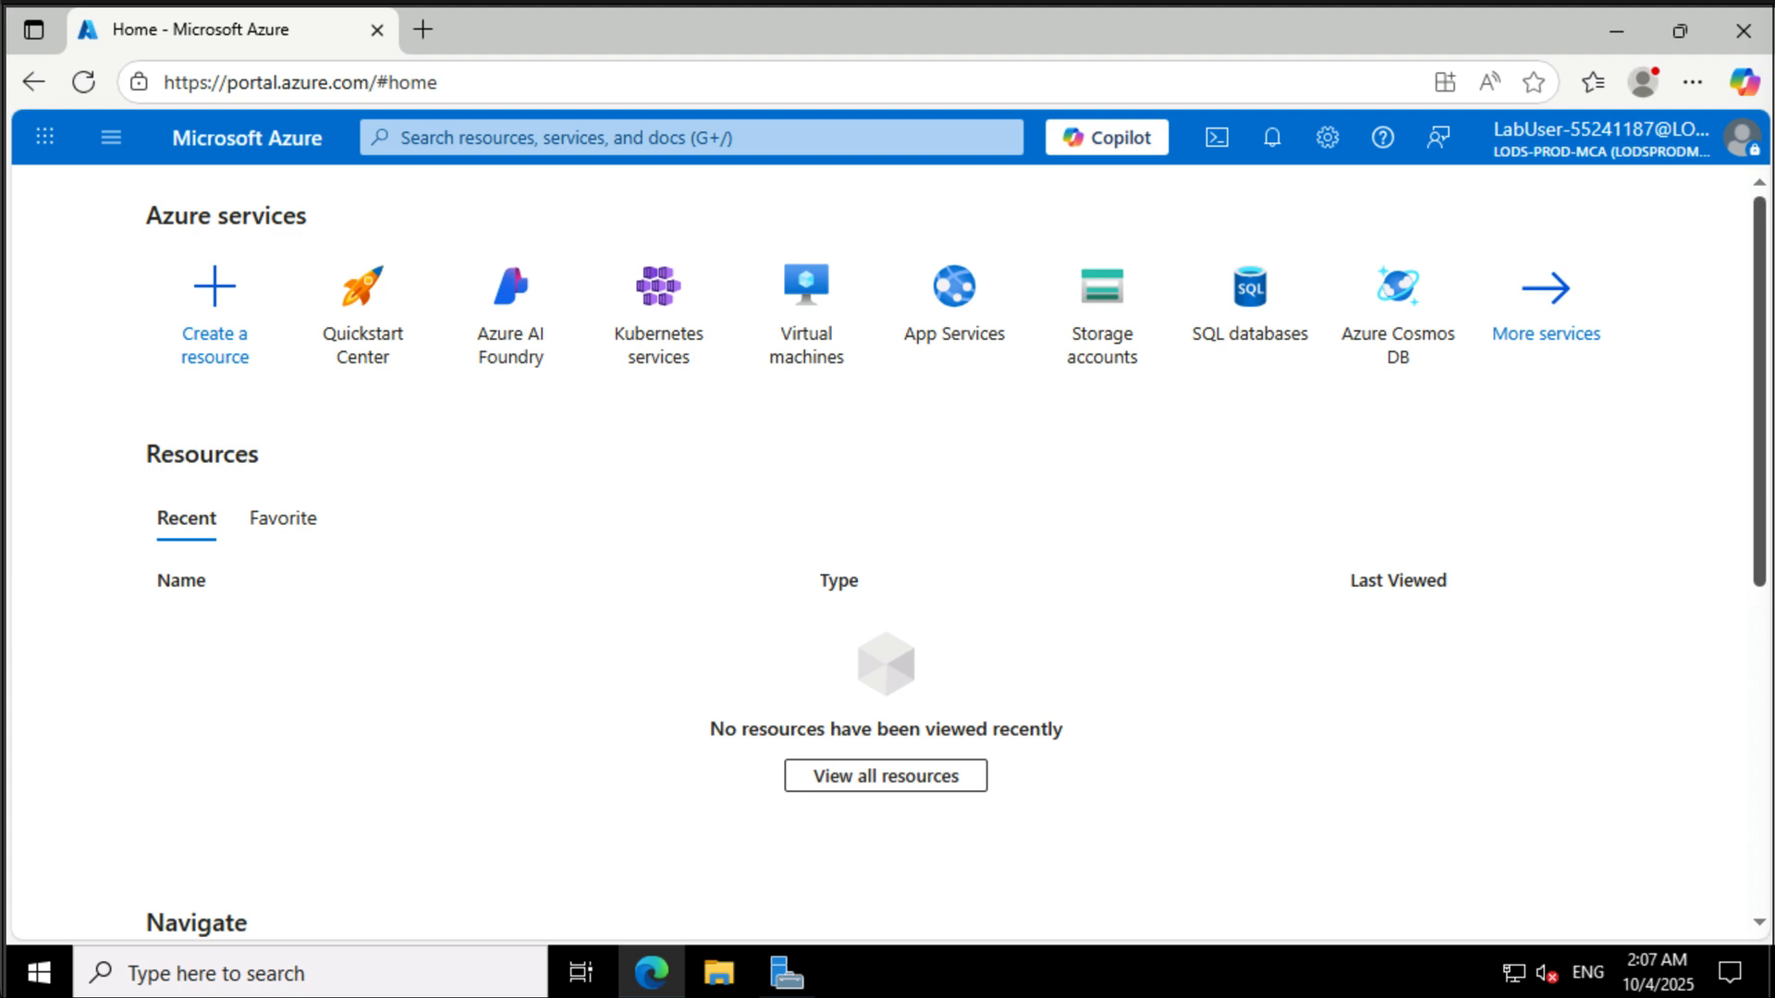
# - Open Cloud Shell in a resized pane and choose the PowerShell environment
pyautogui.click(1218, 142)
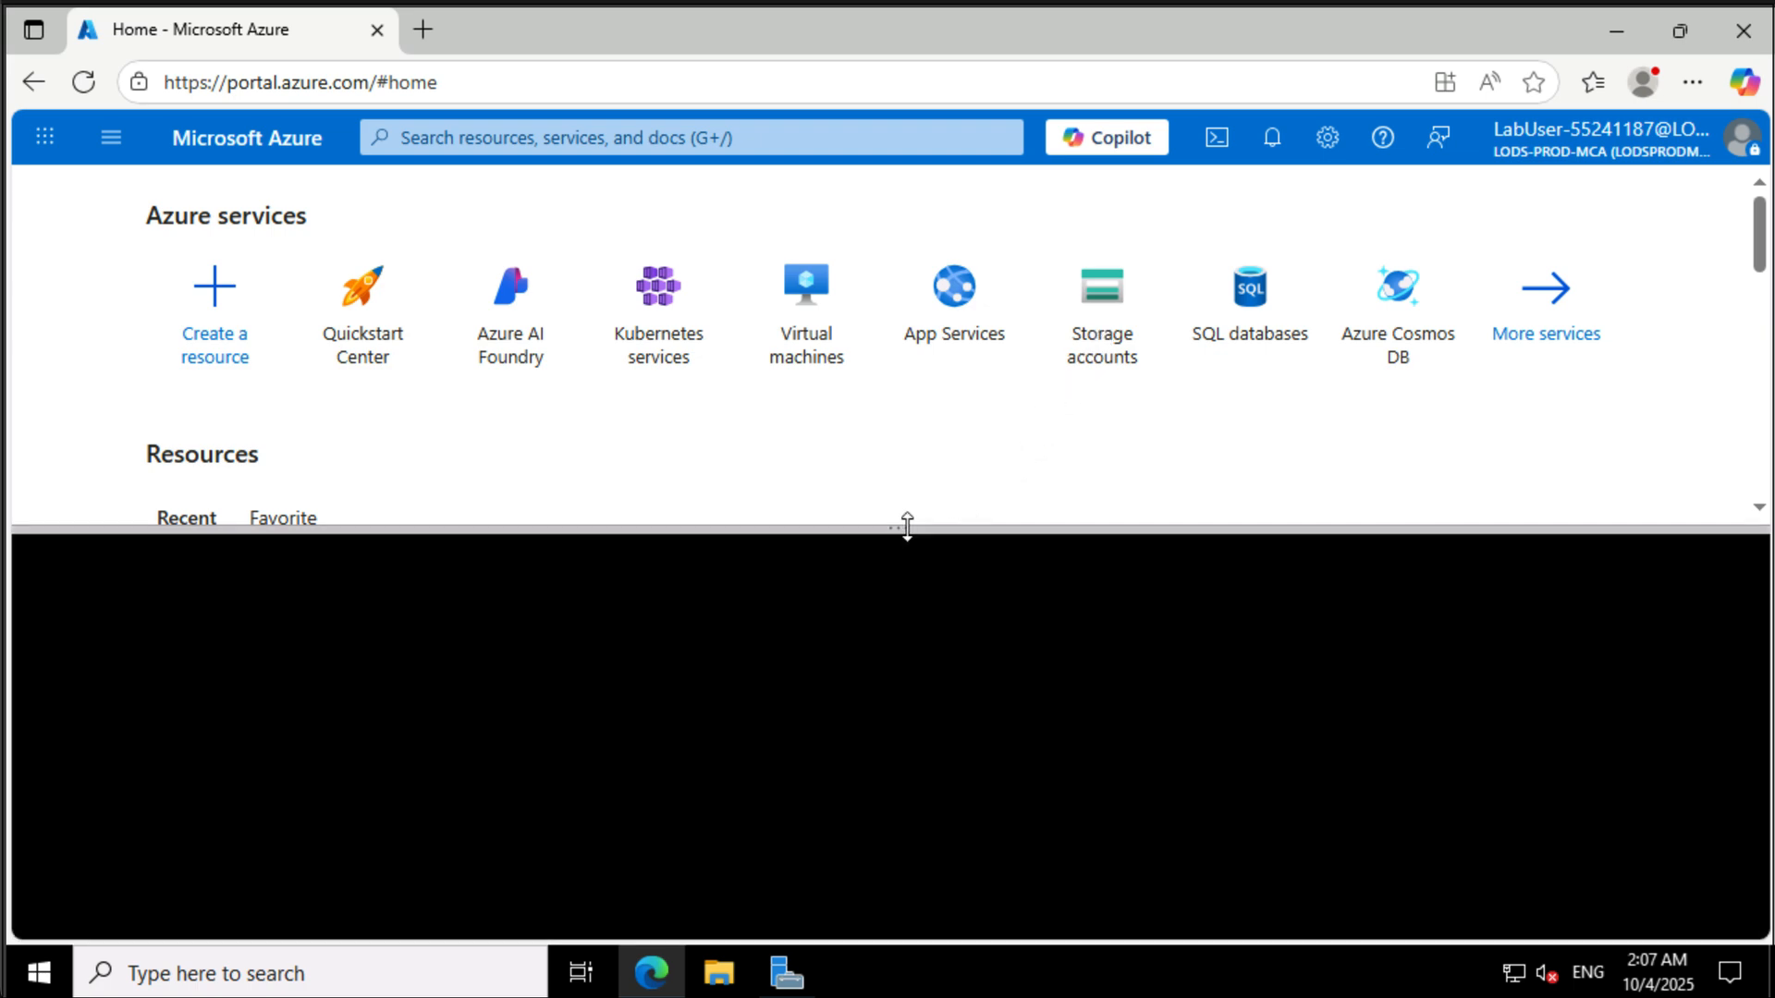
pyautogui.moveTo(908, 518); pyautogui.dragTo(907, 337)
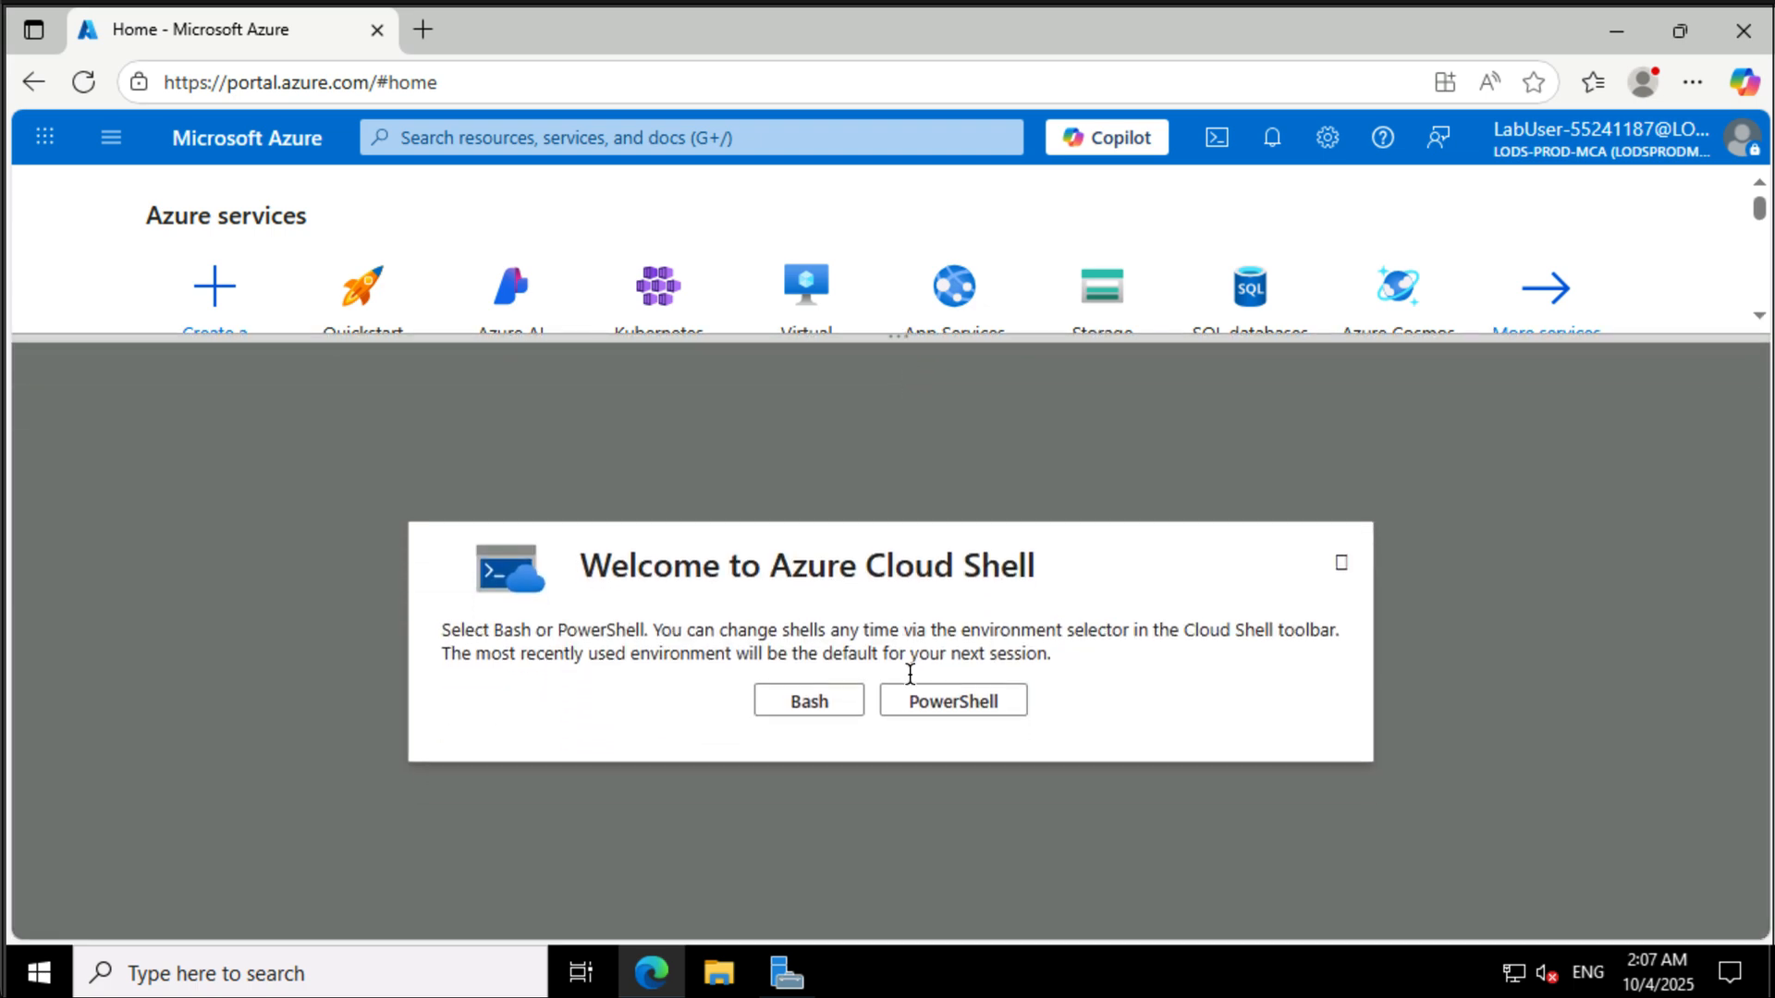
pyautogui.click(952, 709)
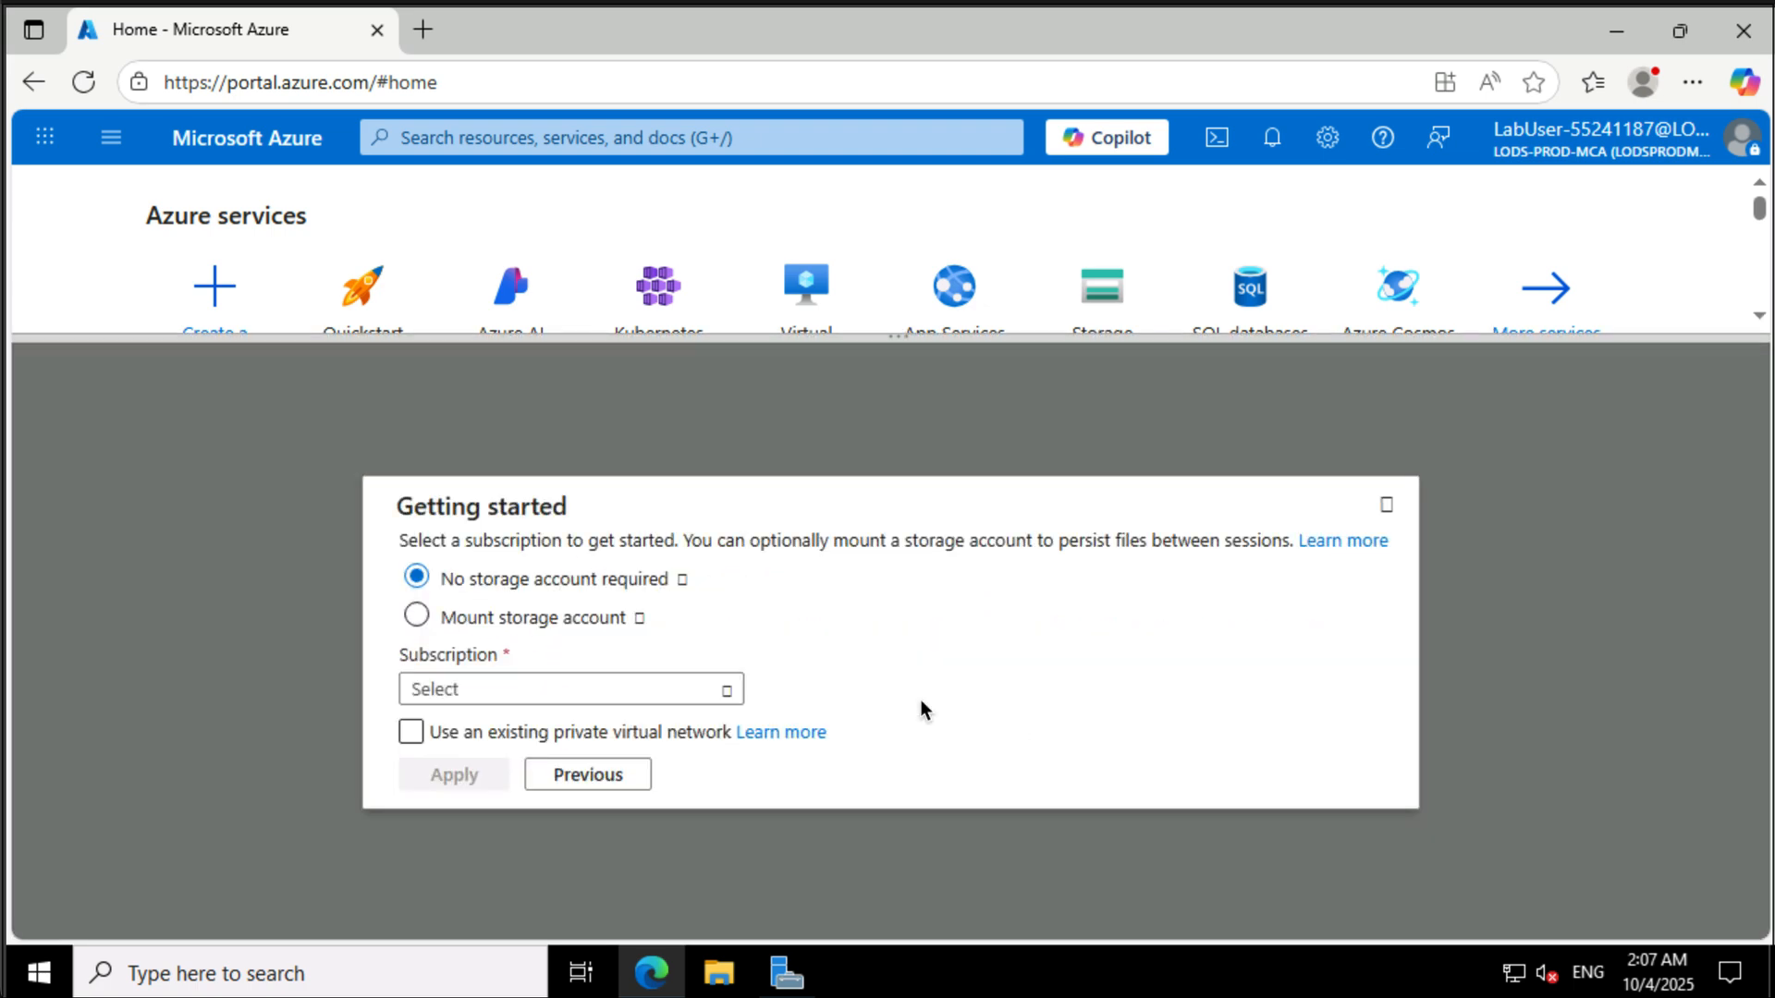
# - Choose to mount a storage account under the MOC subscription and let Azure create the storage account automatically
pyautogui.click(417, 616)
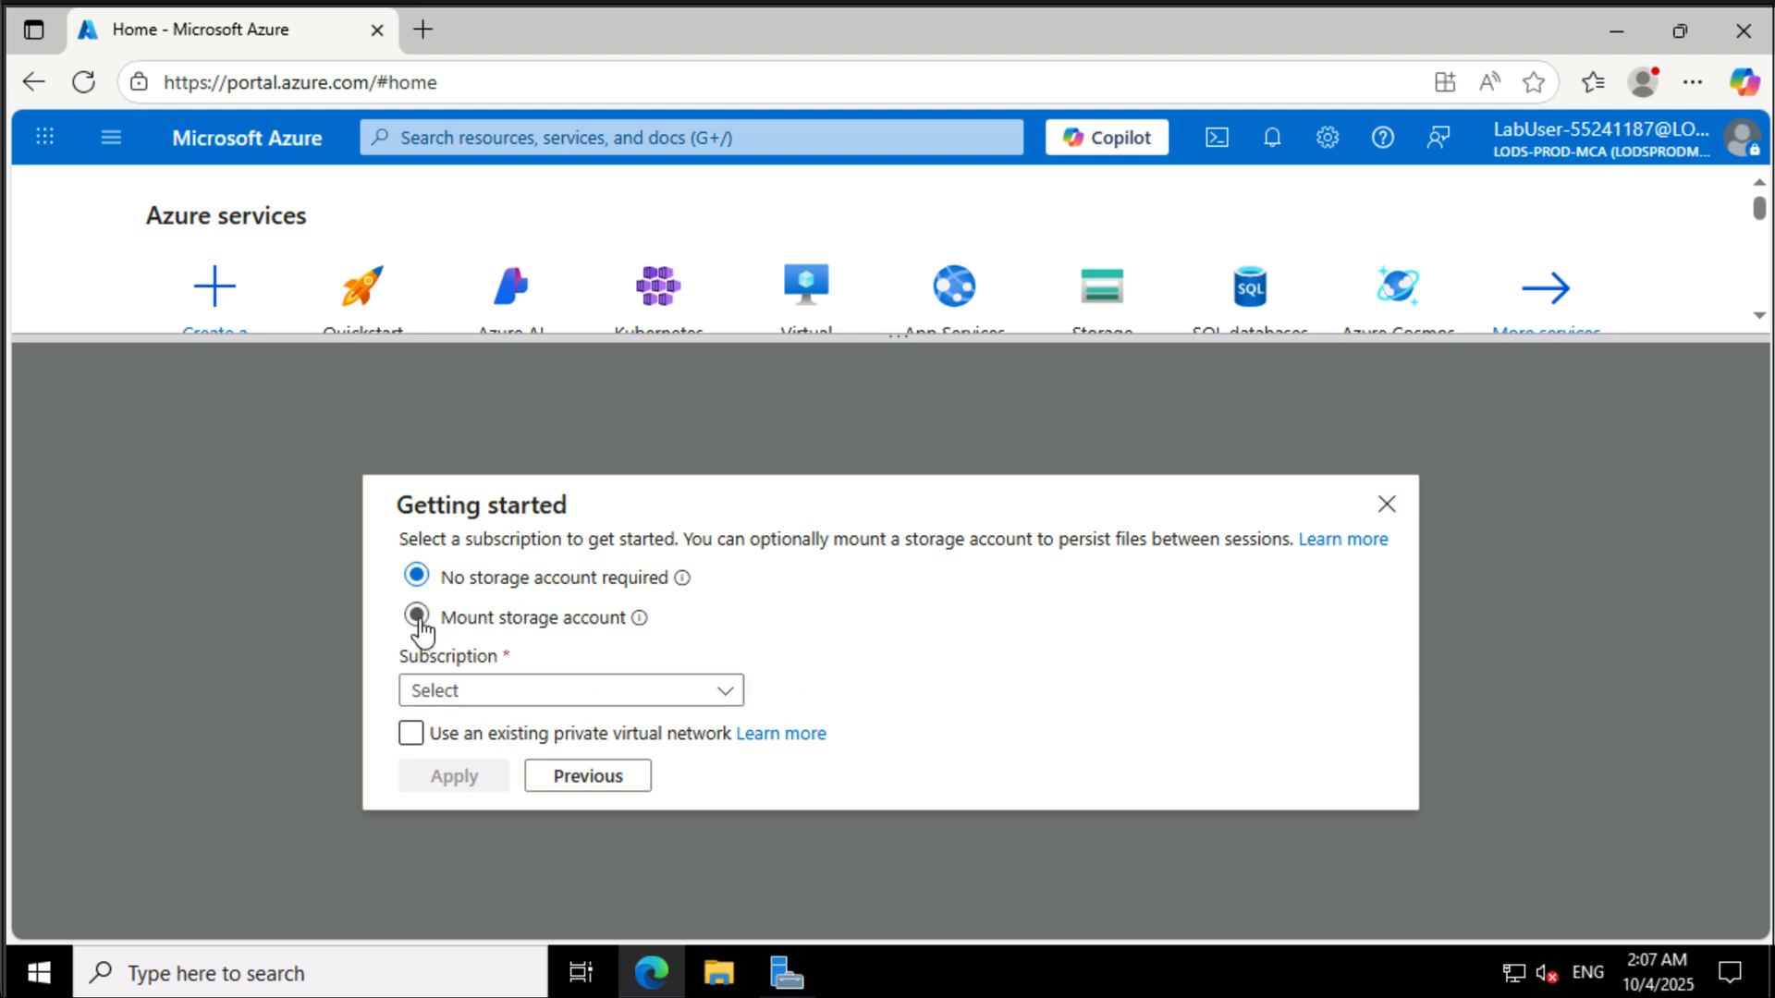
pyautogui.click(440, 553)
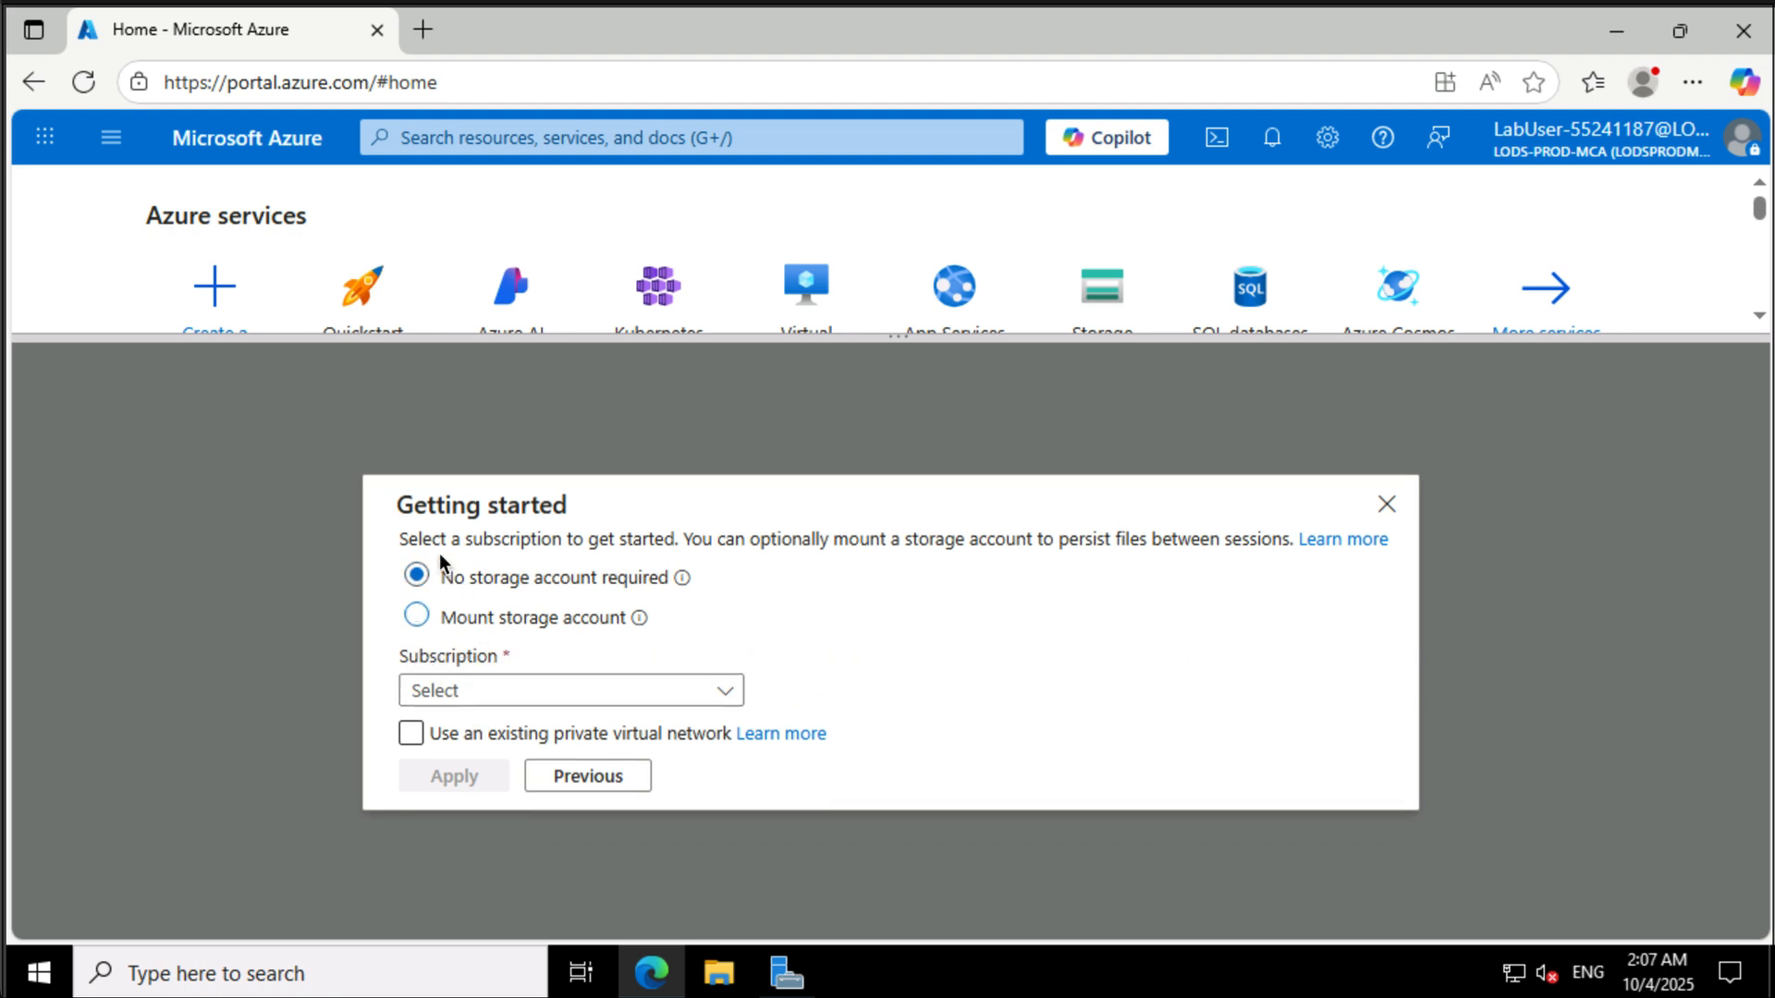
pyautogui.click(453, 617)
pyautogui.click(446, 714)
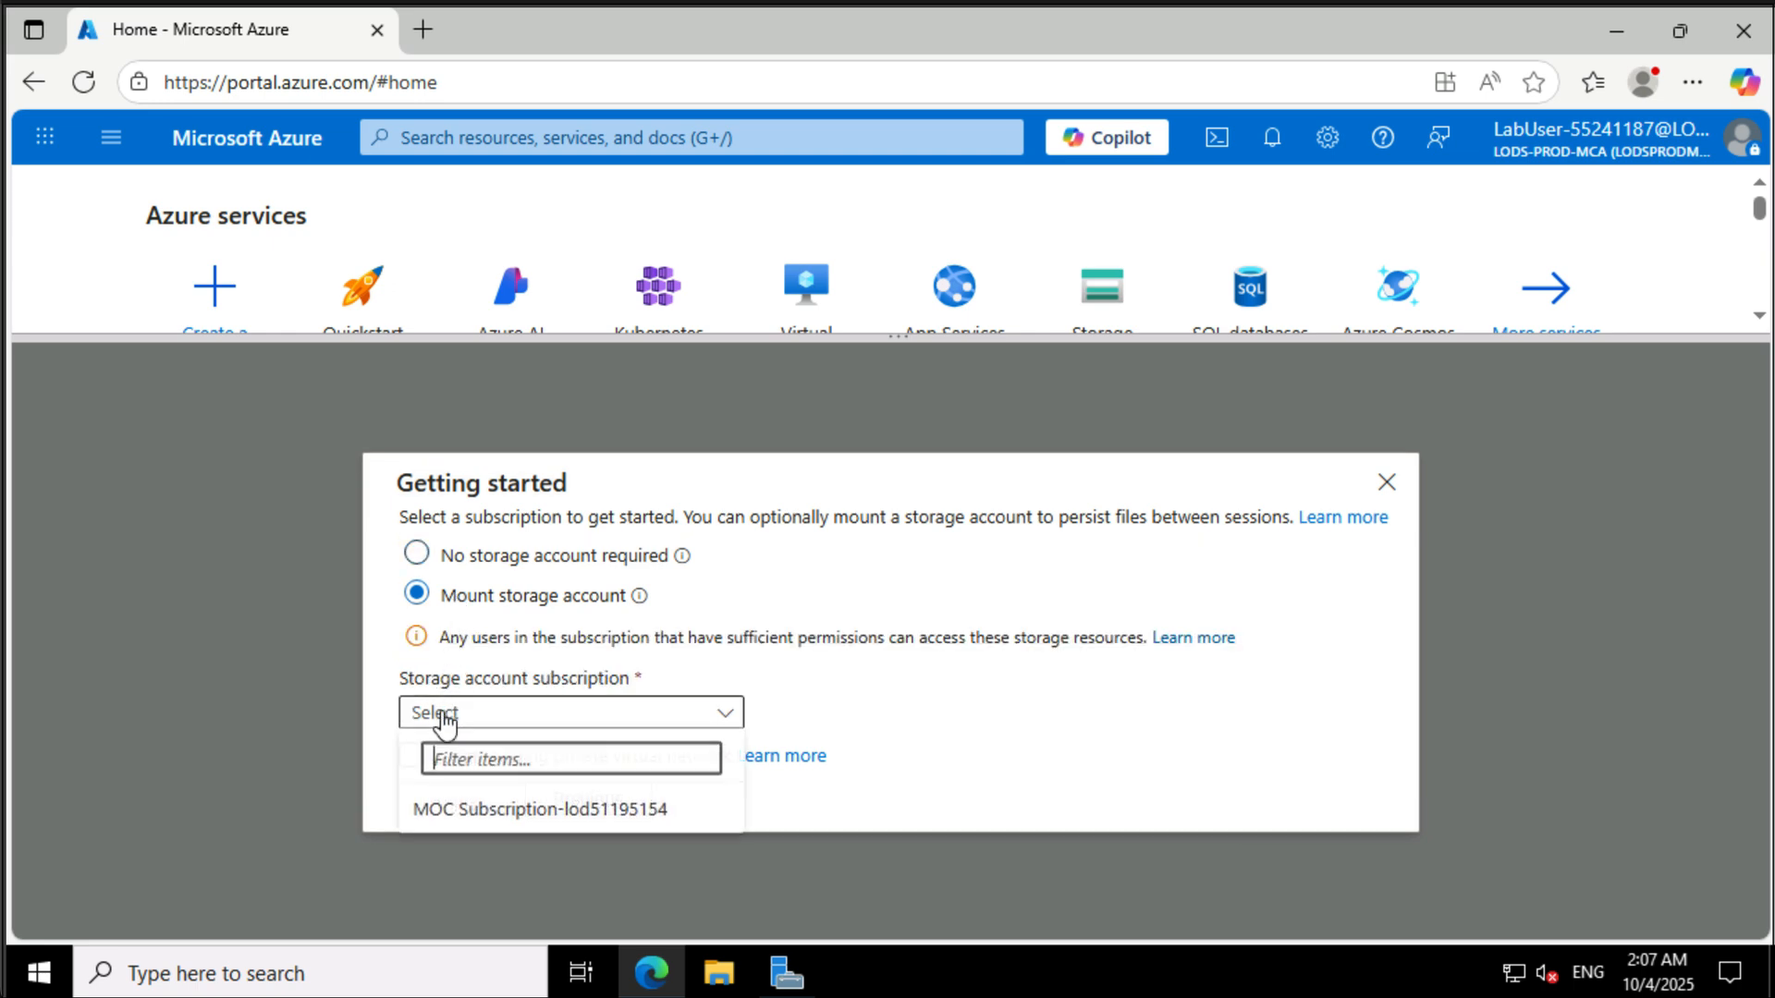
pyautogui.click(447, 809)
pyautogui.click(447, 799)
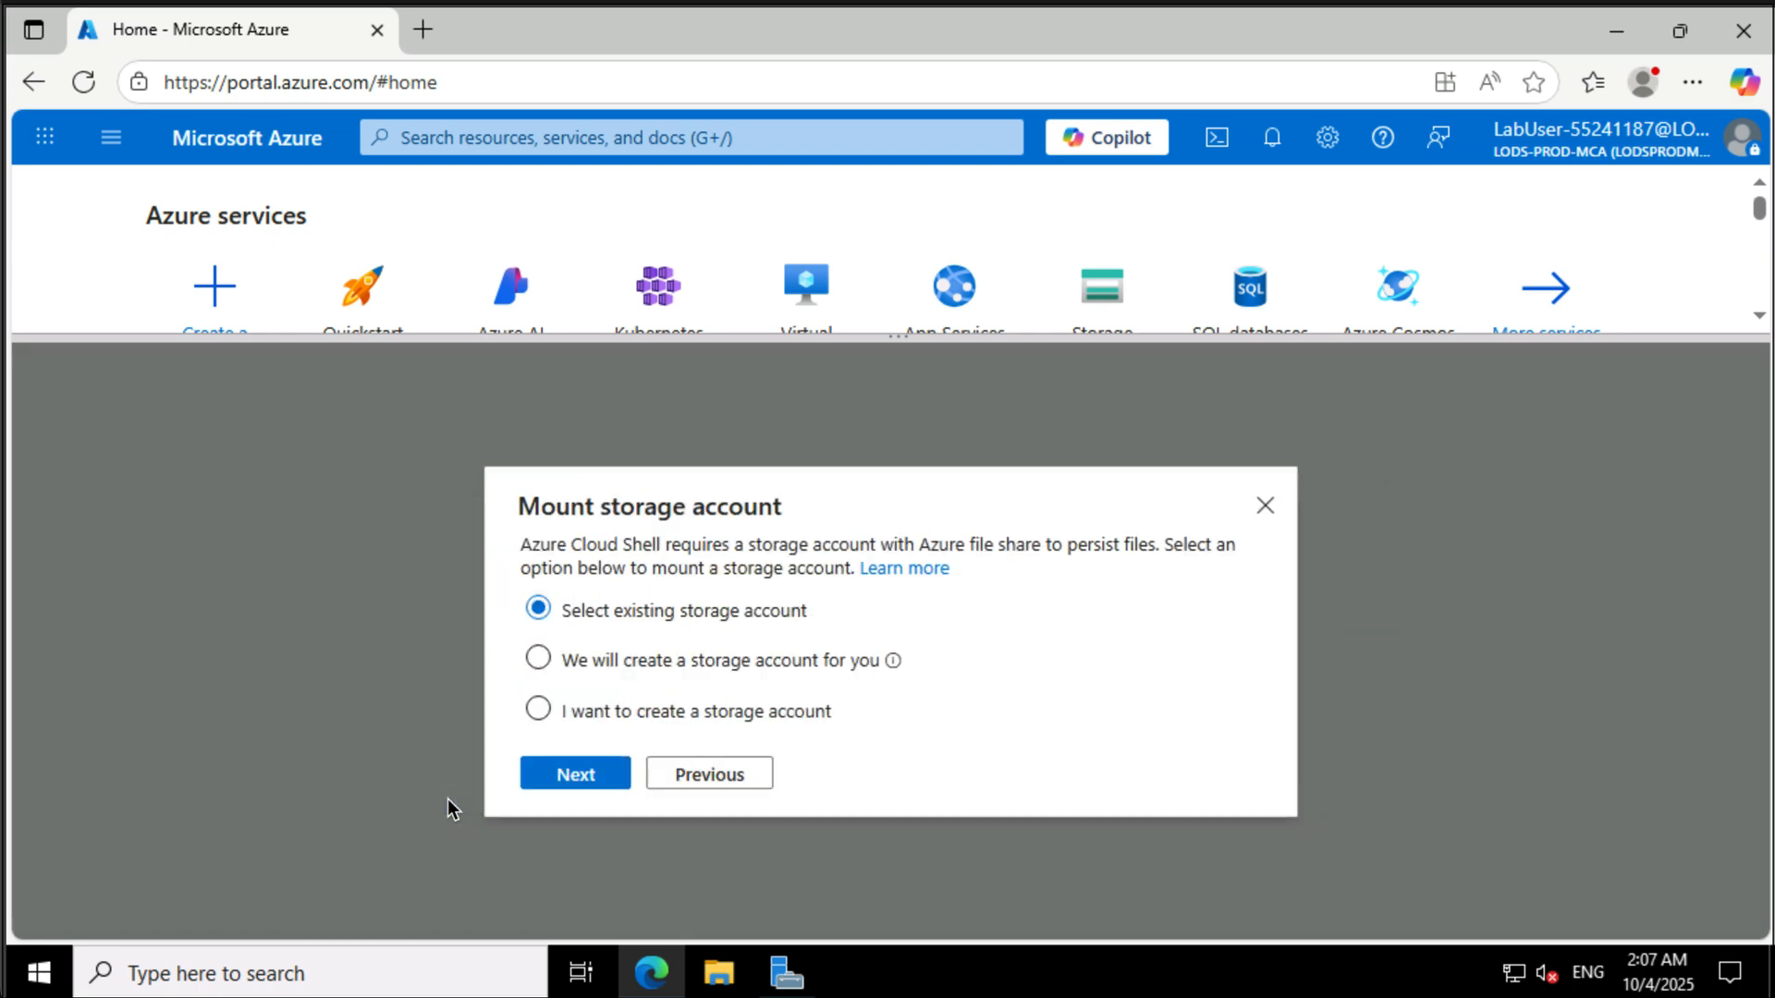
pyautogui.click(541, 657)
pyautogui.click(573, 767)
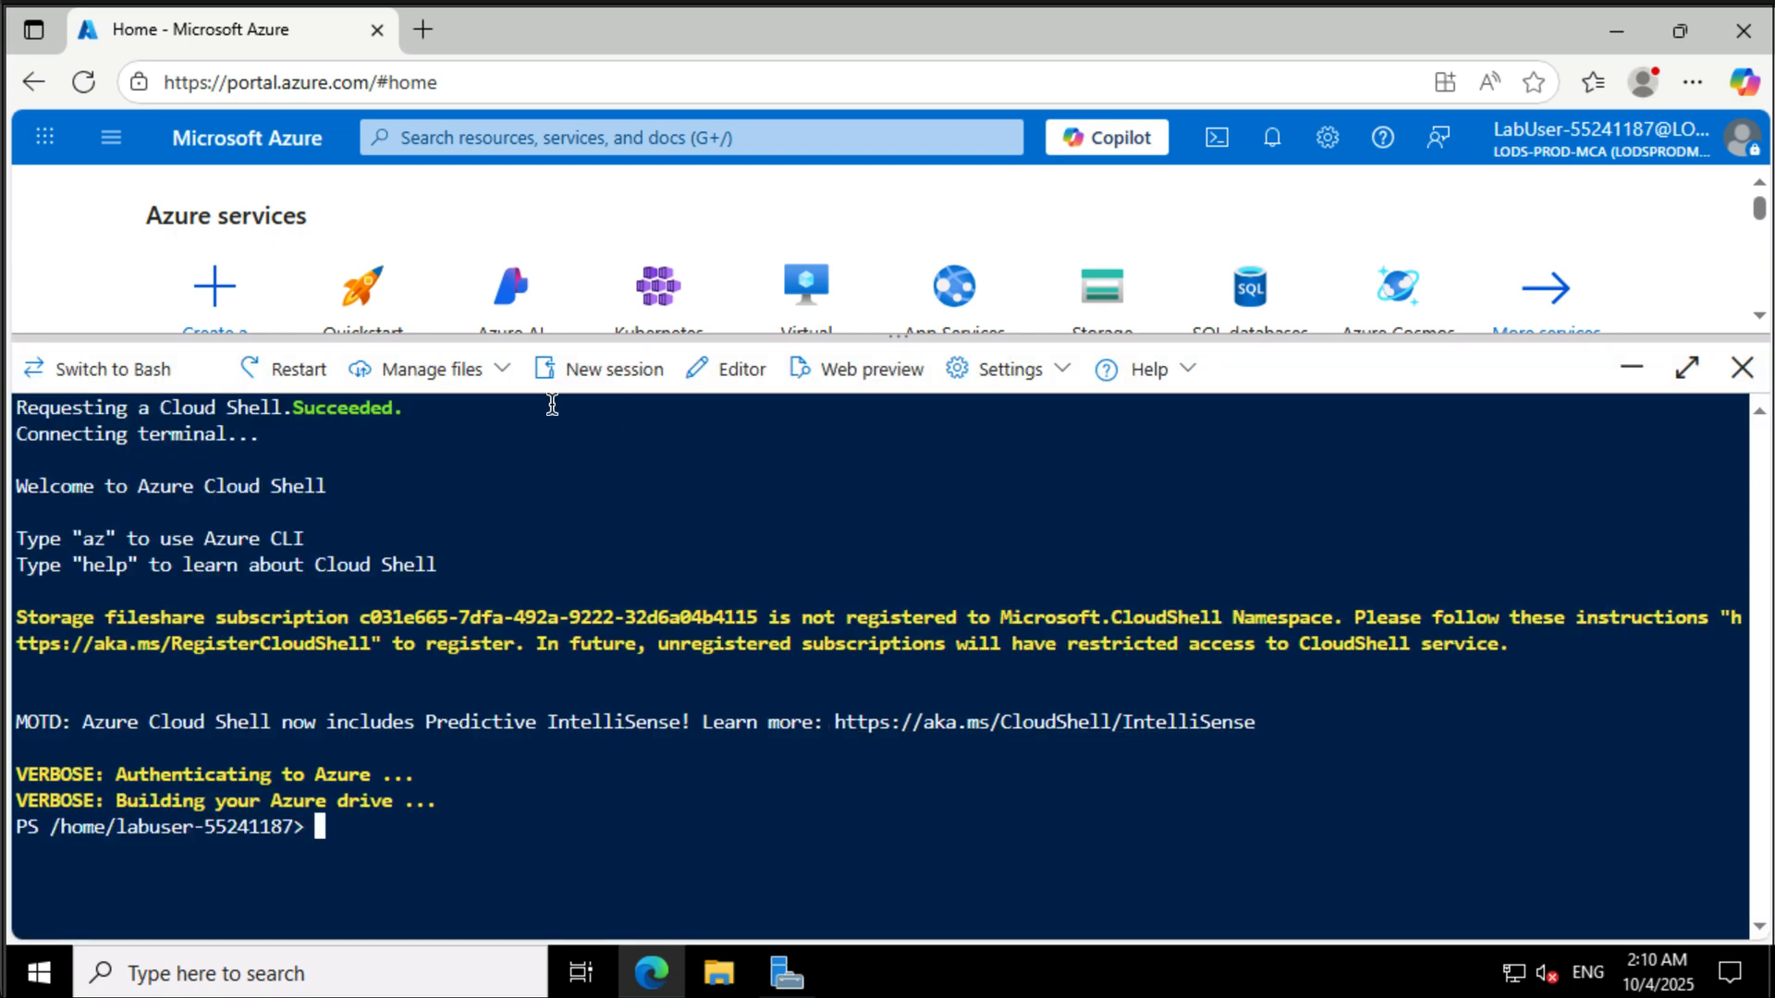
# - Upload L08-rg_template.json and L08-rg_template.parameters.json from C:\Allfiles\Labfiles\Lab08 to the Cloud Shell home directory
pyautogui.click(500, 386)
pyautogui.click(458, 429)
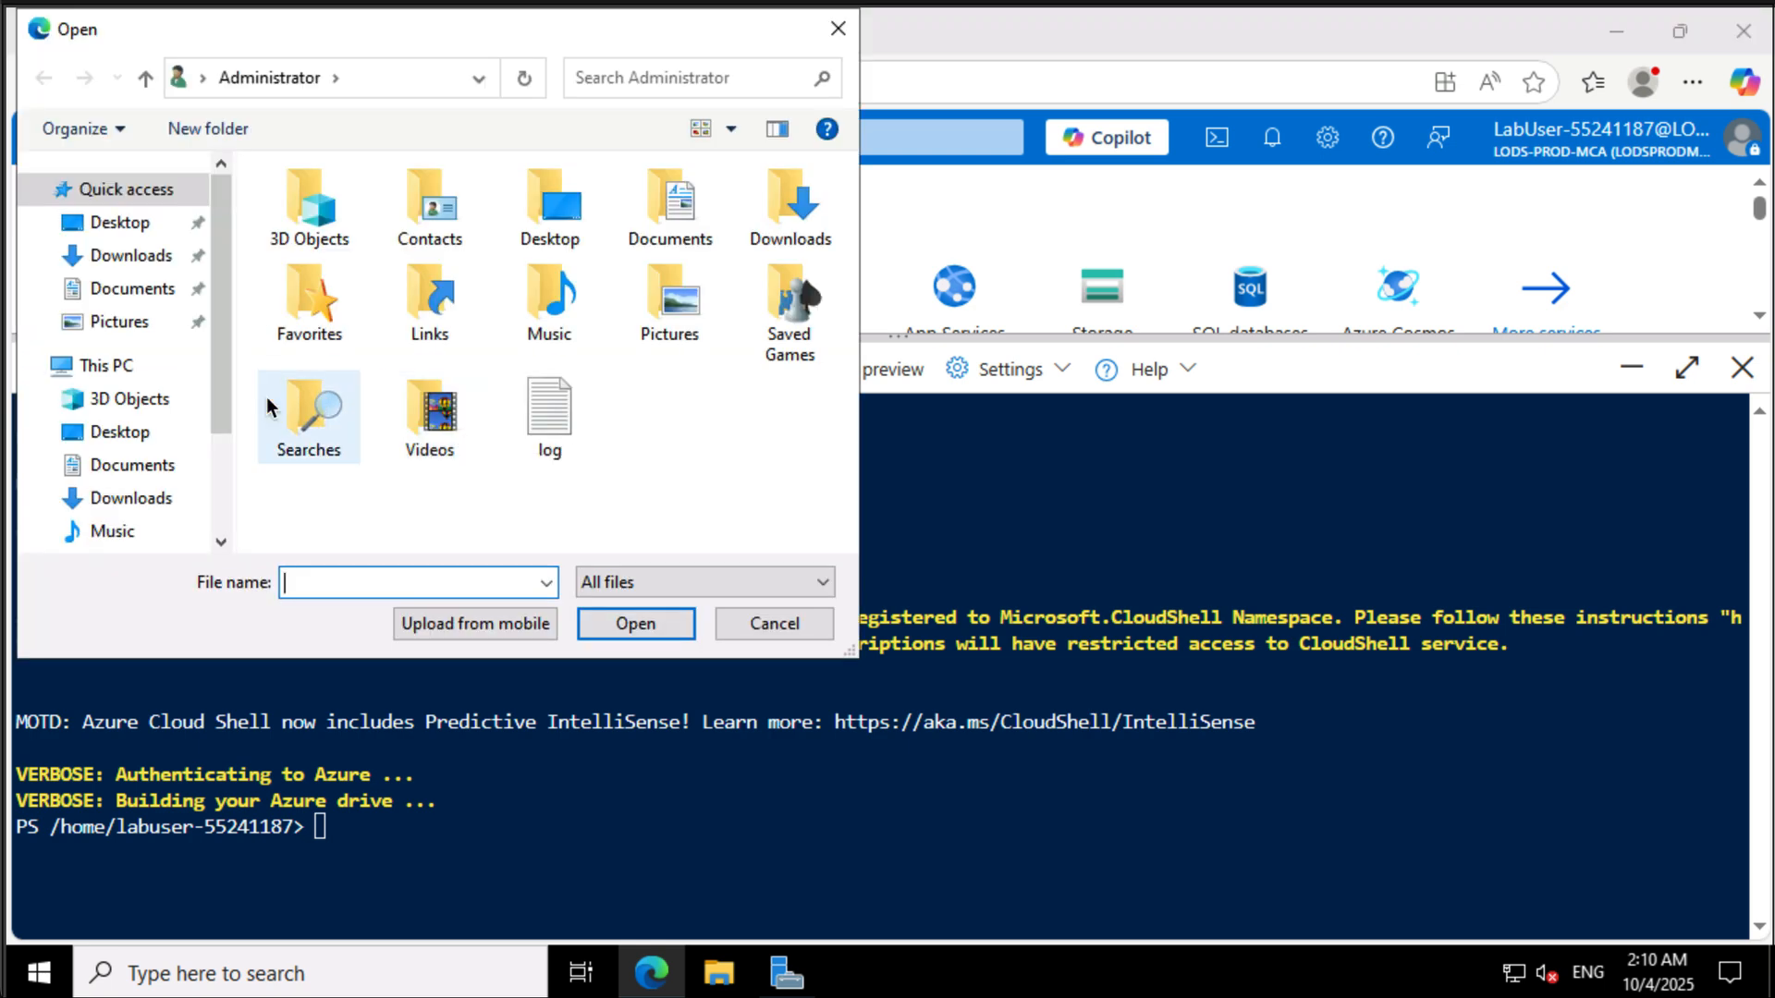
pyautogui.scroll(-2, 157, 467)
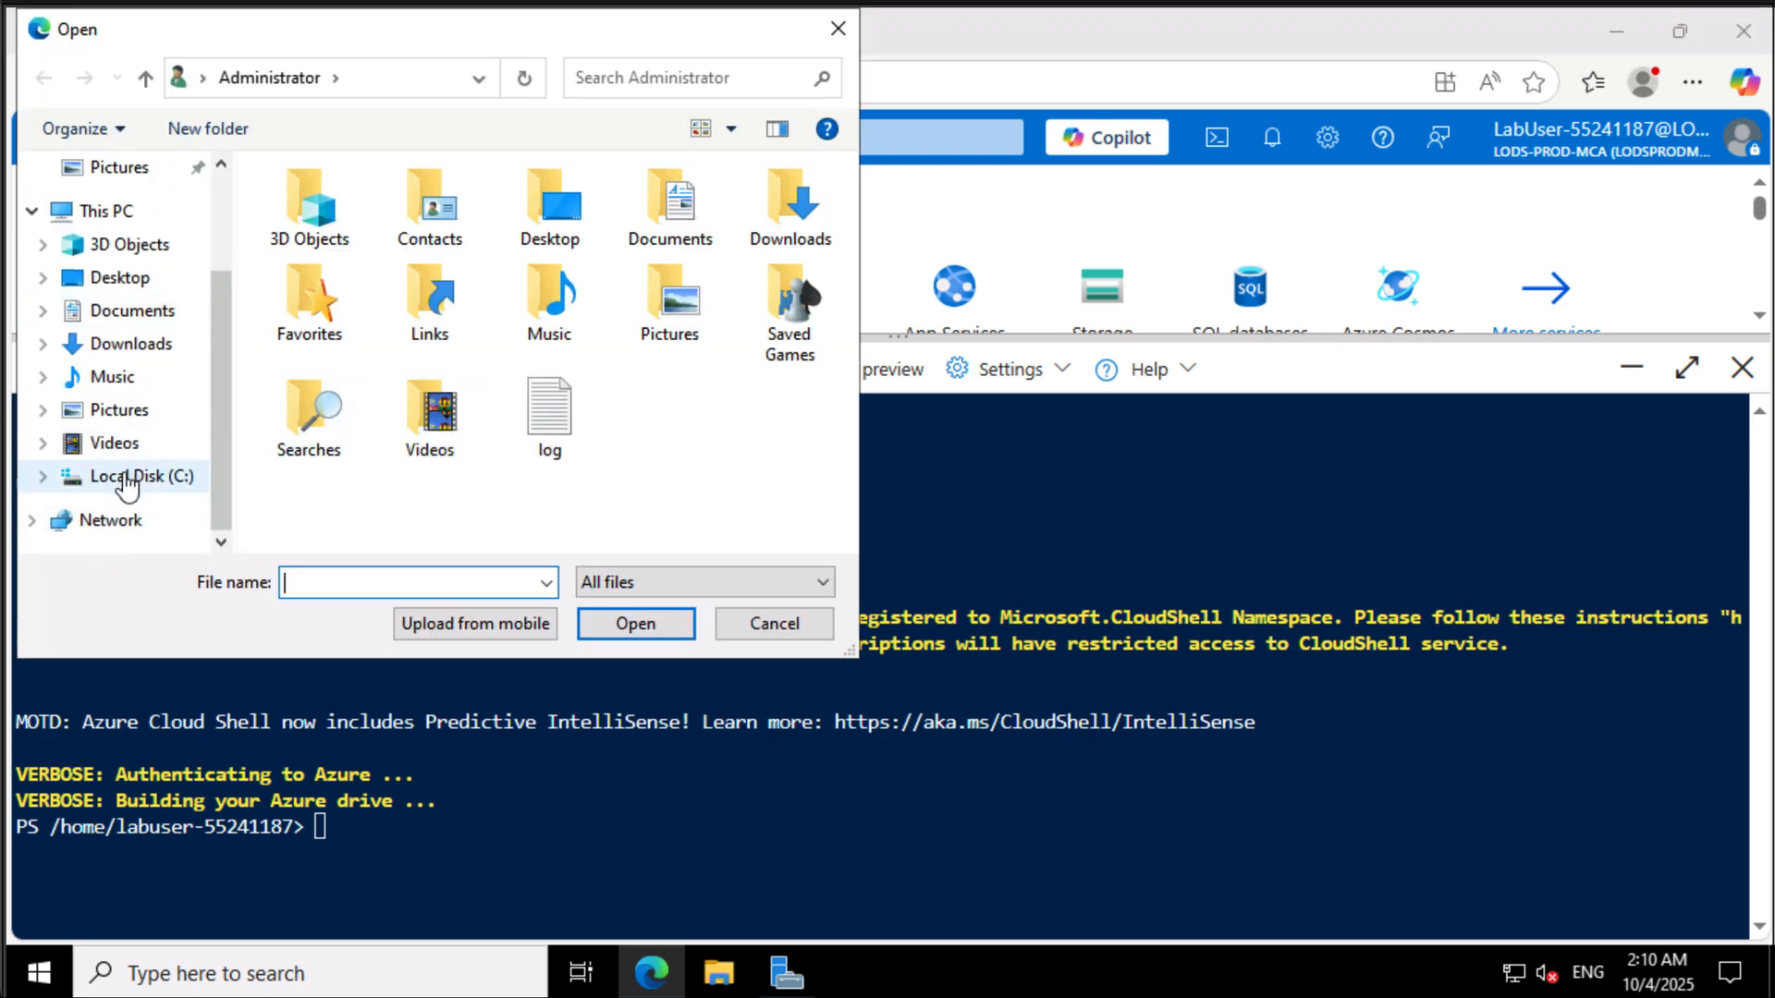
pyautogui.click(121, 478)
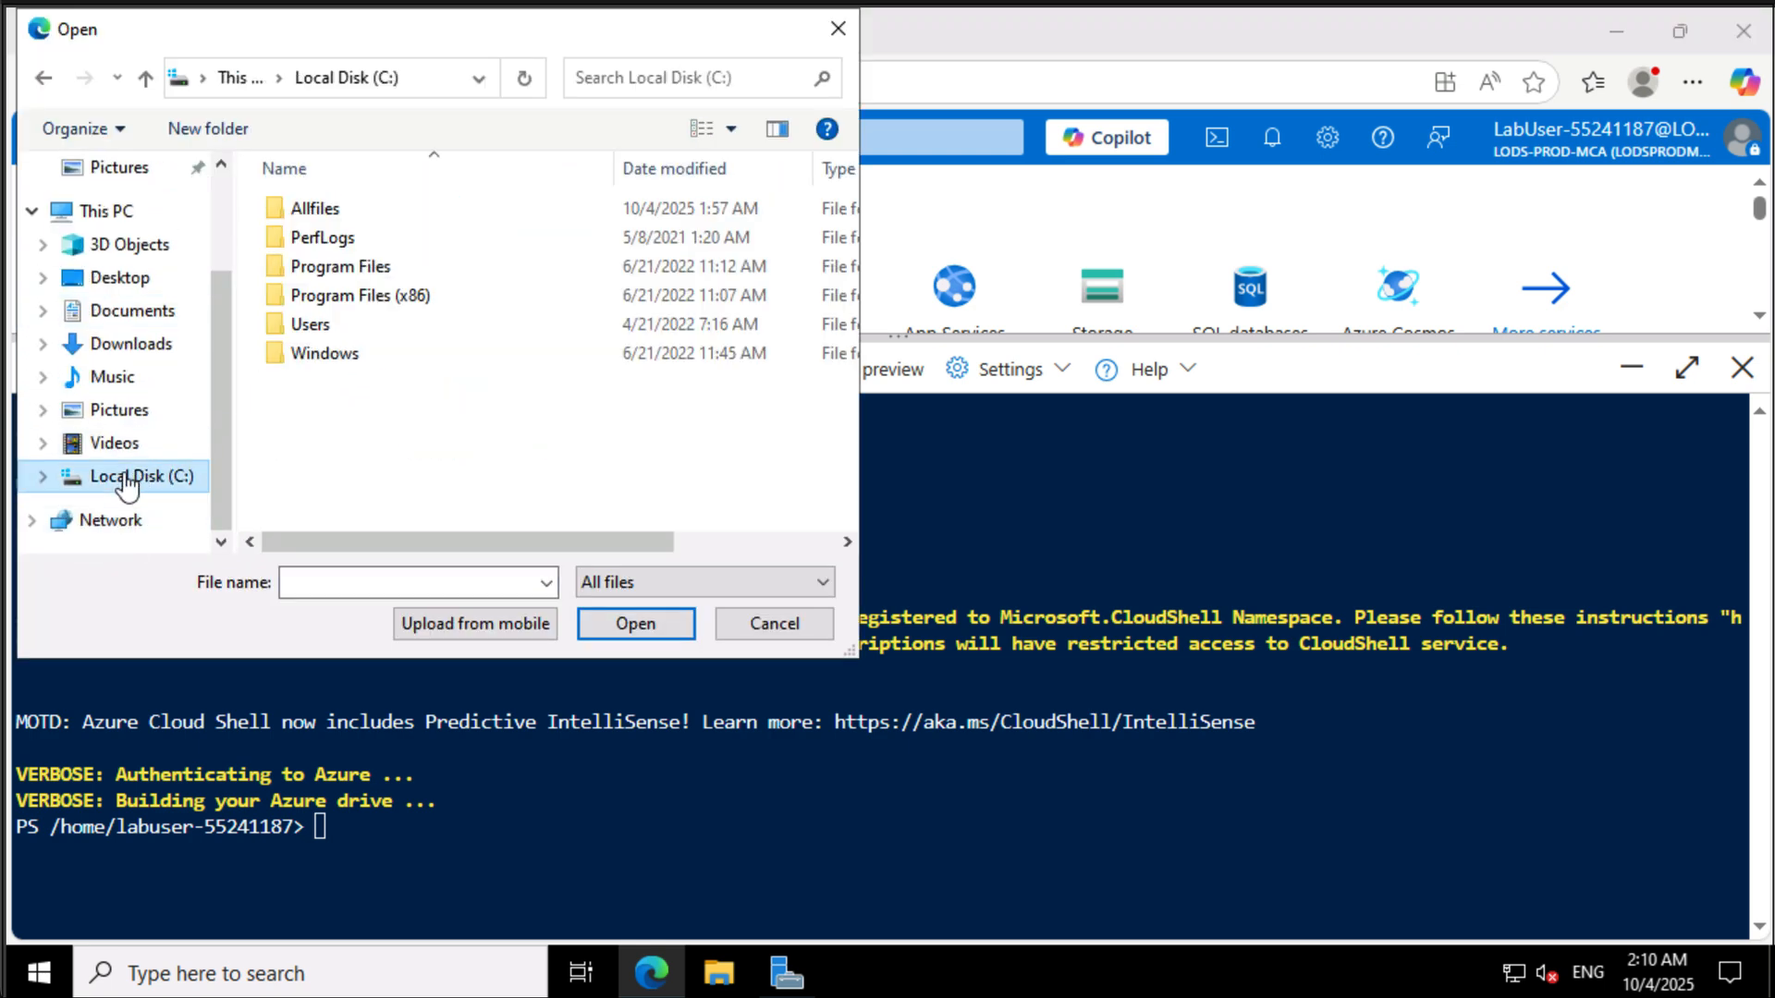
pyautogui.doubleClick(326, 207)
pyautogui.doubleClick(326, 207)
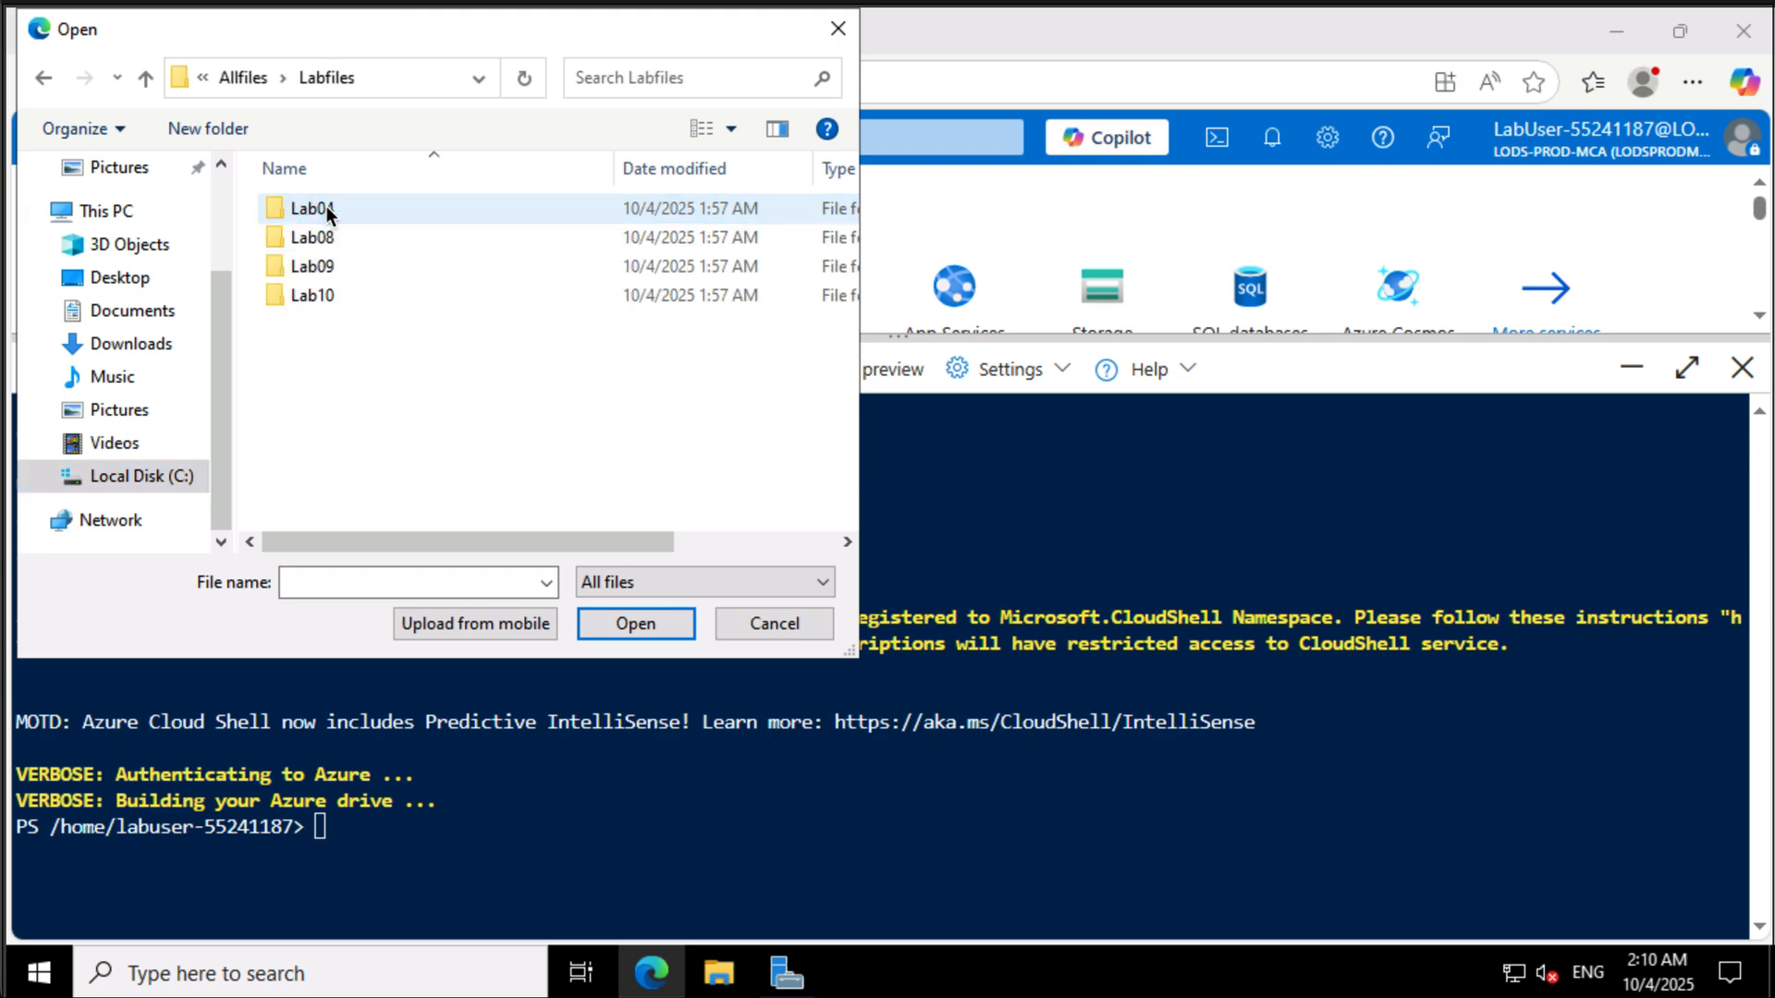
pyautogui.doubleClick(330, 238)
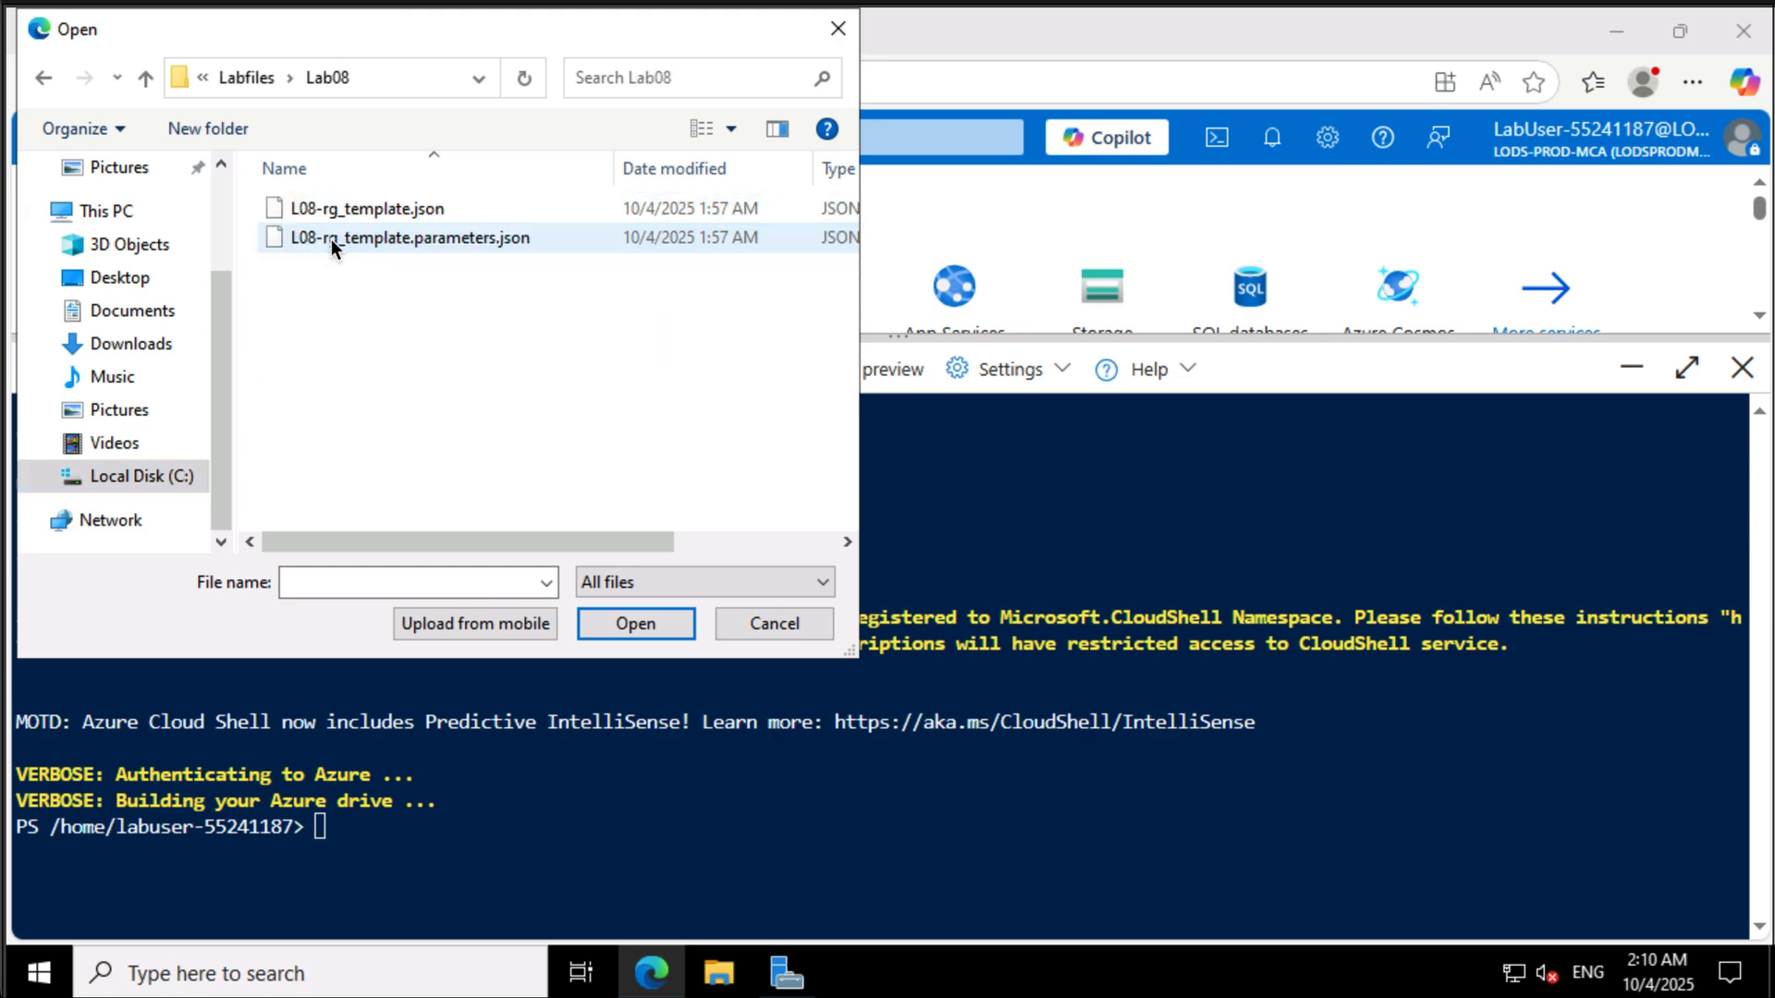
pyautogui.hotkey('ctrl', 'a')
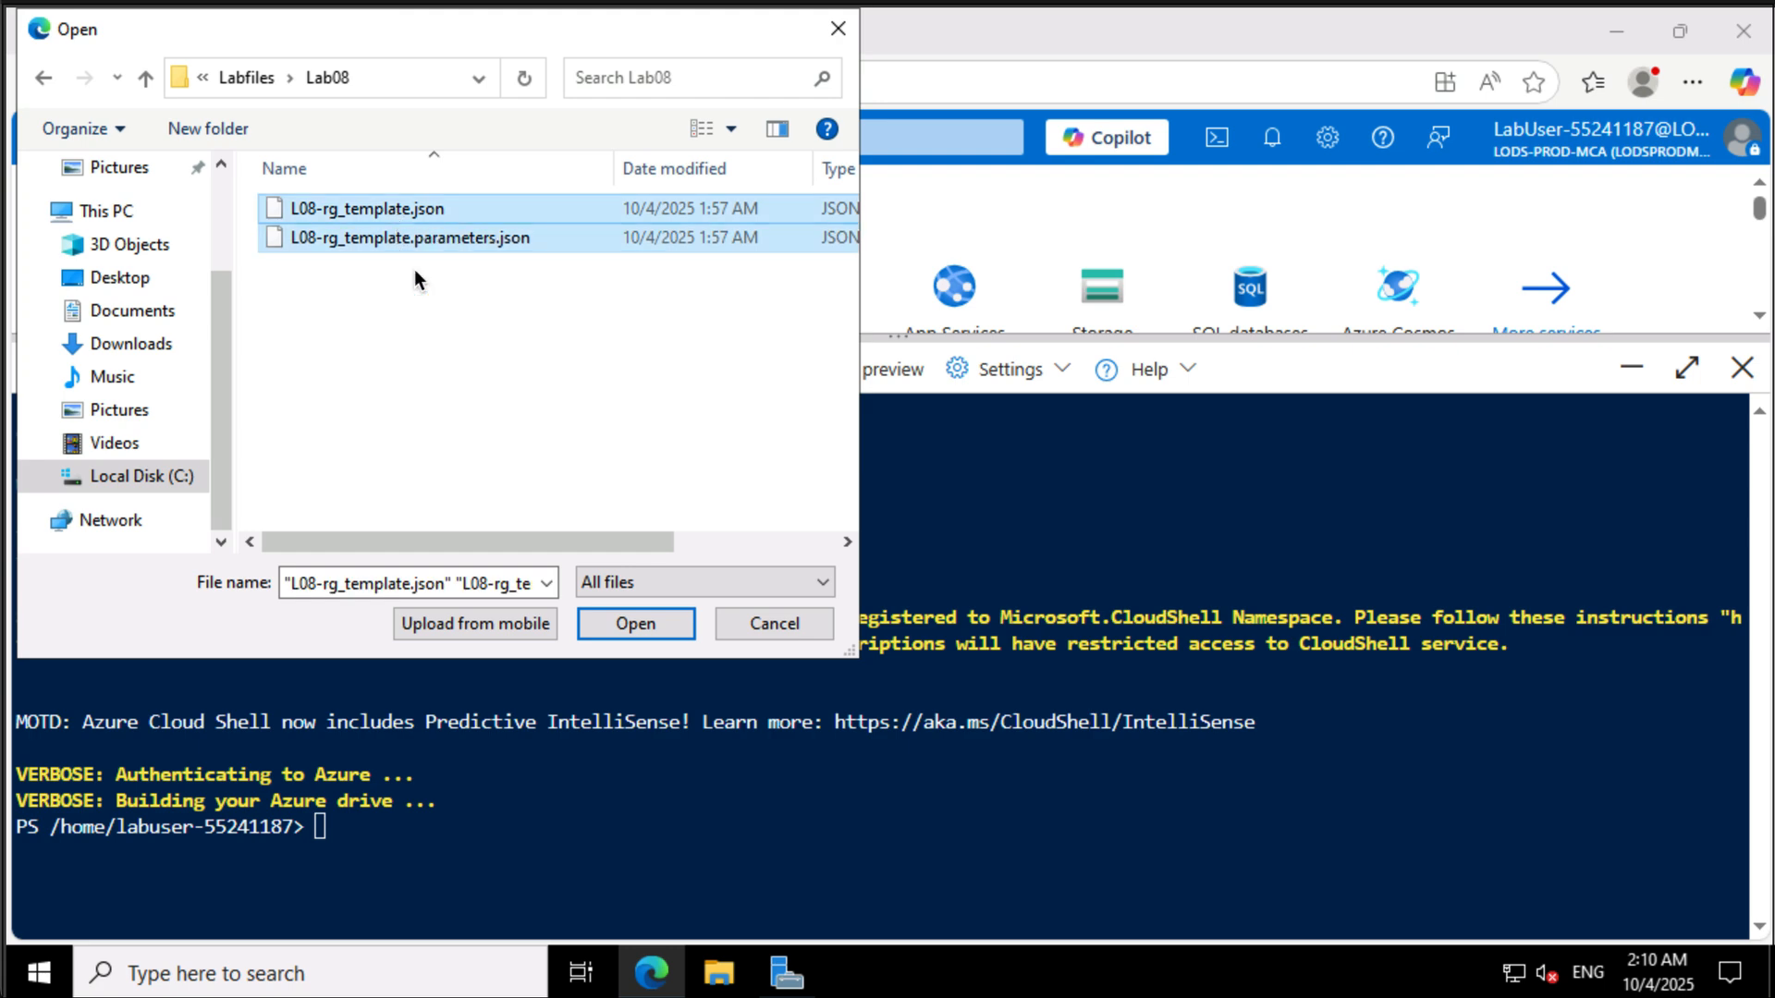
pyautogui.click(634, 621)
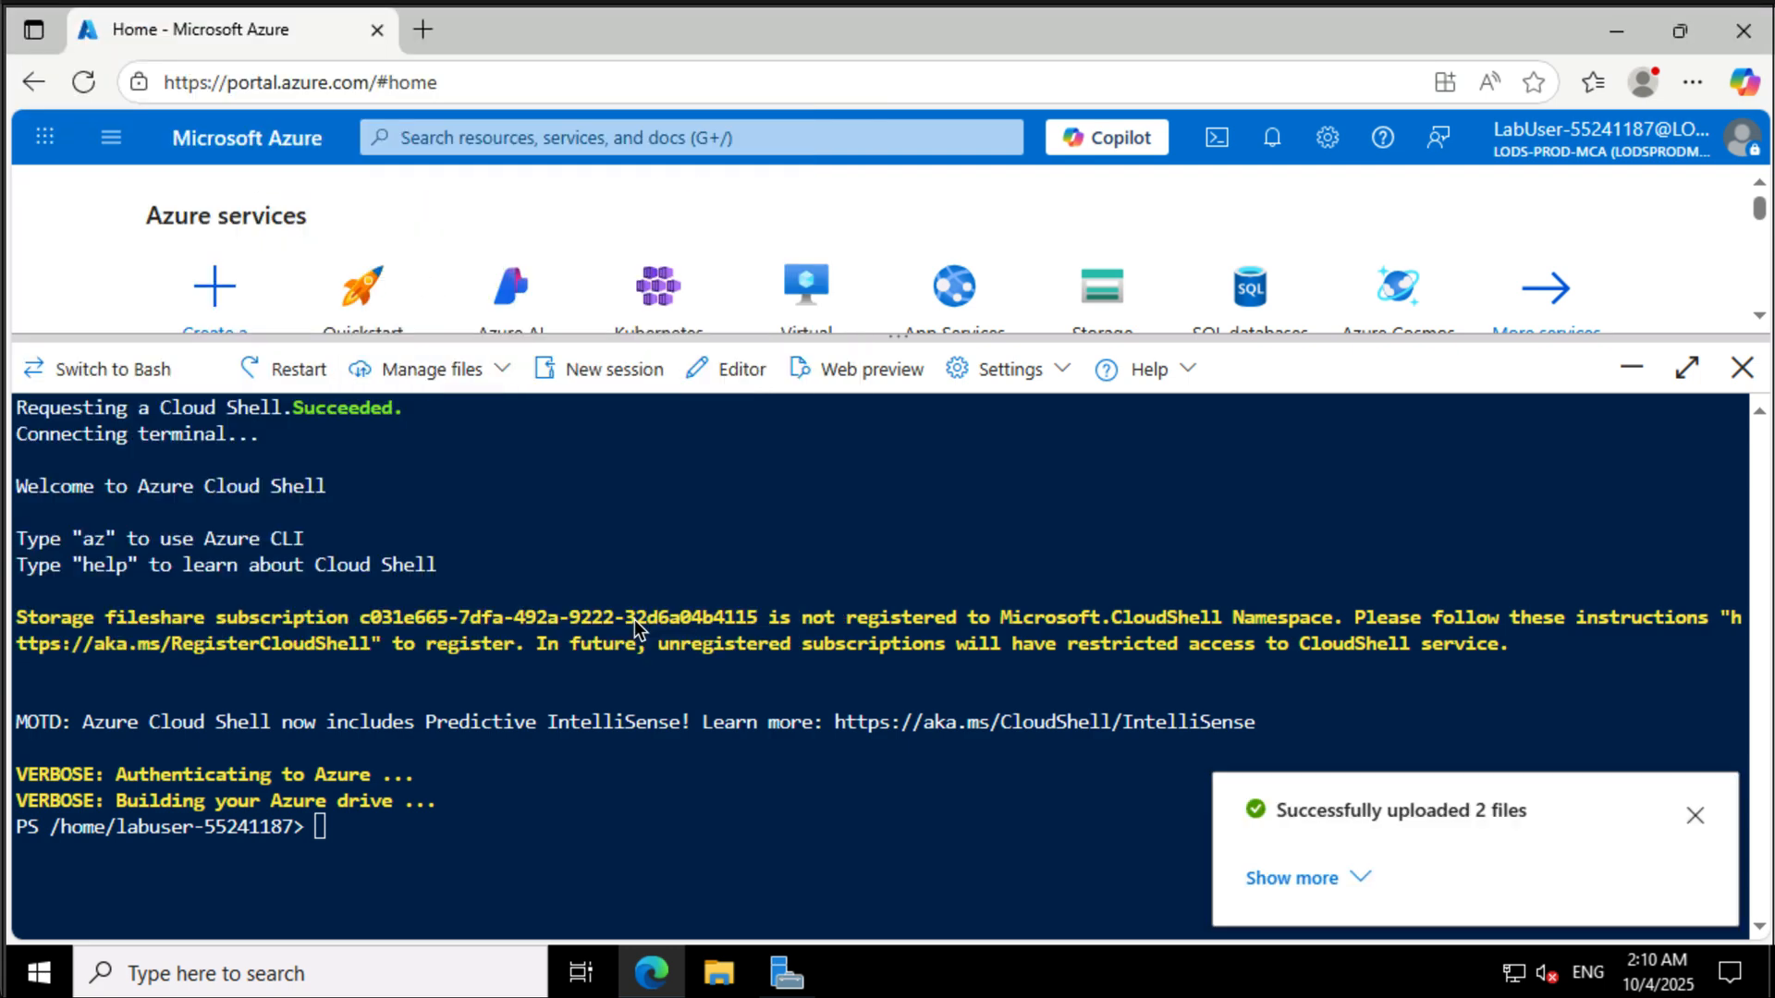
pyautogui.click(1690, 820)
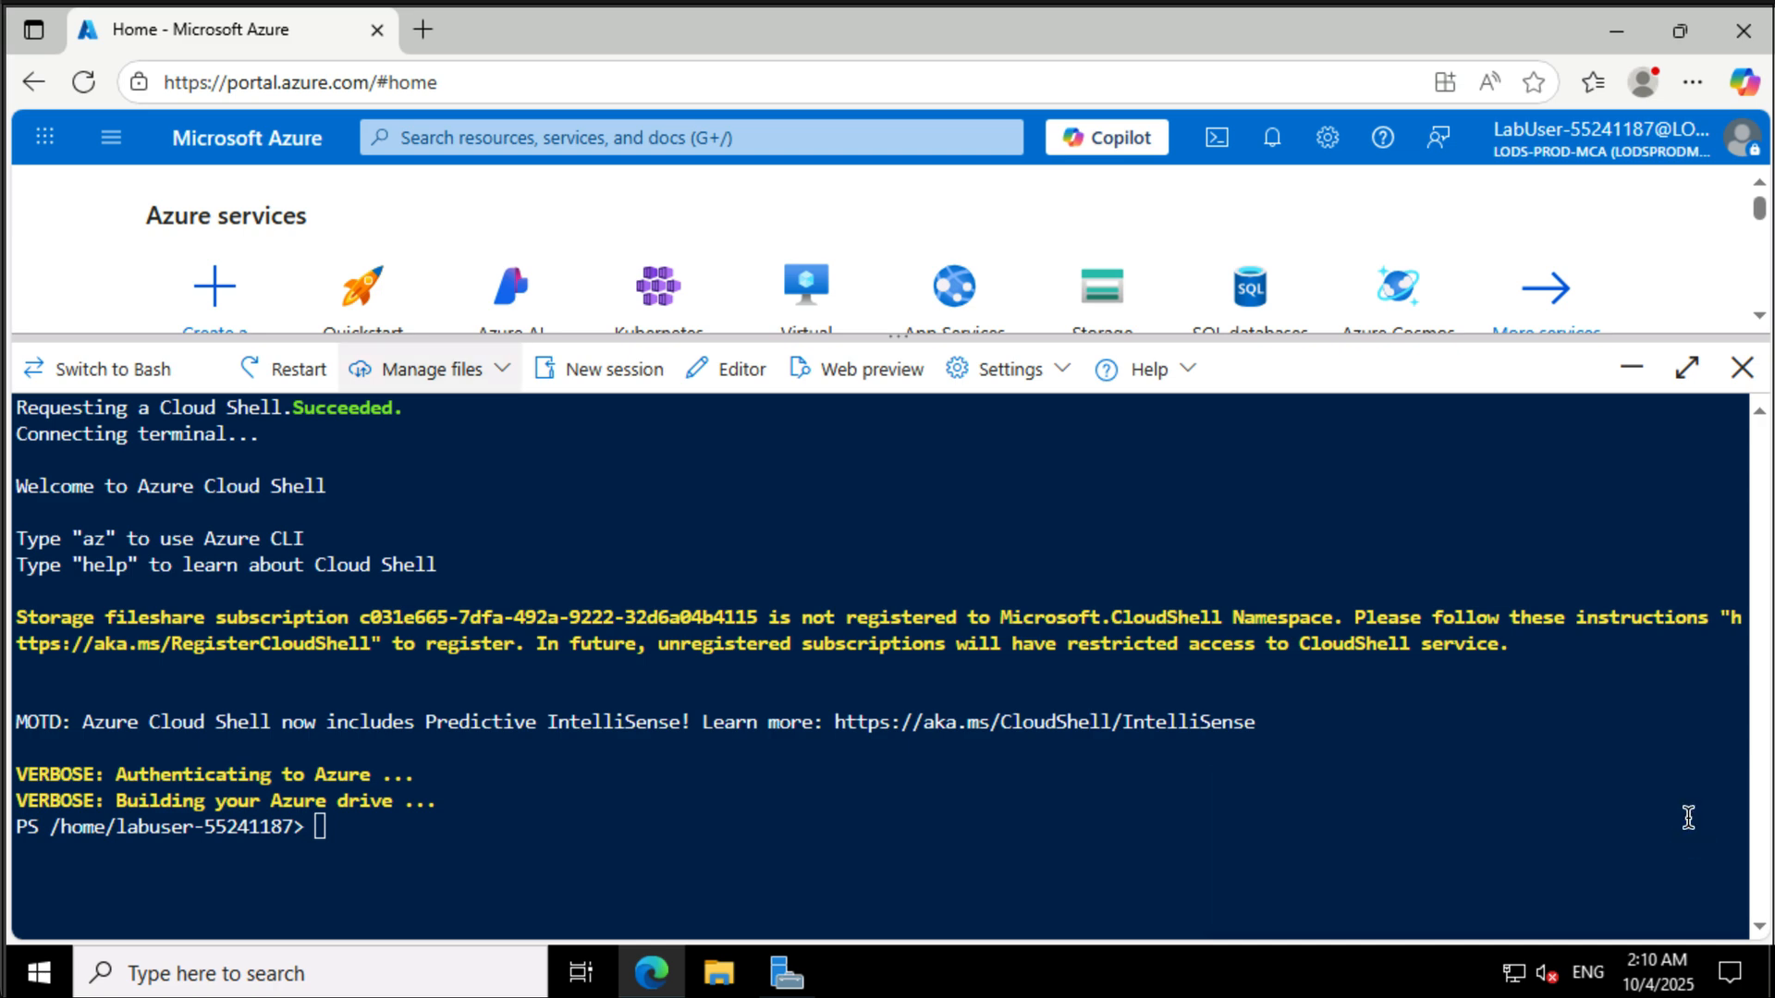
# - Try to set the $rgName variable to AZ800-L0801-RG without quotes
pyautogui.click(1143, 784)
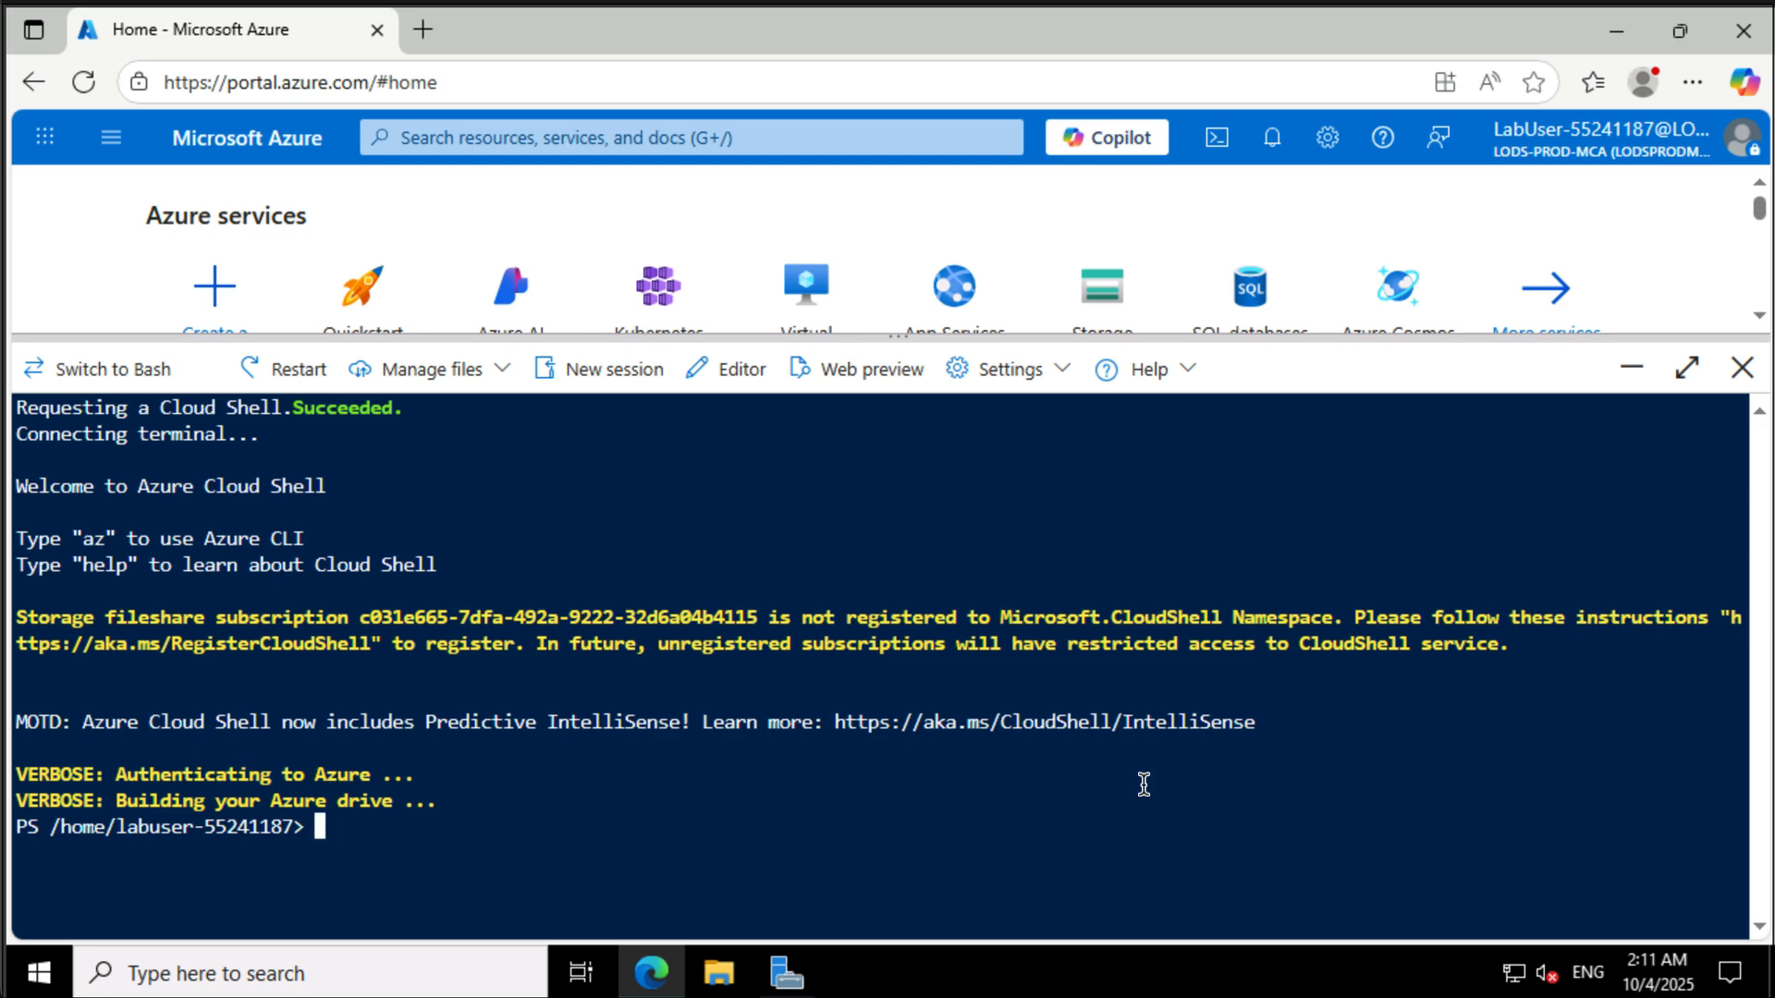
pyautogui.press('alt')
pyautogui.click(958, 763)
pyautogui.write('$rgName -')
pyautogui.press('BackSpace')
pyautogui.press('BackSpace')
pyautogui.write('= ')
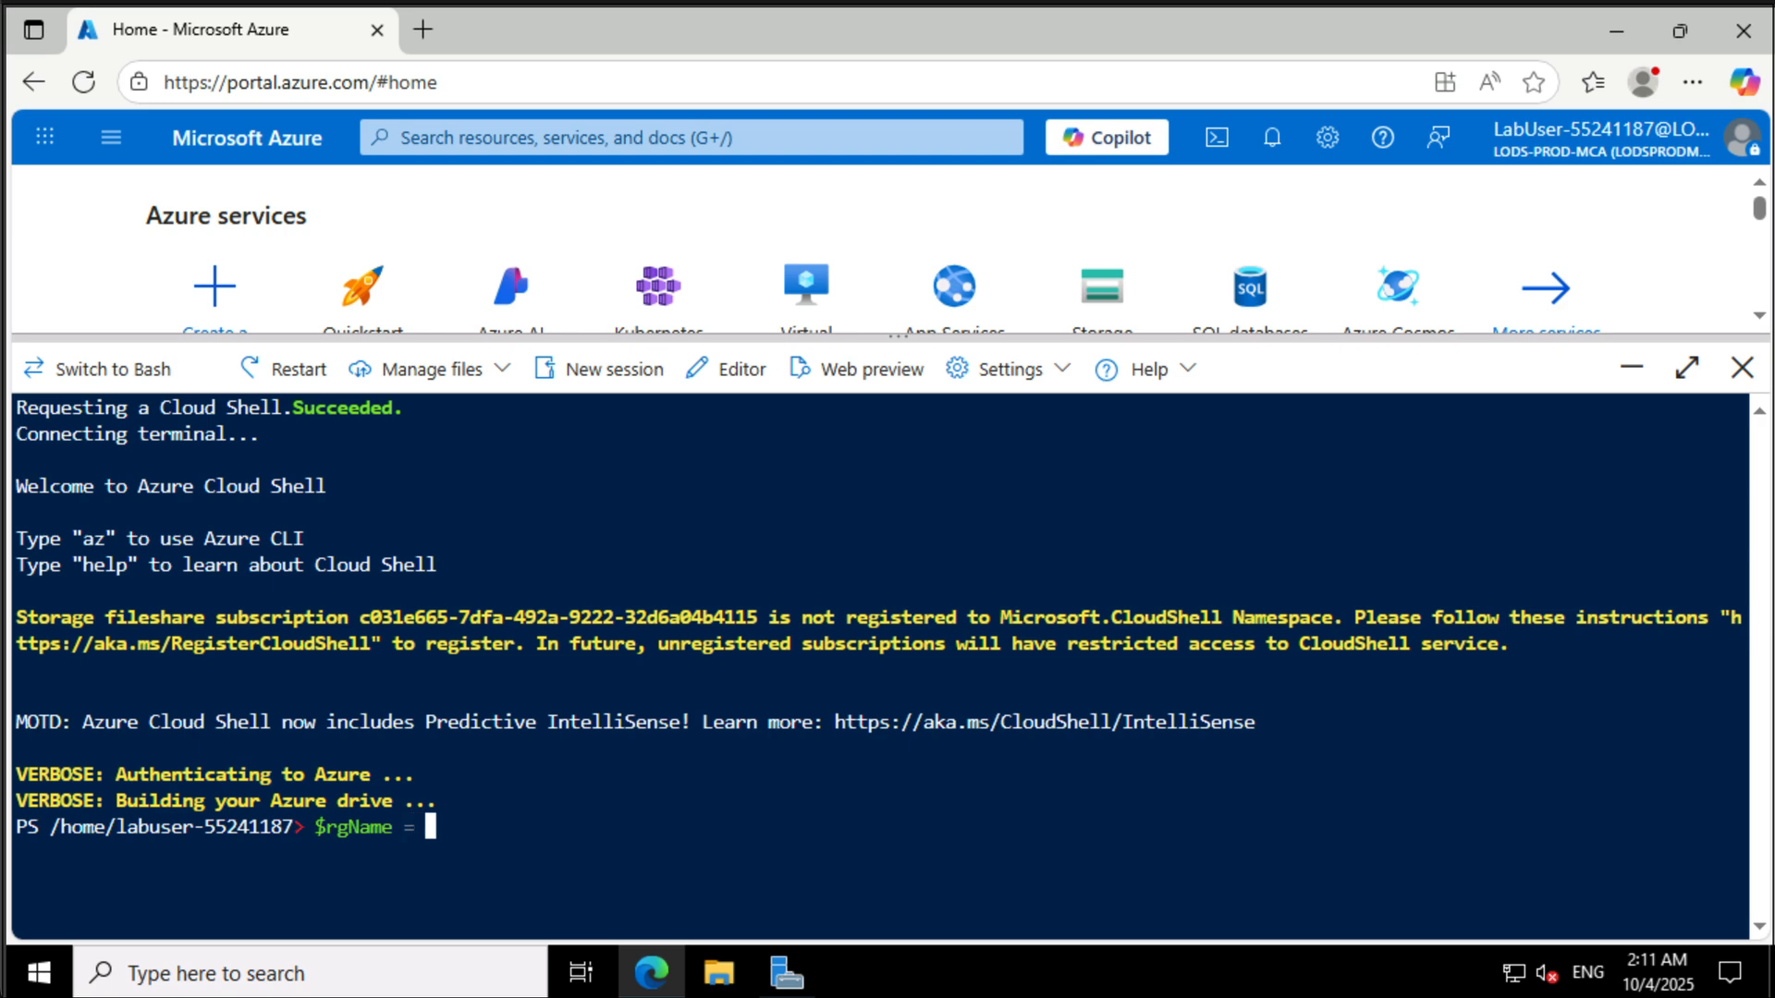
pyautogui.write('AZ800/')
pyautogui.press('BackSpace')
pyautogui.write('-L080')
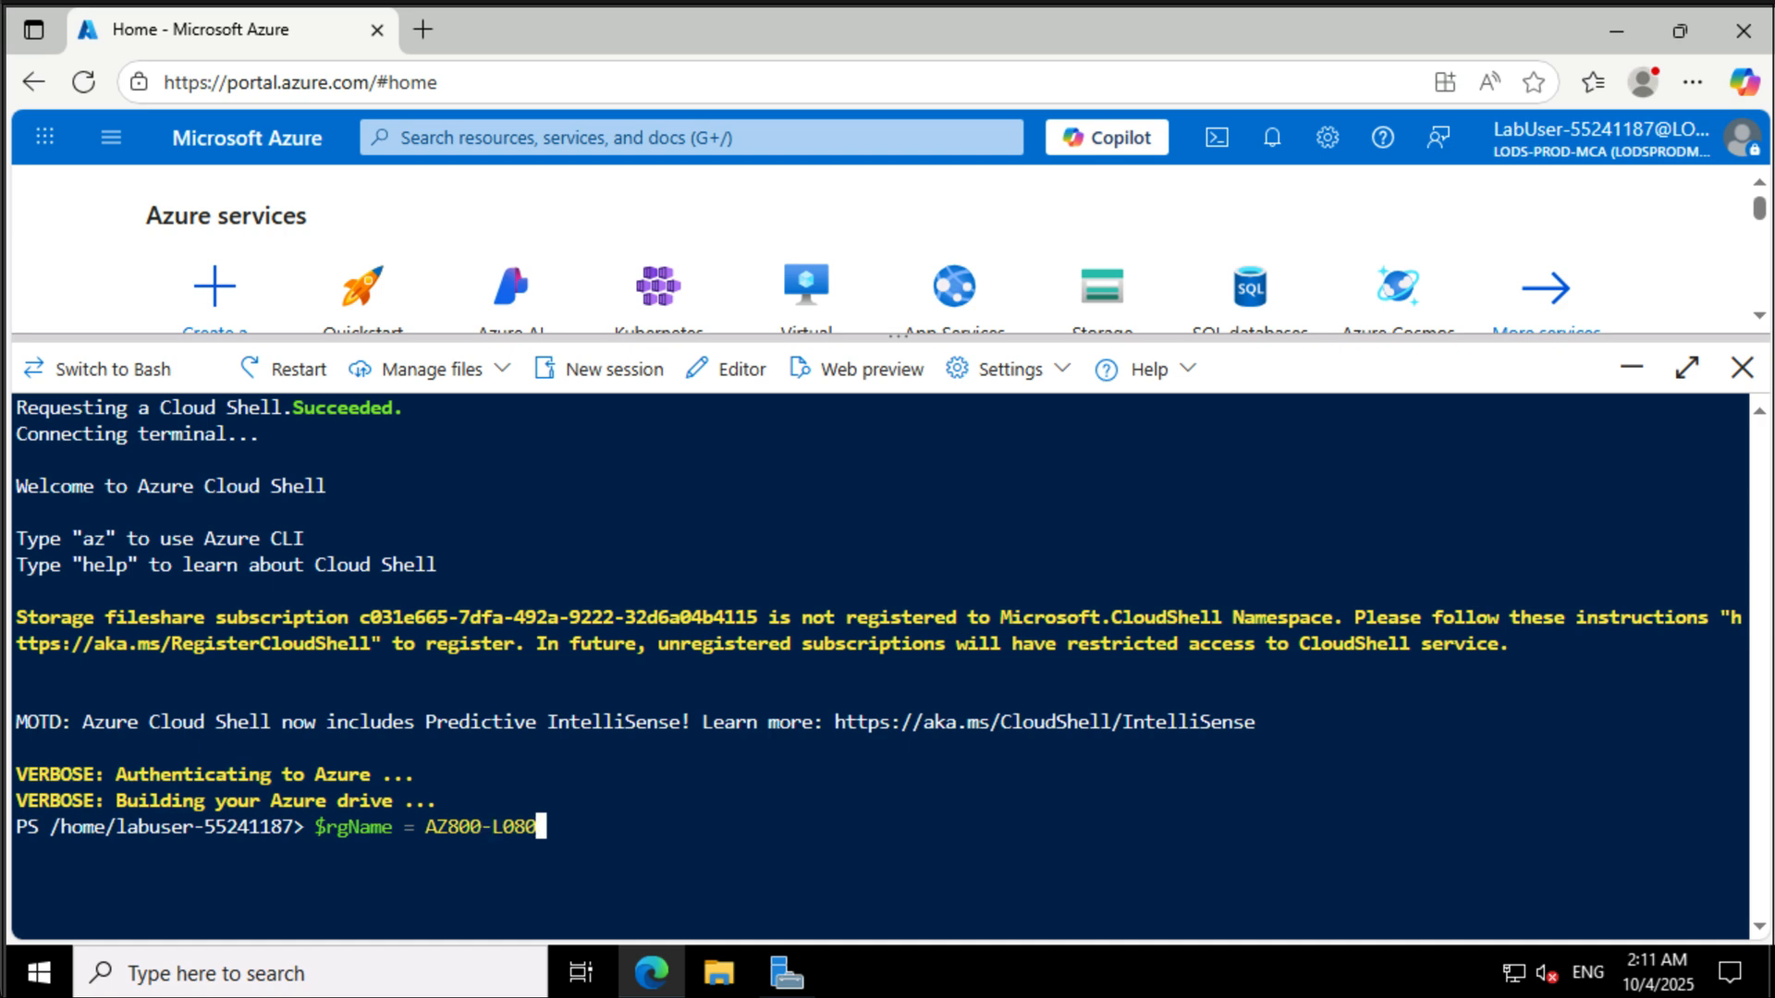
pyautogui.write('1-RG')
pyautogui.press('Return')
# - Recall the previous command and wrap the value in quotes to set $rgName = 'AZ800-L0801-RG'
pyautogui.press('Up')
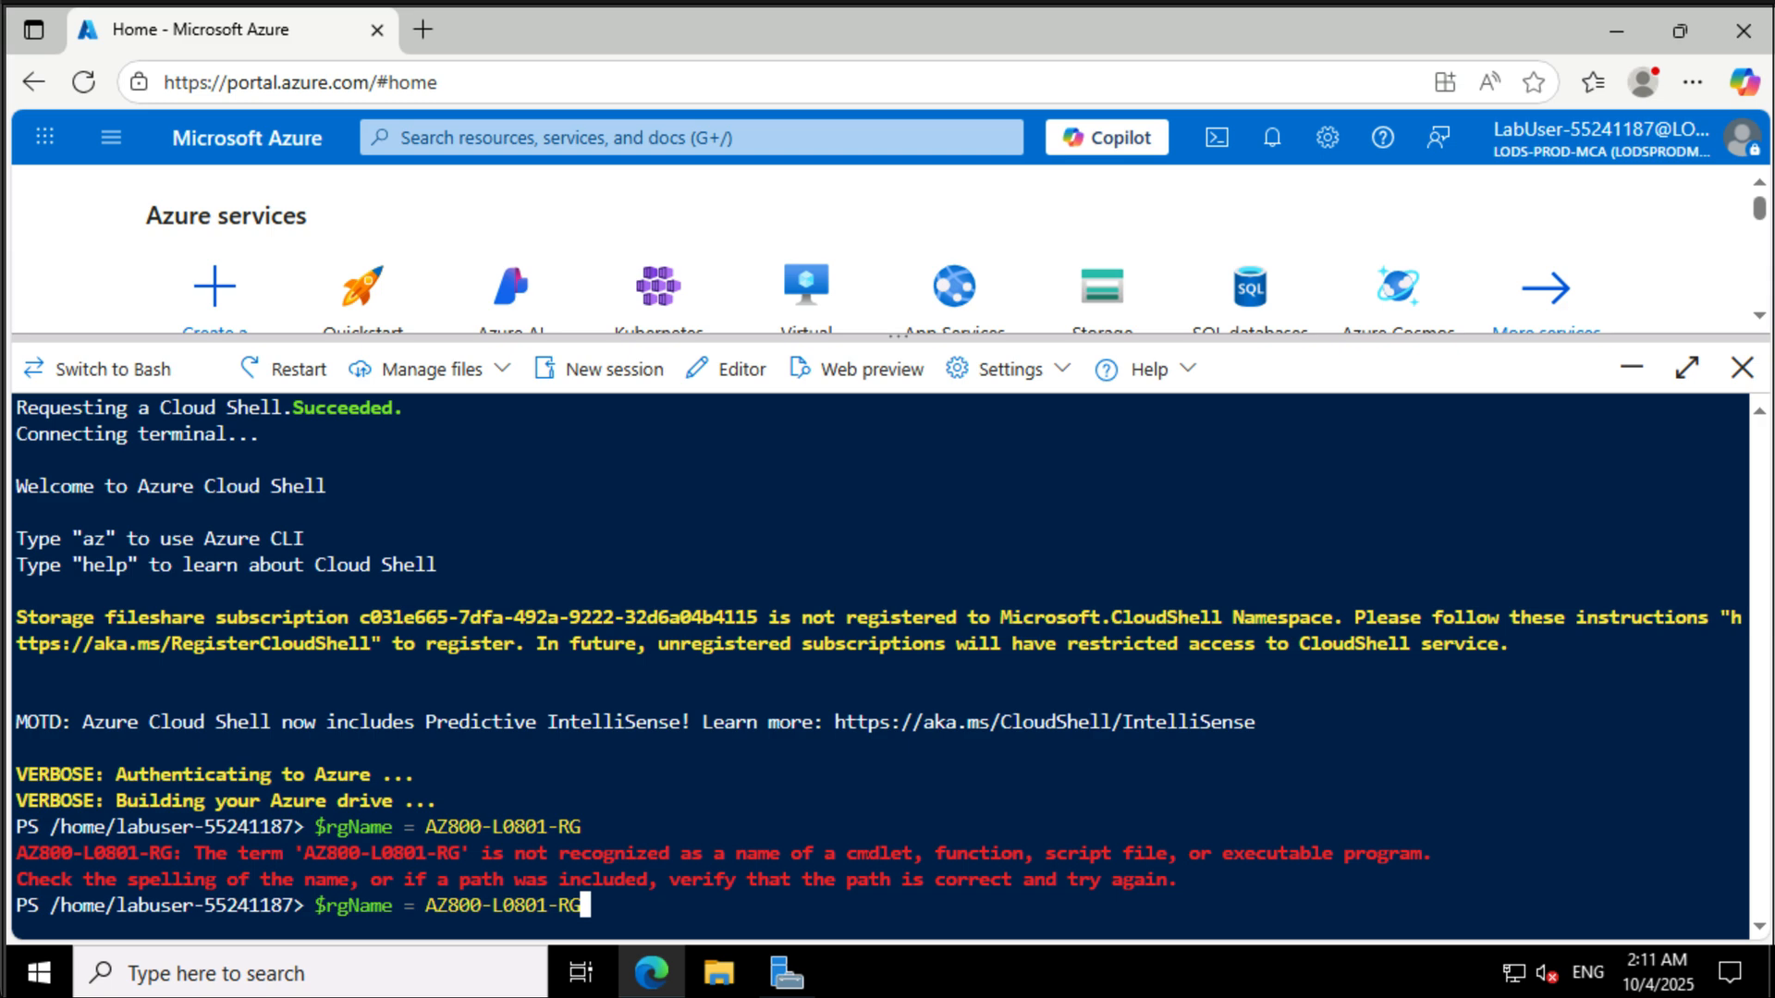
pyautogui.write("'")
pyautogui.press('Left')
pyautogui.press('Left')
pyautogui.press('Left')
pyautogui.press('Left')
pyautogui.press('Left')
pyautogui.press('Left')
pyautogui.press('Left')
pyautogui.press('Left')
pyautogui.press('Left')
pyautogui.press('Left')
pyautogui.press('Left')
pyautogui.press('Left')
pyautogui.press('Left')
pyautogui.press('Left')
pyautogui.press('Left')
pyautogui.write("'")
pyautogui.press('Return')
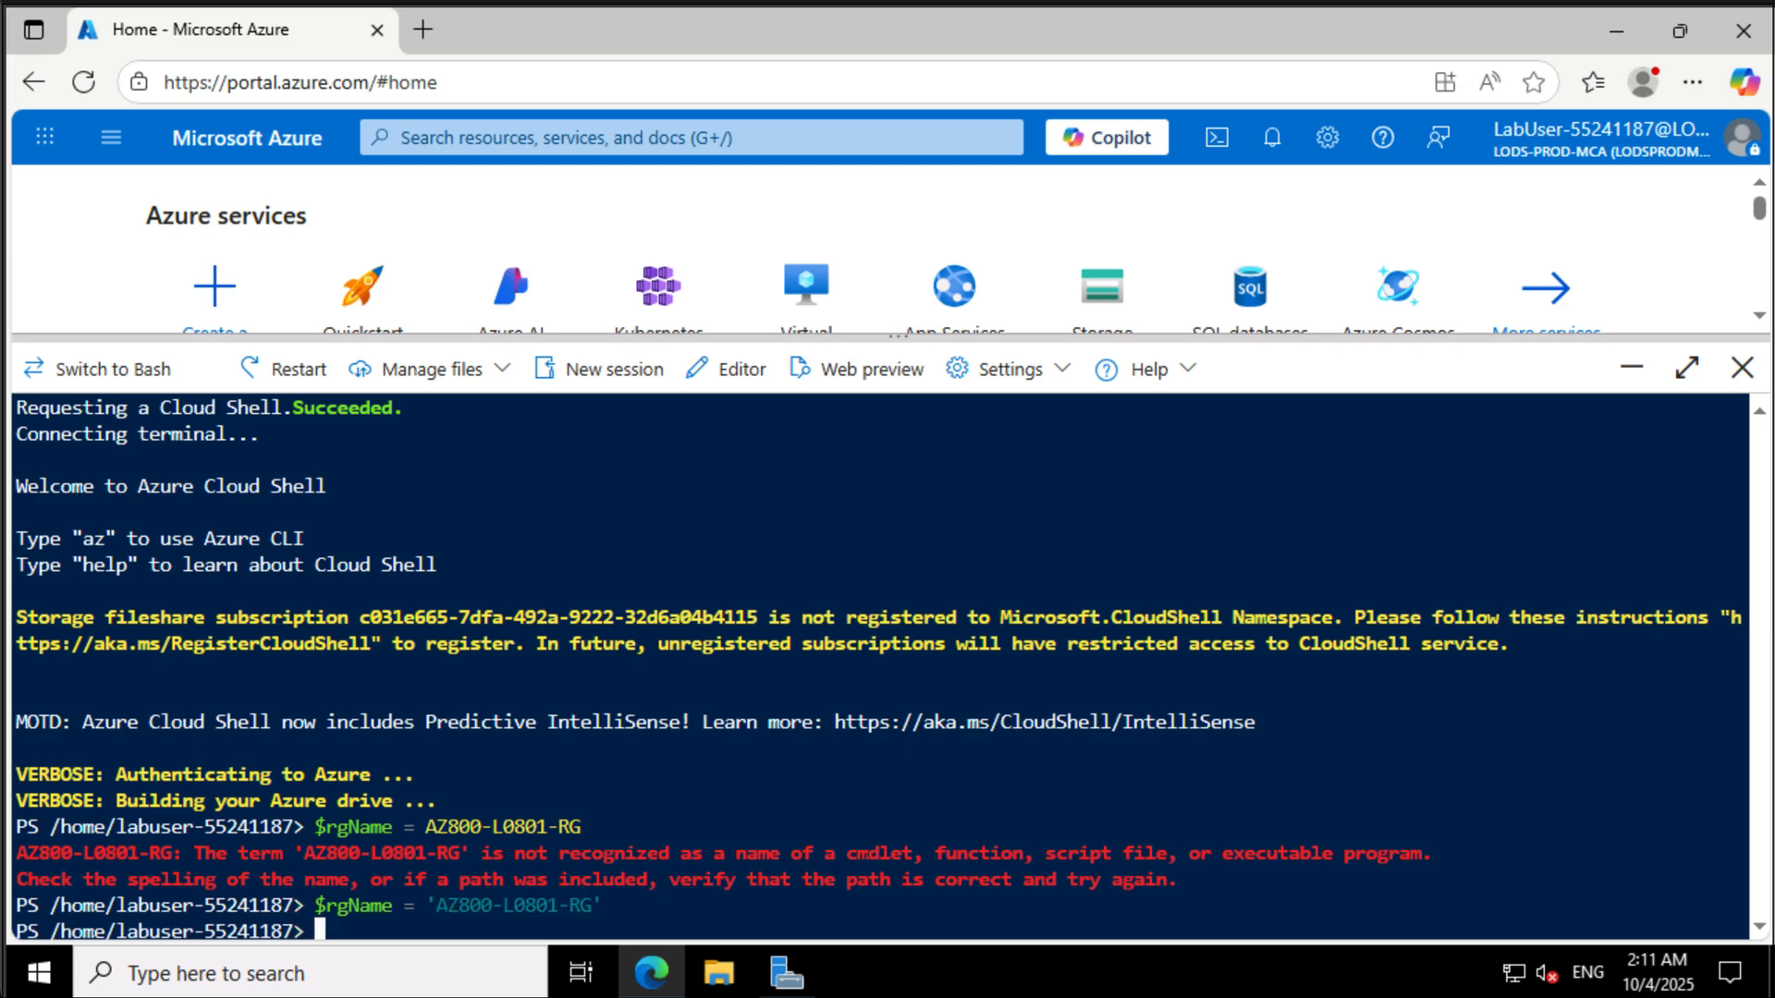
# - Set the $location variable to 'eastus'
pyautogui.write('$location')
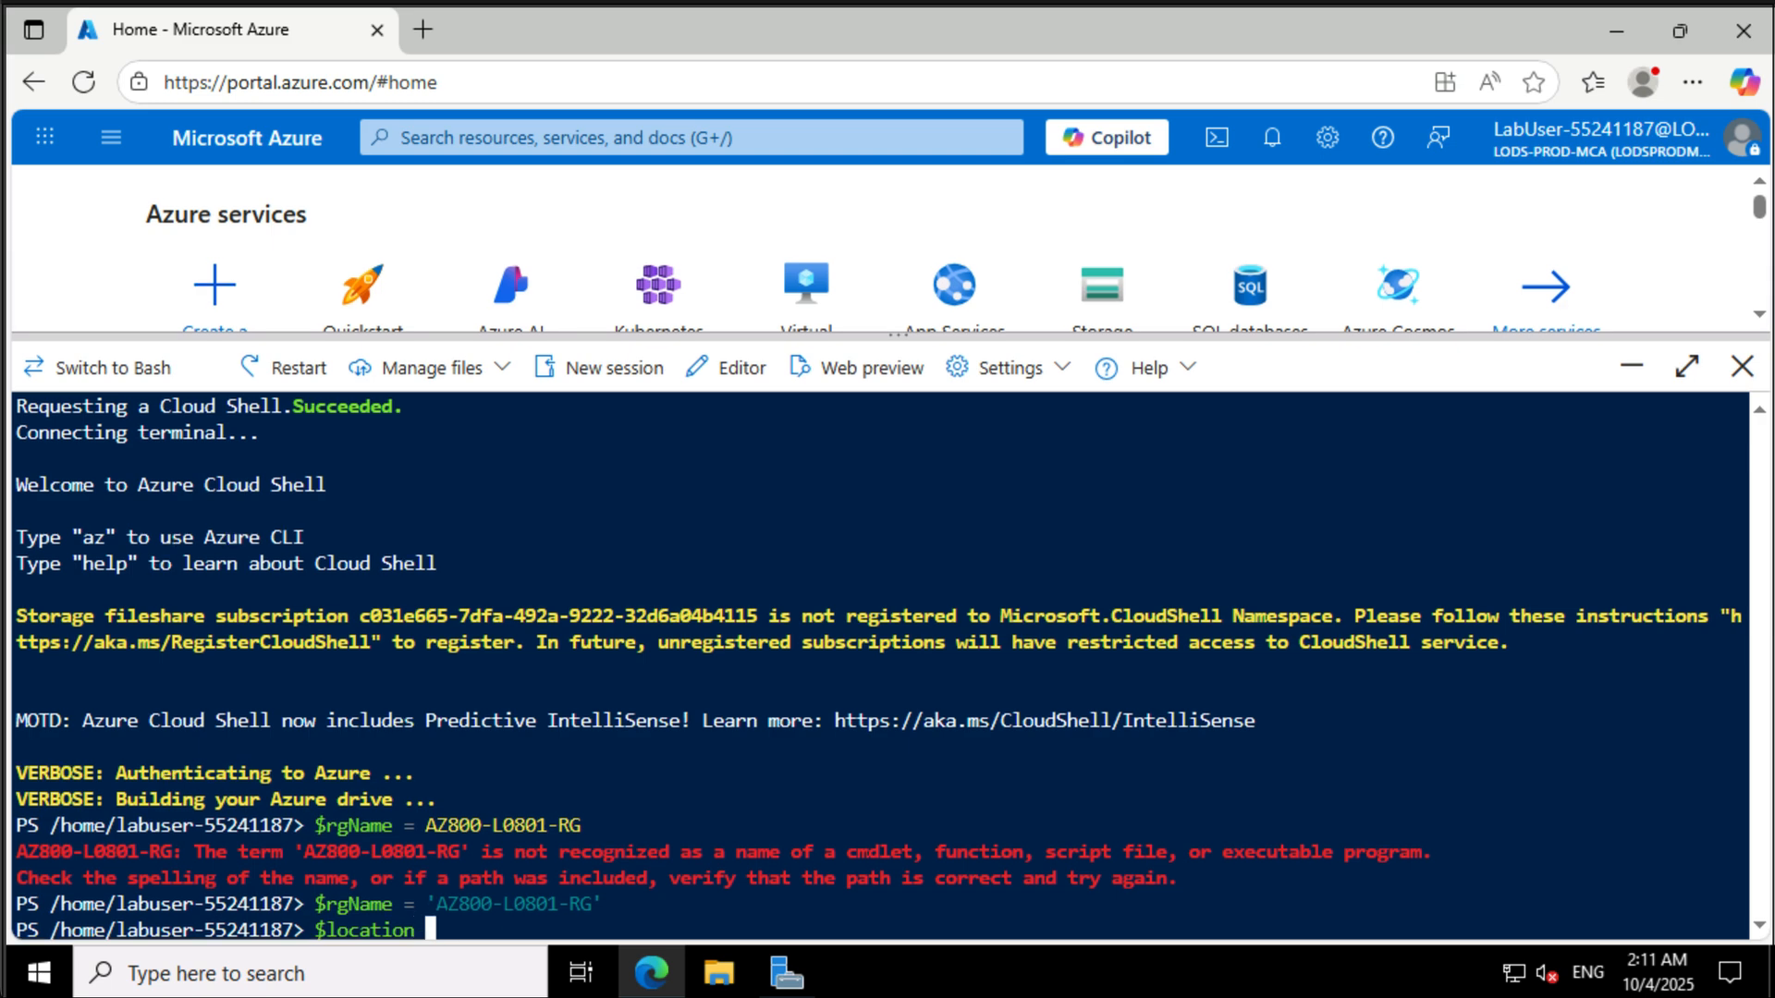
pyautogui.write(" = 'eastus'")
pyautogui.press('Return')
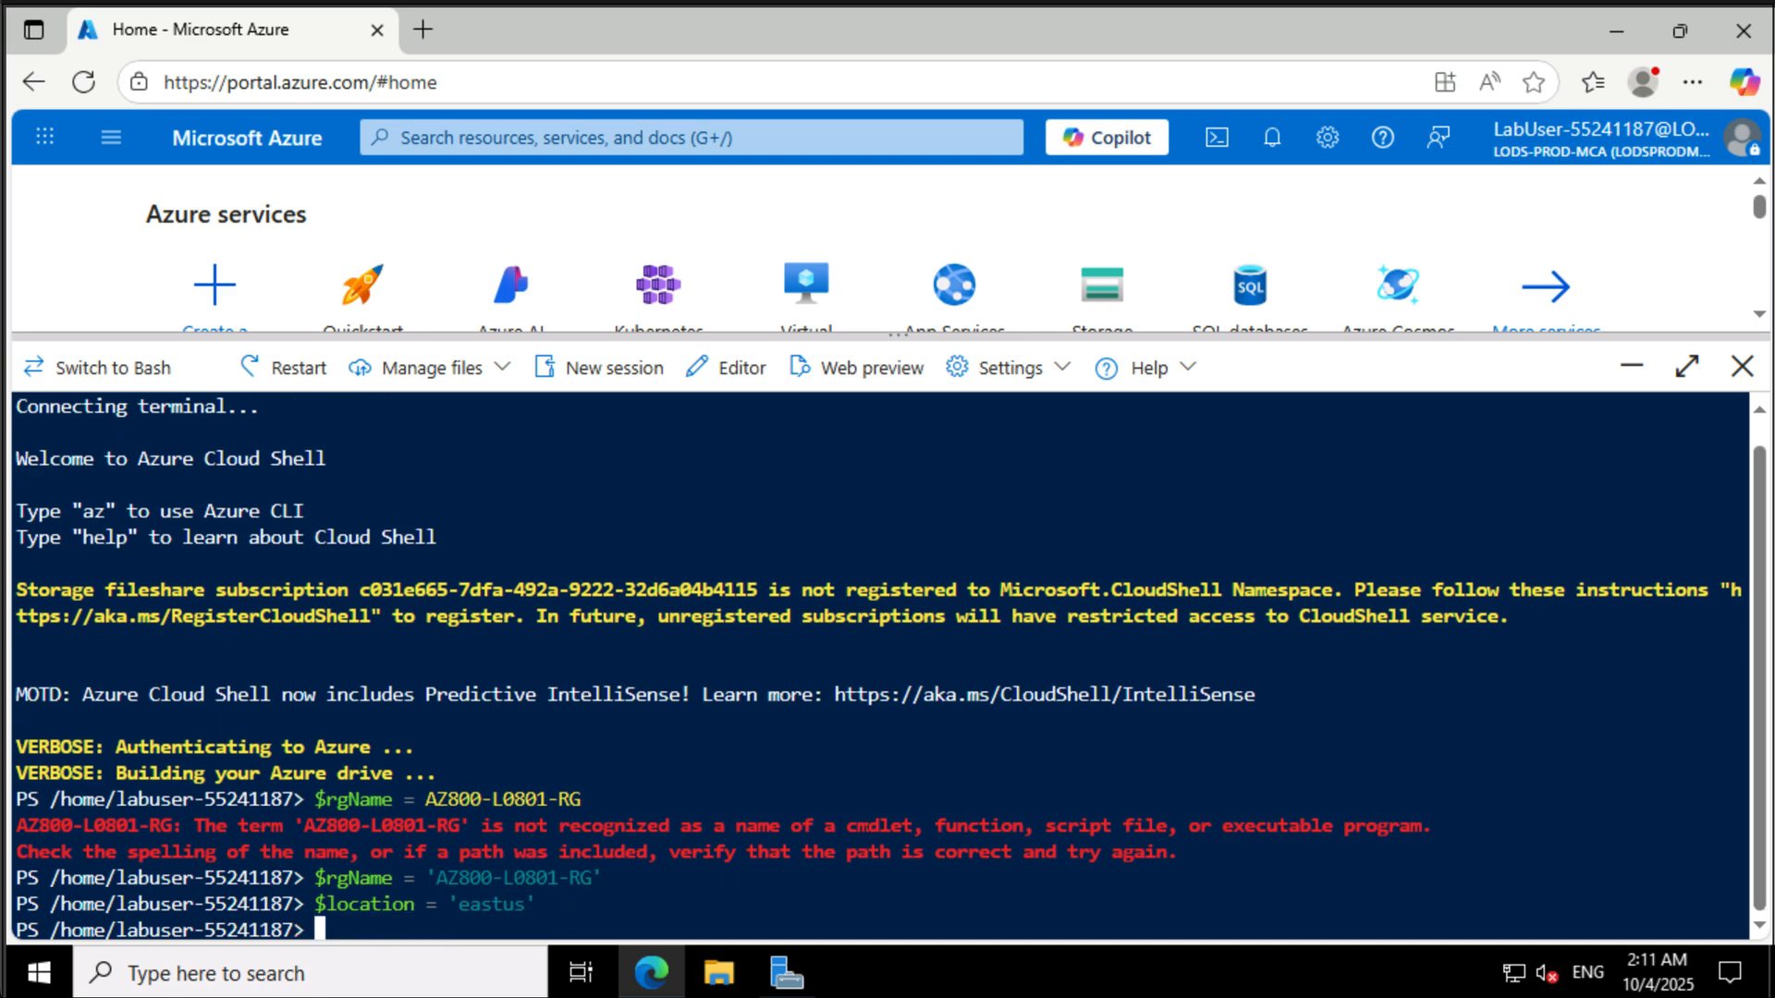
# - Run New-AzResourceGroup with -Name $rgName- and -Location $location, filling in the suggested parameter placeholders
pyautogui.write('New-Az')
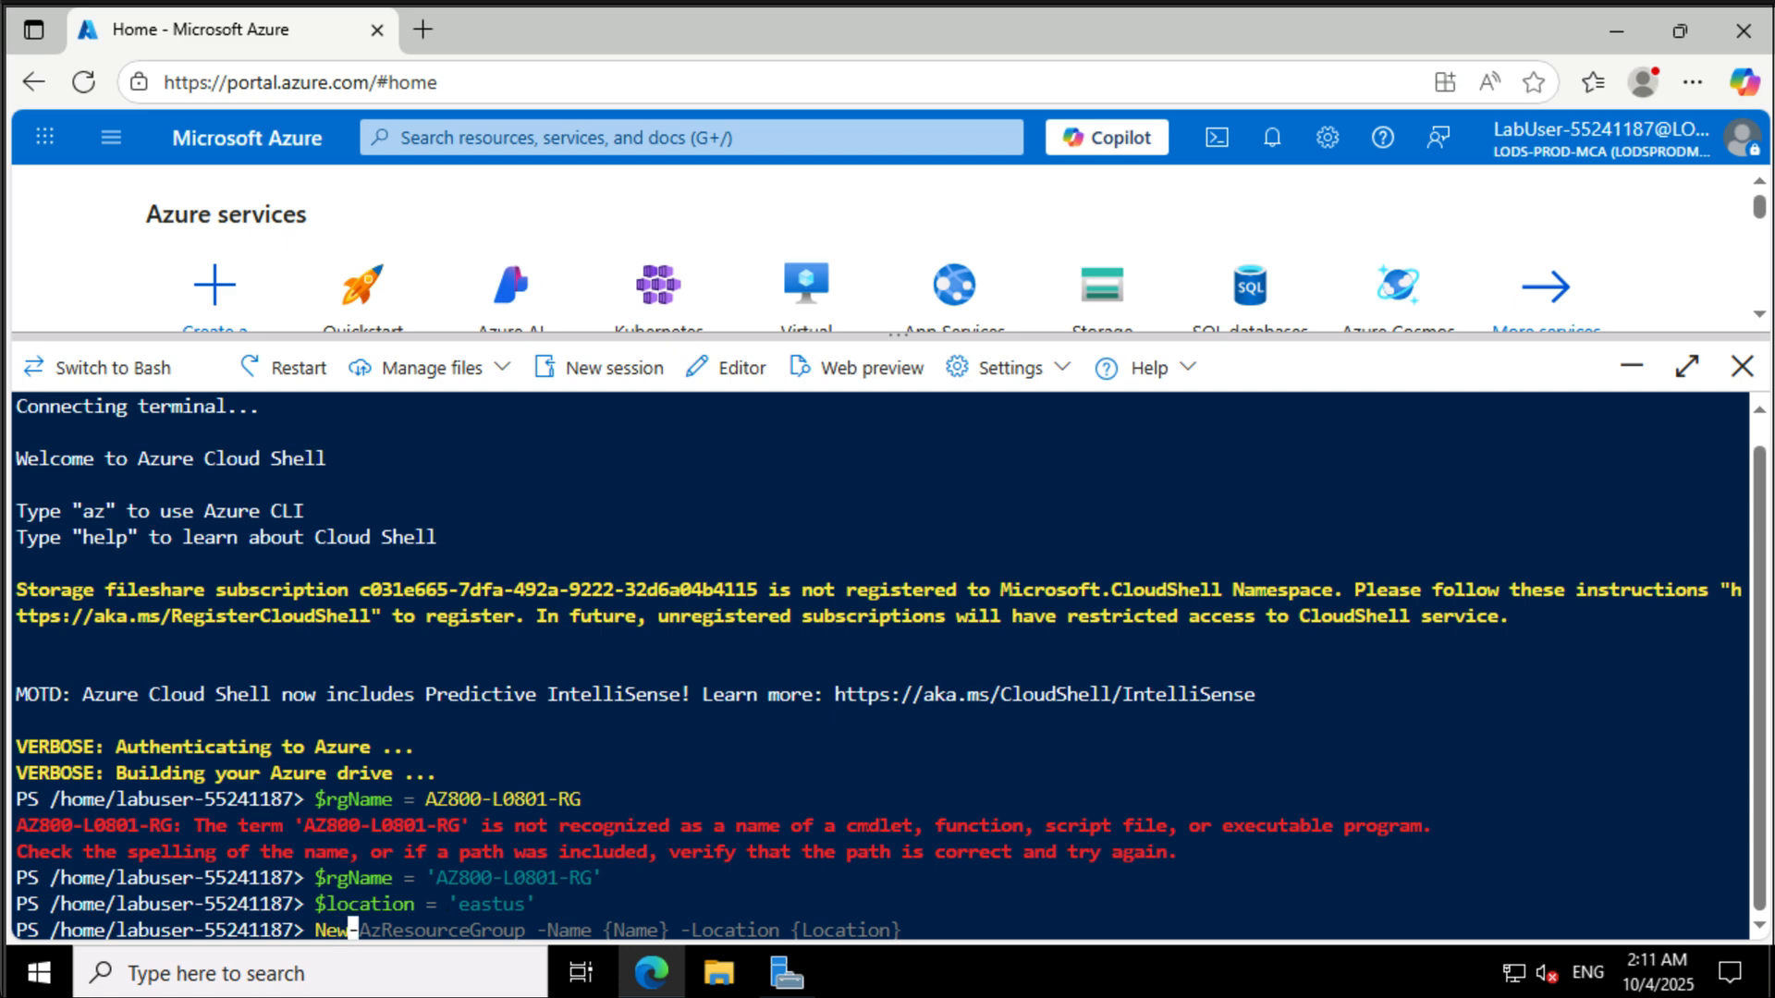
pyautogui.press('Right')
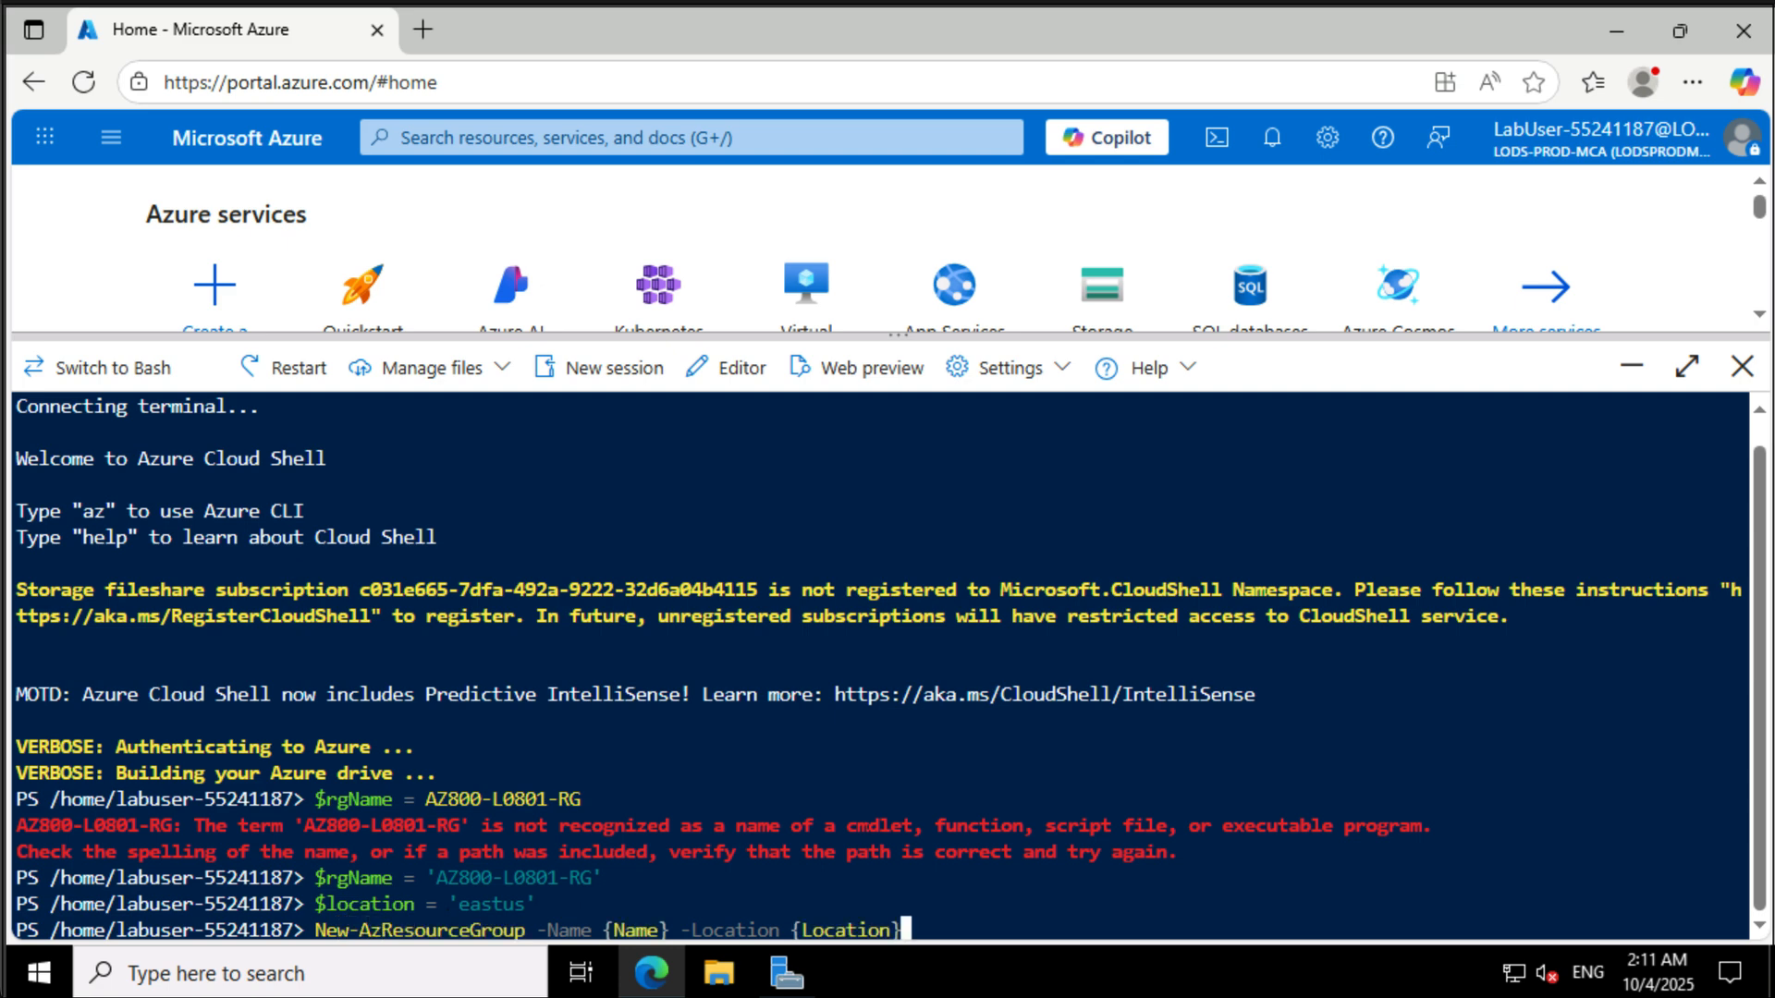
pyautogui.press('BackSpace')
pyautogui.press('BackSpace')
pyautogui.press('BackSpace')
pyautogui.press('BackSpace')
pyautogui.press('BackSpace')
pyautogui.press('BackSpace')
pyautogui.press('BackSpace')
pyautogui.press('BackSpace')
pyautogui.press('BackSpace')
pyautogui.press('Left')
pyautogui.press('Left')
pyautogui.press('Left')
pyautogui.press('Left')
pyautogui.press('Left')
pyautogui.press('Left')
pyautogui.press('Left')
pyautogui.press('Left')
pyautogui.press('Left')
pyautogui.press('Left')
pyautogui.press('Left')
pyautogui.press('Left')
pyautogui.press('Left')
pyautogui.press('Left')
pyautogui.press('Left')
pyautogui.press('Left')
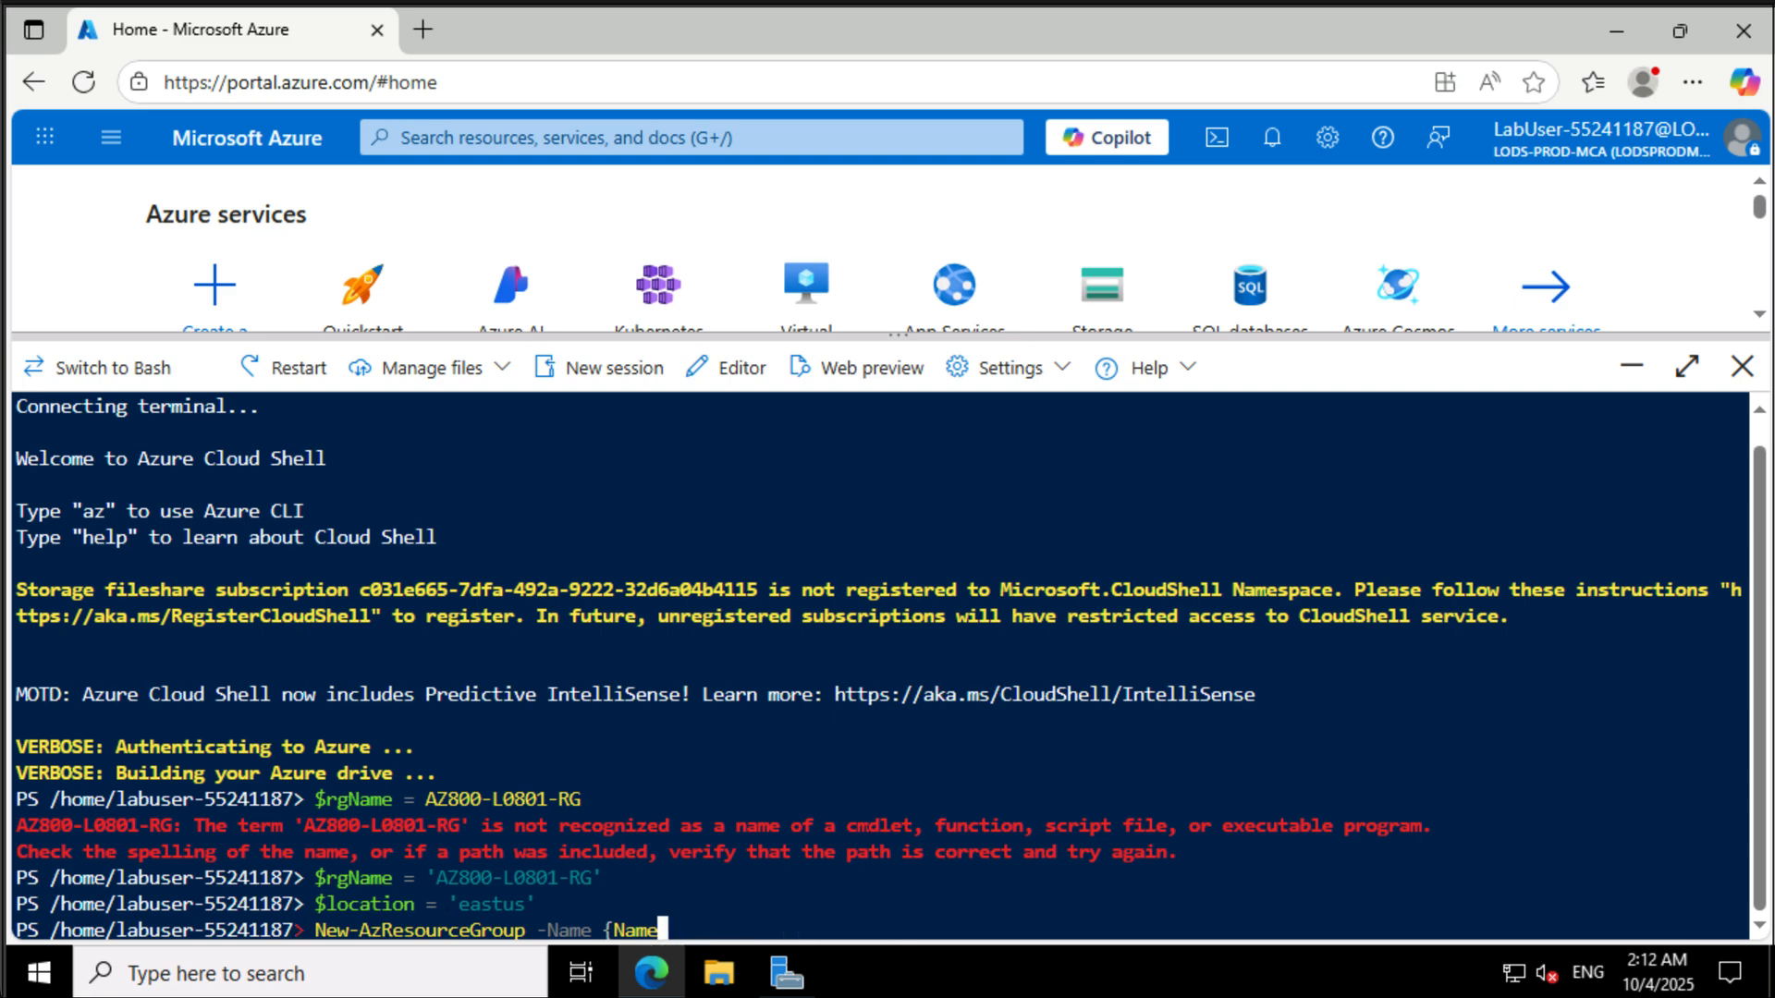
pyautogui.press('Left')
pyautogui.press('Left')
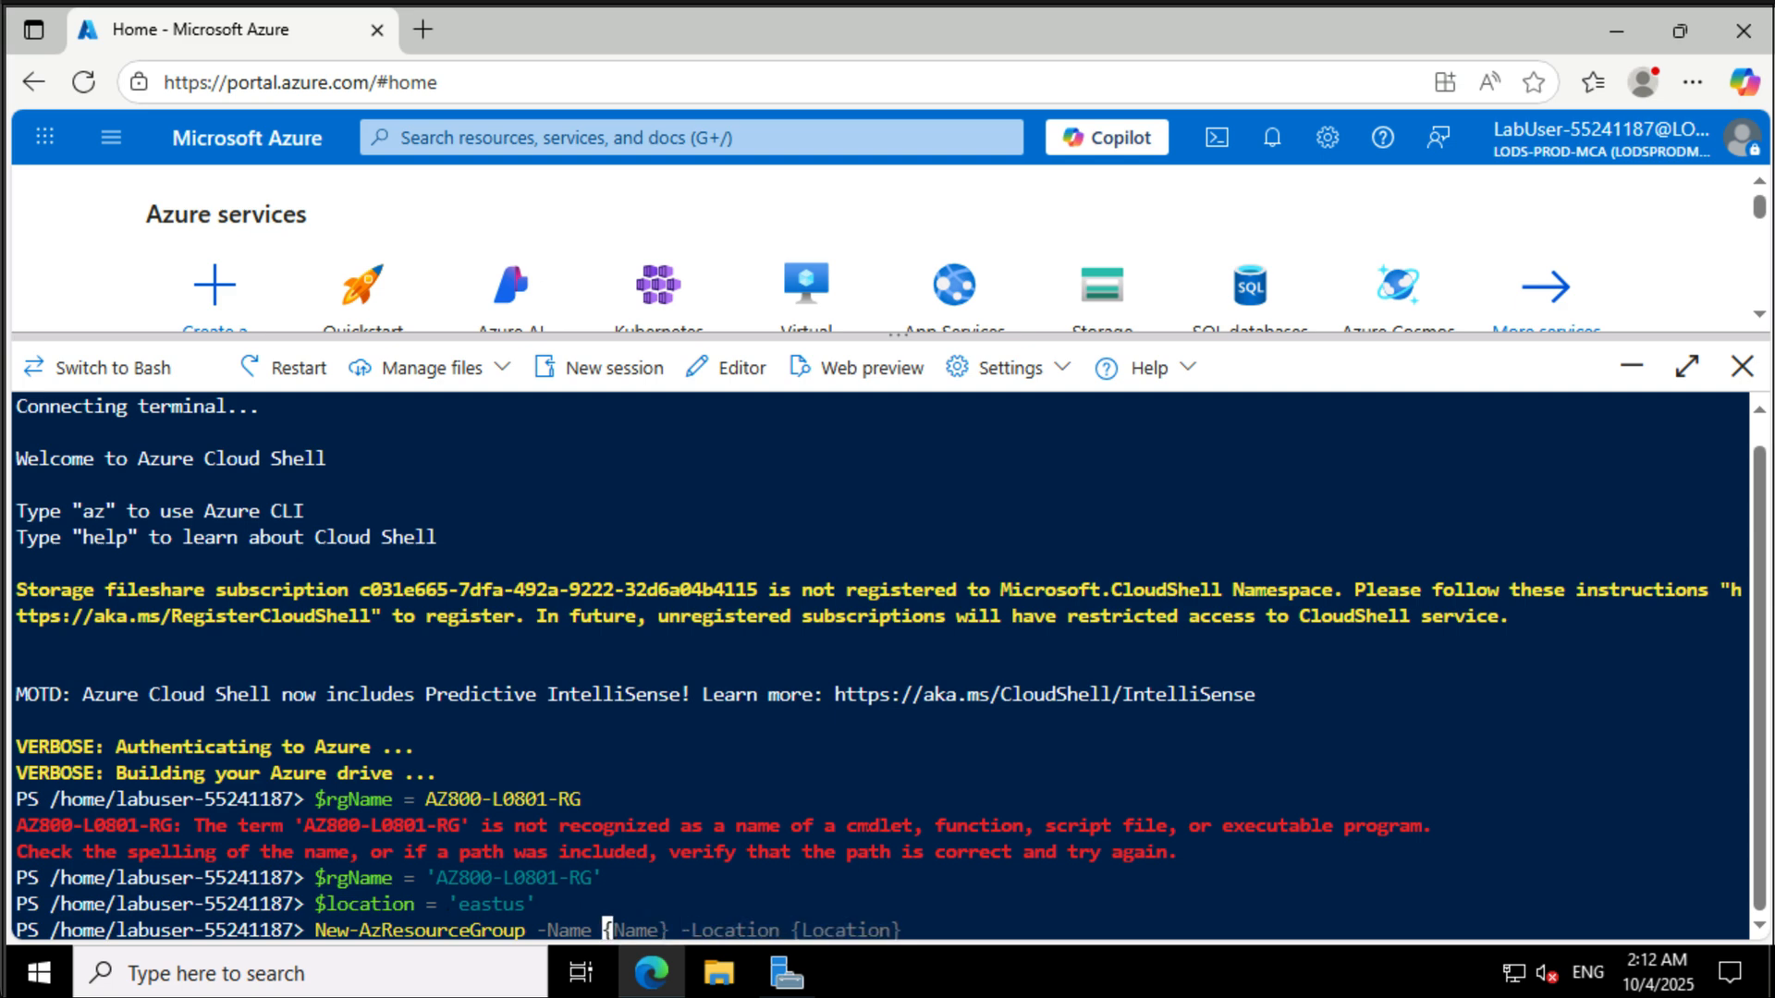
pyautogui.press('Delete')
pyautogui.press('Delete')
pyautogui.press('Delete')
pyautogui.press('Delete')
pyautogui.press('Delete')
pyautogui.press('Delete')
pyautogui.write('$')
pyautogui.write('rgName')
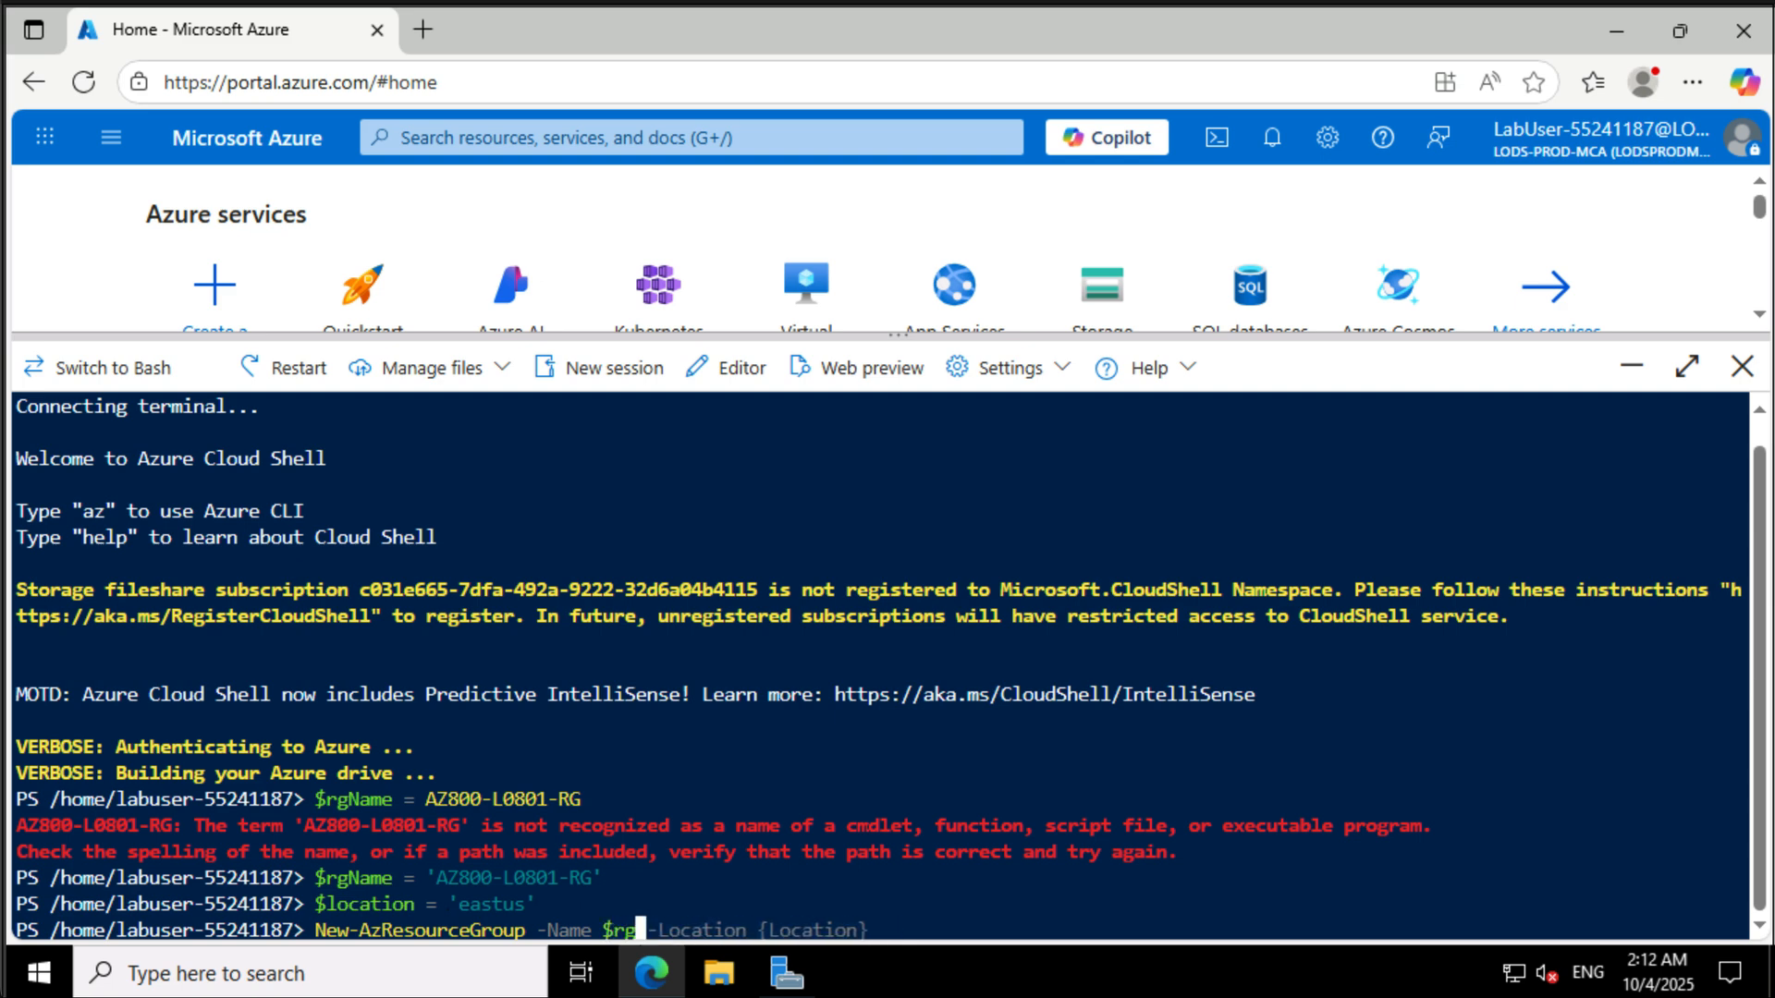
pyautogui.hotkey('ctrl', 'End')
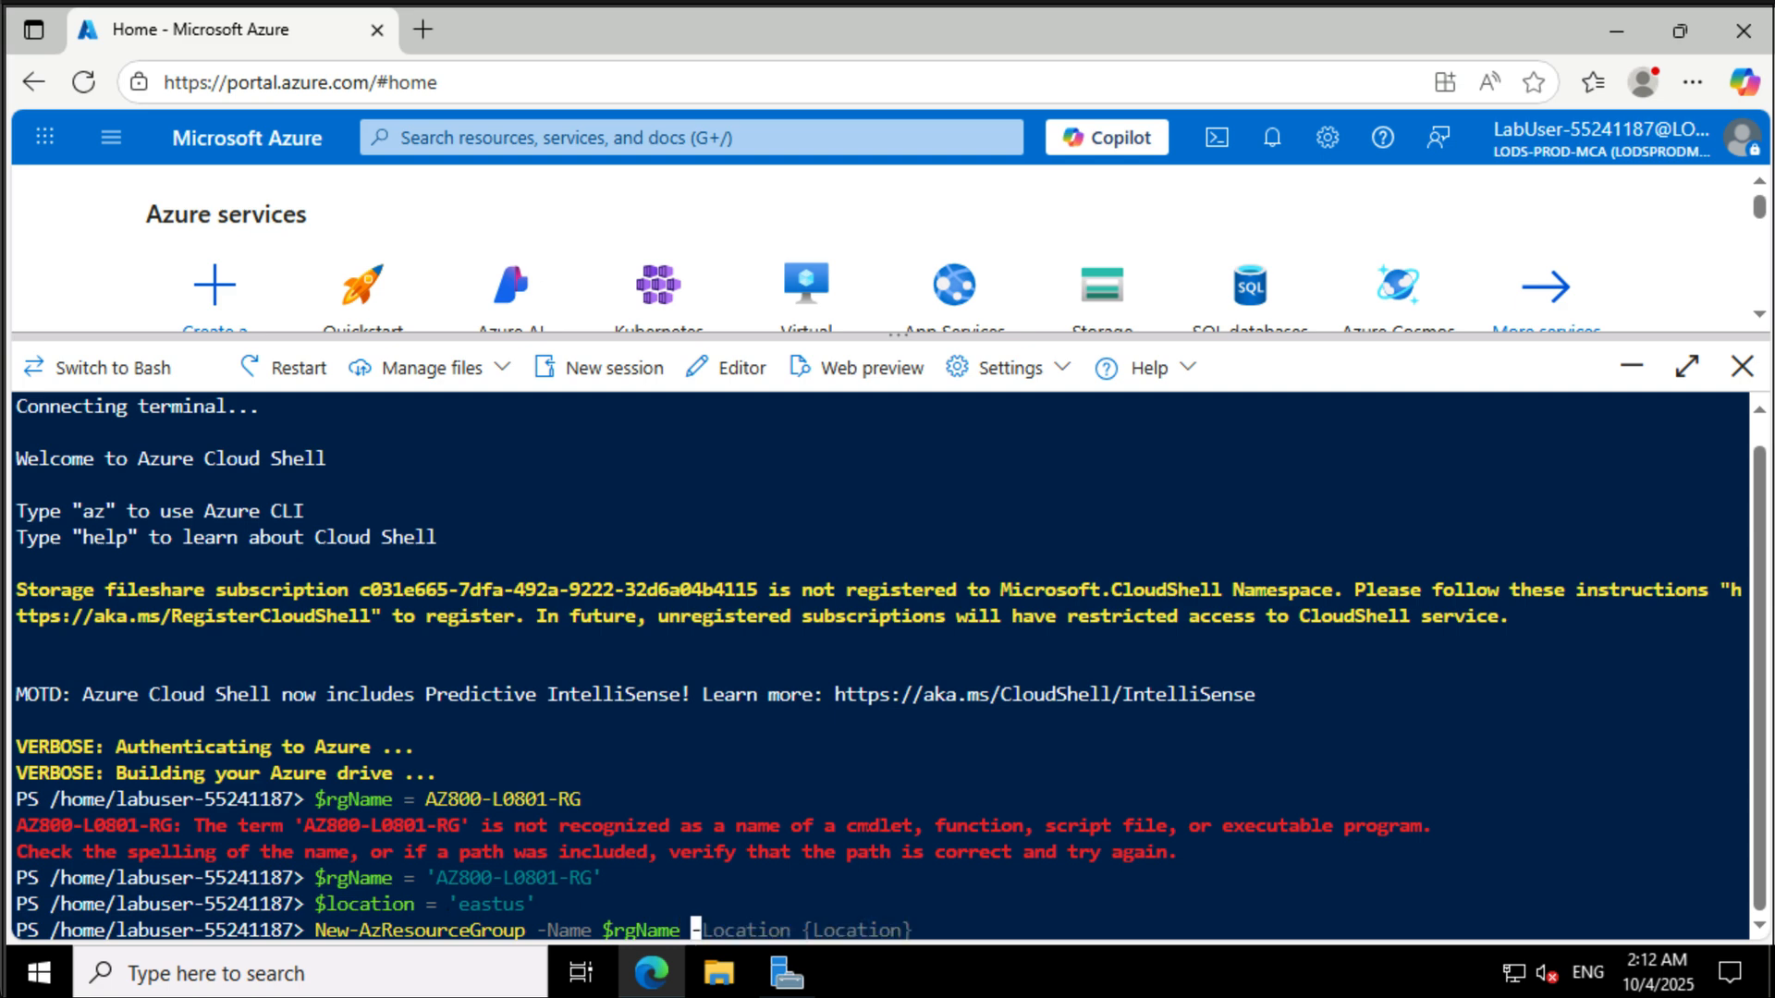
pyautogui.write('=')
pyautogui.press('BackSpace')
pyautogui.press('BackSpace')
pyautogui.write('-')
pyautogui.press('Right')
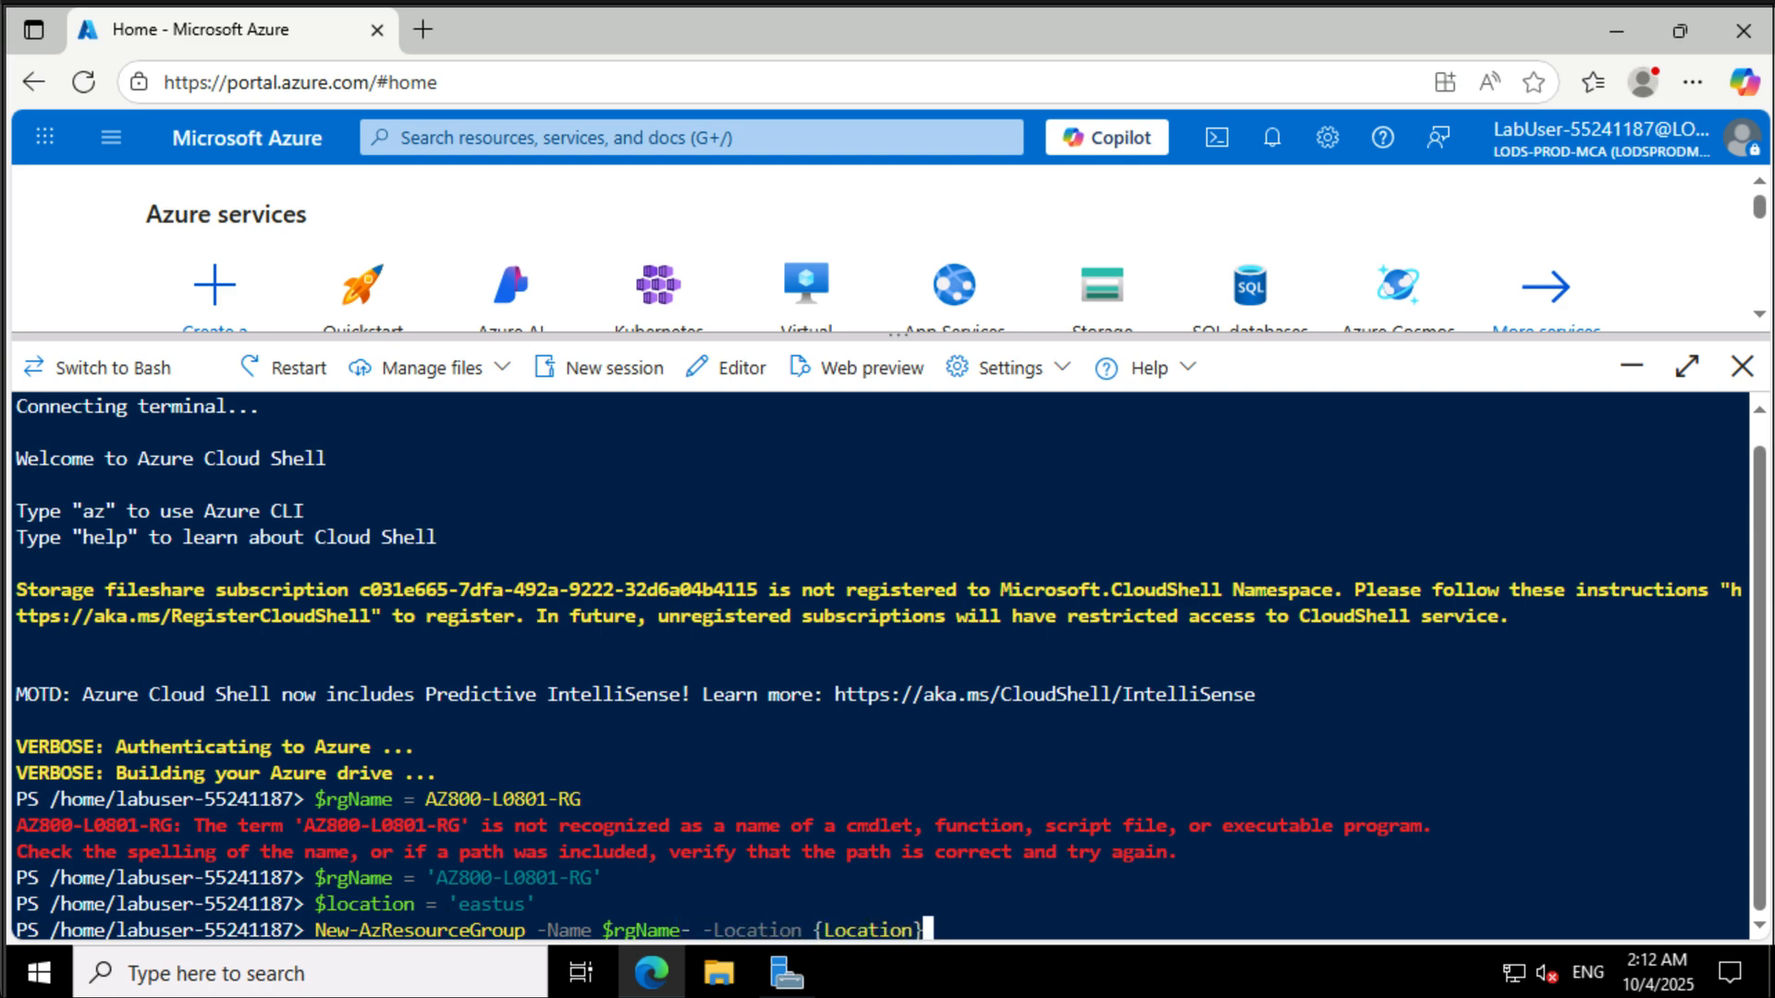
pyautogui.press('BackSpace')
pyautogui.press('BackSpace')
pyautogui.press('BackSpace')
pyautogui.press('BackSpace')
pyautogui.press('BackSpace')
pyautogui.press('BackSpace')
pyautogui.press('BackSpace')
pyautogui.press('BackSpace')
pyautogui.press('BackSpace')
pyautogui.press('BackSpace')
pyautogui.write('$location')
pyautogui.press('Return')
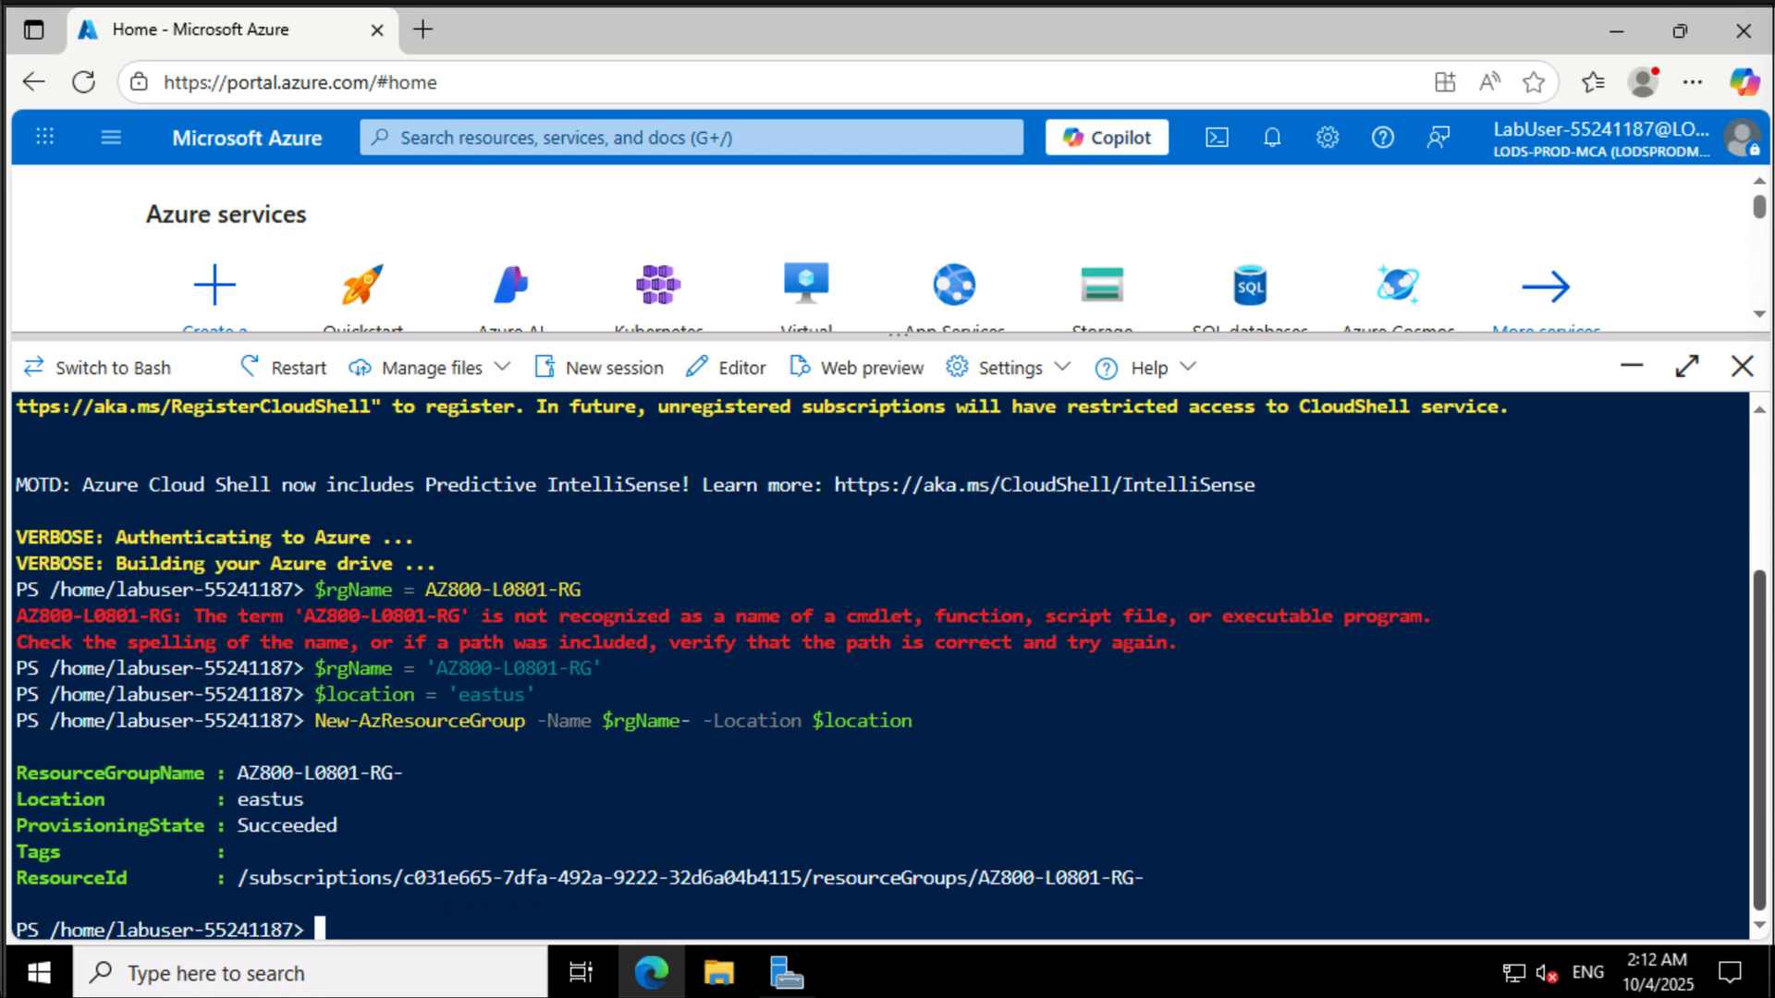
# - Run New-AzResourceGroupDeployment for $rgName with template $HOME/L08-rg_template.json and parameter file $HOME/L08-rg_template.parameters.json
pyautogui.write('New-AzResourceGroupDeployment `')
pyautogui.press('Return')
pyautogui.write('-ResourceGroupName $rgName `')
pyautogui.press('Return')
pyautogui.write('-TemplateFile $')
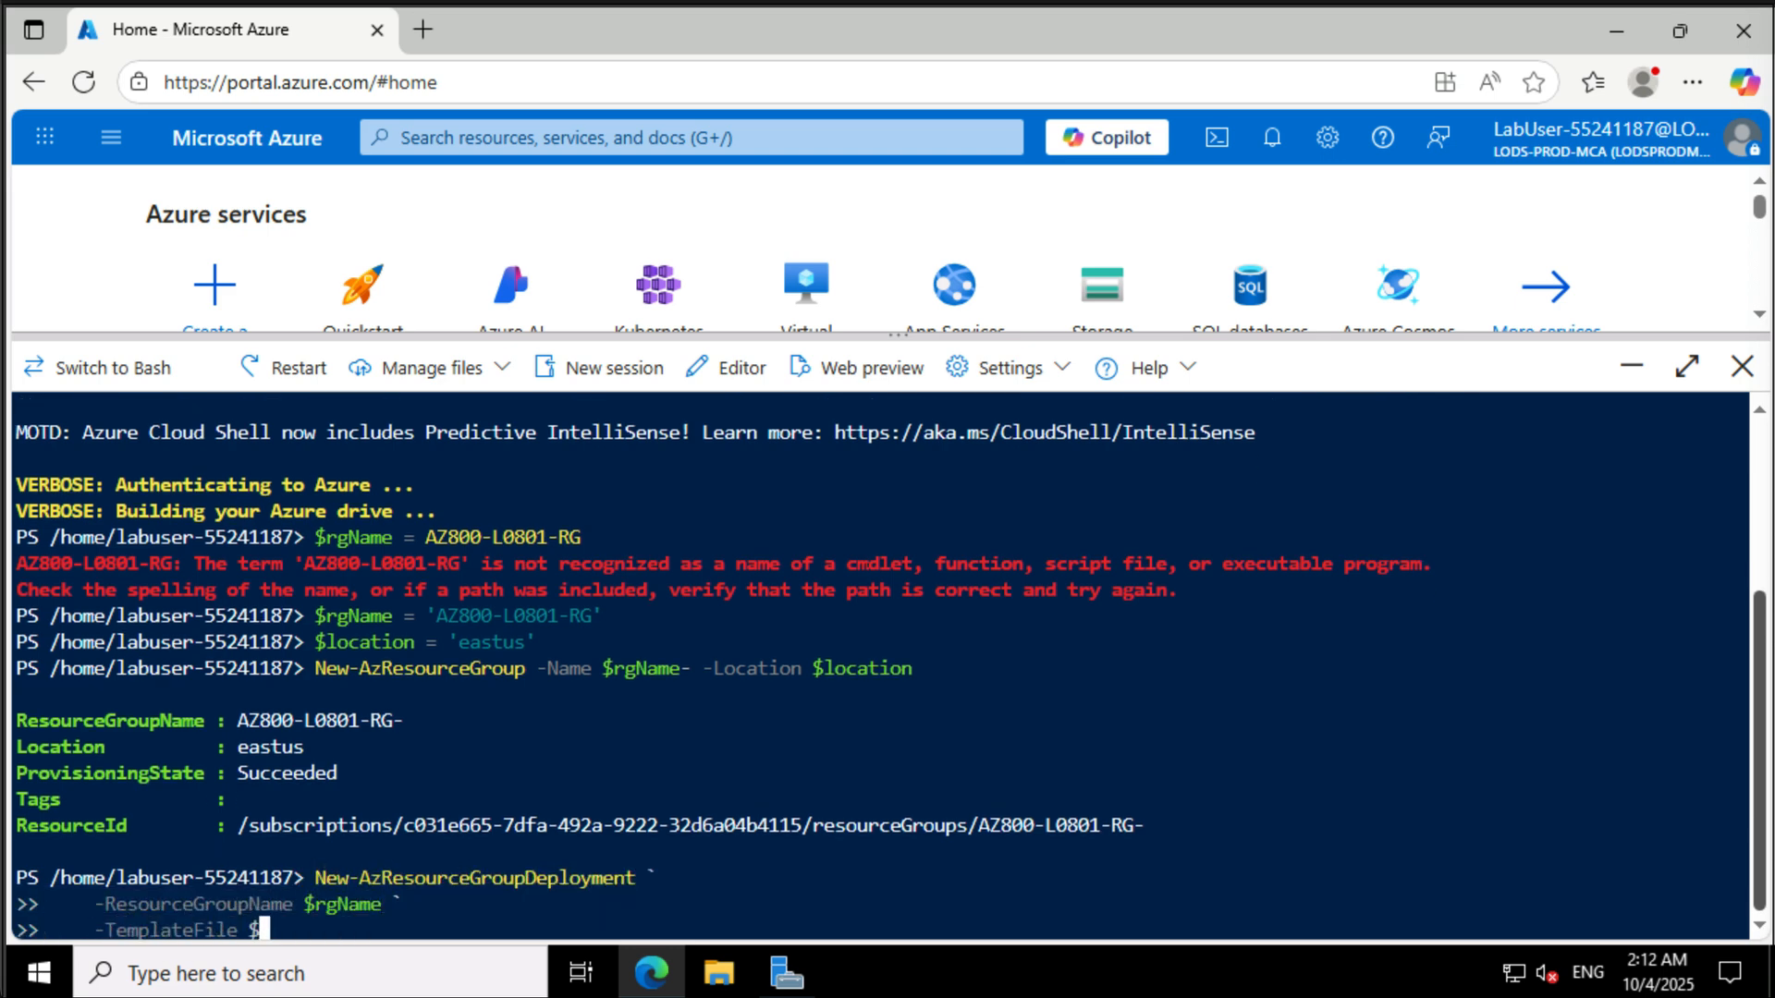
pyautogui.write('HOME/L08-rg_template.json `')
pyautogui.press('Return')
pyautogui.write('-TemplateParameterFile $HOME/L08-rg_template.parameters.json')
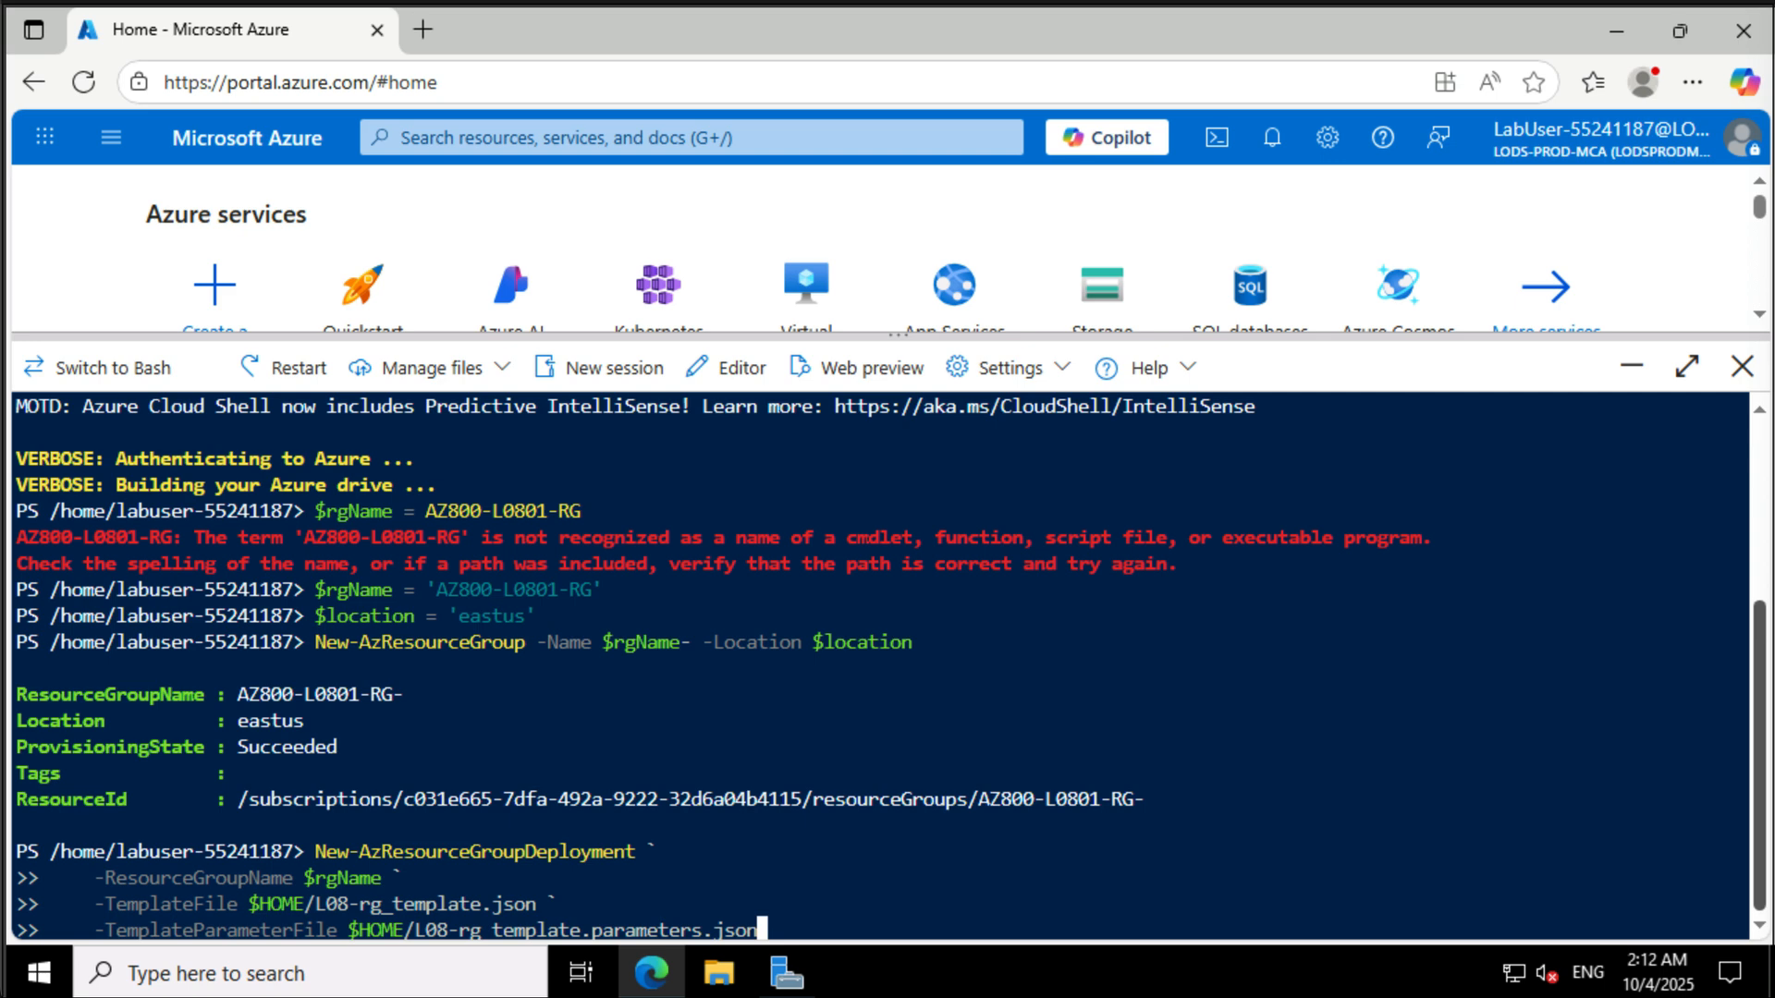
pyautogui.press('Return')
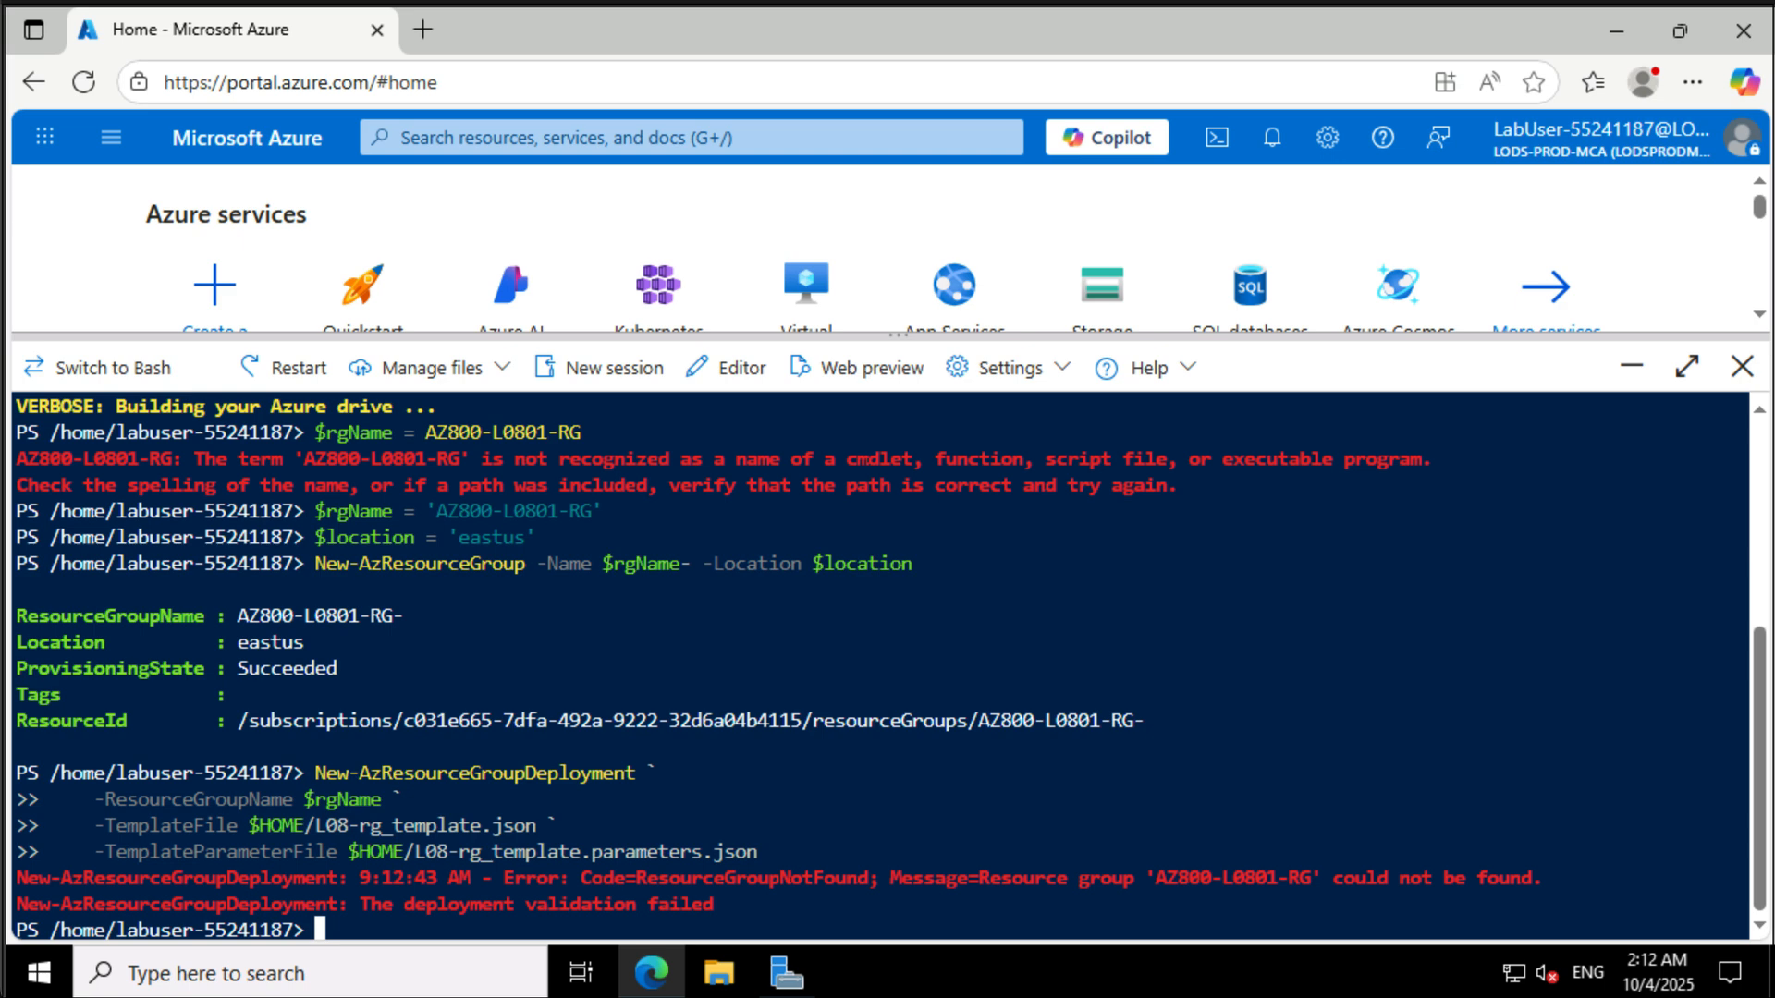
# - Recall the New-AzResourceGroup command, remove the stray hyphen after $rgName, and run it again
pyautogui.press('Up')
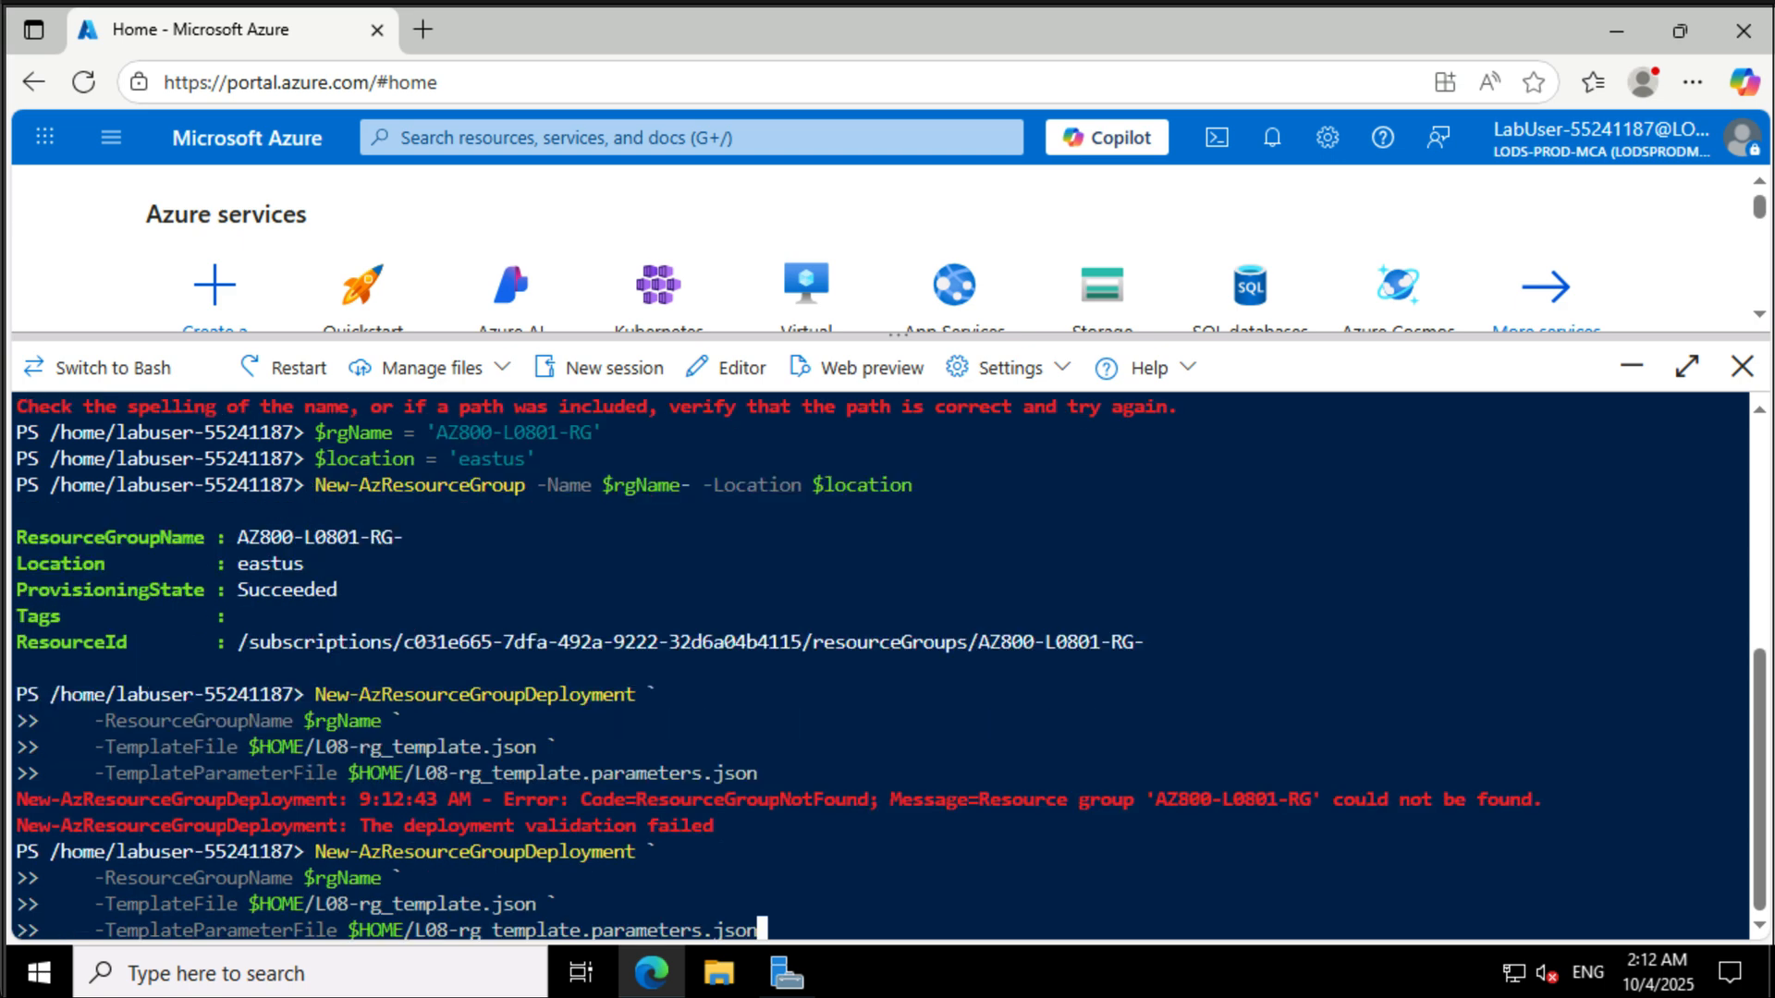
pyautogui.press('Up')
pyautogui.press('Left')
pyautogui.press('Left')
pyautogui.press('Left')
pyautogui.press('Left')
pyautogui.press('Left')
pyautogui.press('Left')
pyautogui.press('Left')
pyautogui.press('Left')
pyautogui.press('Left')
pyautogui.press('Left')
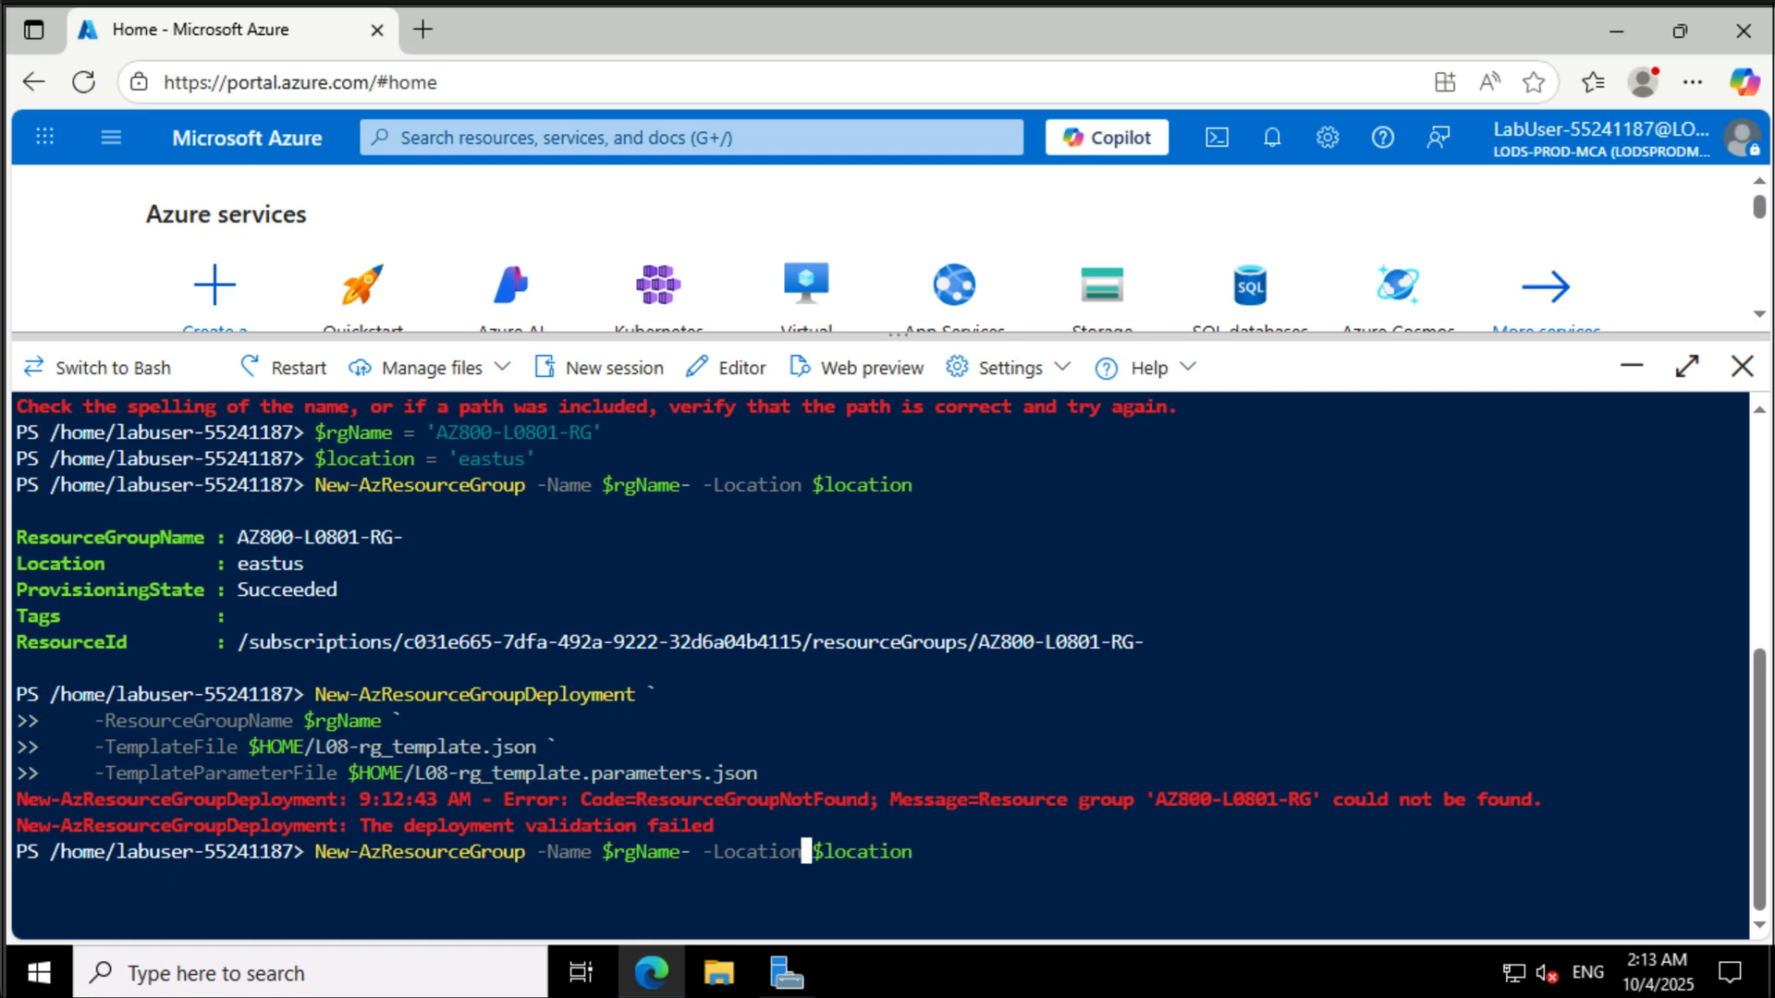
pyautogui.press('Left')
pyautogui.press('Left')
pyautogui.press('Left')
pyautogui.press('Left')
pyautogui.press('Left')
pyautogui.press('Left')
pyautogui.press('Left')
pyautogui.press('Left')
pyautogui.press('Left')
pyautogui.press('Left')
pyautogui.press('BackSpace')
pyautogui.press('Return')
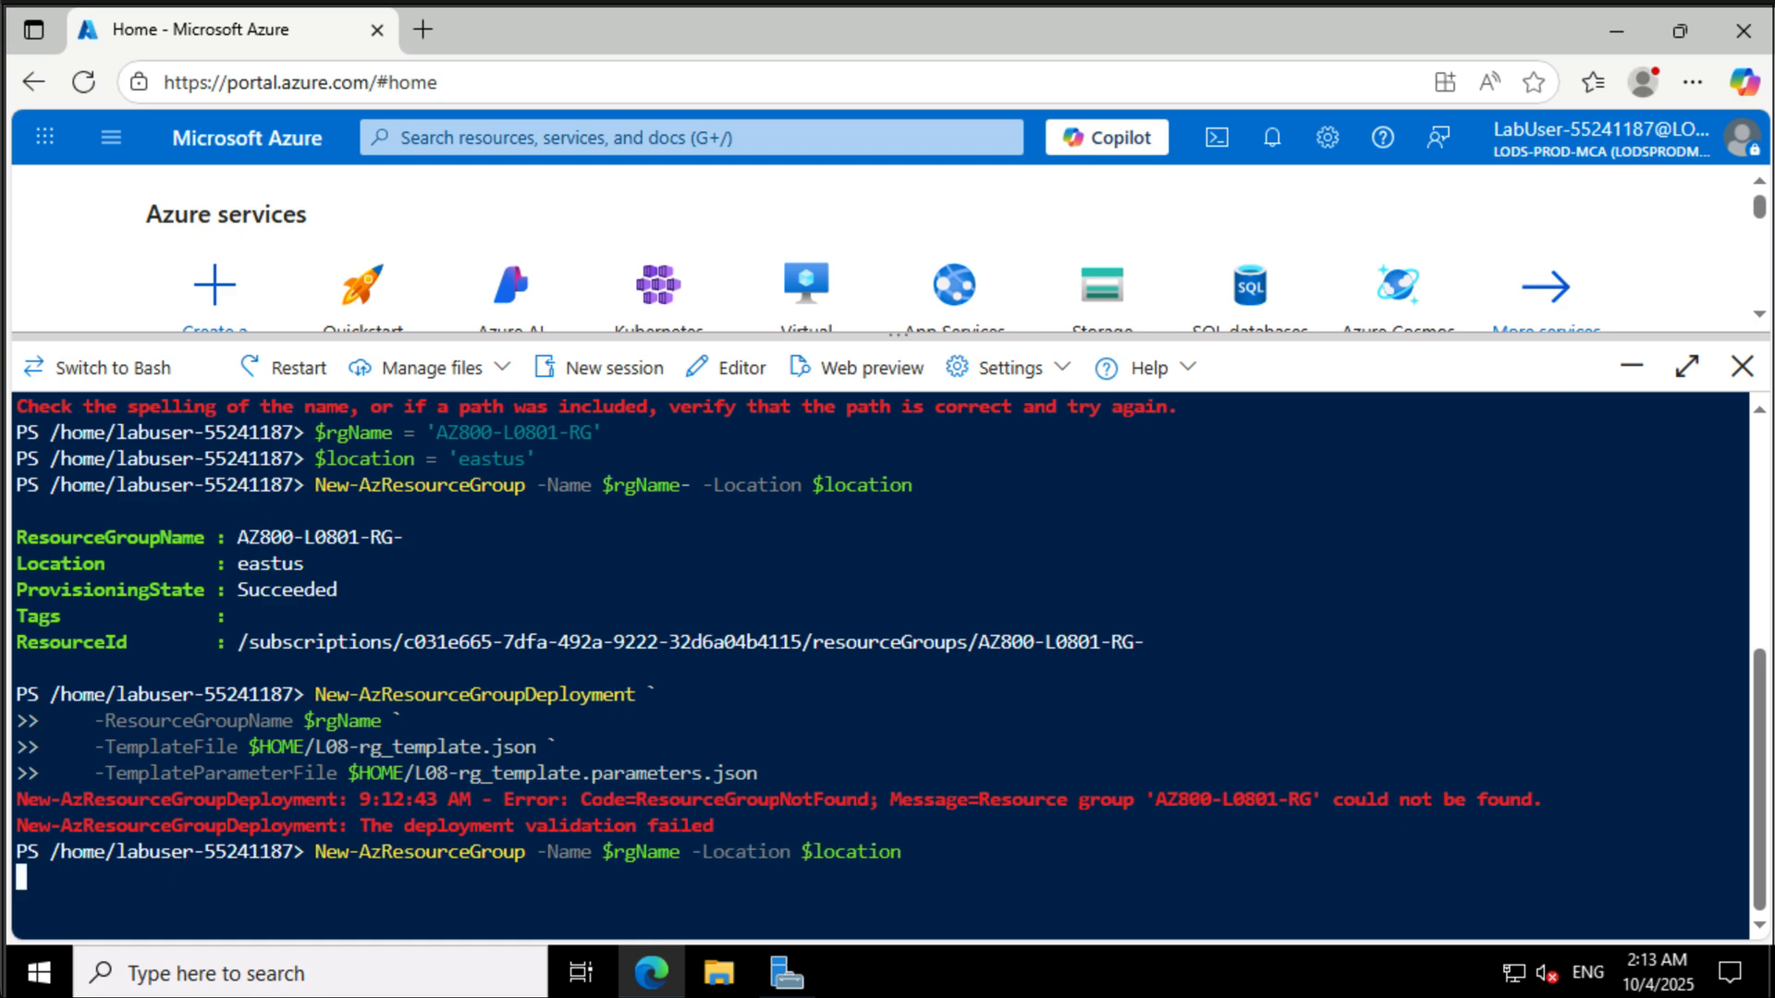
# - Rerun the New-AzResourceGroupDeployment command with the template and parameter files
pyautogui.press('Up')
pyautogui.press('Up')
pyautogui.press('Return')
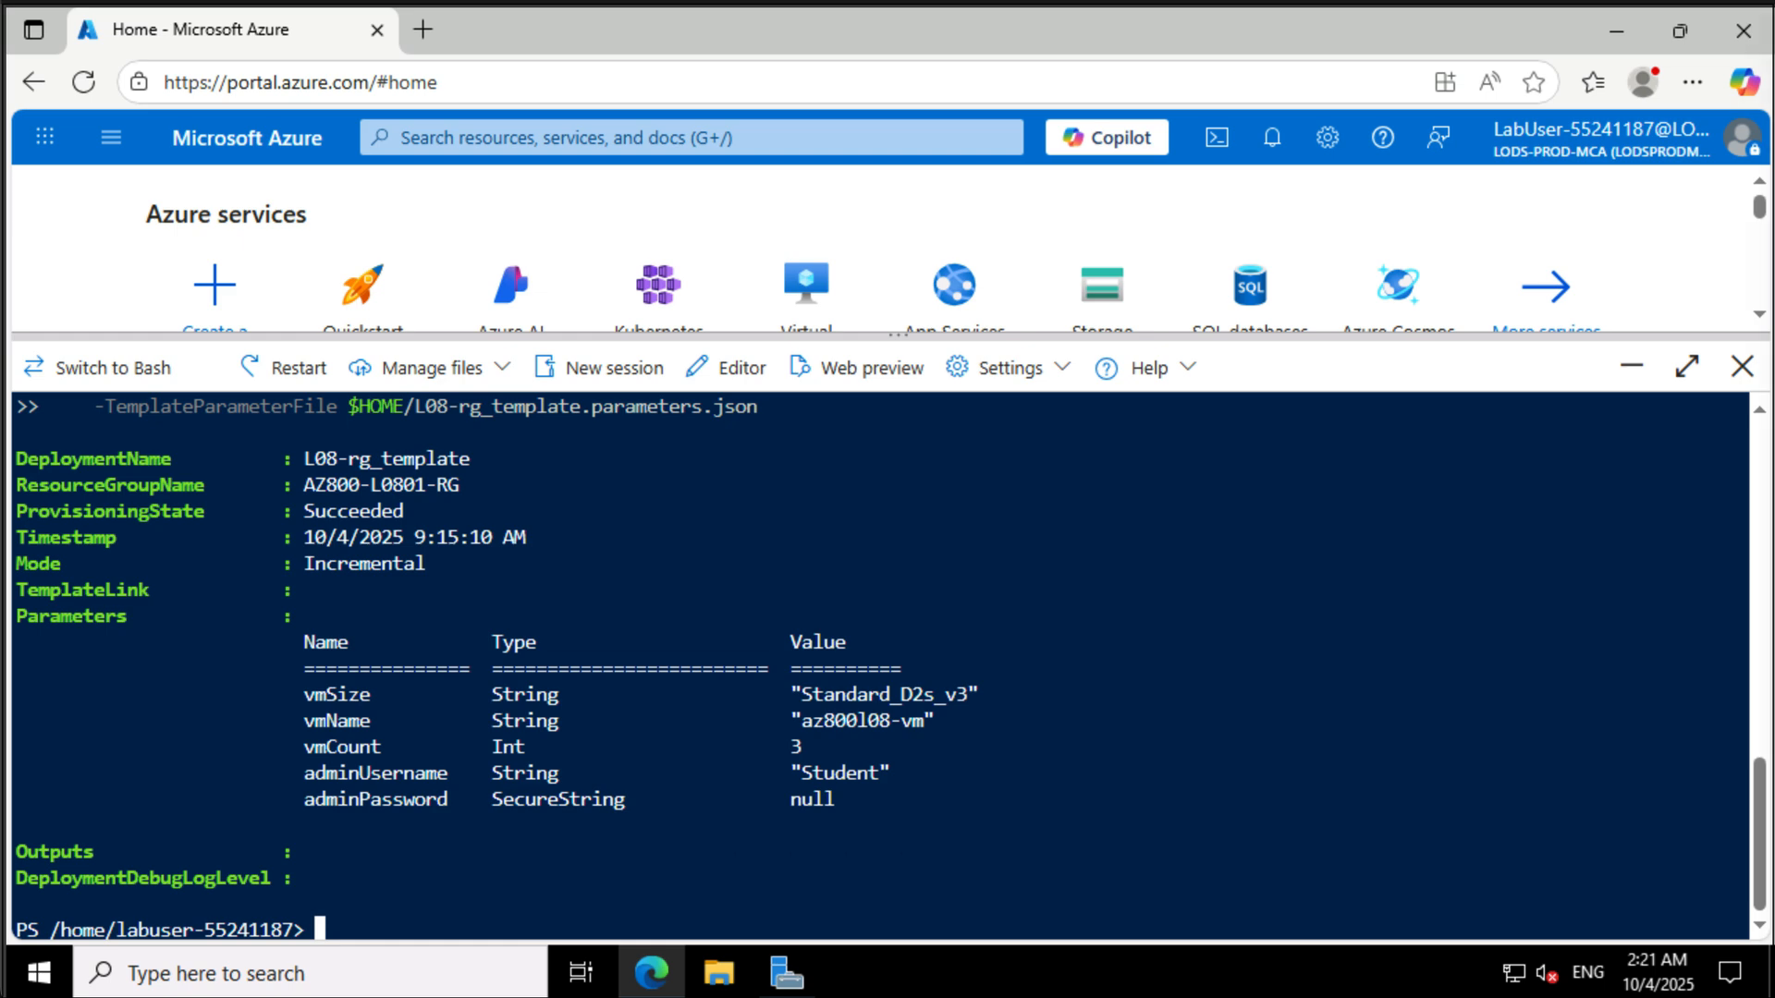
# - Set $rgName to 'AZ800-L0801-RG', $location from Get-AzResourceGroup's location, and $vmNames from Get-AzVM names in that group
pyautogui.write("$rgName = 'AZ800-L0801-RG'")
pyautogui.press('Return')
pyautogui.write('$location = (Get-AzResourceGroup')
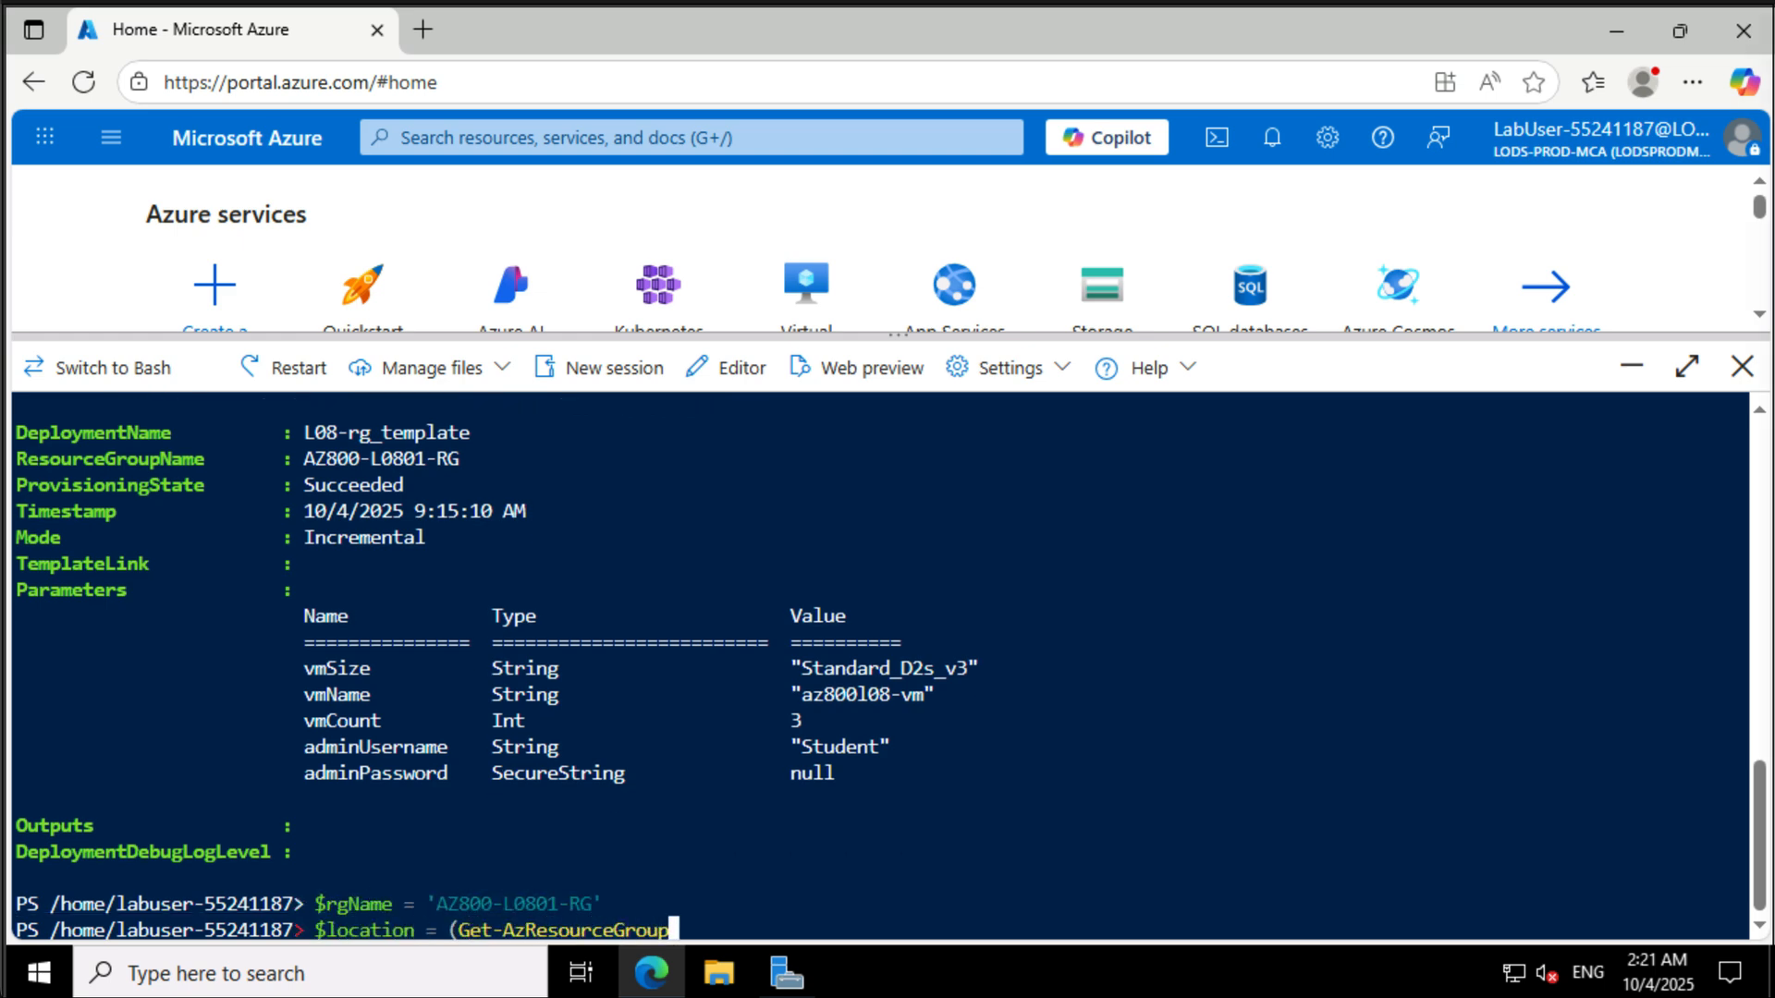
pyautogui.write(' -ResourceGroupName $rgName).location')
pyautogui.press('Return')
pyautogui.write('$vmNames = (Get-AzVM -ResourceGroupName $rgName).Name')
pyautogui.press('Return')
pyautogui.press('Return')
# - Run a foreach loop installing the networkWatcherAgent extension (Microsoft.Azure.NetworkWatcher, NetworkWatcherAgentWindows, version 1.4) on every VM
pyautogui.write("foreach ($vmName in $vmNames) {   Set-AzVMExtension `   -ResourceGroupName $rgName `   -Location $location `   -VMName $vmName `   -Name 'networkWatcherAgent' `   -Publisher 'Microsoft.Azure.NetworkWatcher' `   -Type 'NetworkWatcherAgentWindows' `   -TypeHandlerVersion '1.4' }")
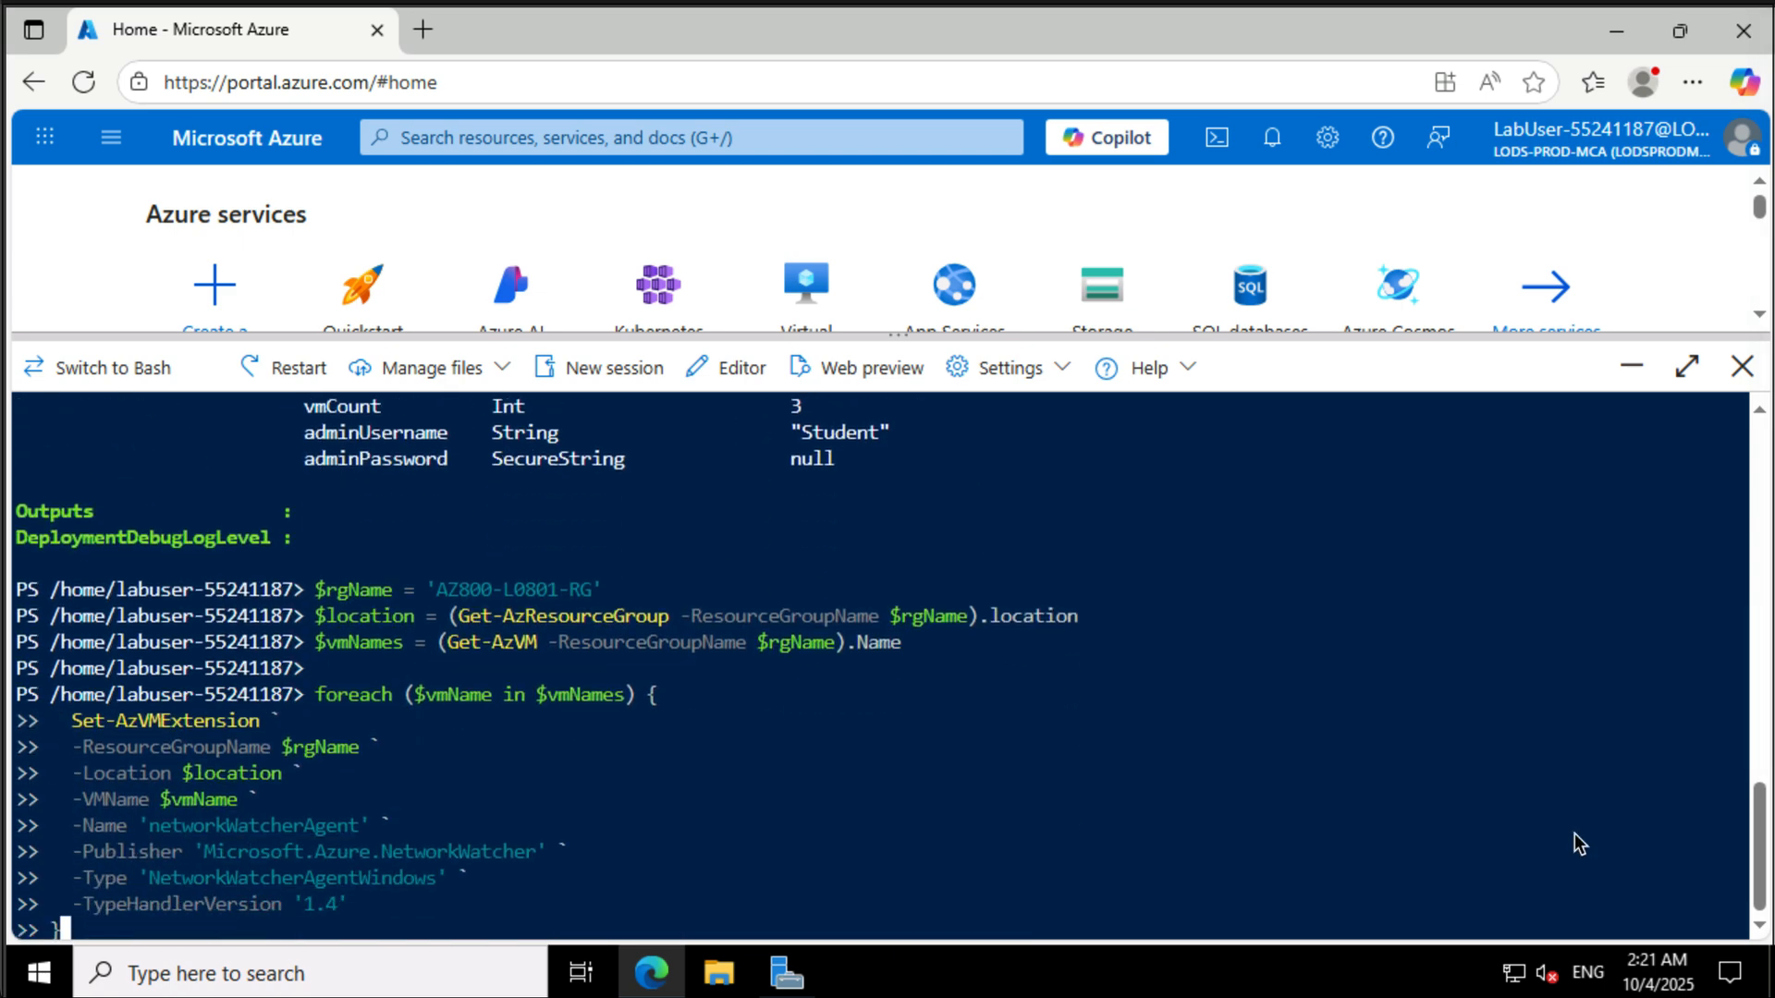
pyautogui.press('Return')
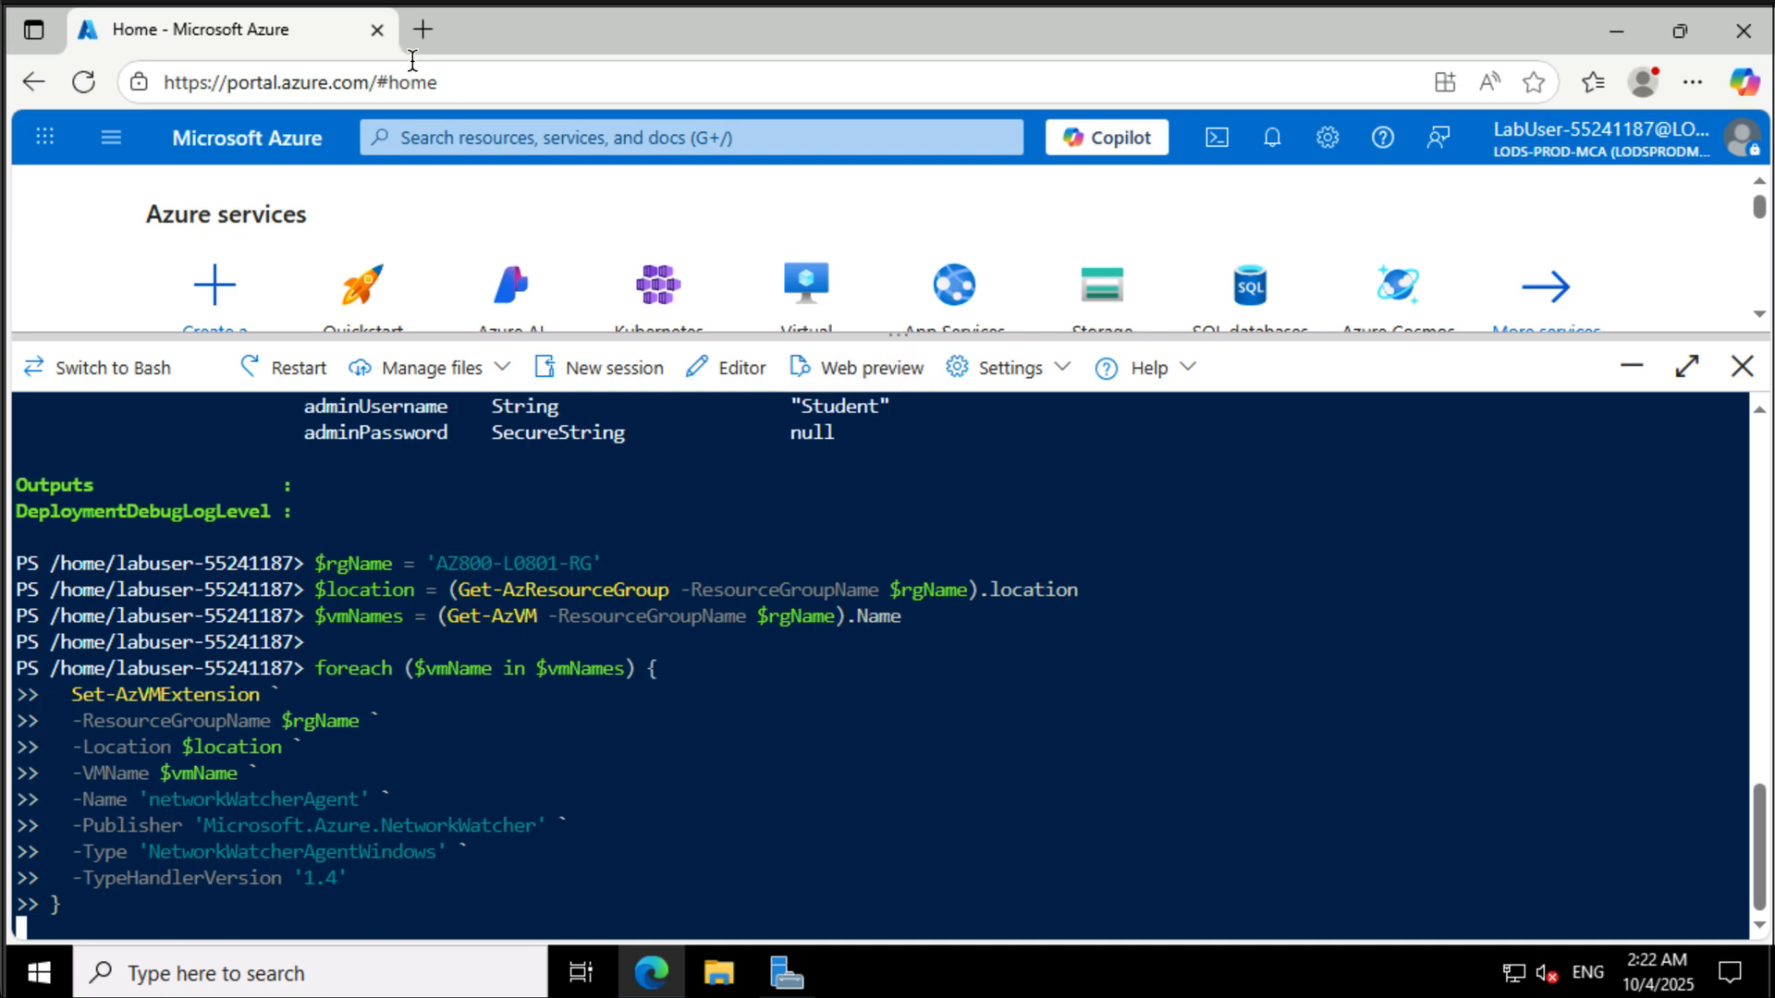
# - Open the Azure portal home in a new tab and dismiss the welcome tour
pyautogui.middleClick(293, 145)
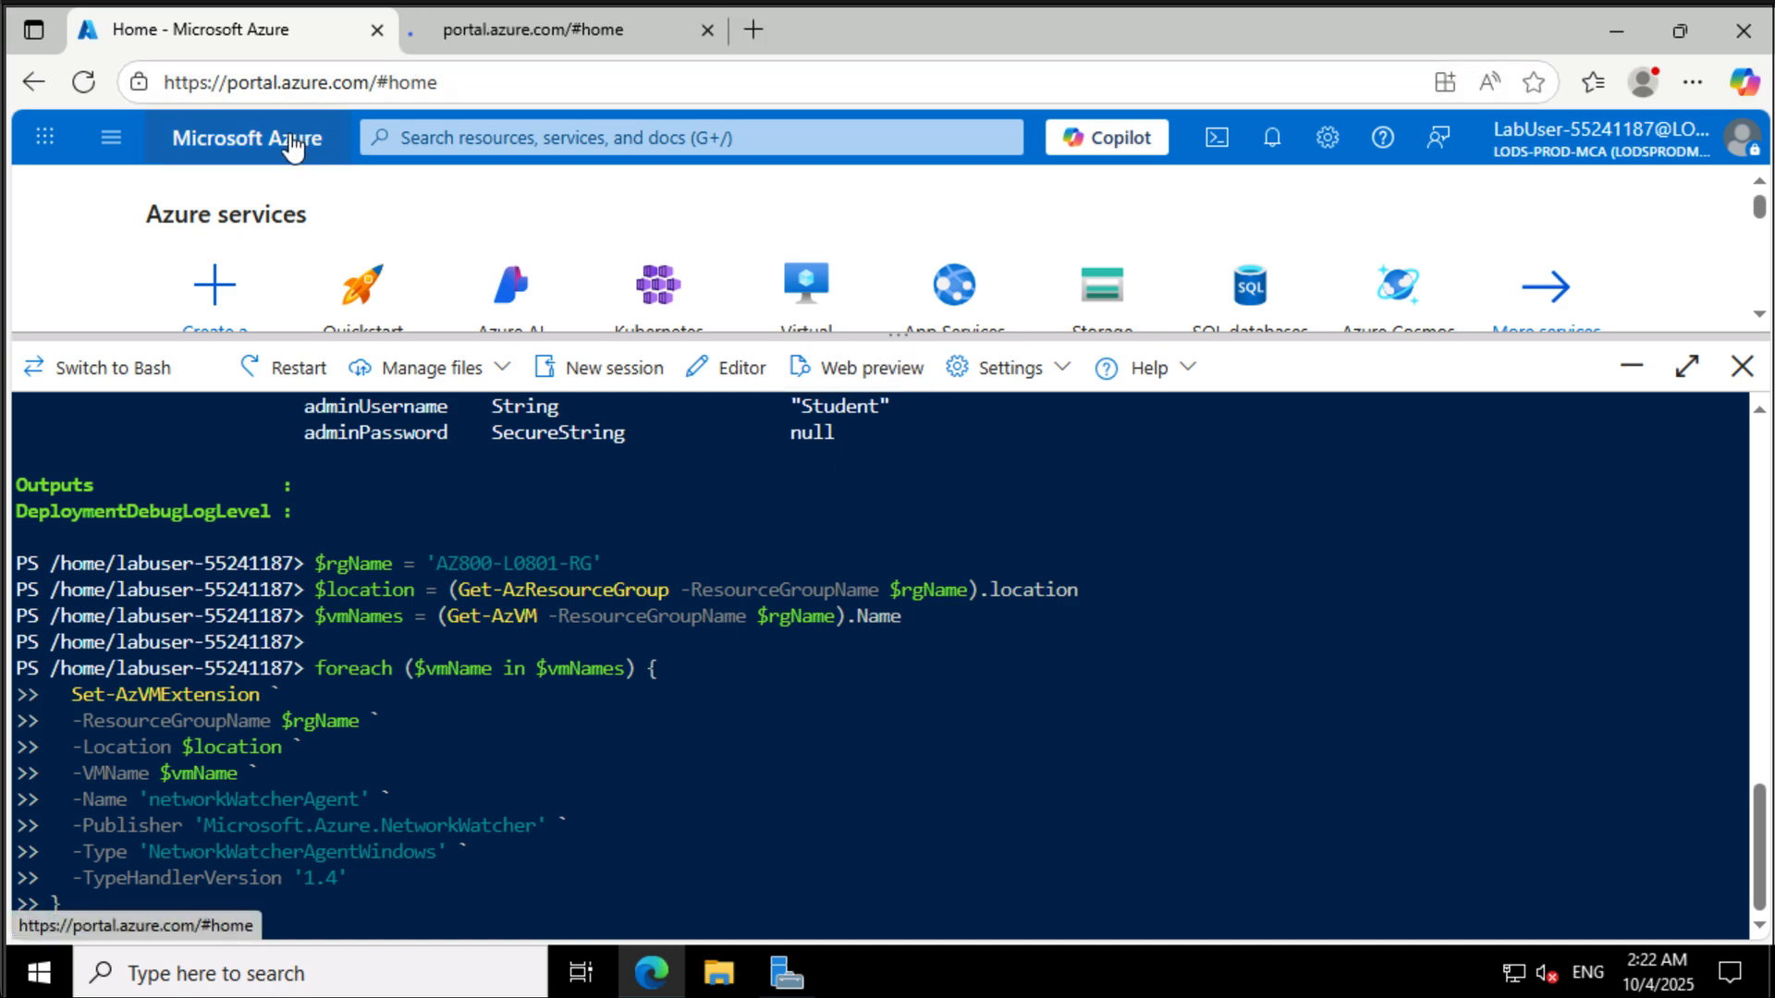
pyautogui.click(473, 29)
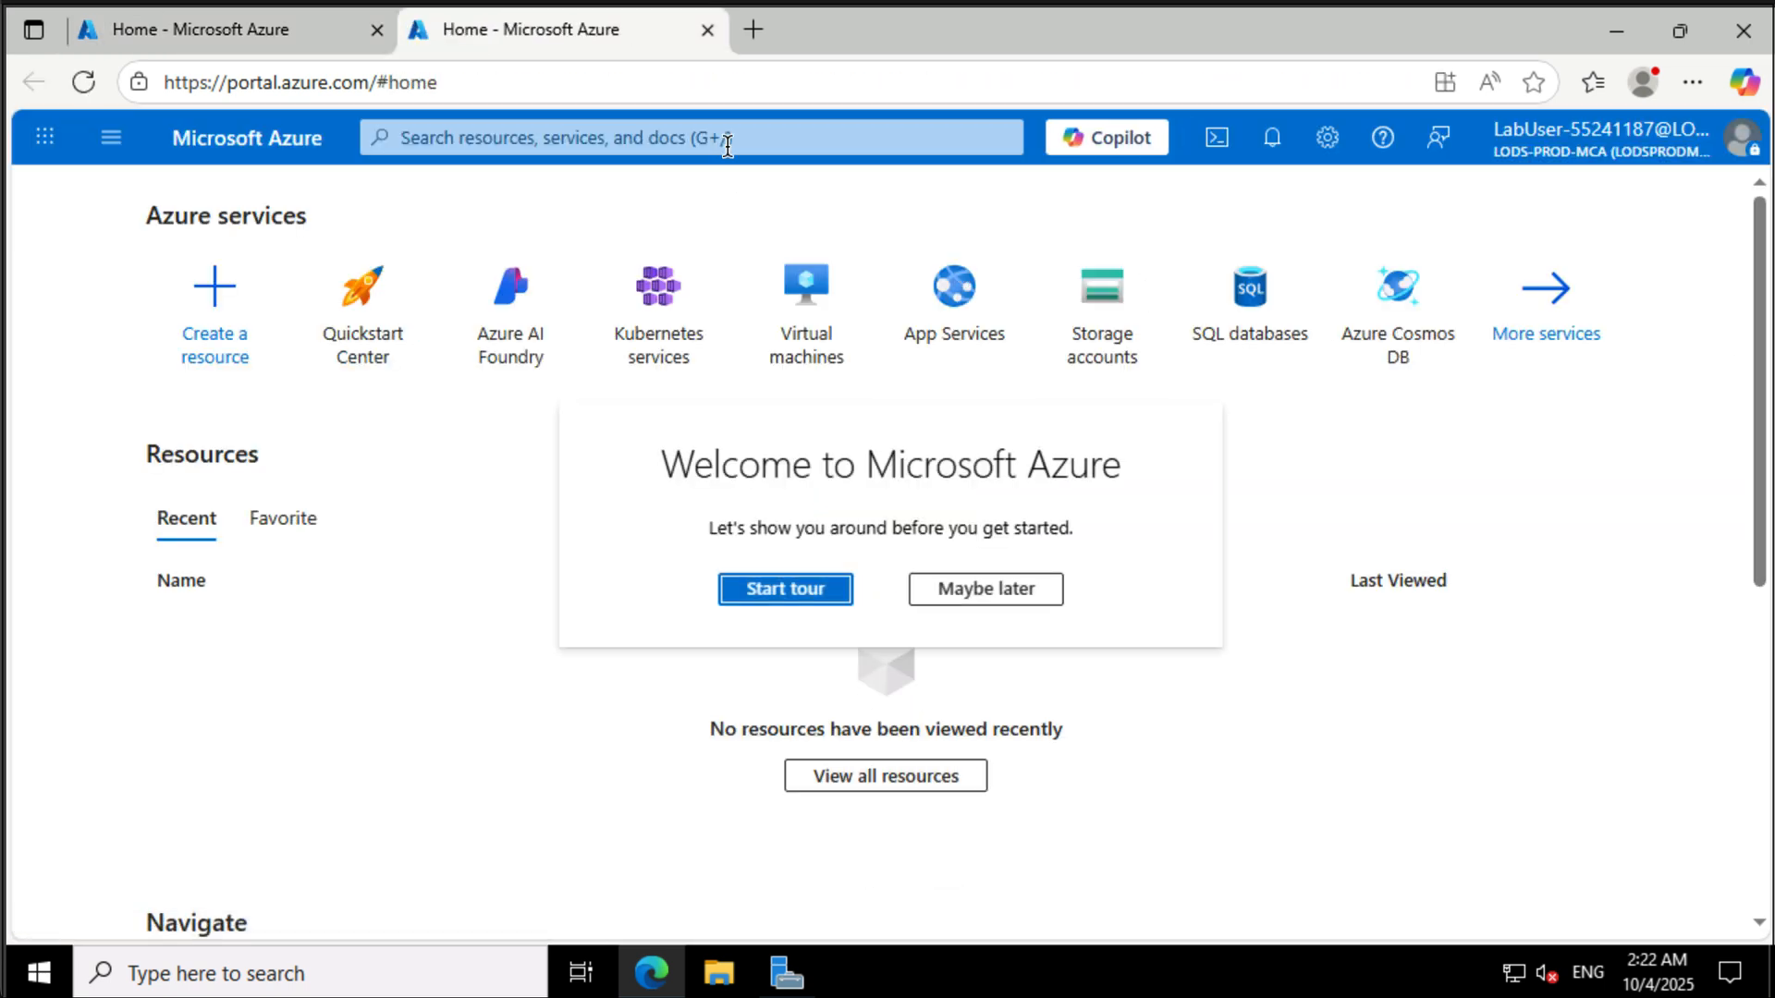
pyautogui.click(726, 139)
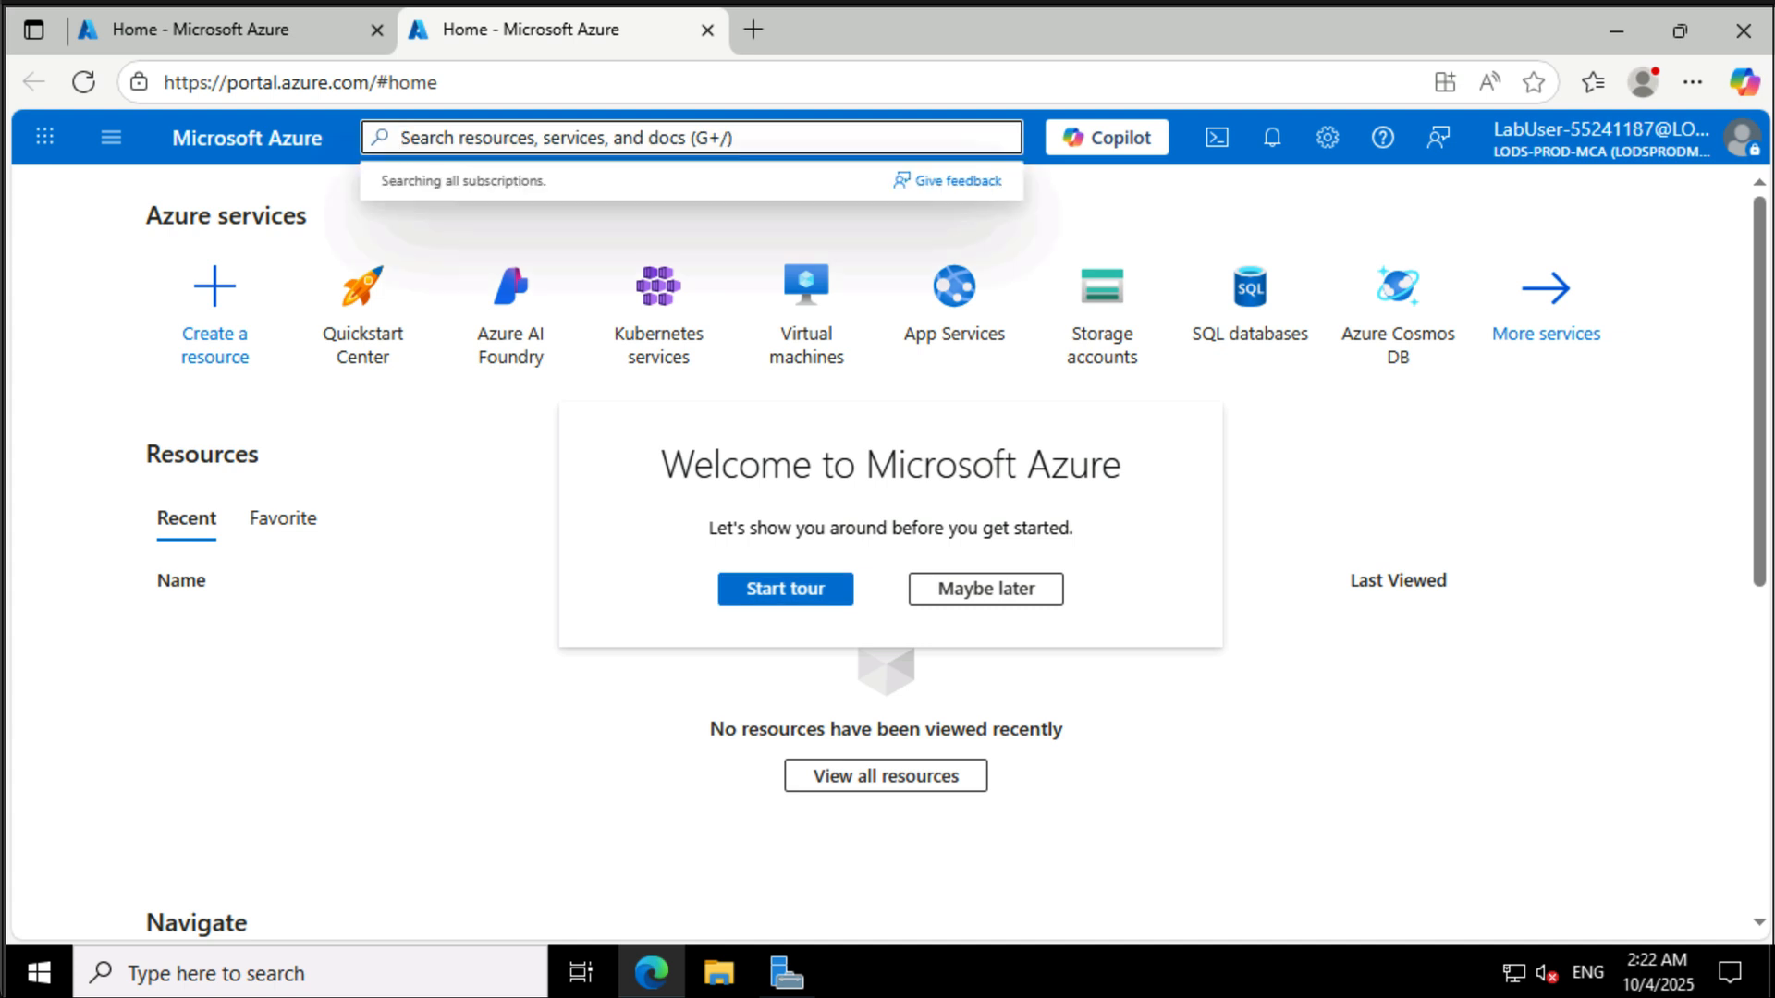
pyautogui.write('vi')
pyautogui.press('BackSpace')
pyautogui.press('BackSpace')
pyautogui.write('me')
pyautogui.press('BackSpace')
pyautogui.press('BackSpace')
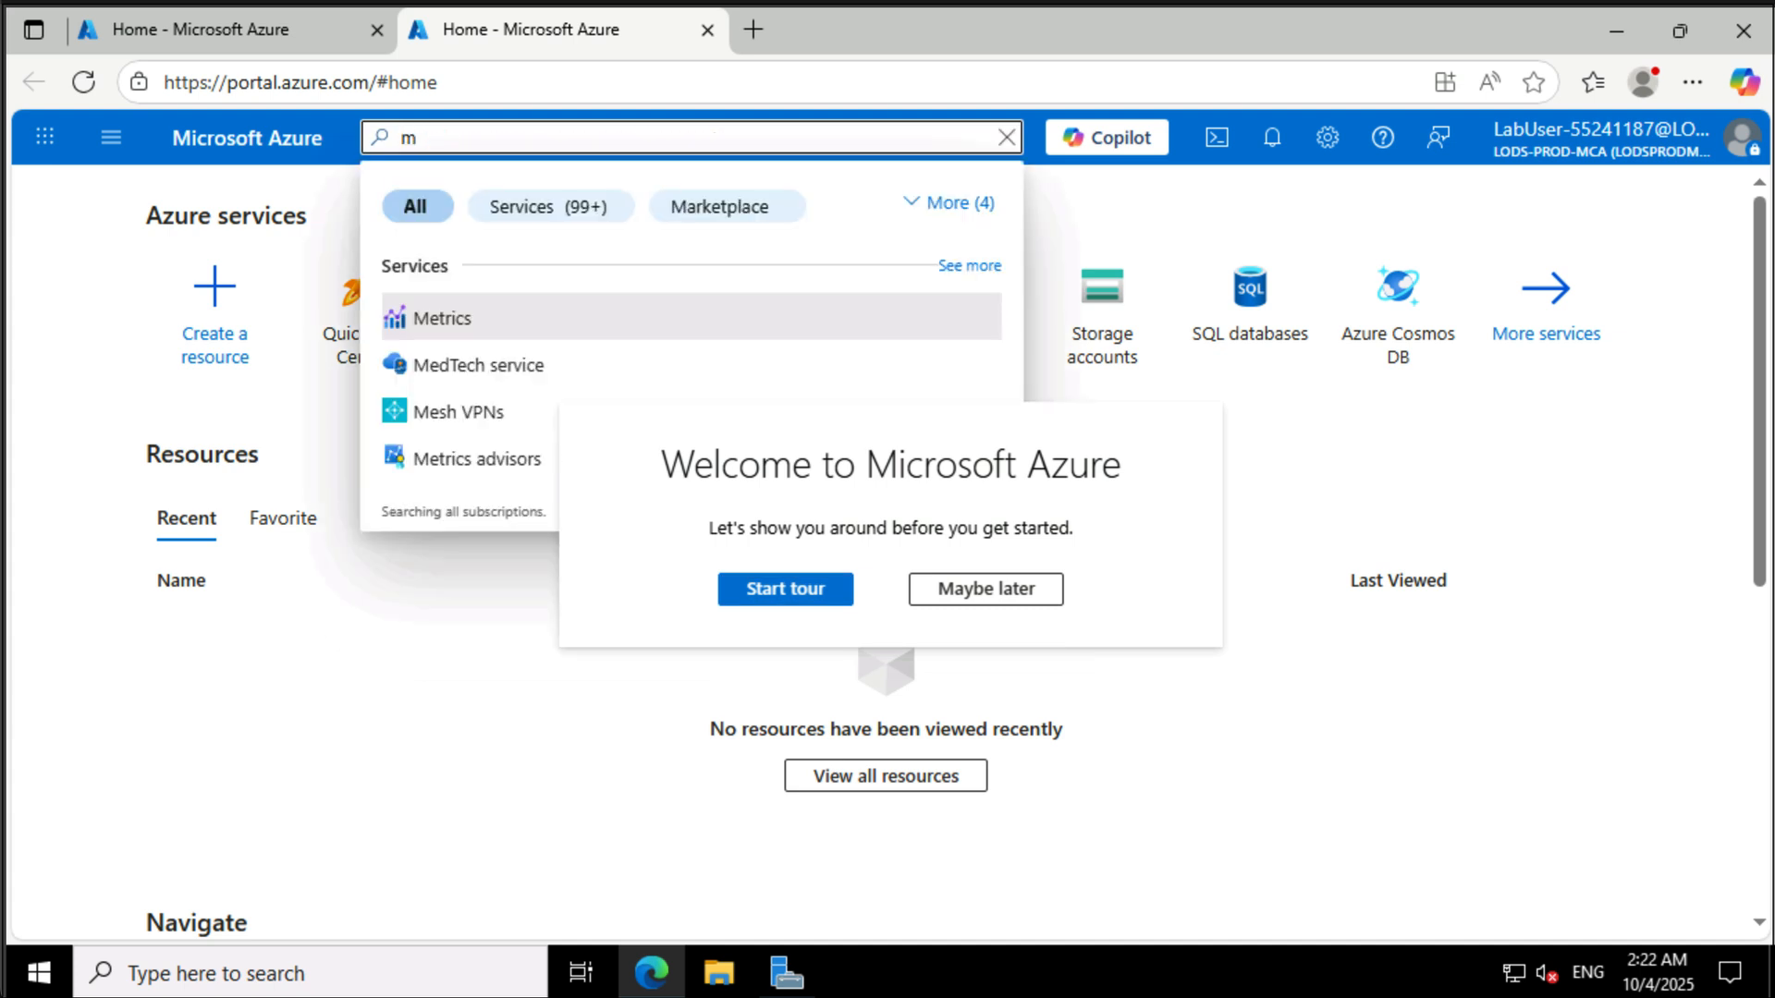
pyautogui.write('net')
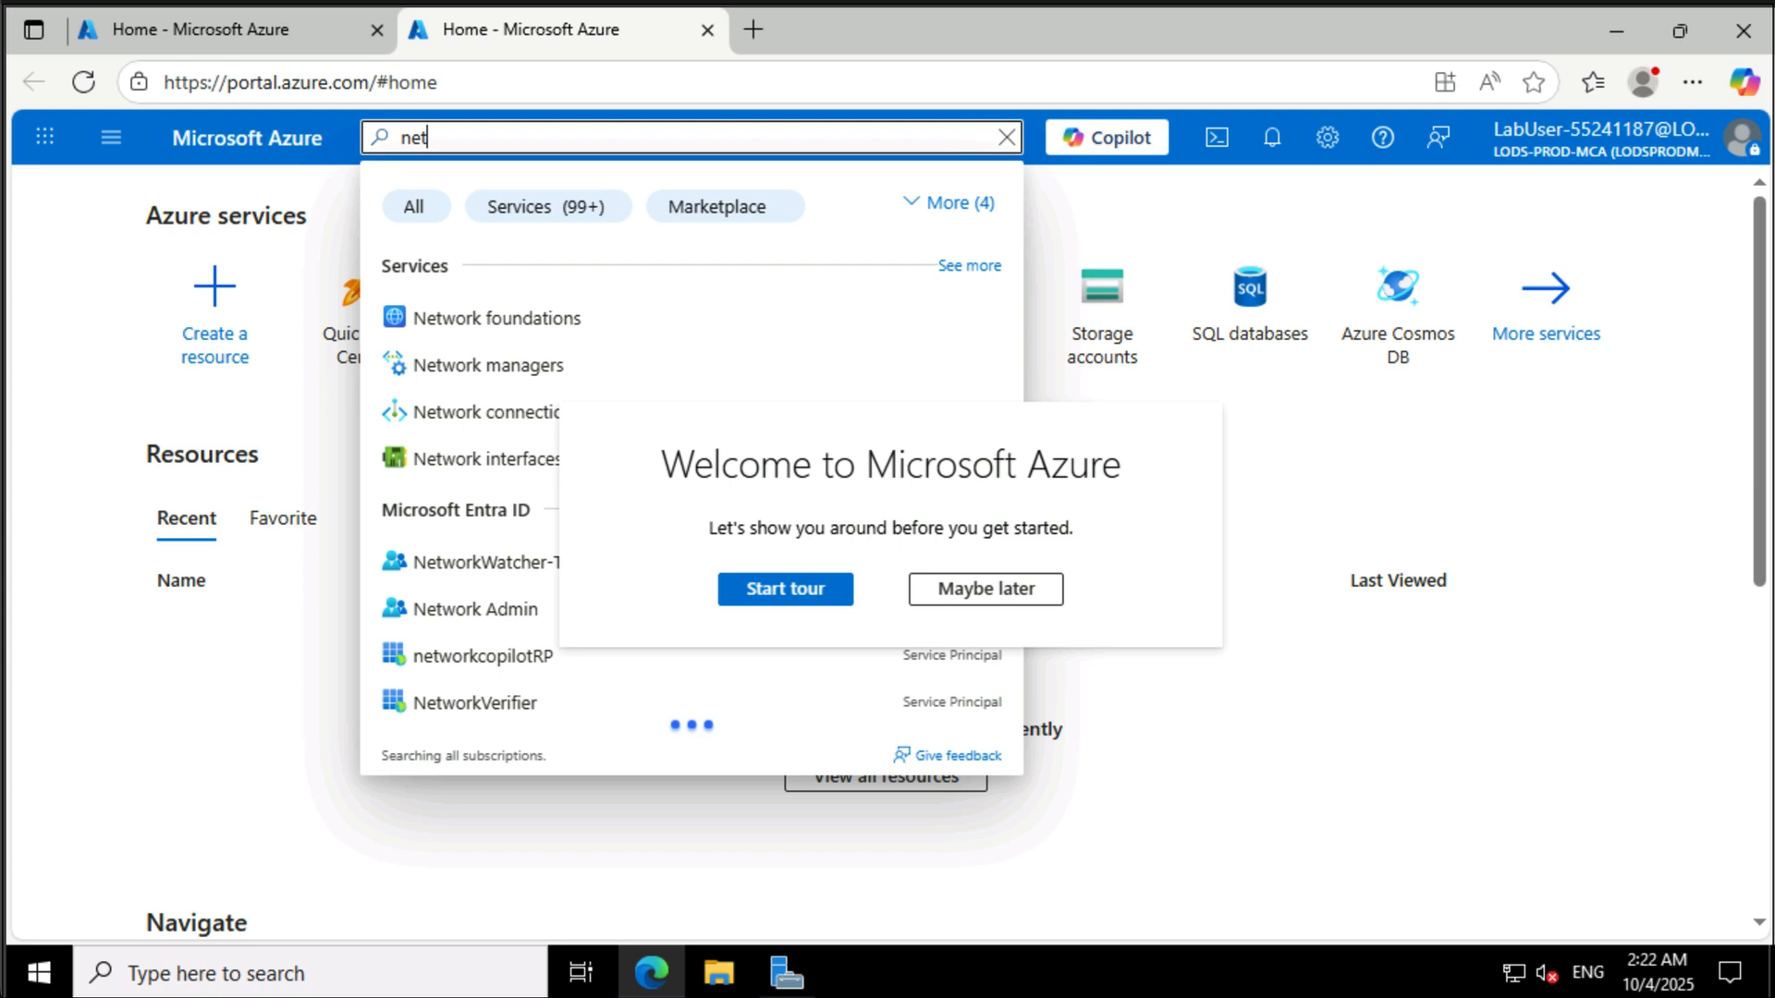
pyautogui.write('work')
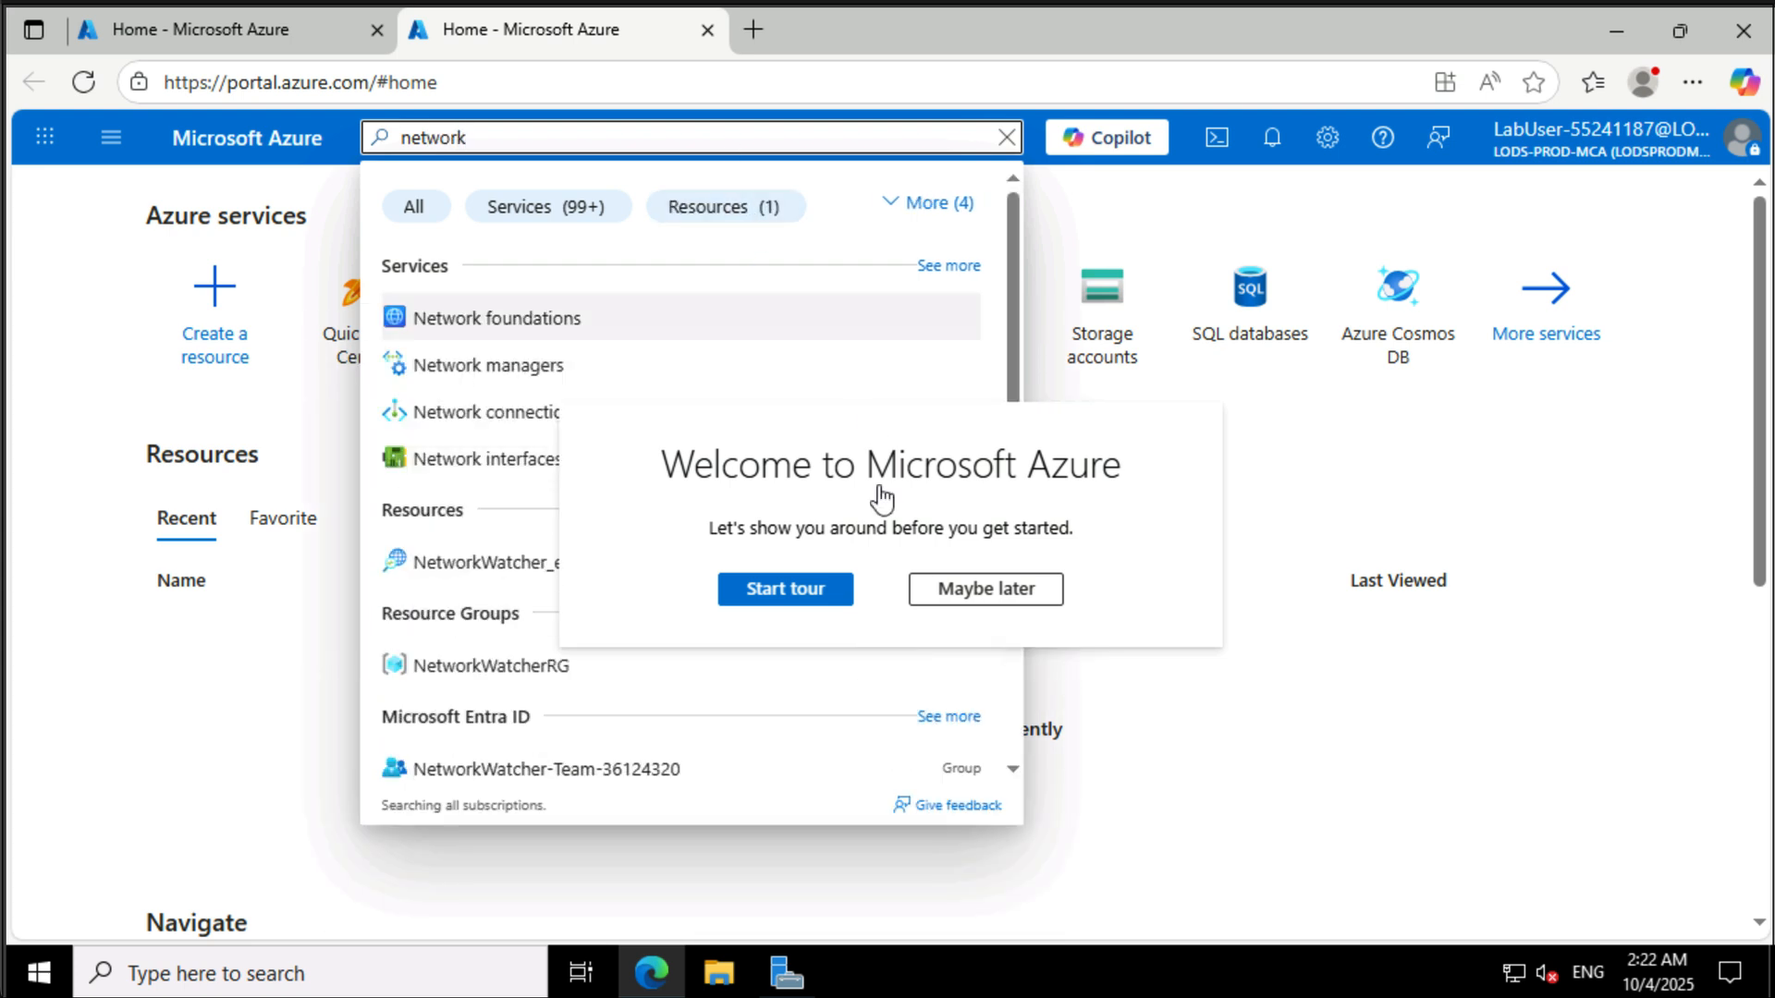
pyautogui.click(976, 591)
# - Search for vnet and open the Virtual networks list
pyautogui.click(675, 136)
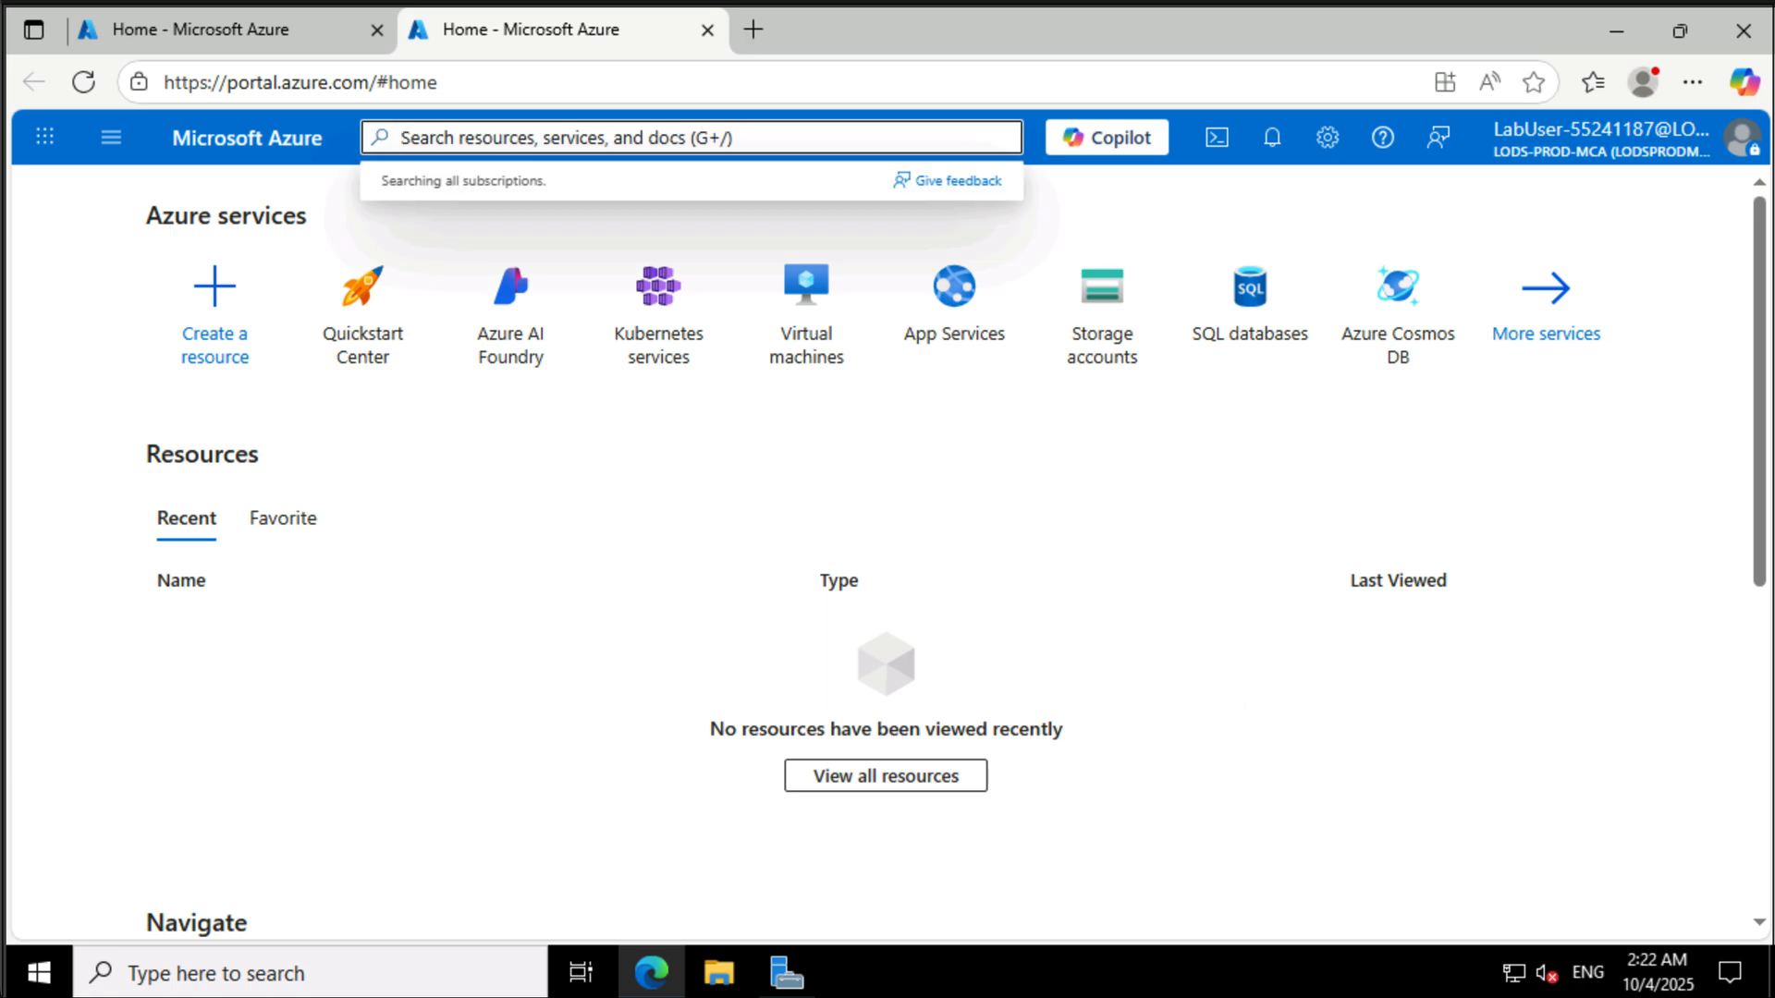
pyautogui.write('vnet')
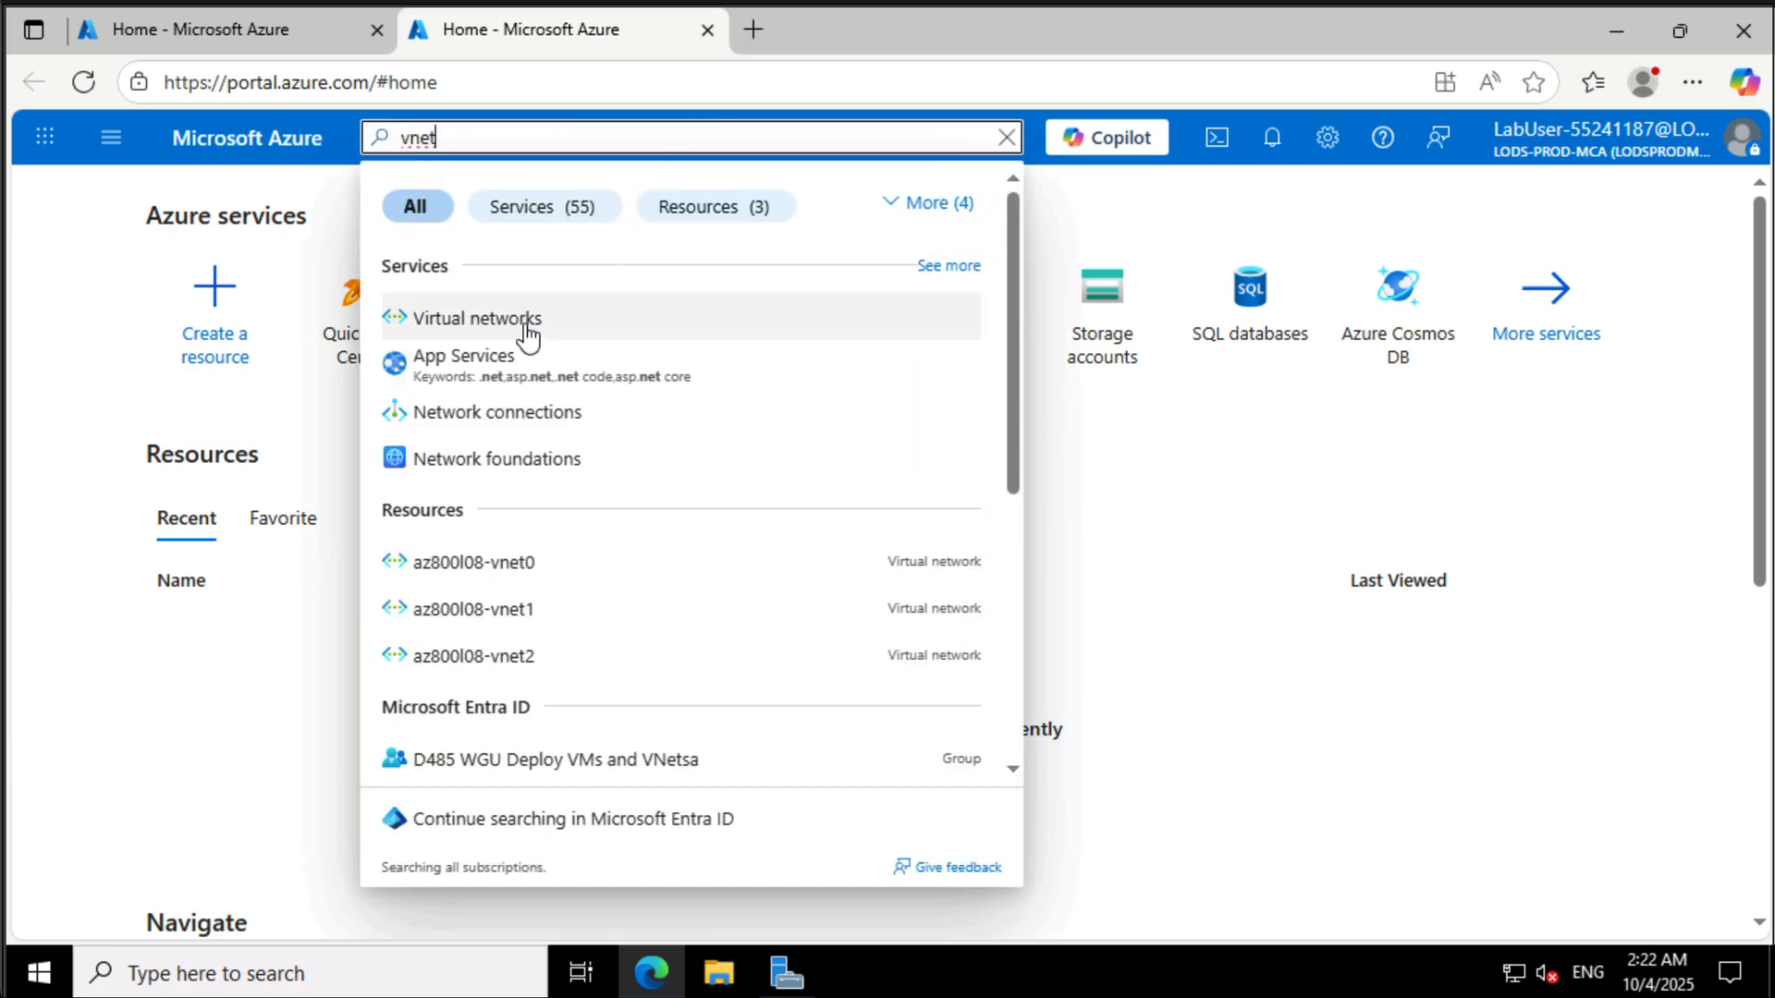
pyautogui.click(523, 322)
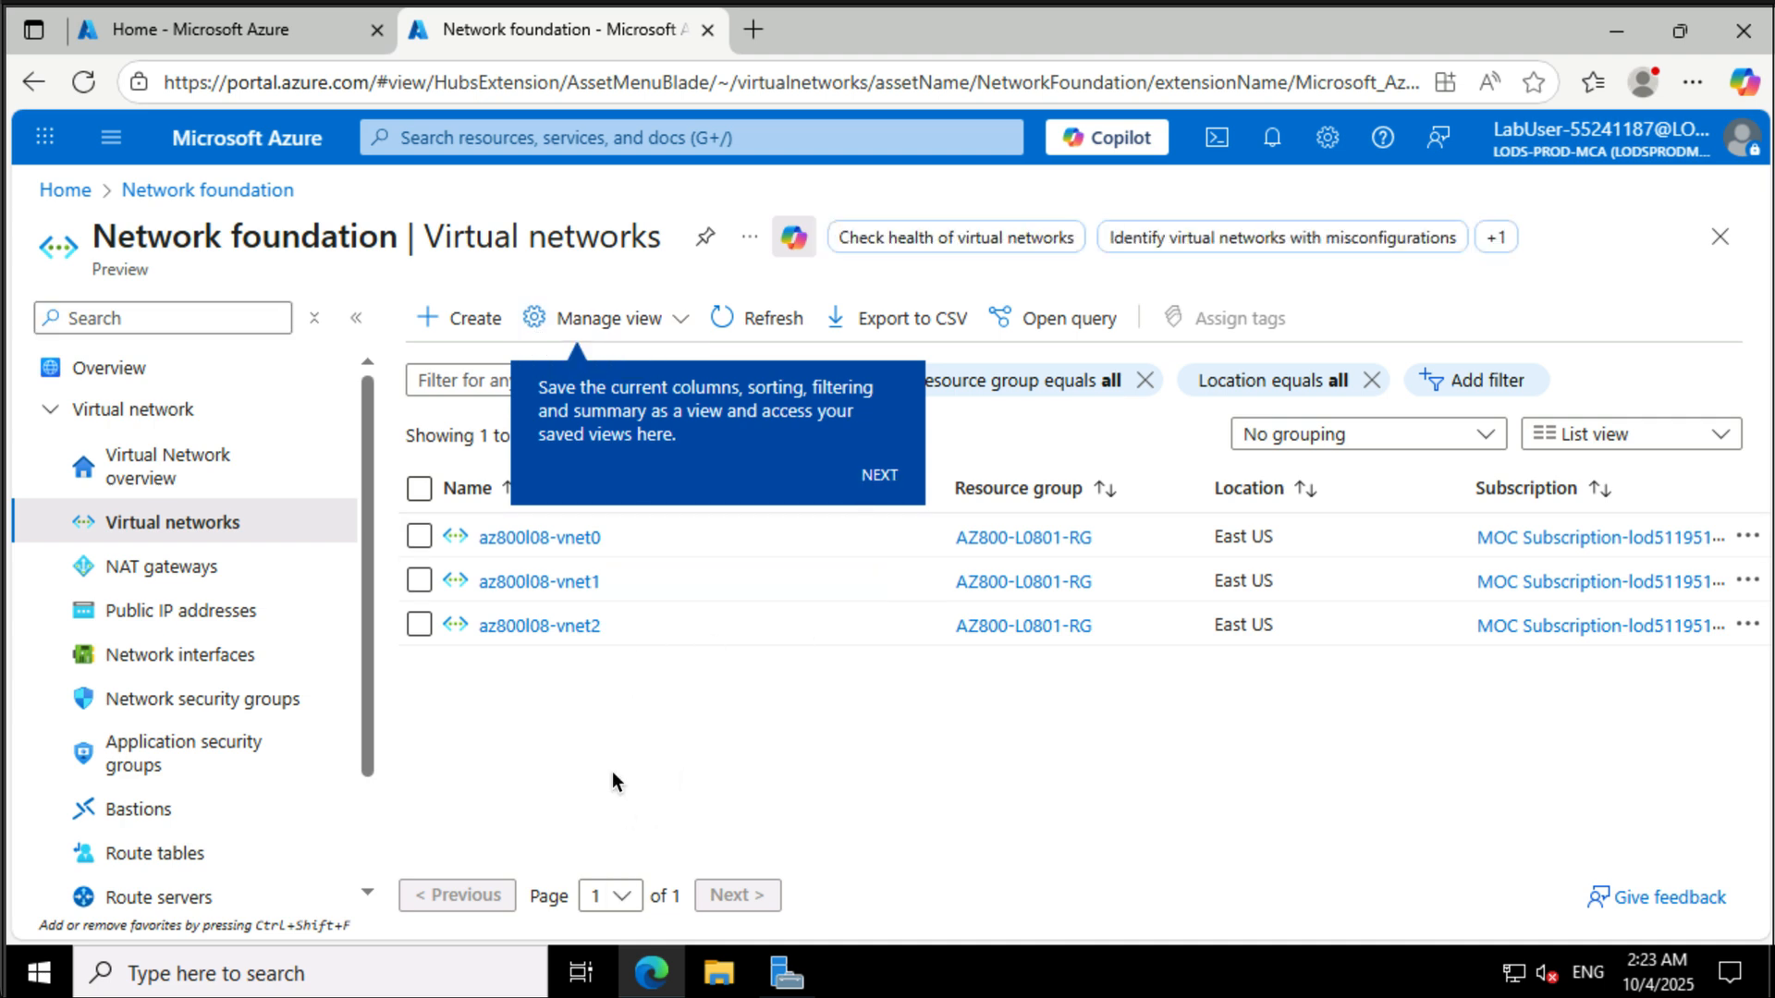
# - Open az800l08-vnet0 and go to its Peerings settings
pyautogui.click(495, 545)
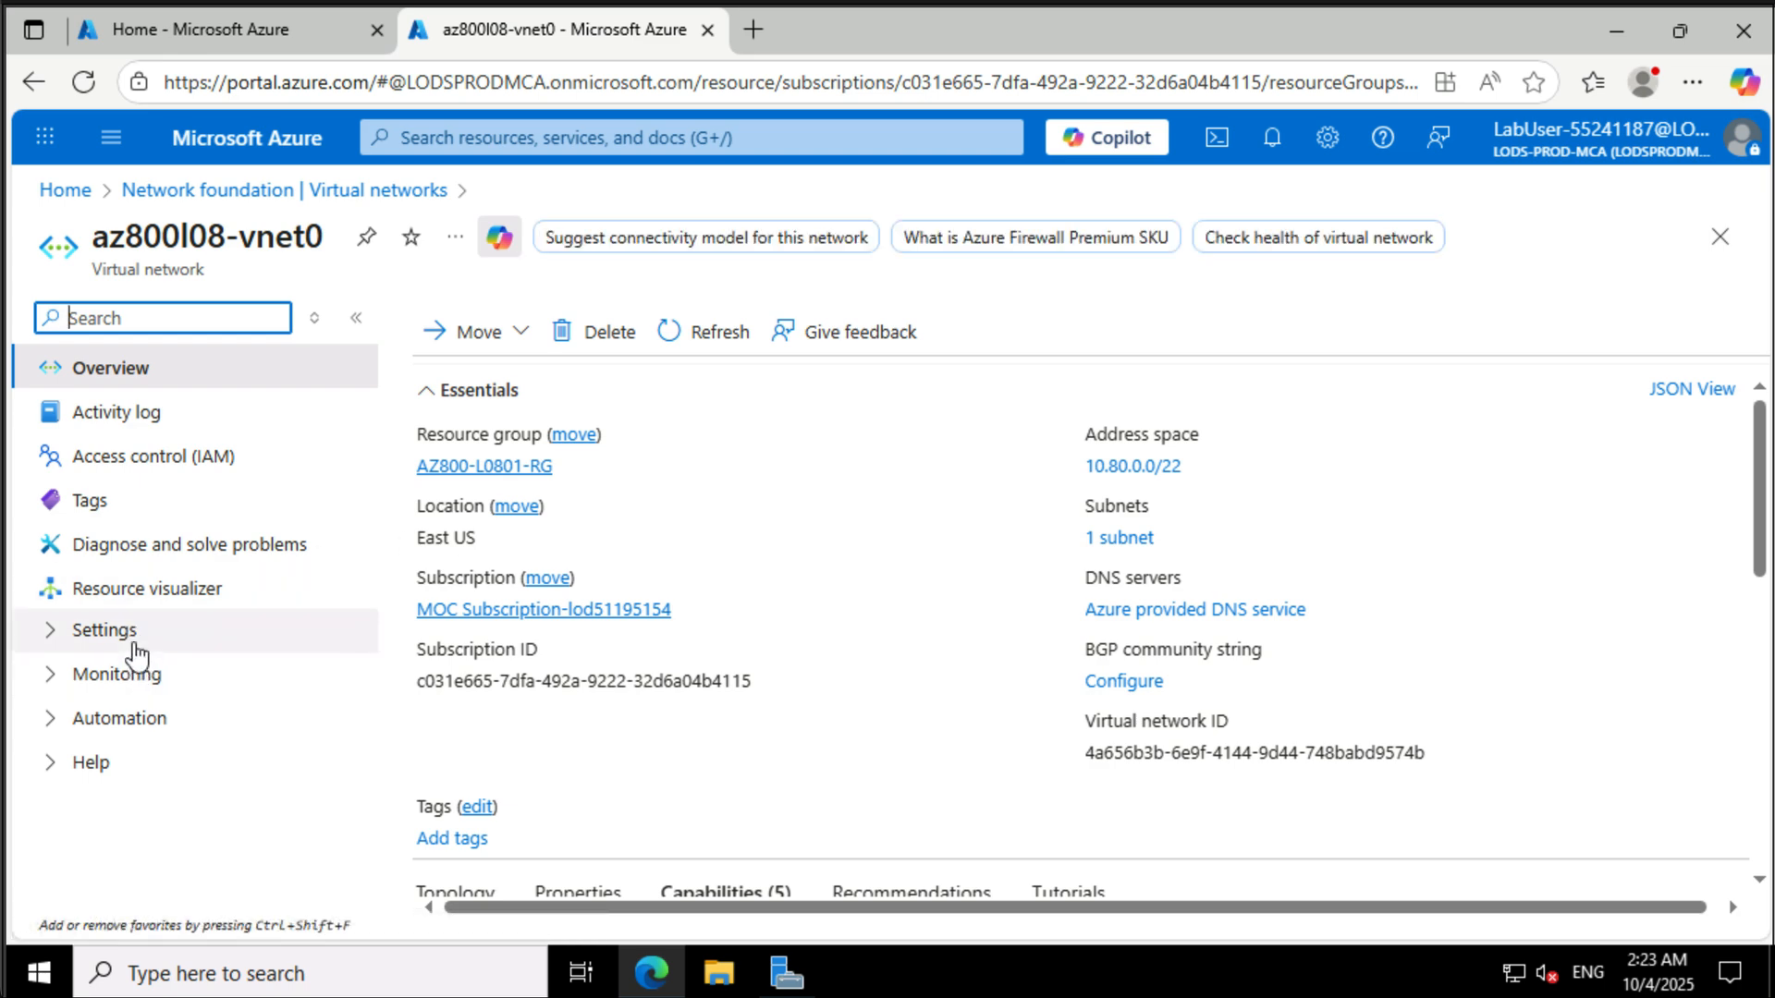
pyautogui.click(135, 639)
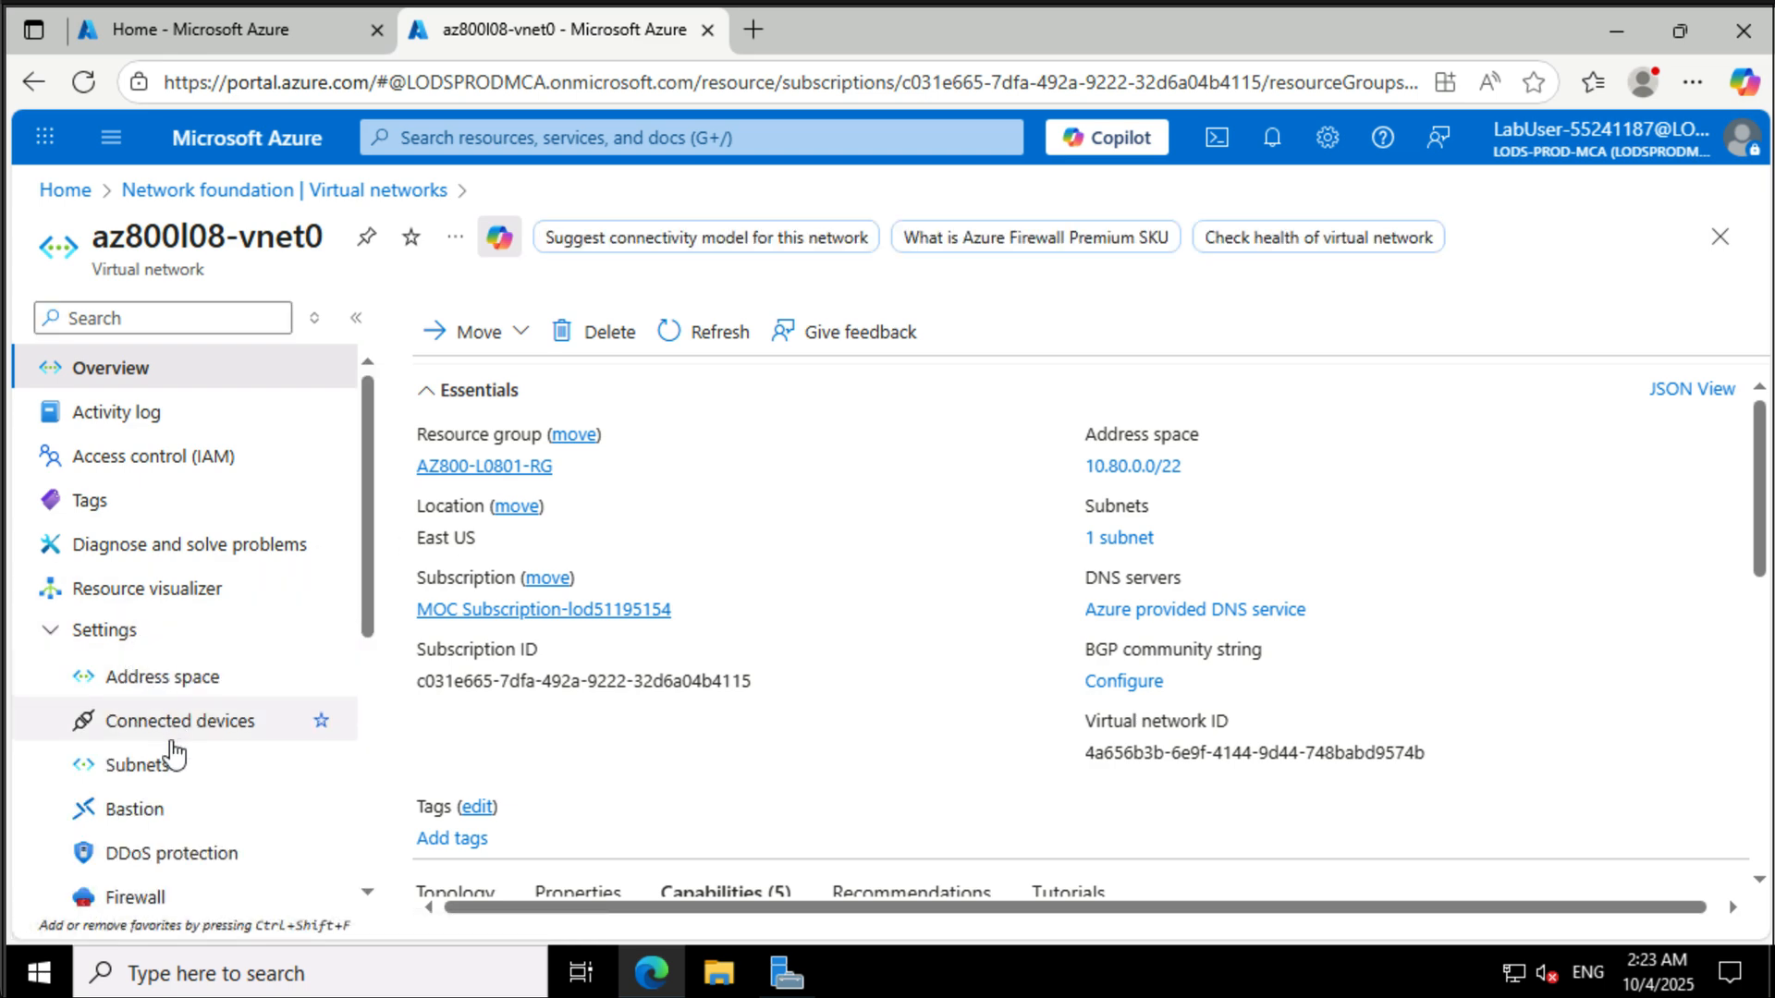
pyautogui.scroll(-1, 171, 751)
pyautogui.scroll(-1, 172, 754)
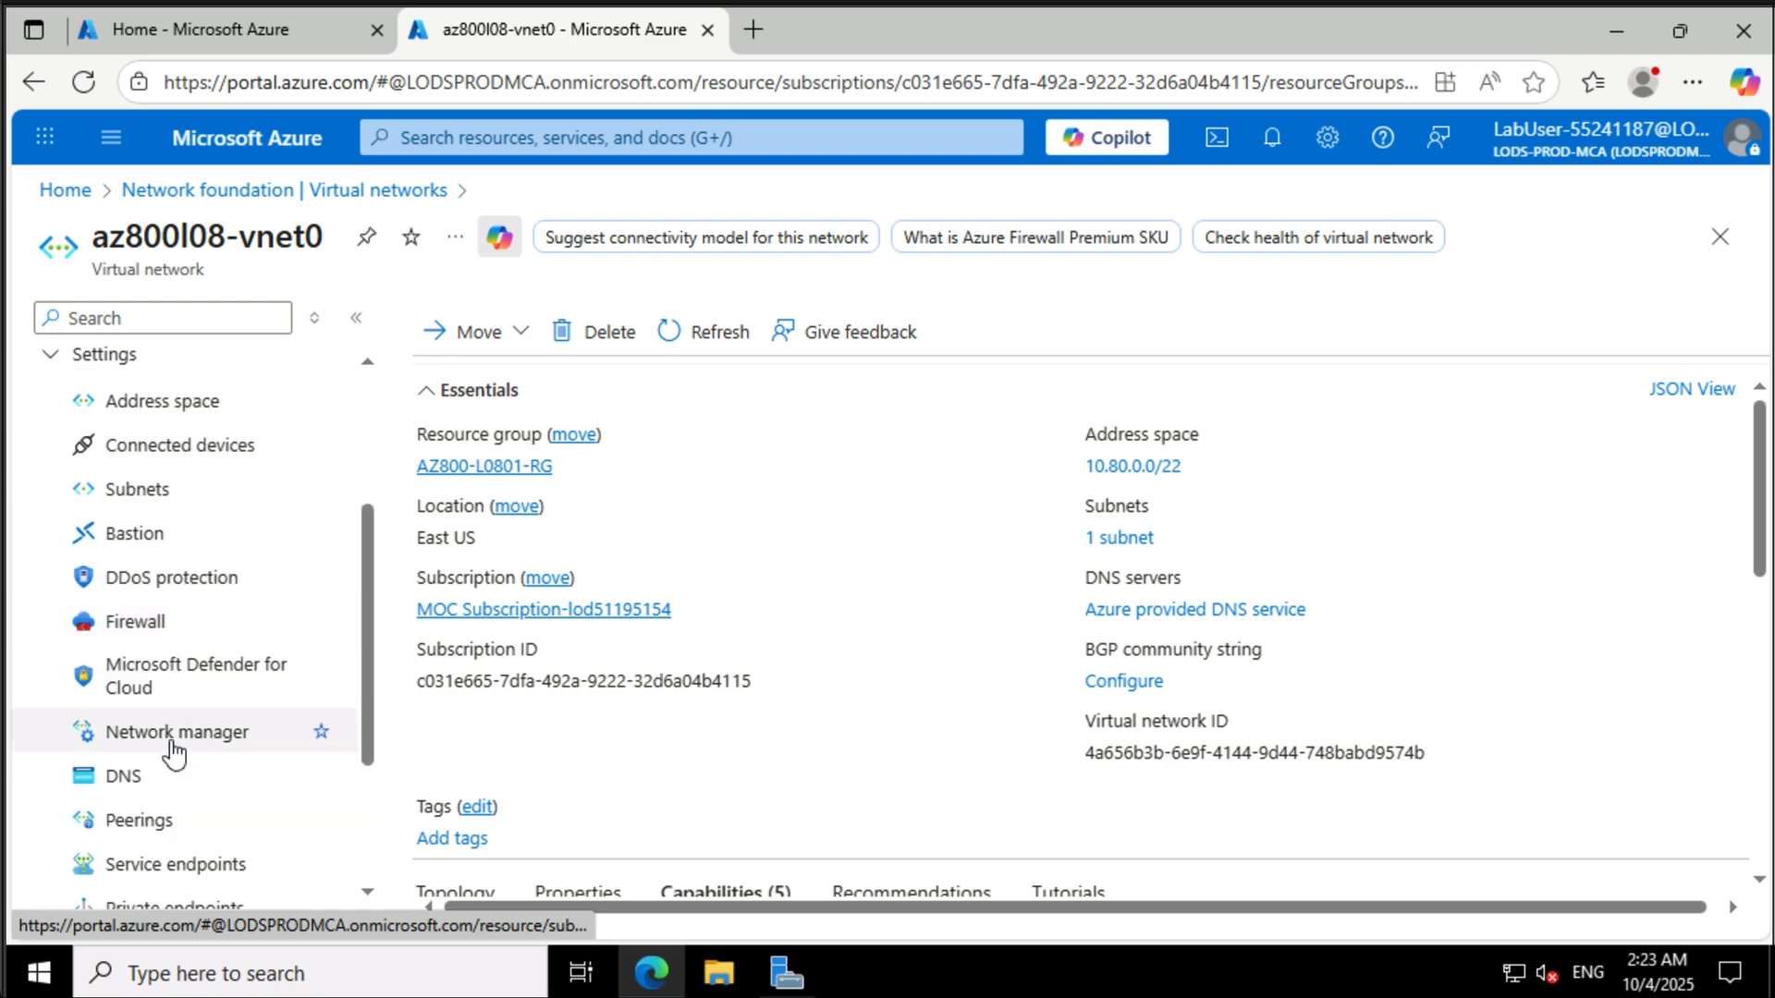
pyautogui.click(153, 822)
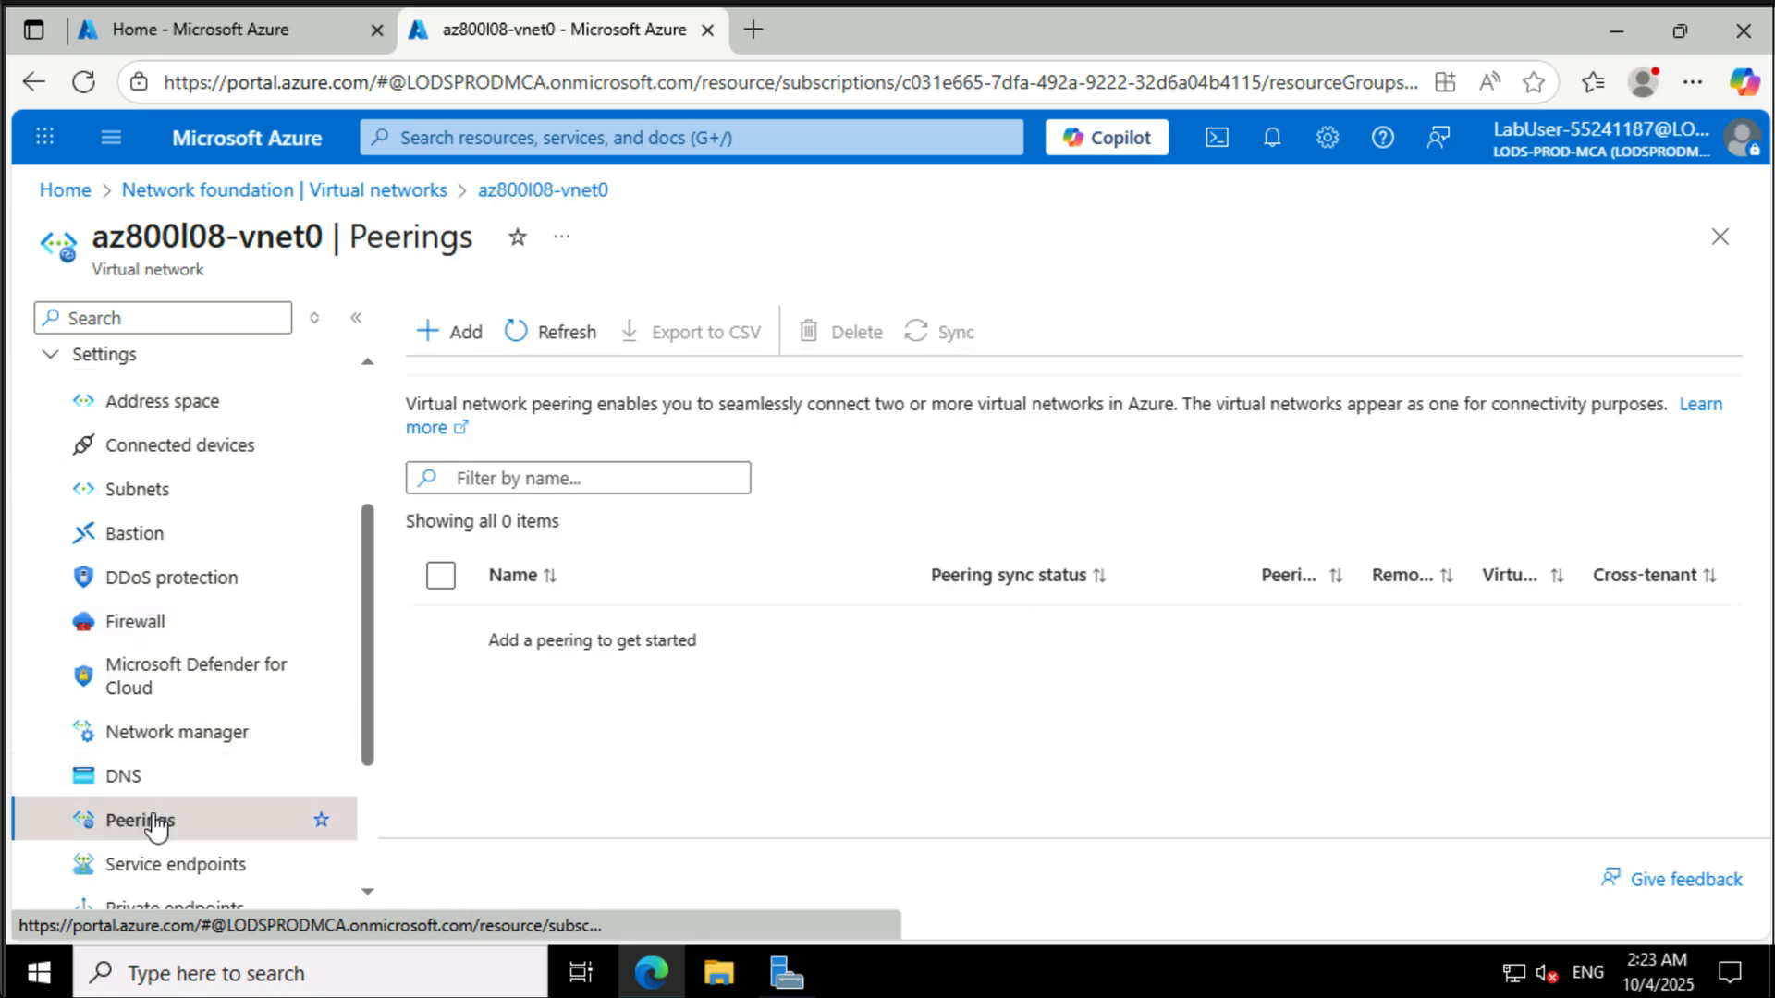
# - Add a peering with remote link name az800l08-vnet1_to_az800l08-vnet0 to az800l08-vnet1, allowing it to receive forwarded traffic
pyautogui.click(457, 333)
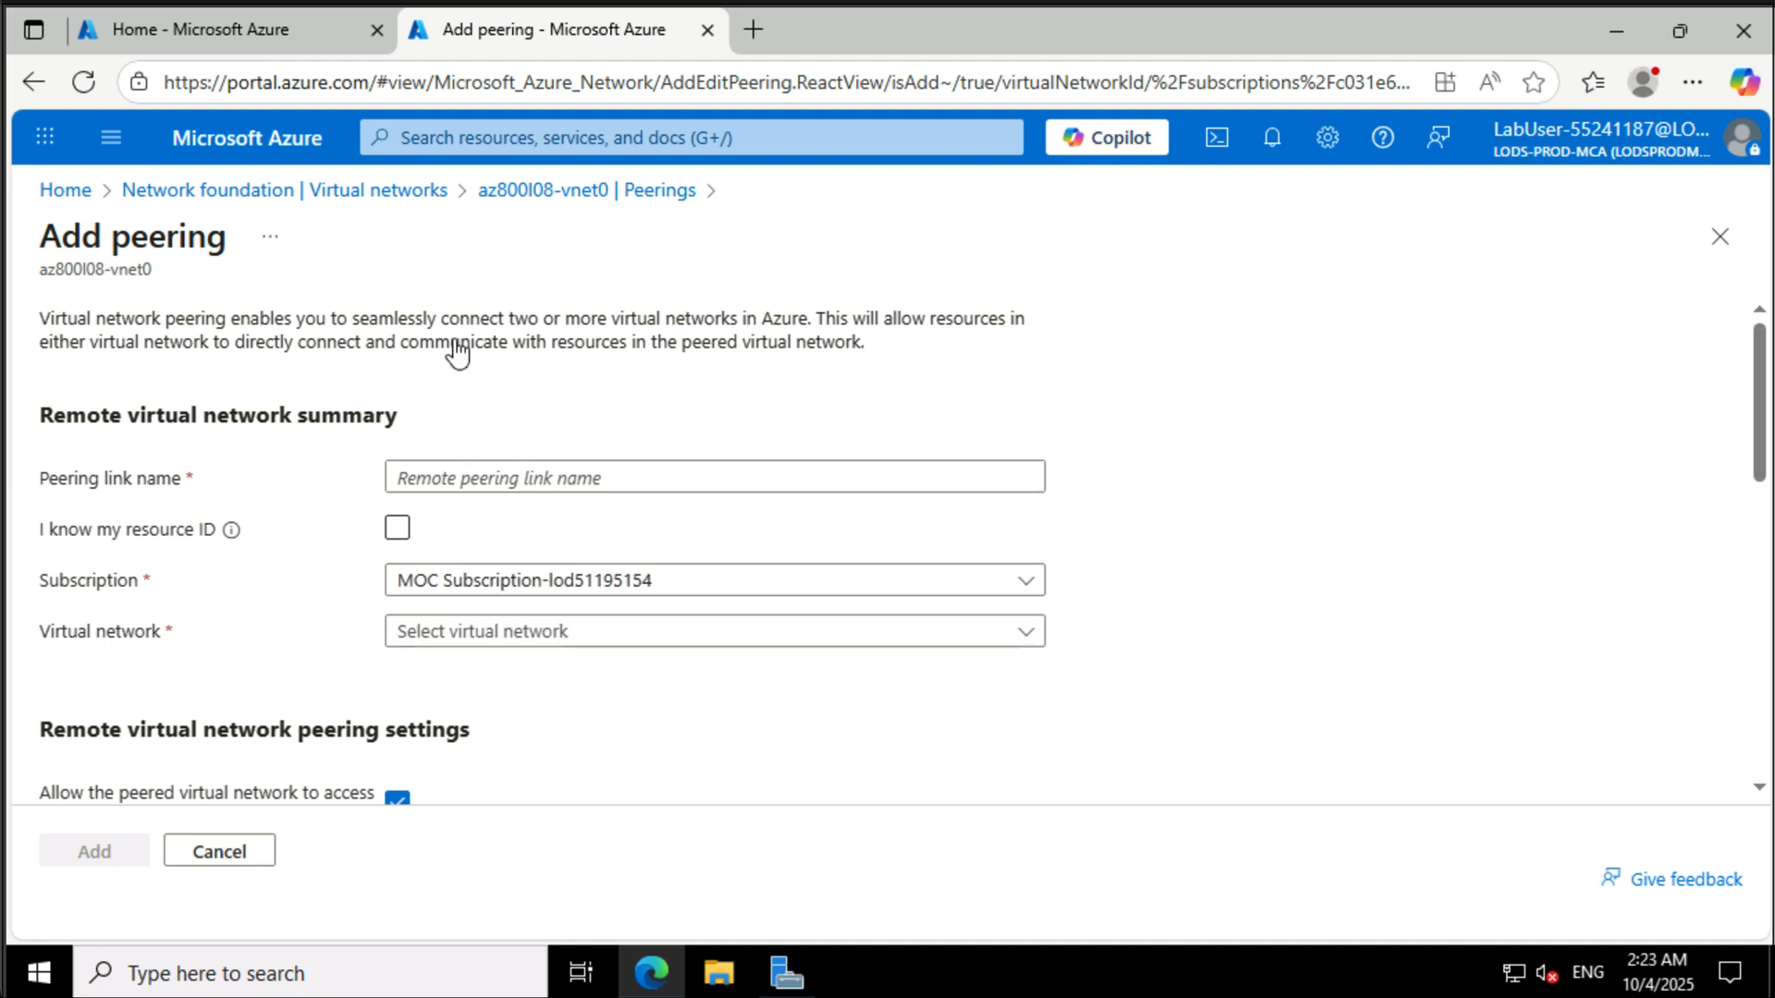
pyautogui.click(573, 471)
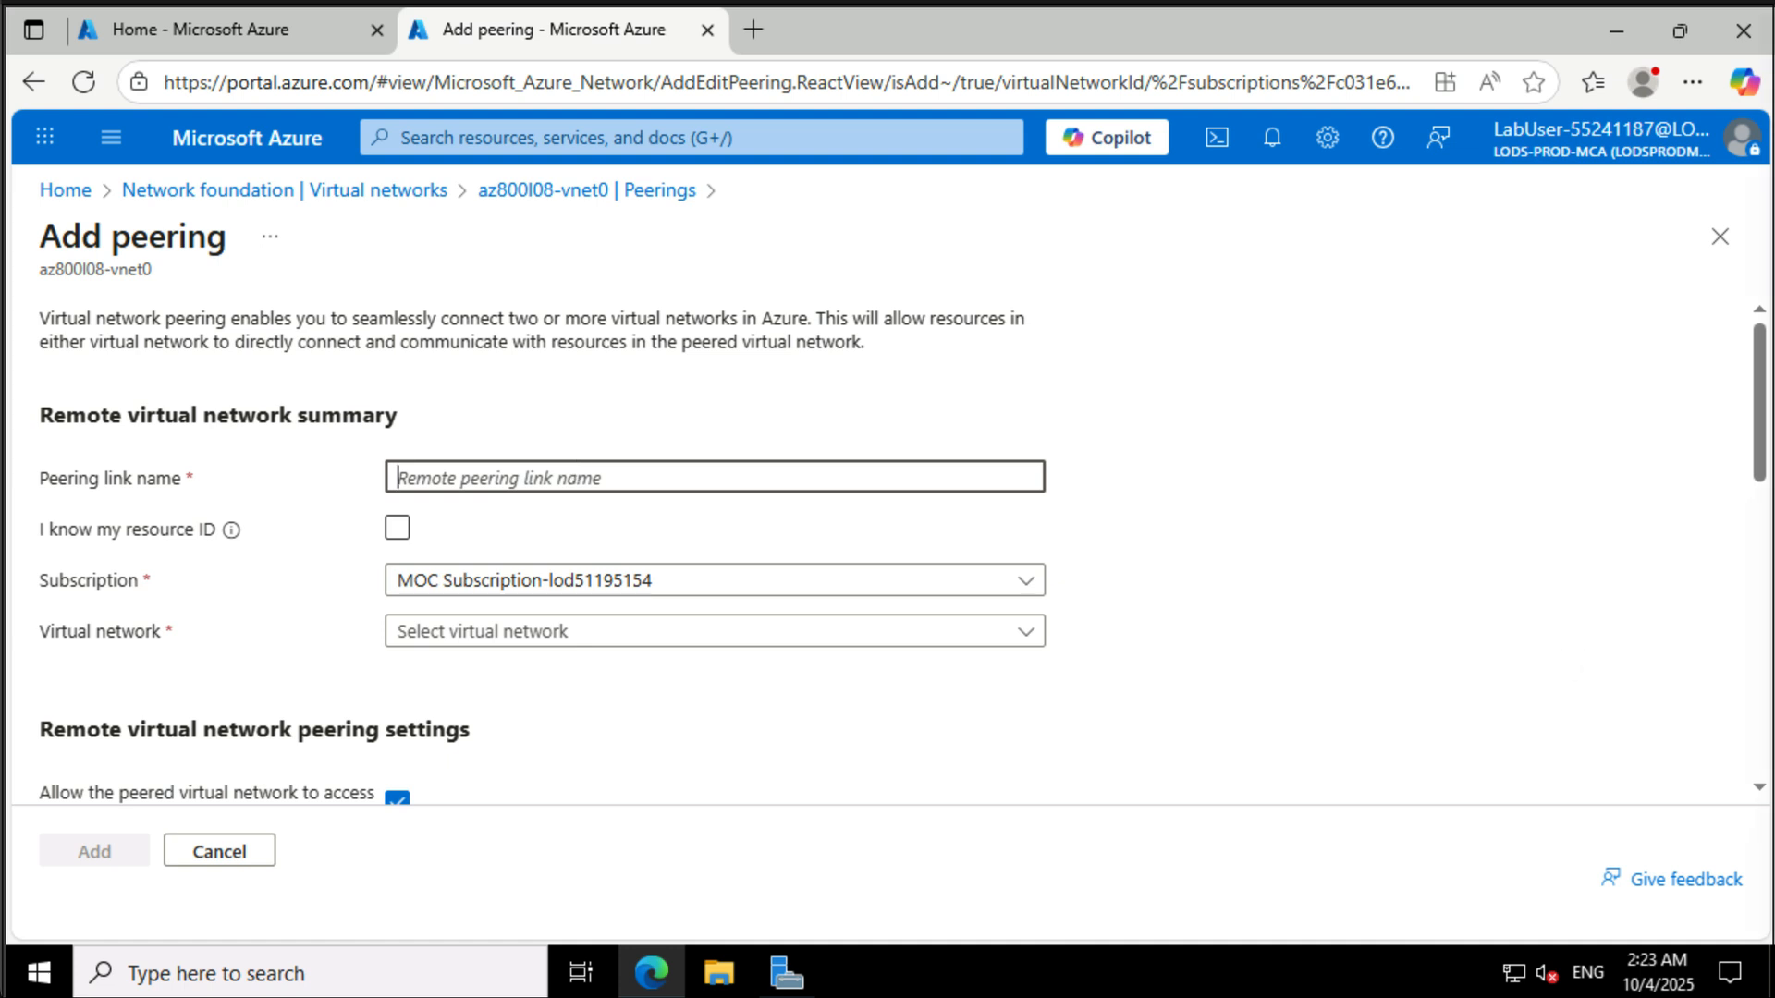
pyautogui.write('az800l08-vnet1_to_az800l08-vnet0')
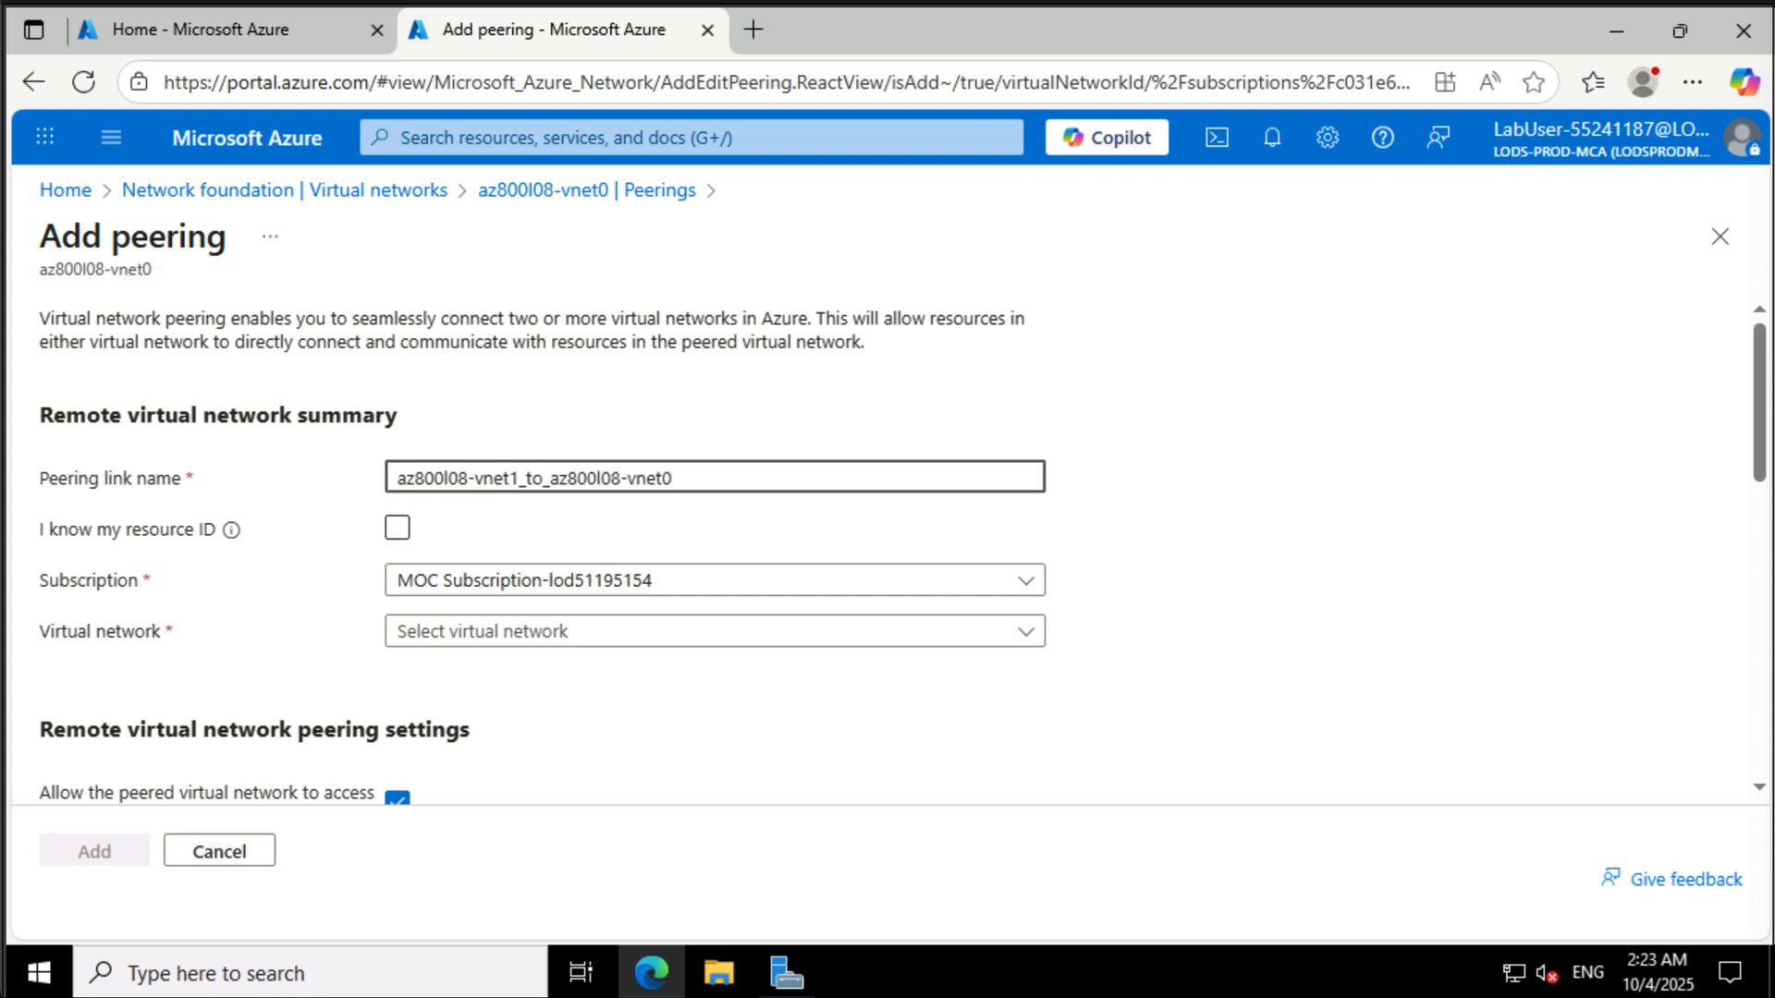
pyautogui.click(523, 636)
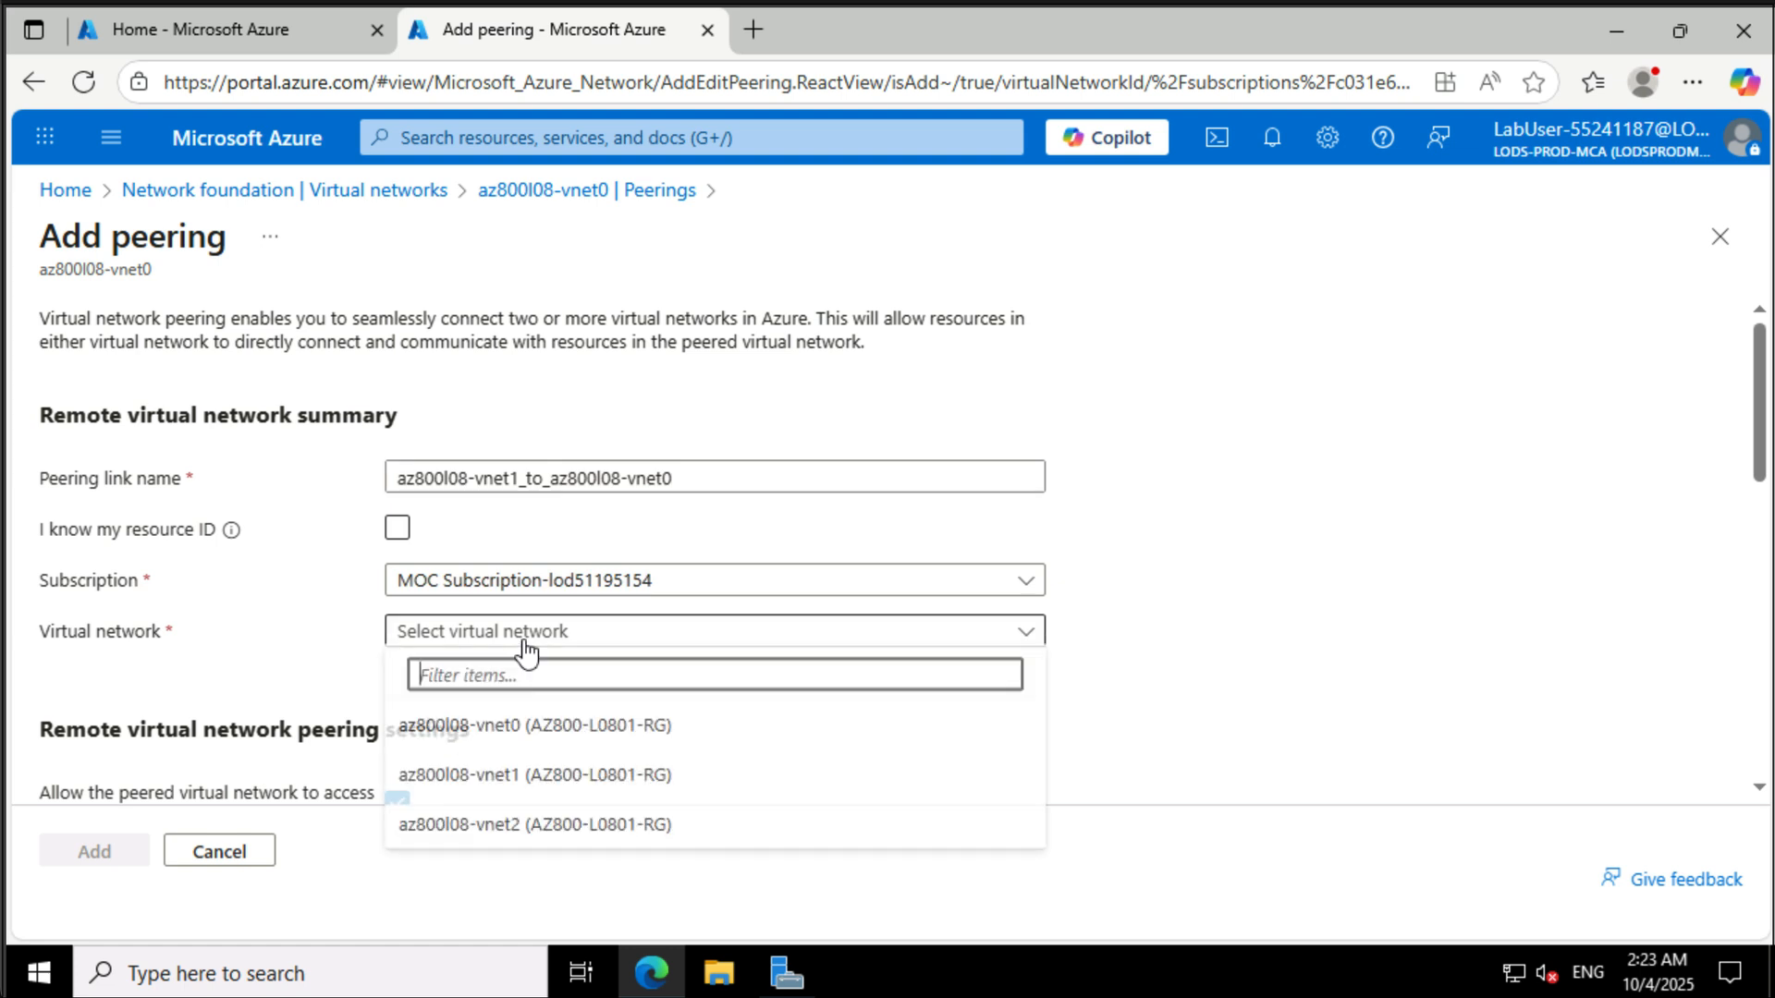
pyautogui.click(515, 781)
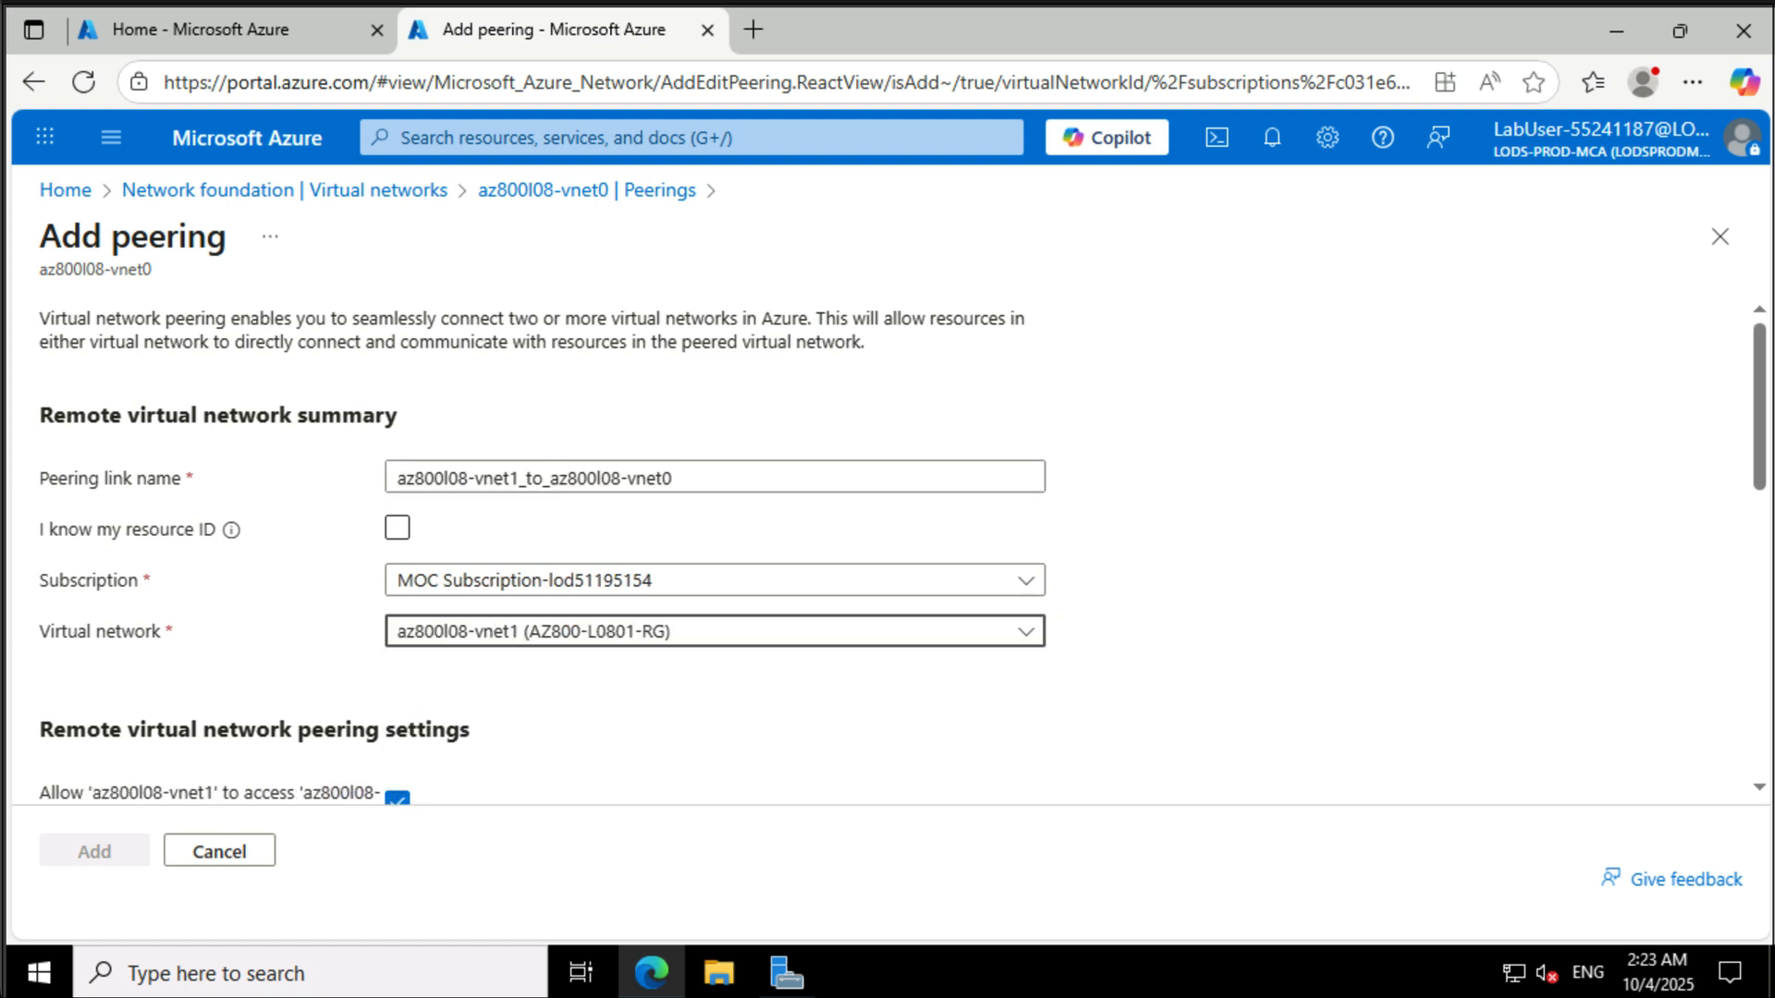
pyautogui.scroll(-2, 911, 529)
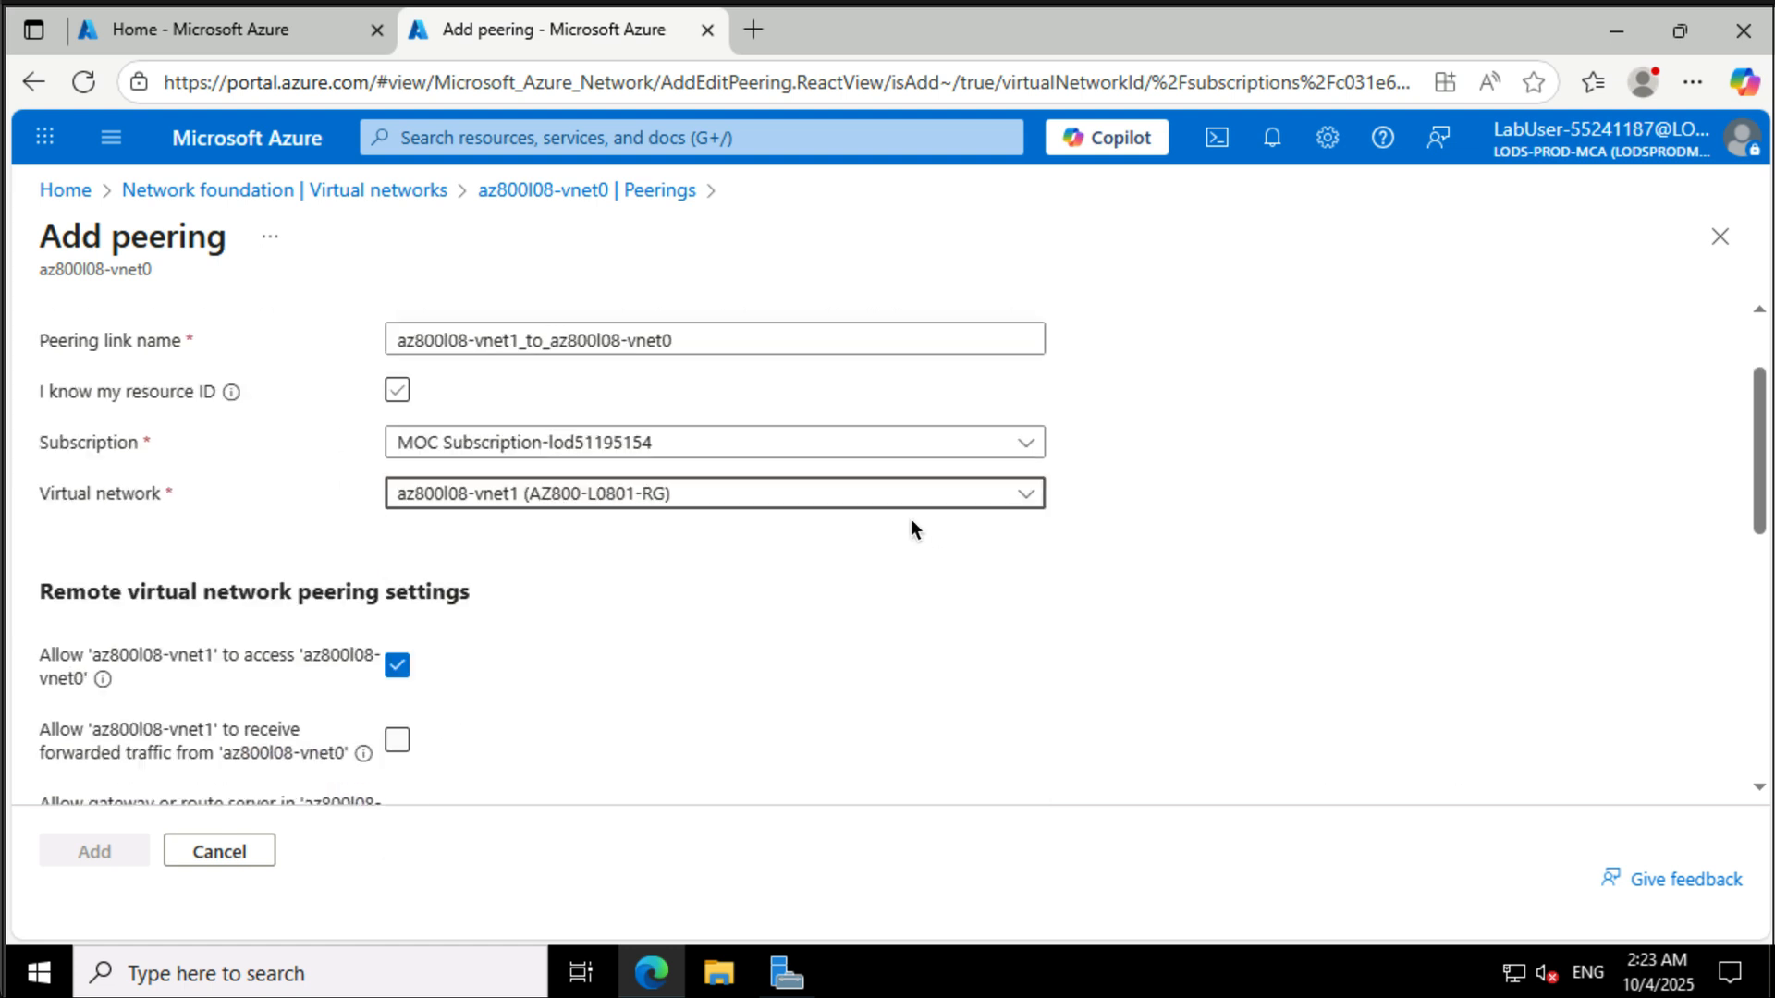
pyautogui.scroll(-2, 911, 529)
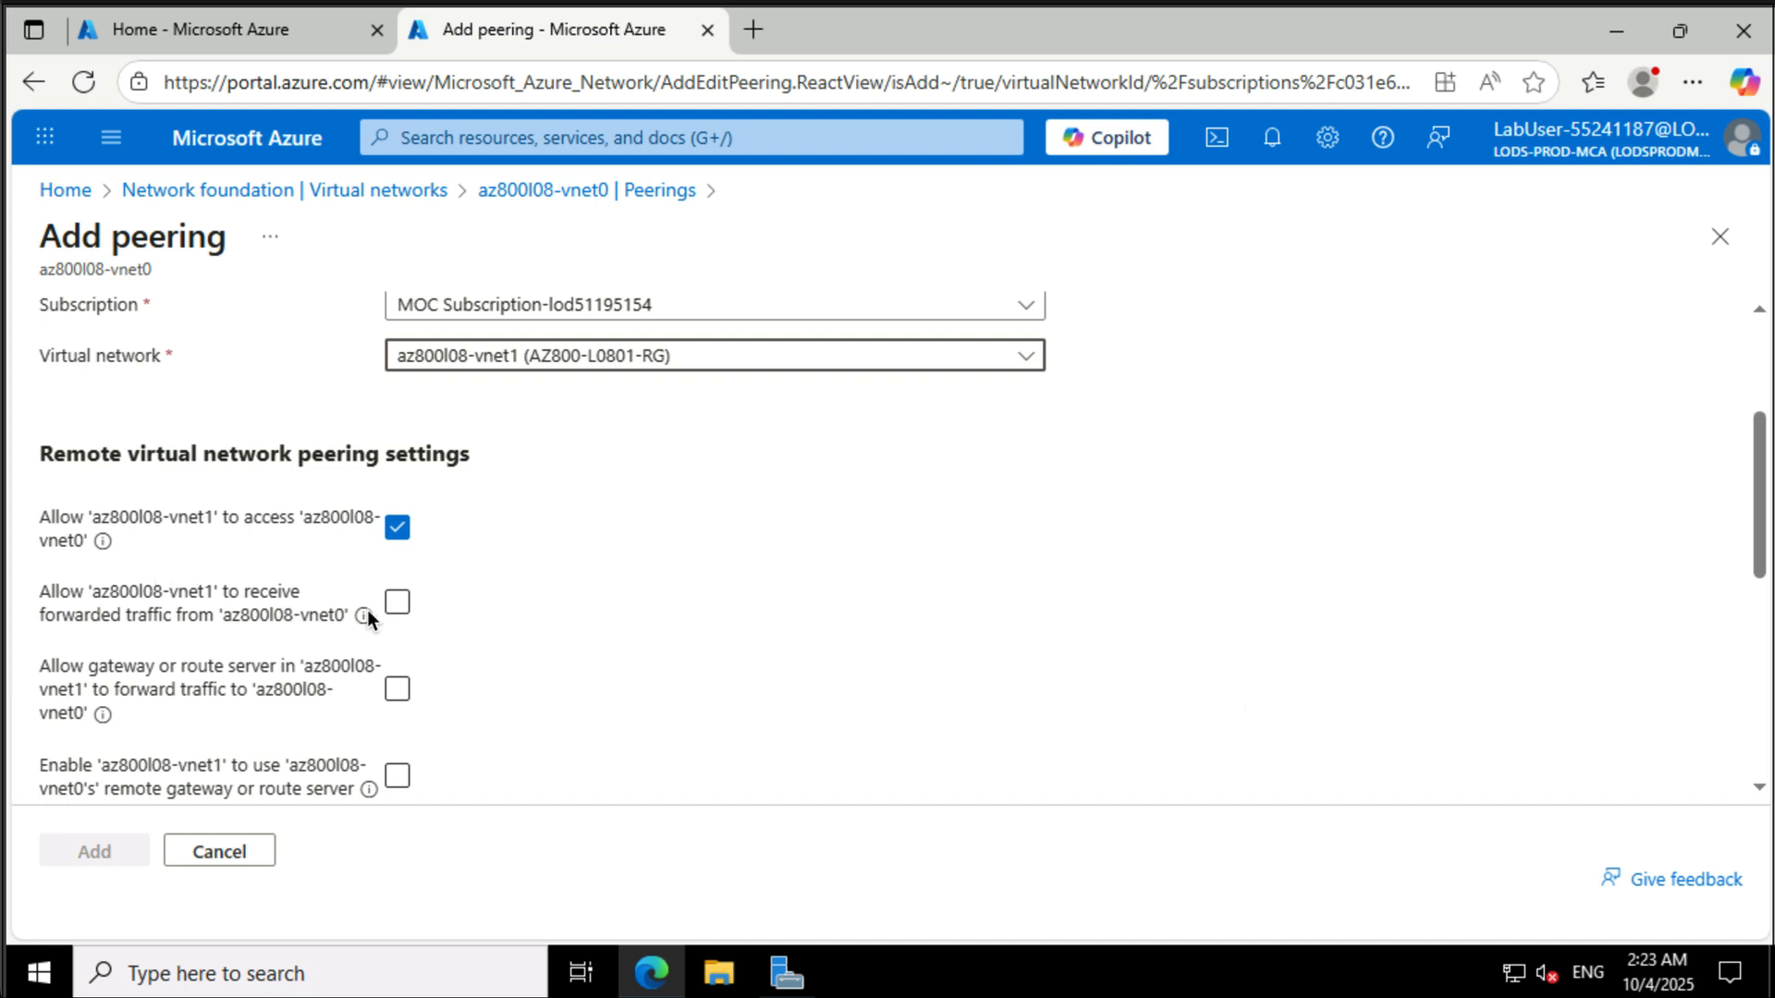
pyautogui.click(396, 610)
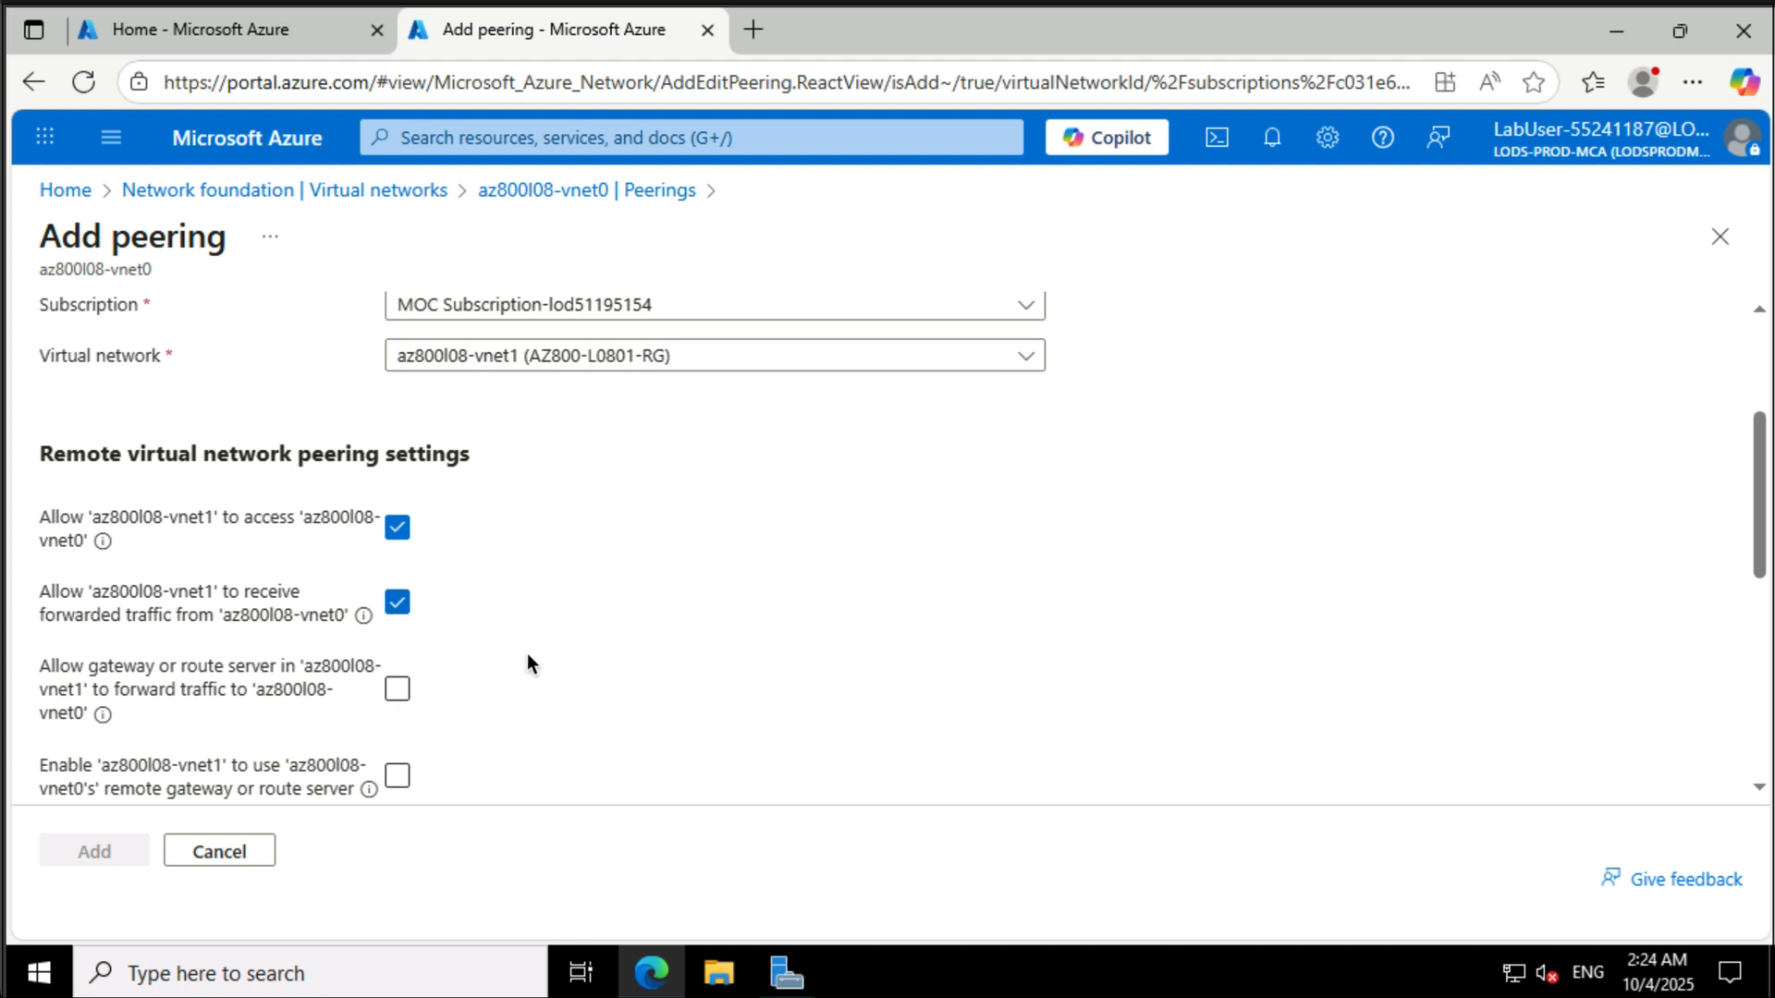
# - Name the local link az800l08-vnet0_to_az800l08-vnet1, allow vnet0 to receive forwarded traffic, and add the peering
pyautogui.scroll(-1, 432, 701)
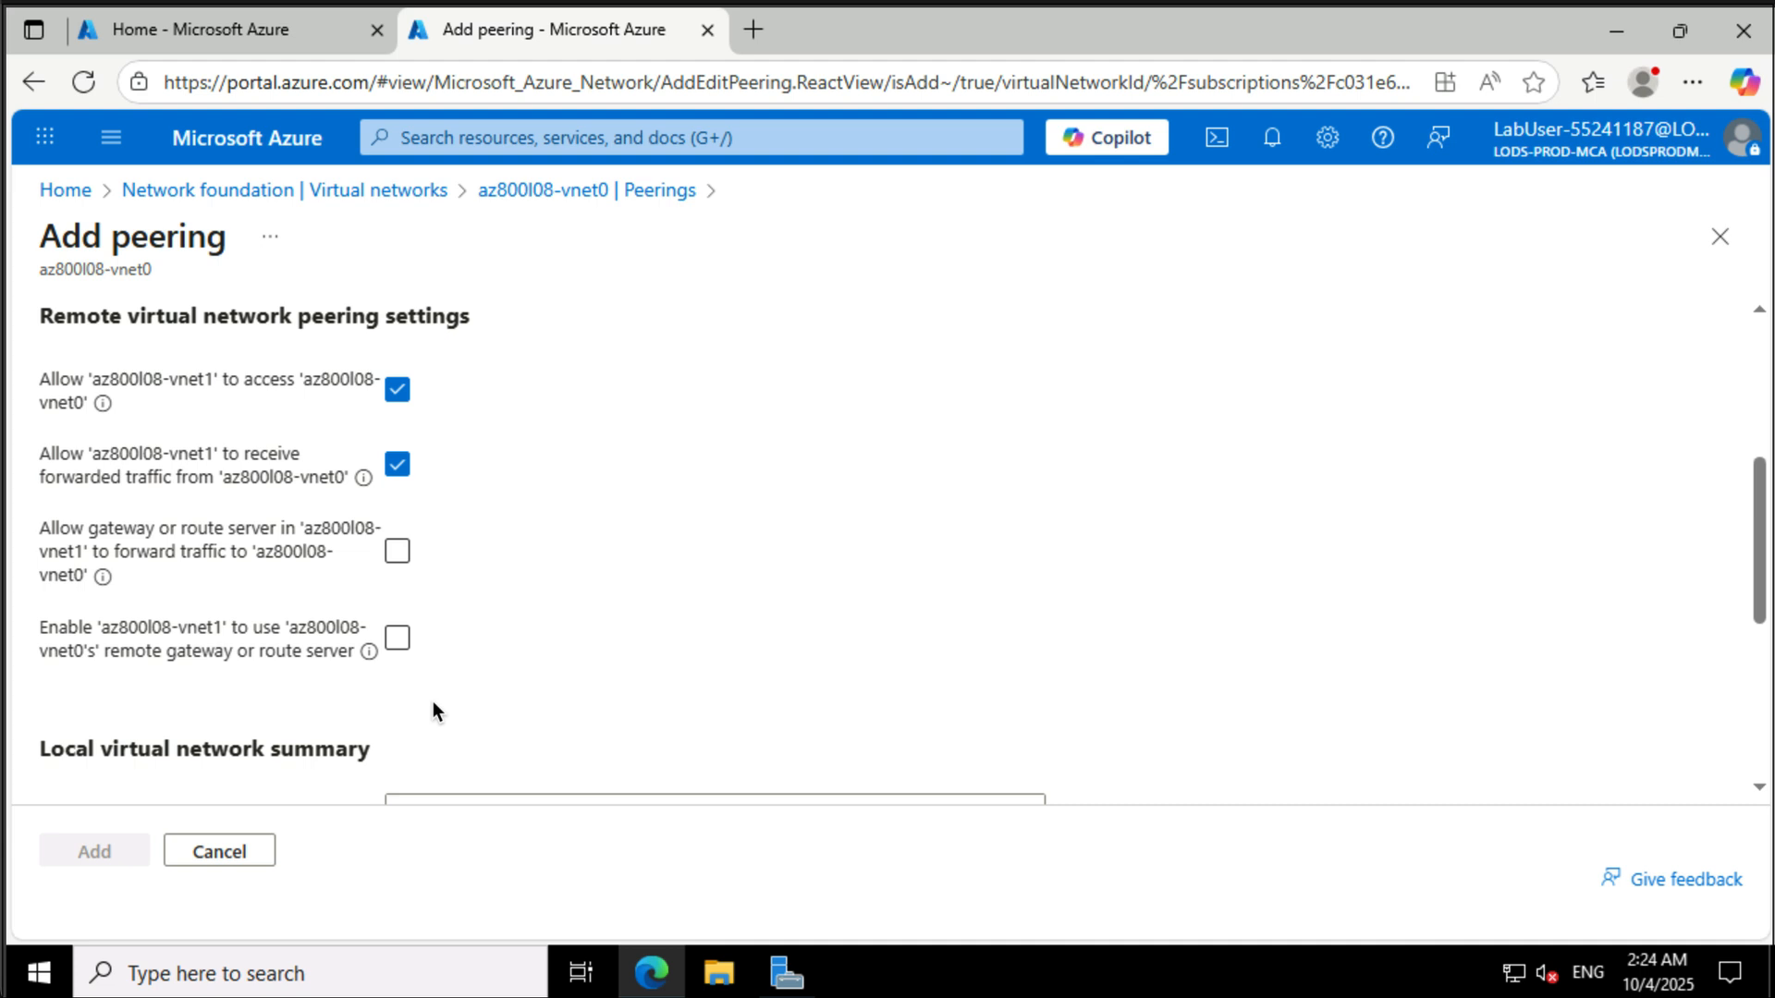
pyautogui.scroll(-2, 432, 700)
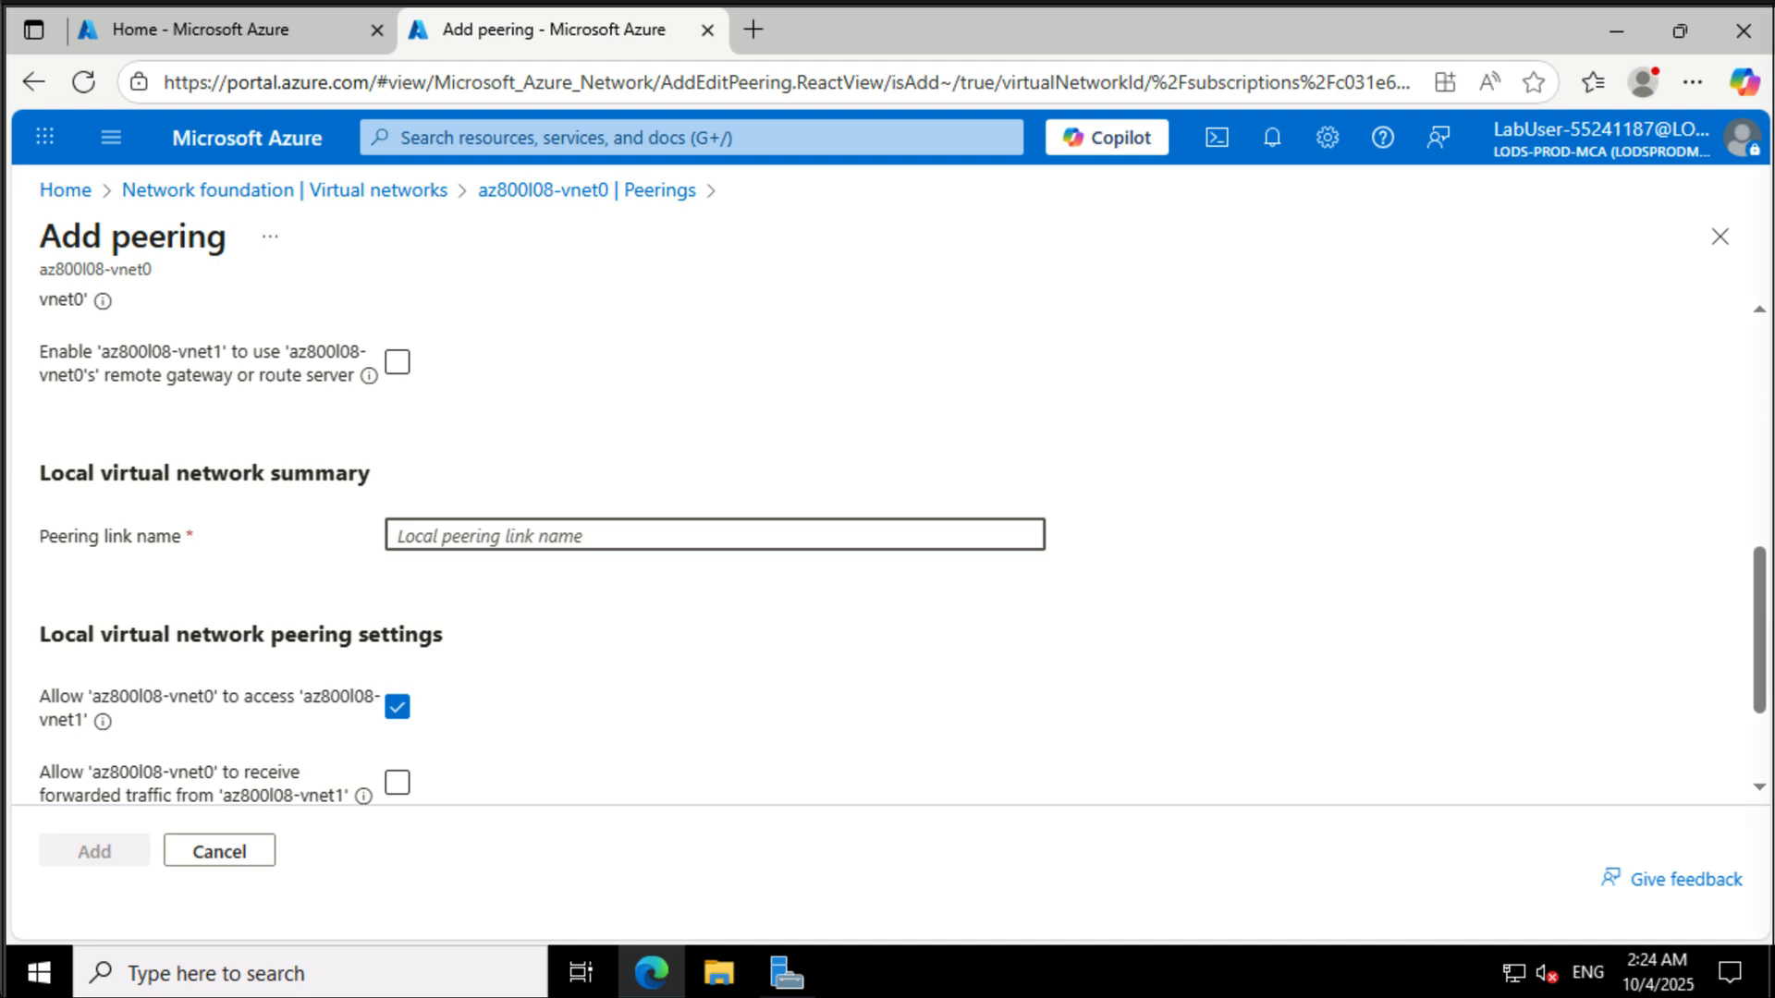
pyautogui.write('az800l08-vnet0_to_az800l08-vnet1')
pyautogui.scroll(-1, 1013, 703)
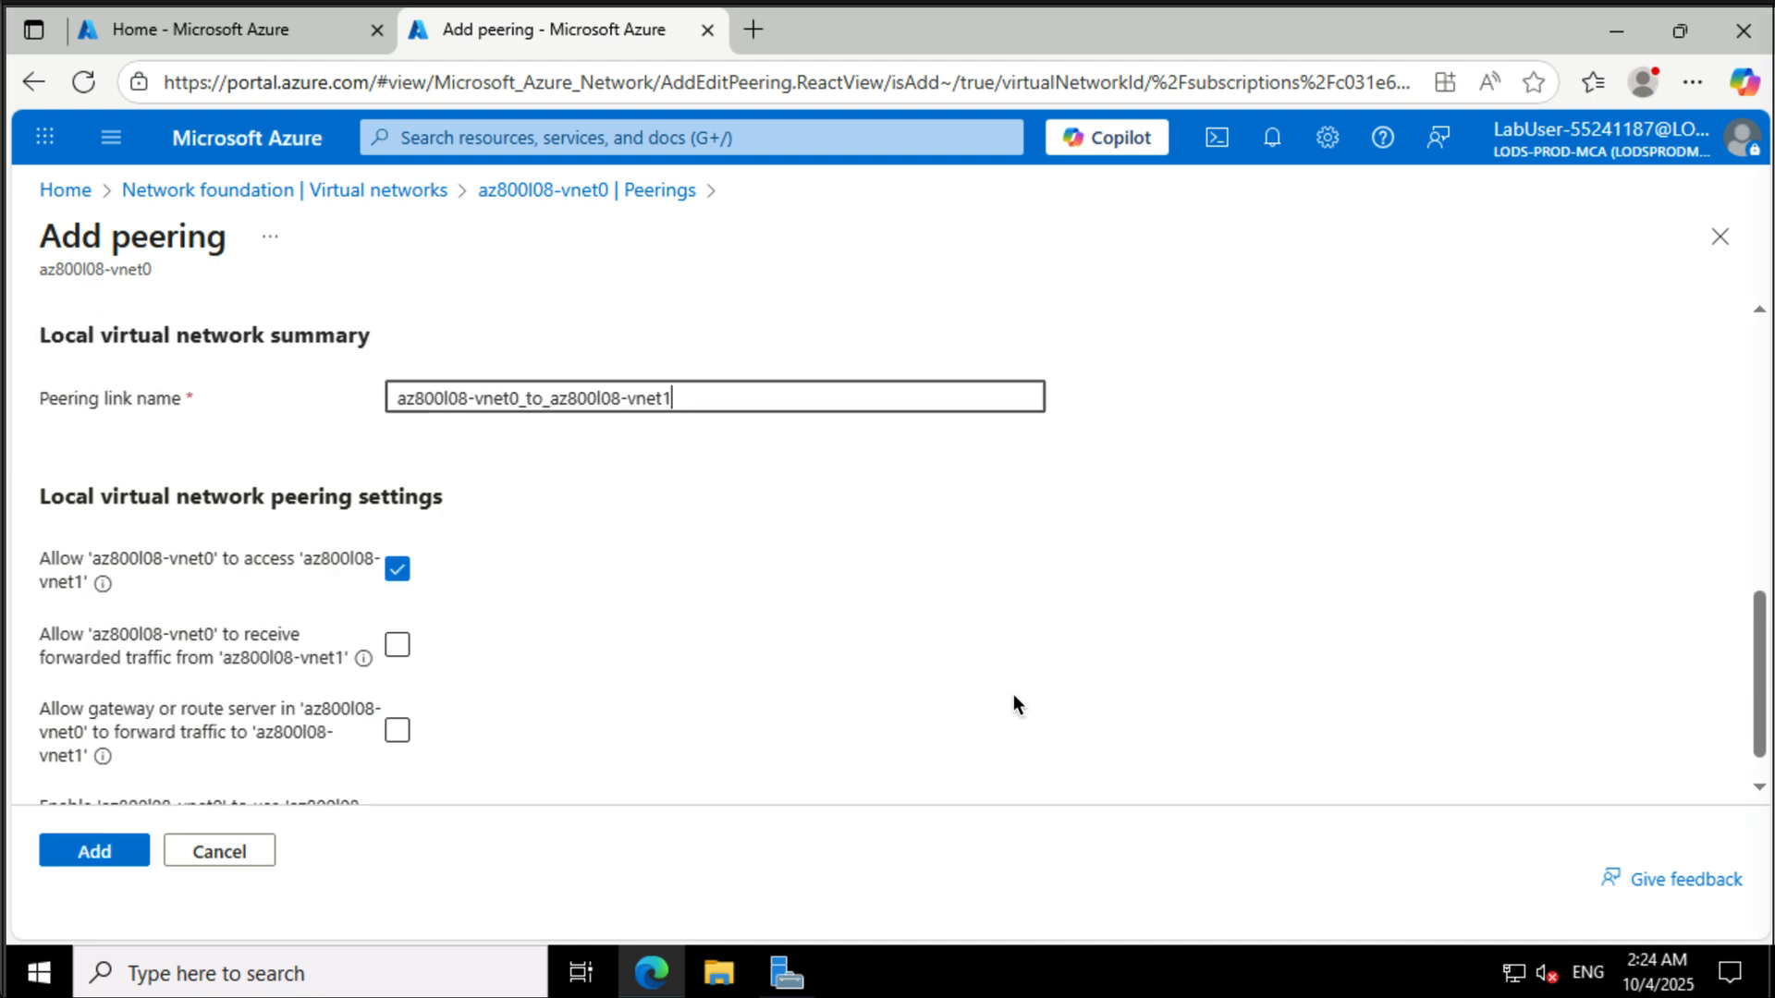
pyautogui.scroll(-1, 1013, 695)
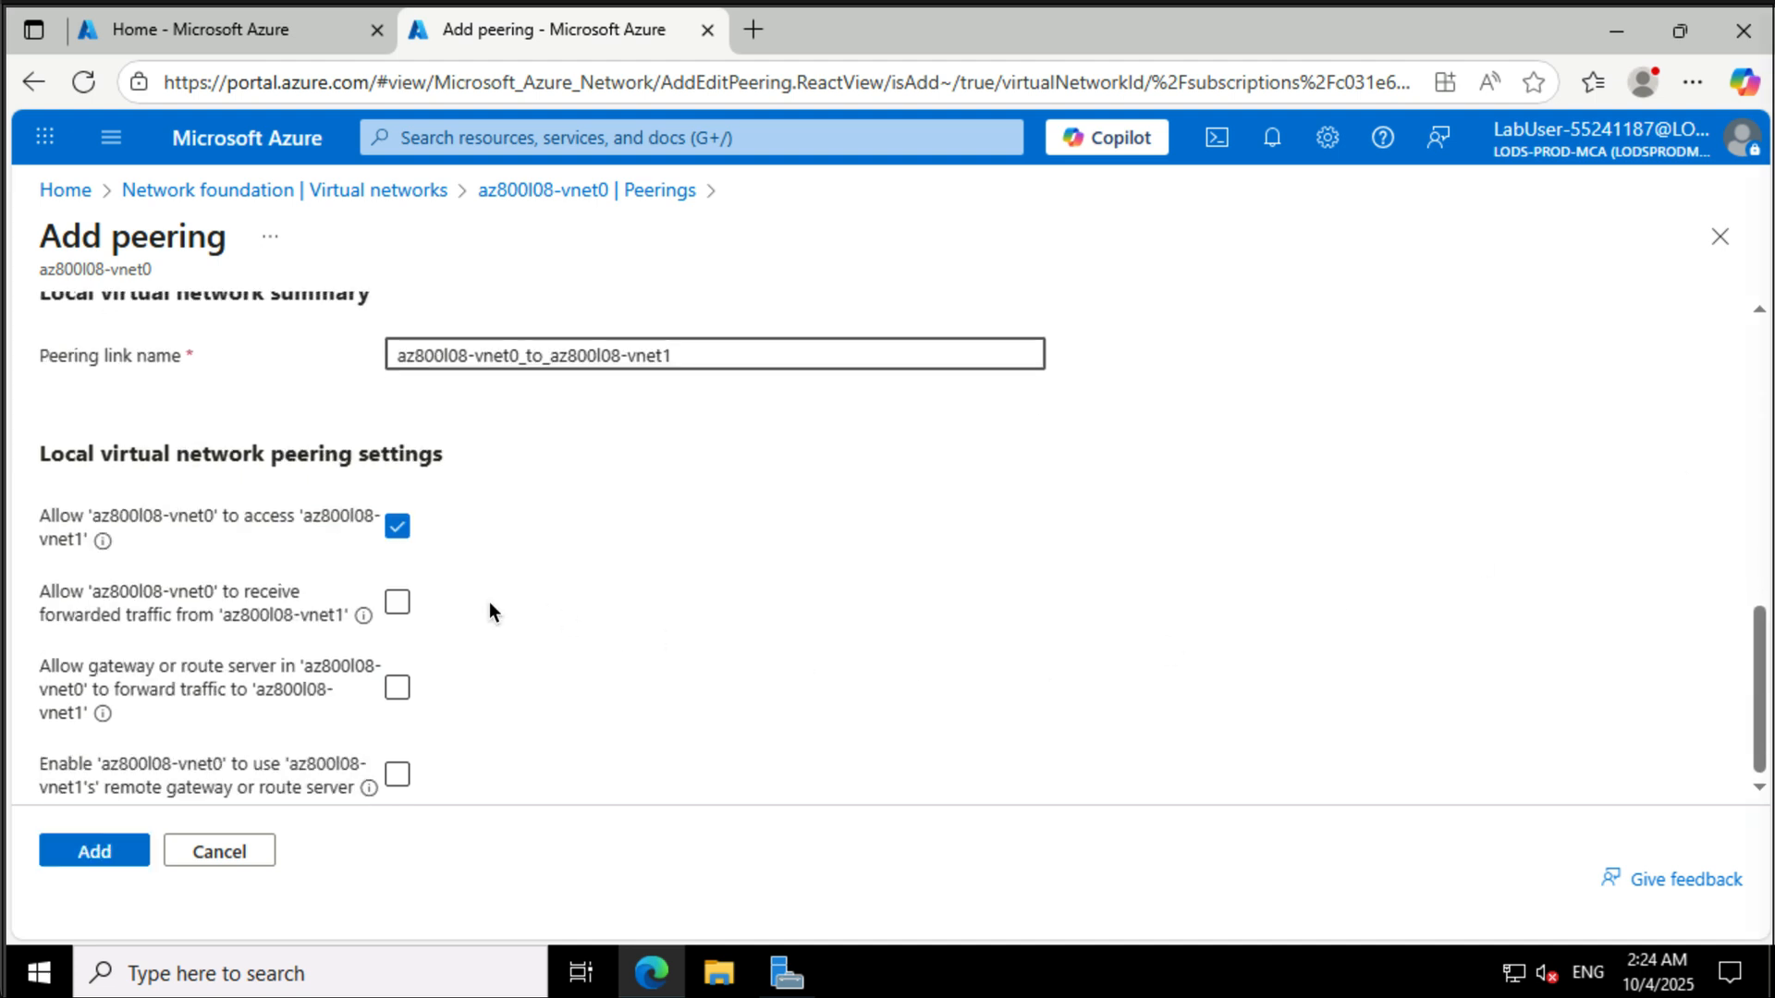
pyautogui.click(405, 602)
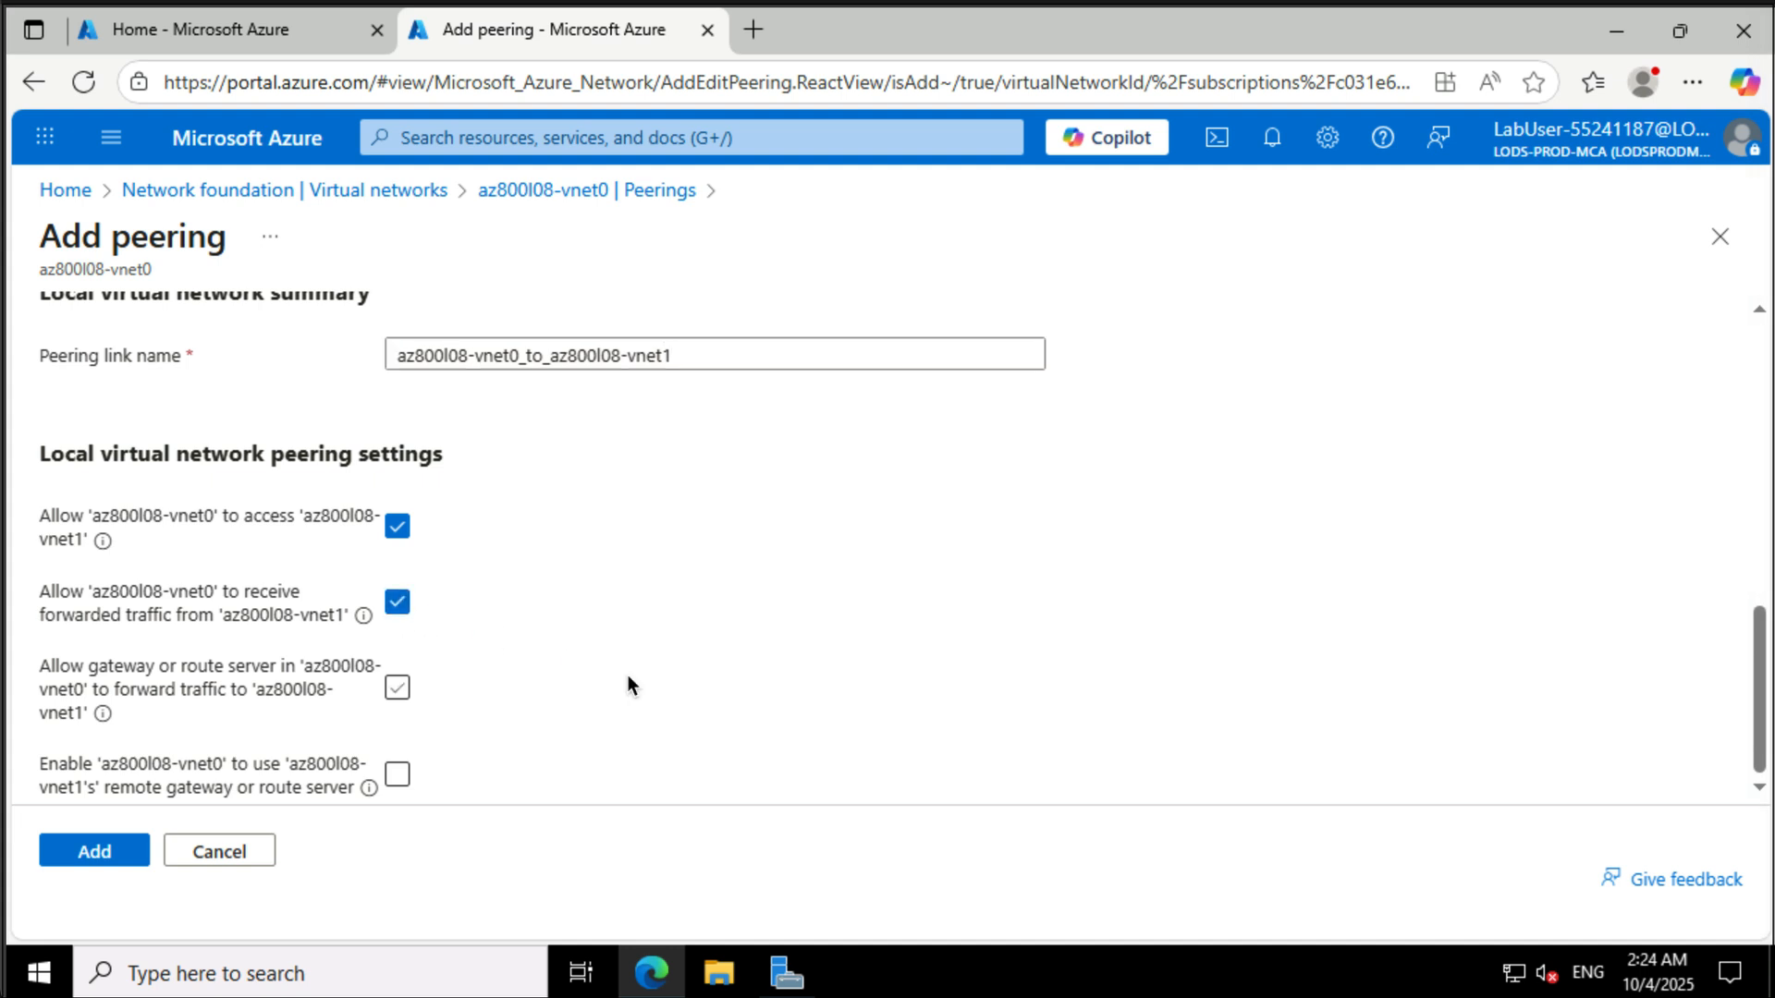
pyautogui.click(94, 851)
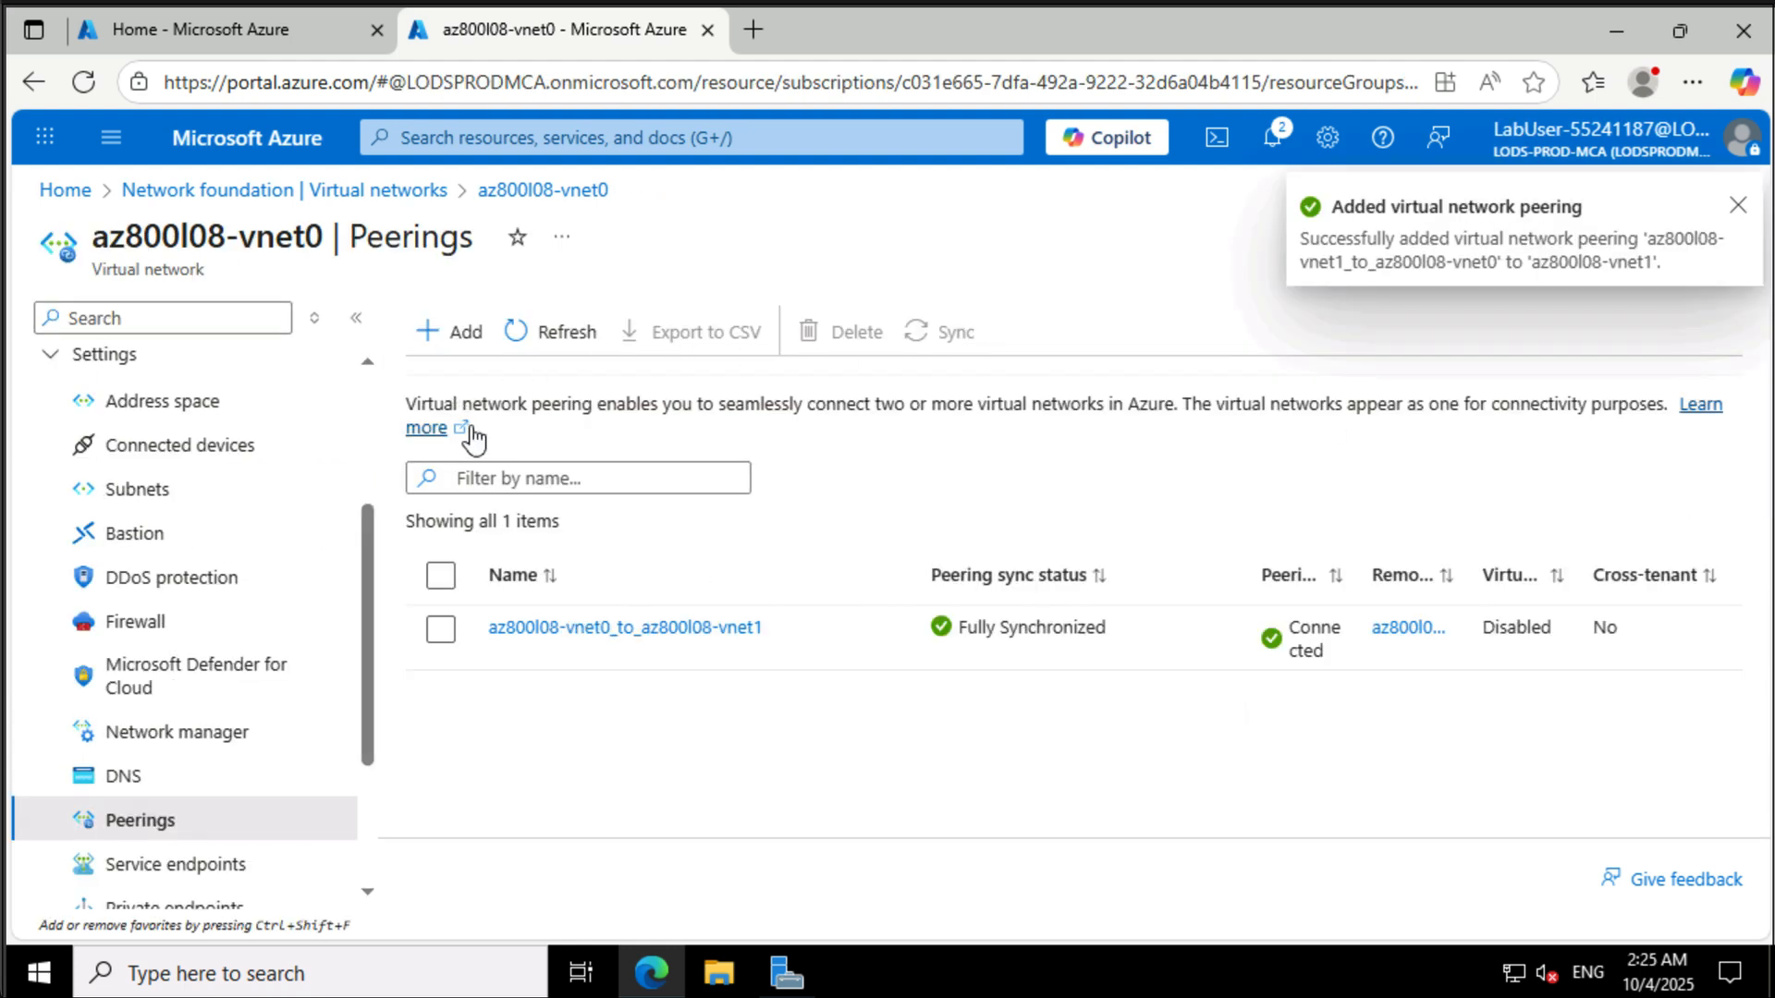
# - Add a new peering from az800l08-vnet0 with remote link name az800l08-vnet2_to_az800l08-vnet0 to az800l08-vnet2, allowing it to receive forwarded traffic
pyautogui.click(463, 344)
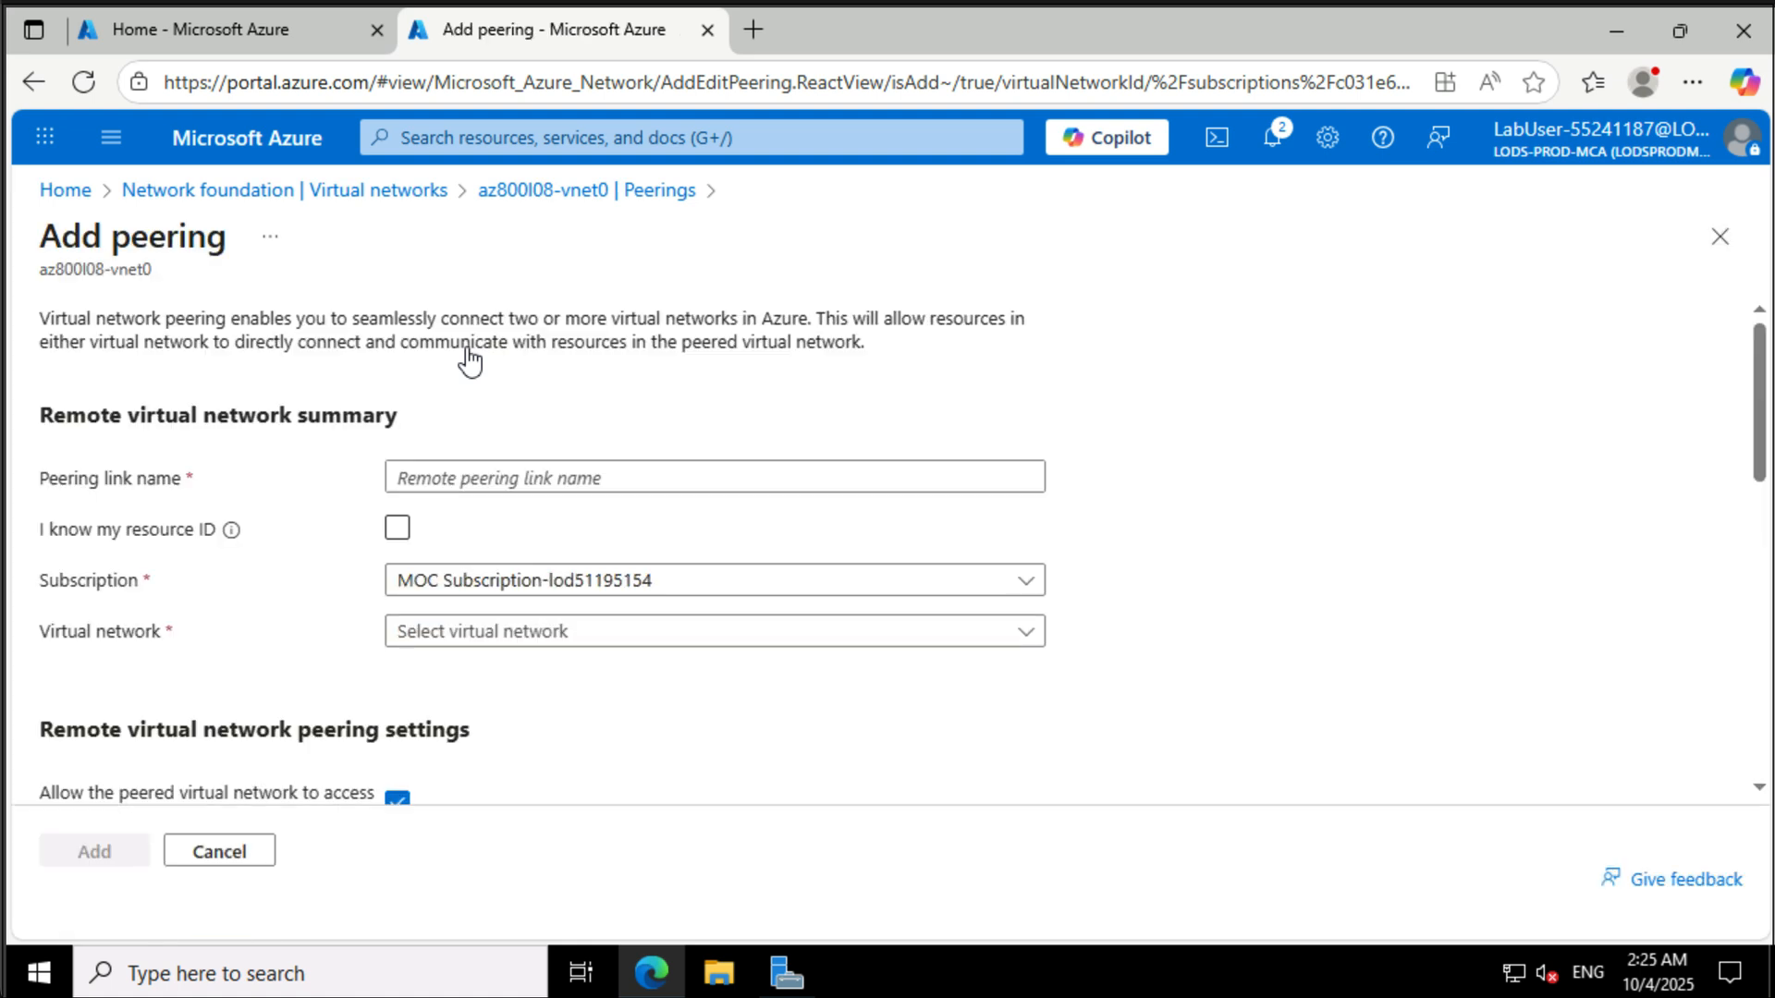
pyautogui.click(702, 478)
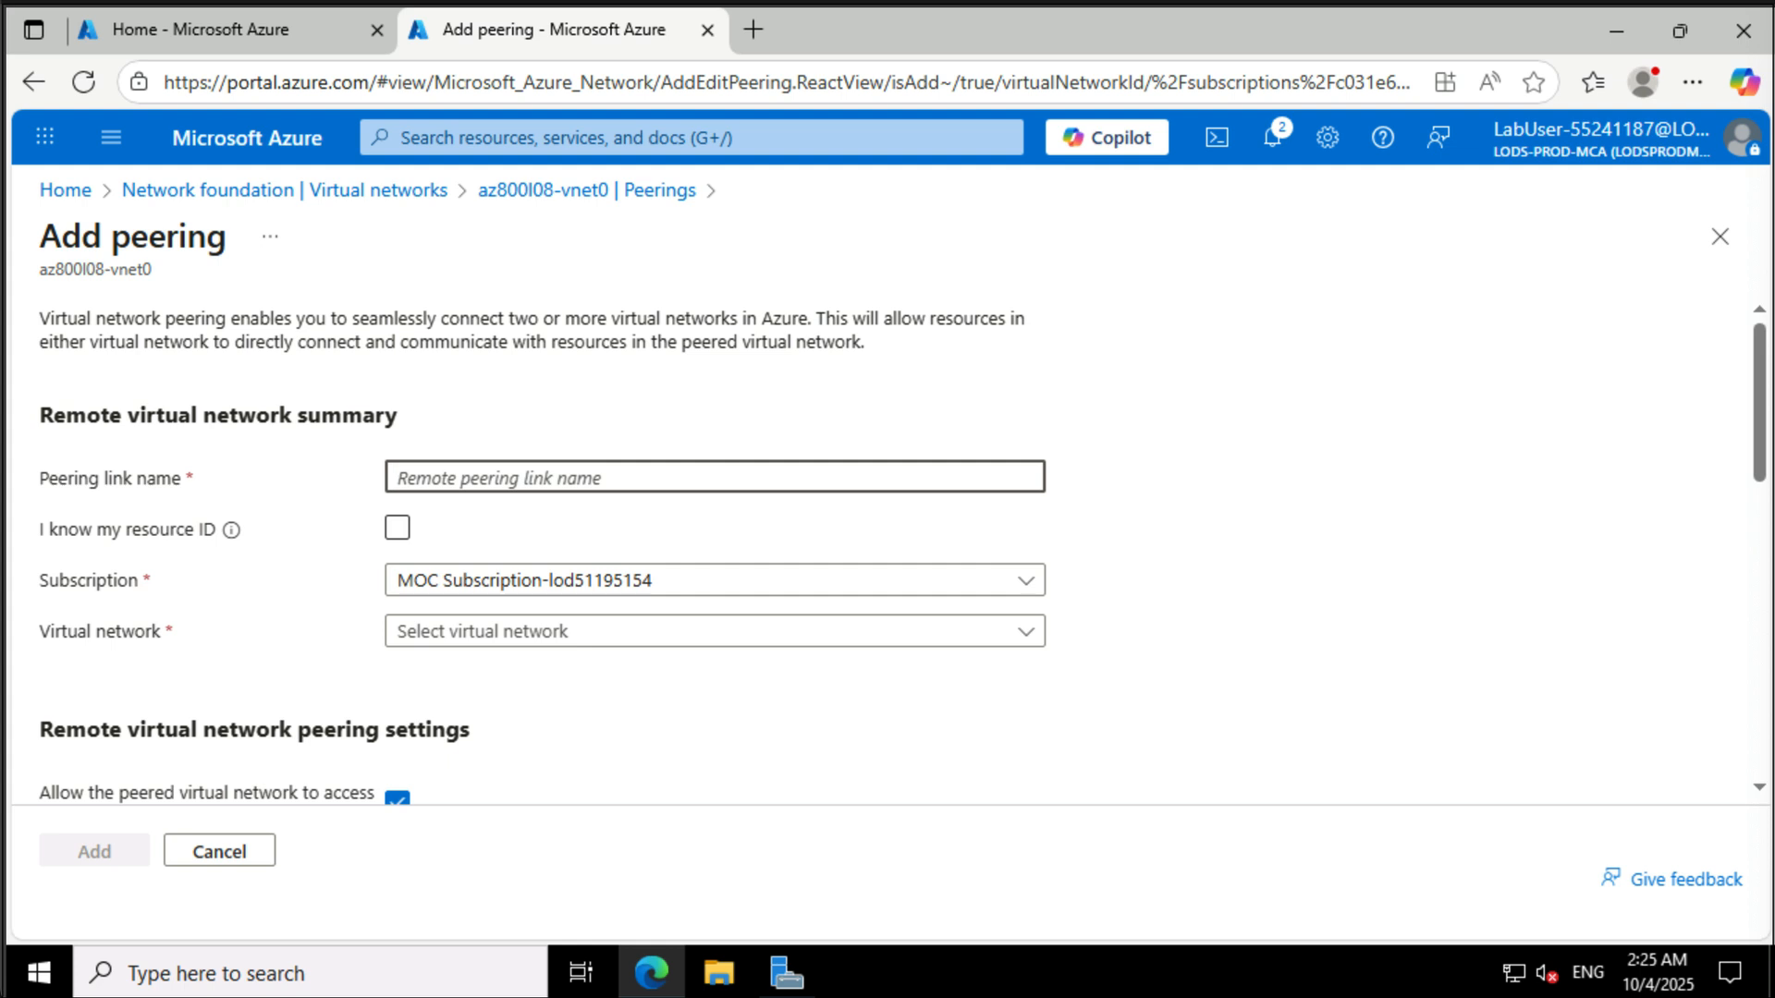
pyautogui.write('az800l08-vnet2_to_az800l08-vnet0')
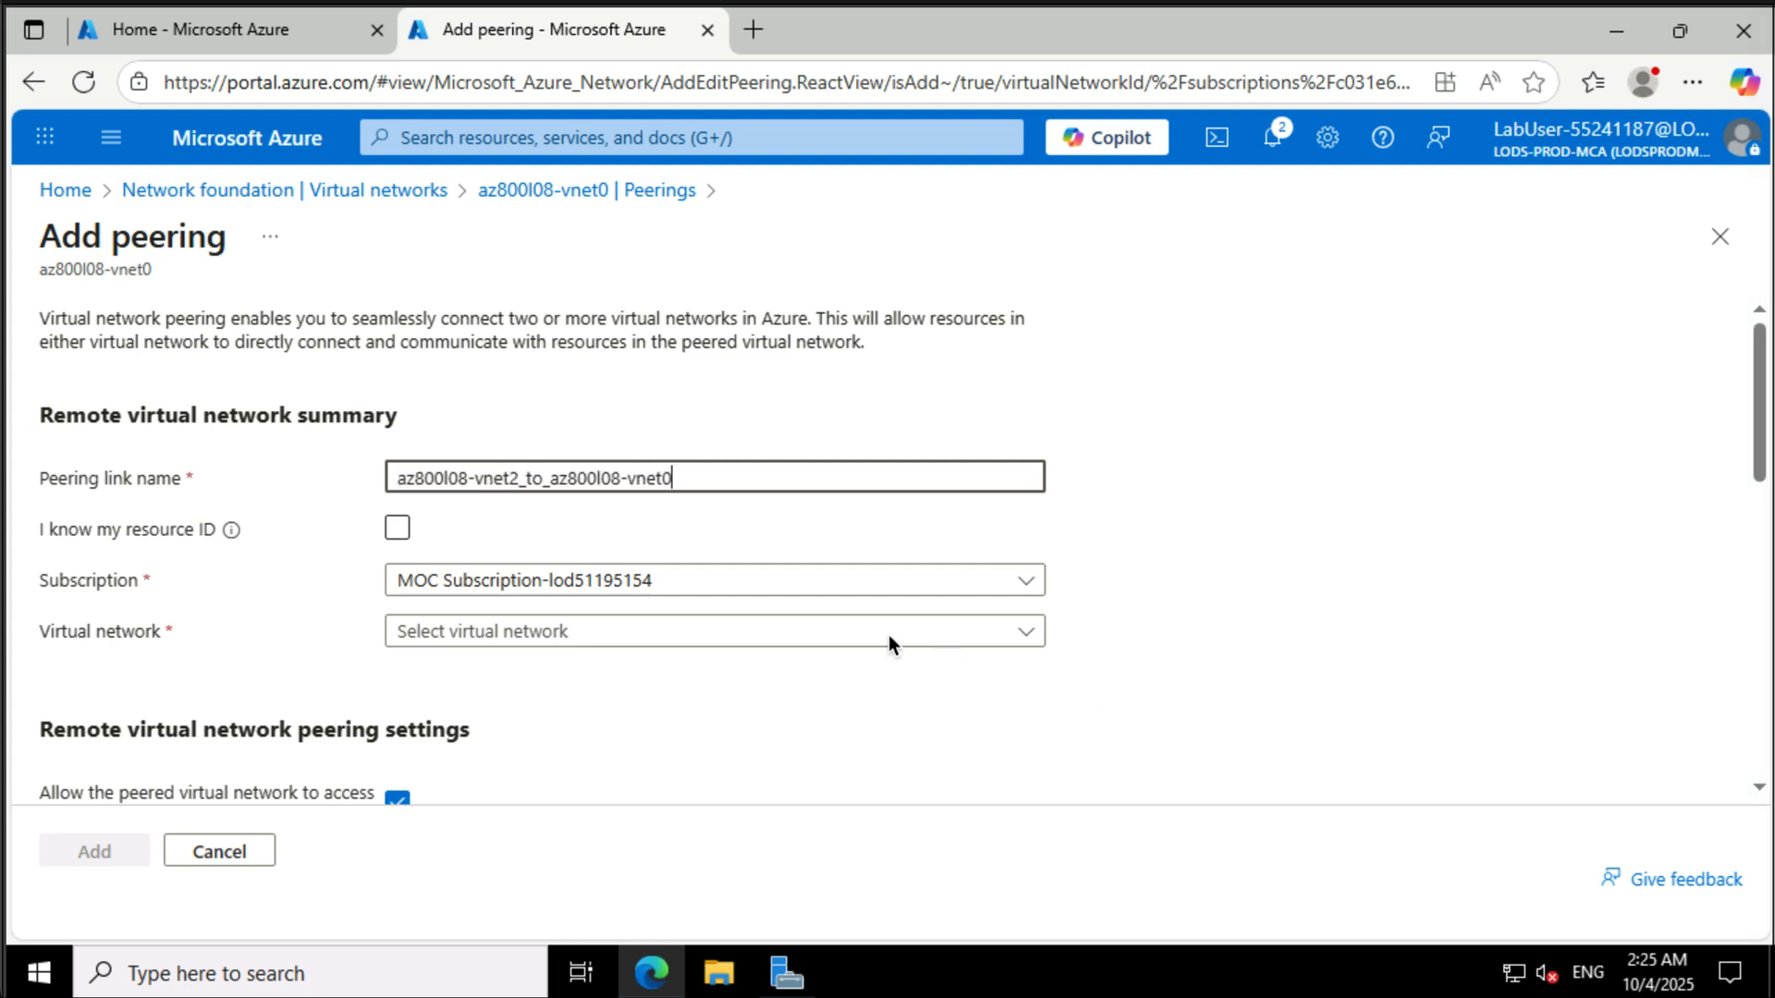
pyautogui.click(893, 638)
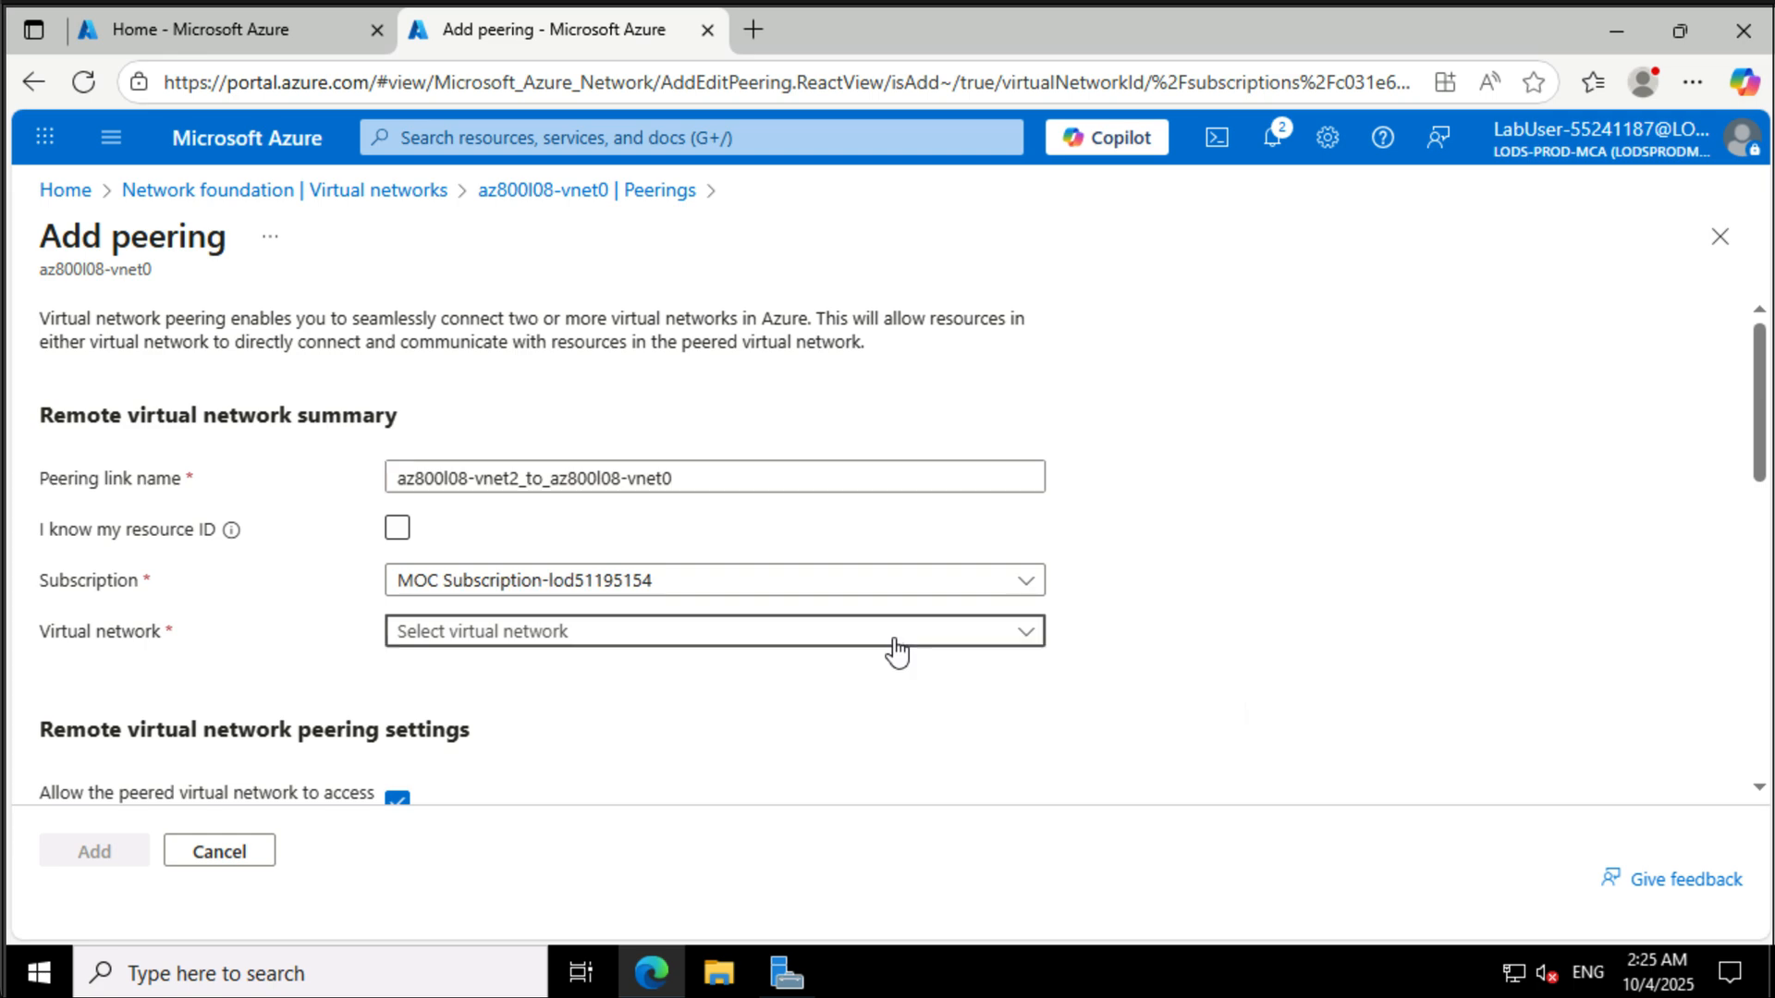
pyautogui.click(607, 828)
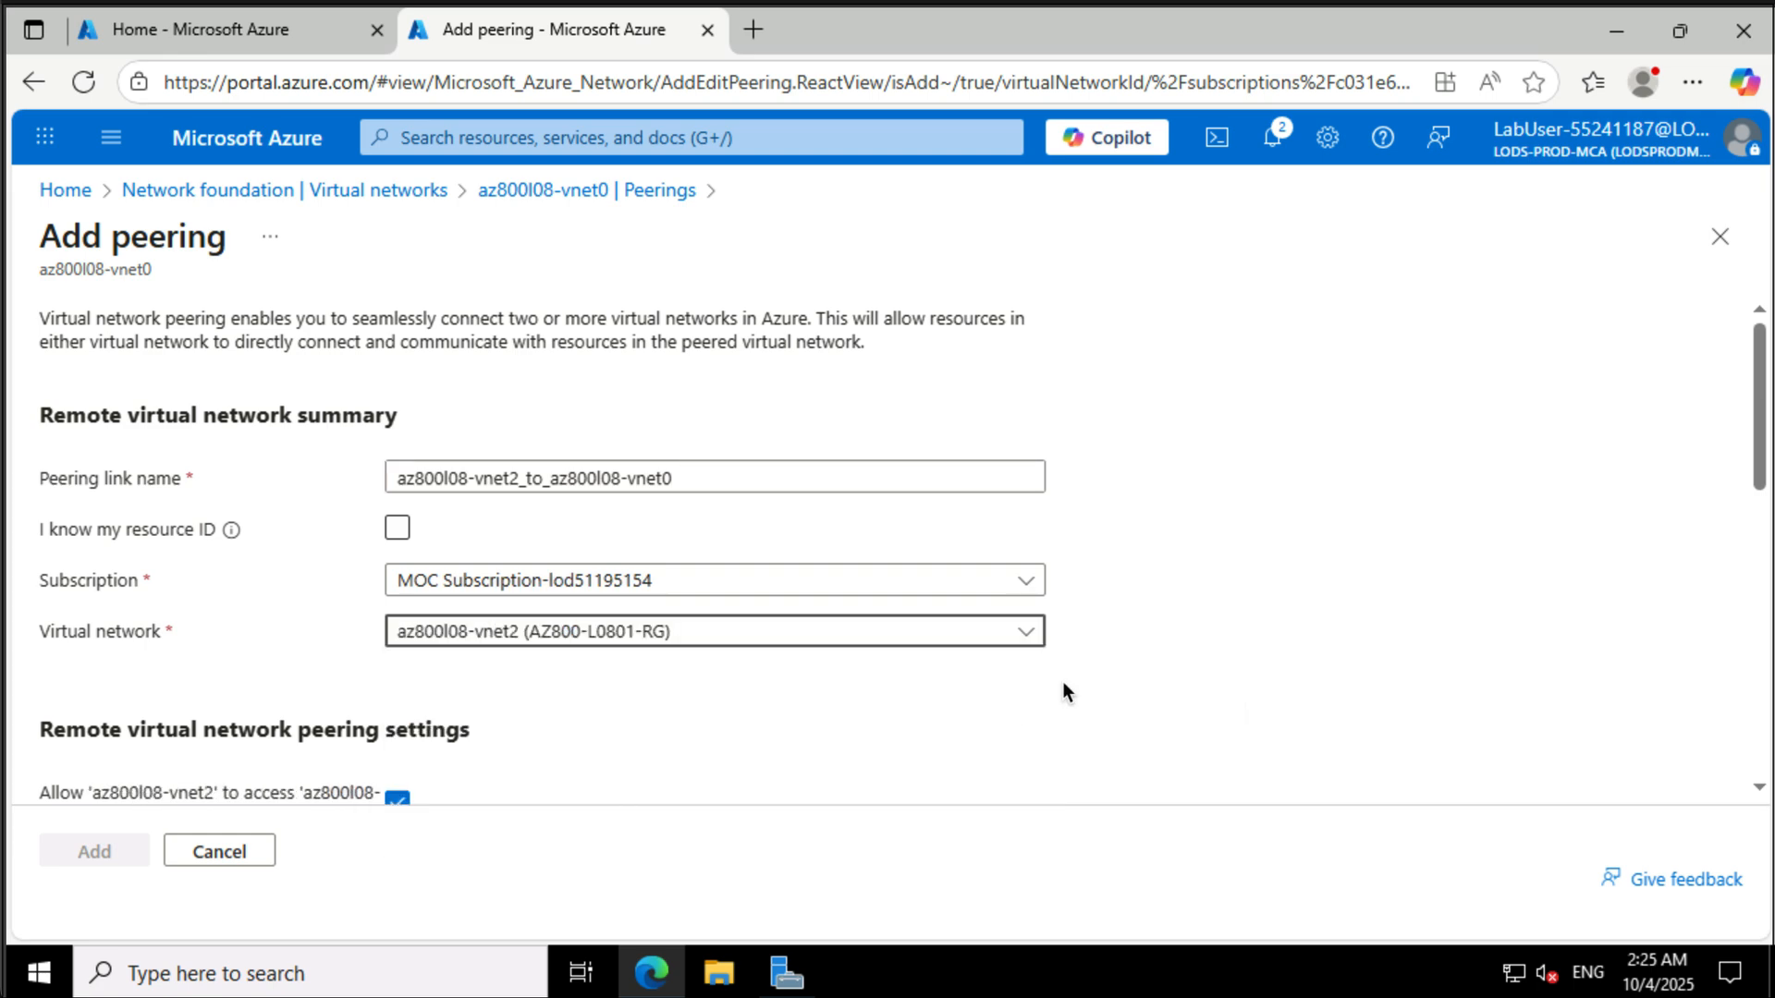
pyautogui.scroll(-7, 1062, 680)
pyautogui.scroll(3, 1062, 680)
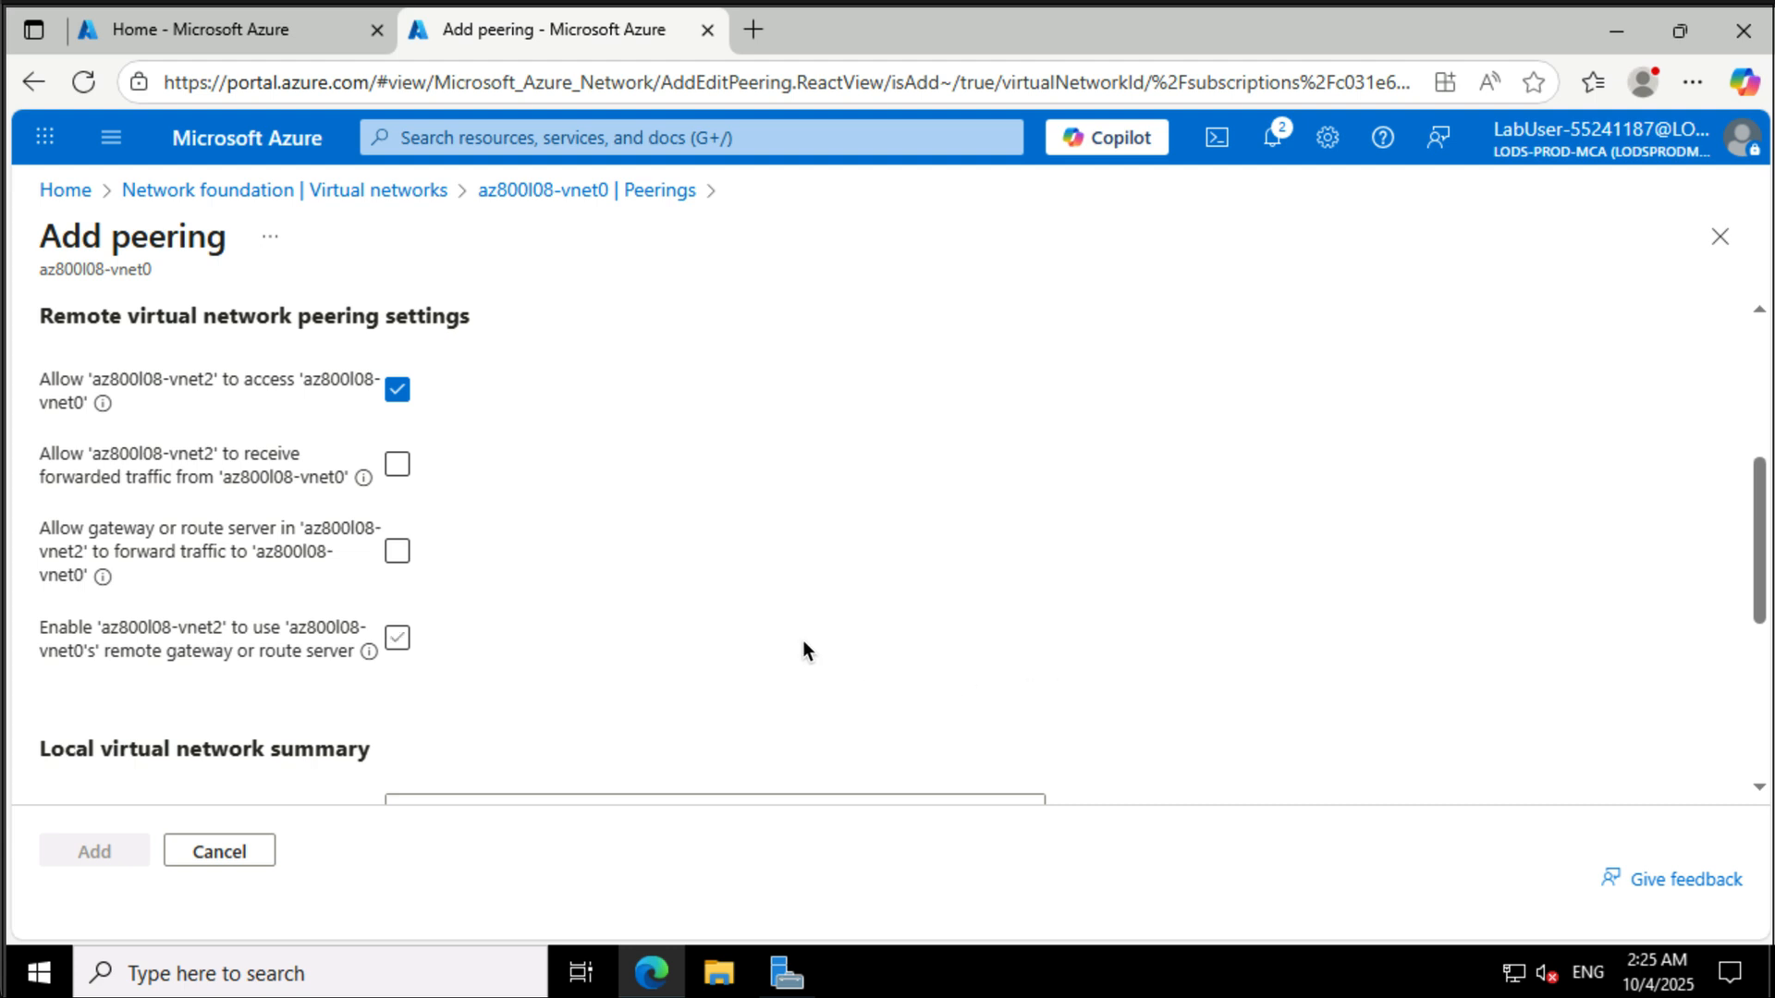
pyautogui.click(404, 472)
# - Name the local link az800l08-vnet0_to_az800l08-vnet2, allow vnet0 to receive forwarded traffic, and add the peering
pyautogui.scroll(-2, 638, 602)
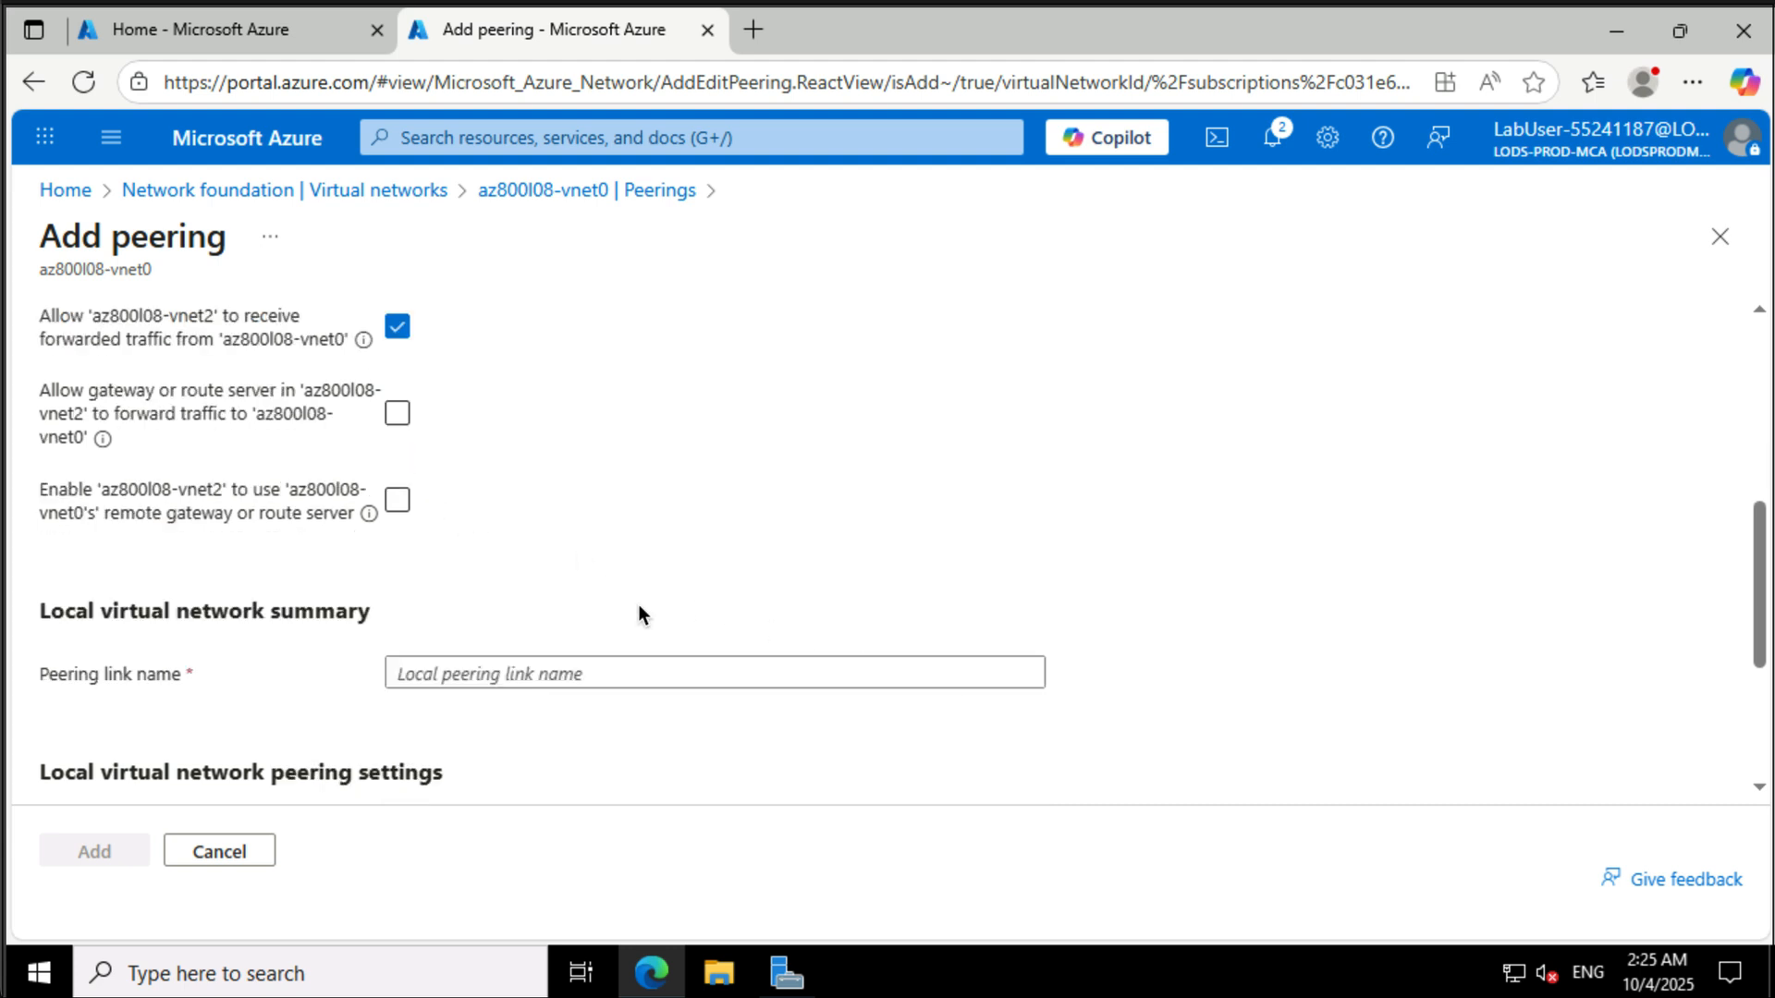
pyautogui.click(634, 665)
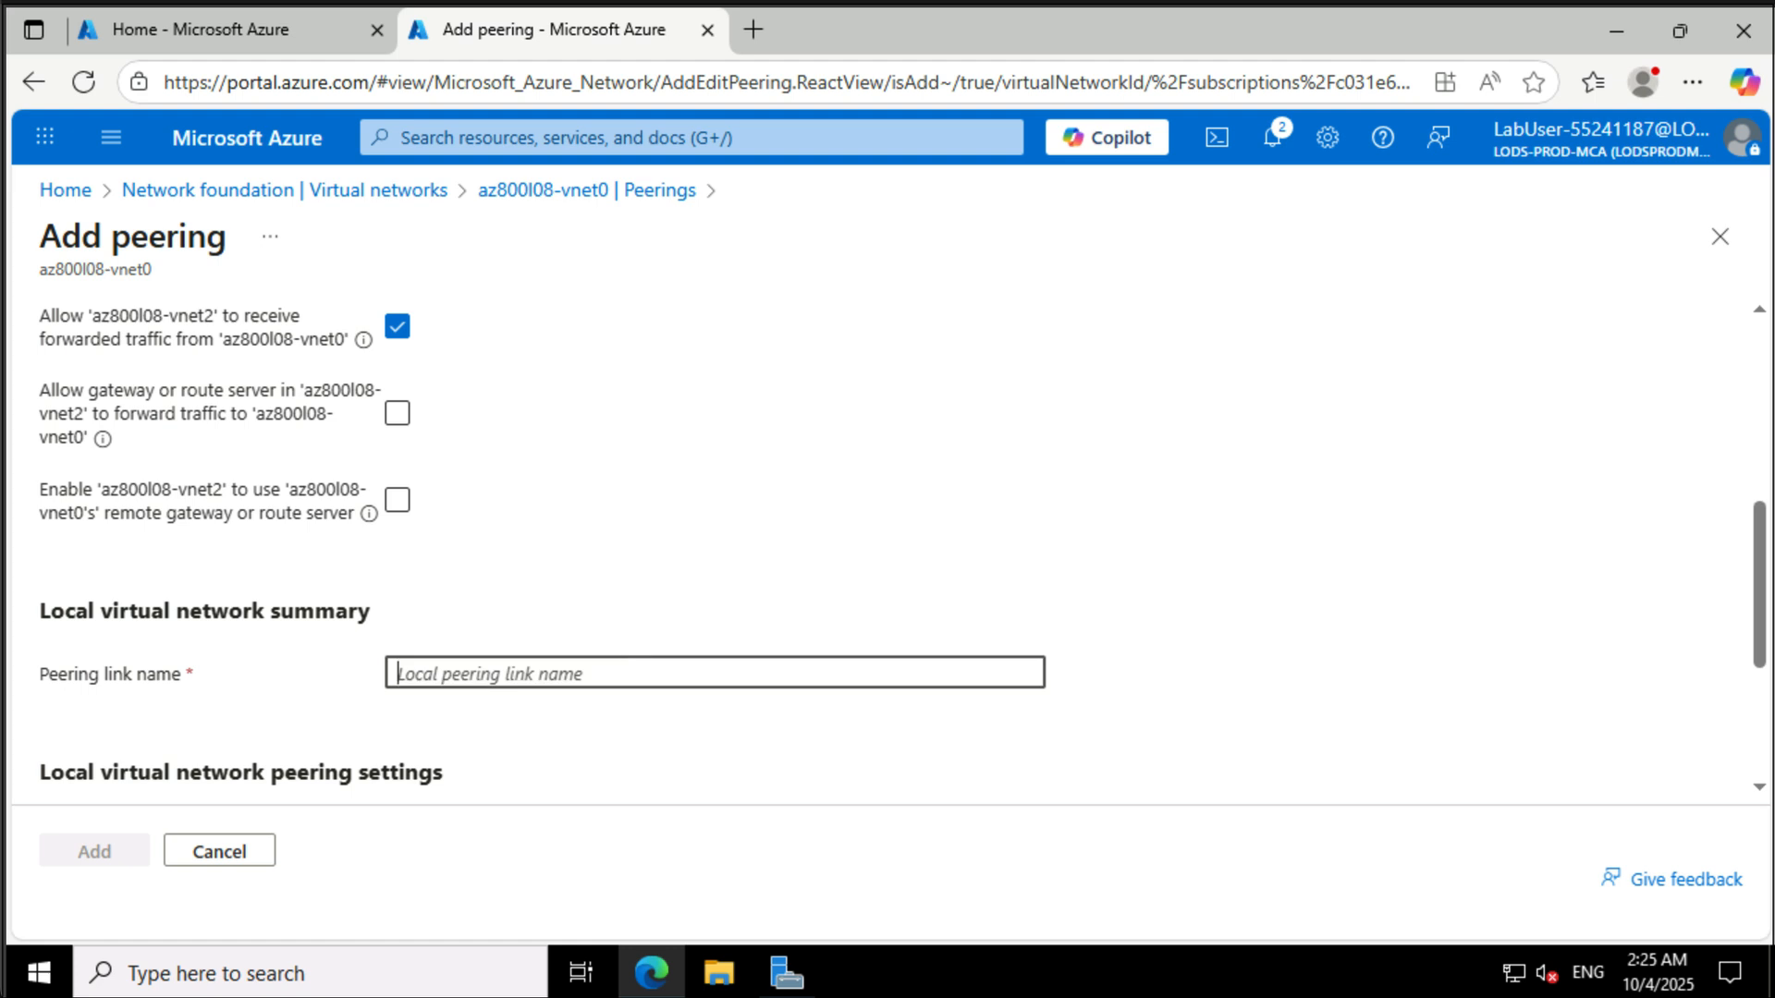
pyautogui.write('az800l08-vnet0_to_az800l08-vnet2')
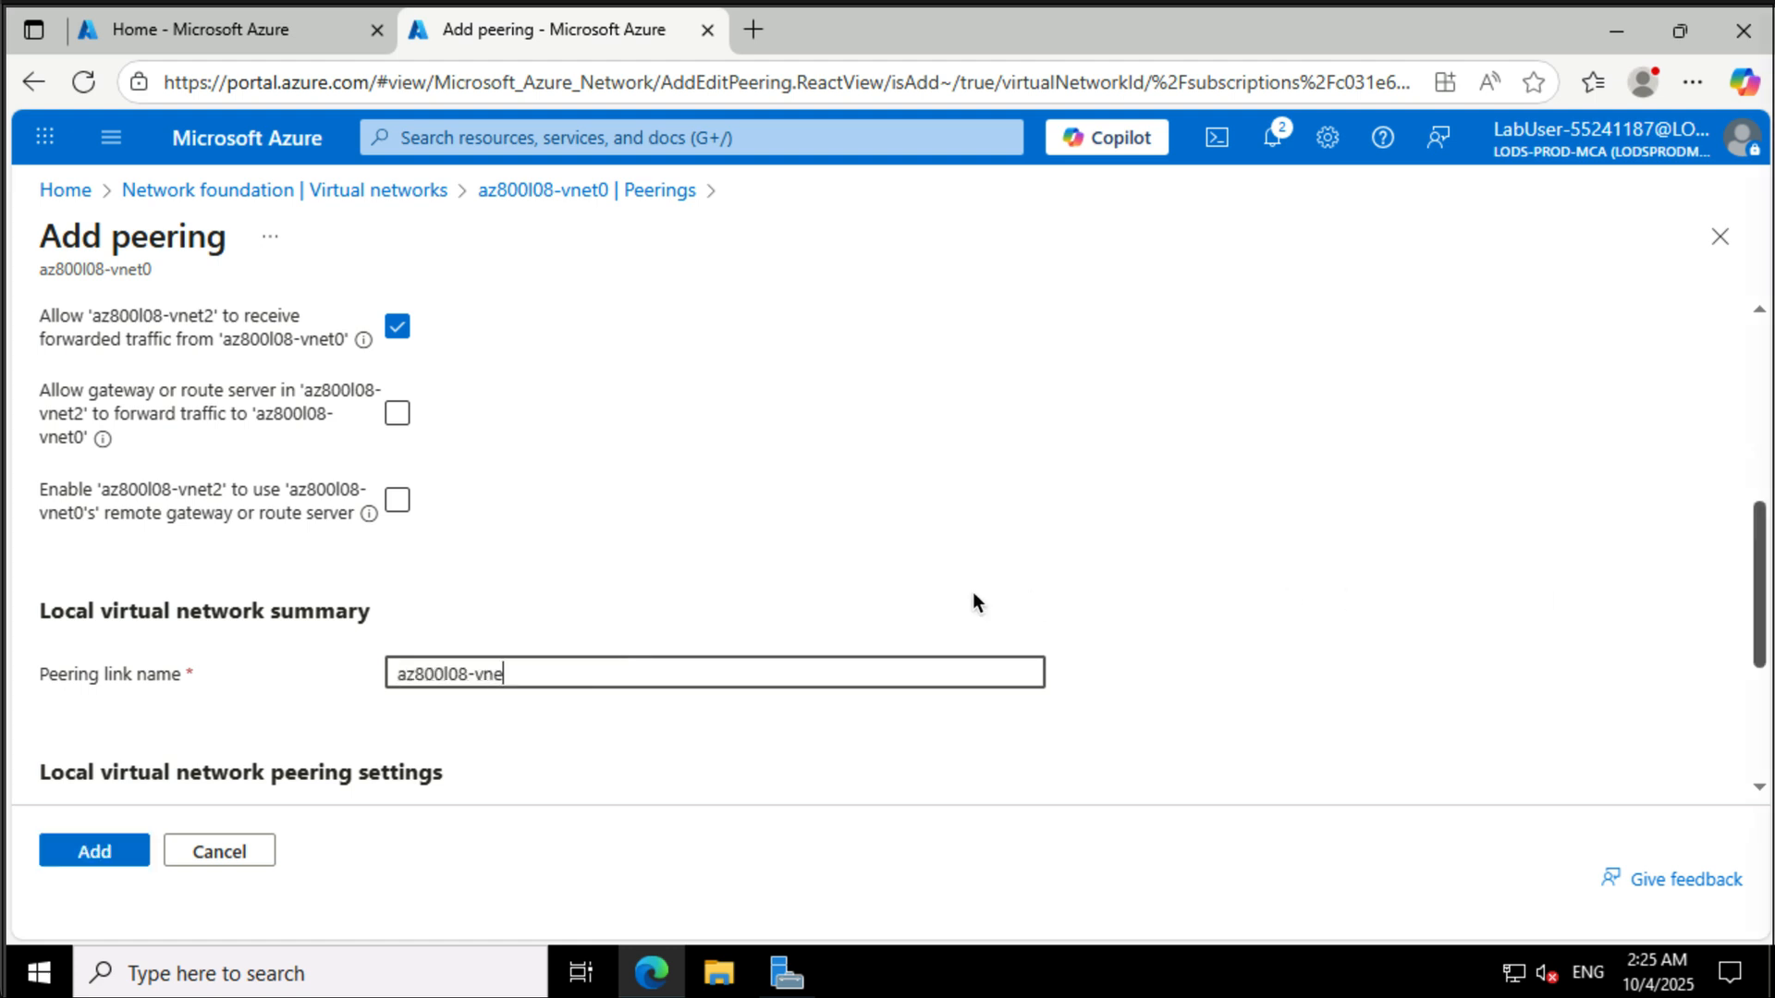
pyautogui.scroll(-3, 972, 591)
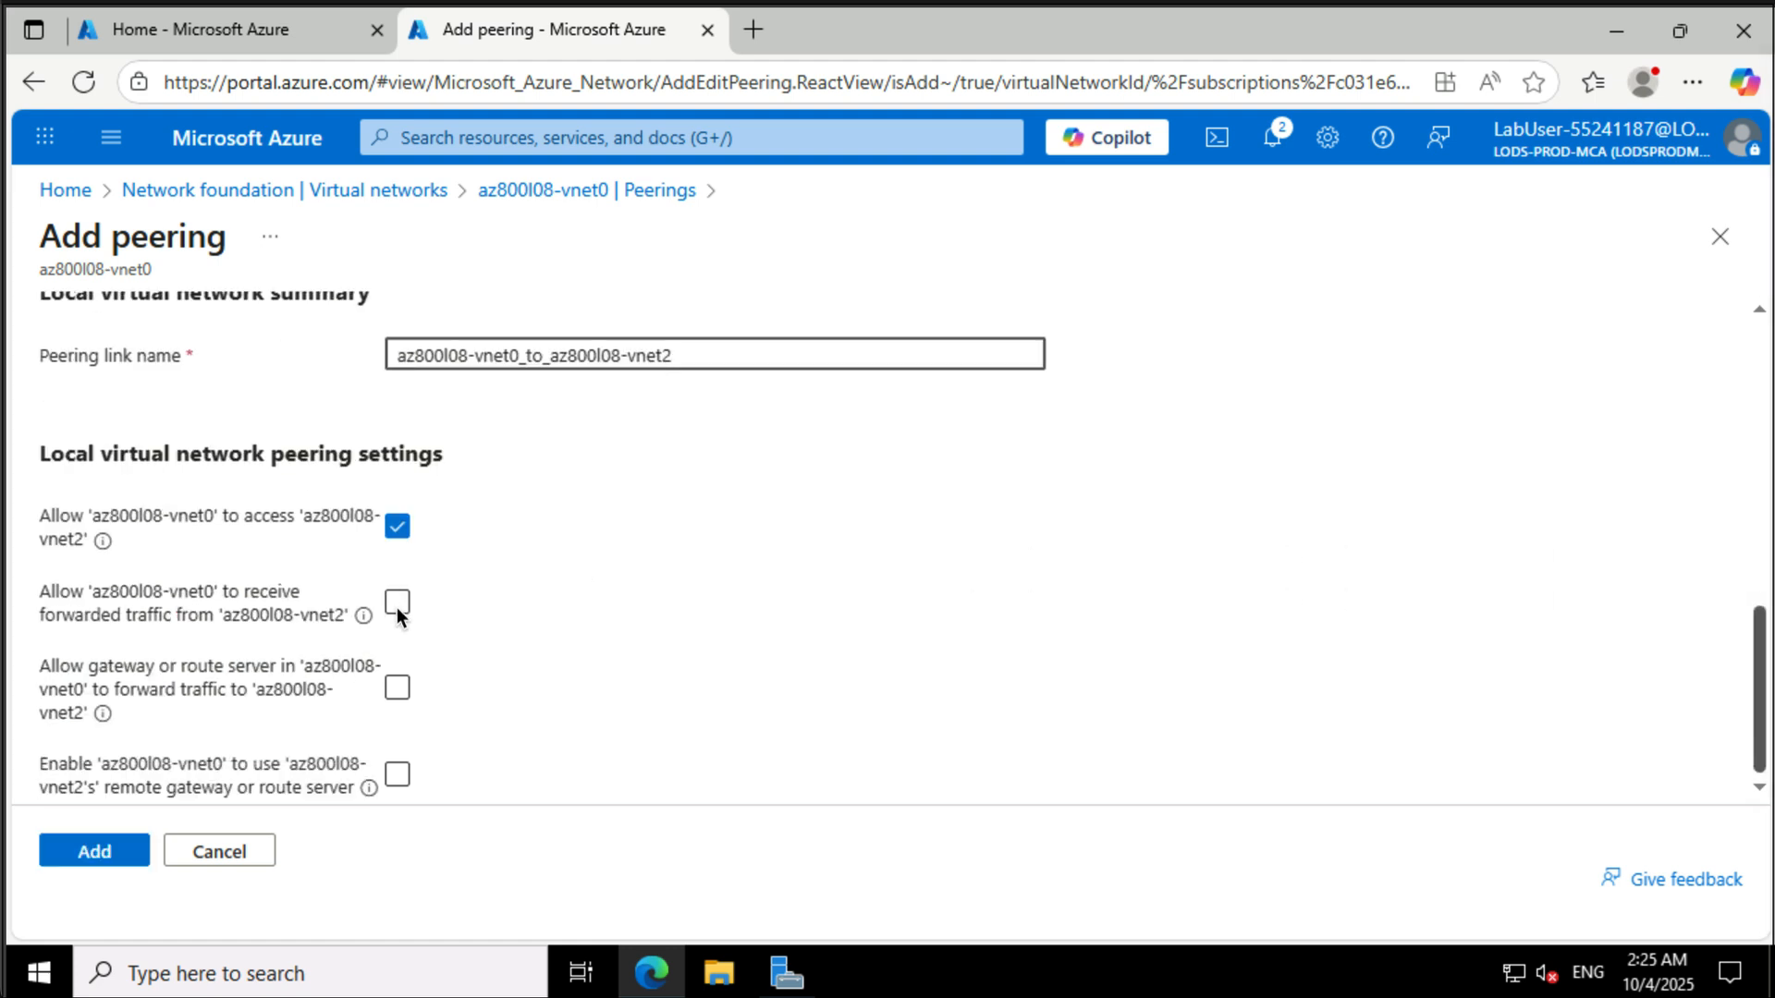
pyautogui.click(396, 603)
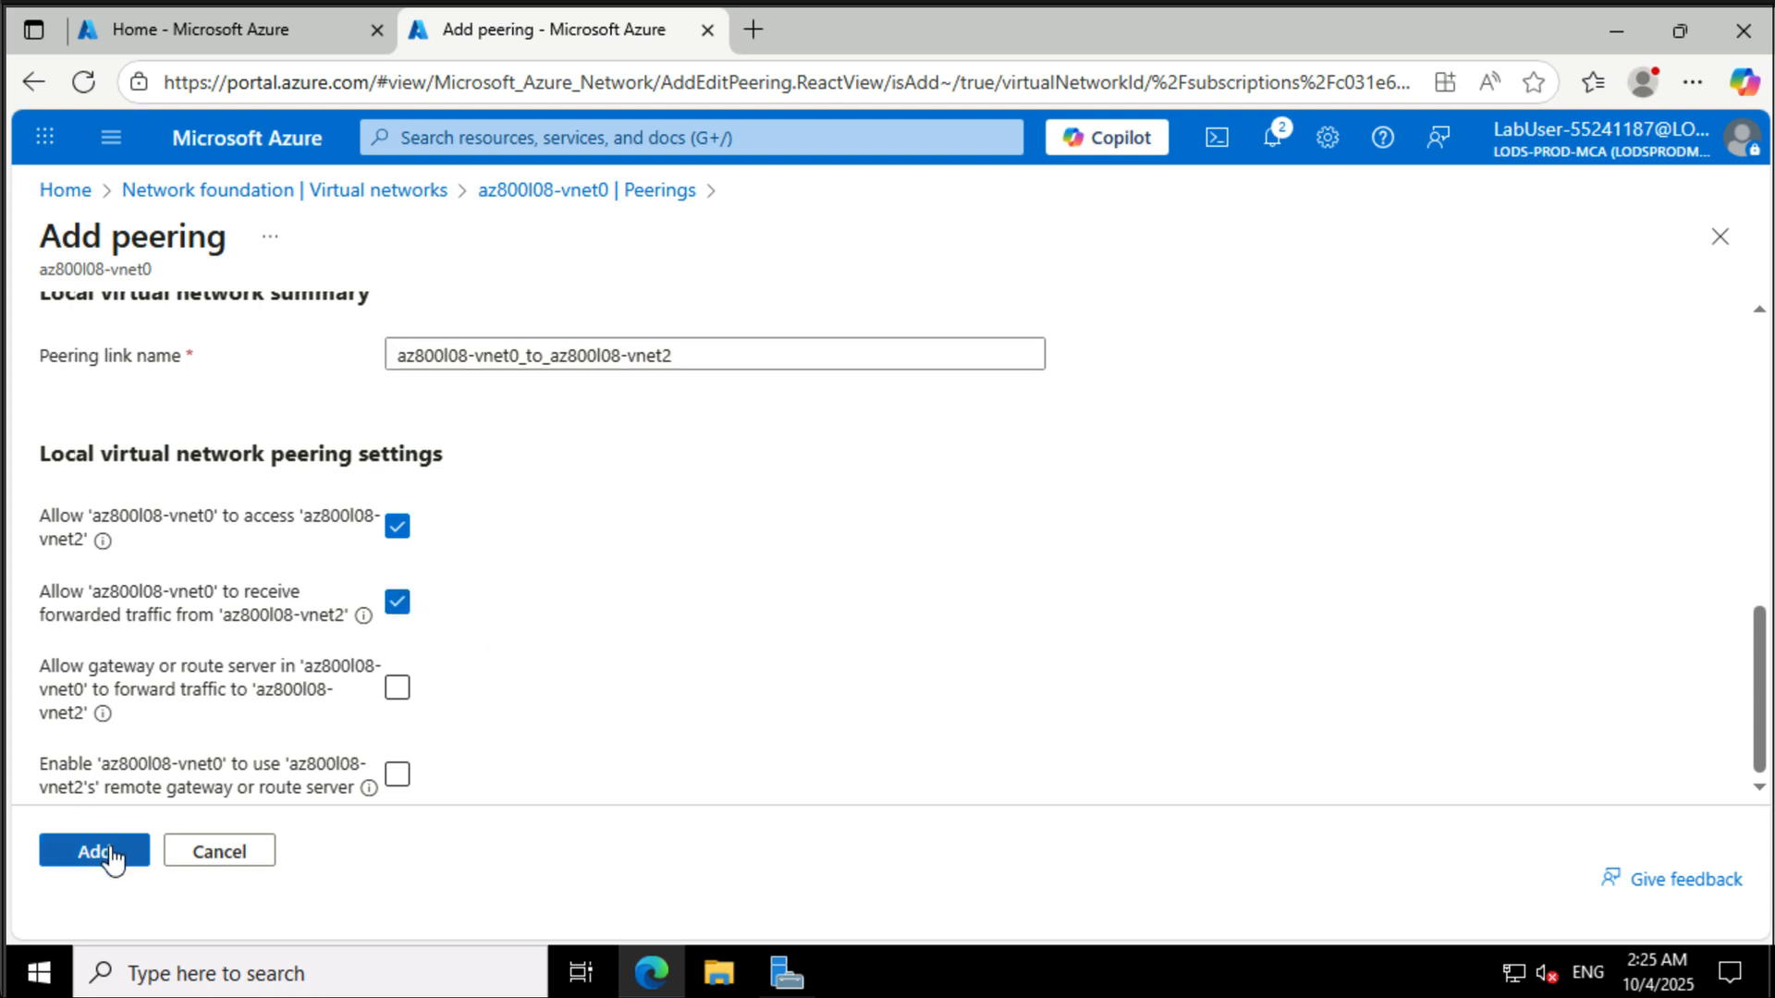
pyautogui.click(82, 855)
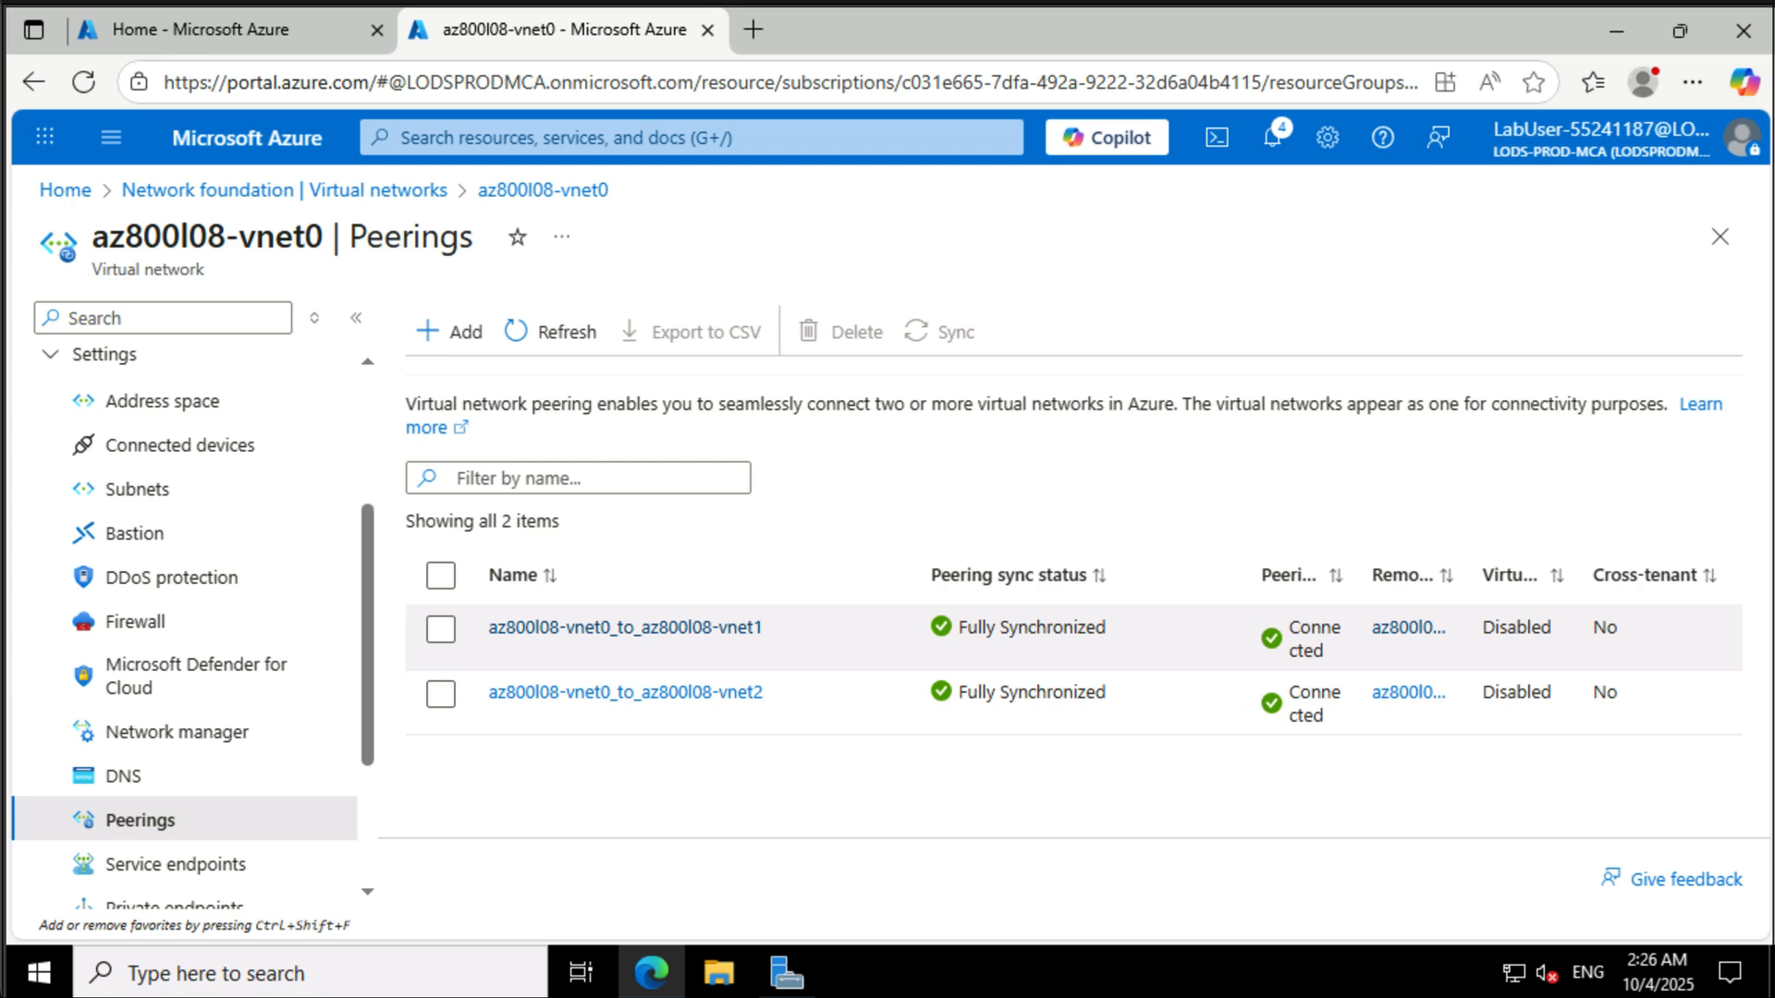
# - Search for Network Watcher and open its Connection troubleshoot tool under Network diagnostic tools
pyautogui.click(588, 137)
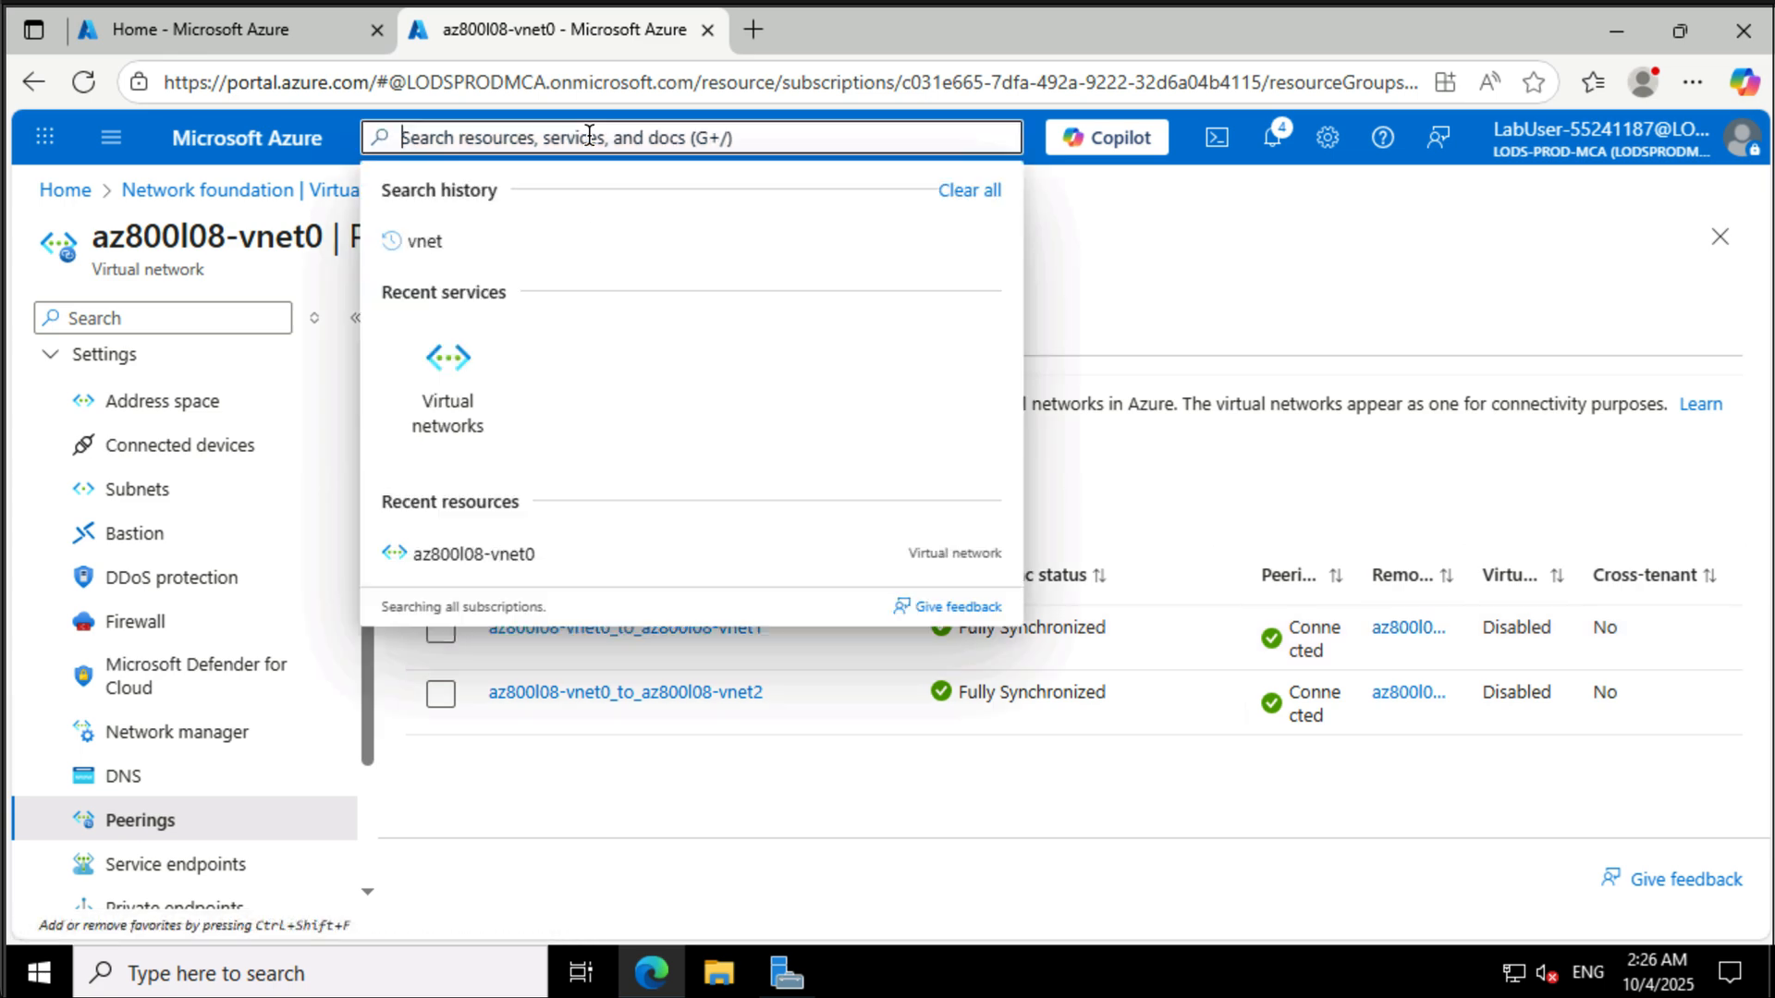
pyautogui.write('network')
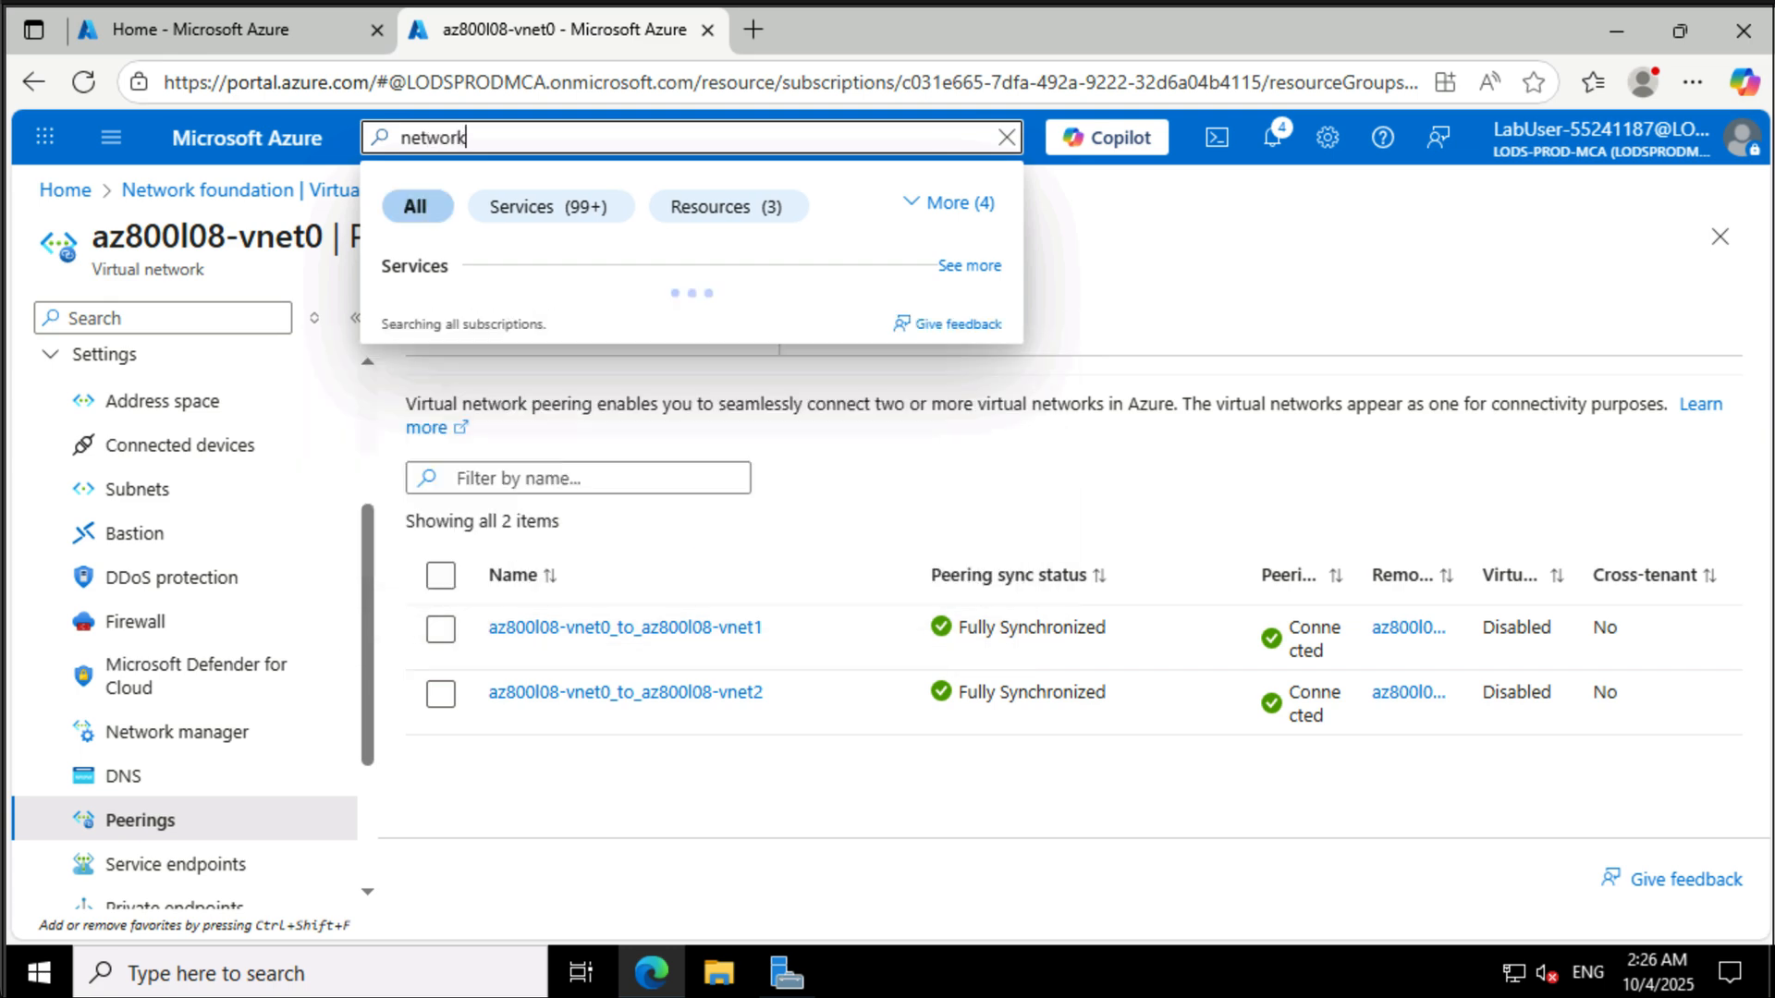
pyautogui.write(' wat')
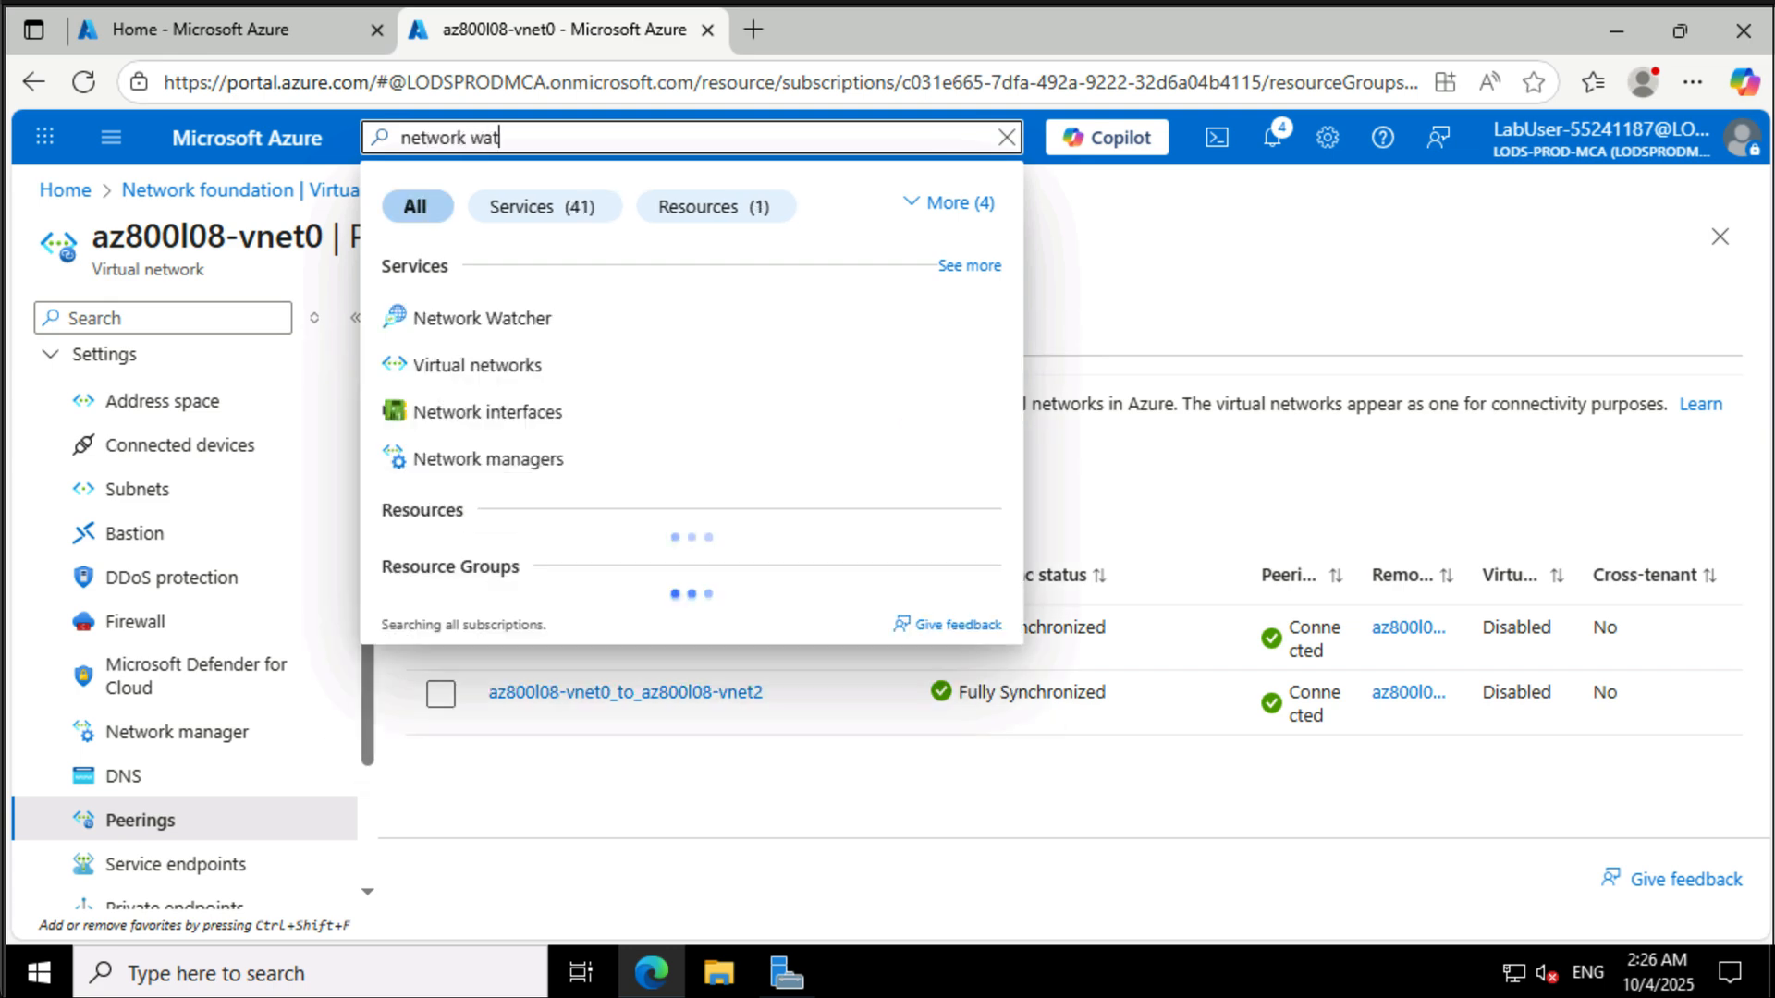
pyautogui.click(531, 319)
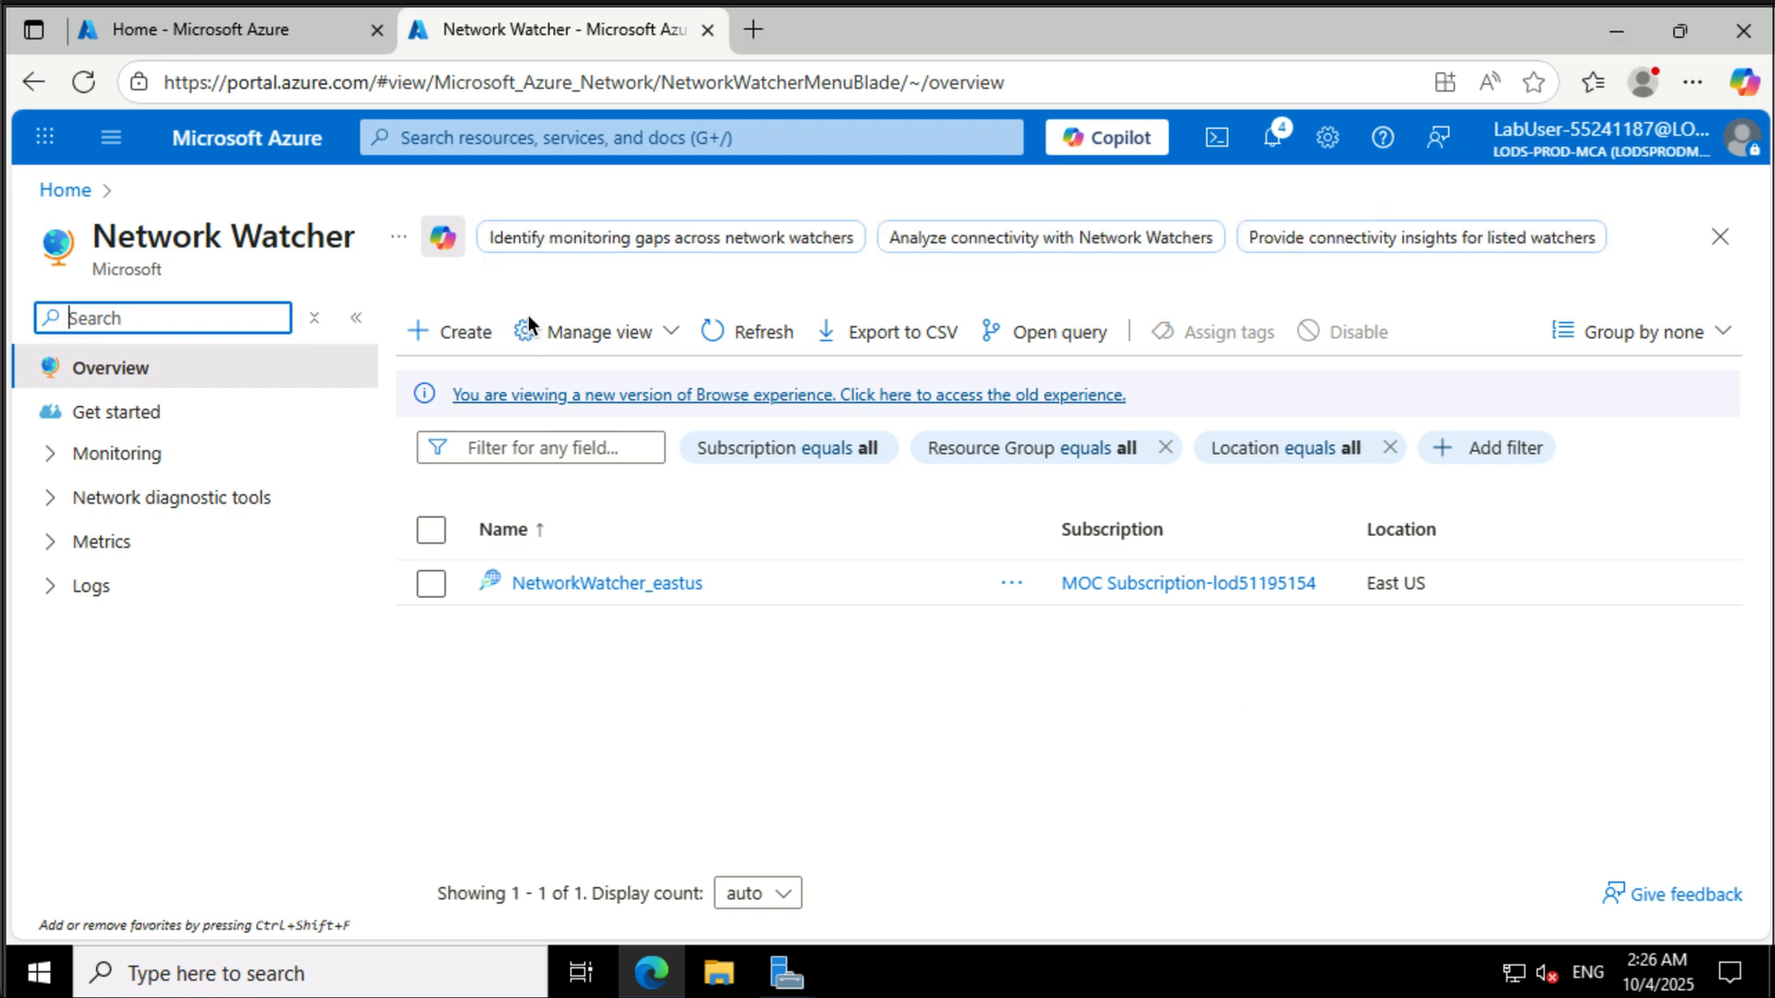
pyautogui.click(130, 499)
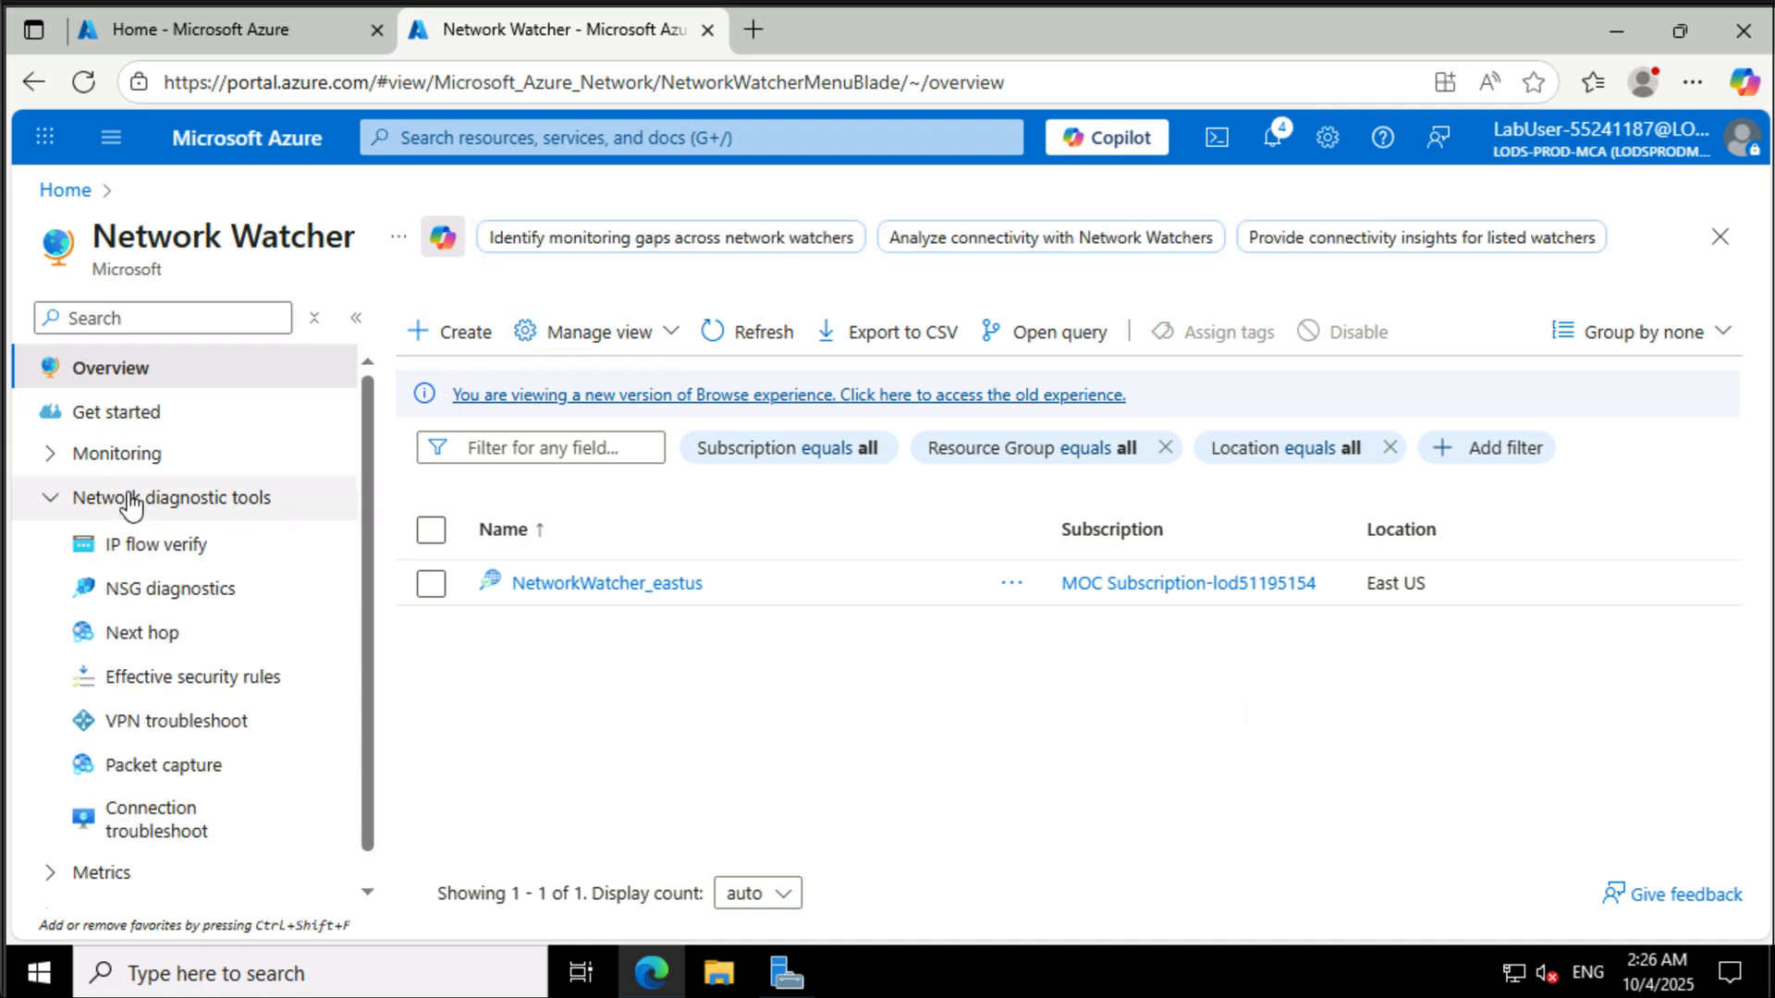
pyautogui.click(139, 825)
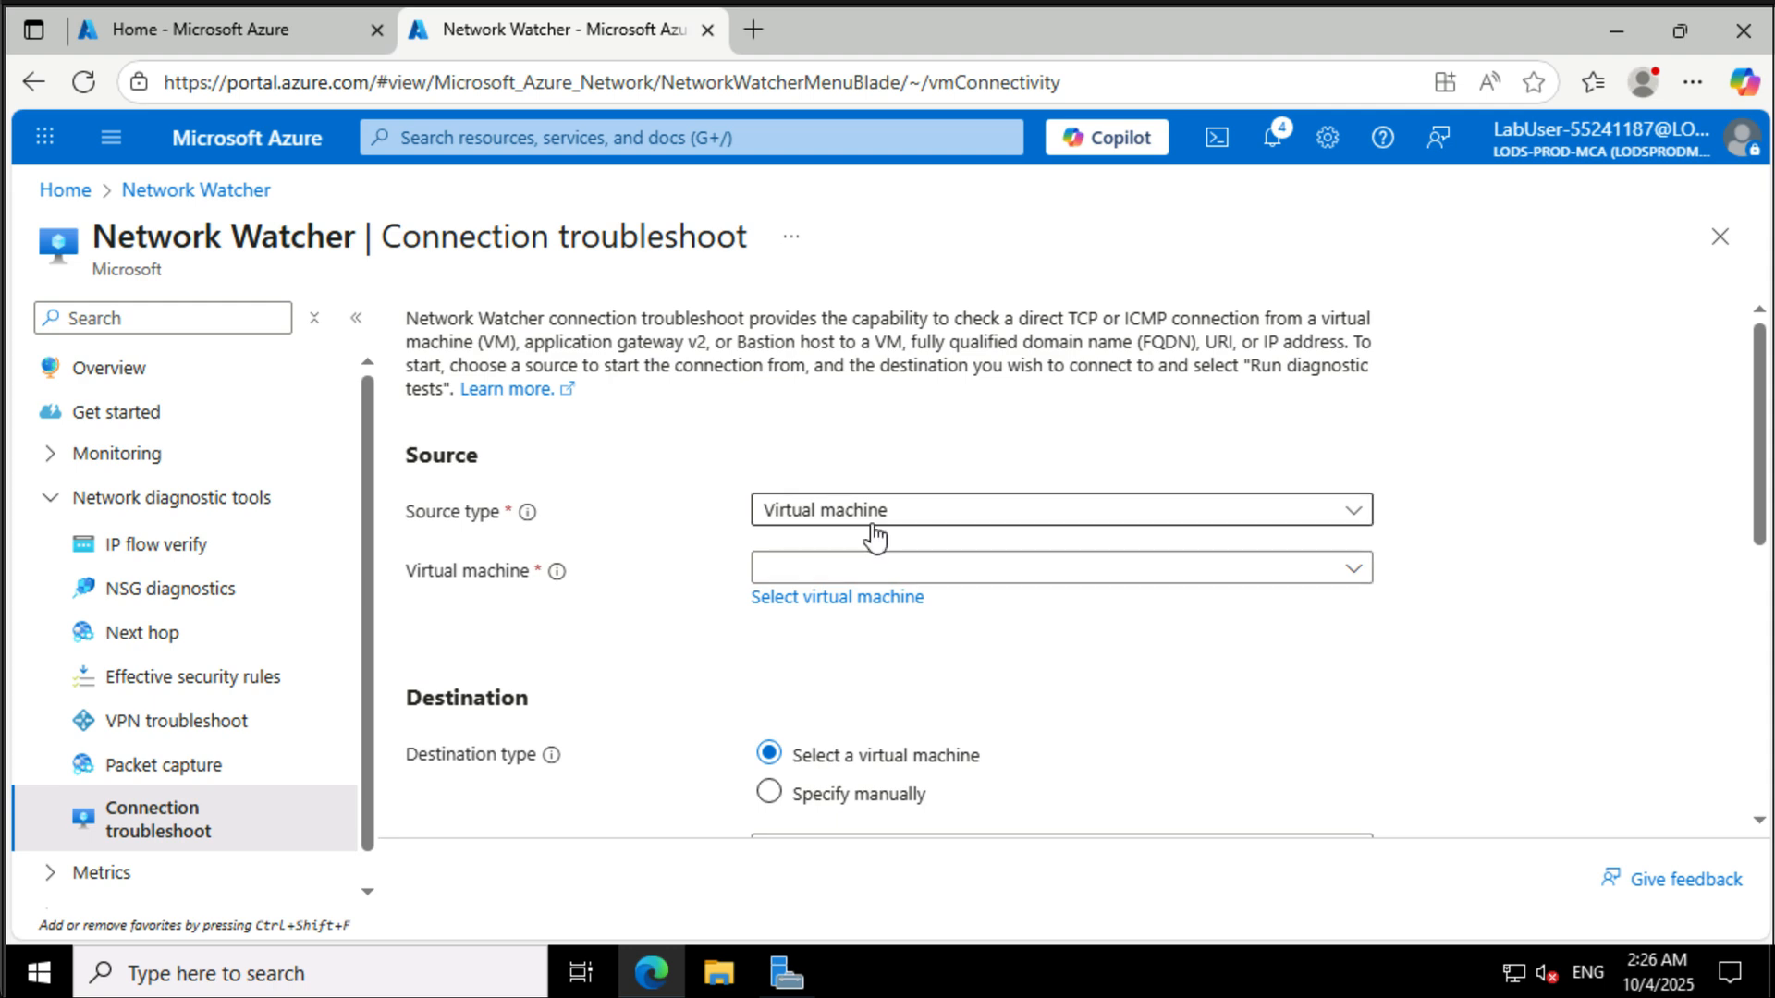
# - Set the source virtual machine to az800l08-vm0 and manually specify destination IP address 10.81.0.4
pyautogui.click(885, 560)
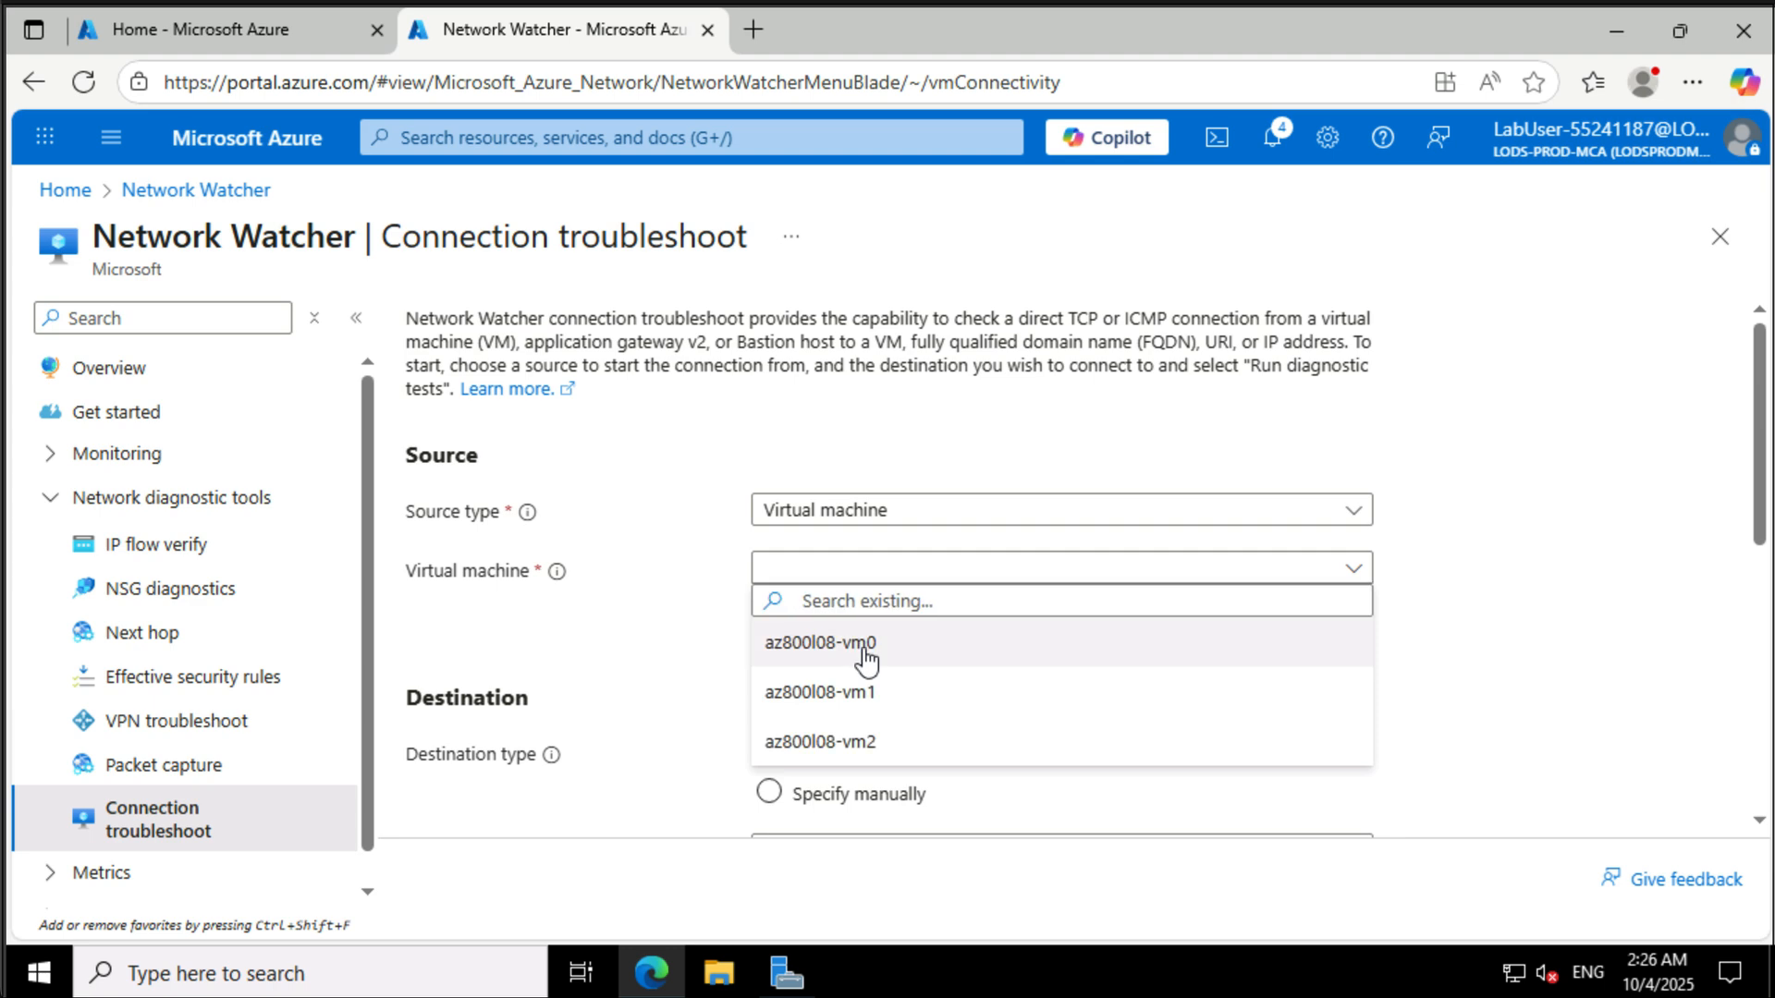
pyautogui.click(864, 644)
pyautogui.scroll(-1, 885, 717)
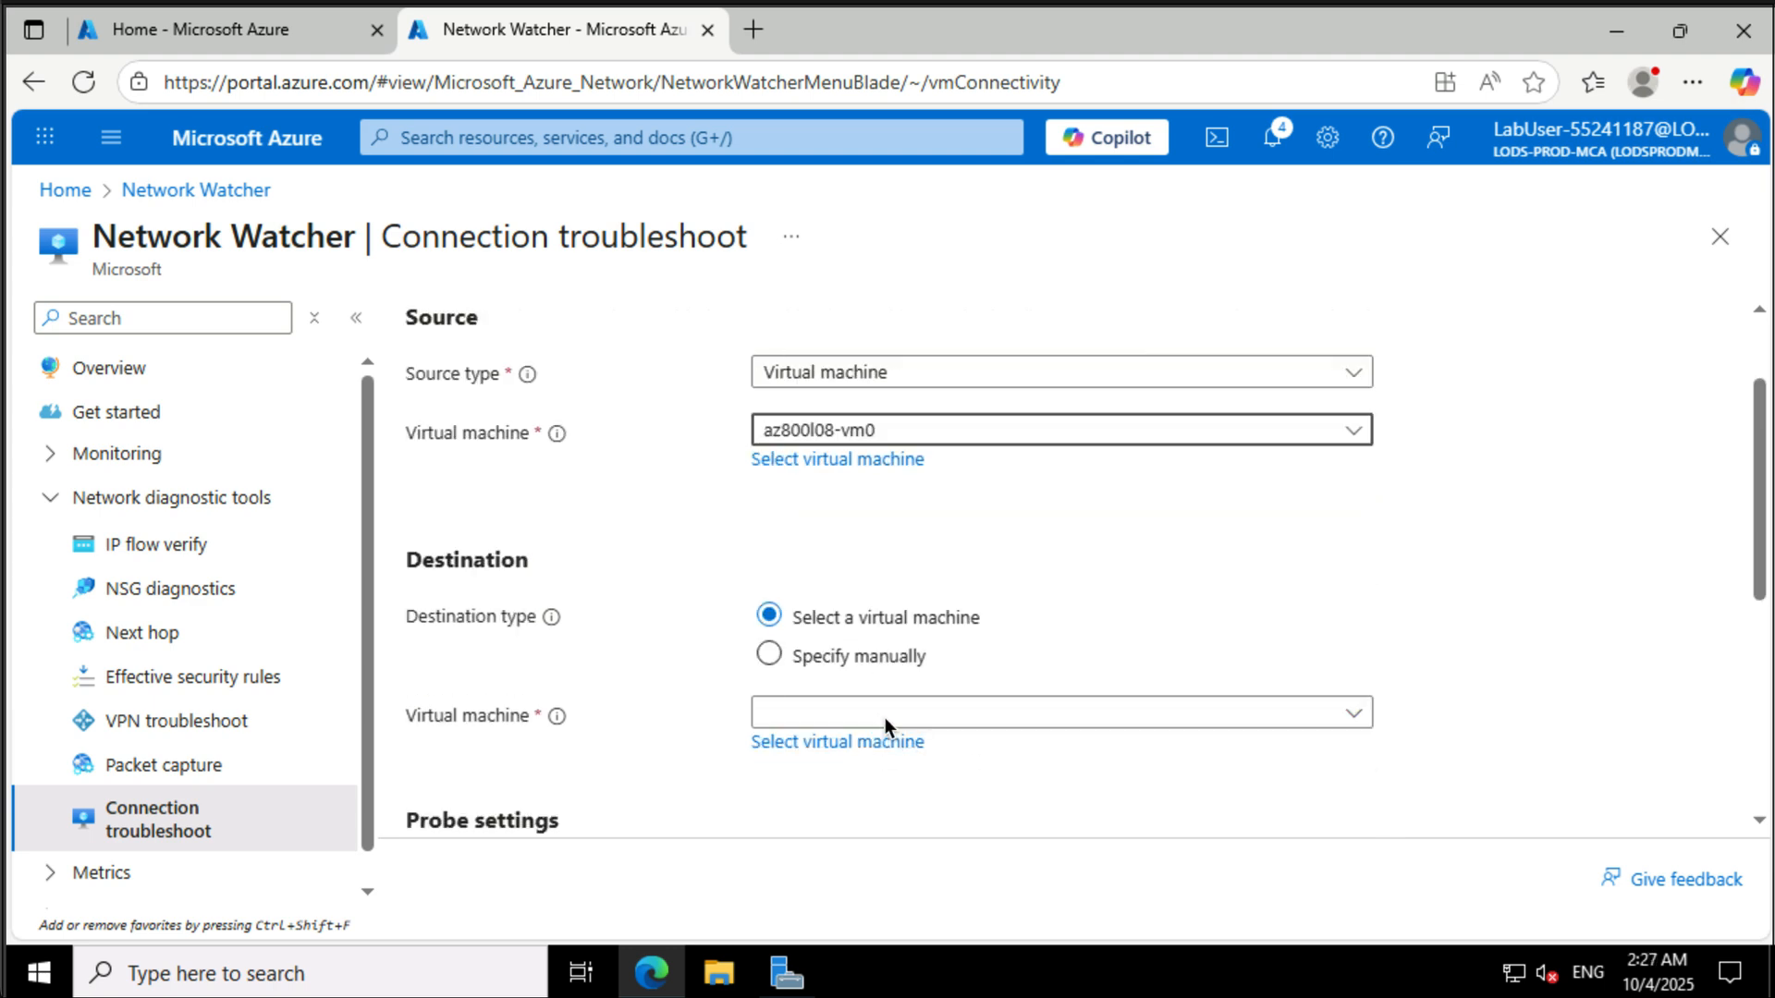
pyautogui.click(770, 656)
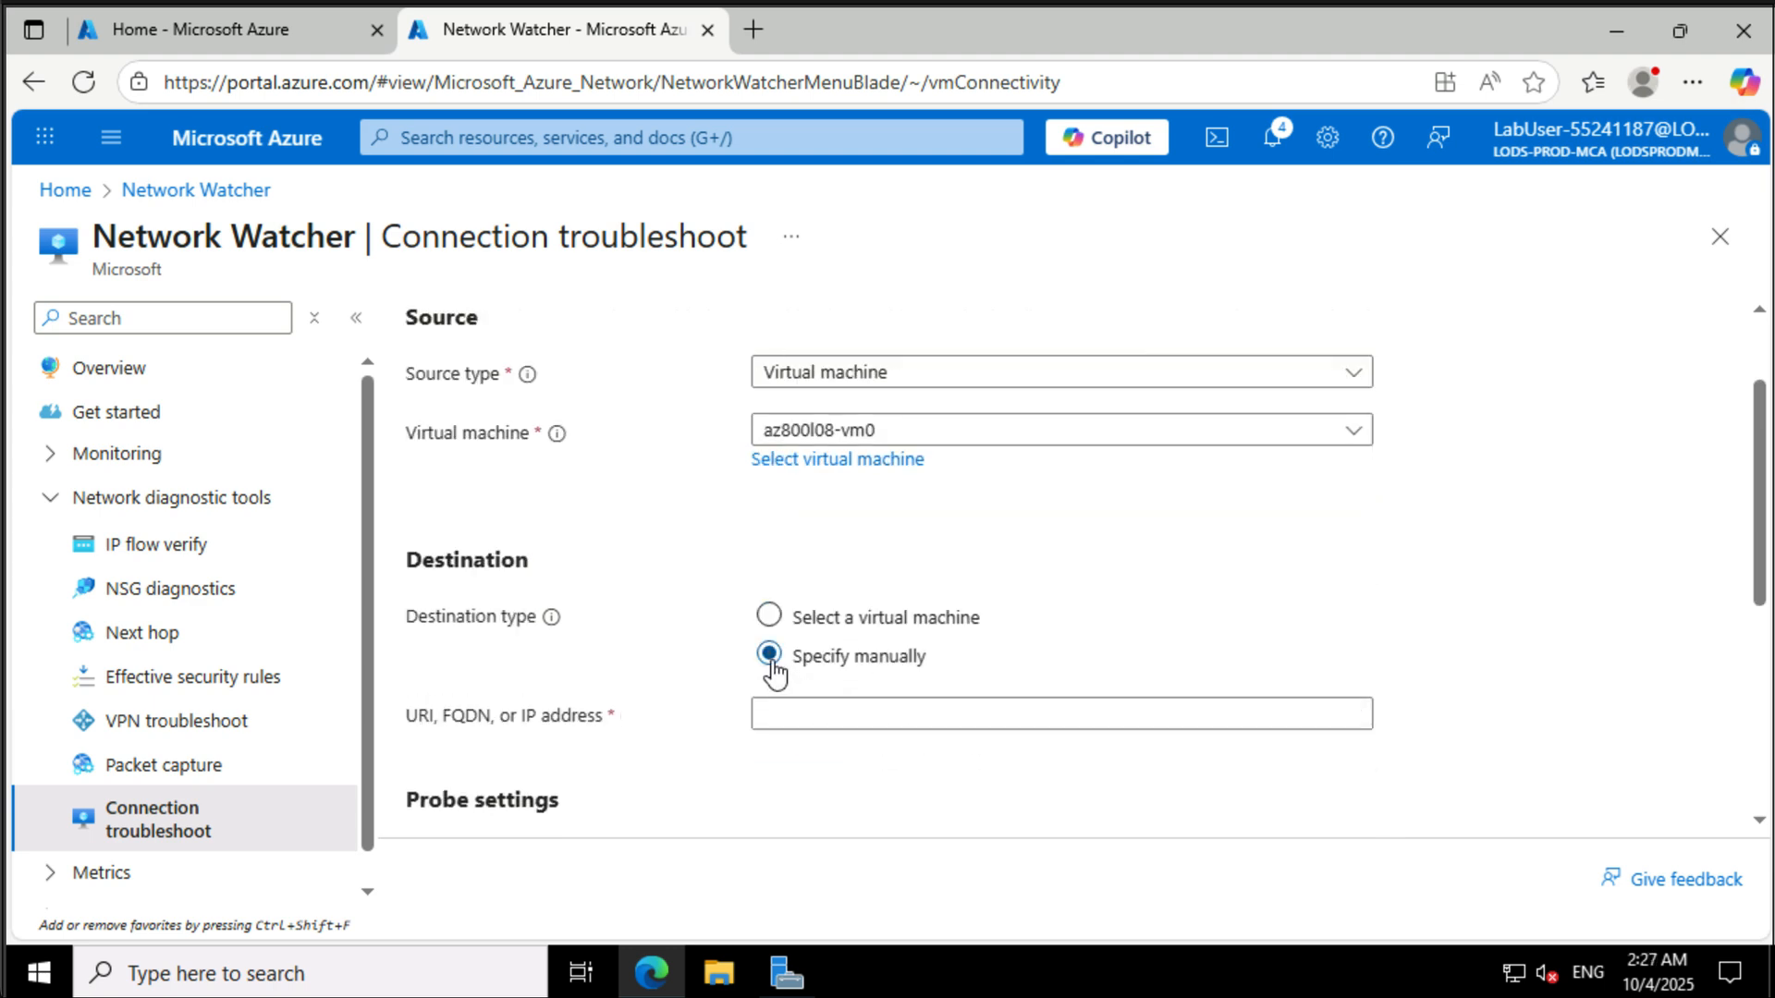
pyautogui.click(819, 716)
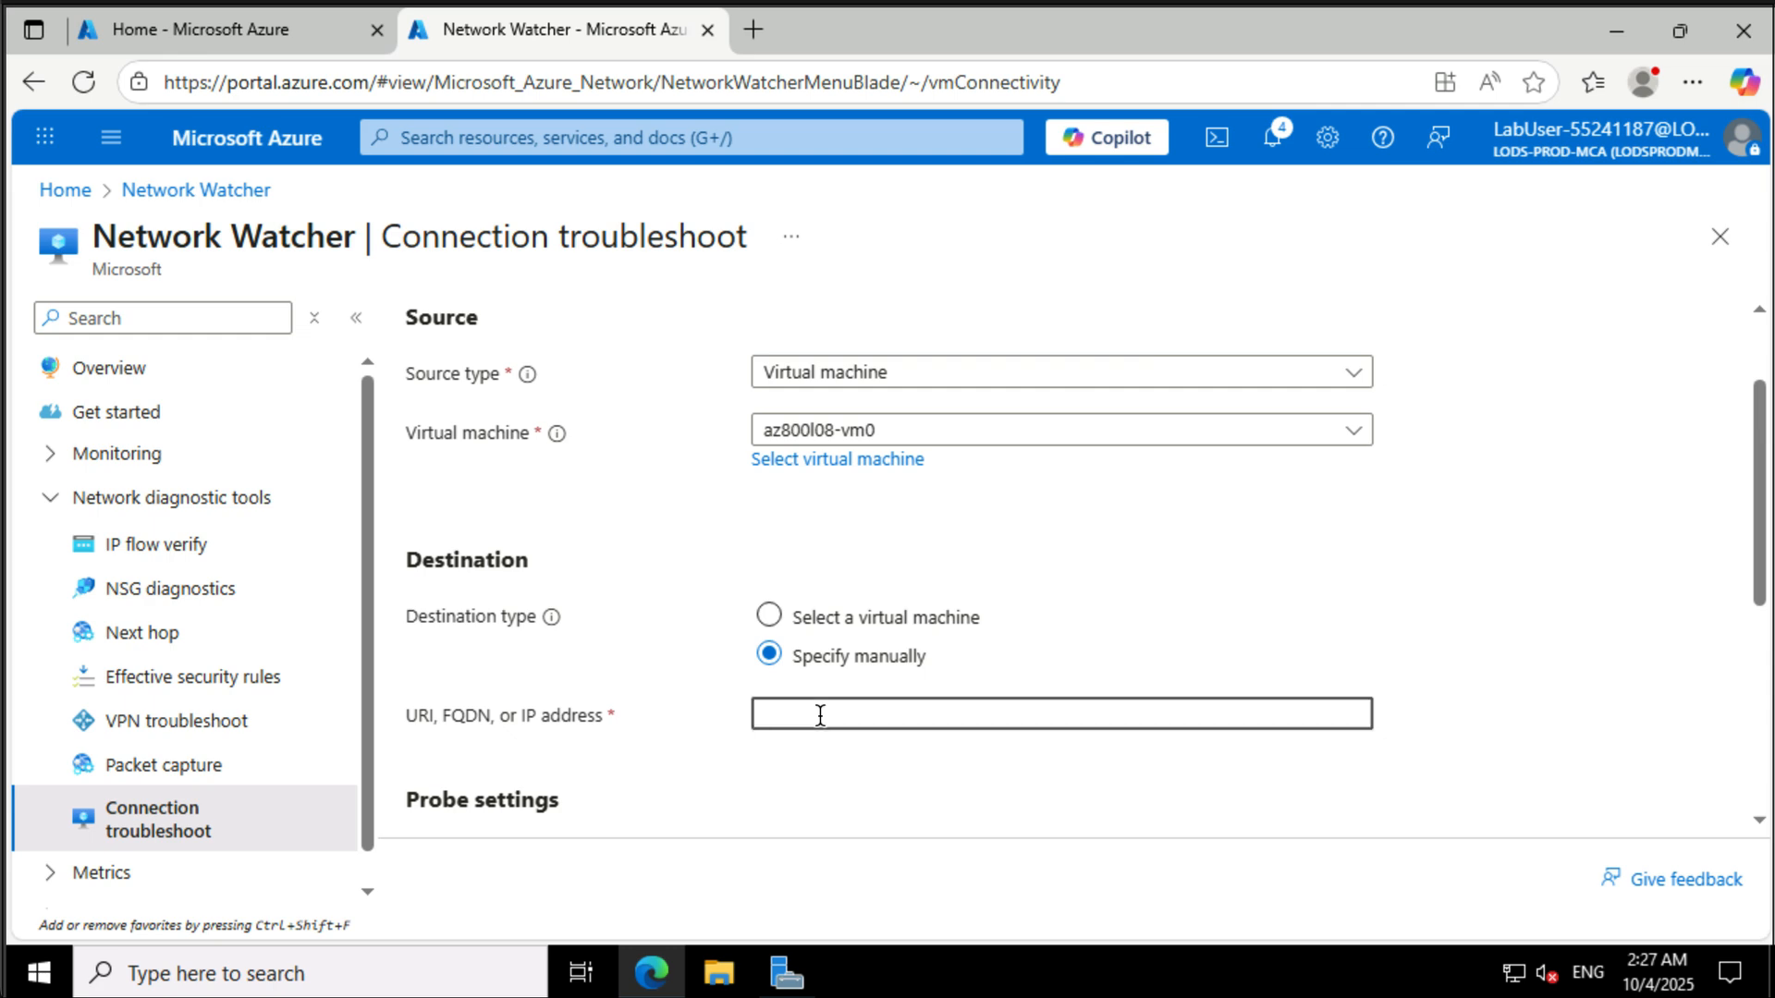
pyautogui.write('10')
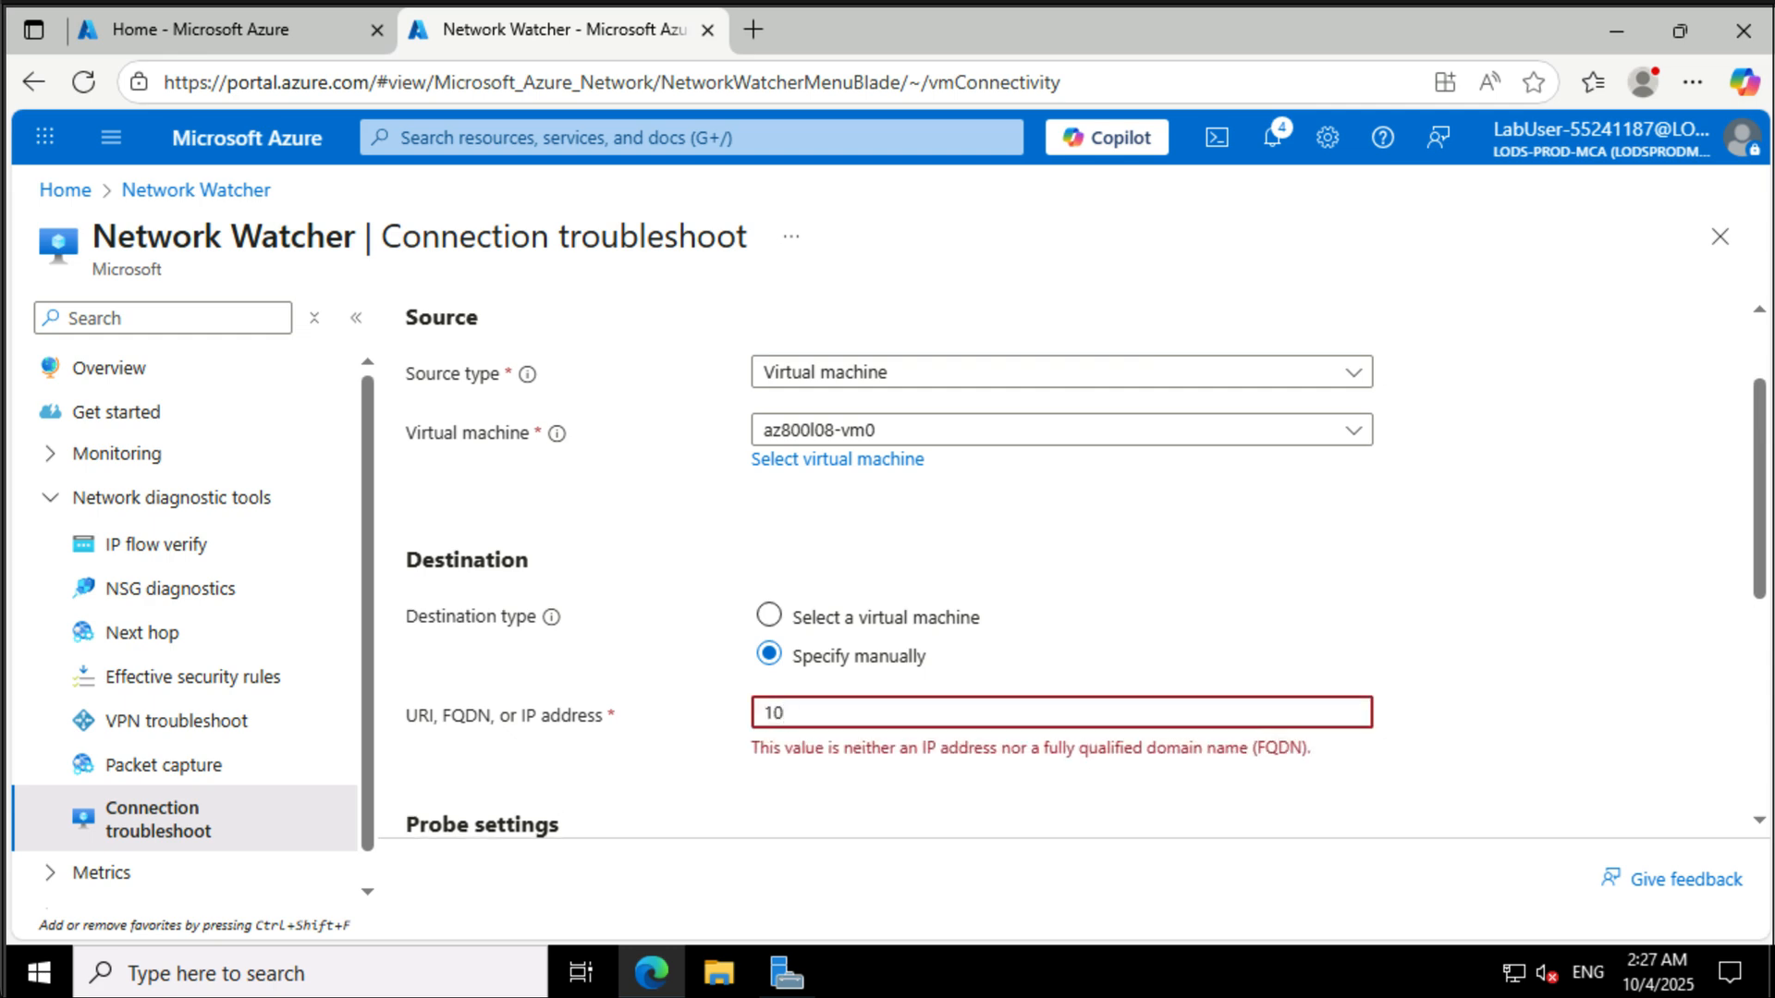
pyautogui.write('.81.0.4')
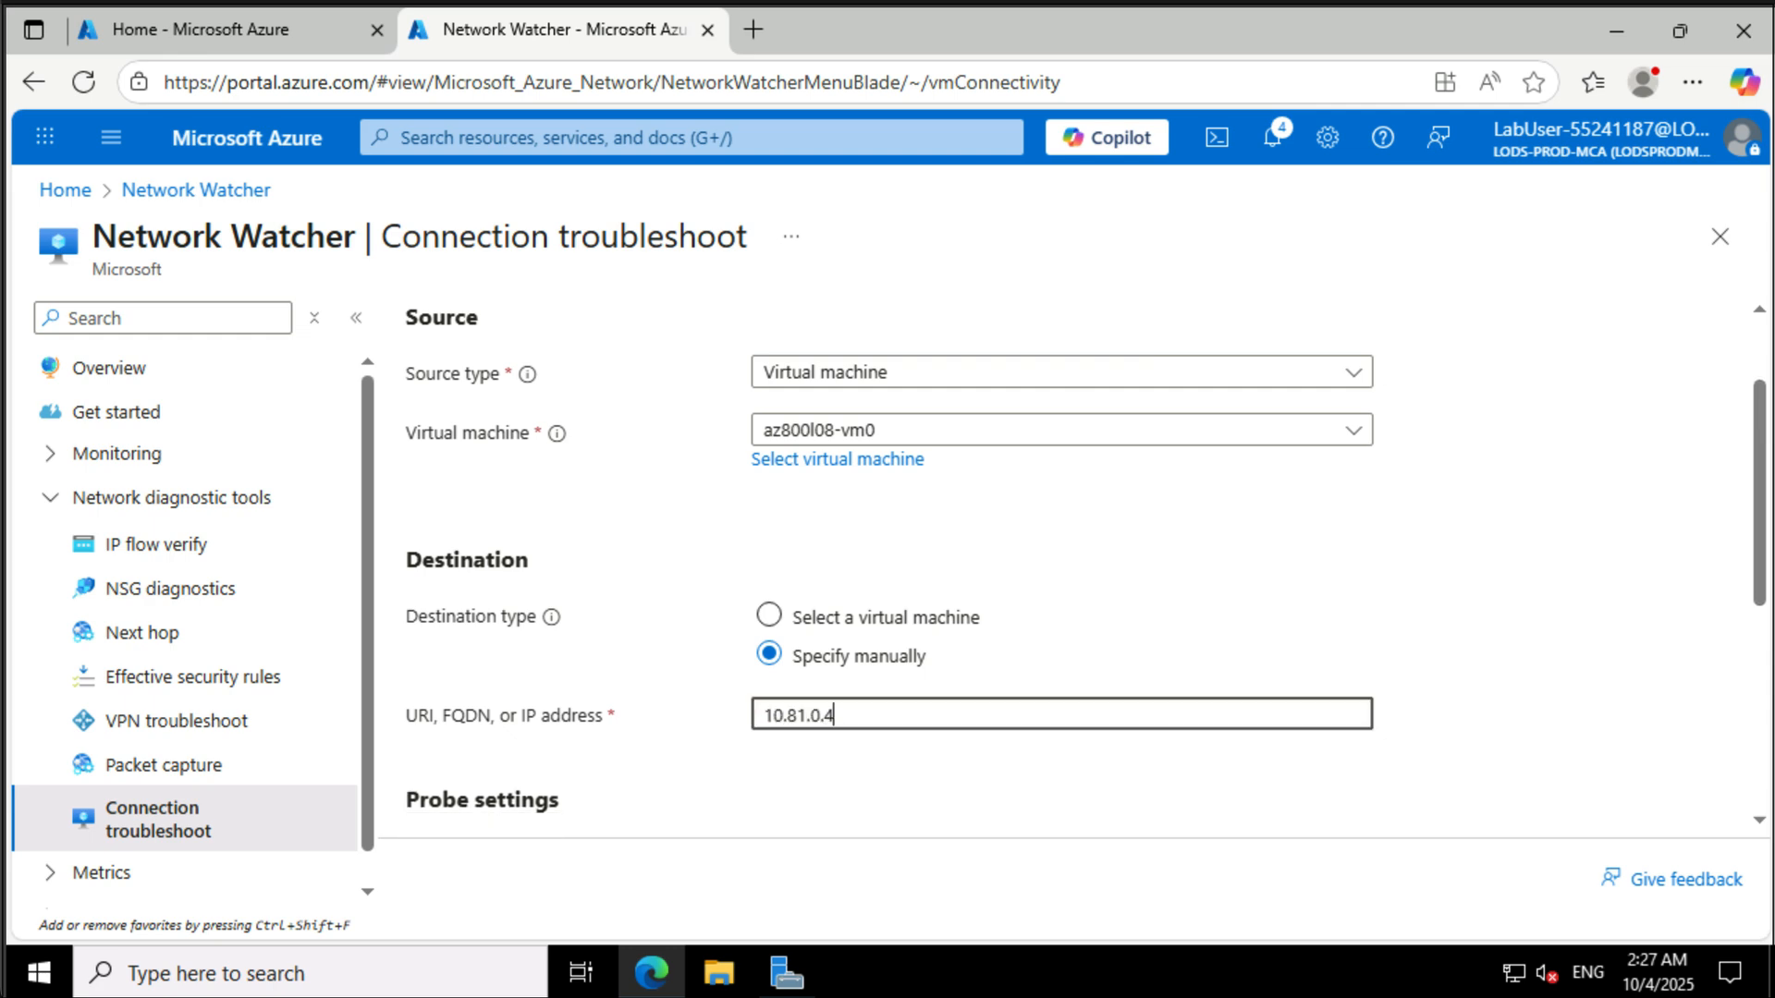
# - Set destination port 3389, limit diagnostic tests to Connectivity only, run the diagnostic tests, and review the results
pyautogui.scroll(-3, 836, 636)
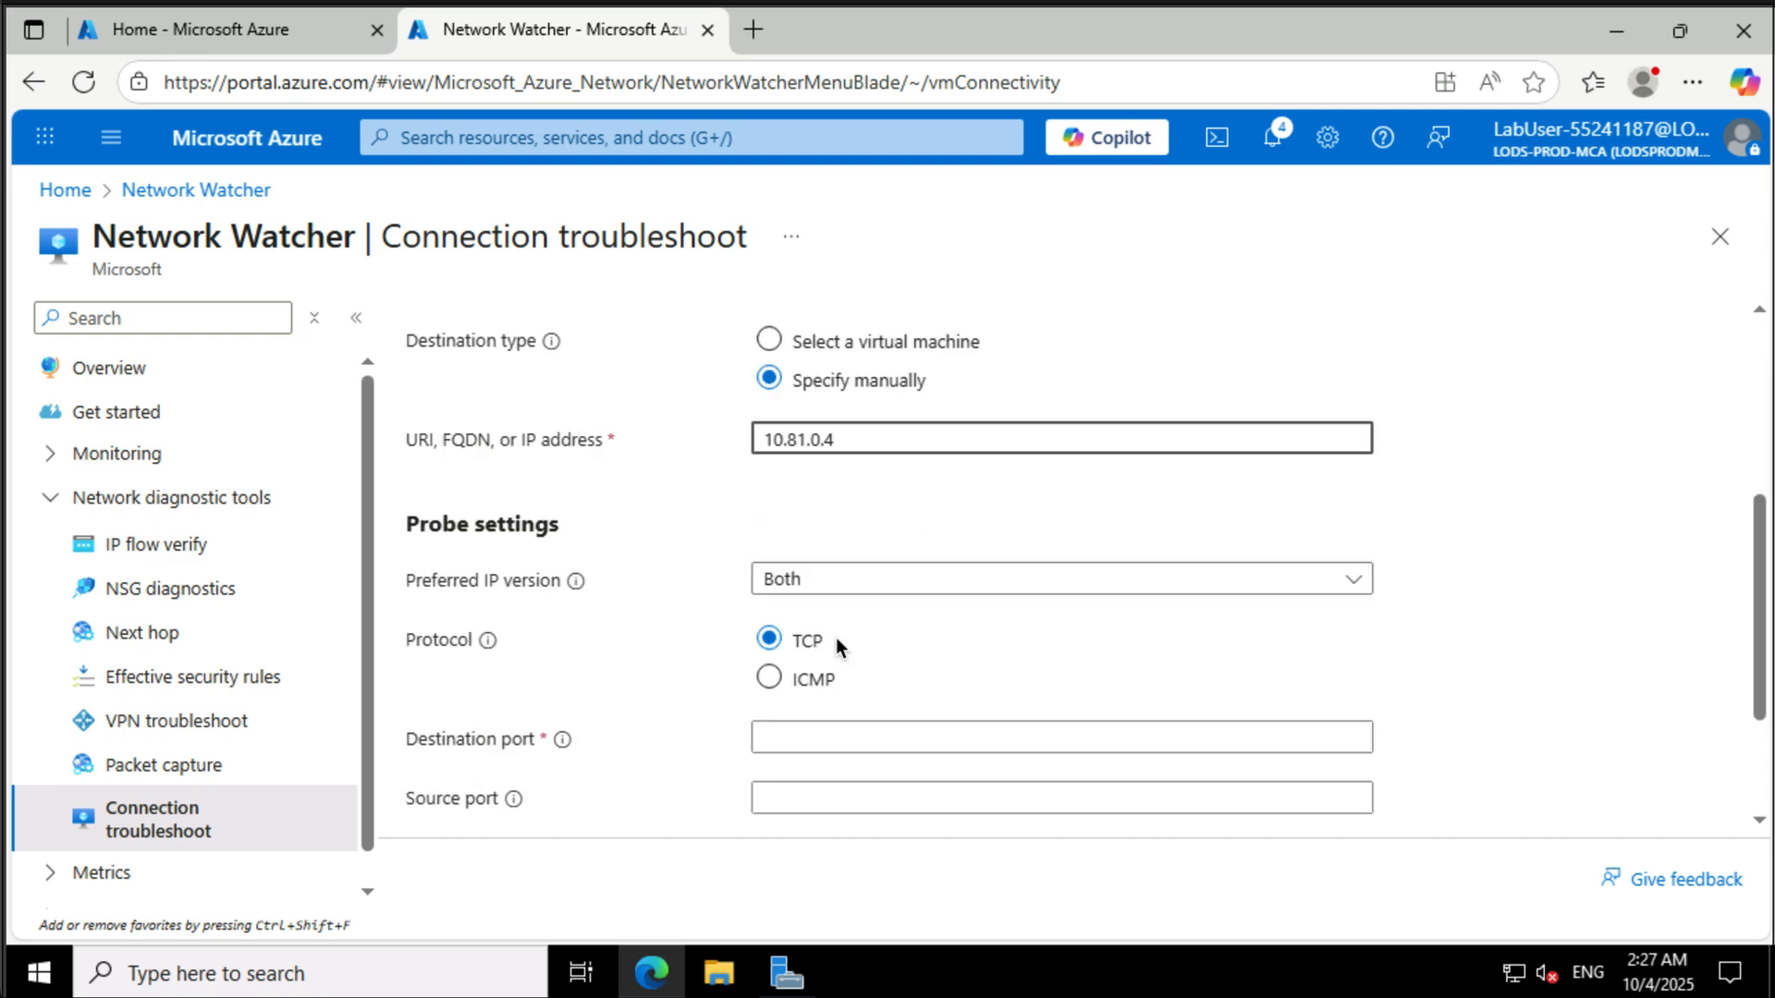
pyautogui.scroll(-2, 793, 725)
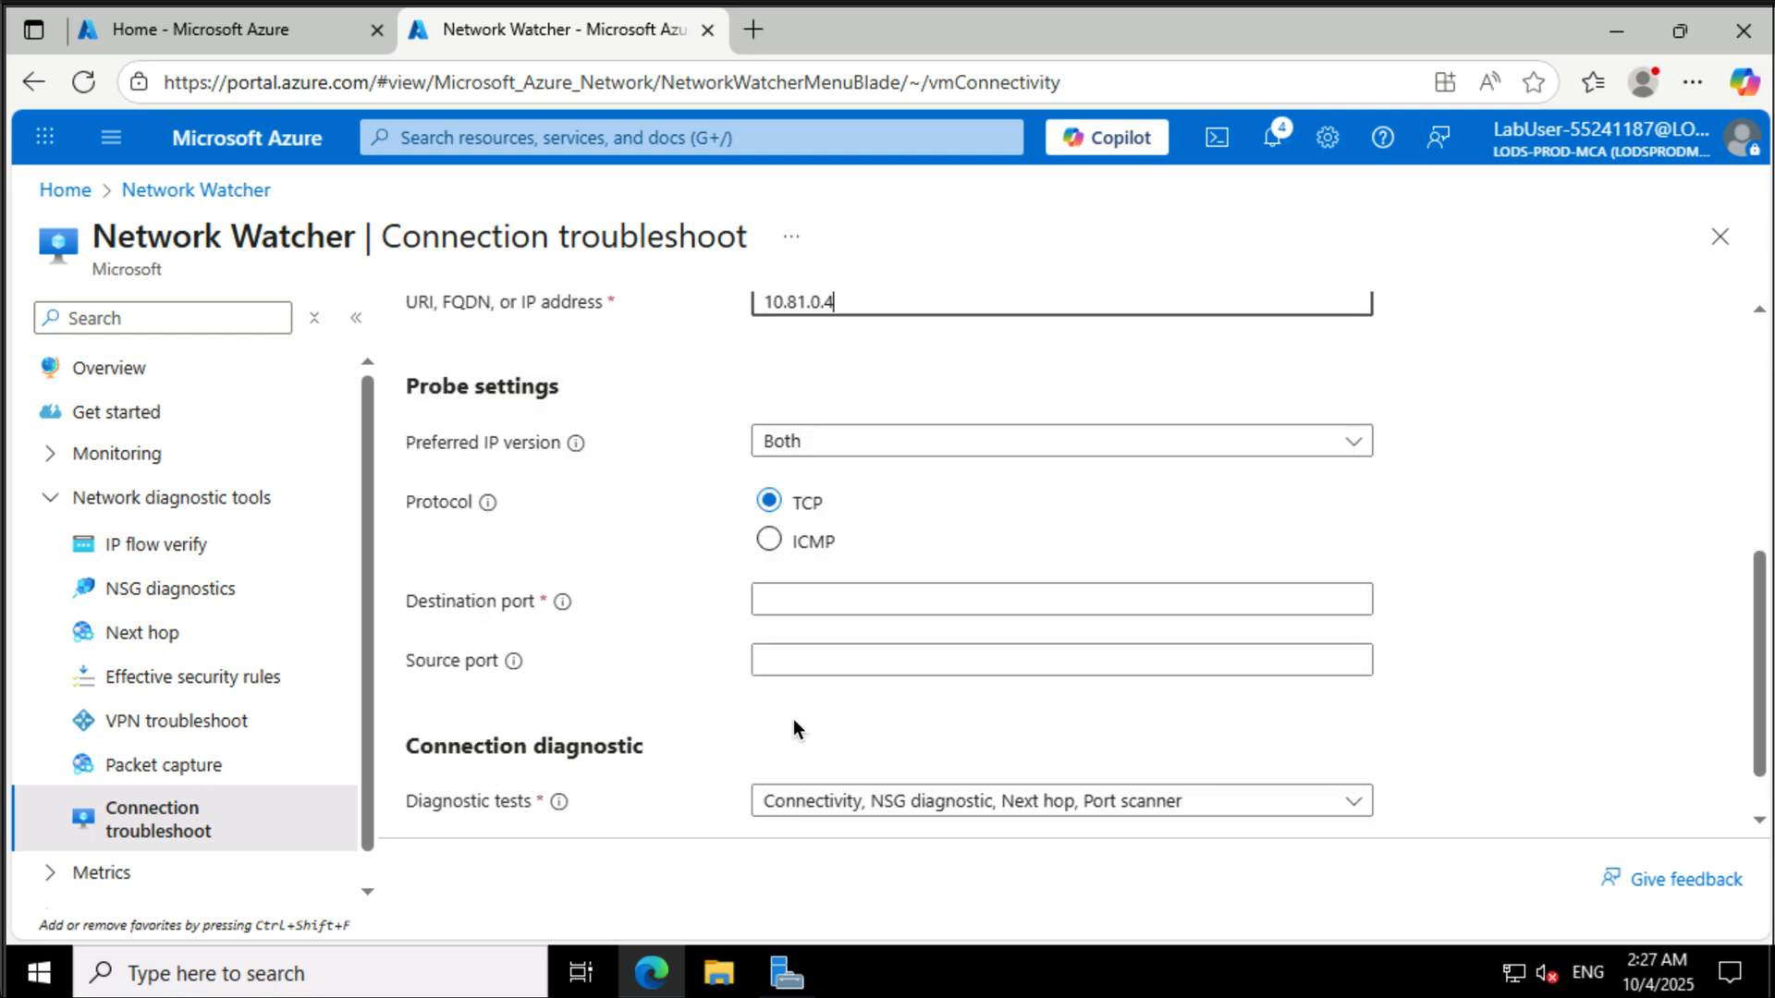
pyautogui.click(836, 596)
pyautogui.write('3389')
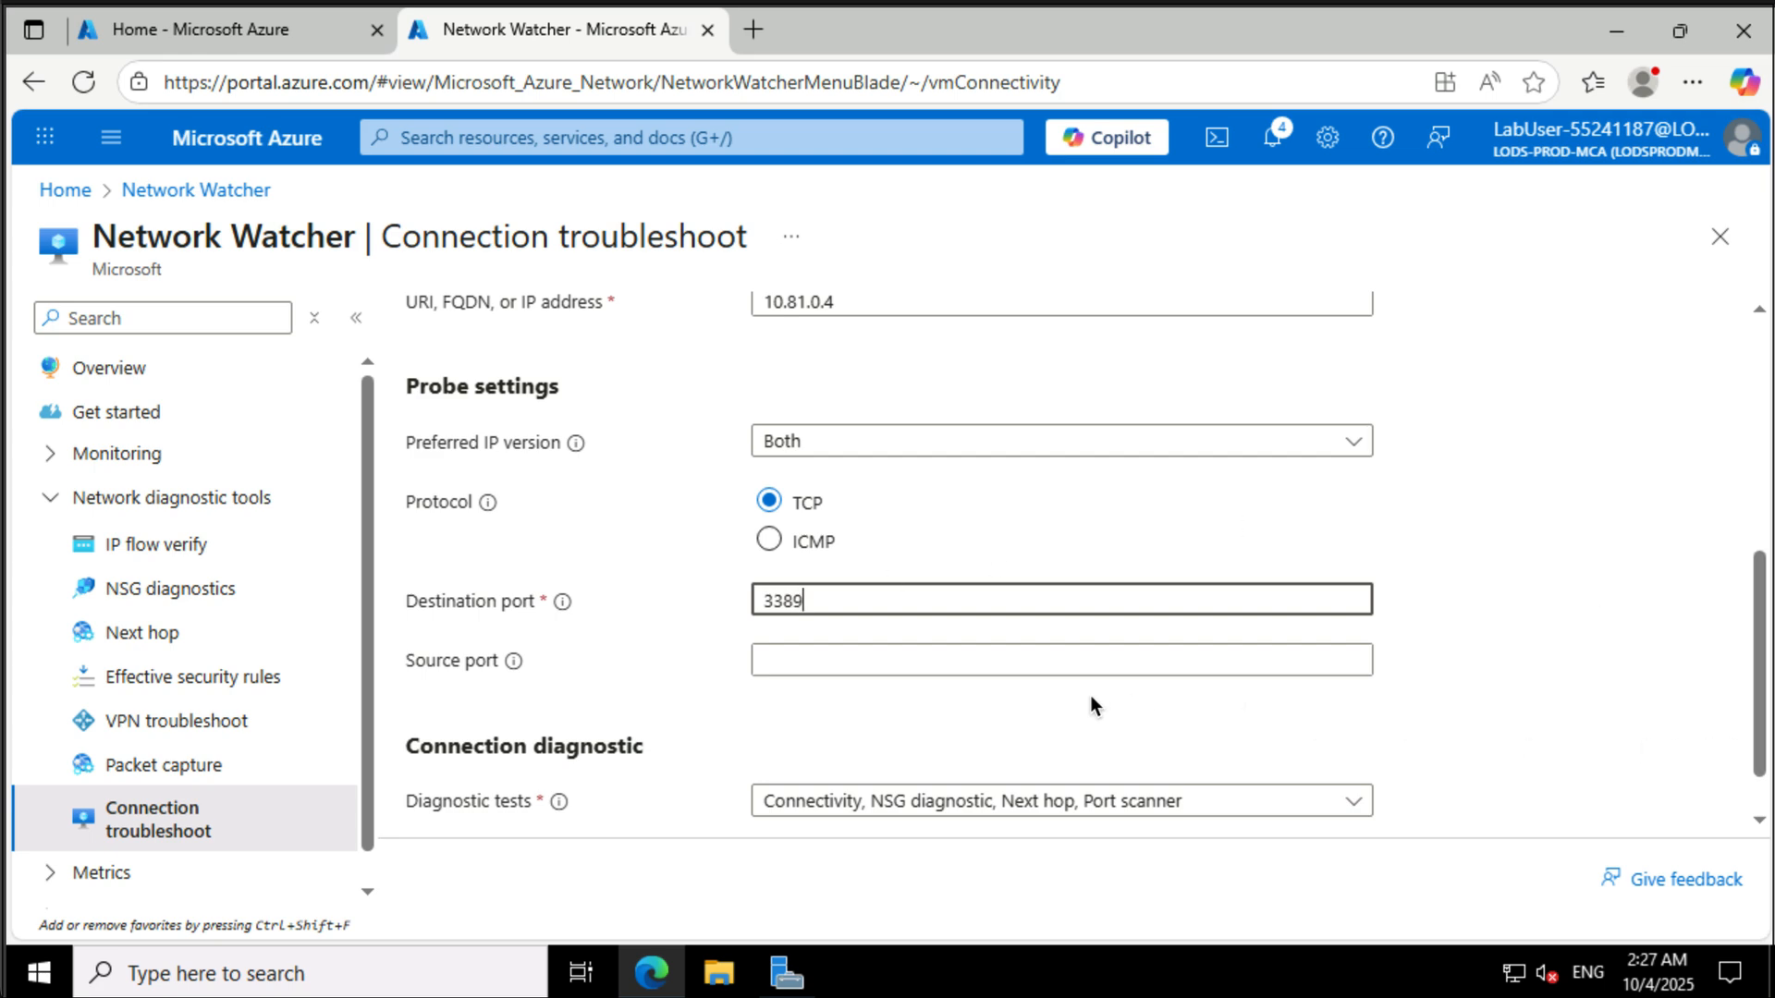
pyautogui.scroll(-1, 1090, 706)
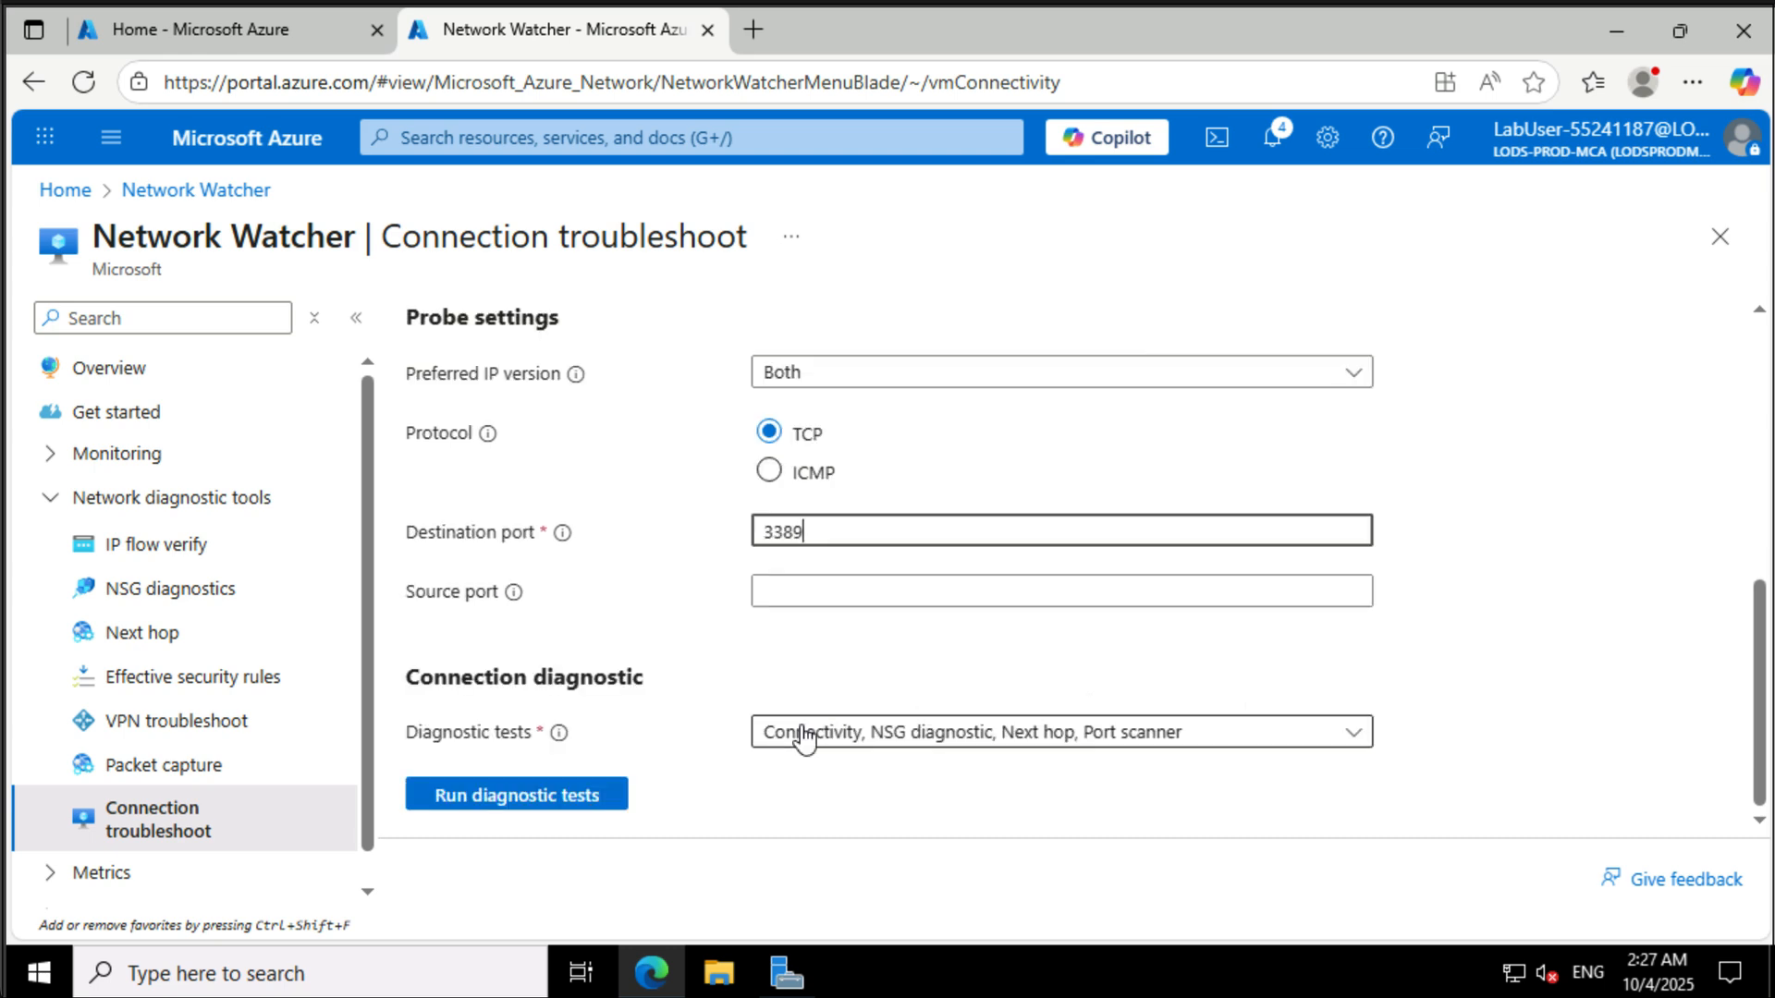
pyautogui.click(889, 754)
pyautogui.click(777, 594)
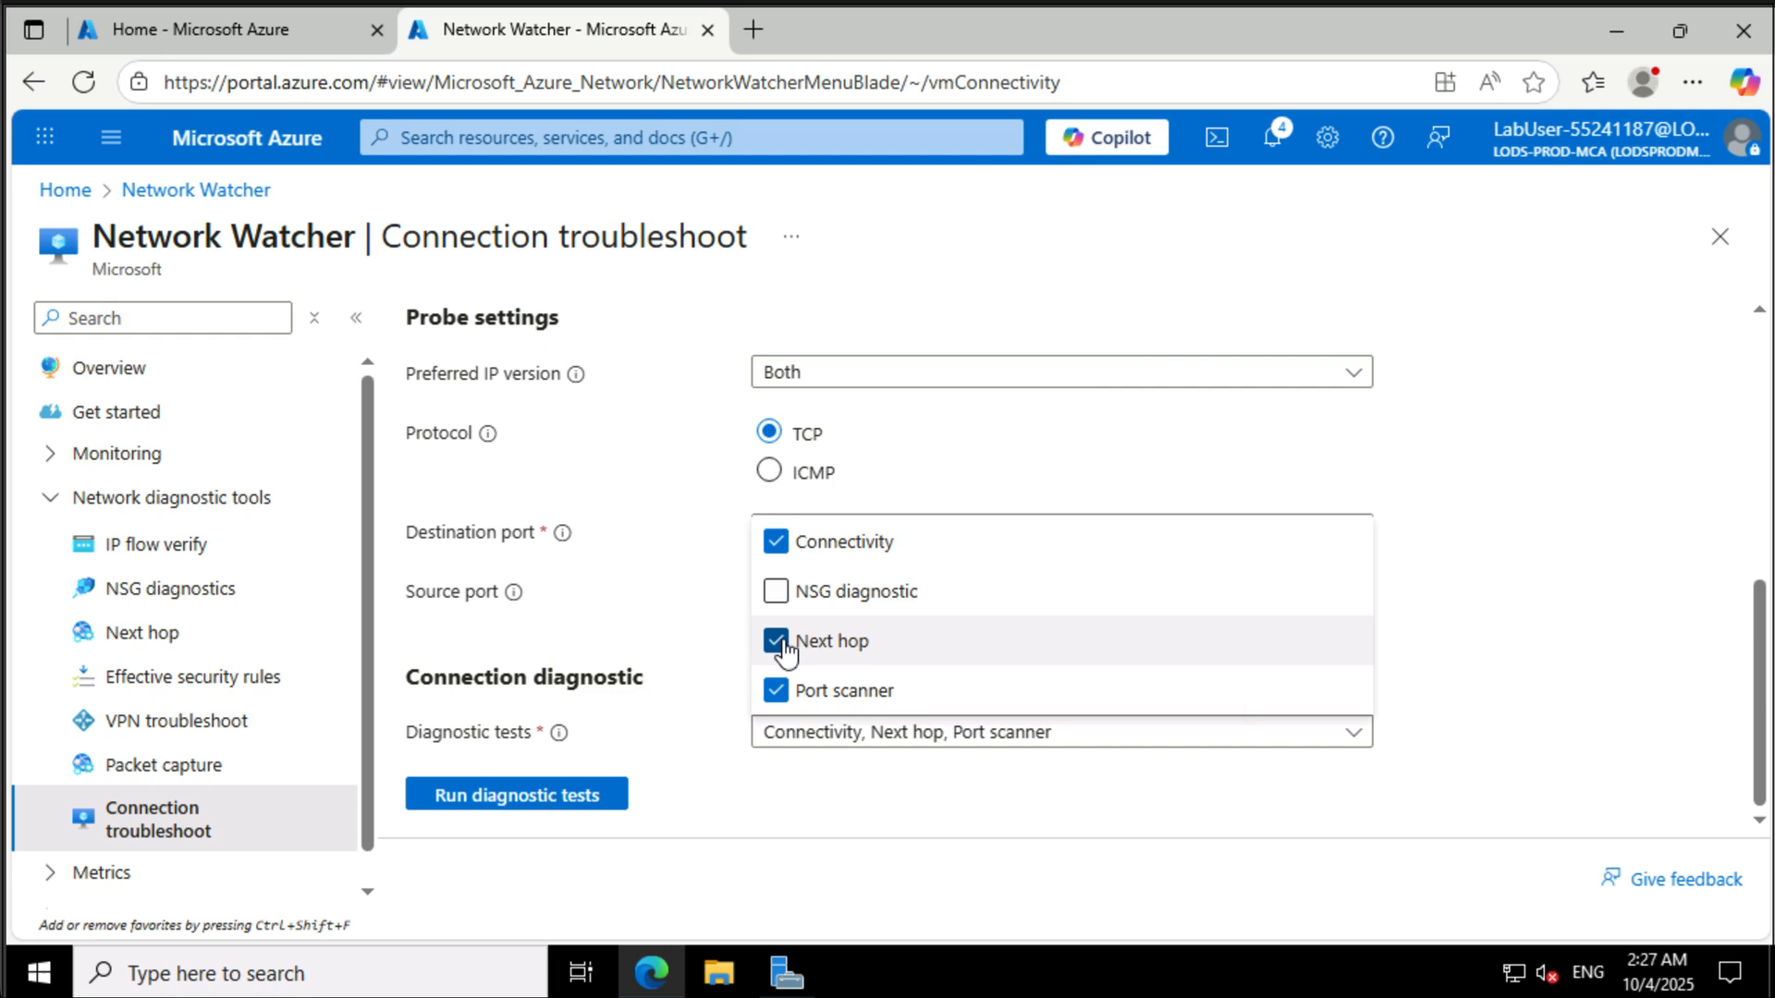
pyautogui.click(782, 647)
pyautogui.click(781, 695)
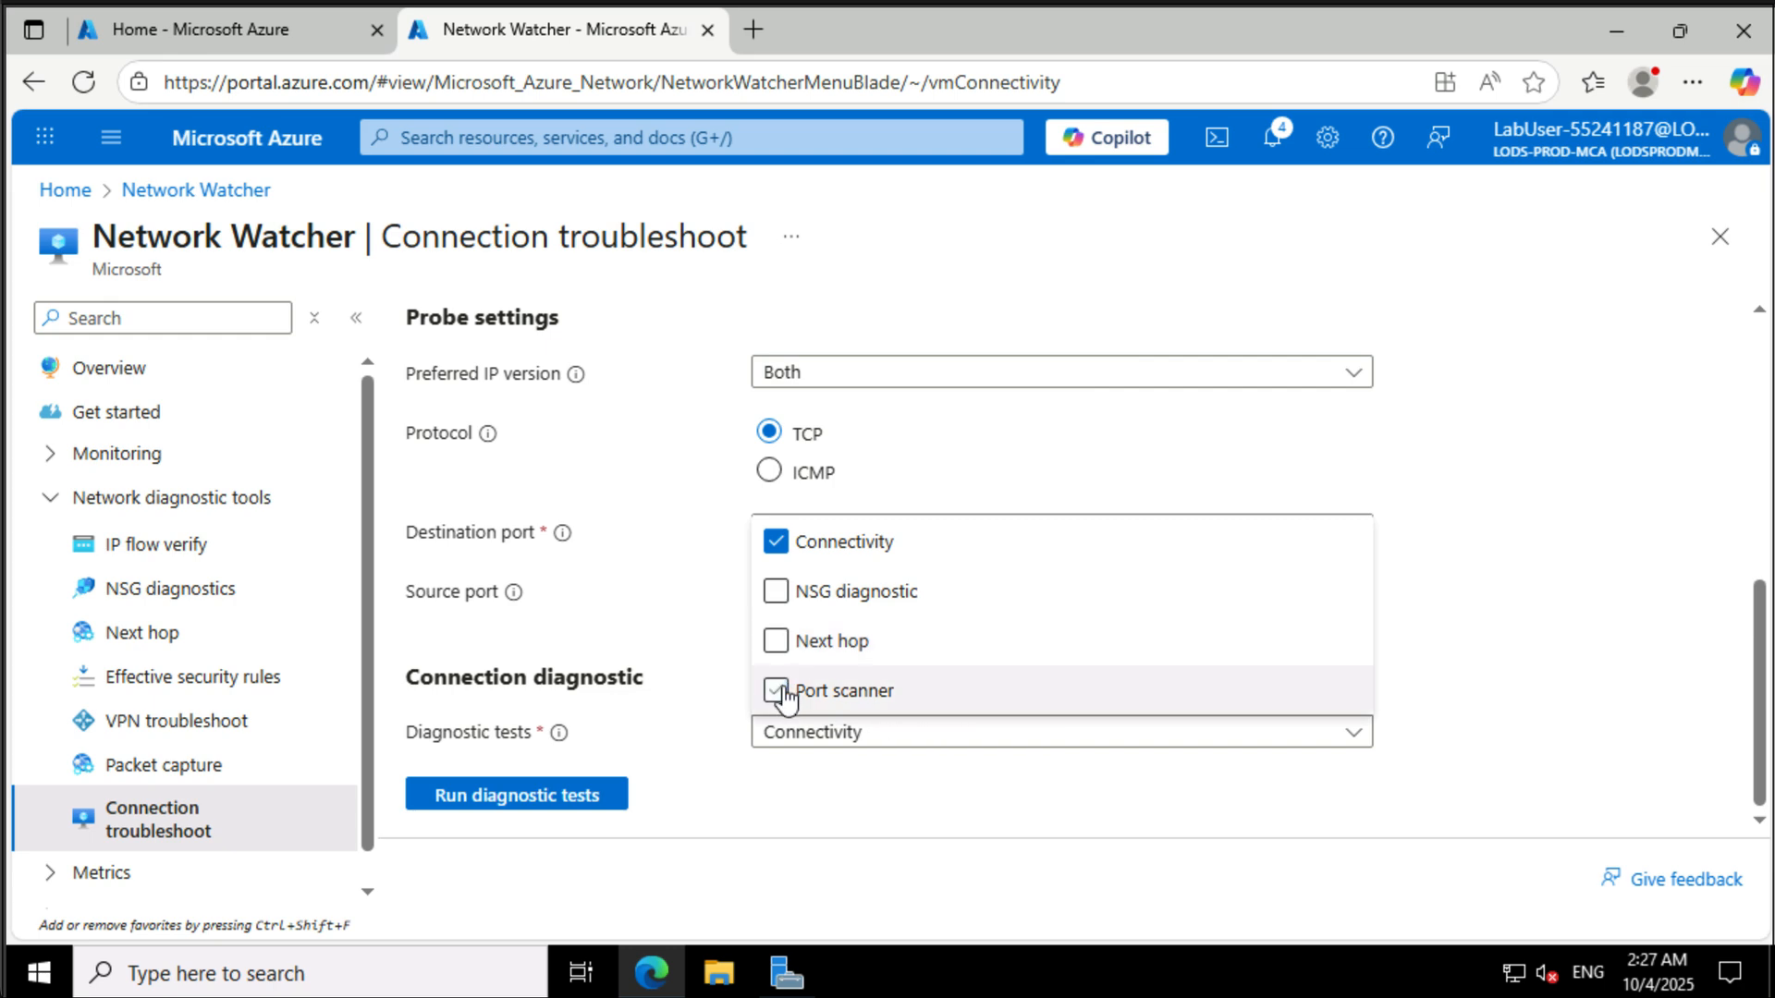
pyautogui.click(587, 797)
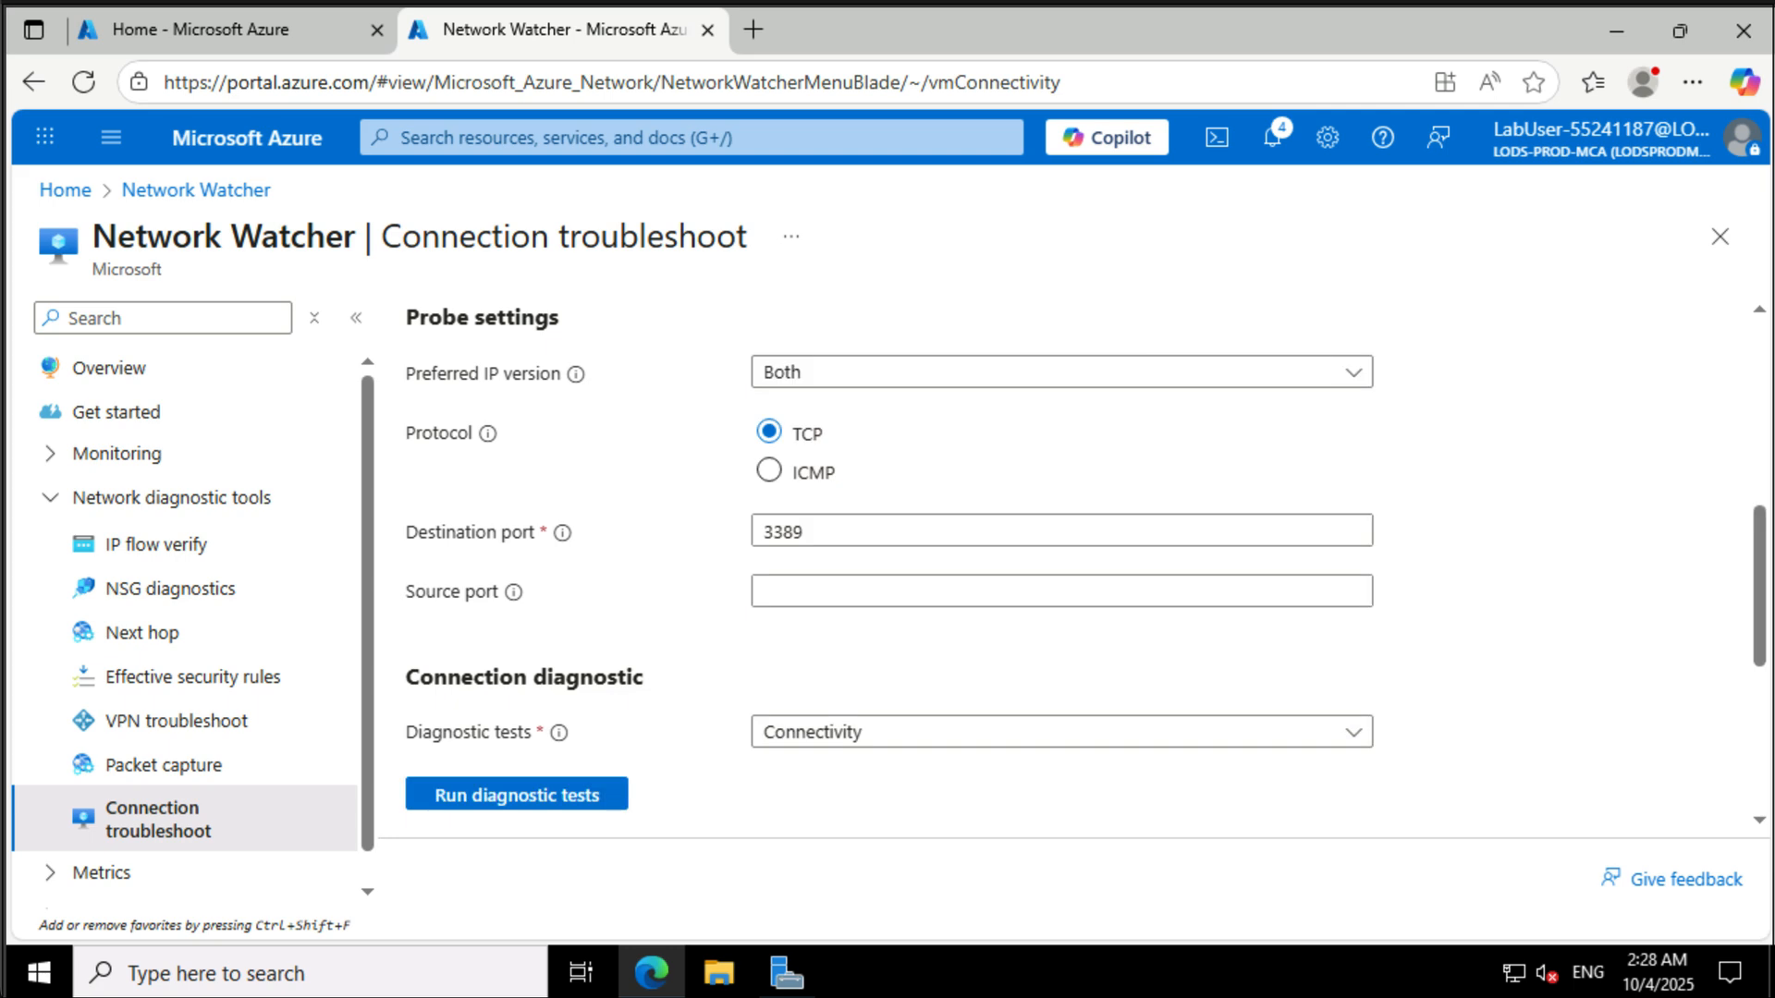
pyautogui.scroll(-5, 1572, 605)
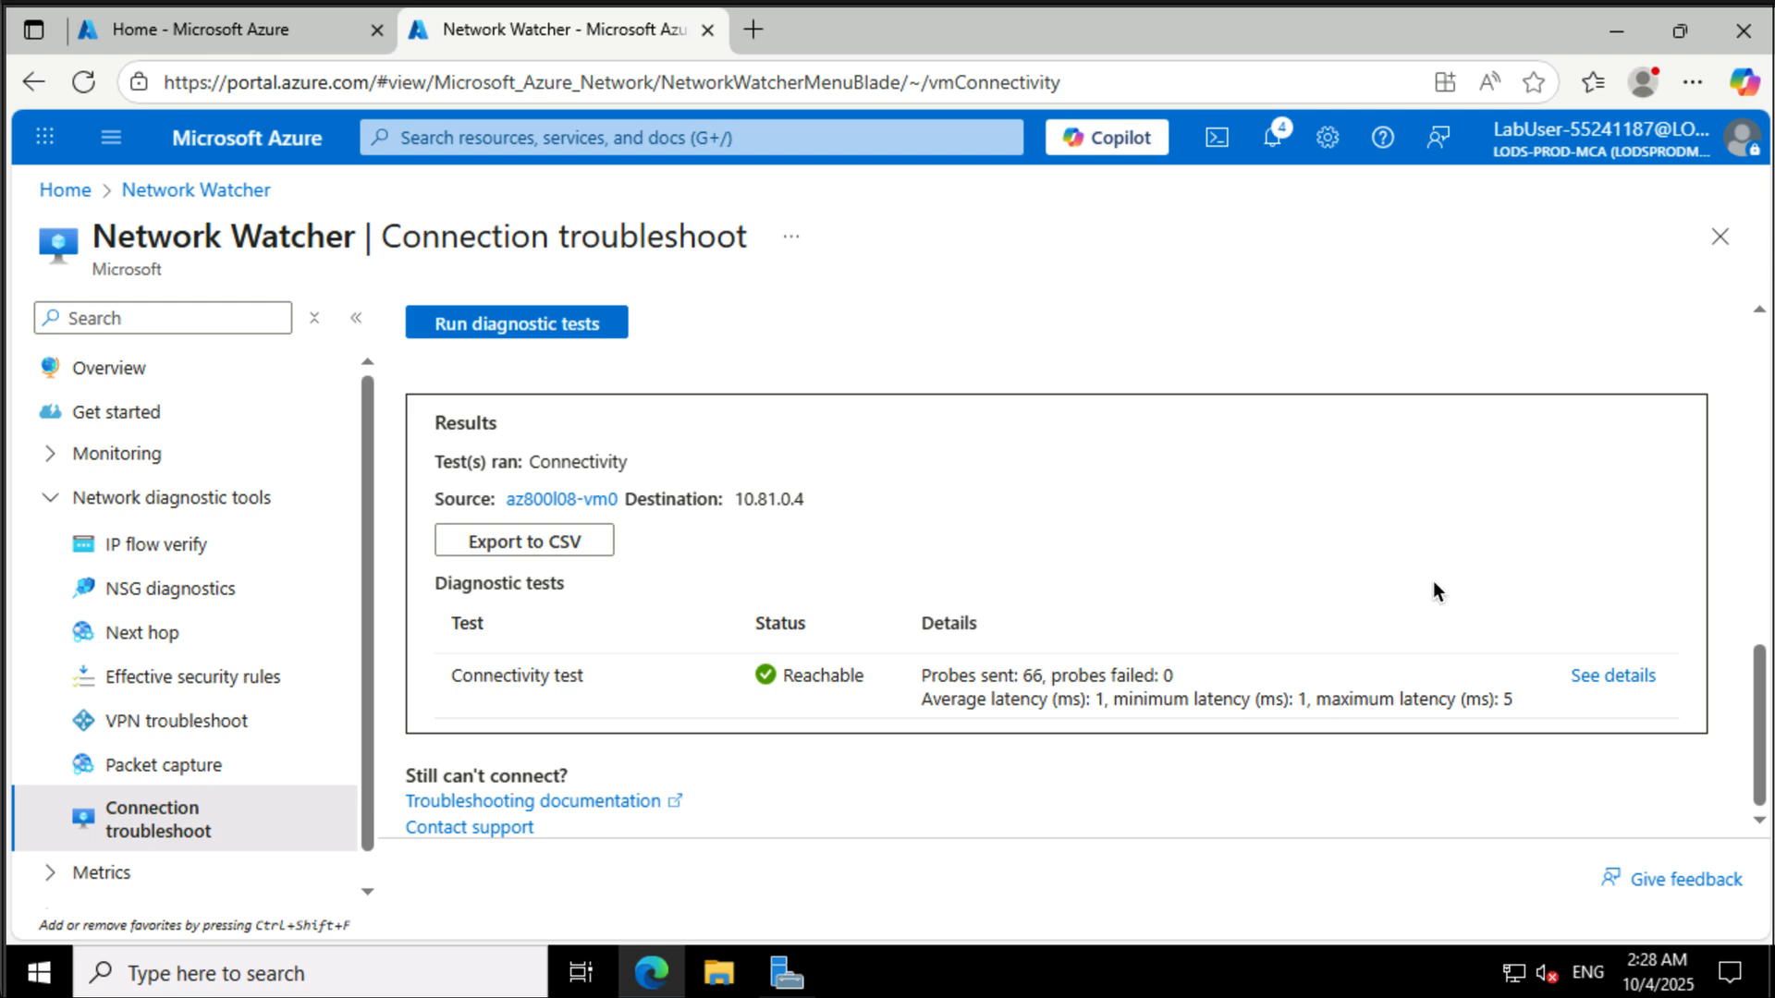
pyautogui.scroll(10, 1114, 557)
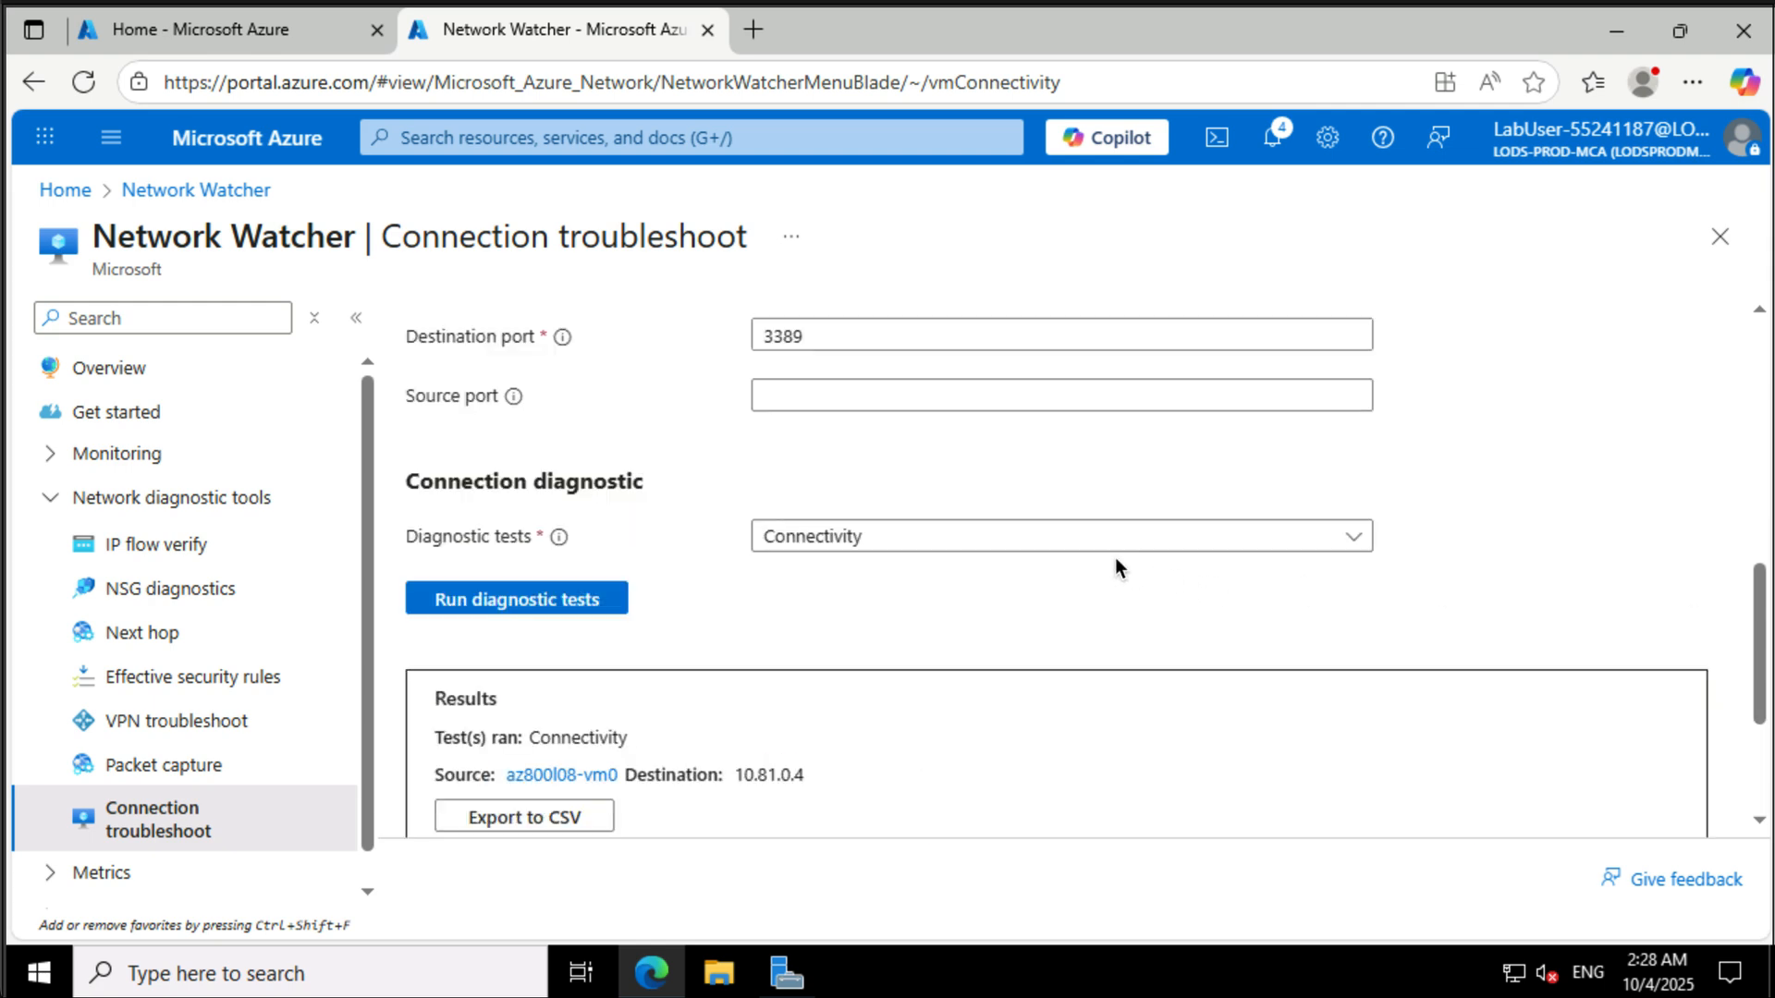
pyautogui.scroll(-4, 1115, 558)
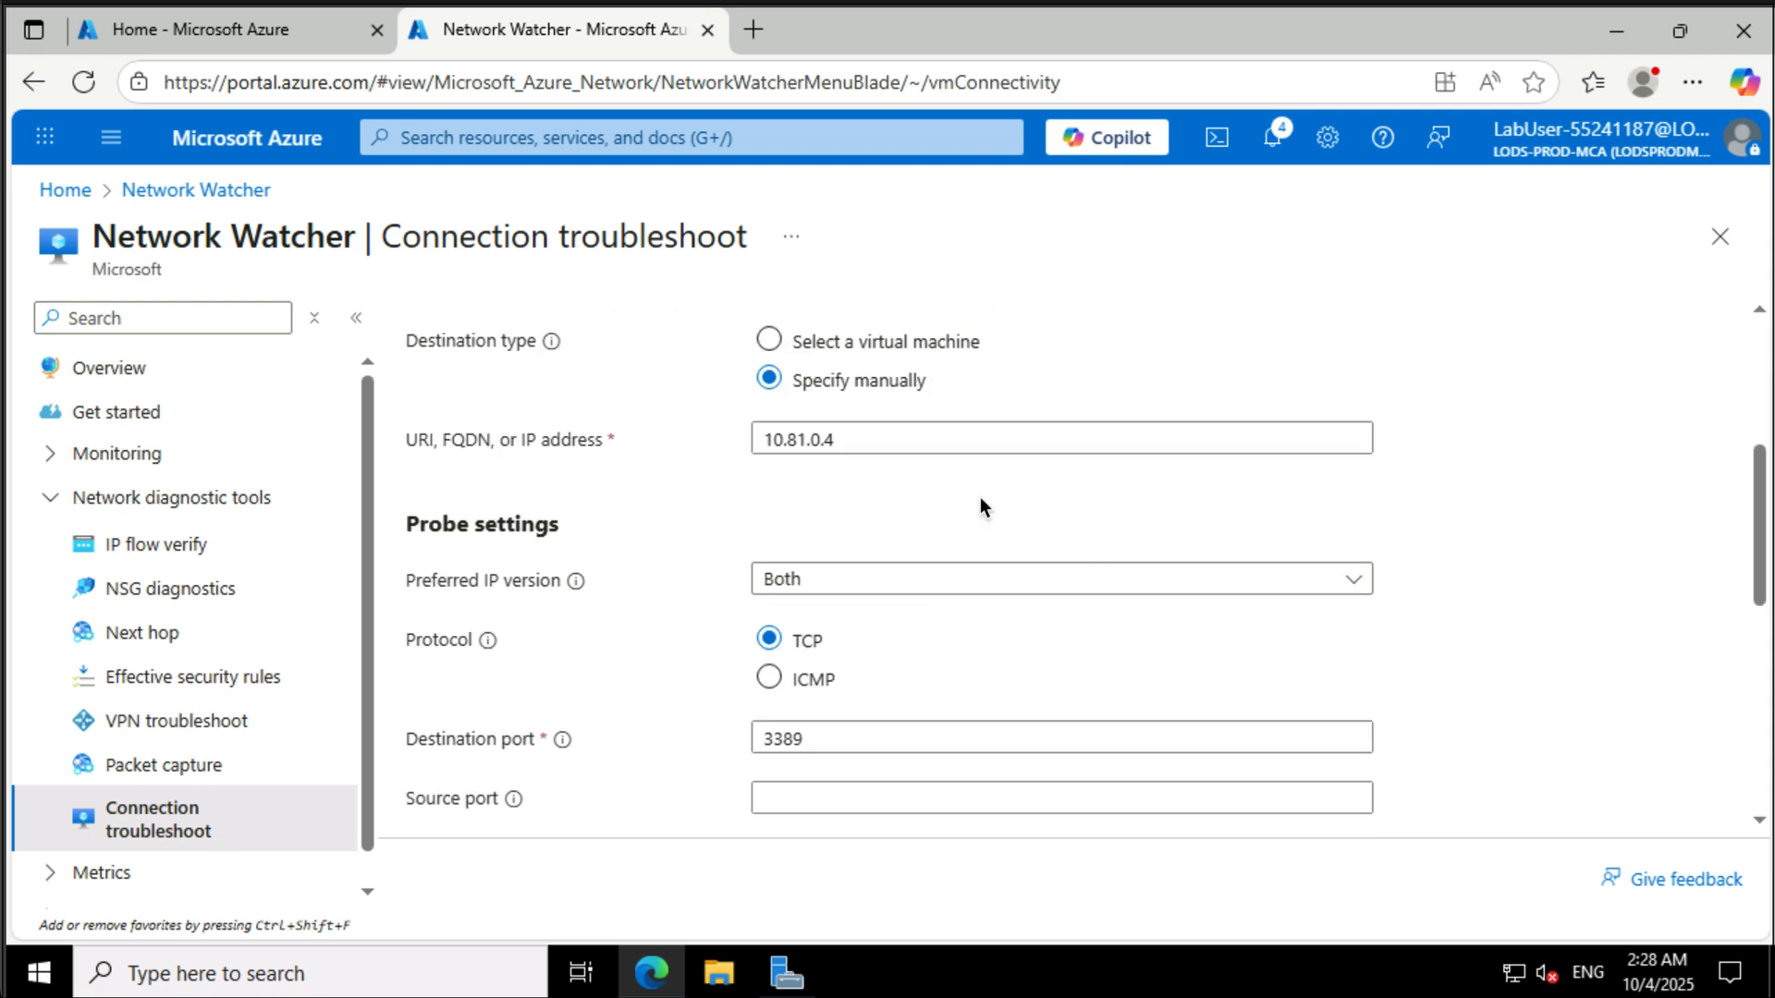
pyautogui.scroll(4, 979, 506)
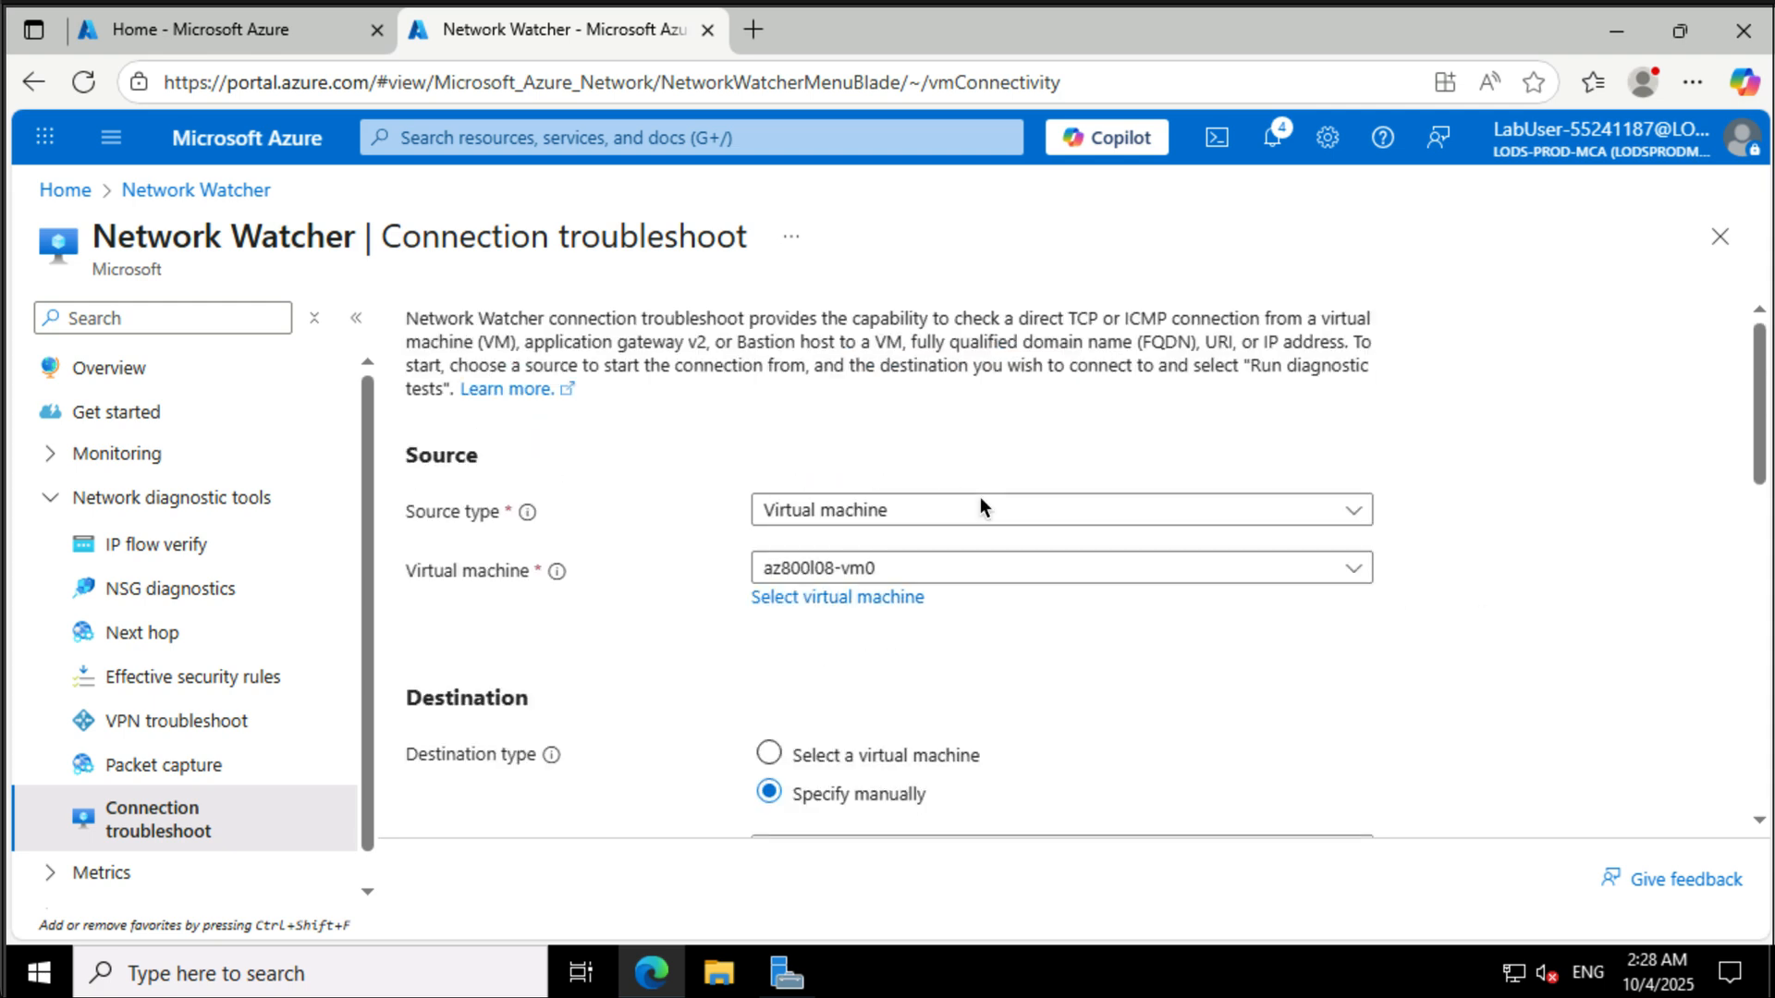
# - Set the source virtual machine to az800l08-vm1 and change the destination IP address to 10.82.0.4
pyautogui.click(912, 568)
pyautogui.click(906, 704)
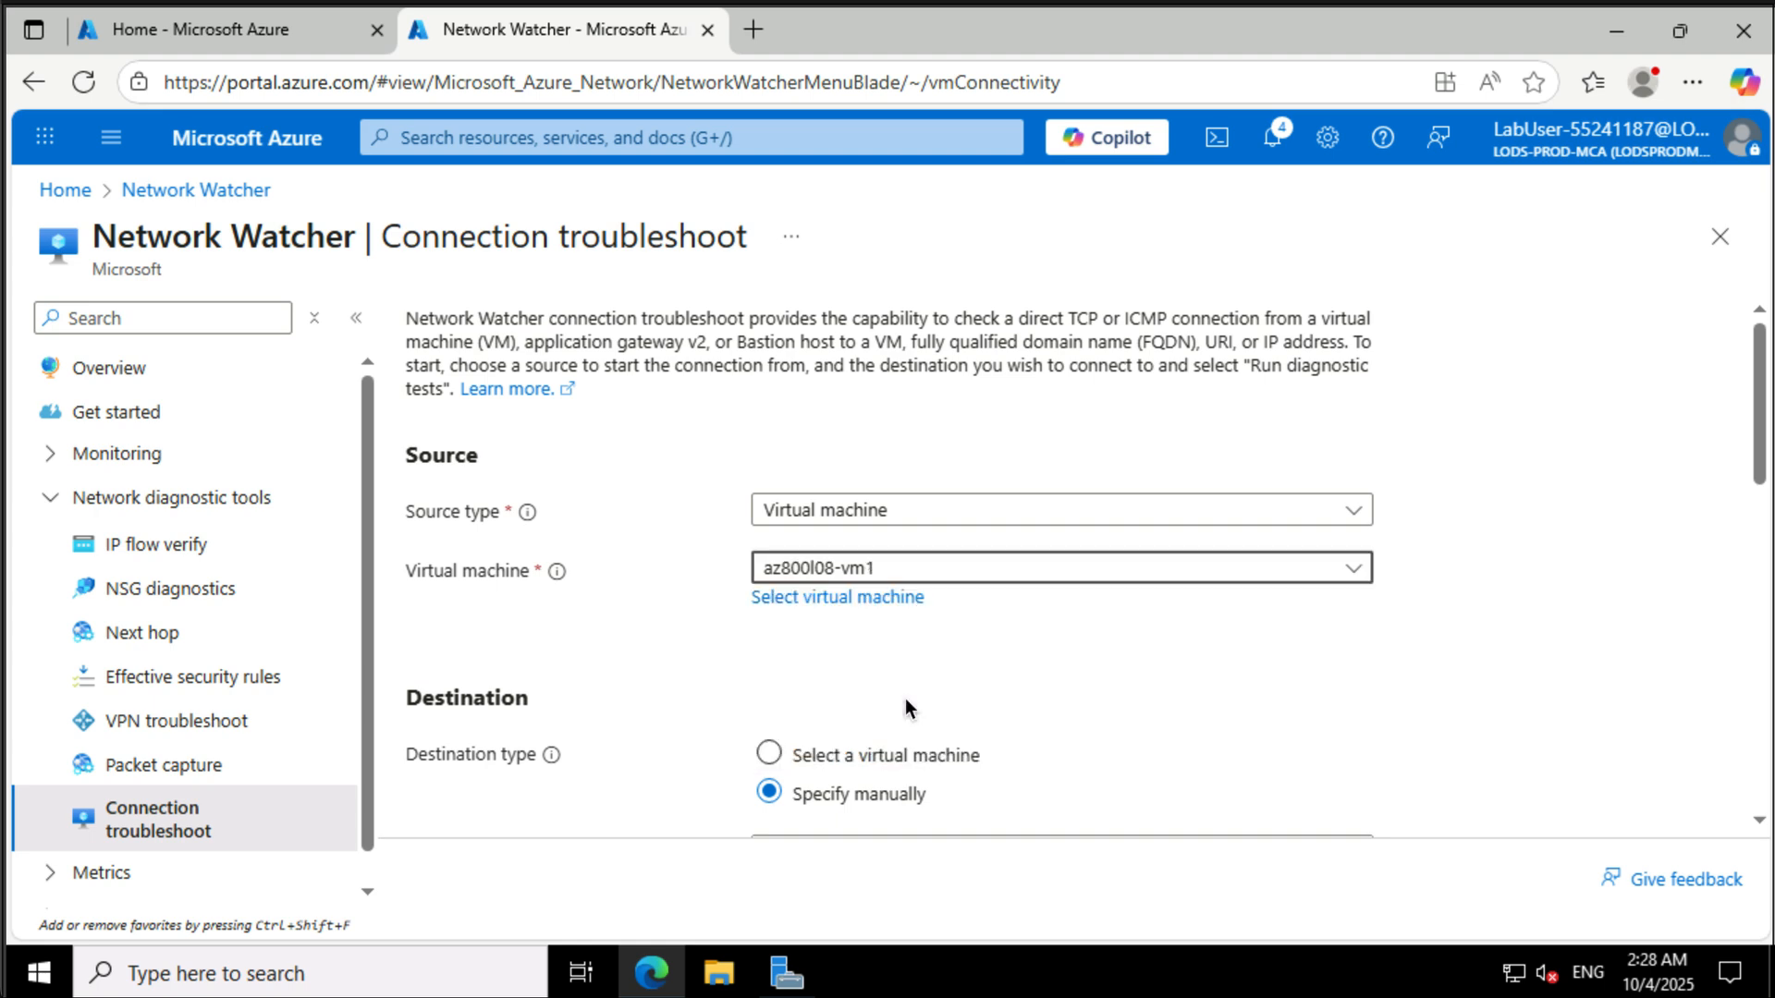
pyautogui.scroll(-4, 906, 708)
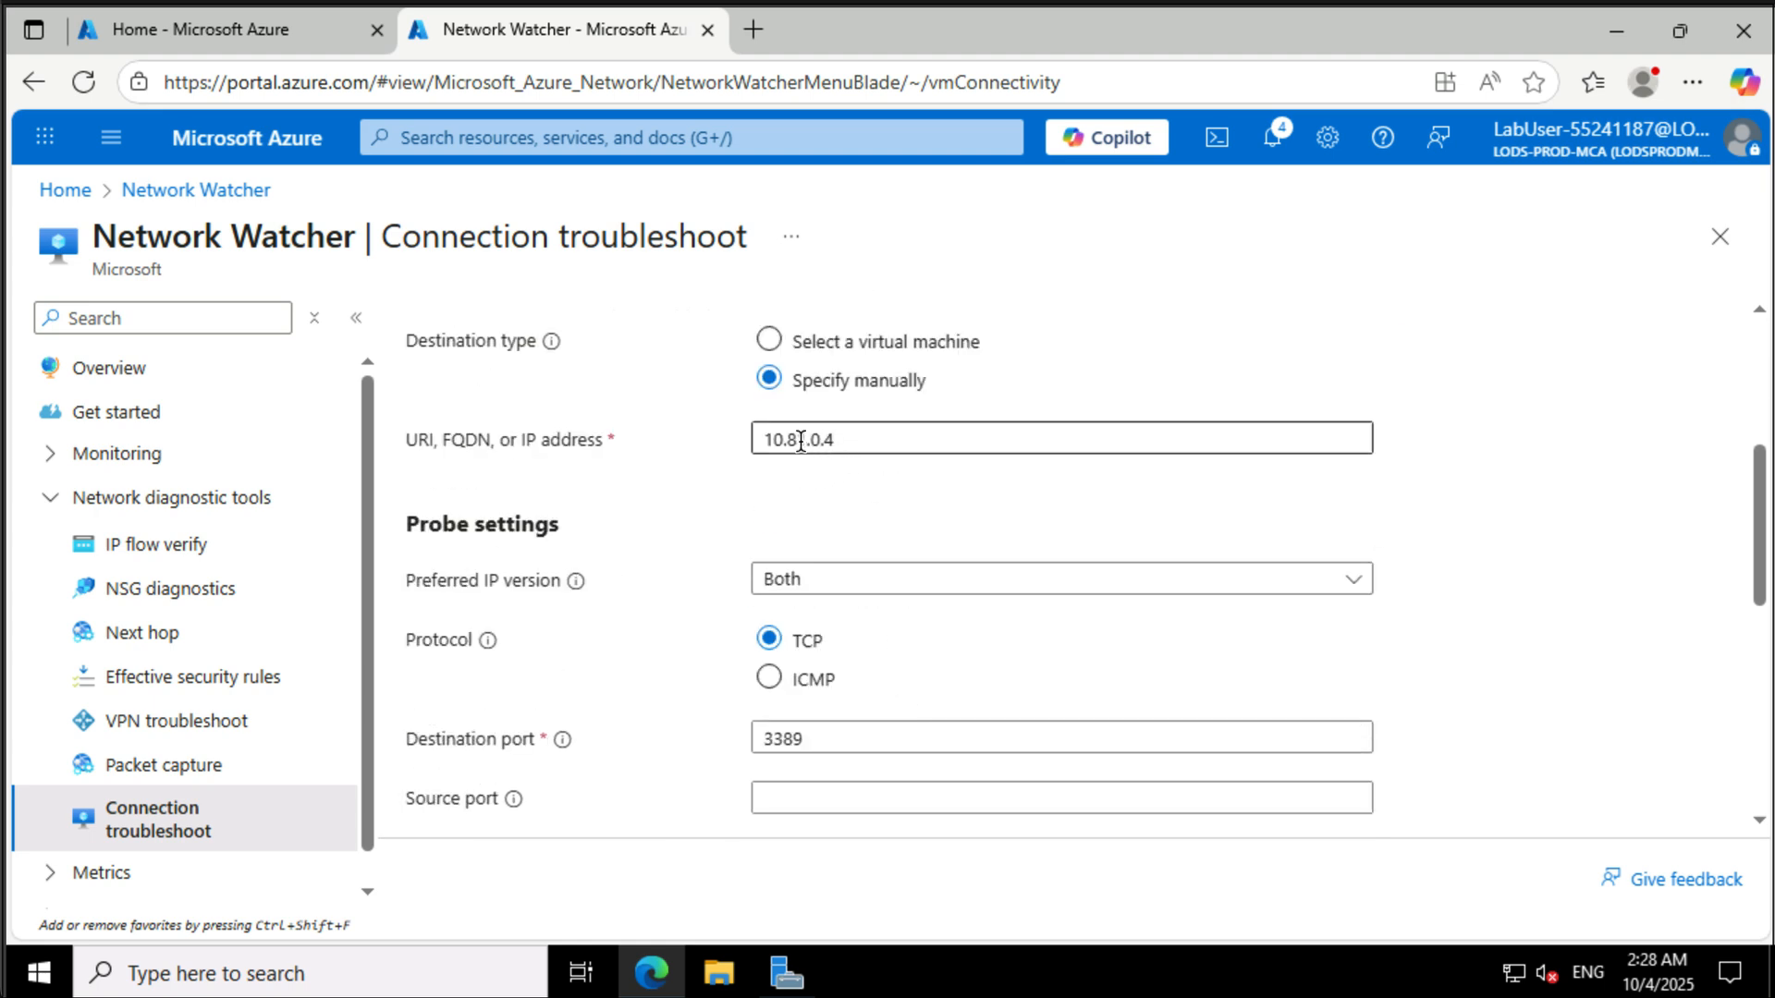
pyautogui.moveTo(797, 442); pyautogui.dragTo(876, 445)
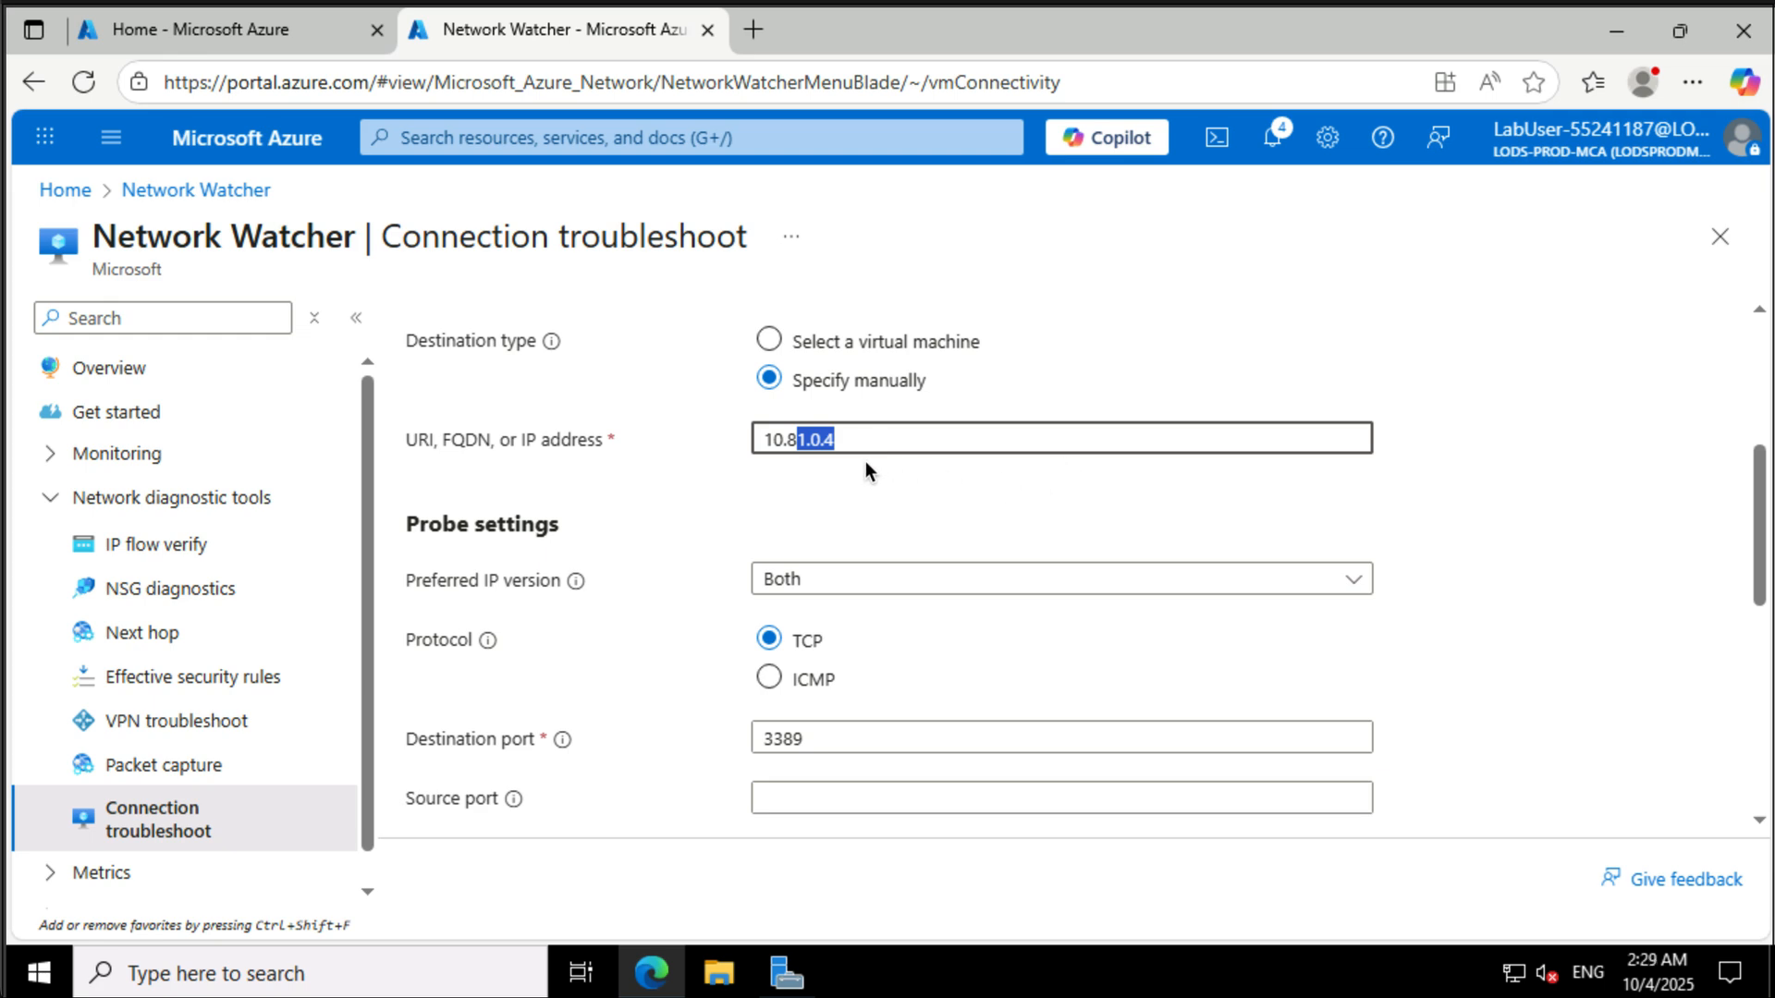
pyautogui.write('2.0.4')
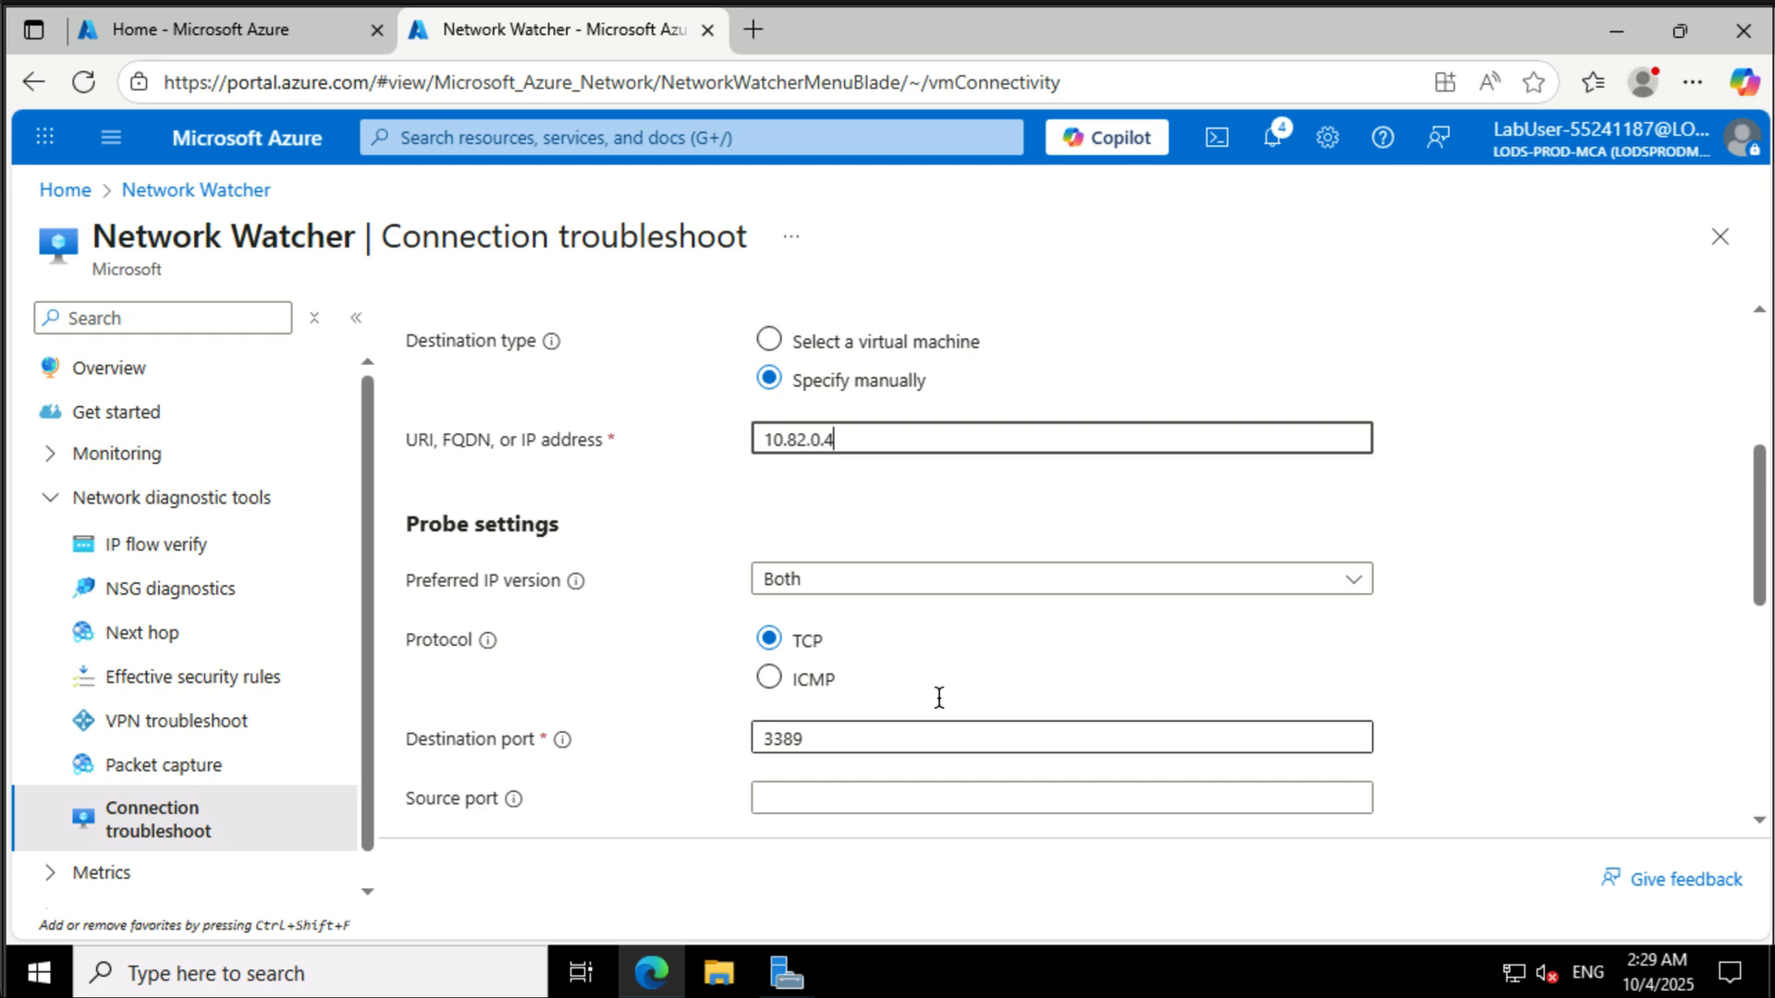
# - Set the preferred IP version to IPv4, run the diagnostic tests, and review the results
pyautogui.click(934, 580)
pyautogui.click(921, 675)
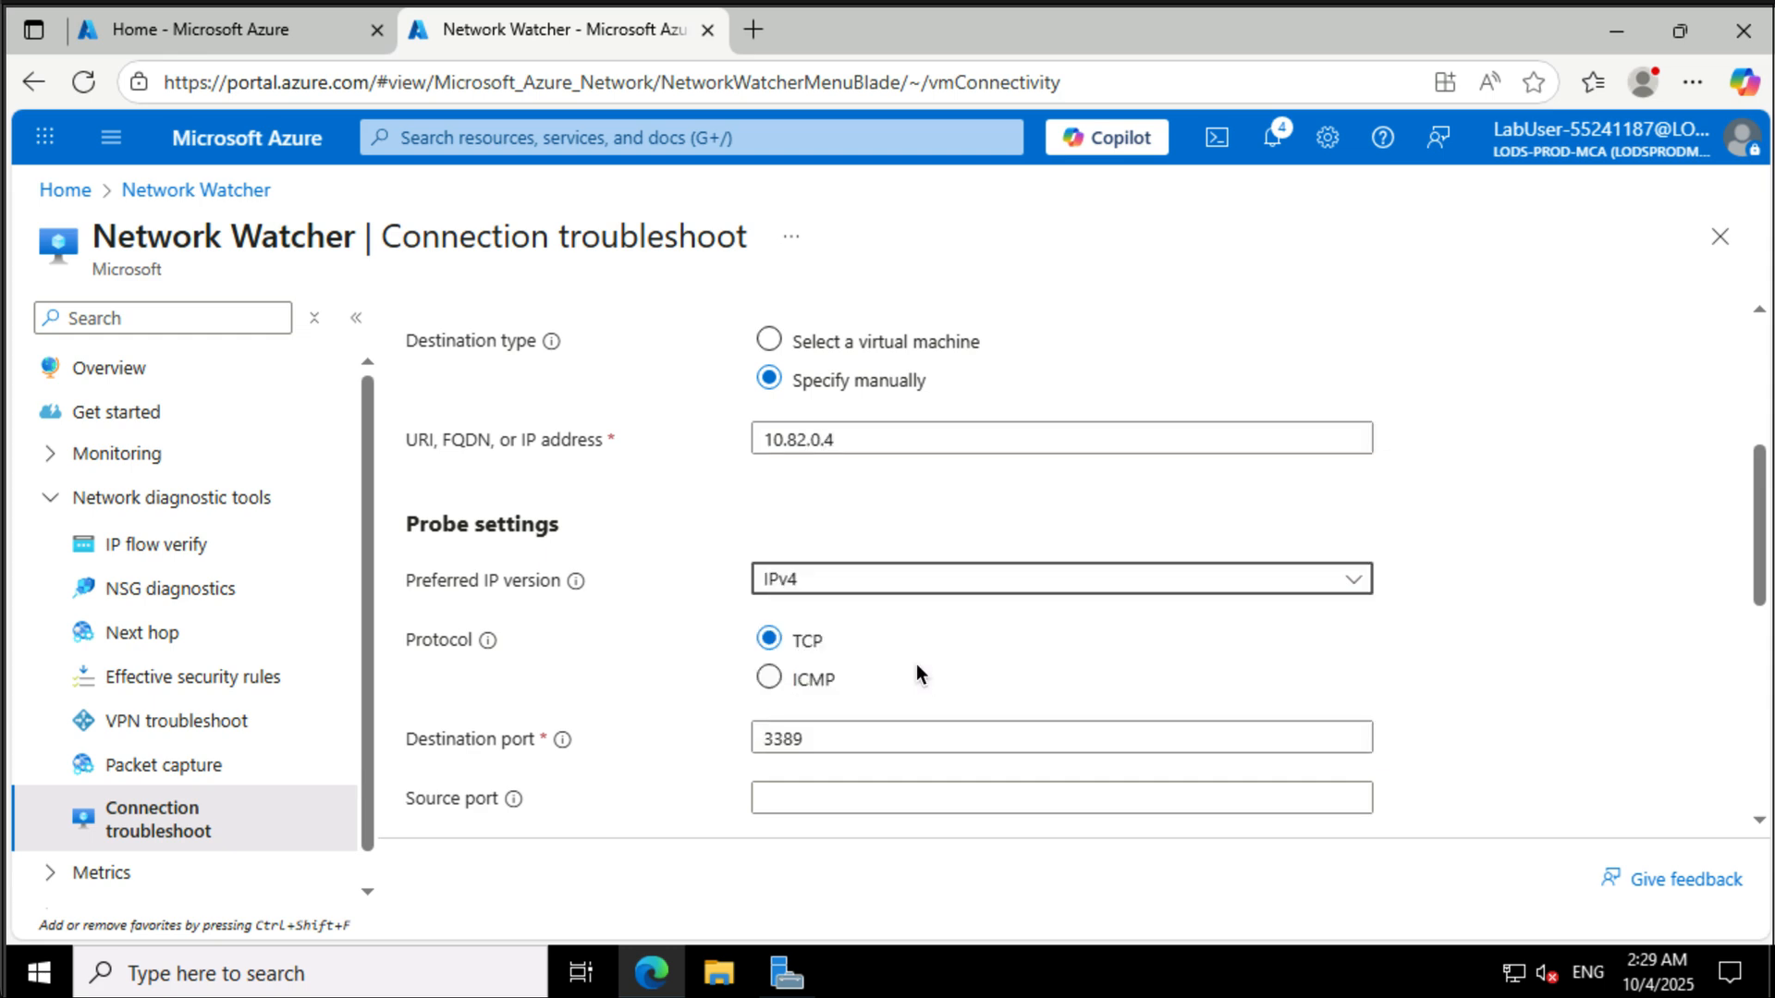
pyautogui.scroll(-3, 917, 663)
pyautogui.scroll(-2, 619, 645)
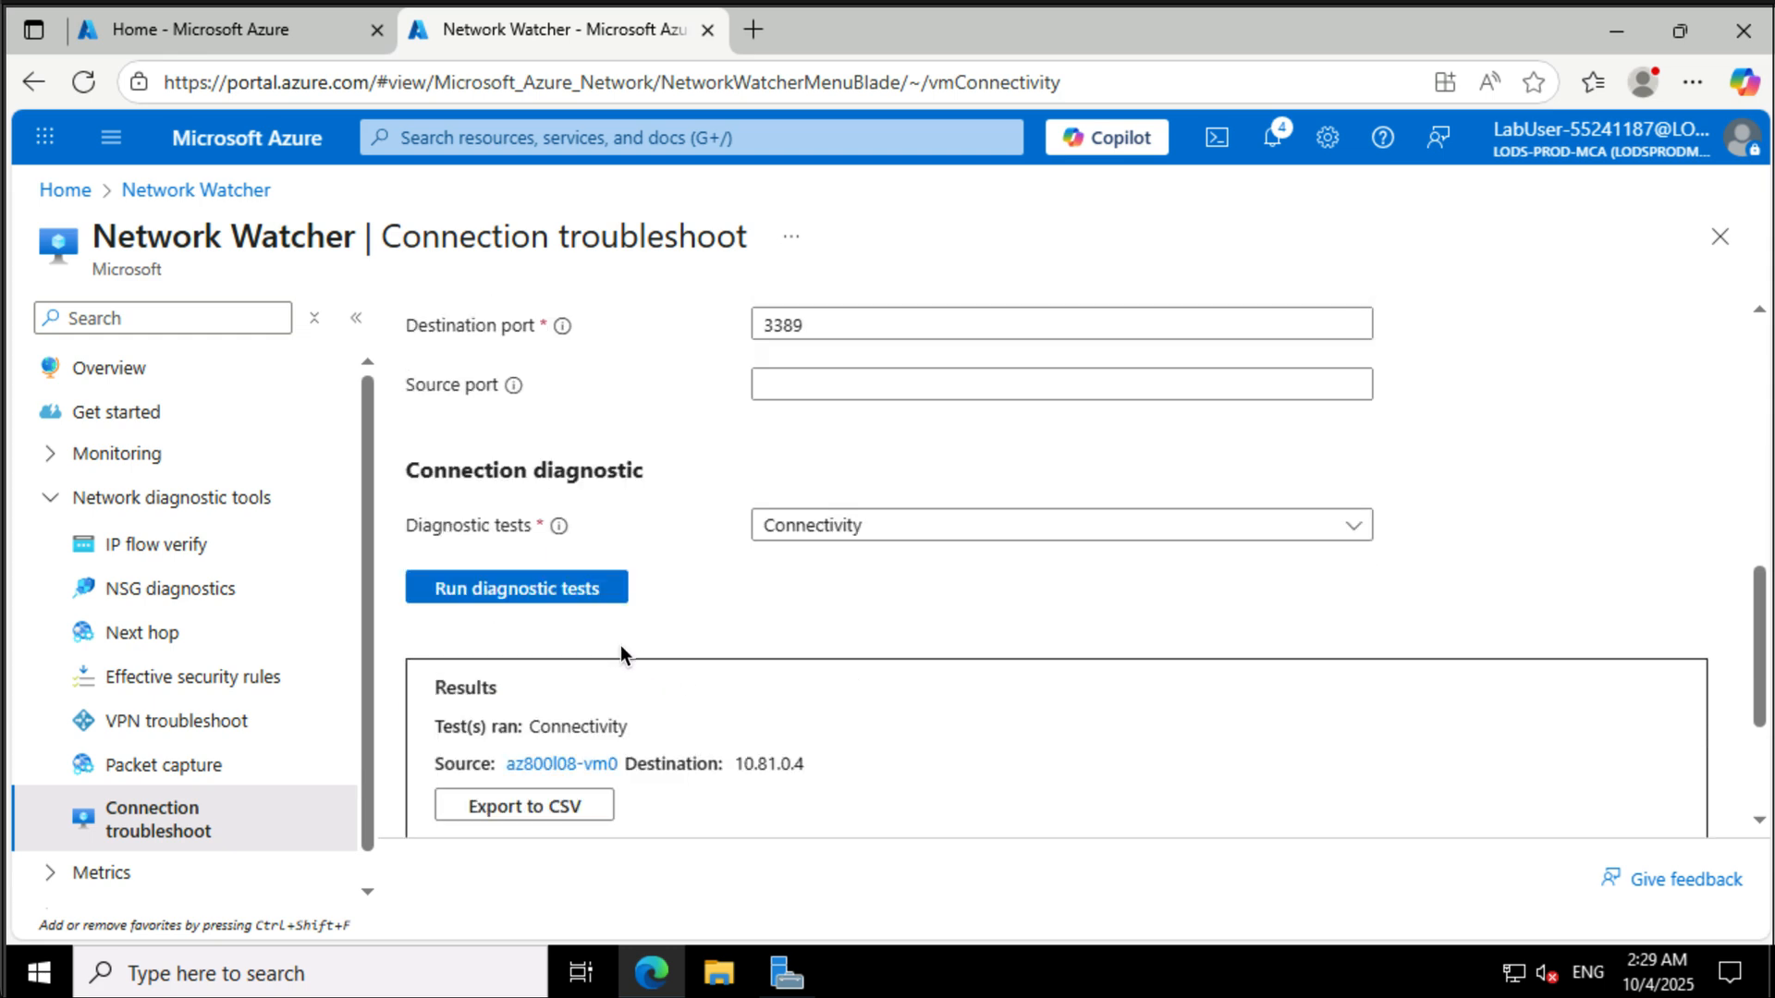
pyautogui.click(600, 602)
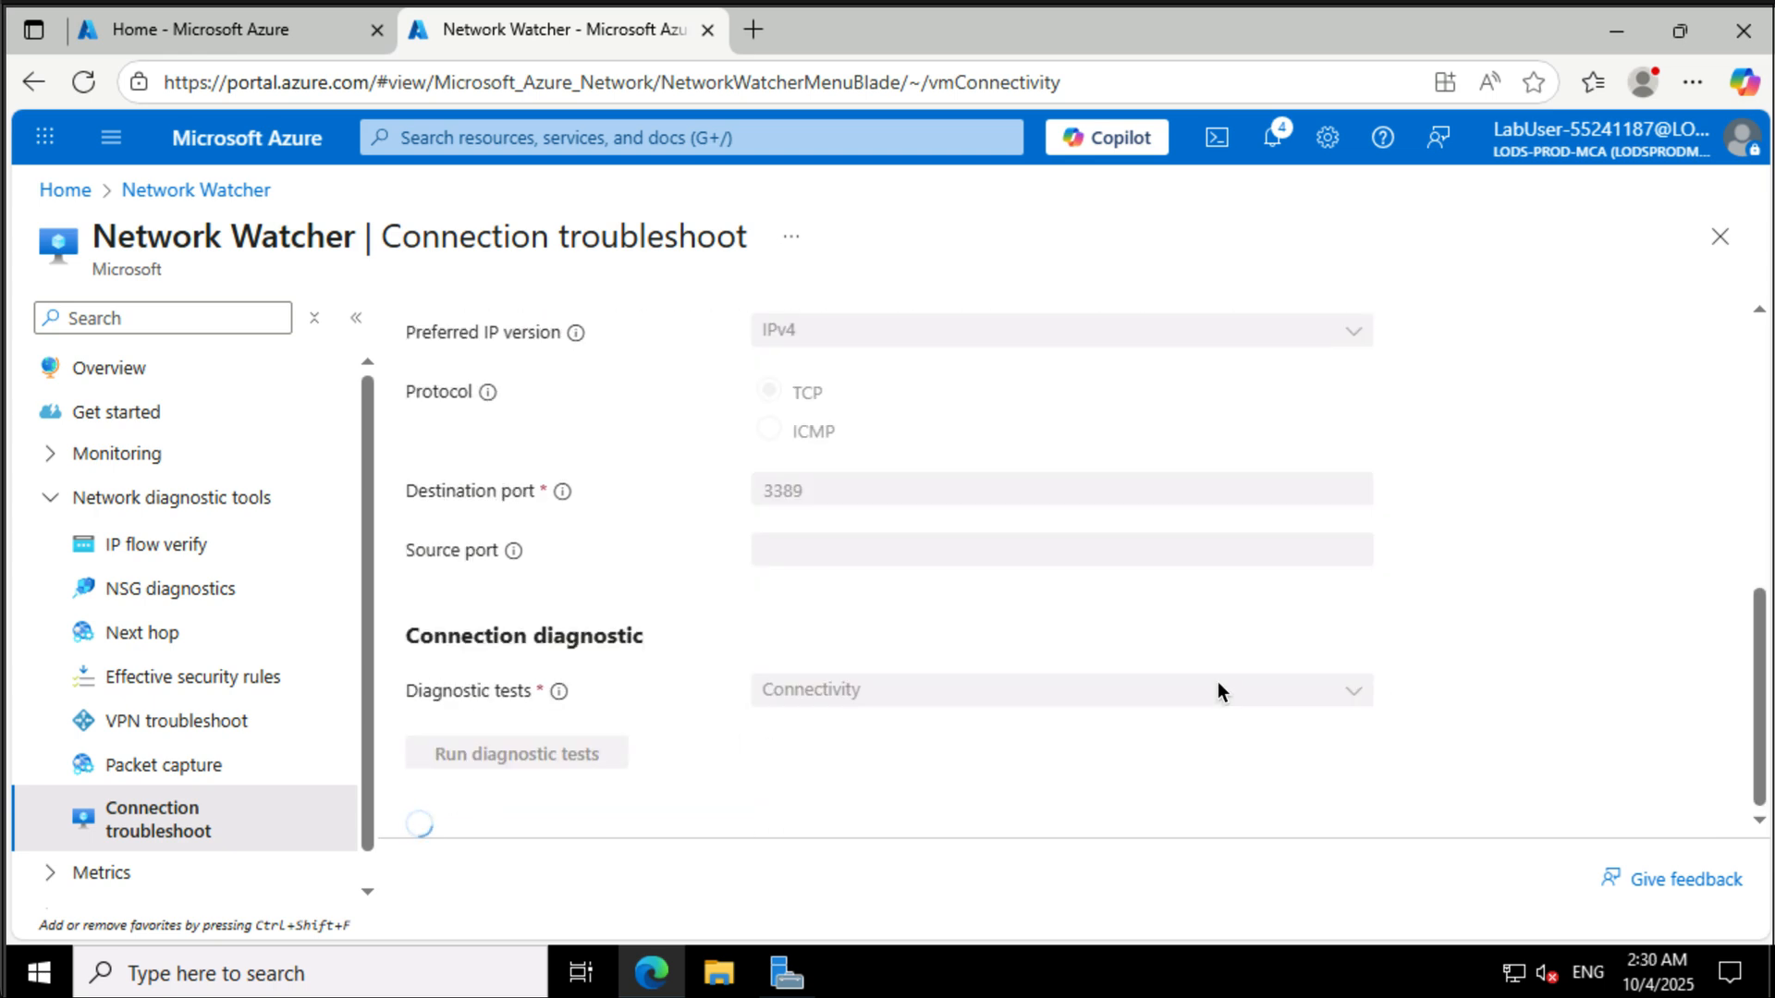
pyautogui.scroll(-4, 1564, 653)
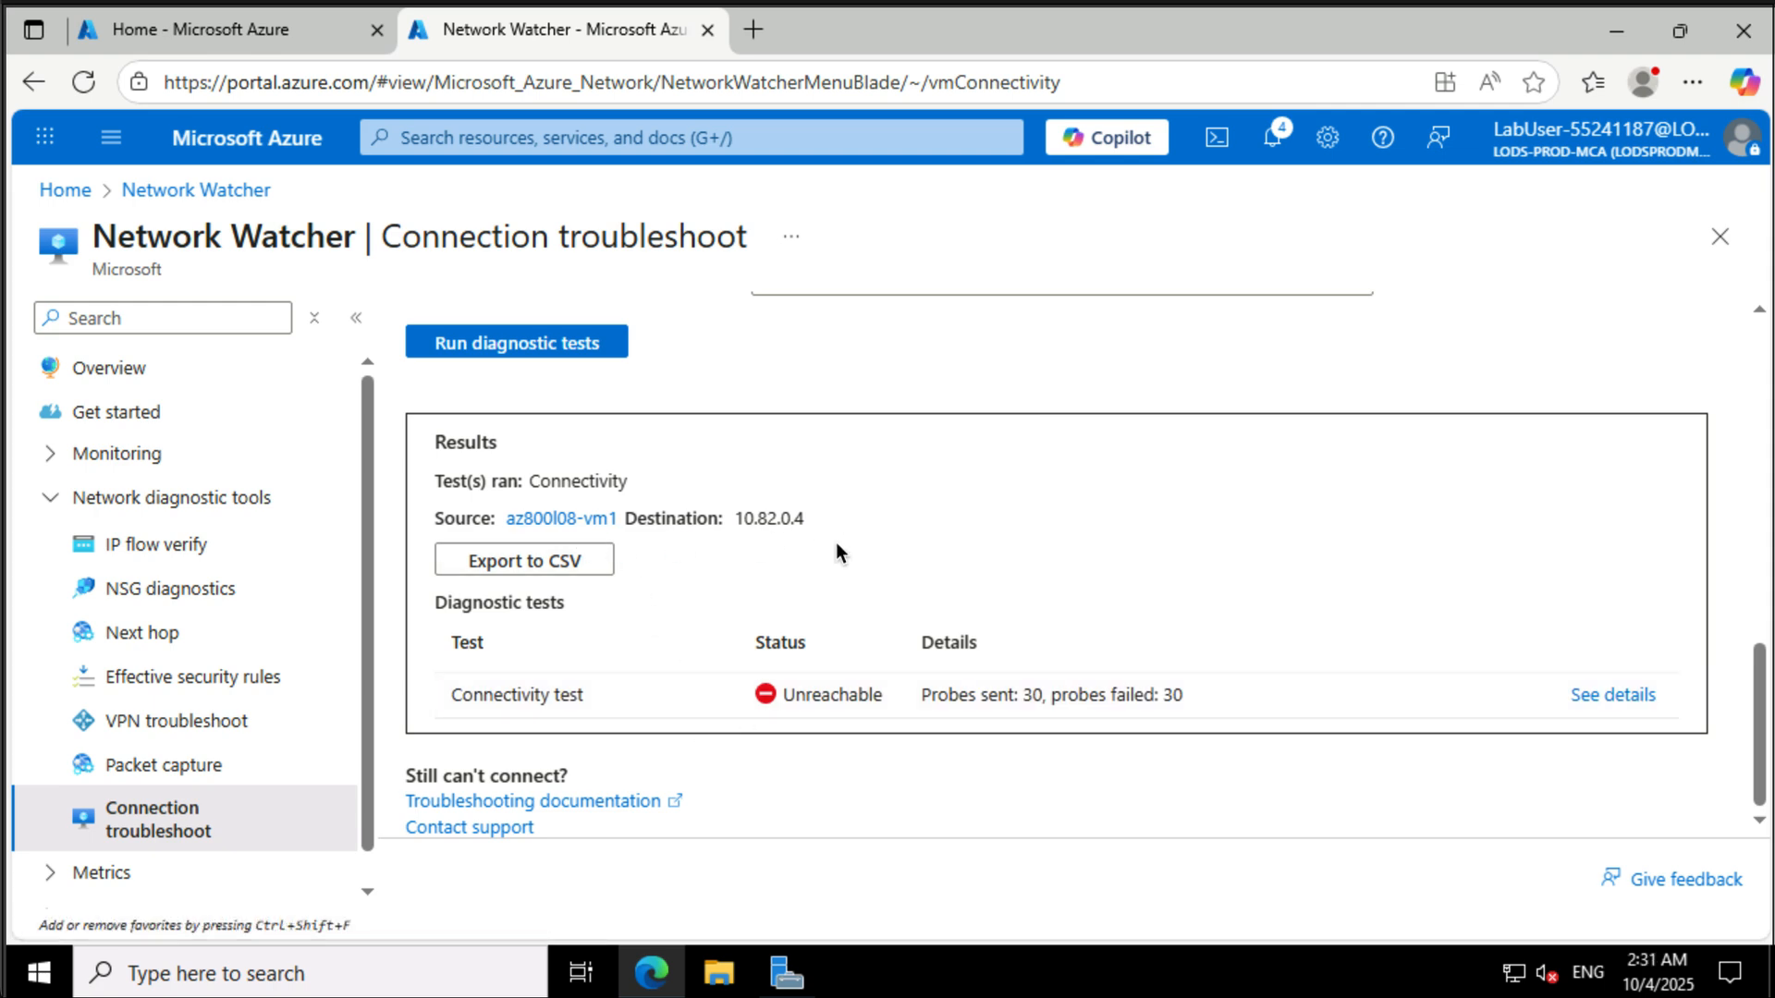
pyautogui.scroll(10, 1019, 507)
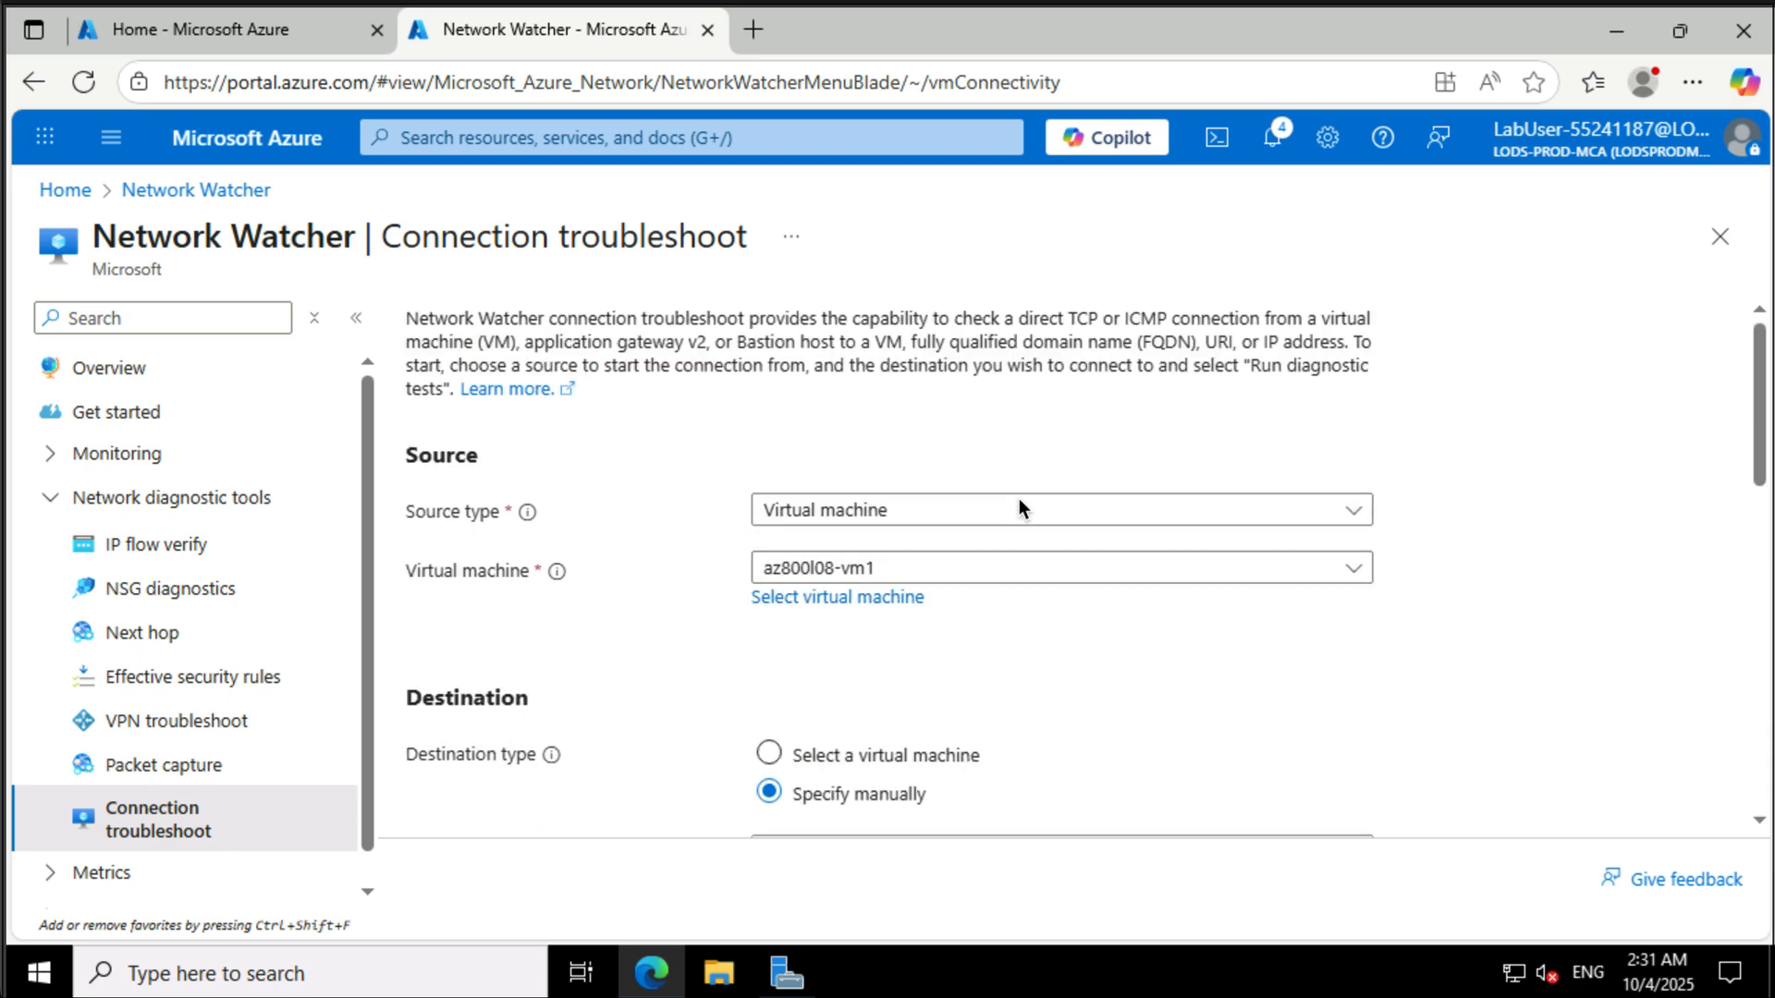
# - Switch the source virtual machine to az800l08-vm0, rerun the diagnostic tests, and review the results
pyautogui.click(984, 577)
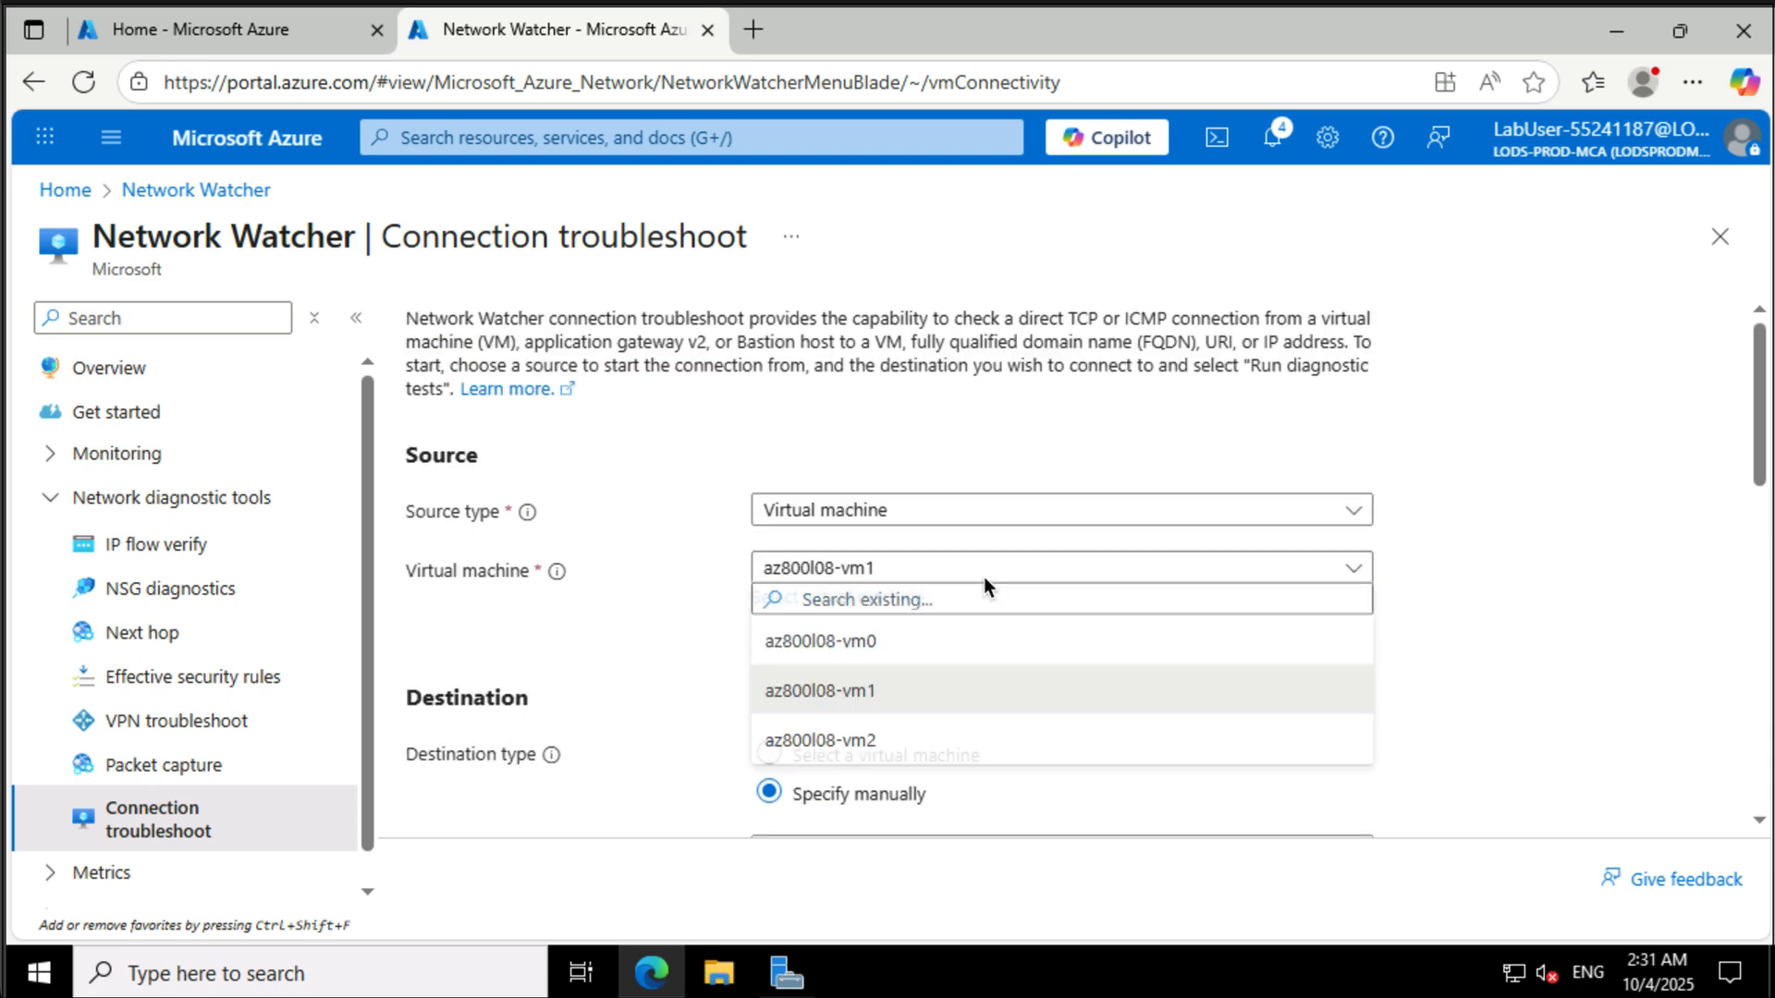
pyautogui.click(934, 651)
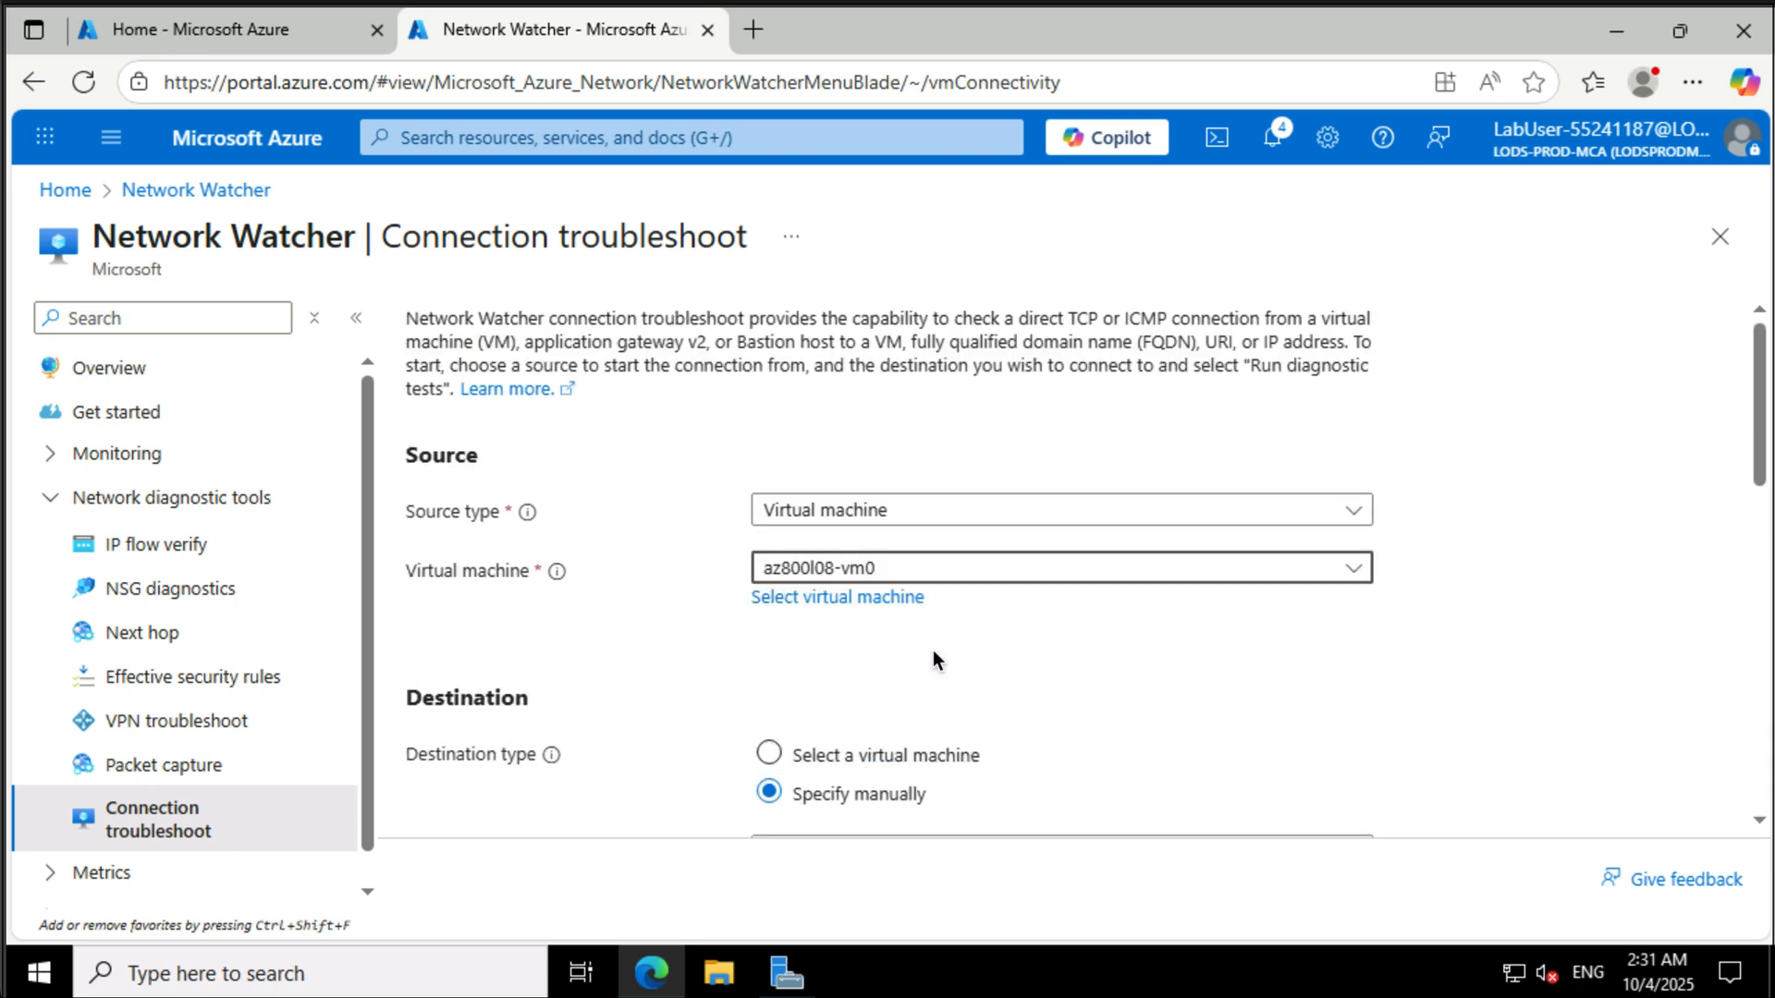
pyautogui.scroll(-10, 933, 651)
pyautogui.scroll(5, 934, 651)
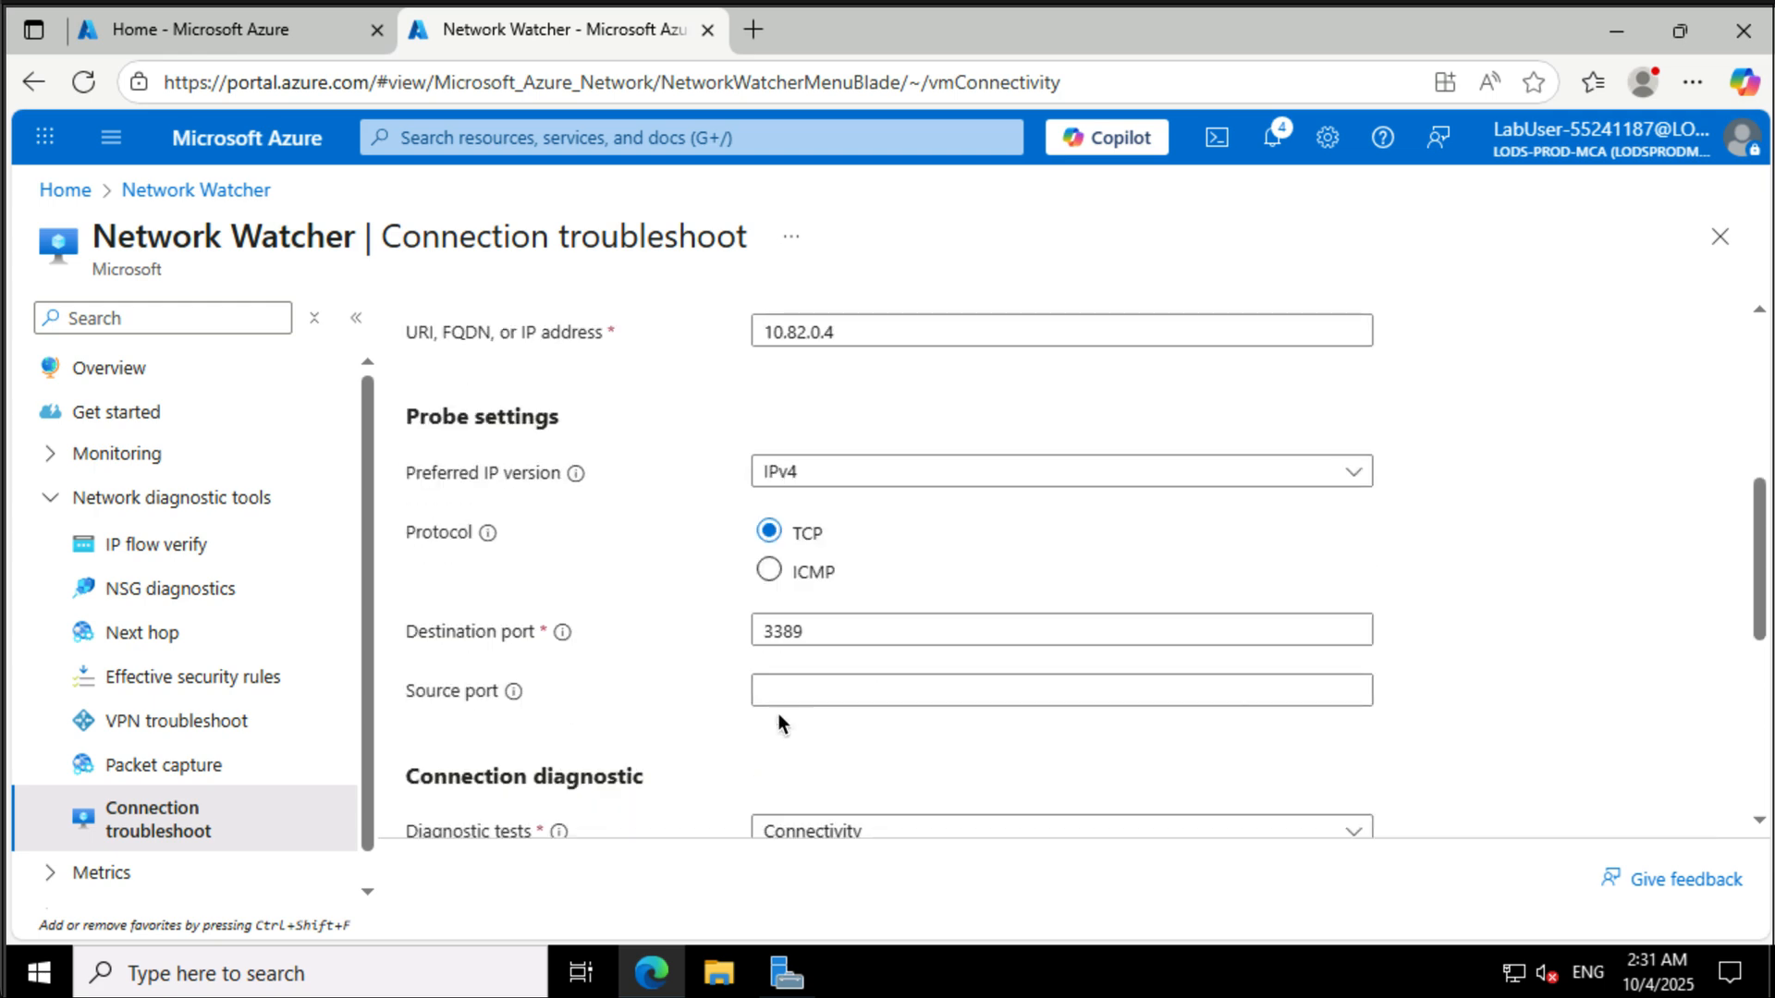
pyautogui.scroll(-2, 584, 804)
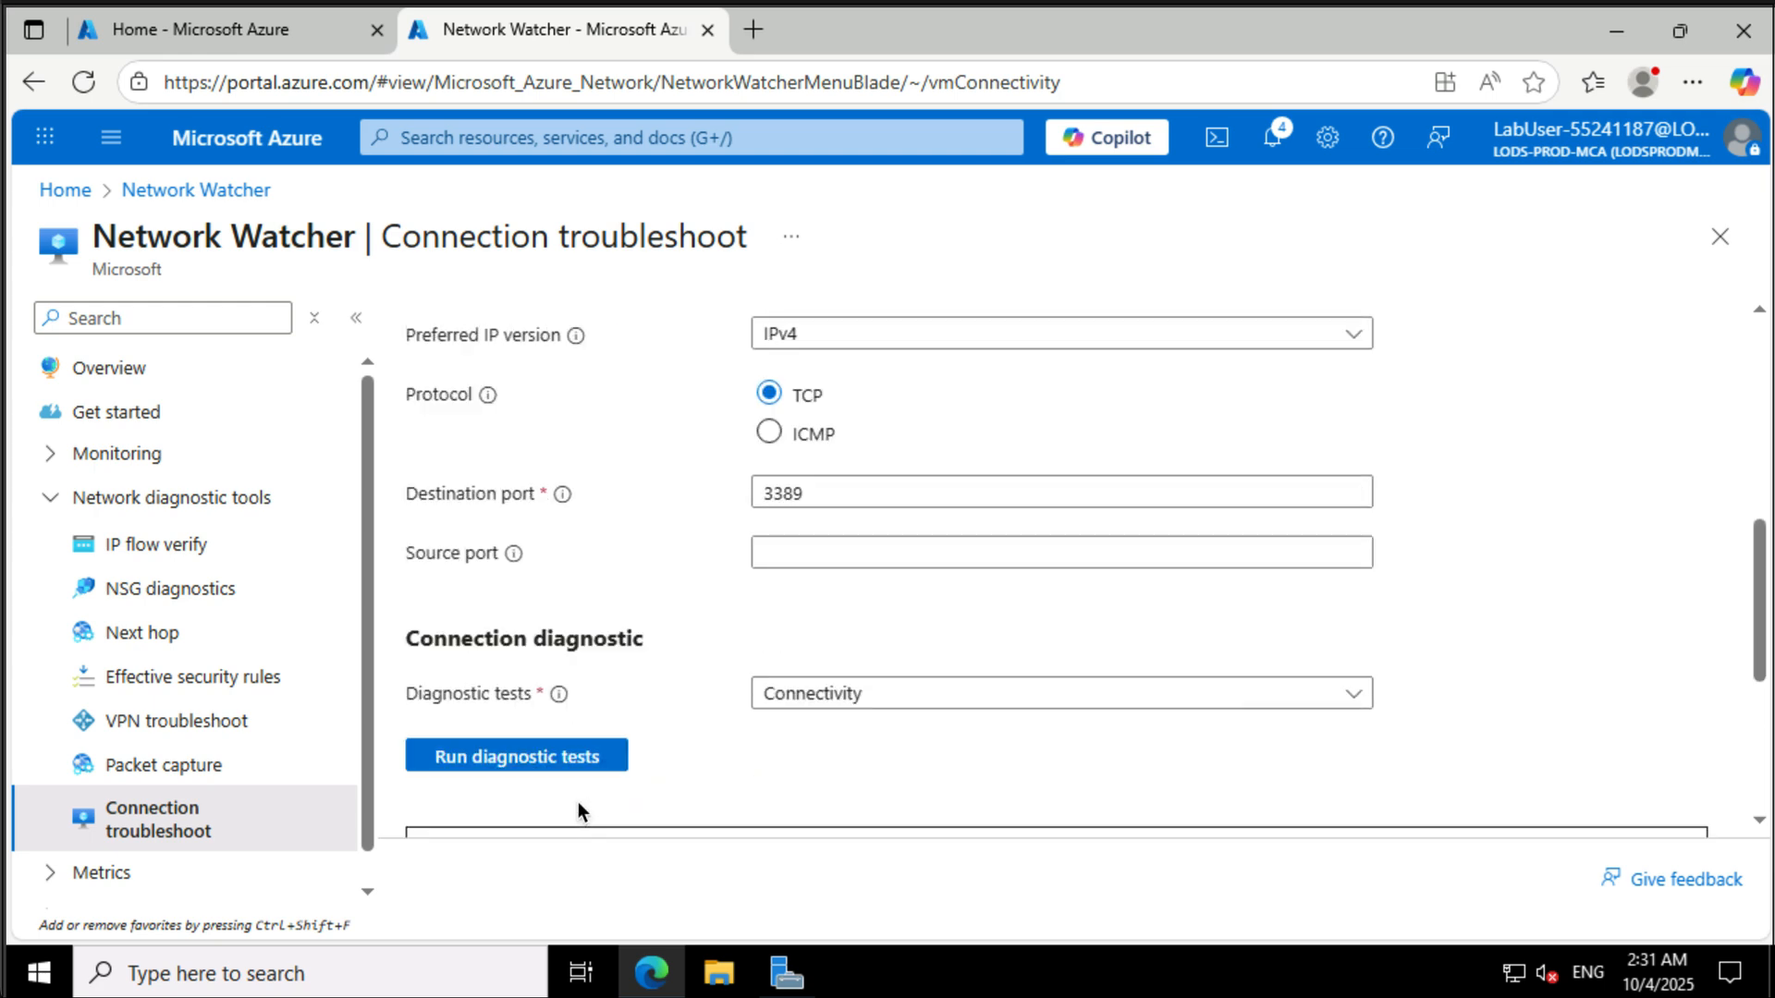
pyautogui.click(551, 756)
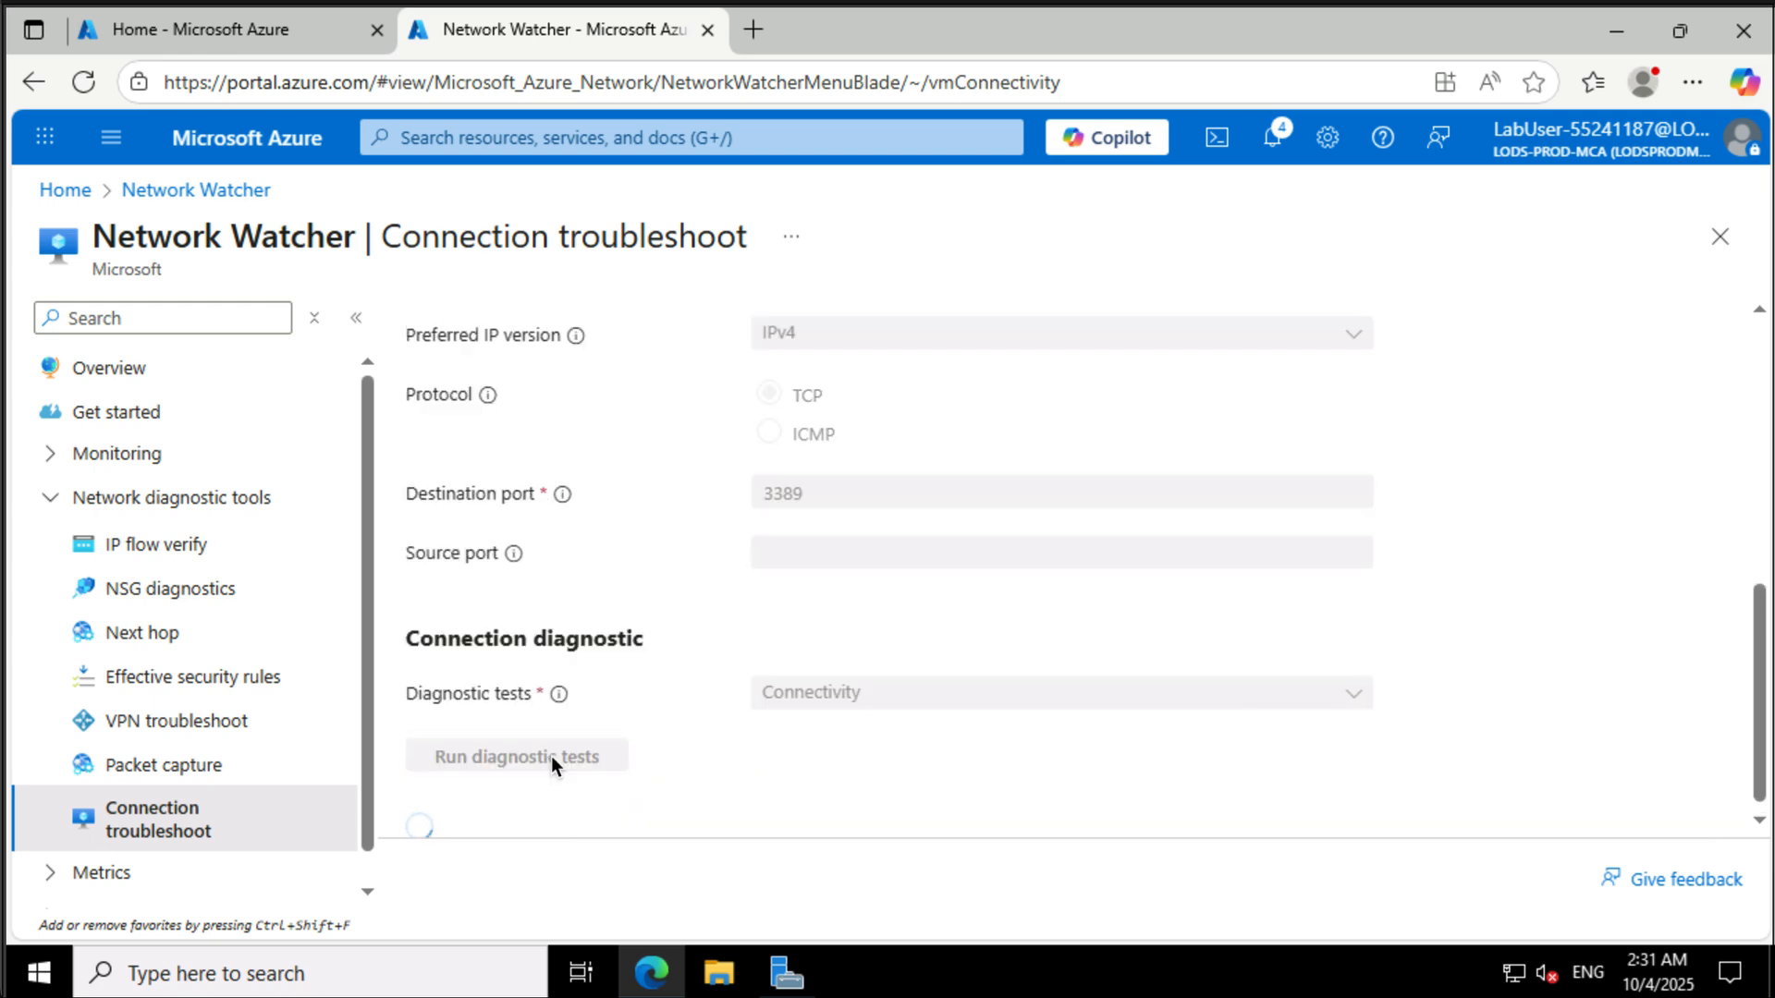
pyautogui.scroll(-4, 552, 758)
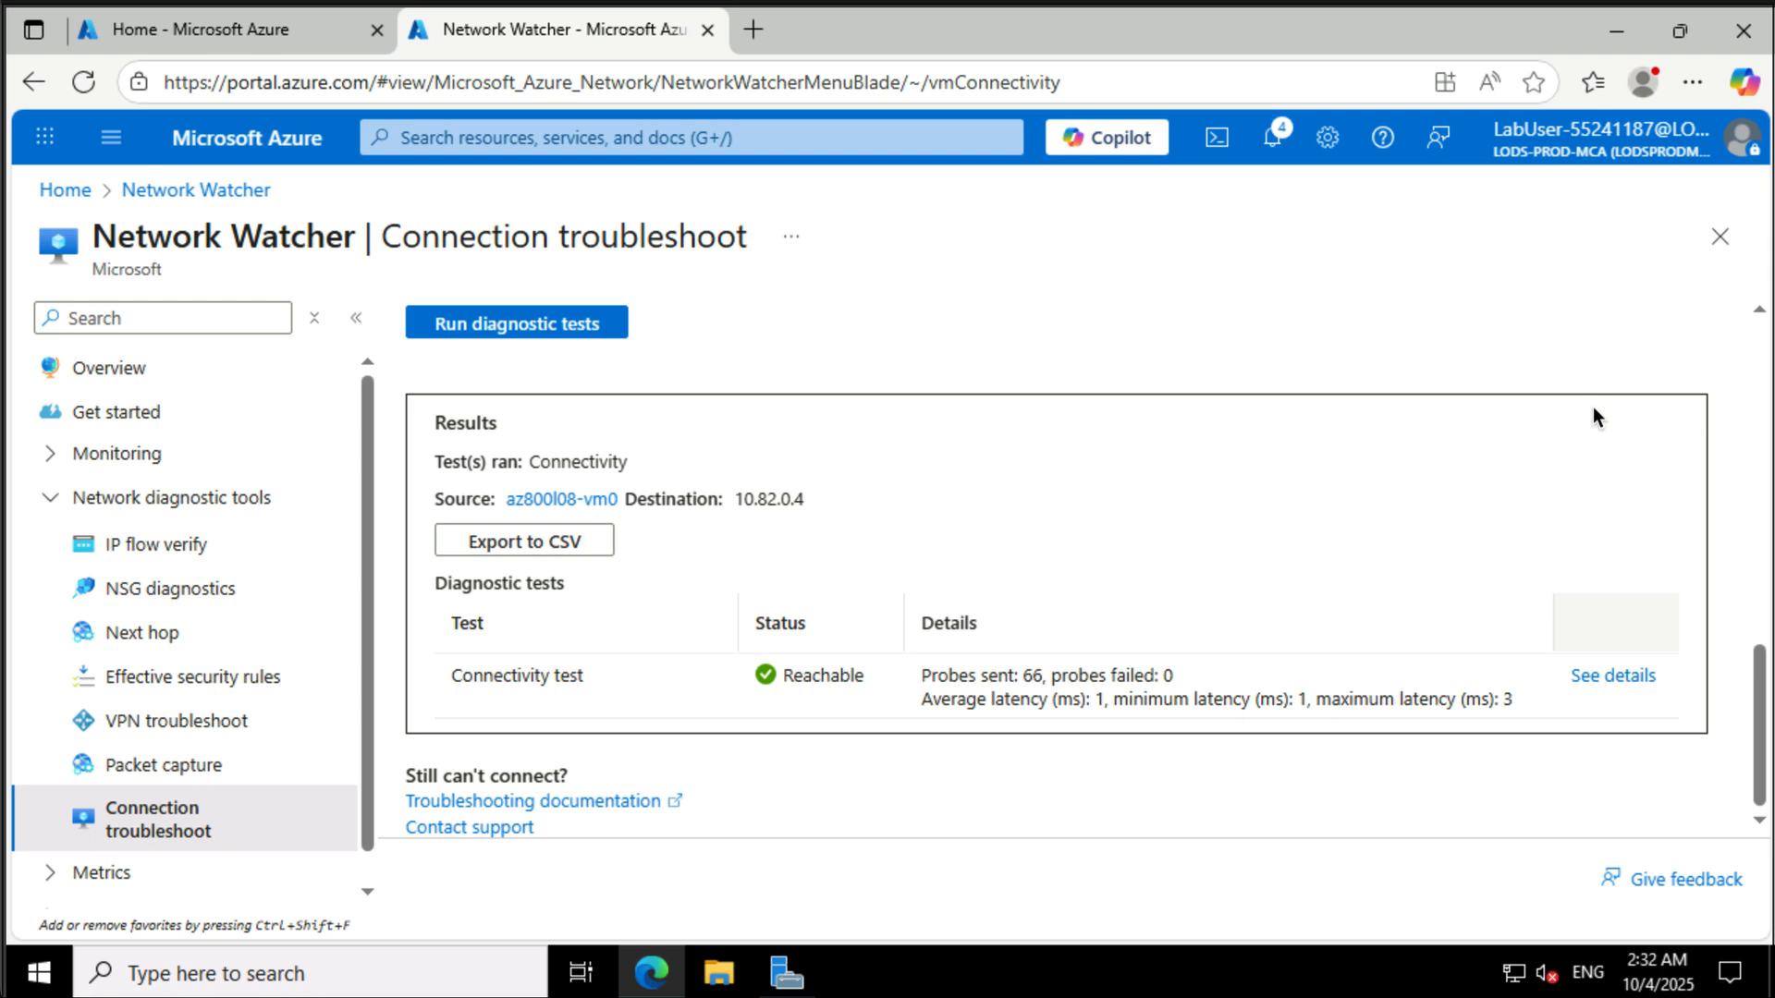
# - Open the network interface az800l08-nic0 of virtual machine az800l08-vm0 and enable IP forwarding on it
pyautogui.click(779, 139)
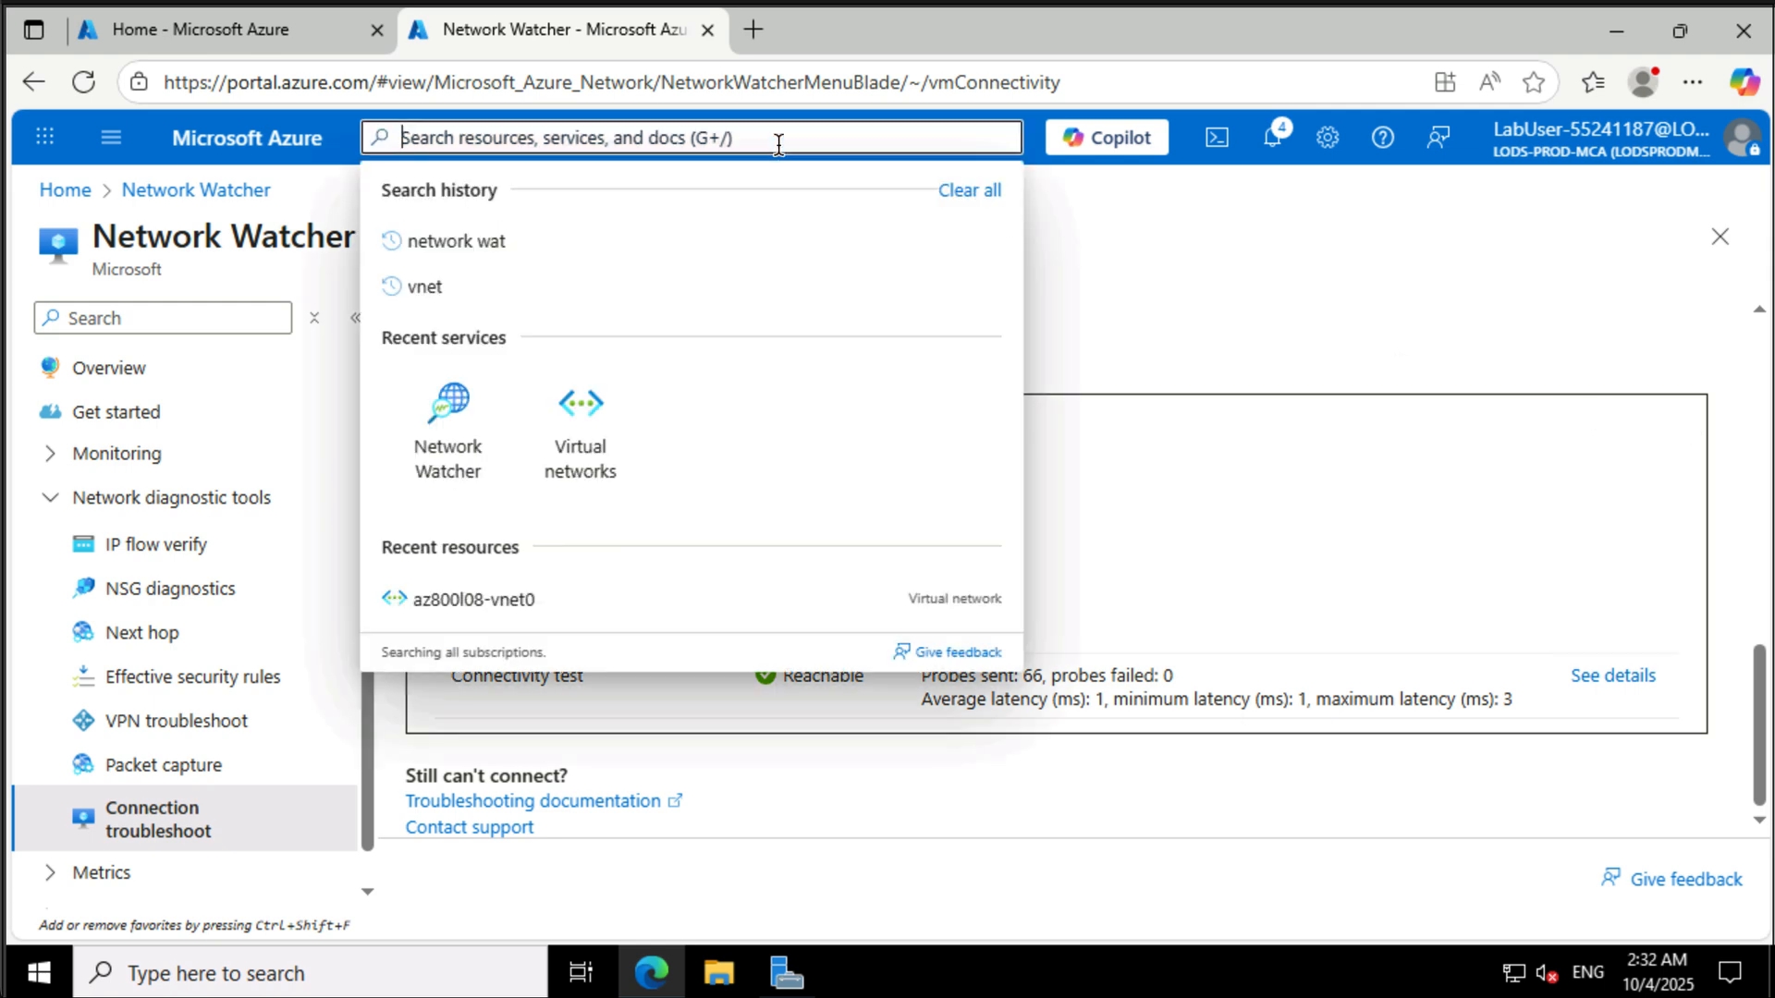
pyautogui.write('vm')
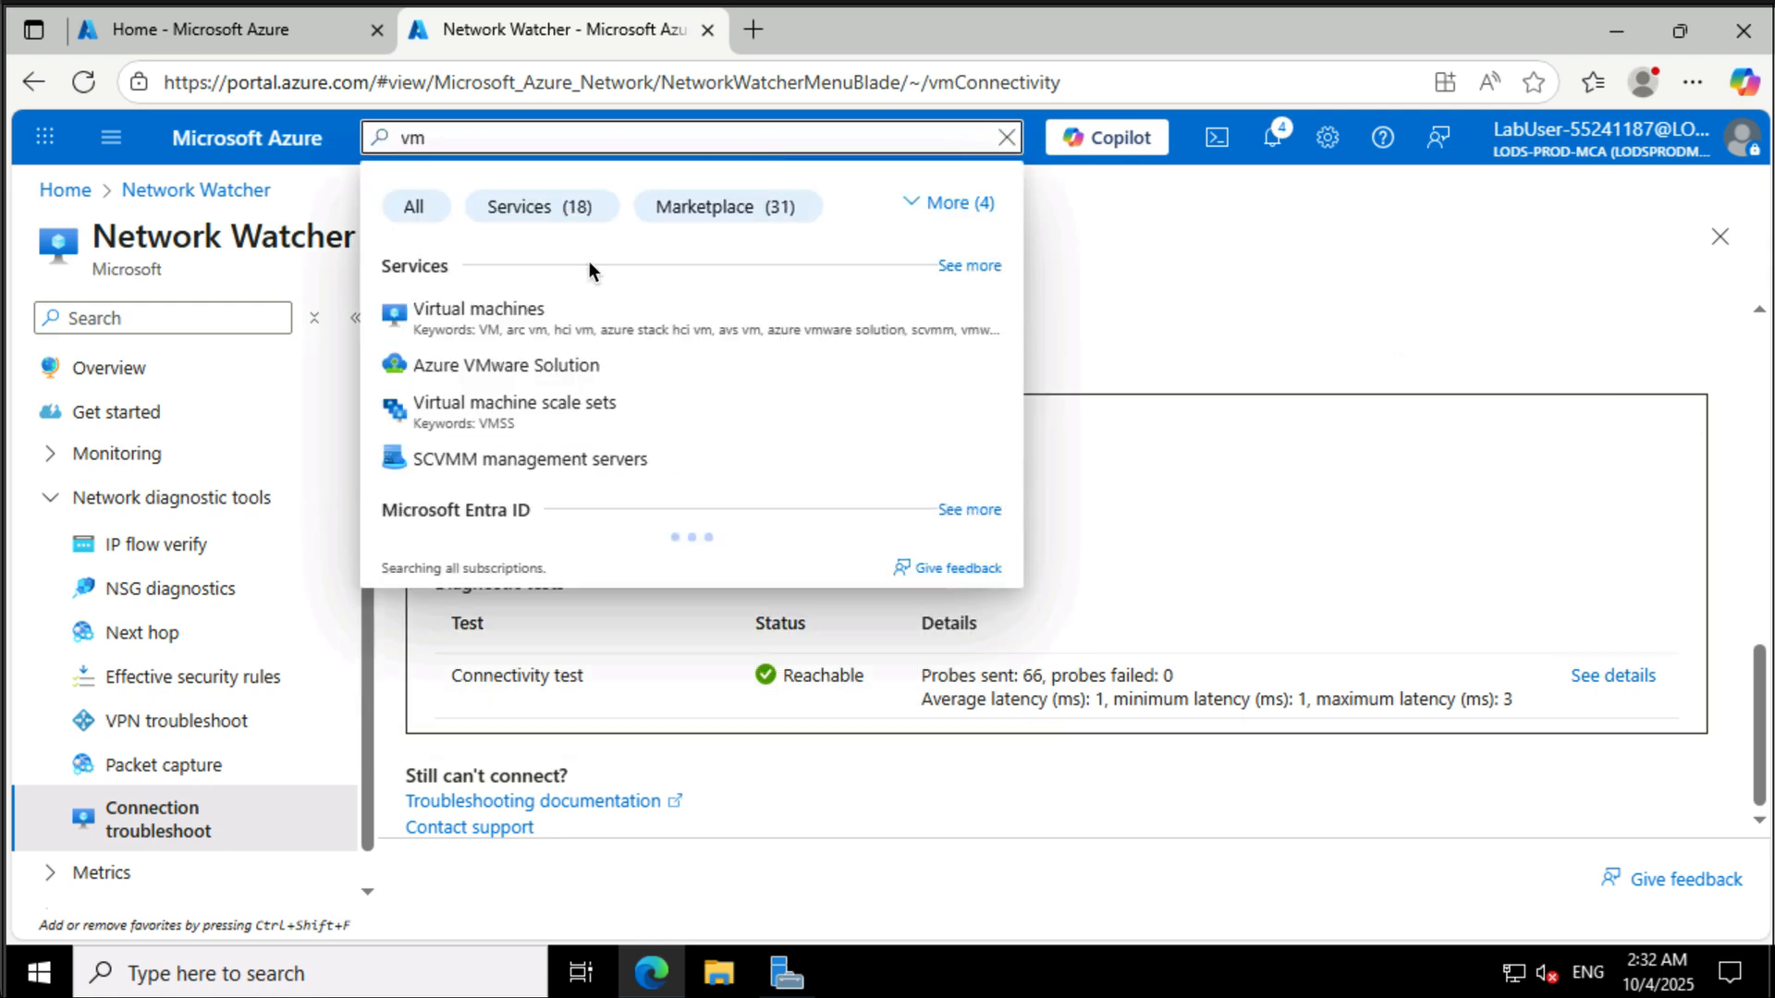
pyautogui.click(541, 320)
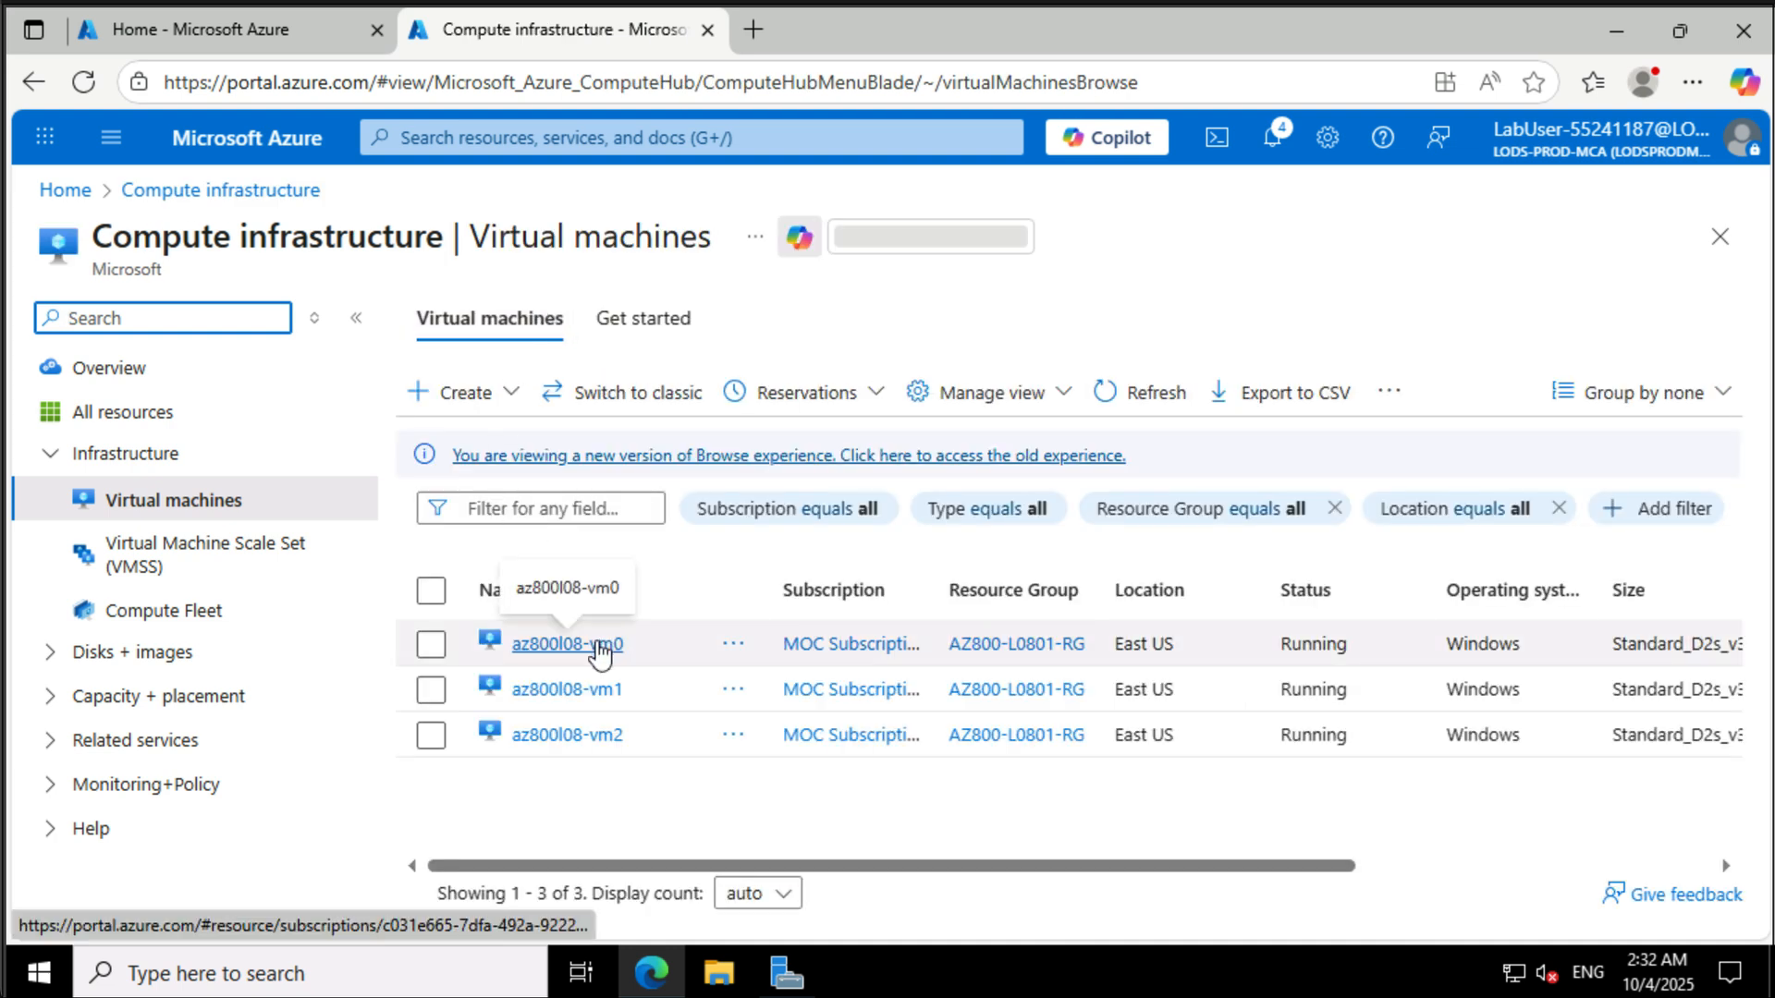
pyautogui.click(597, 644)
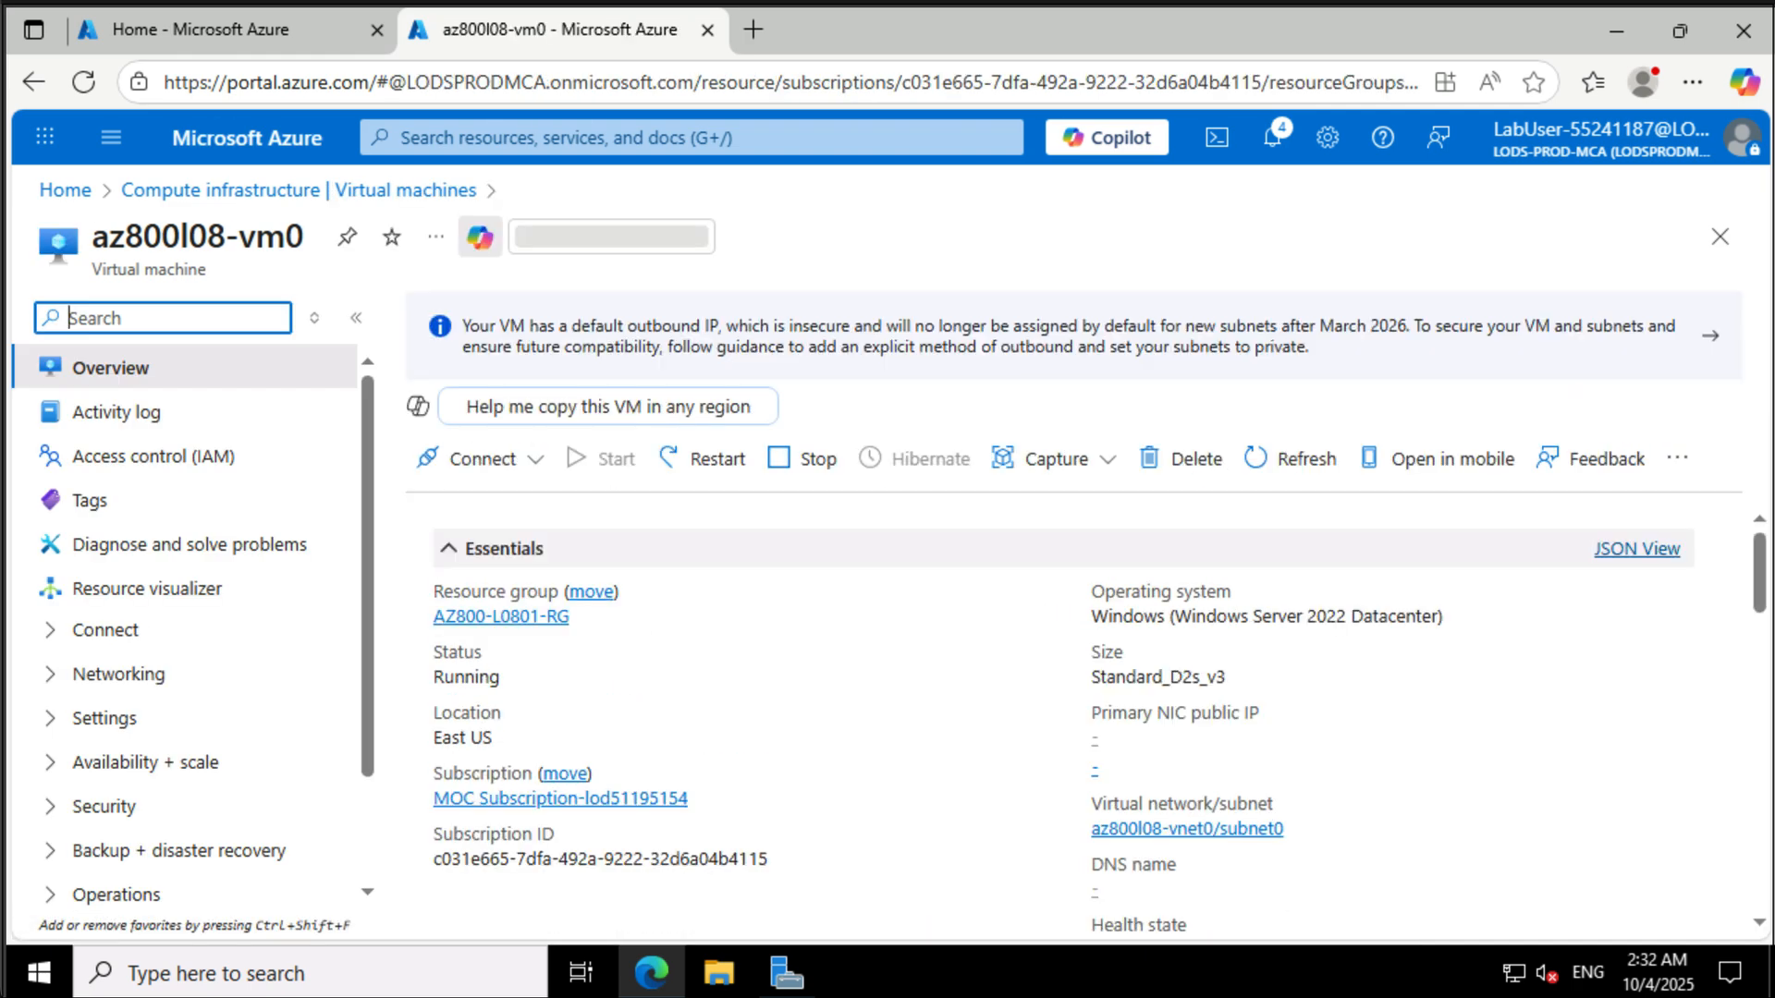
pyautogui.click(202, 686)
pyautogui.click(205, 729)
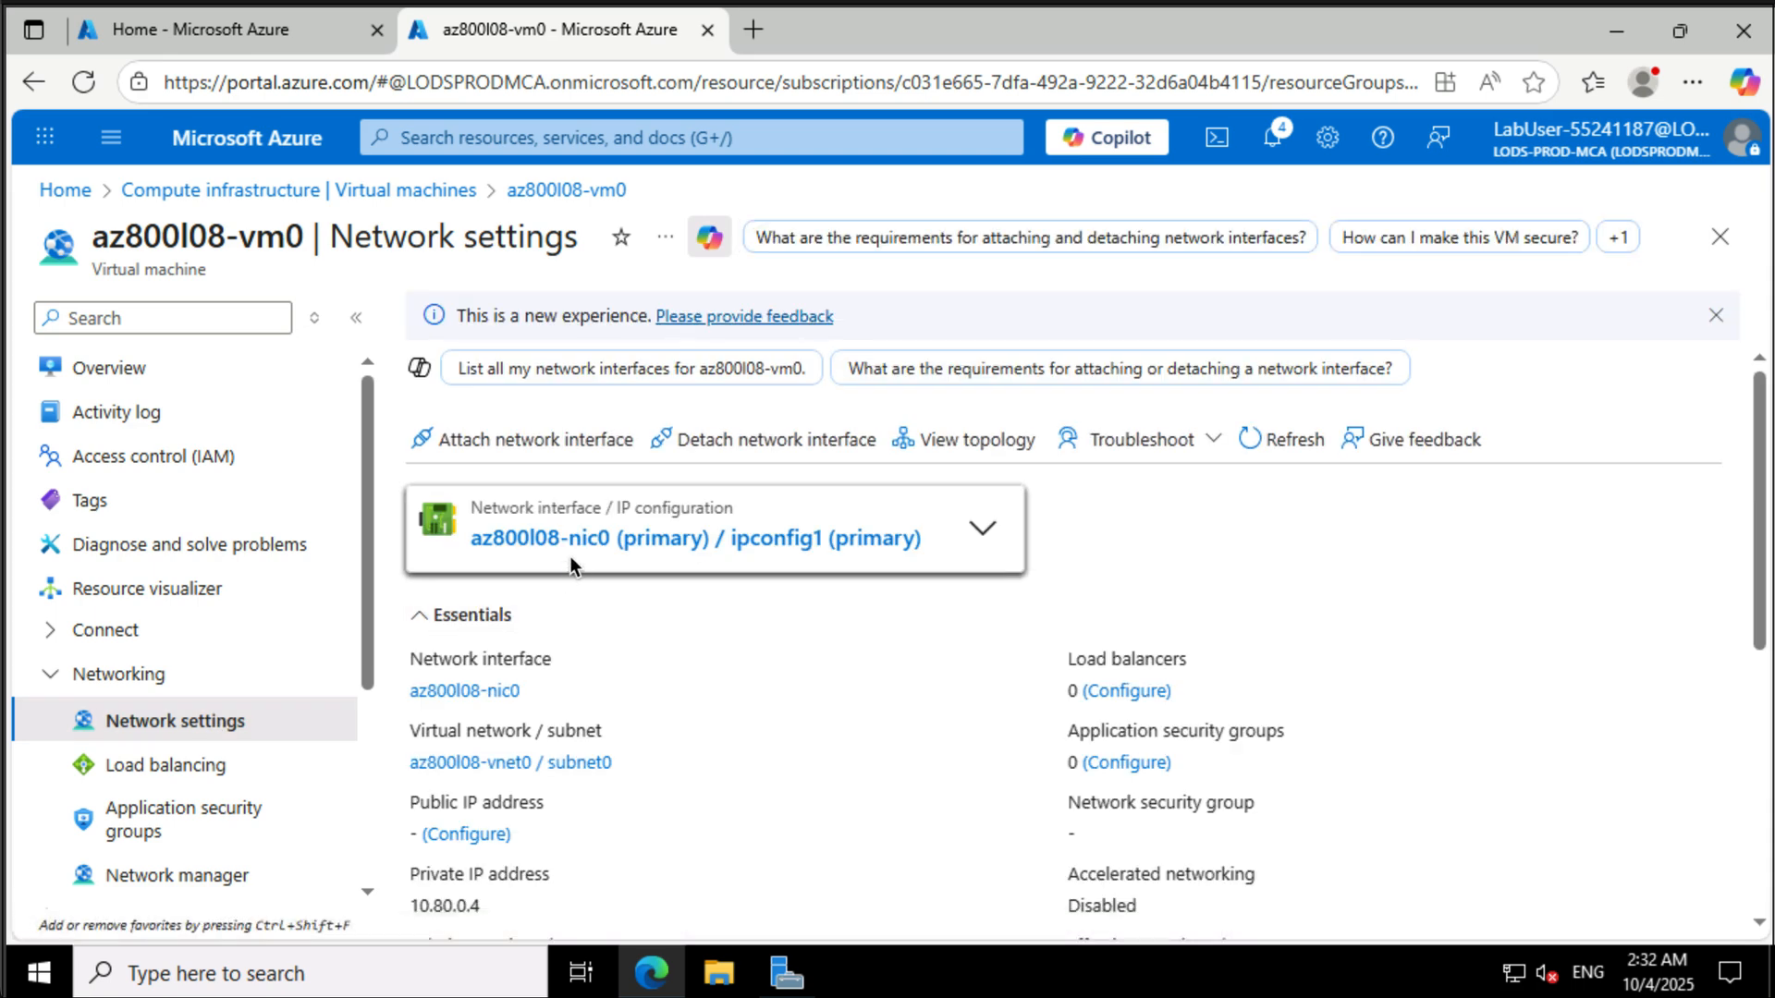
pyautogui.click(579, 549)
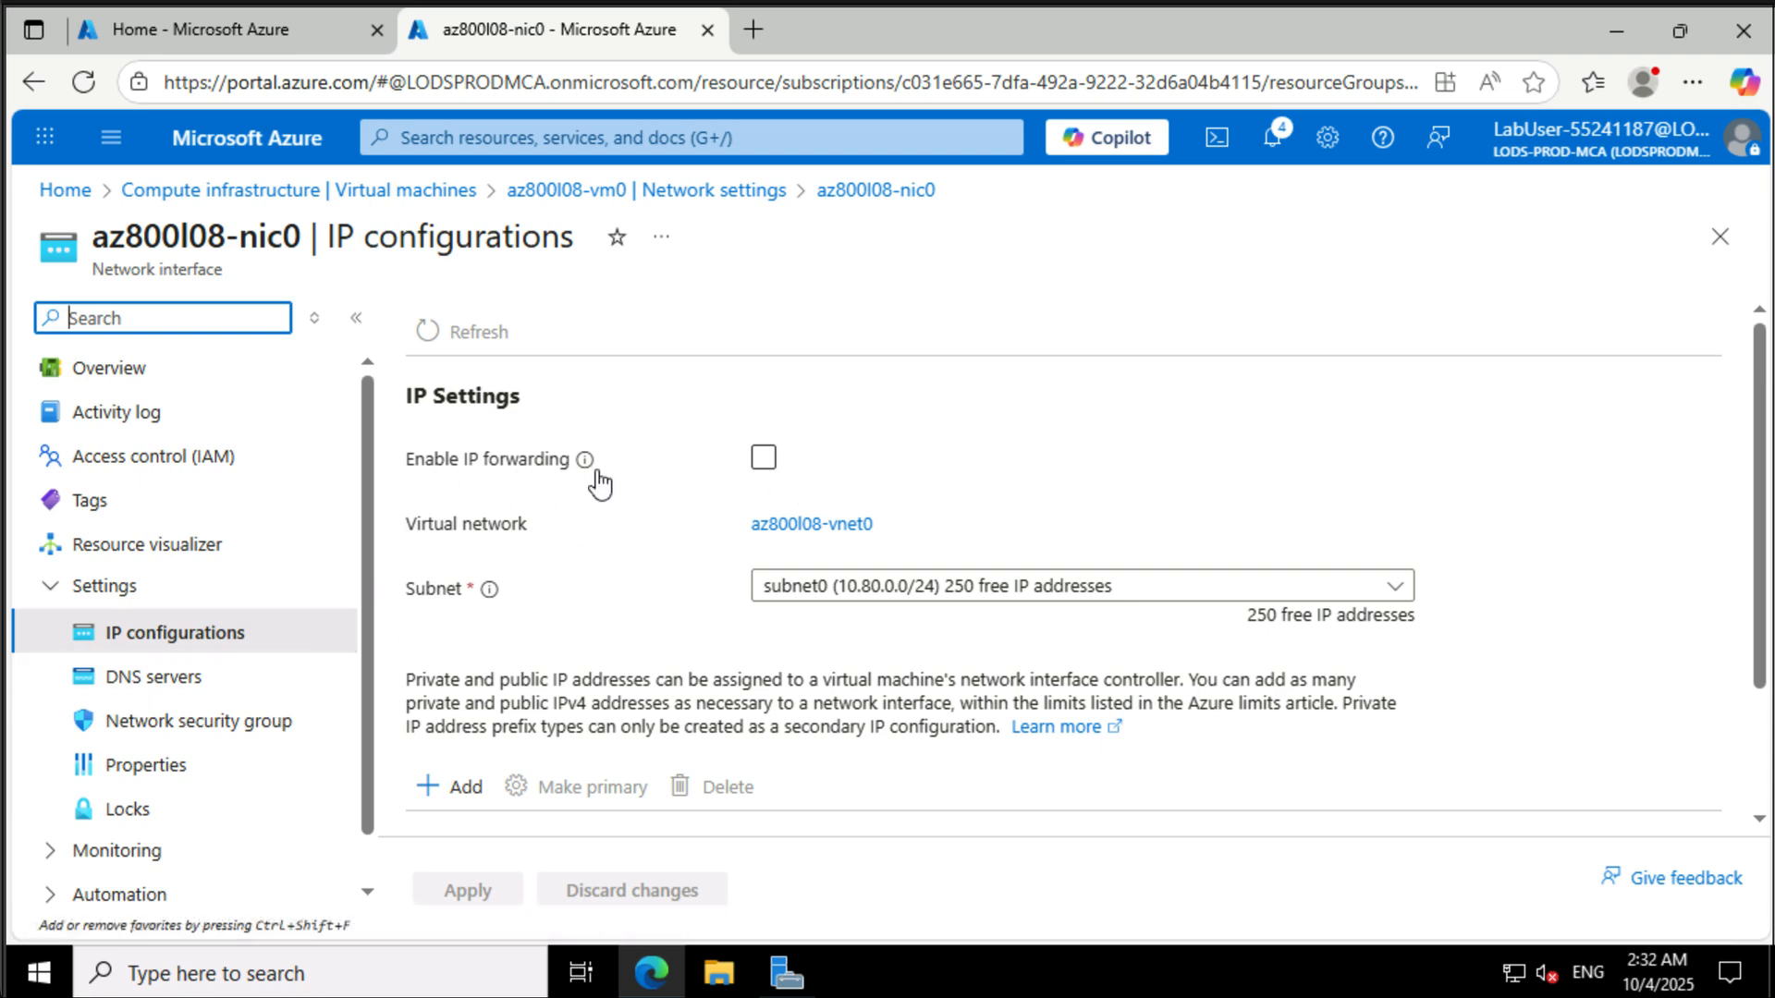
pyautogui.moveTo(587, 471)
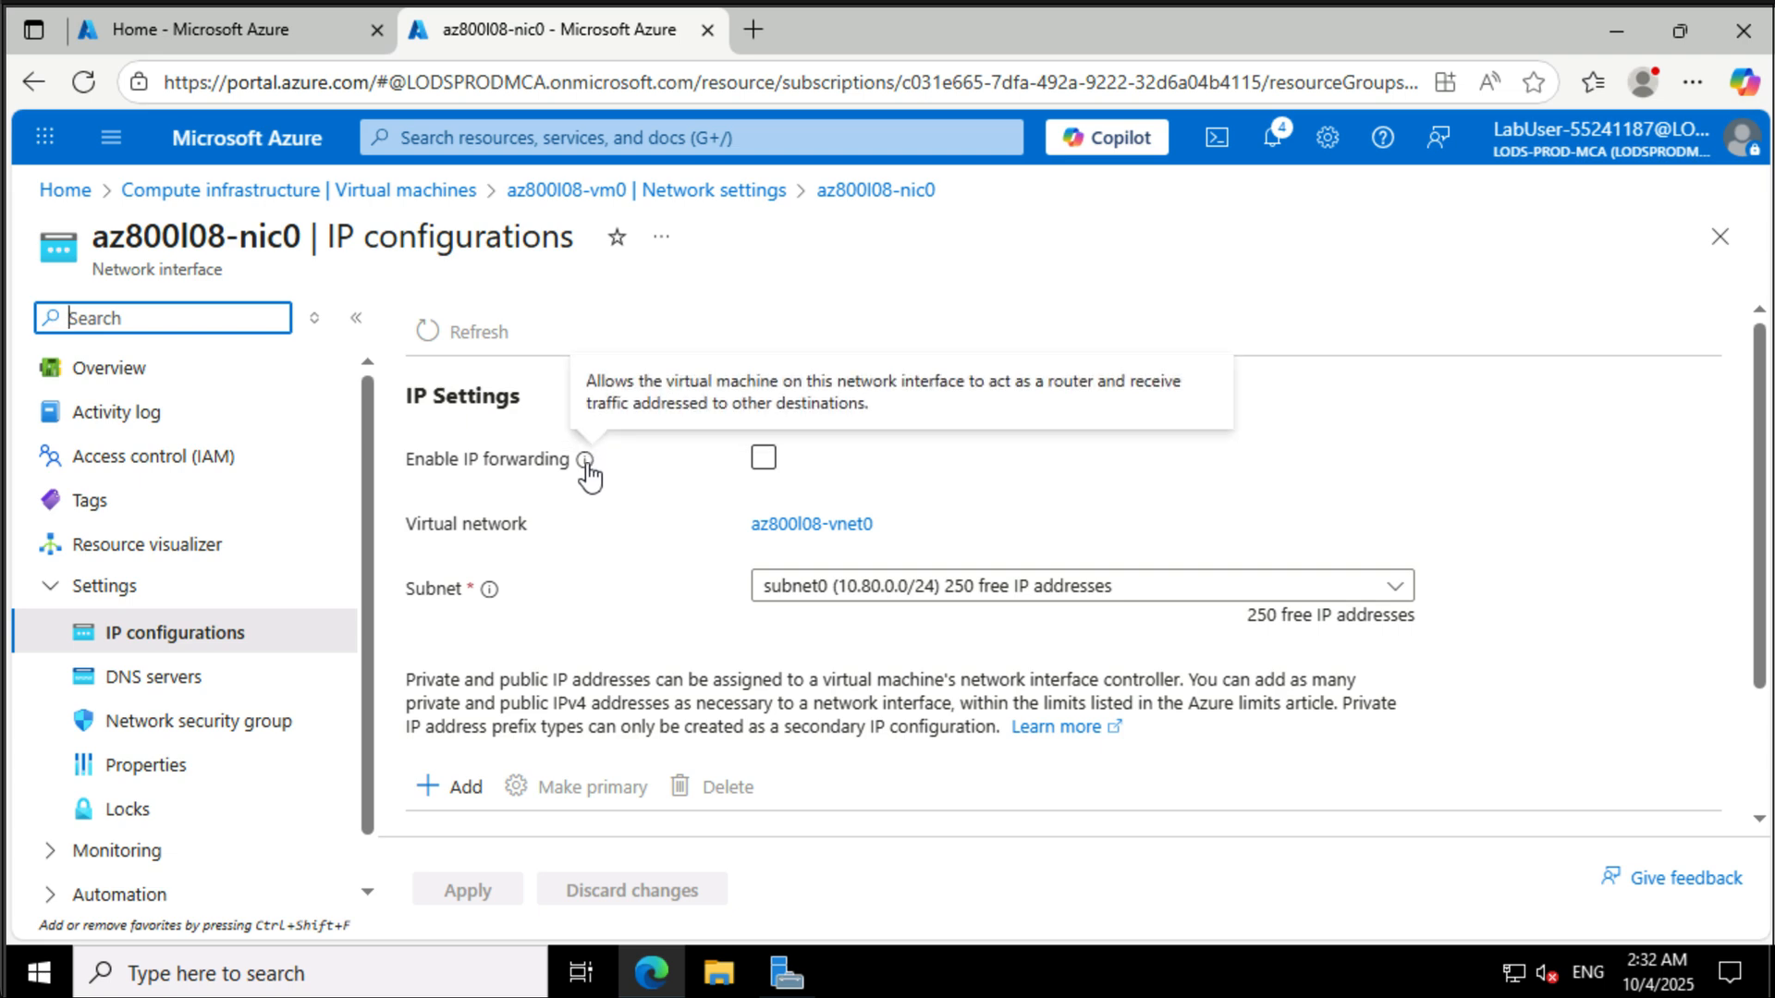
pyautogui.click(762, 458)
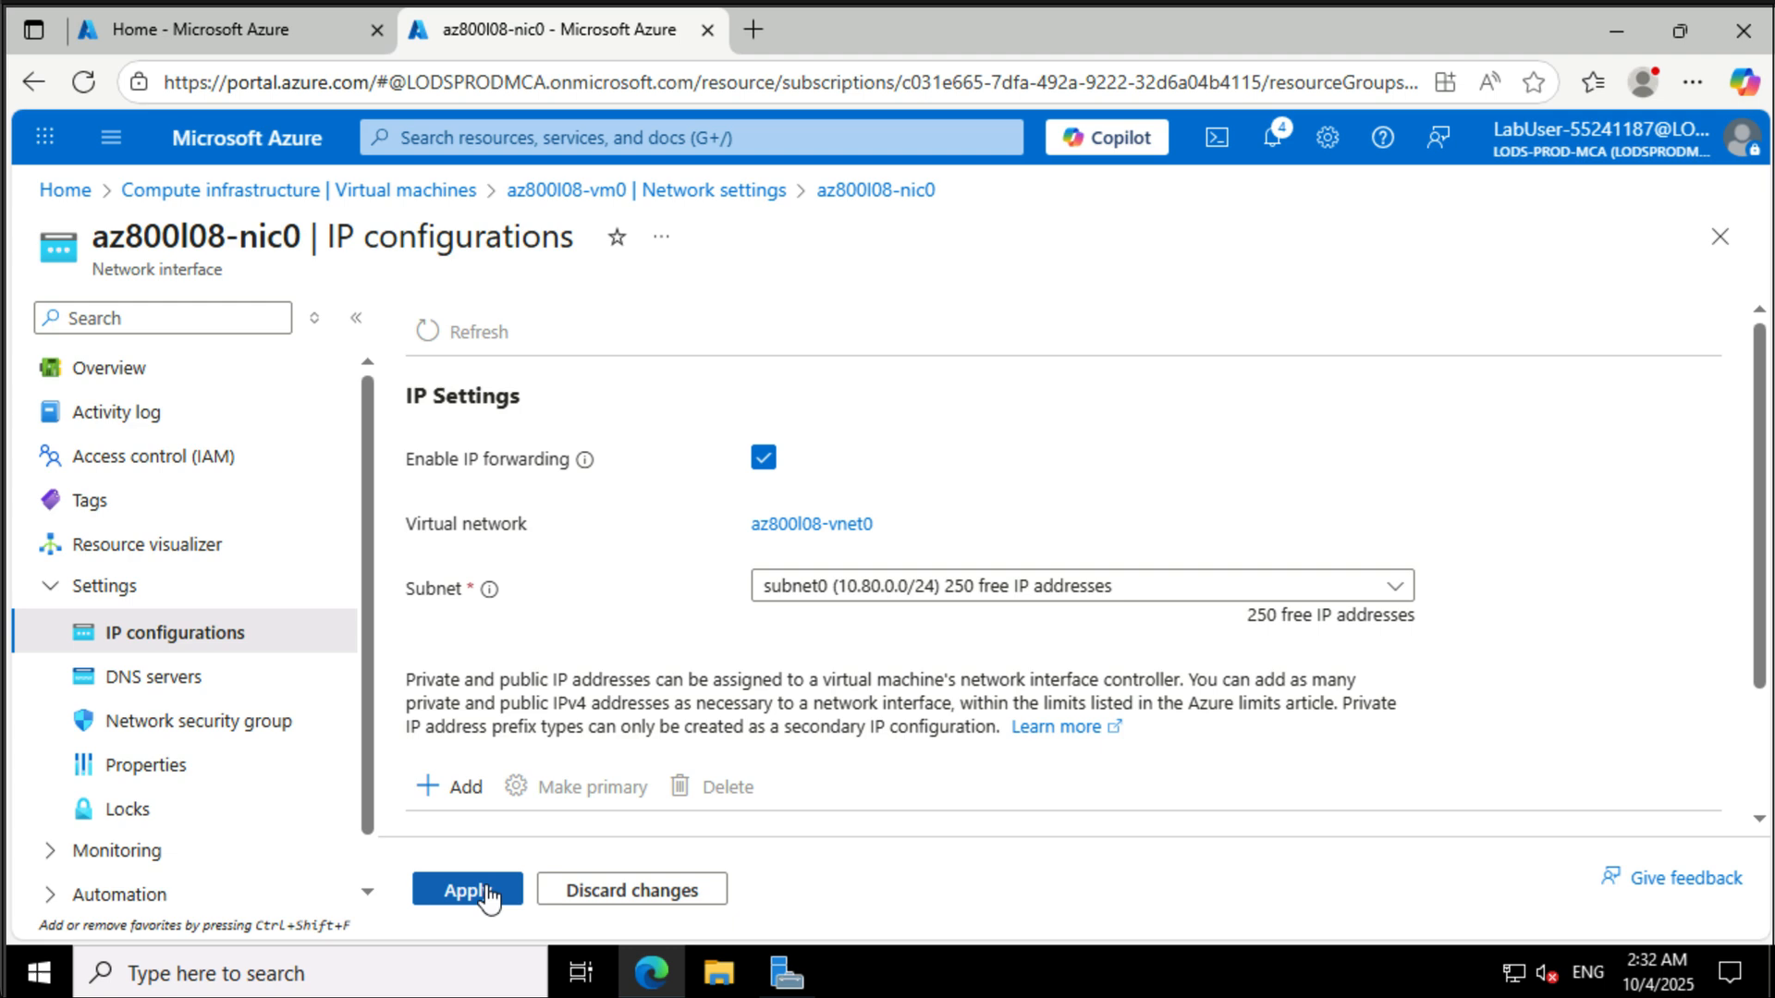
pyautogui.click(485, 891)
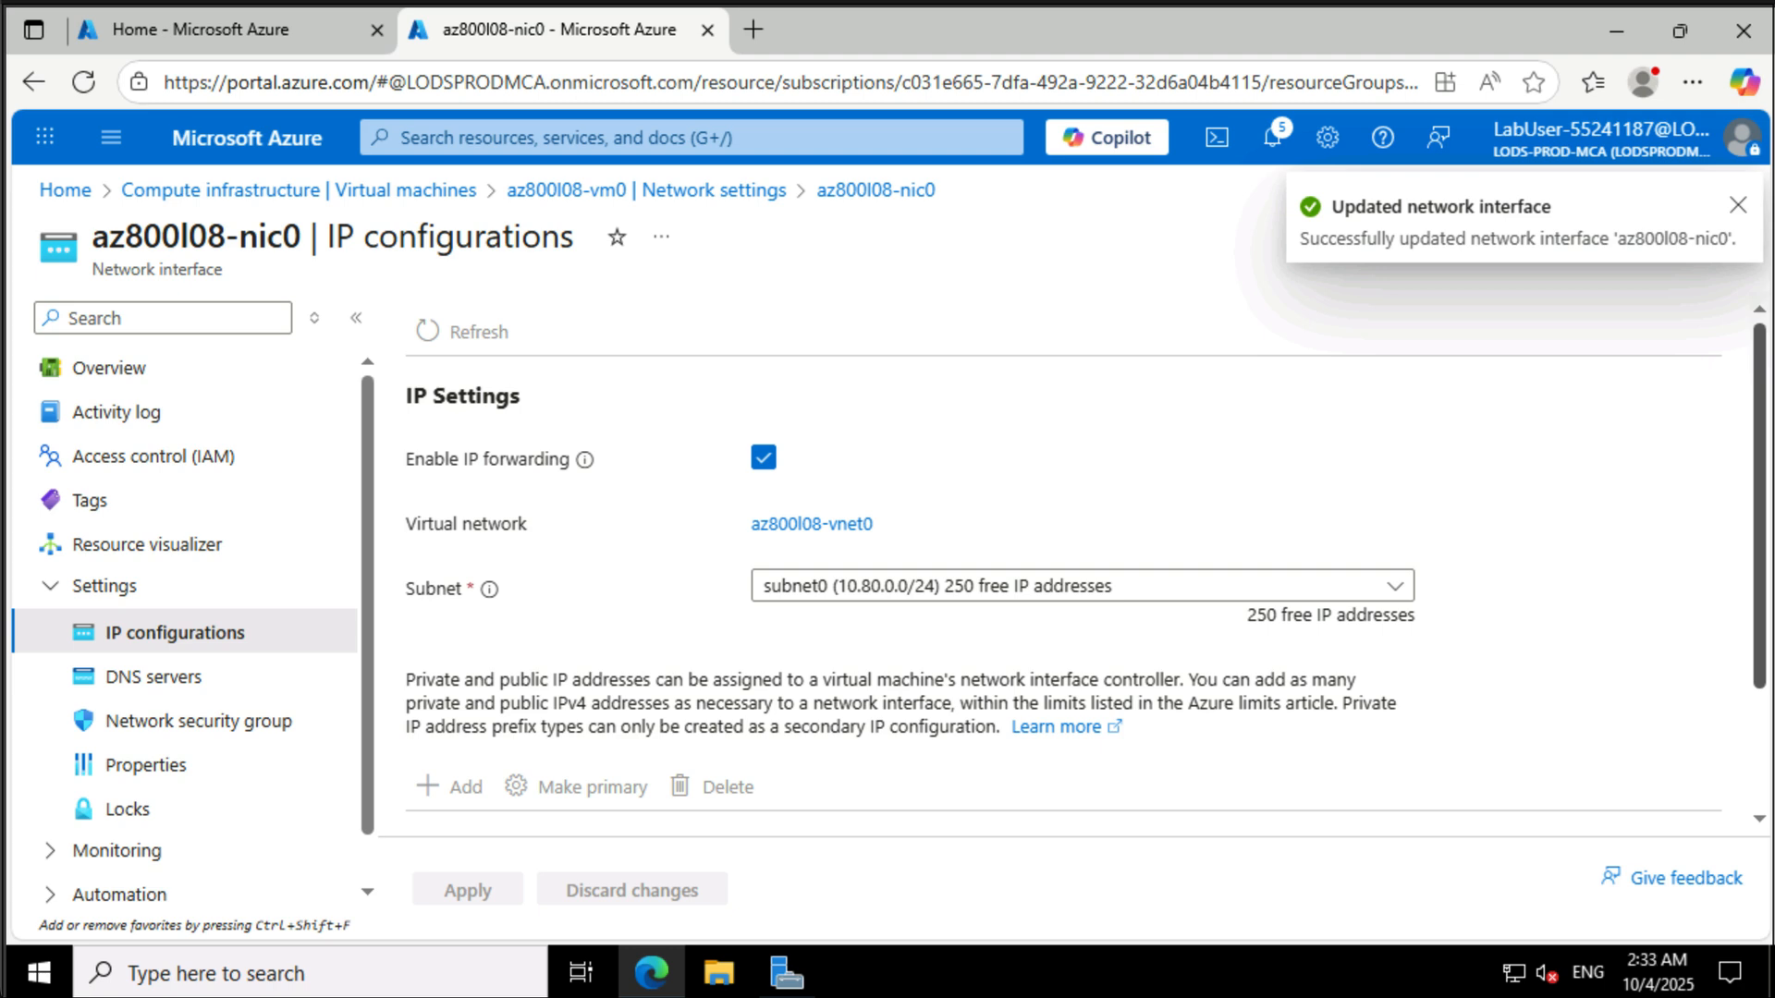
# - Run the PowerShell script Install-WindowsFeature RemoteAccess -IncludeManagementTools on az800l08-vm0 through Run command and review the output
pyautogui.click(631, 191)
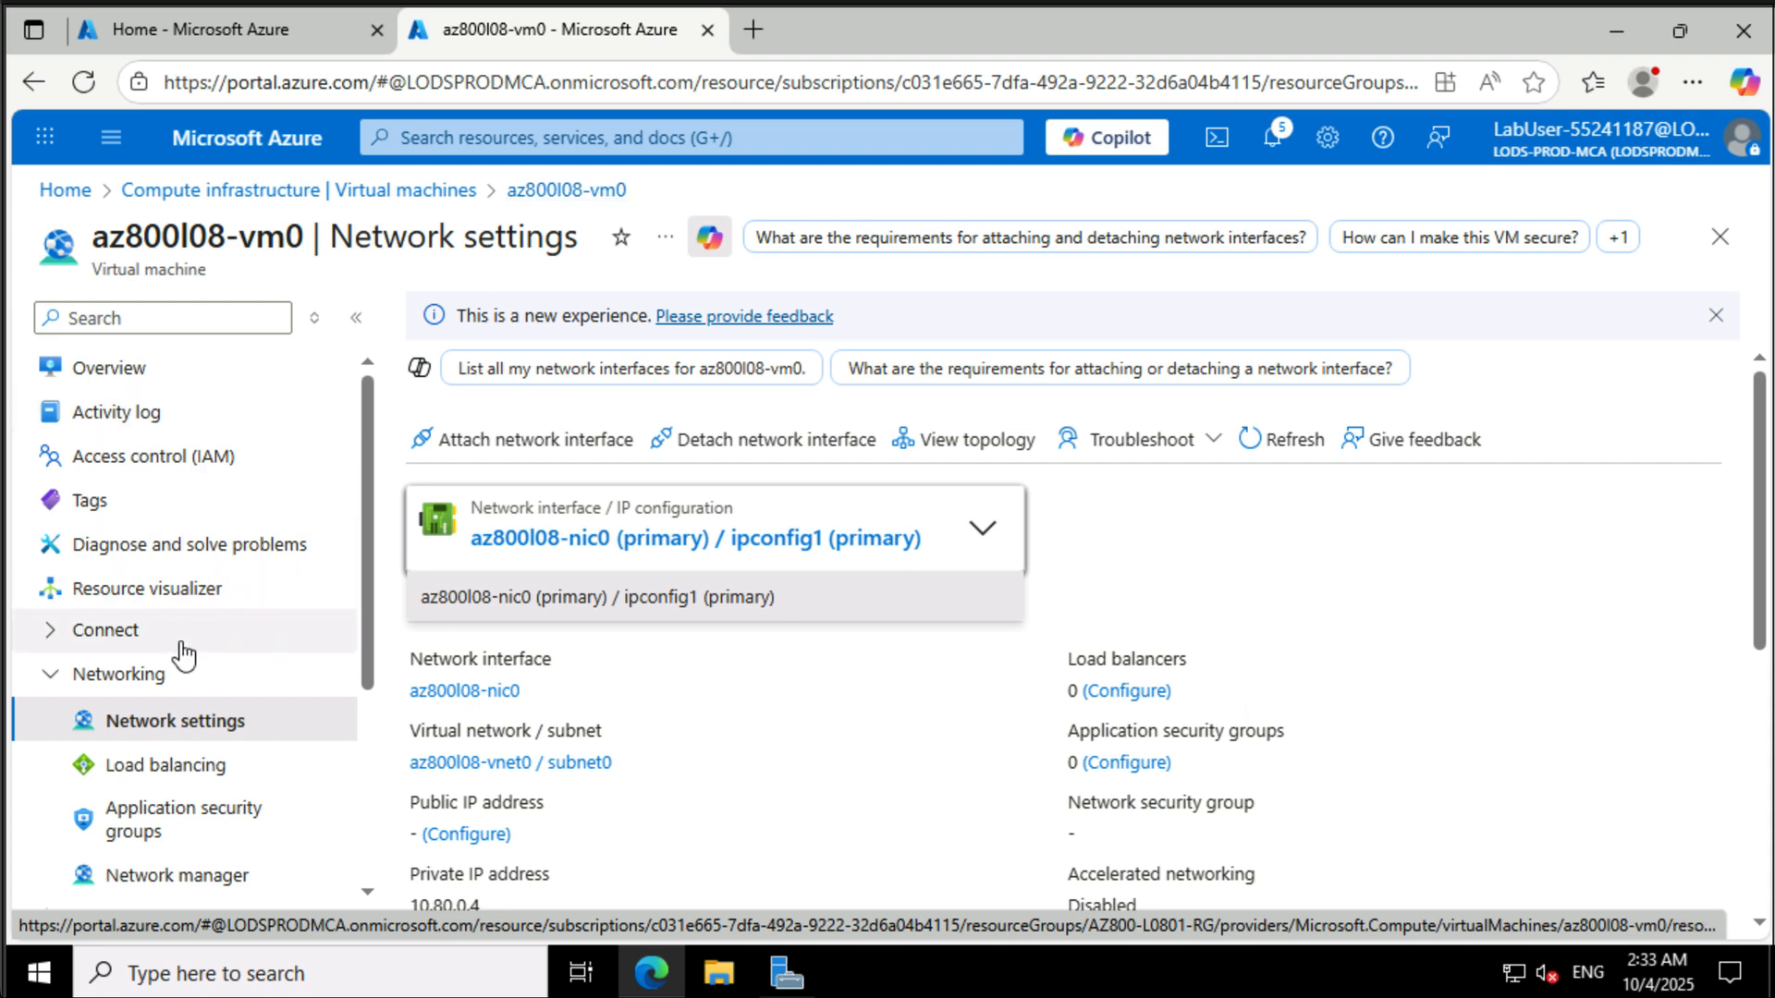
pyautogui.scroll(-1, 181, 658)
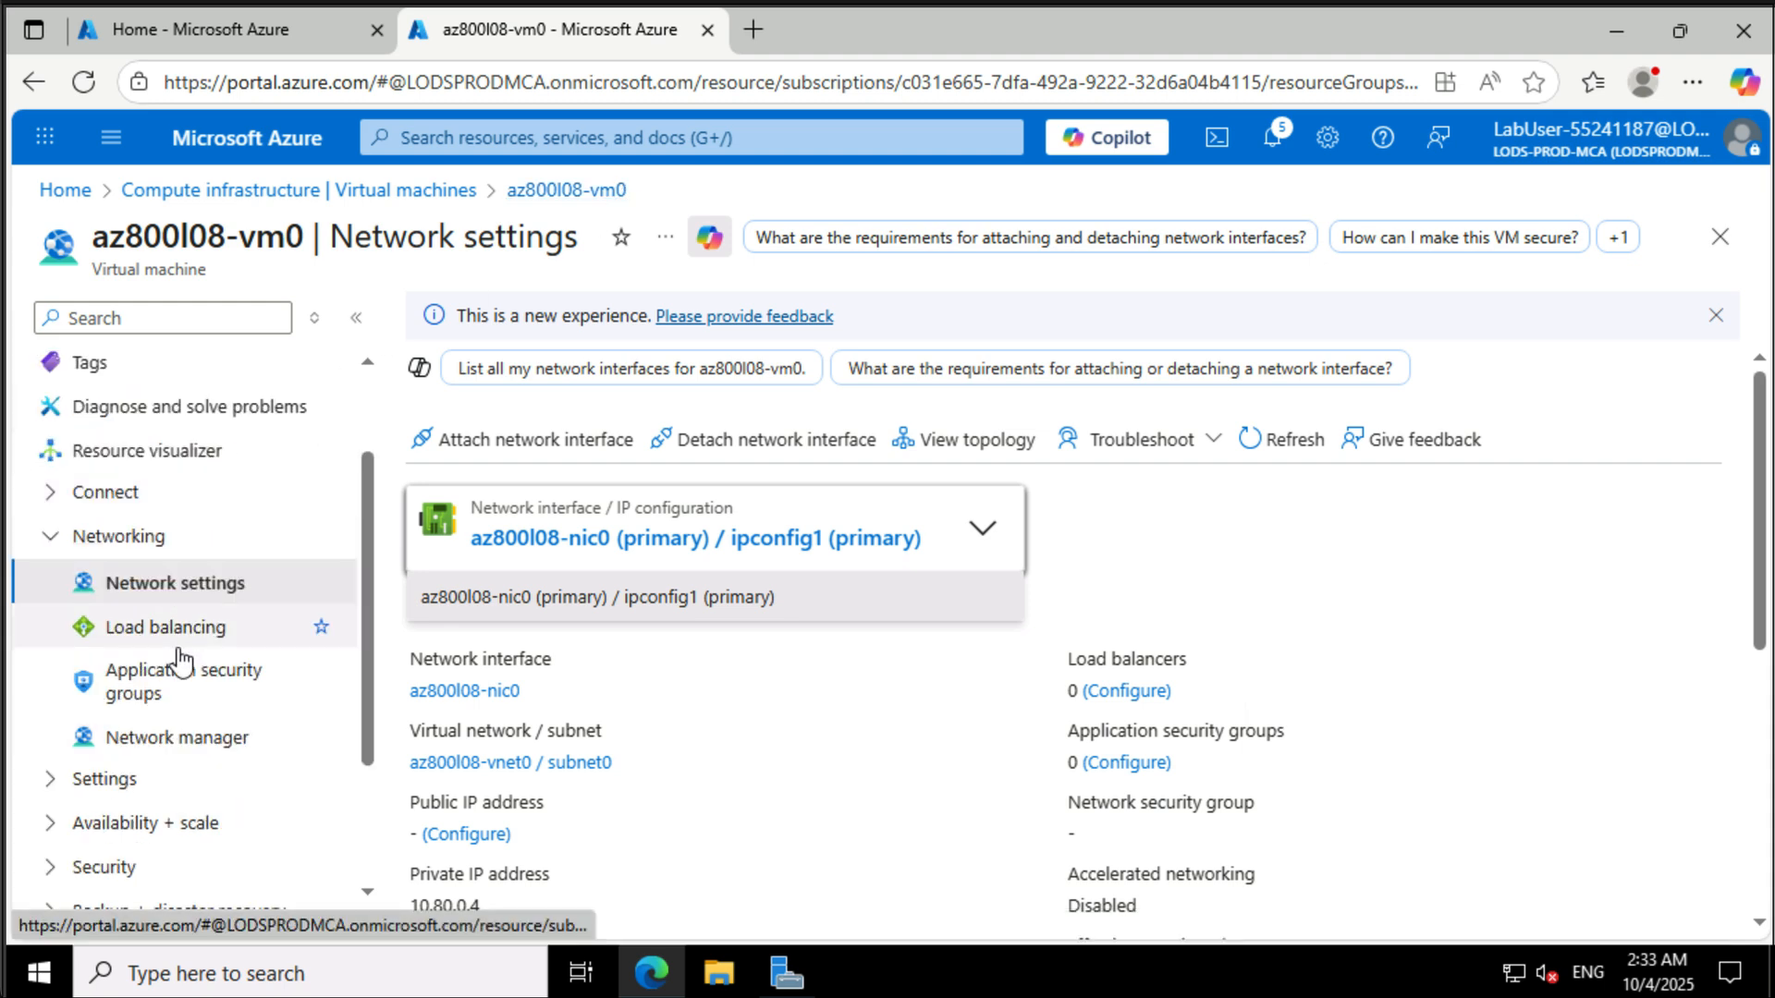
pyautogui.scroll(-1, 181, 658)
pyautogui.click(141, 822)
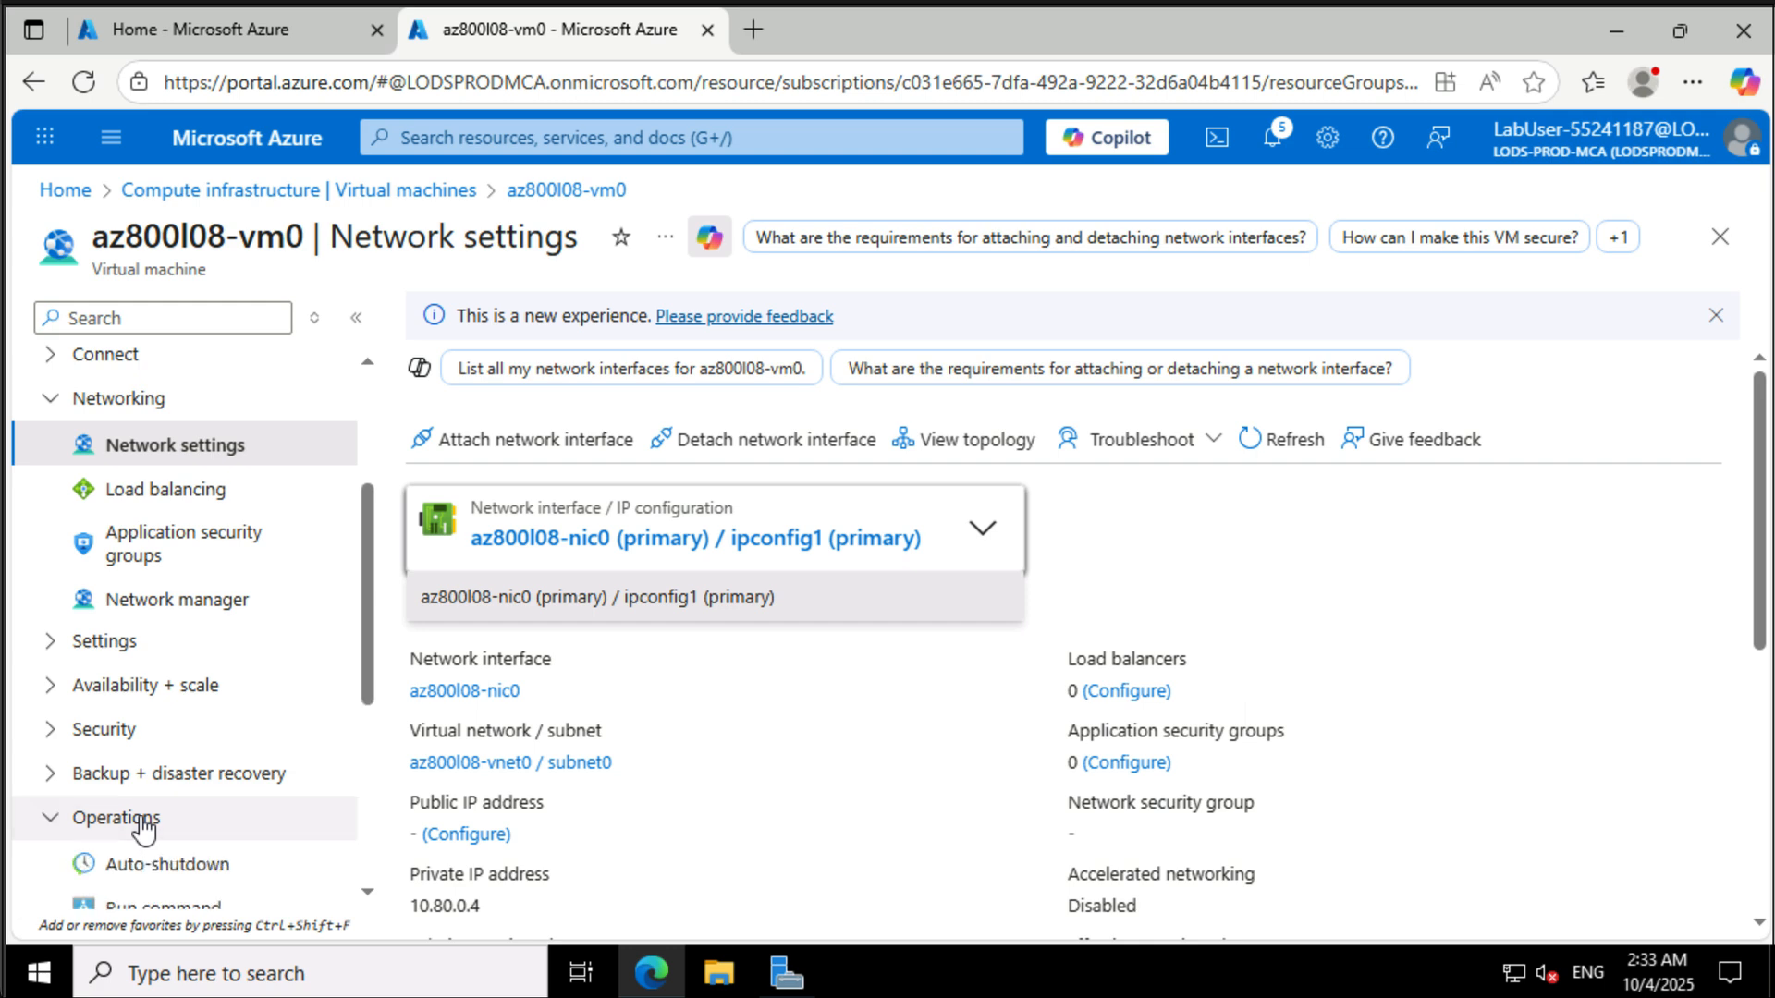
pyautogui.scroll(-1, 140, 826)
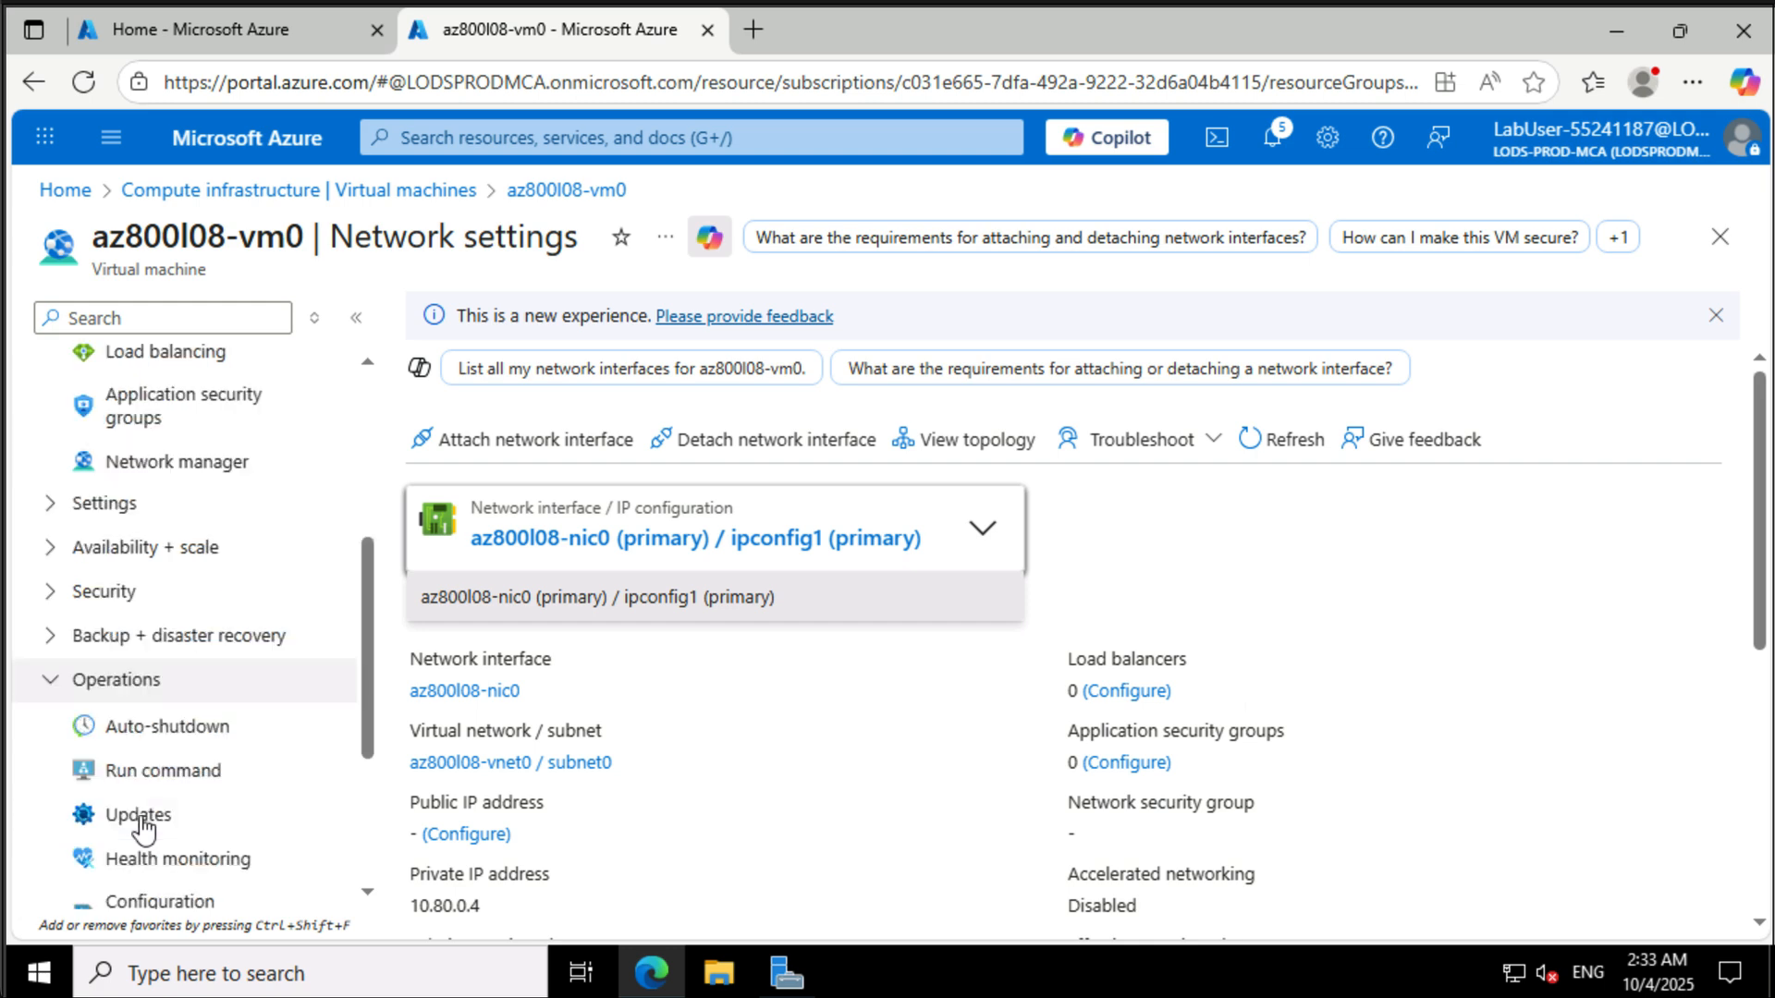
pyautogui.click(168, 777)
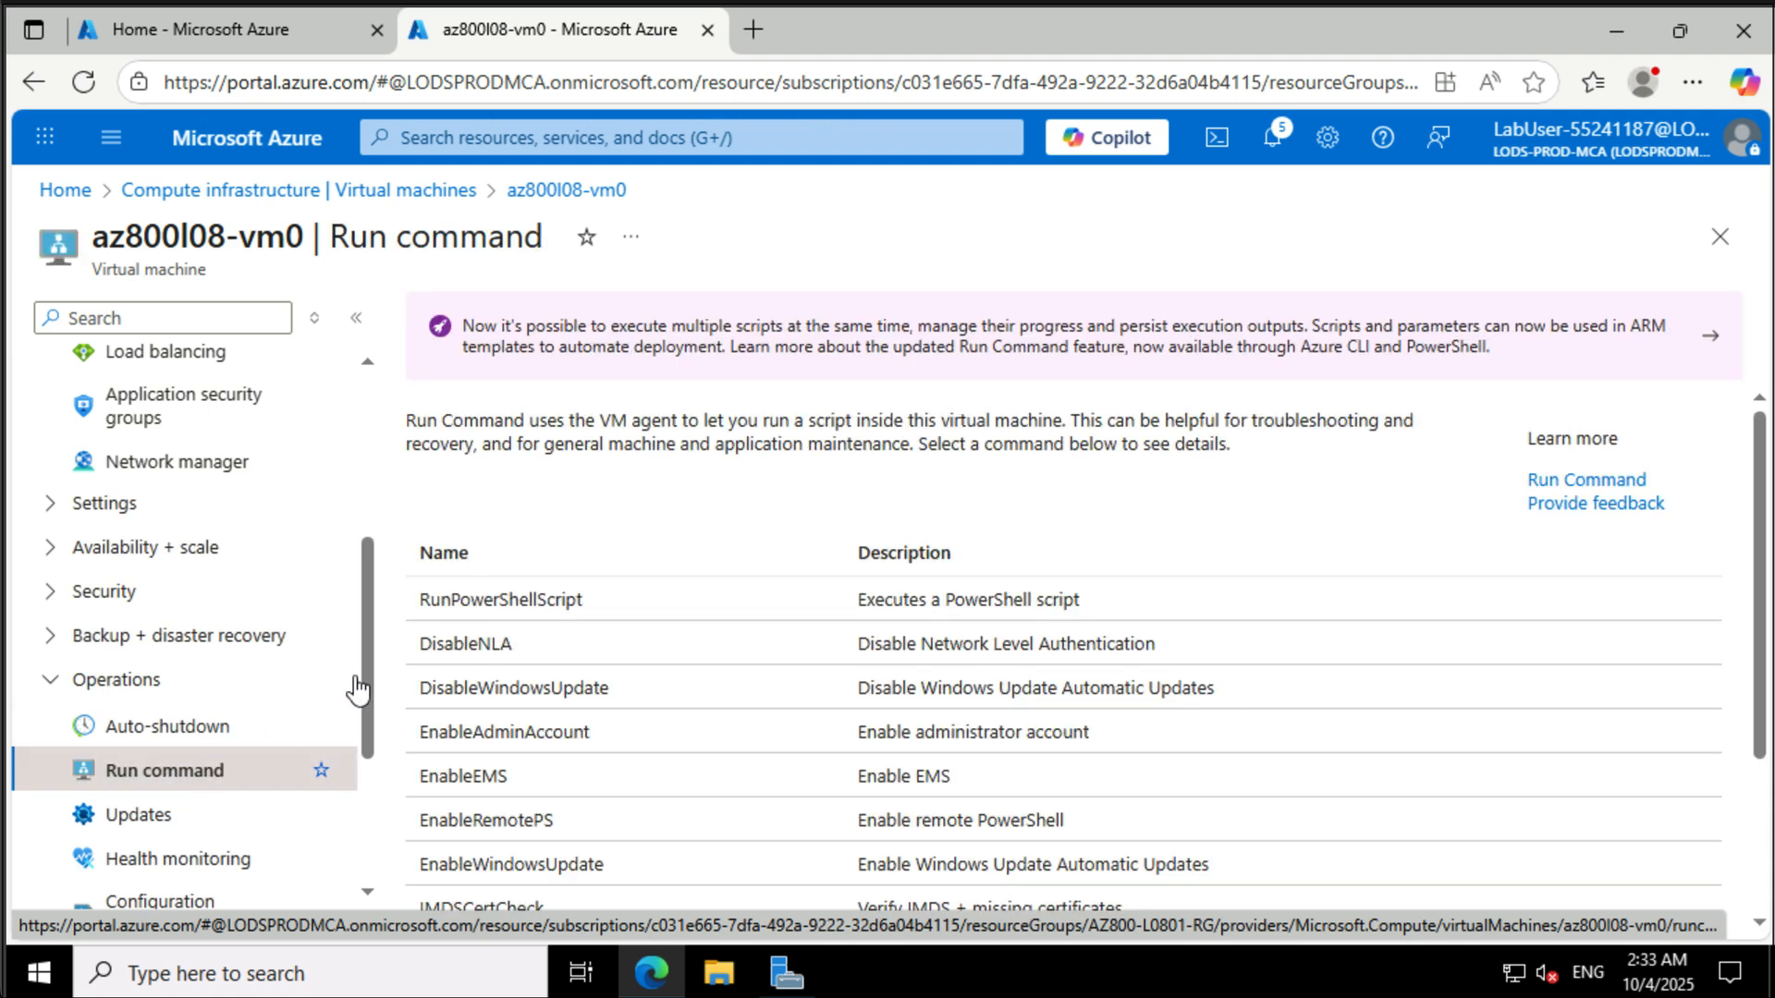
pyautogui.click(500, 603)
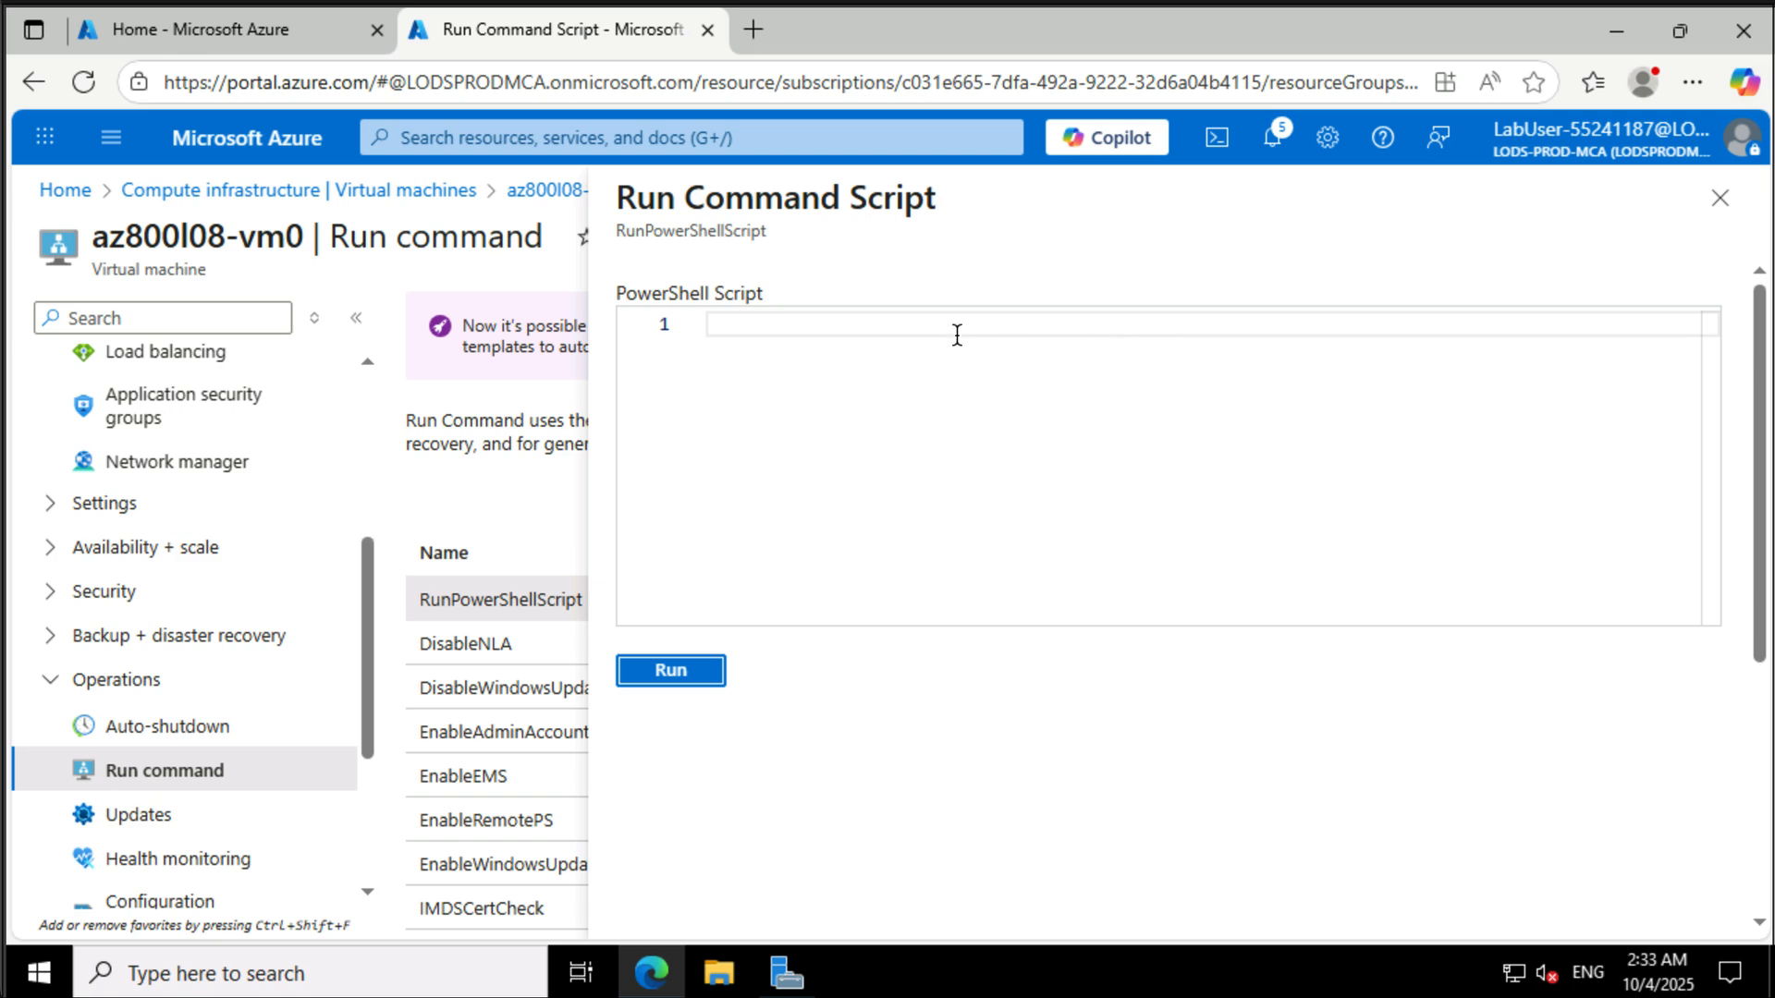
pyautogui.click(956, 334)
pyautogui.write('Install-WindowsFeature RemoteAccess -IncludeManagementTools')
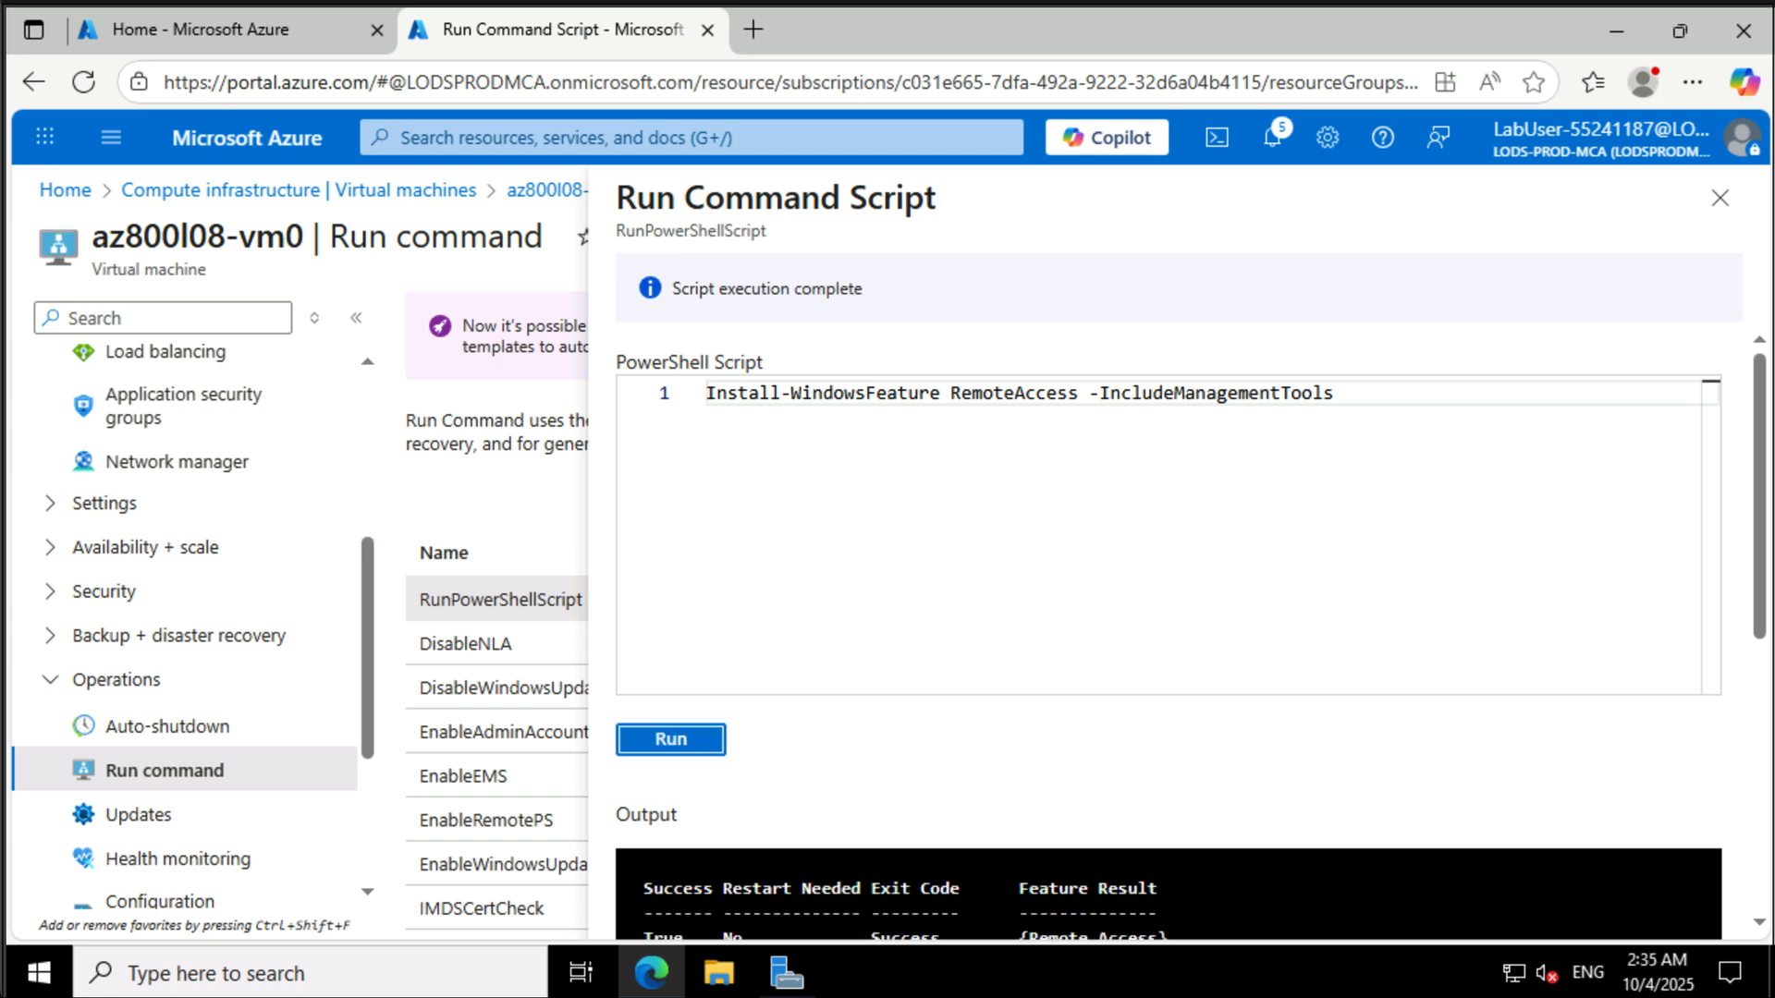
pyautogui.scroll(-3, 1351, 800)
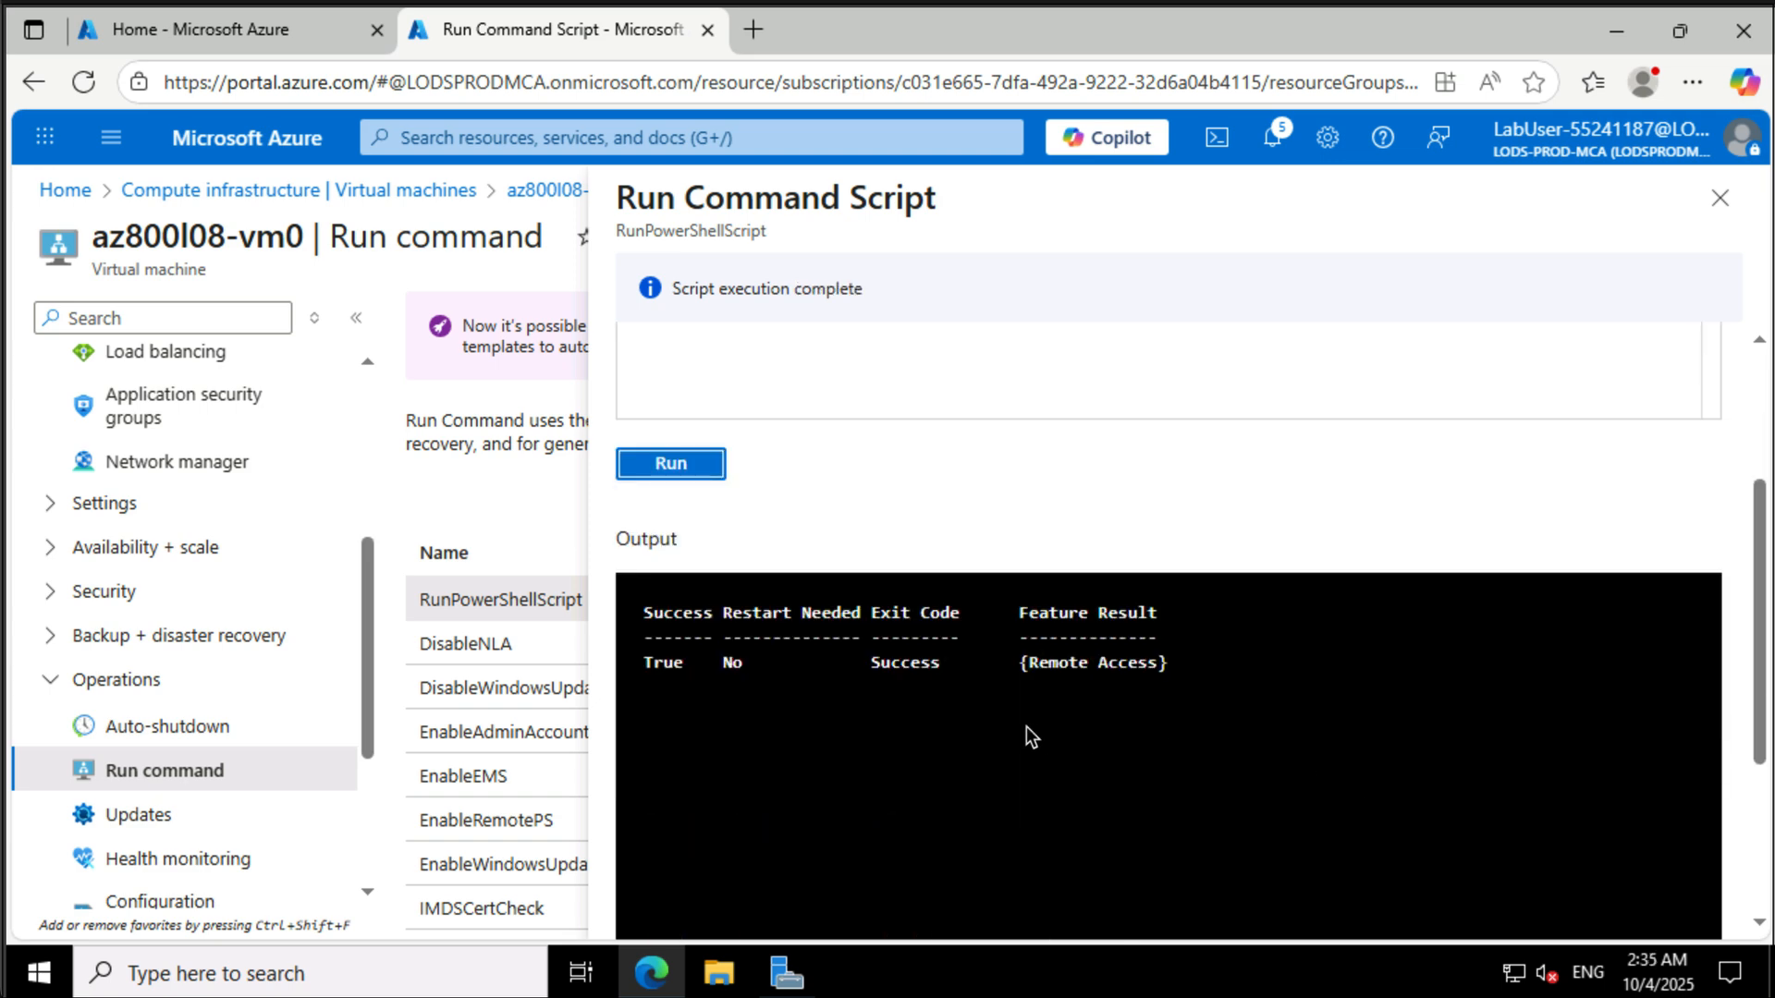
pyautogui.scroll(3, 1103, 713)
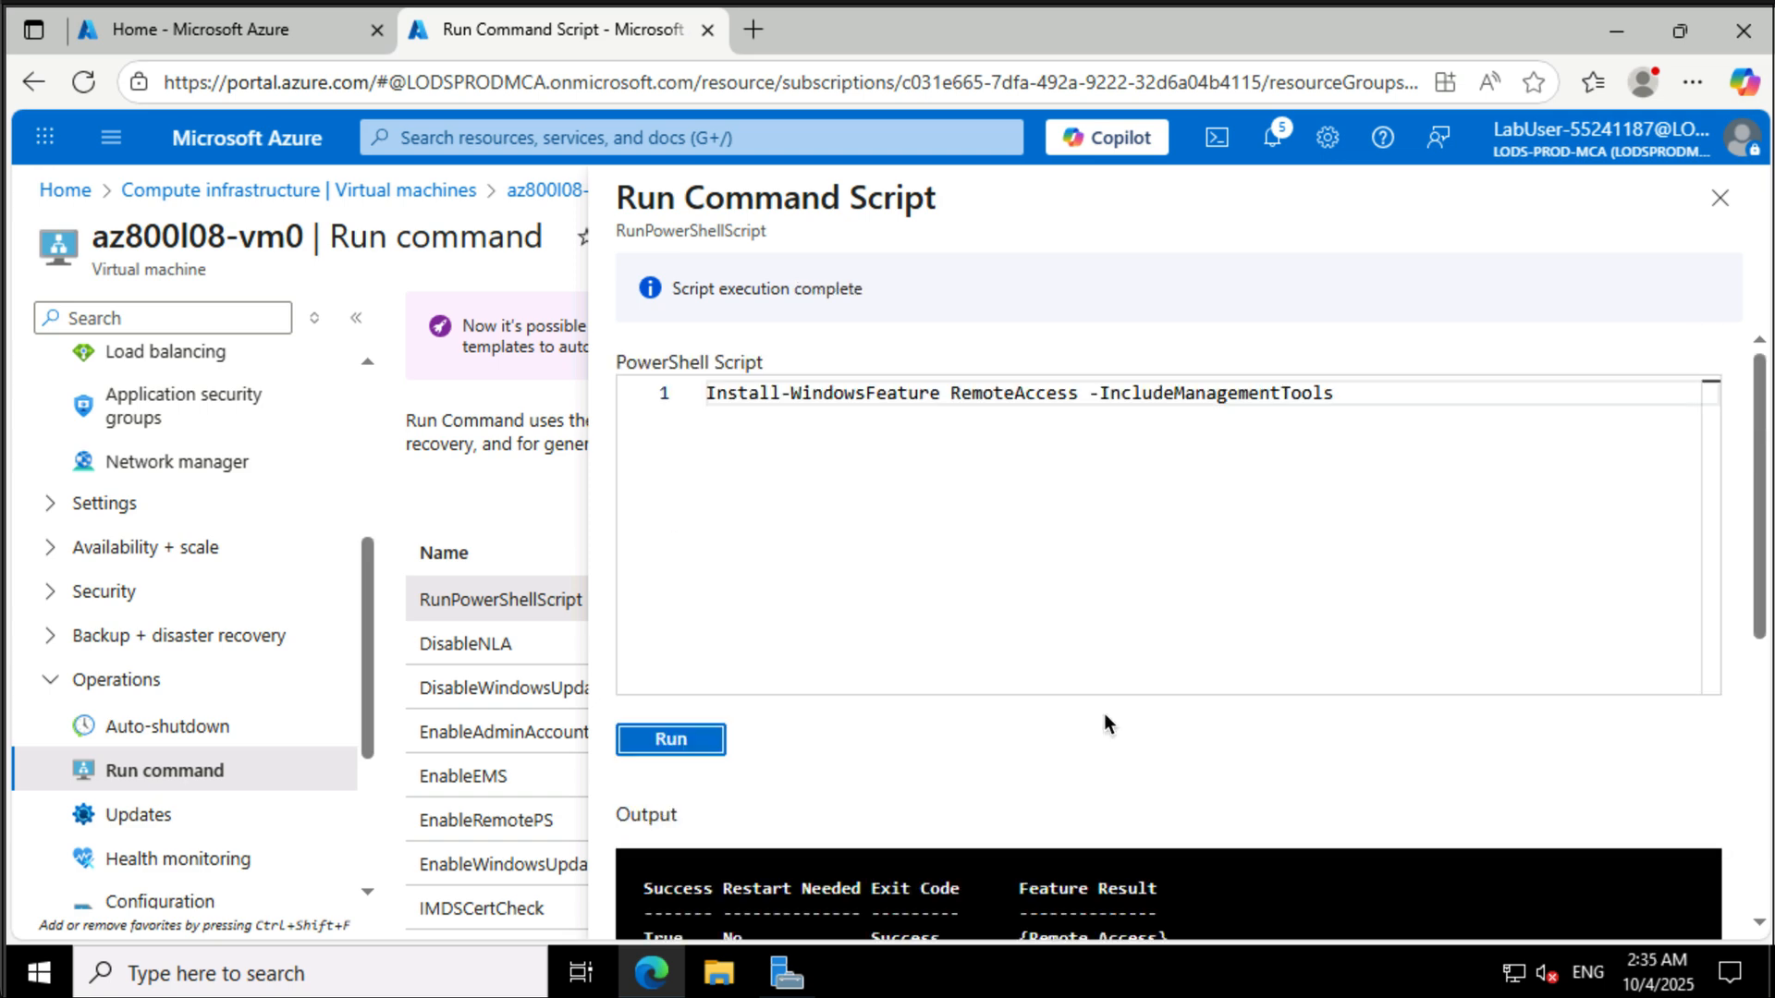
# - Replace the script with commands installing Routing and RSAT-RemoteAccess-Powershell, Install-RemoteAccess -VpnType RoutingOnly and enabling forwarding; run and review output
pyautogui.click(1349, 389)
pyautogui.hotkey('ctrl', 'a')
pyautogui.press('BackSpace')
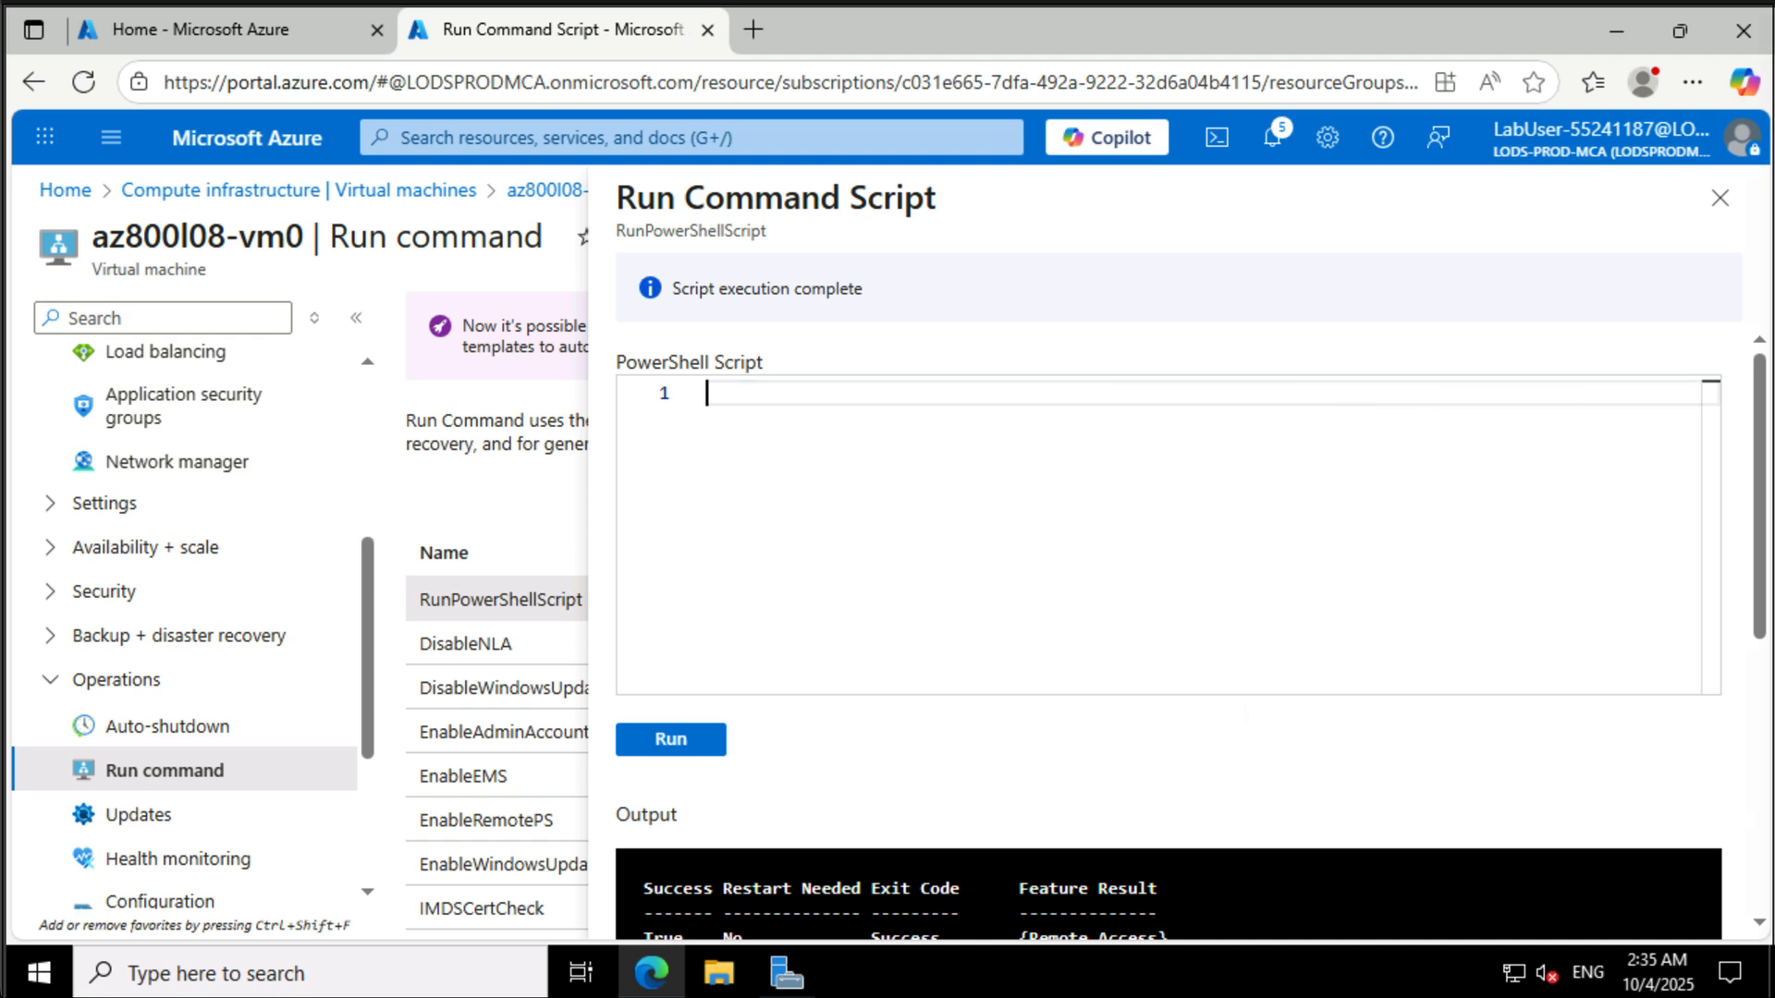
pyautogui.write('Install-WindowsFeature -Name Routing -IncludeManagementTools -IncludeAllSubFeature')
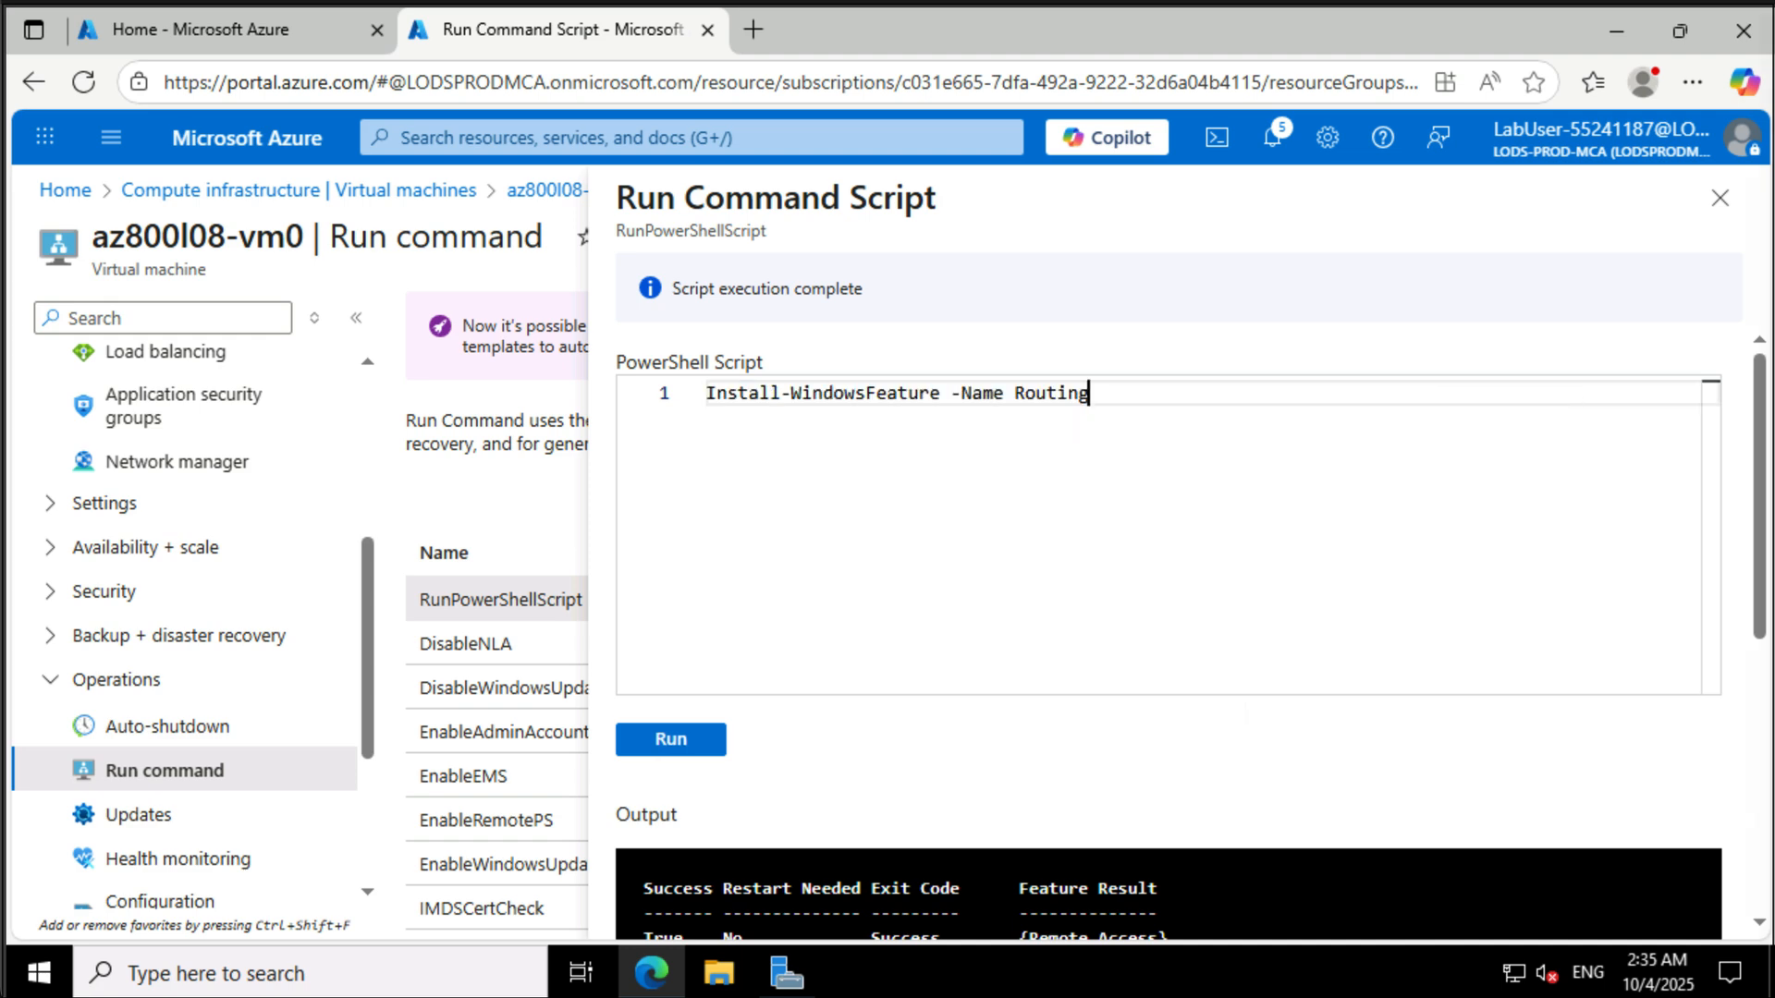
pyautogui.press('Return')
pyautogui.write('Install-WindowsFeature -N')
pyautogui.write('ame "RSAT-RemoteAccess-Powershell"')
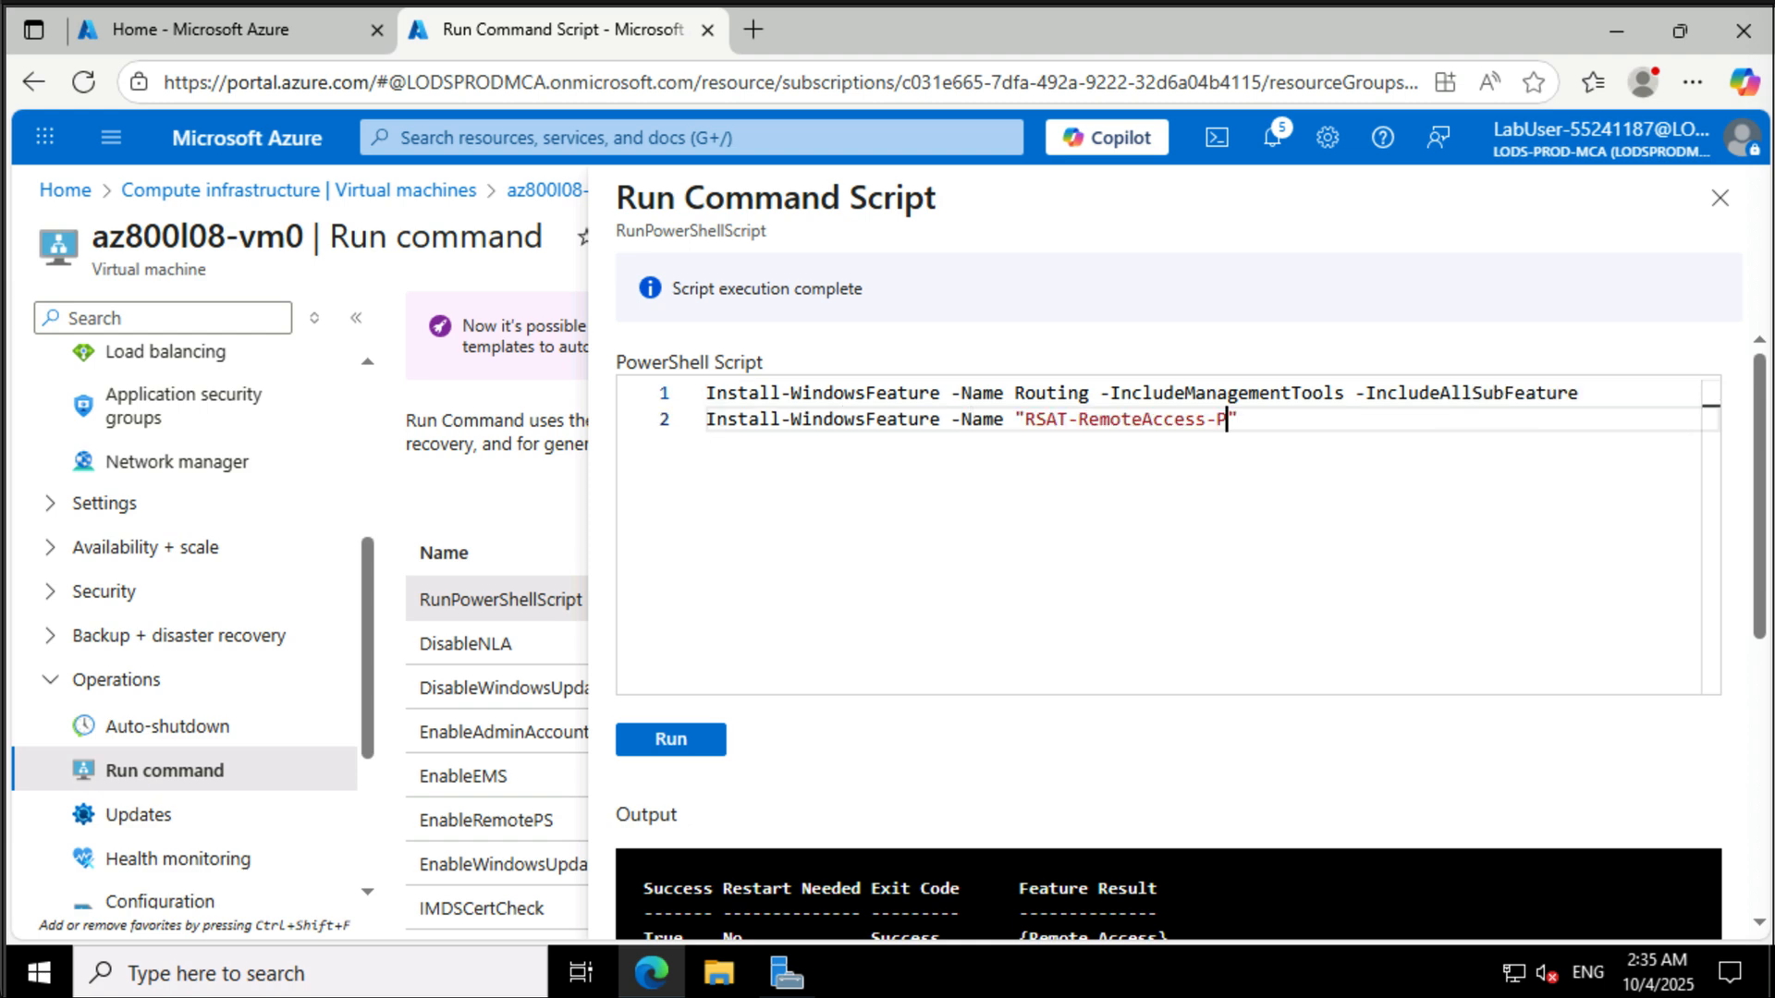
pyautogui.press('Return')
pyautogui.write('Install-RemoteAccess -VpnType RoutingOnly')
pyautogui.press('Return')
pyautogui.write('Get-NetAdapter | Set-NetIPInterface -Forwarding Enabled')
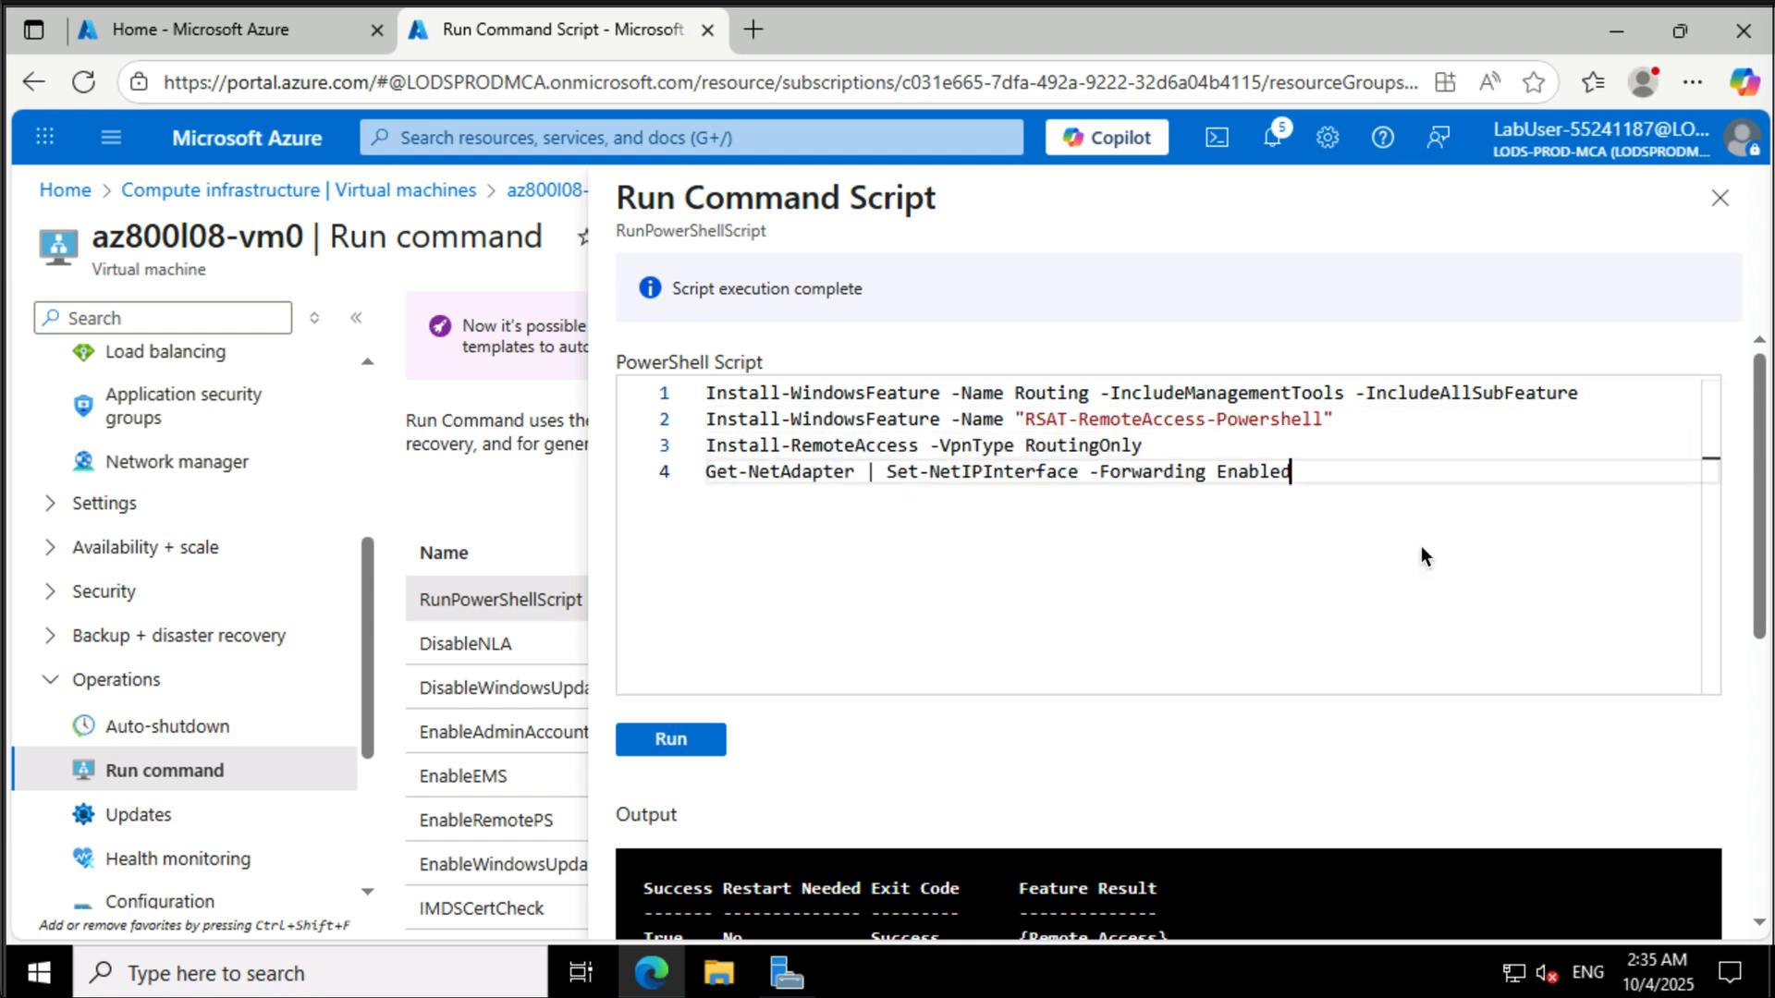
pyautogui.click(698, 742)
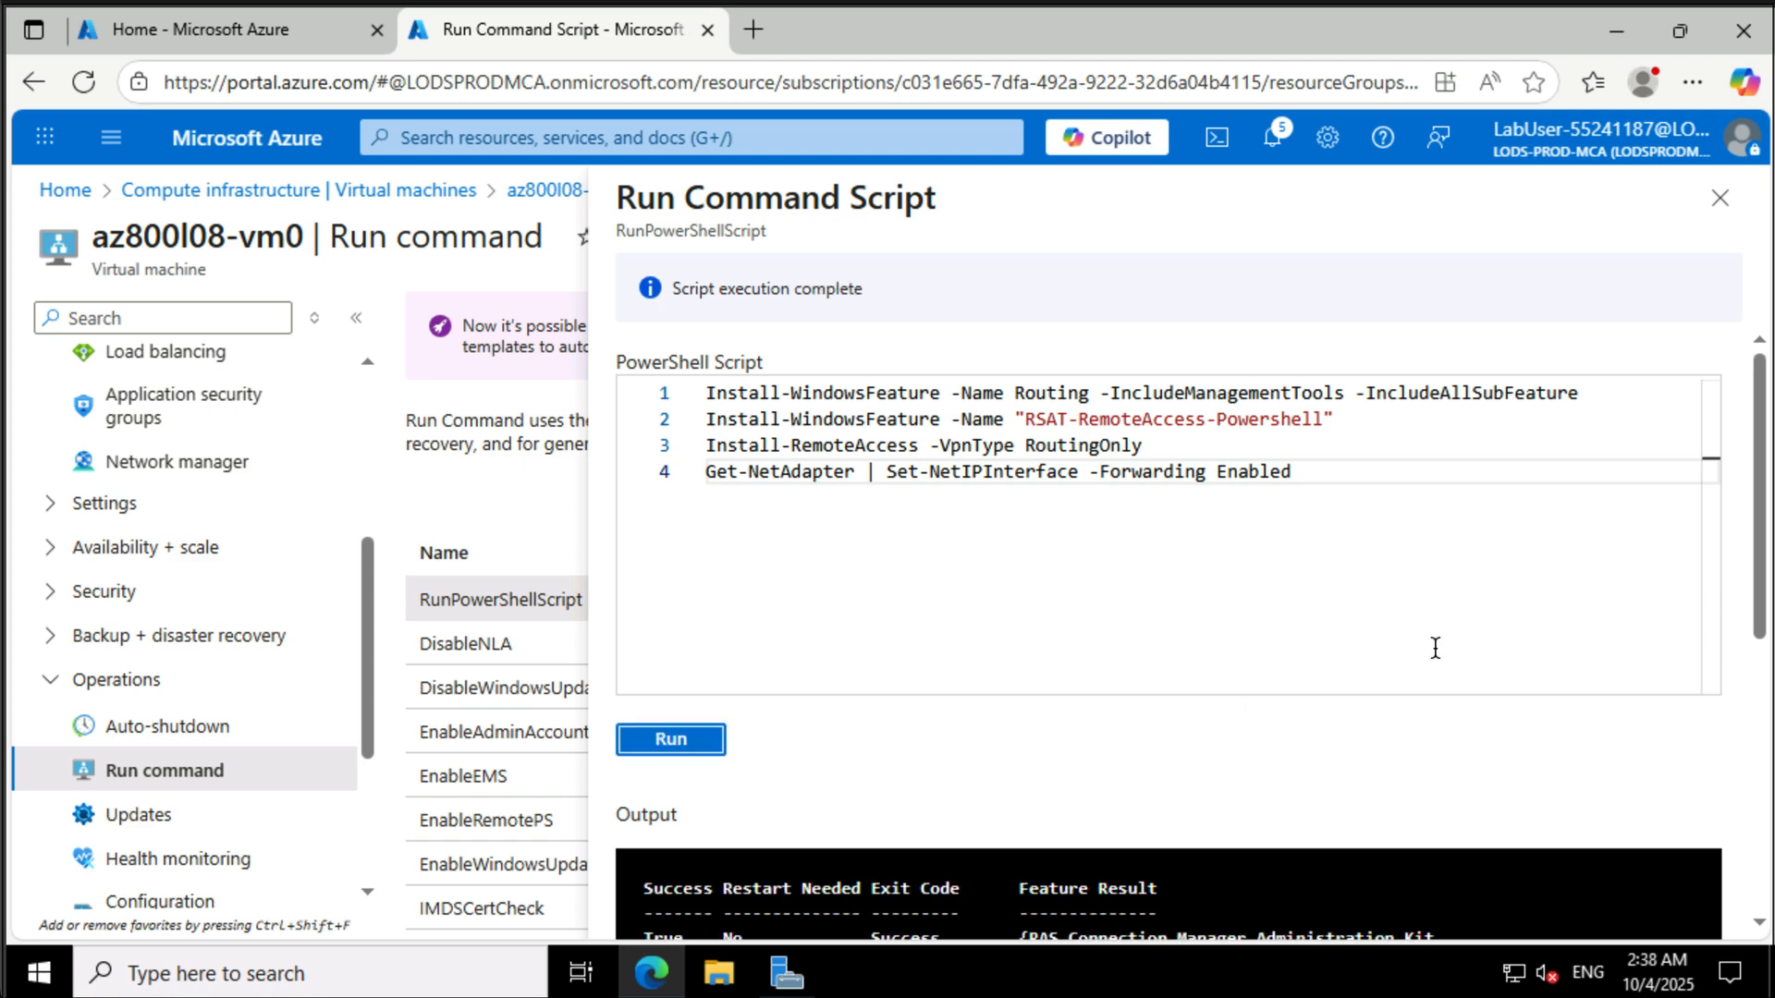
pyautogui.scroll(-3, 1350, 767)
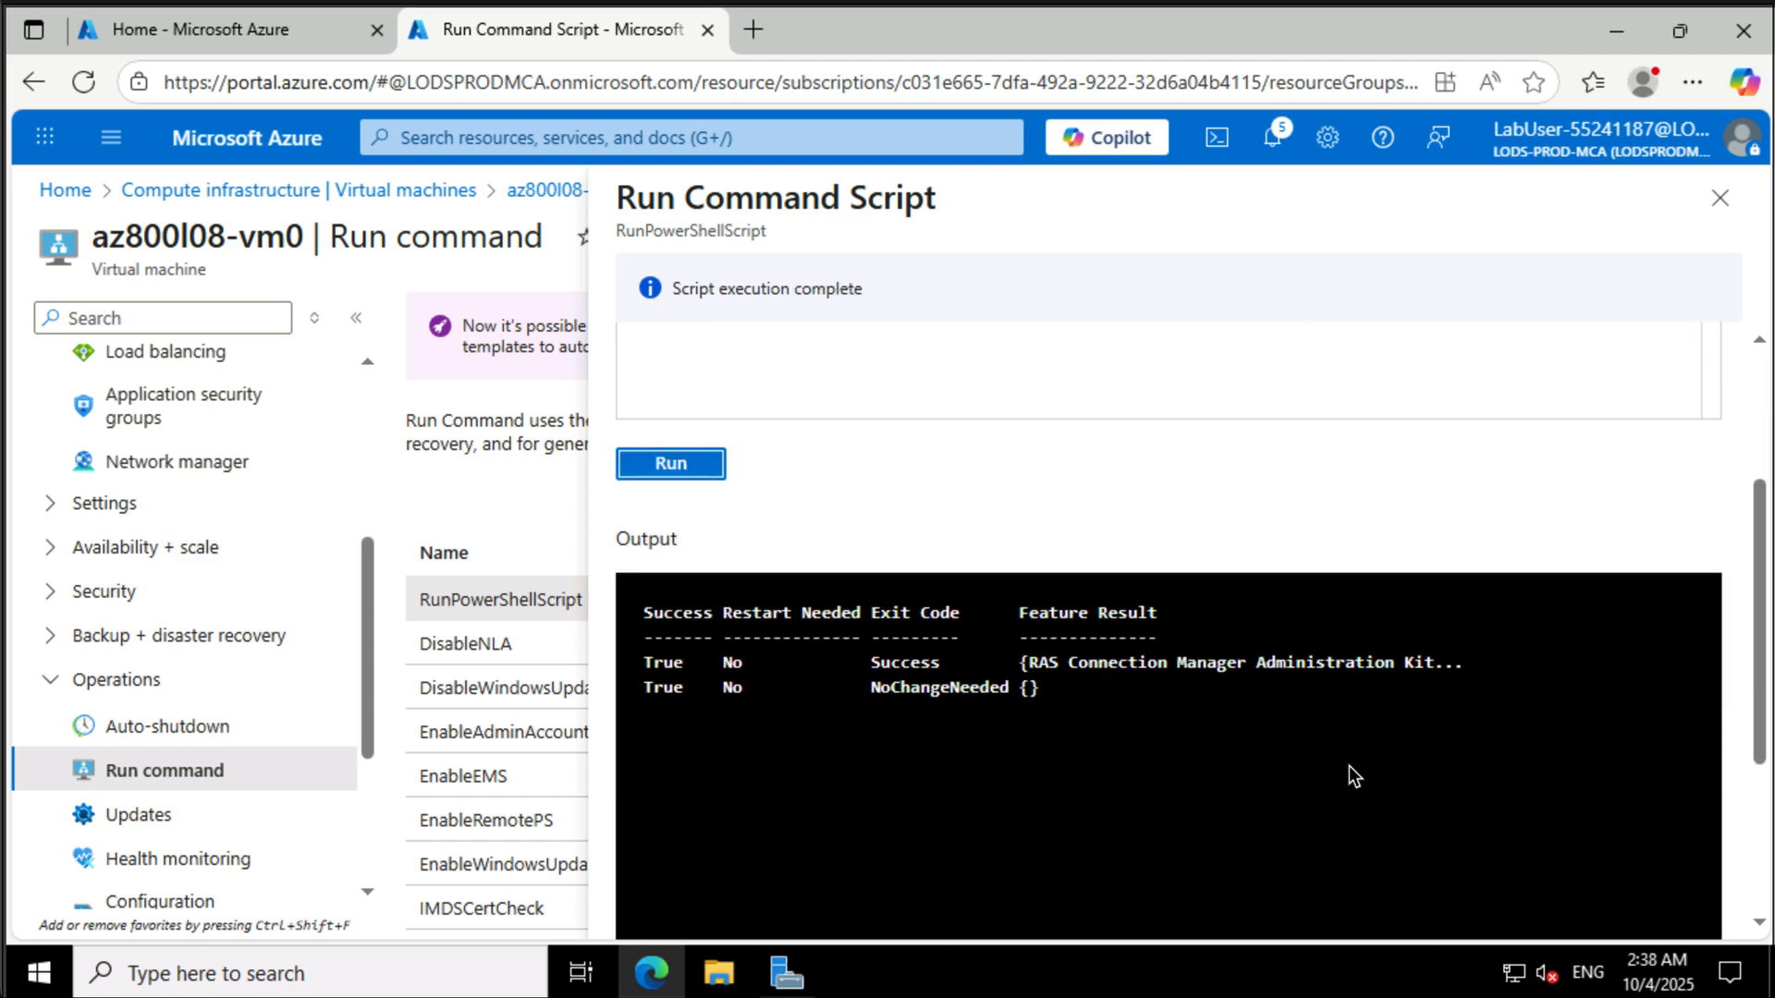
pyautogui.scroll(3, 1145, 718)
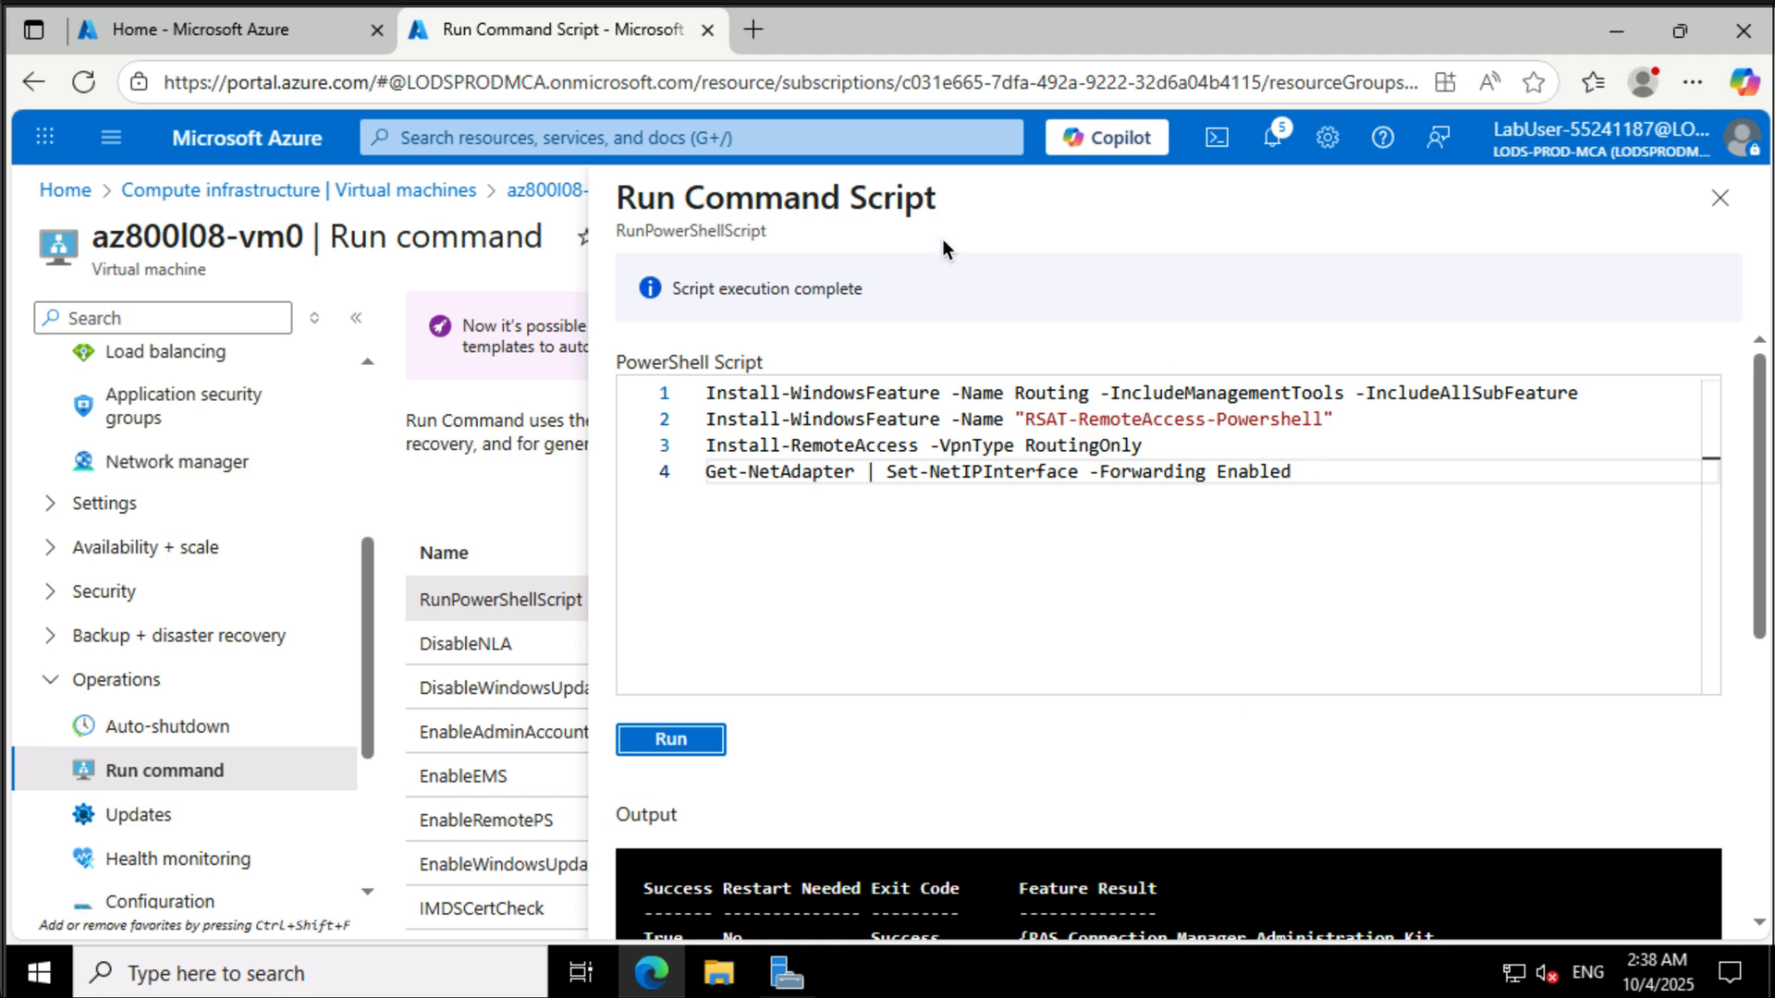
# - Search the portal for route tables, open Route tables, and start creating a new route table
pyautogui.click(832, 139)
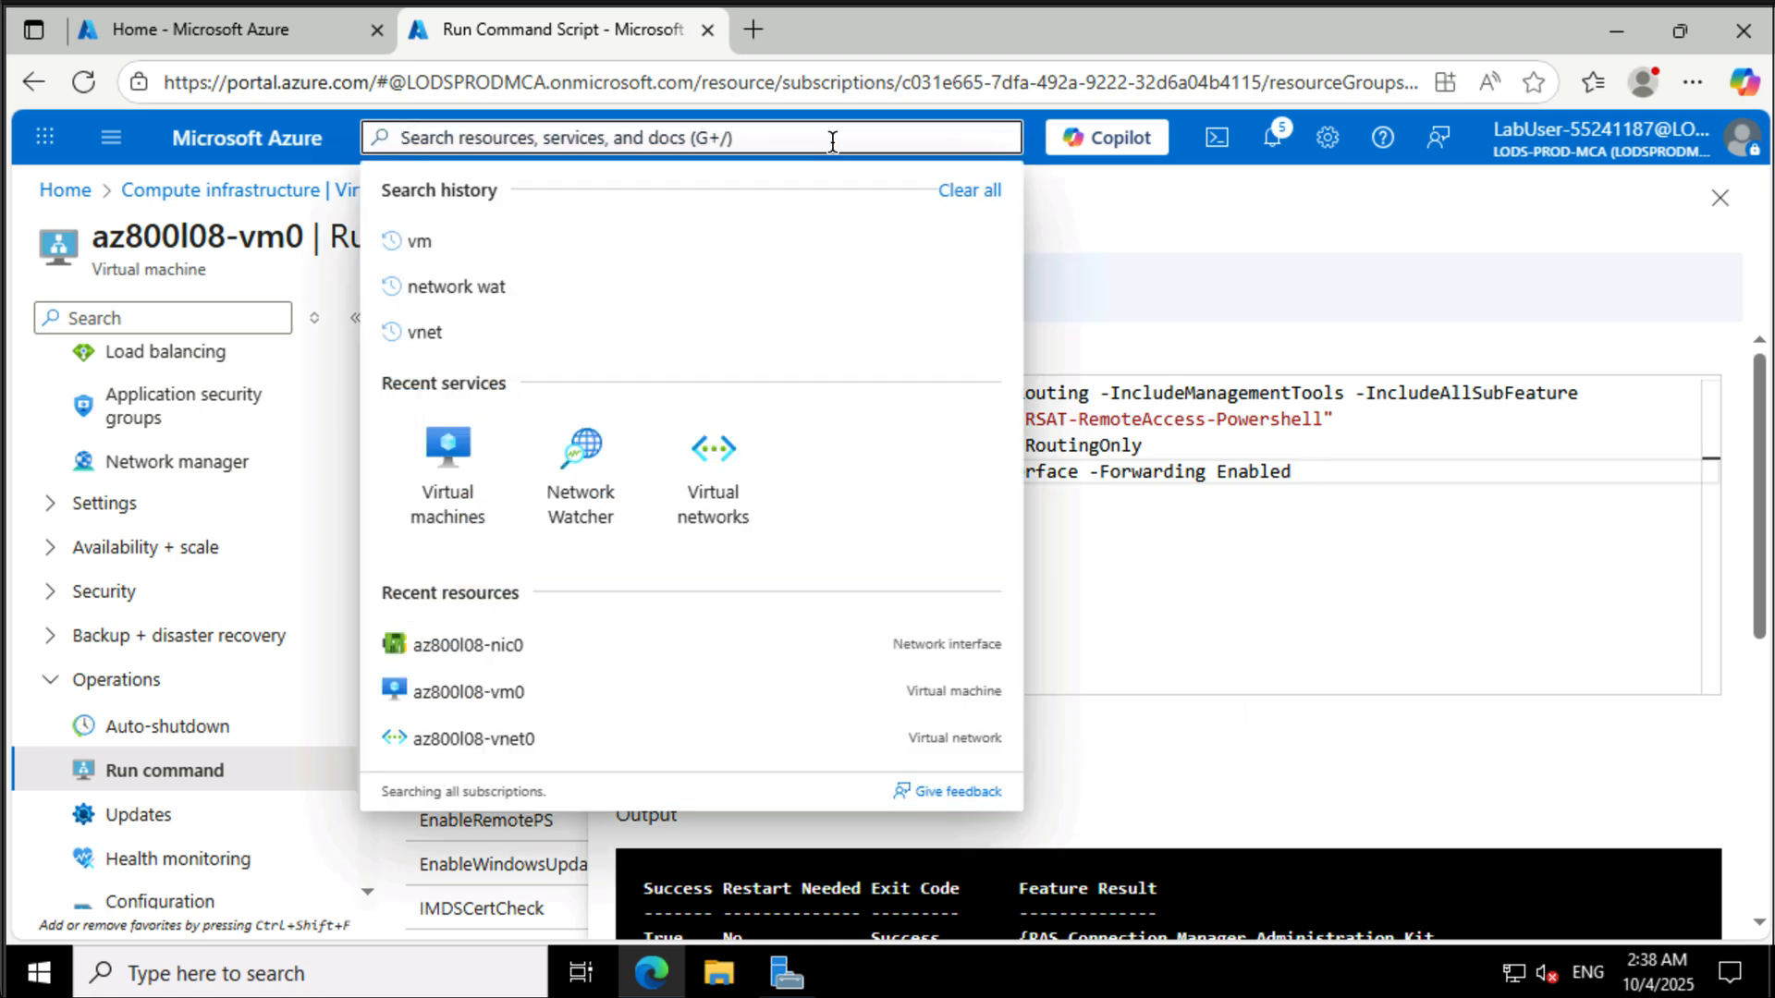
pyautogui.write('route t')
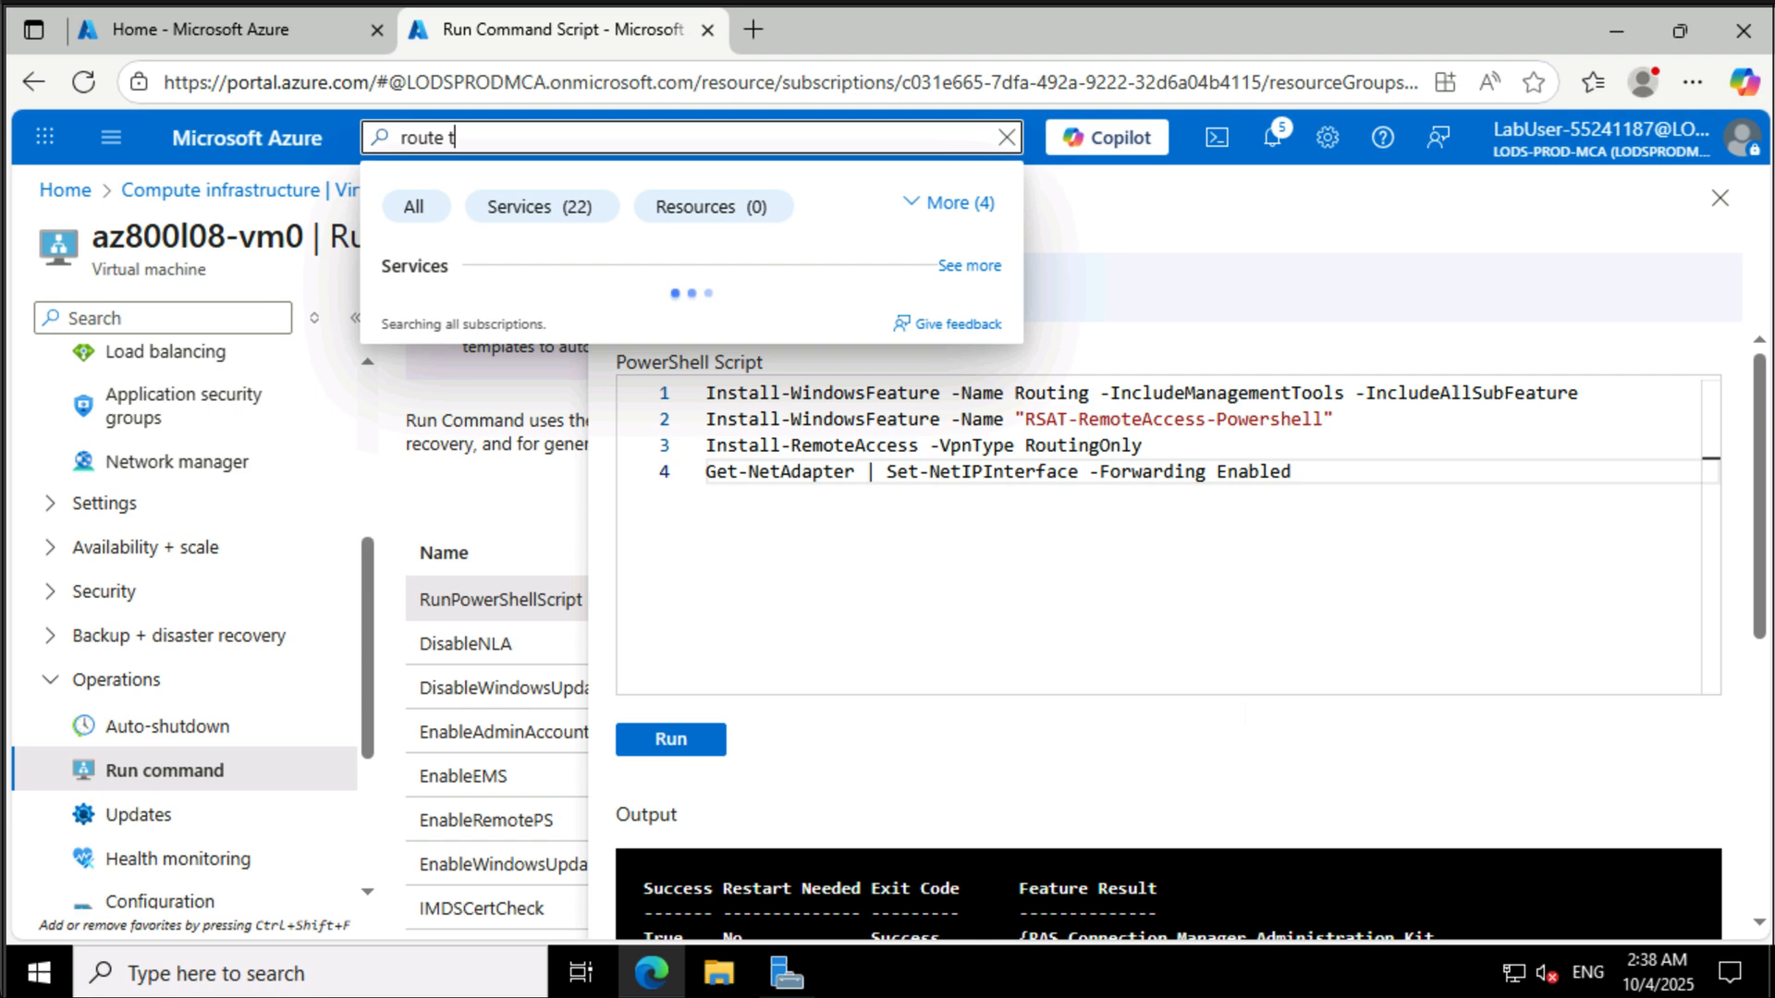
pyautogui.write('a')
pyautogui.click(500, 323)
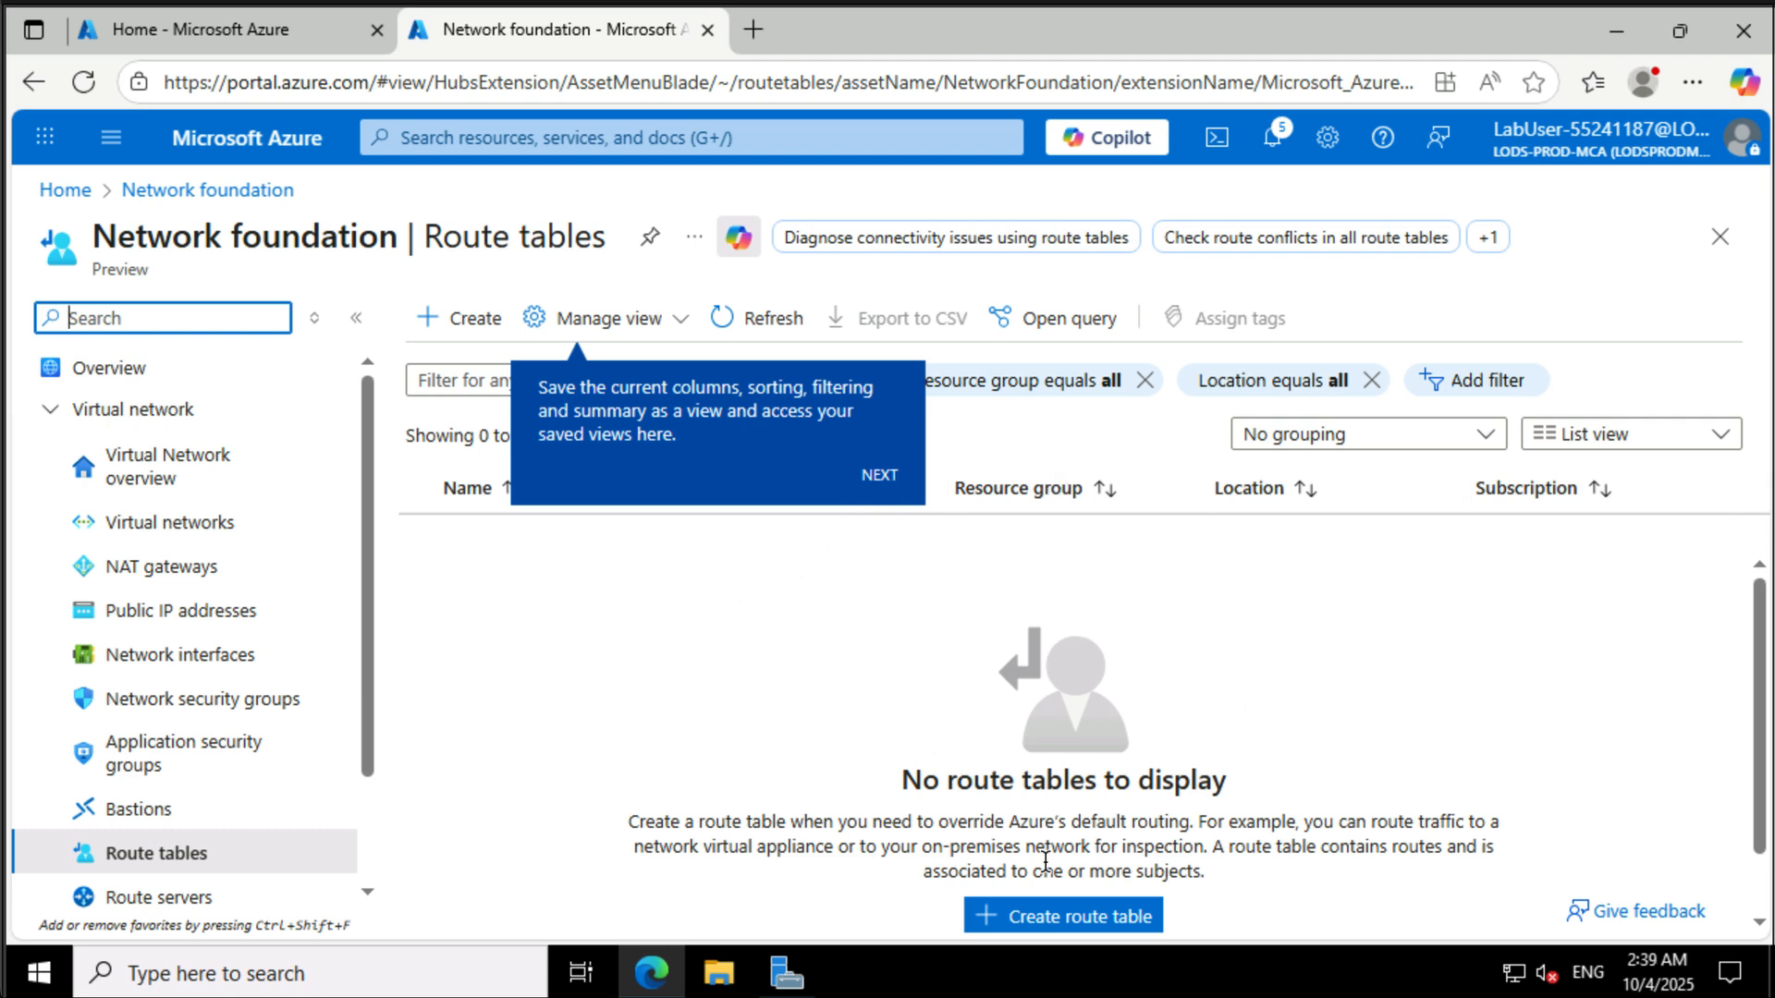
pyautogui.click(1109, 938)
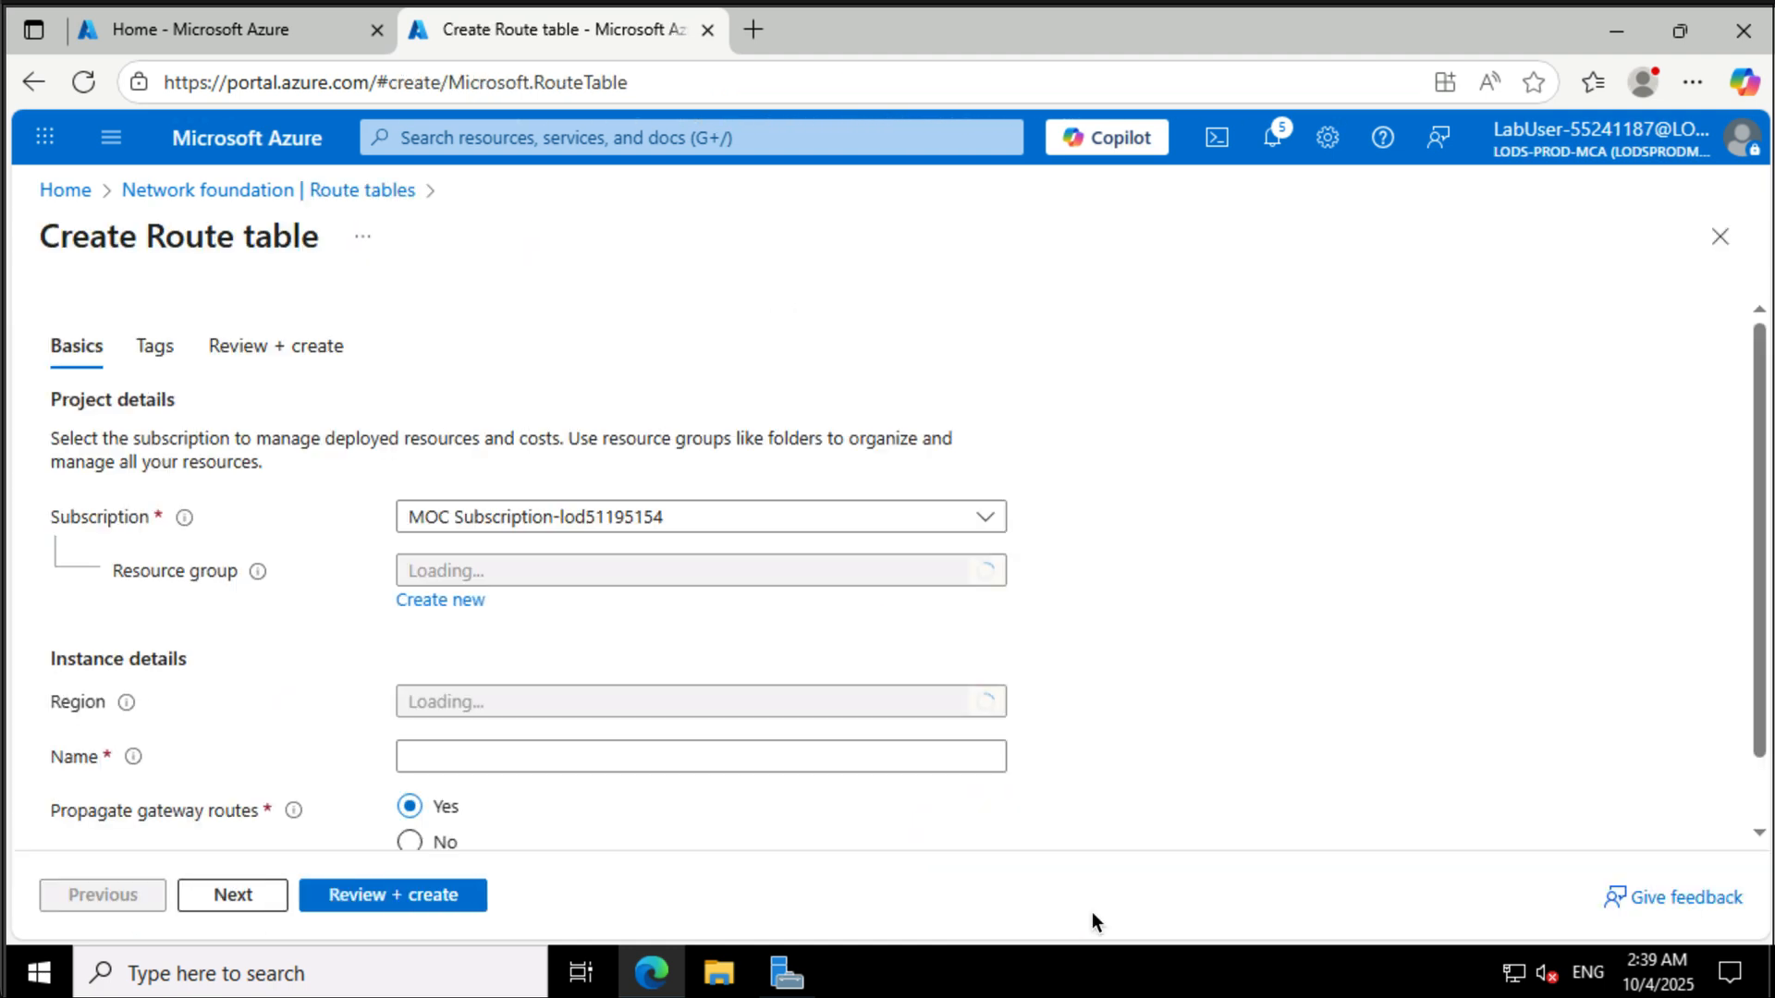
# - Create route table az800l08-rt12az800l08-rt12 in resource group AZ800-L0801-RG with gateway route propagation set to No
pyautogui.click(678, 580)
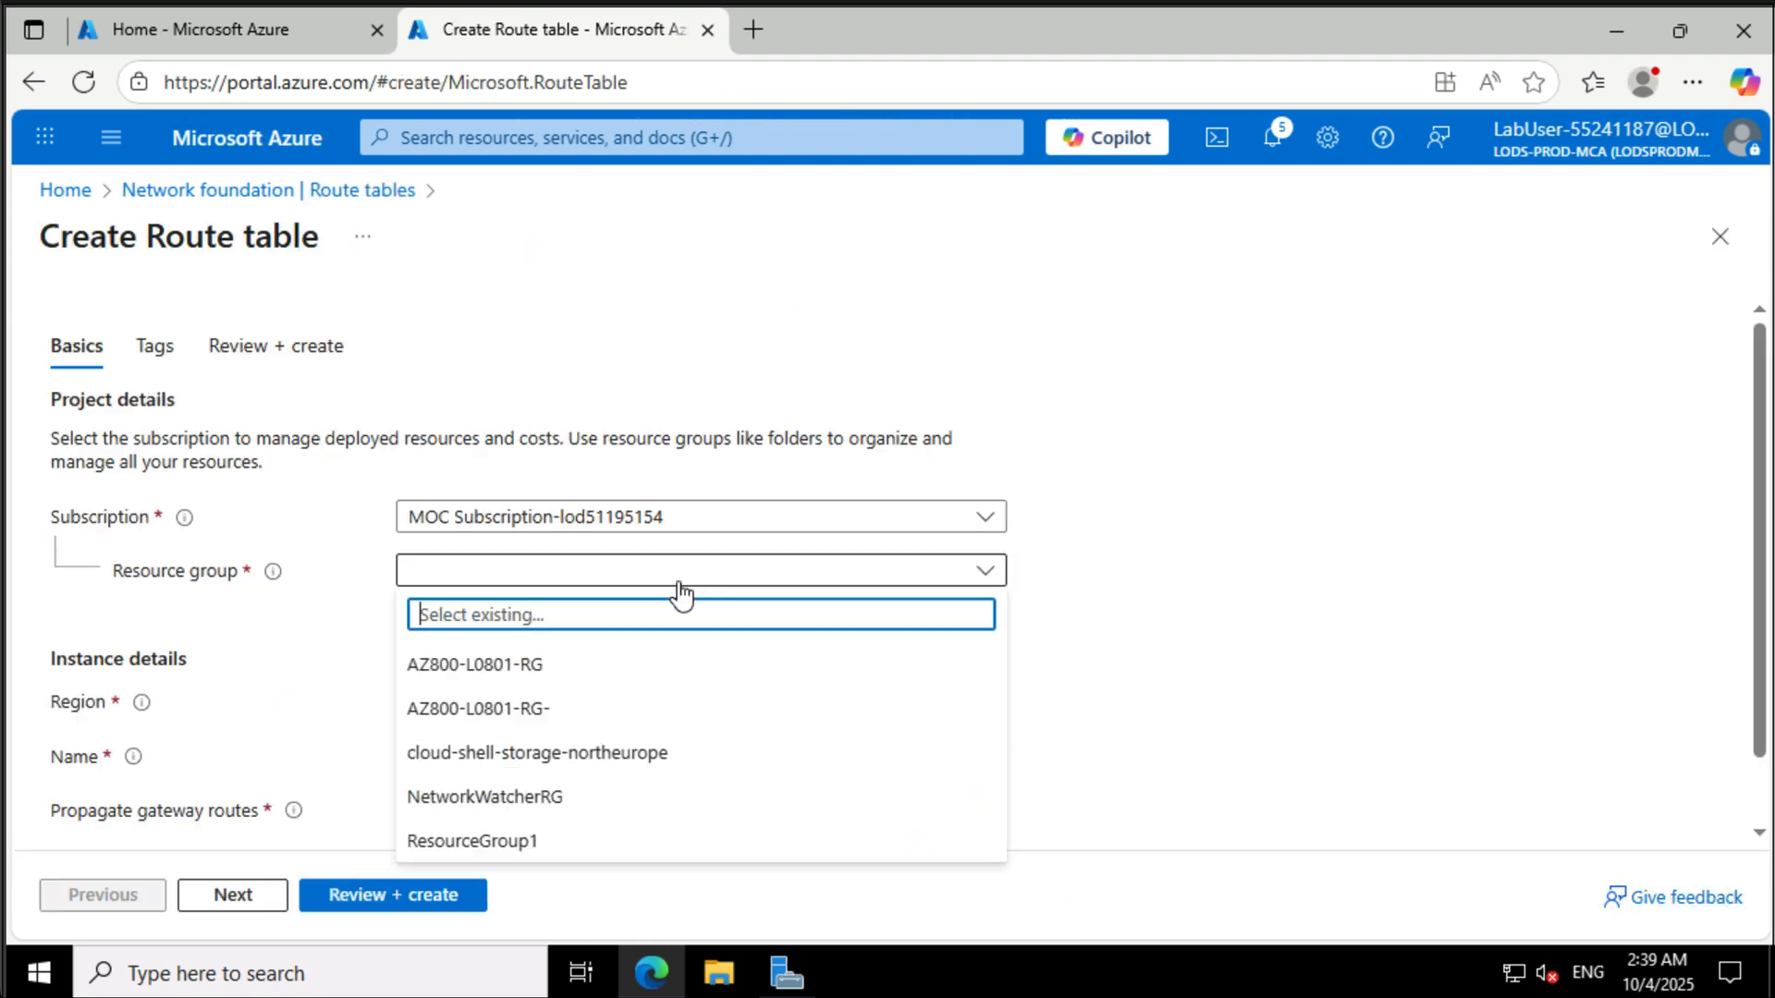
pyautogui.click(638, 667)
pyautogui.click(566, 758)
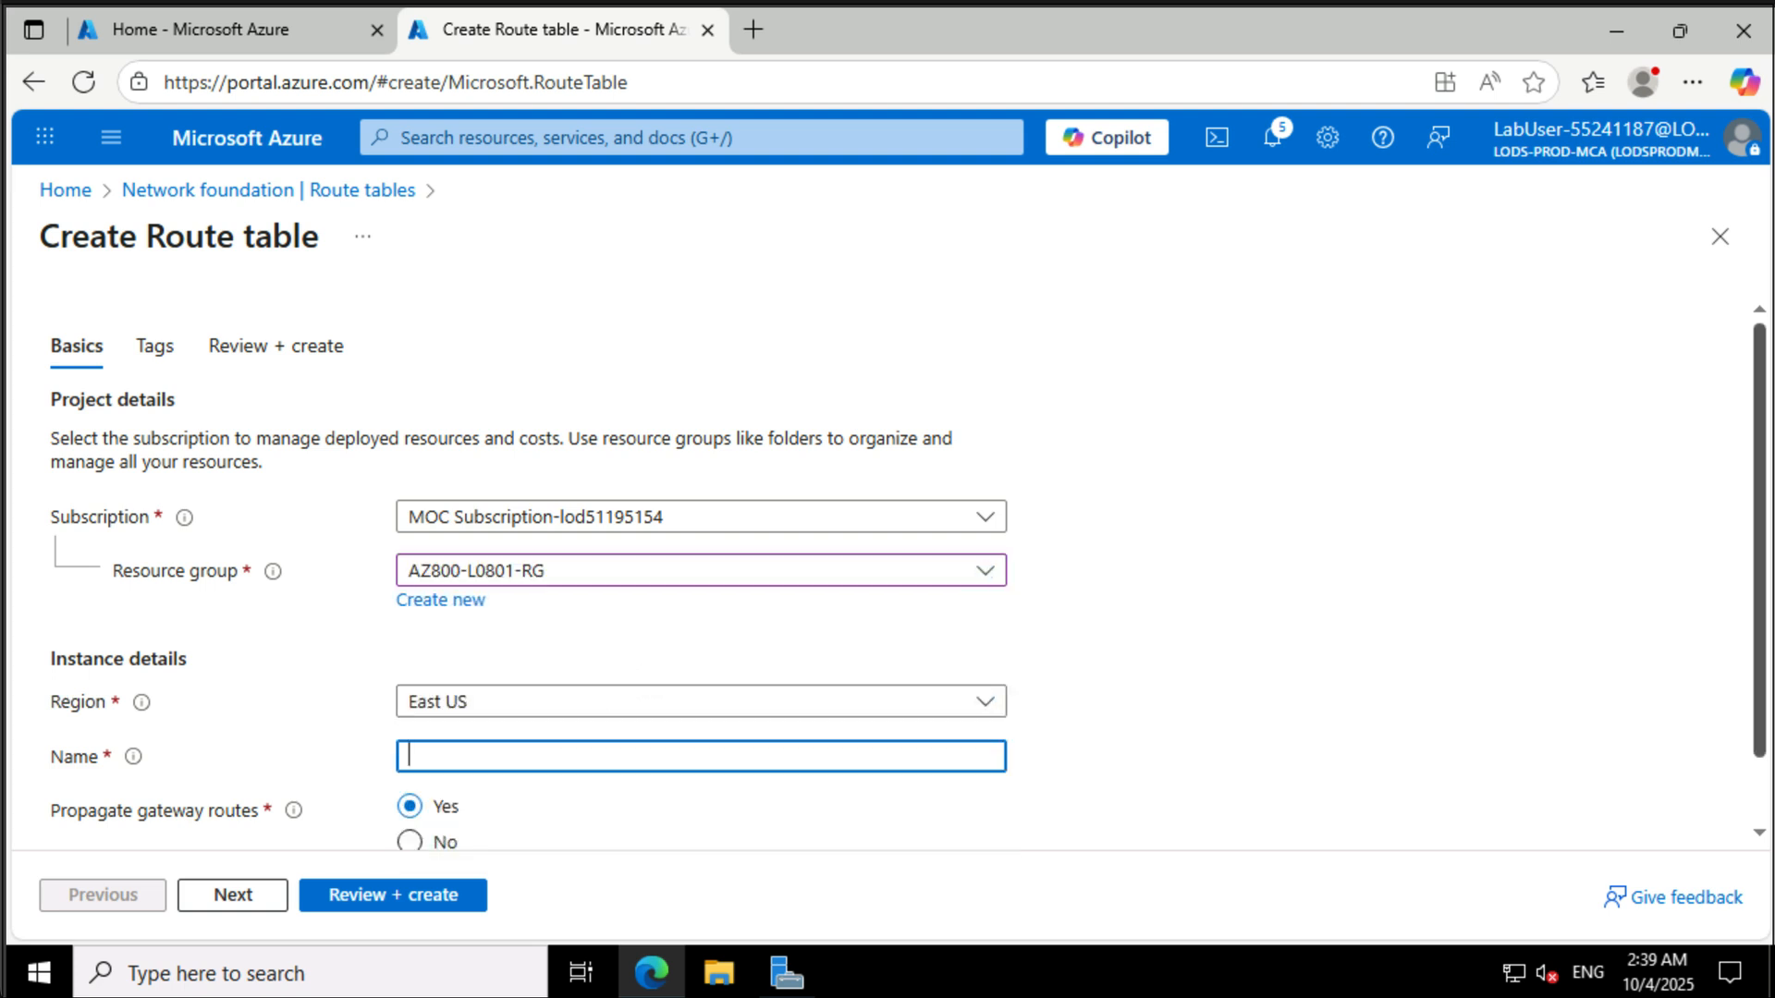
pyautogui.write('az800l08-rt12')
pyautogui.write('az800l08-rt12')
pyautogui.scroll(-1, 1275, 566)
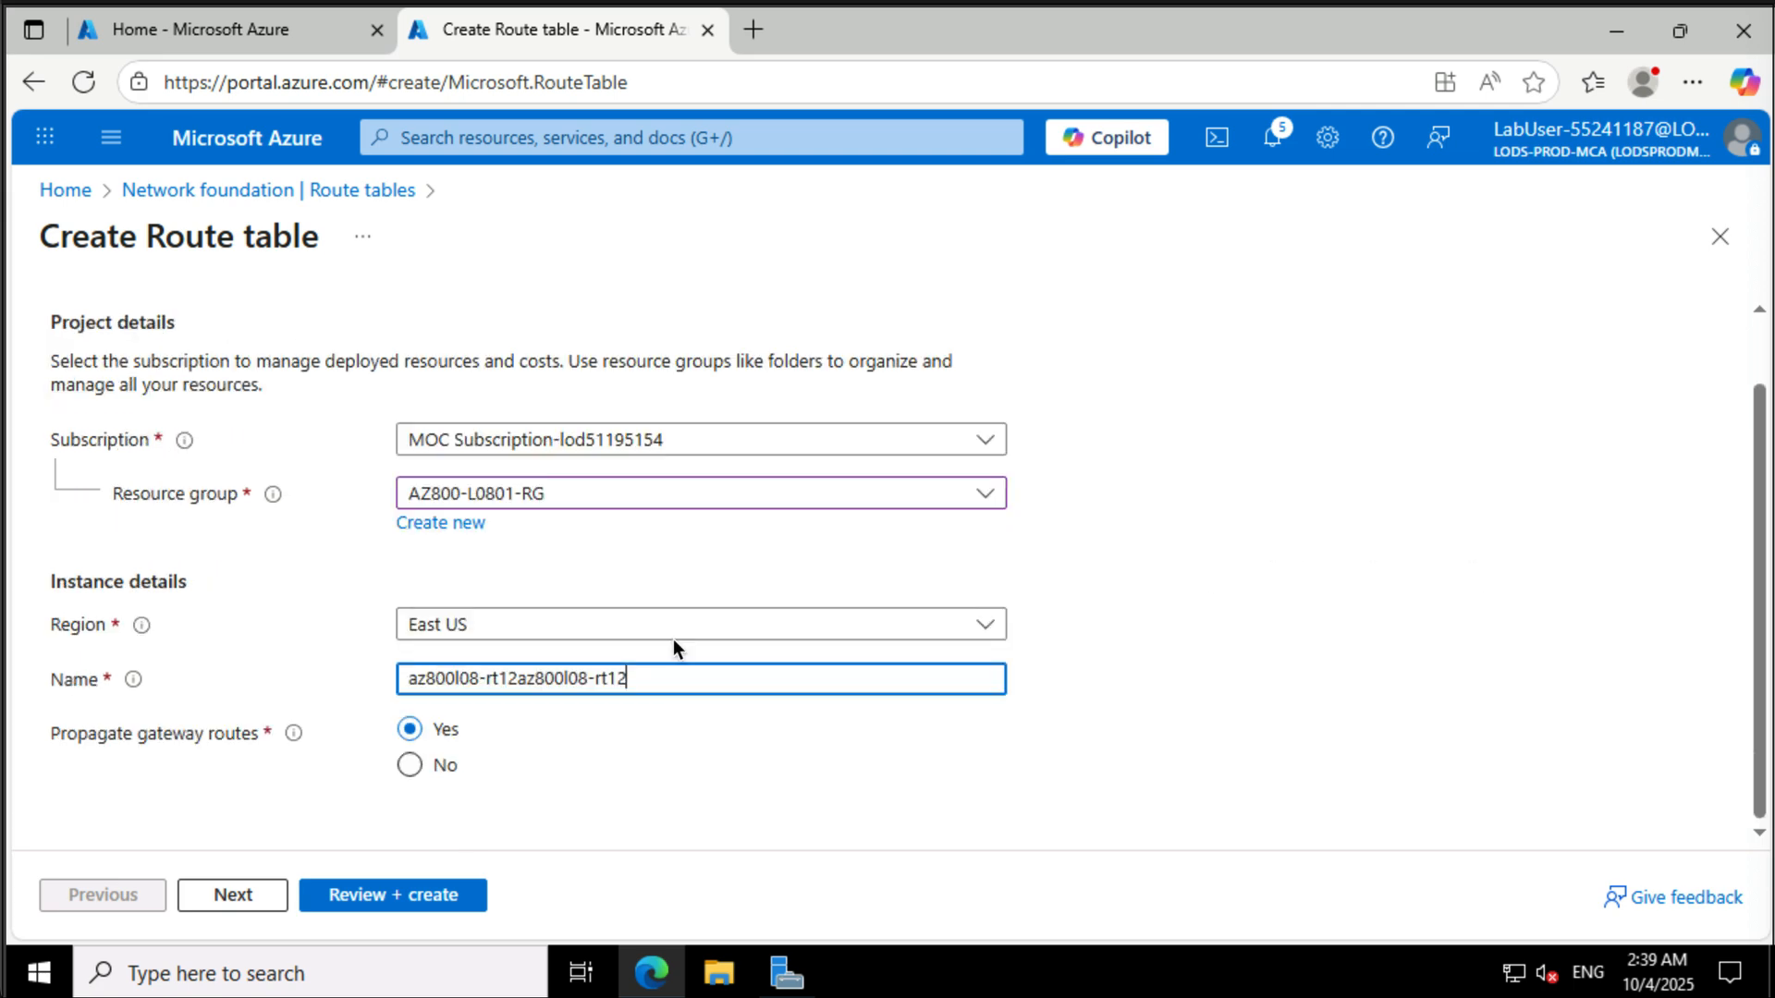
pyautogui.click(409, 764)
pyautogui.click(399, 896)
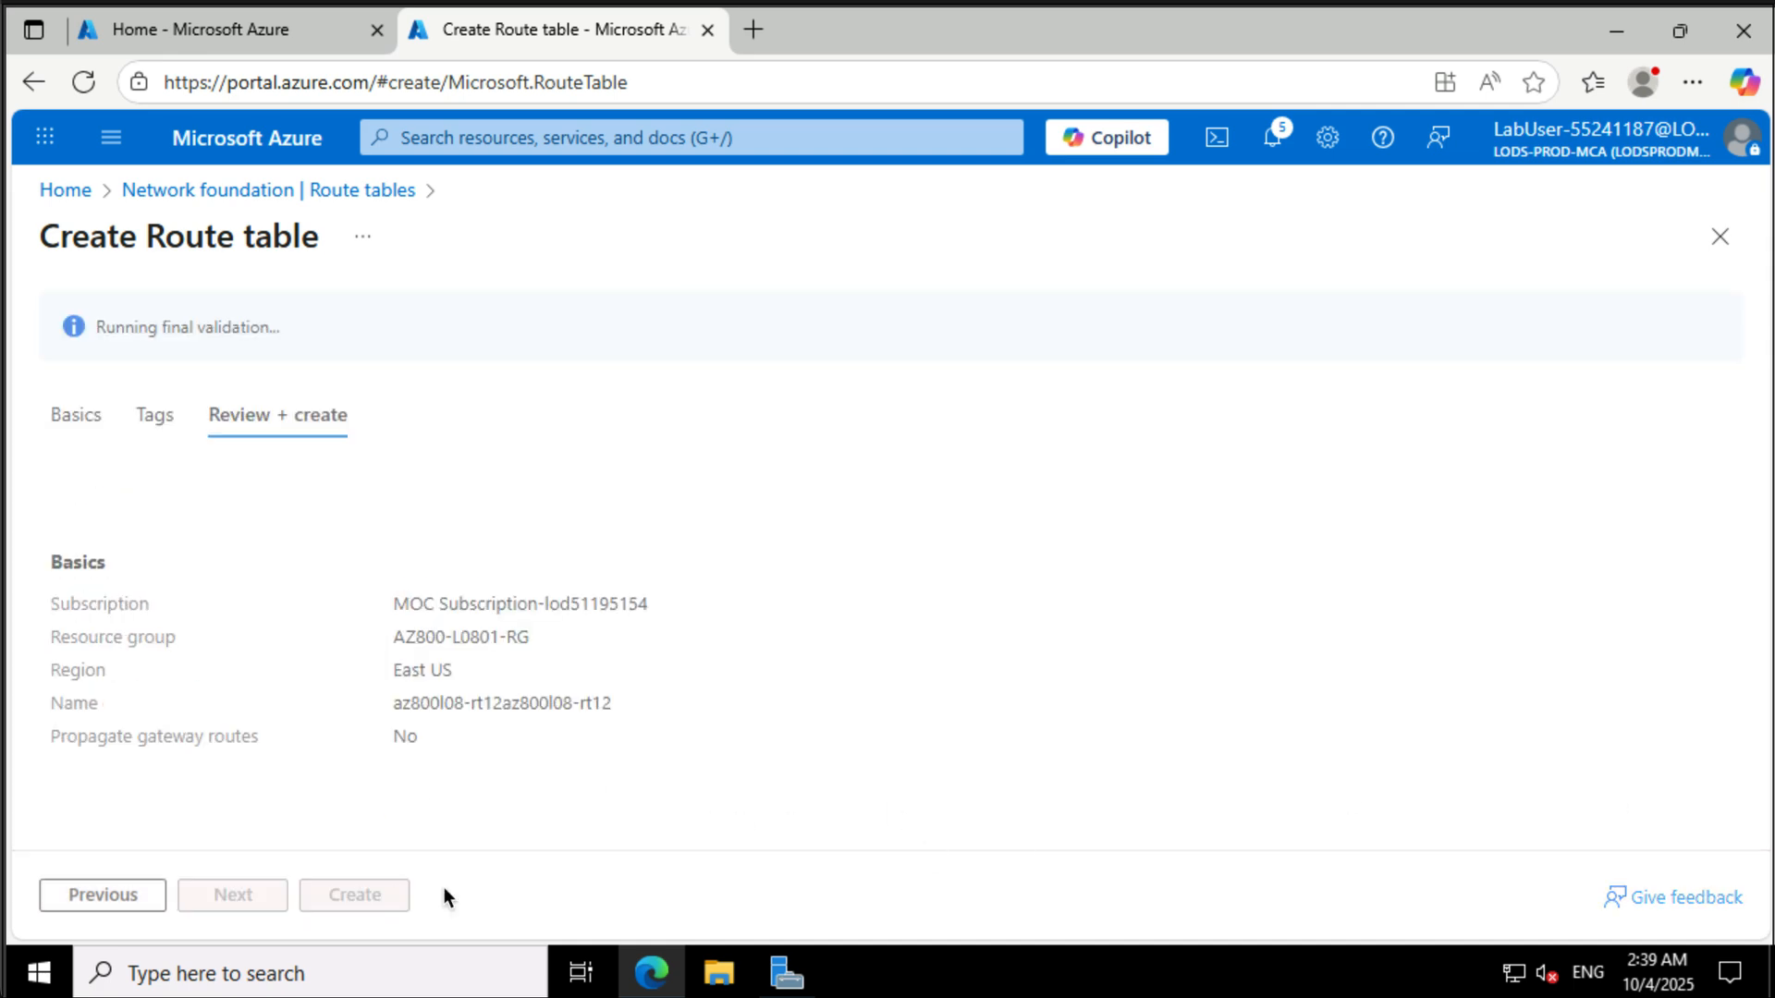
pyautogui.click(386, 893)
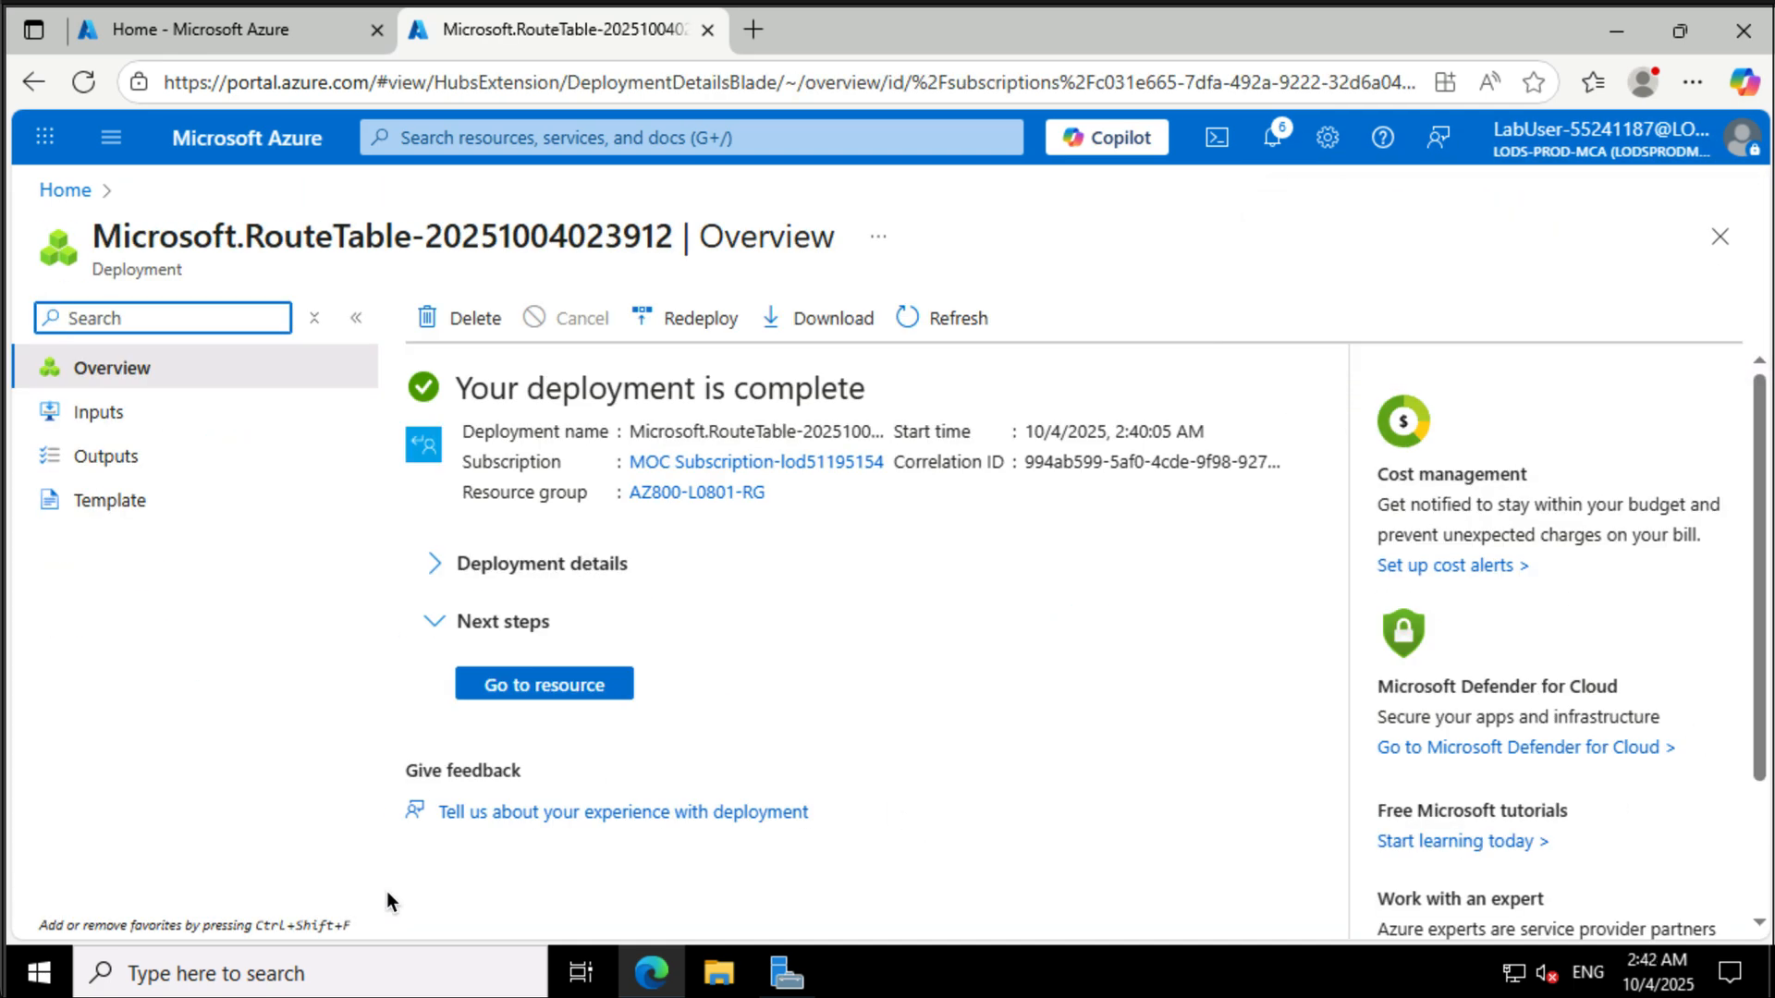
# - Open the new route table and add route az800l08-route-vnet1-to-vnet2 for 10.82.0.0/20 with virtual appliance next hop 10.80.0.4
pyautogui.click(517, 686)
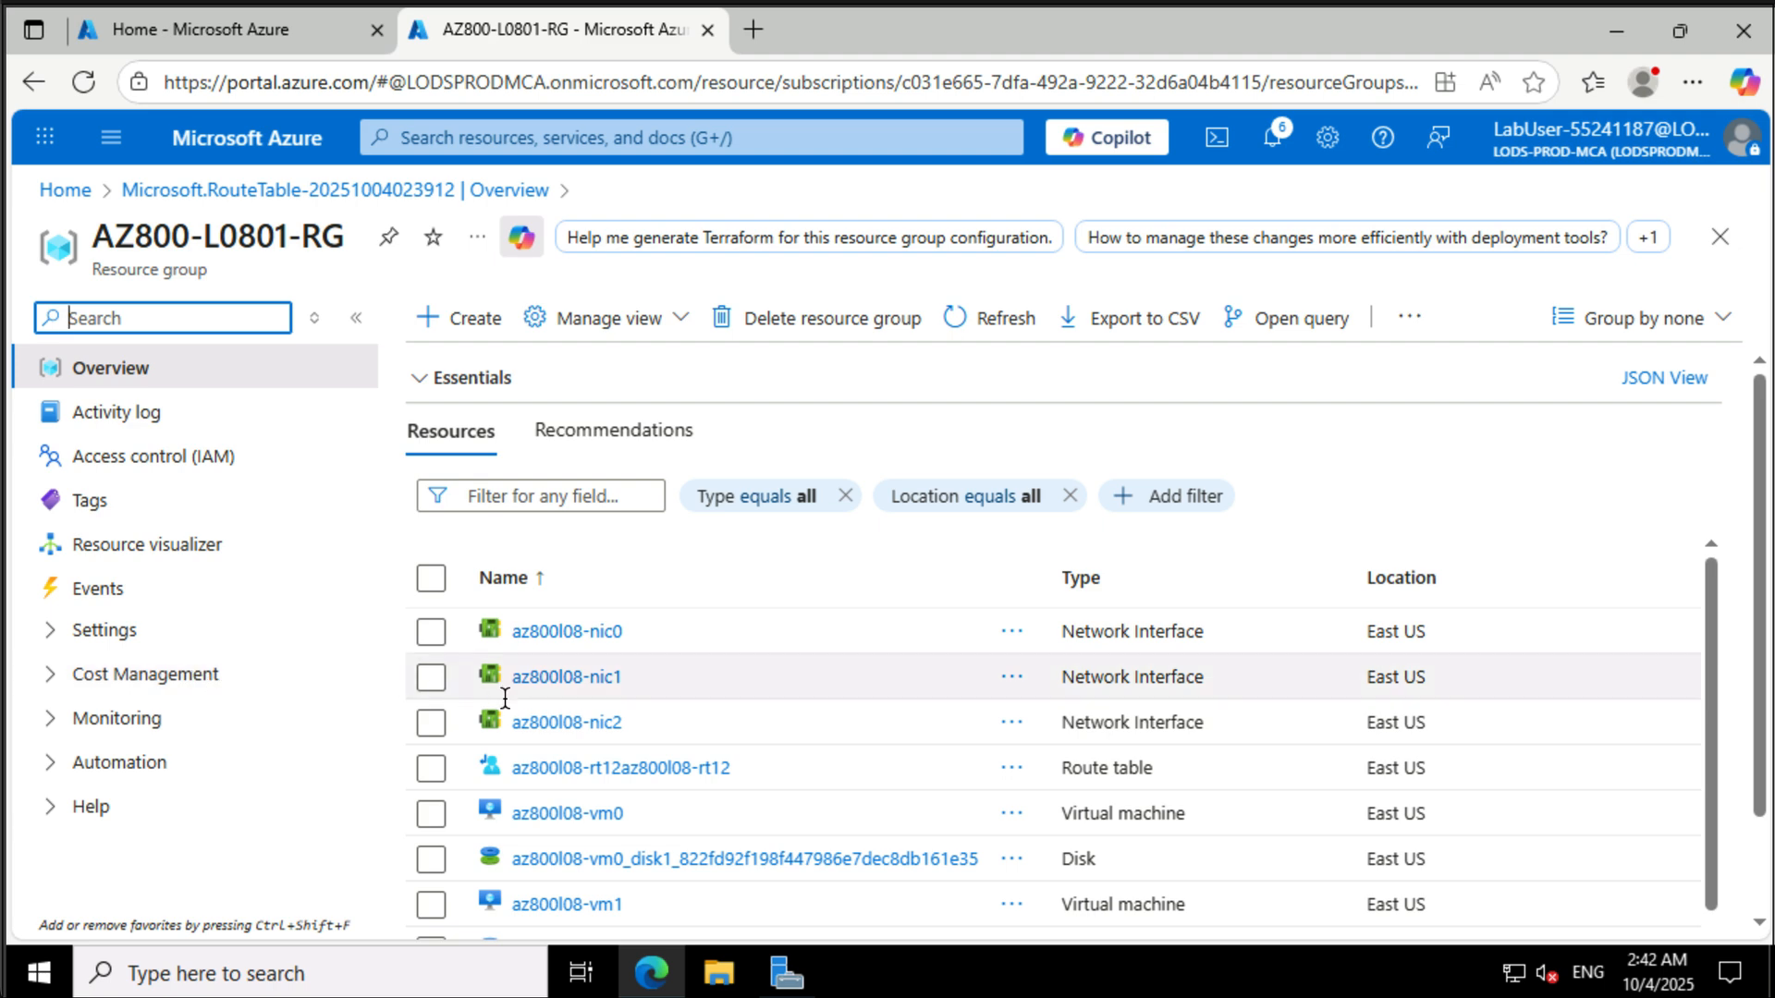
pyautogui.click(540, 769)
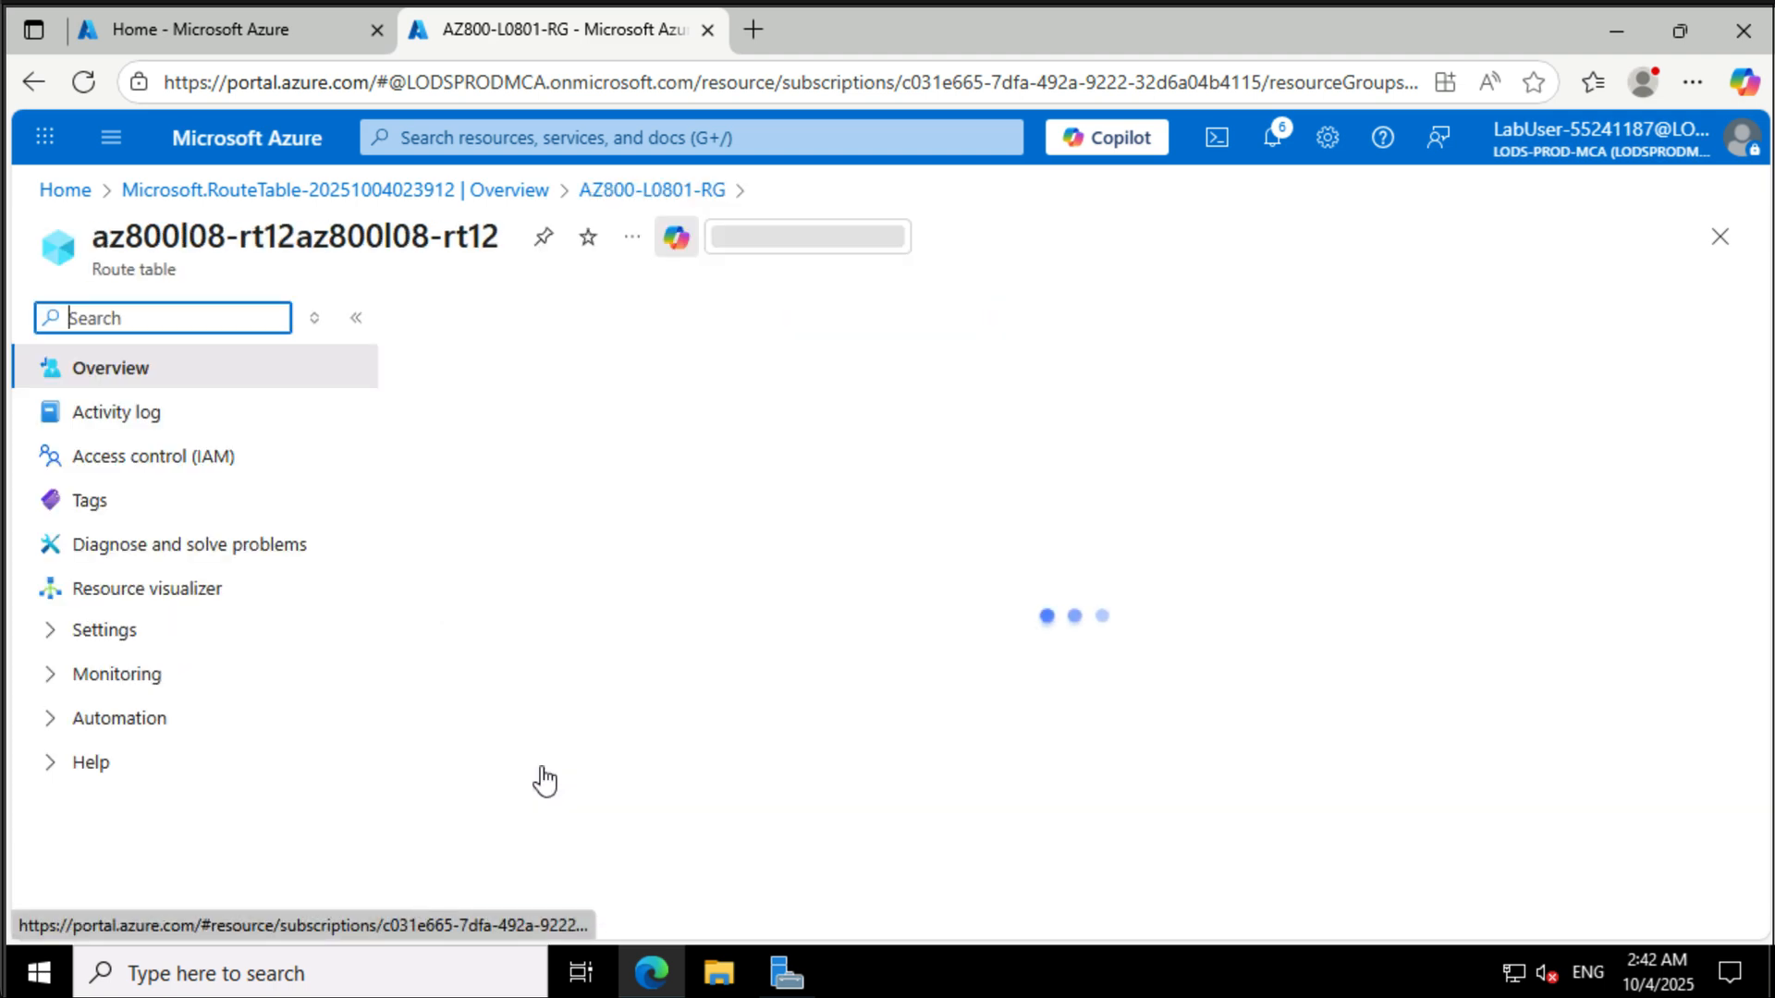
pyautogui.click(137, 633)
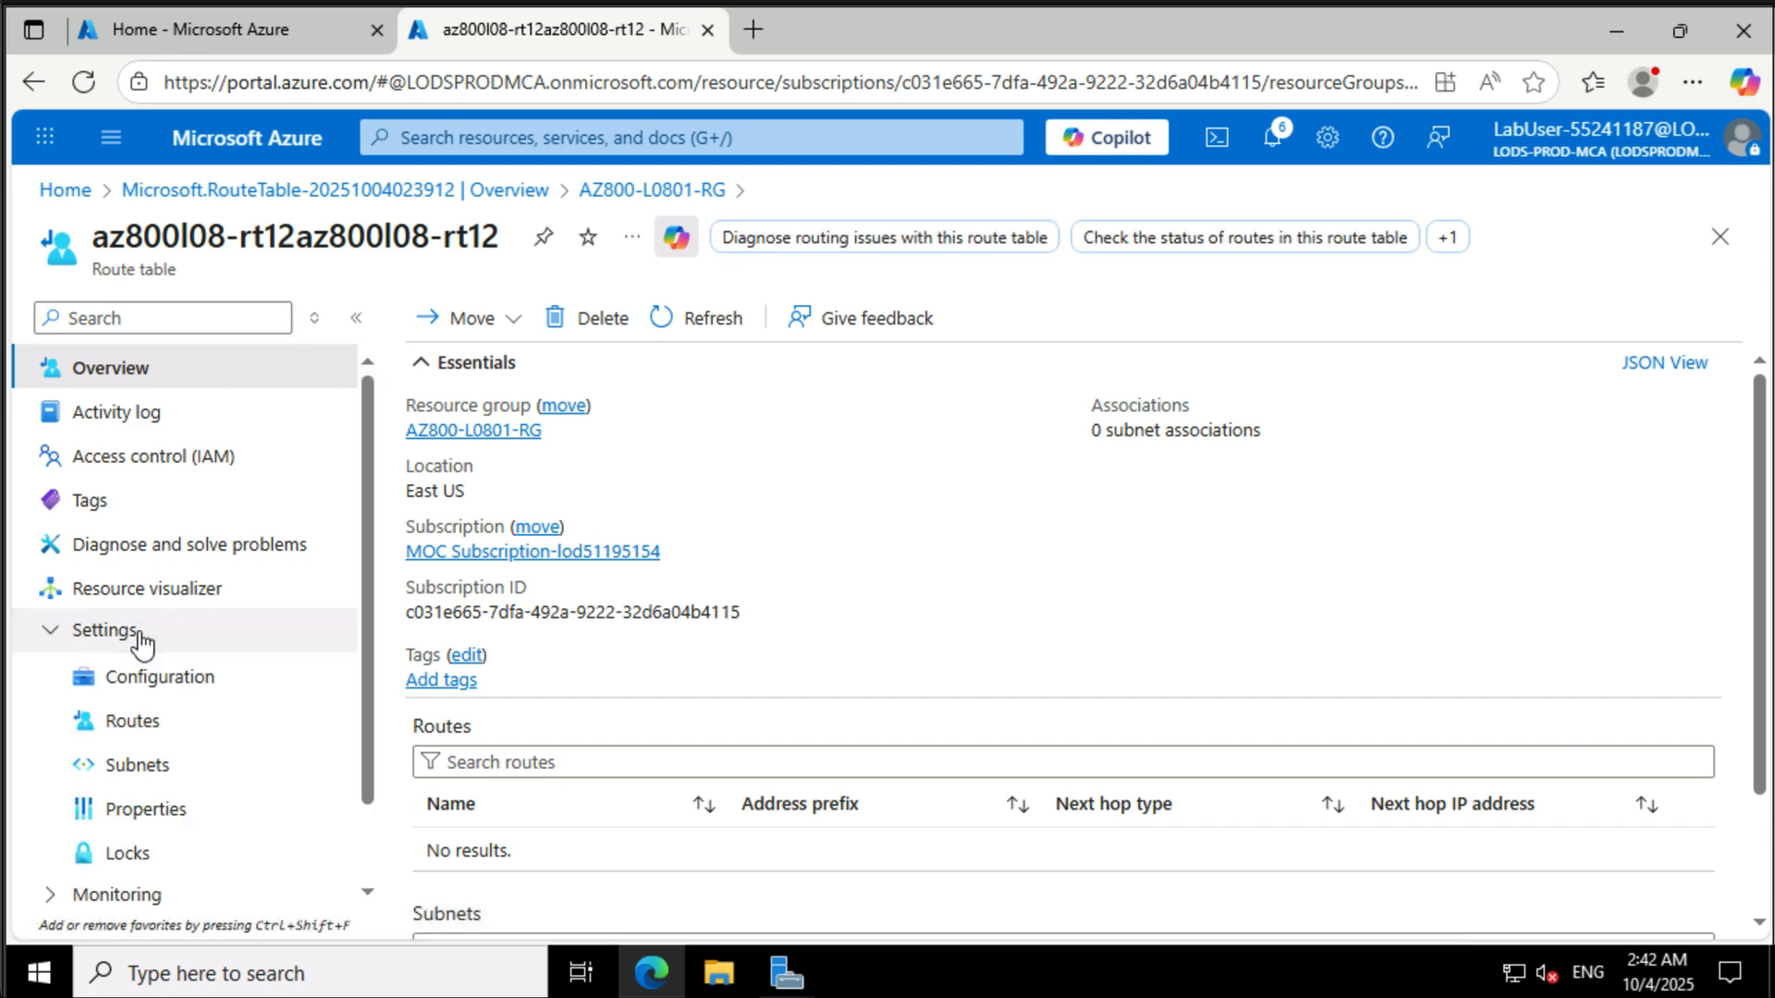
pyautogui.click(194, 725)
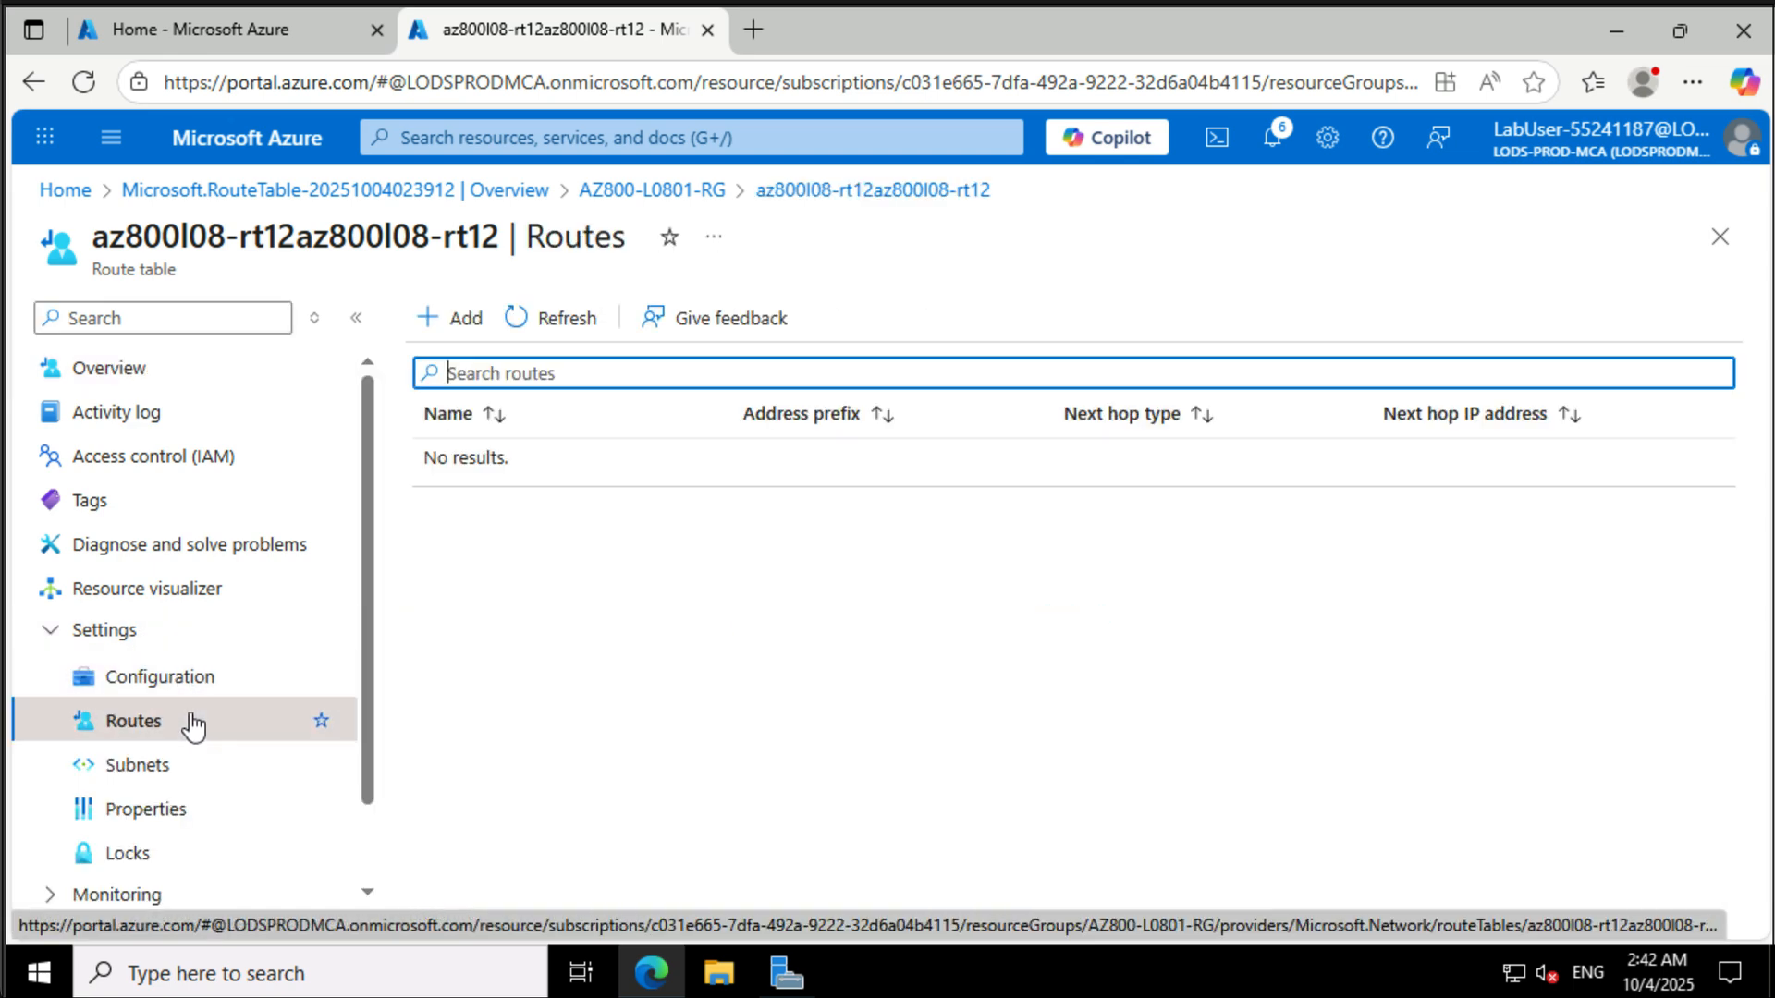
pyautogui.click(456, 324)
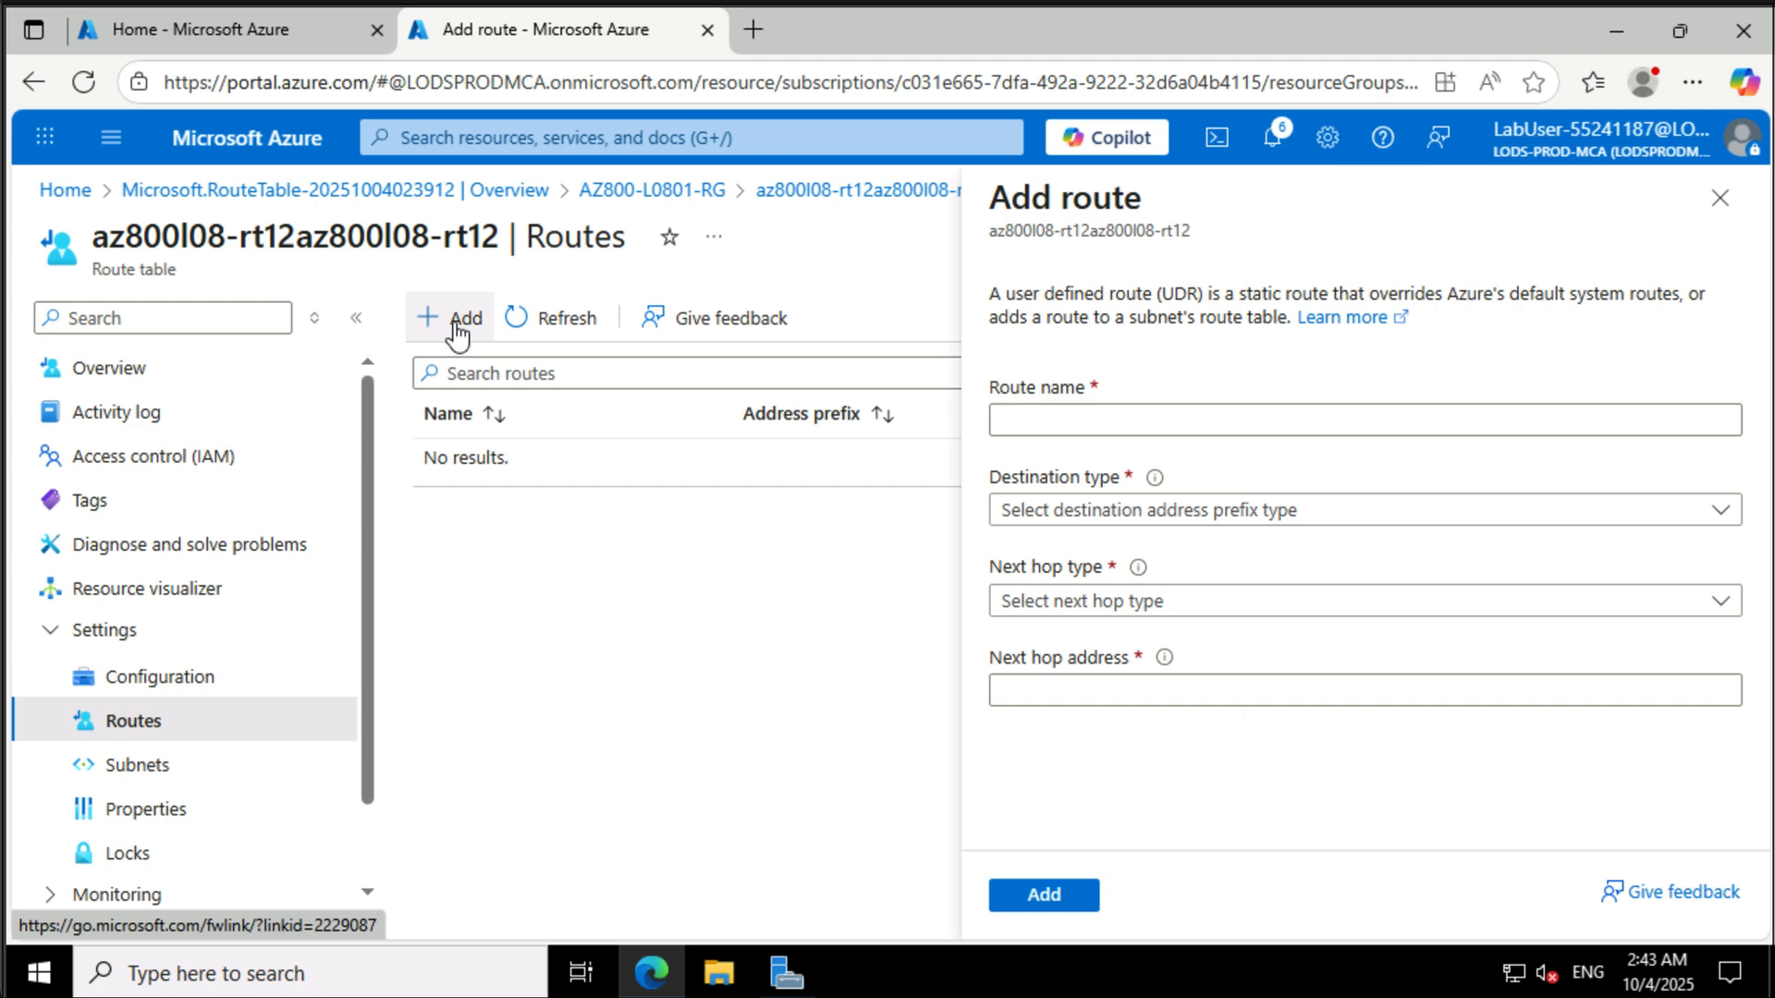
pyautogui.click(1252, 419)
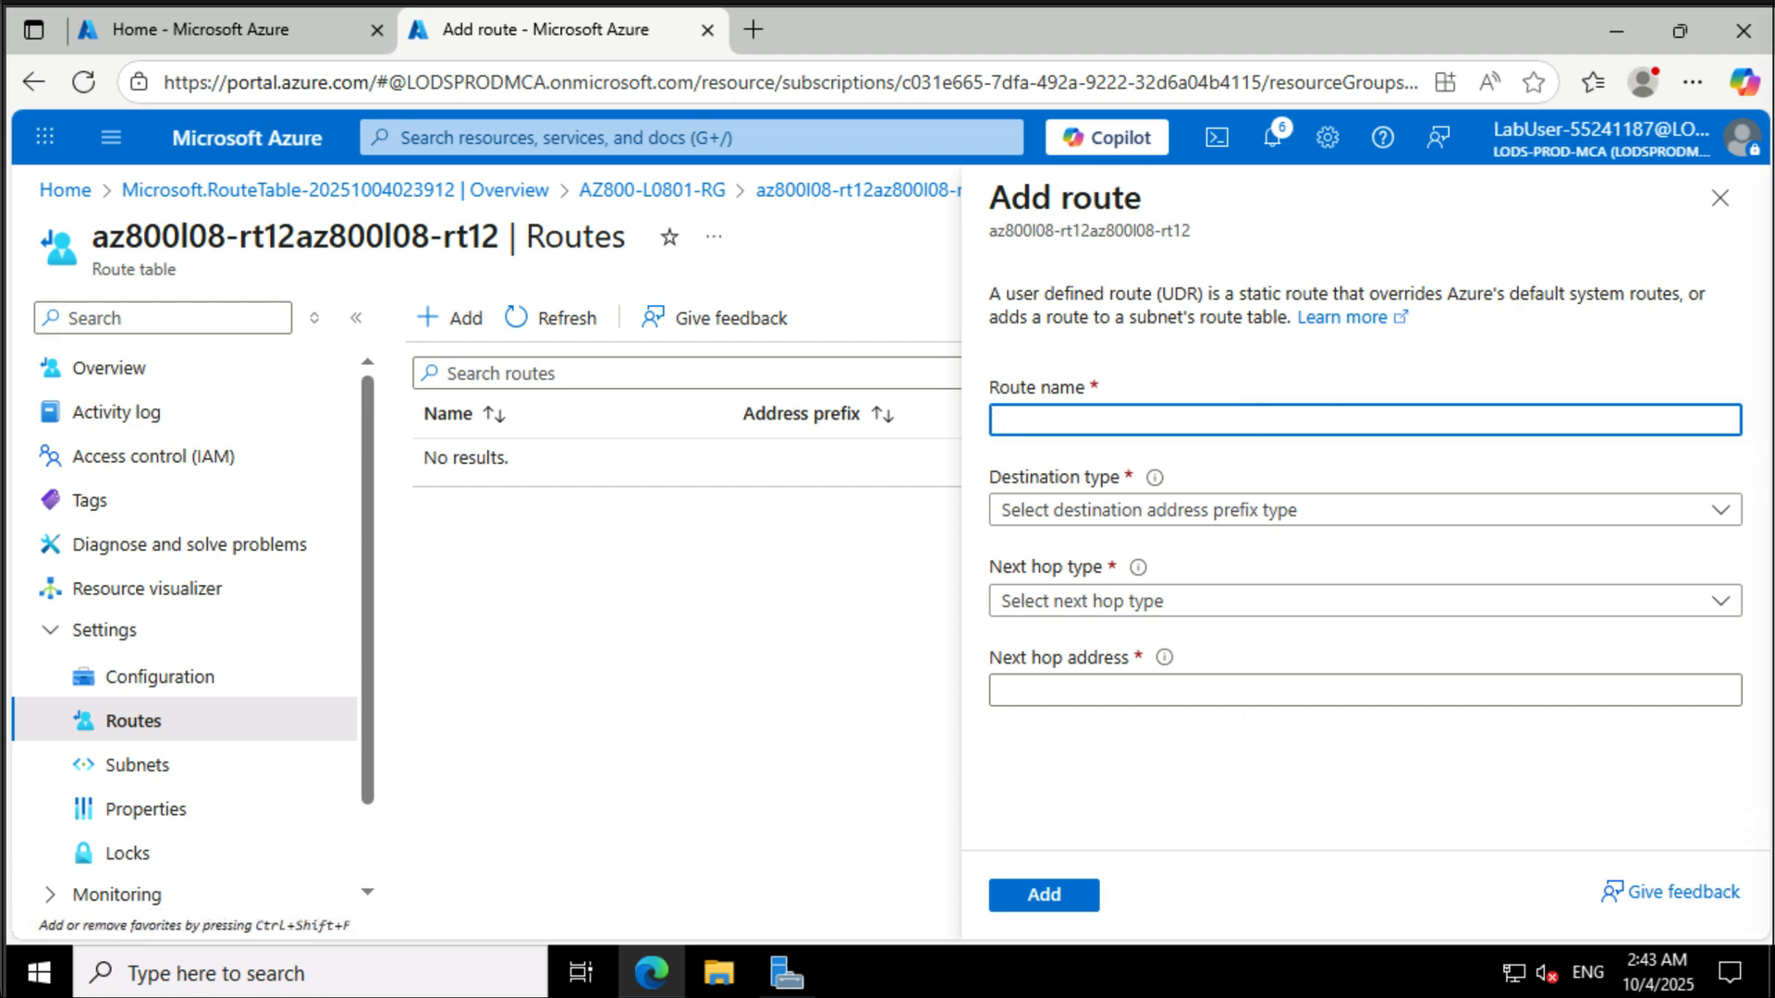
pyautogui.write('az800l08-route-vnet1-to-vnet2')
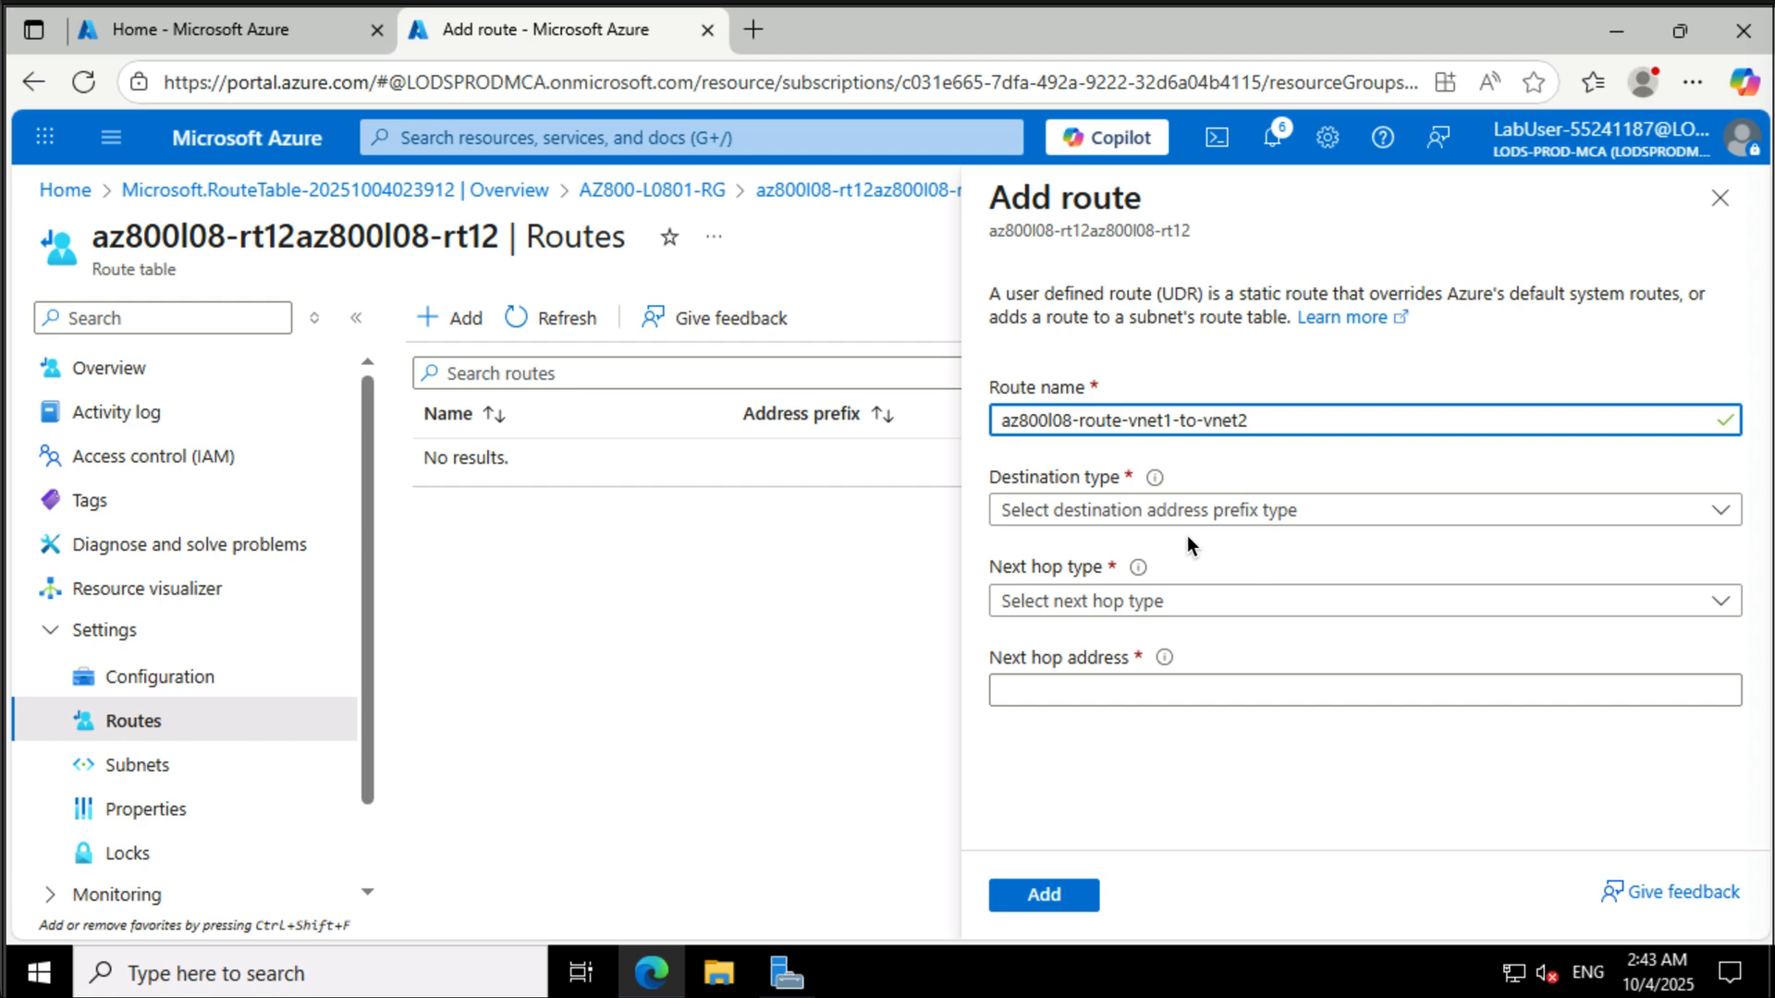
pyautogui.click(1114, 512)
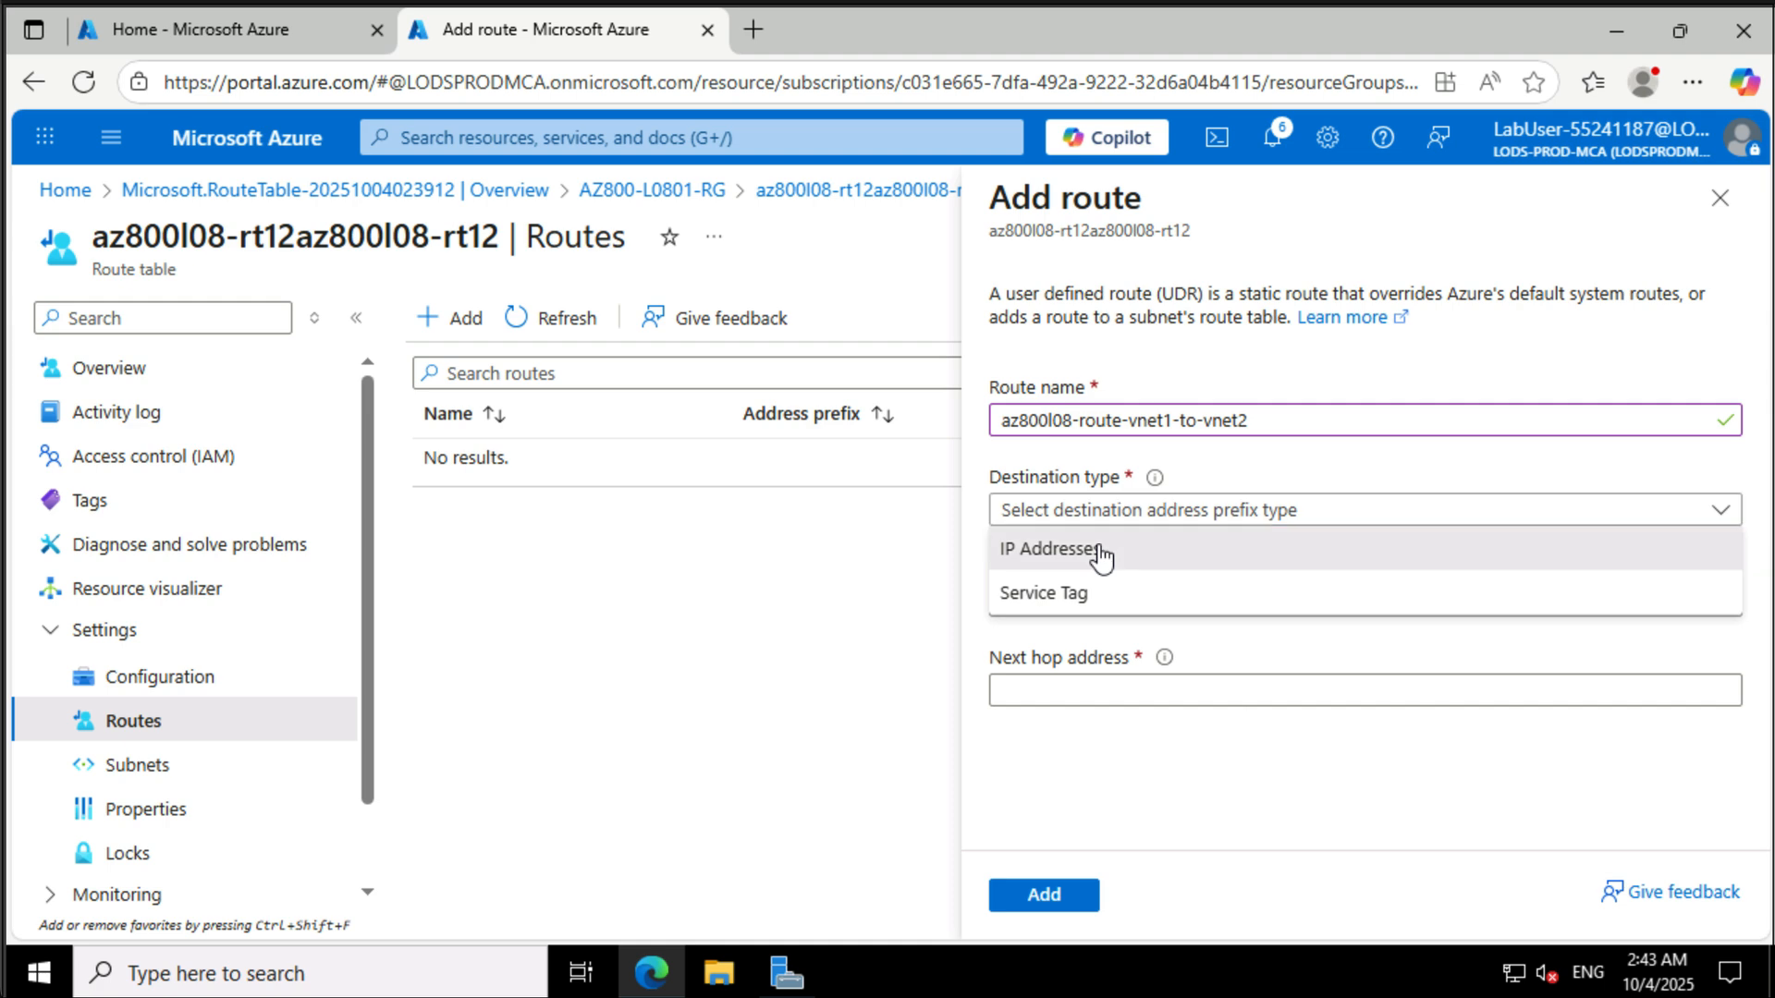
pyautogui.click(1096, 548)
pyautogui.click(1083, 597)
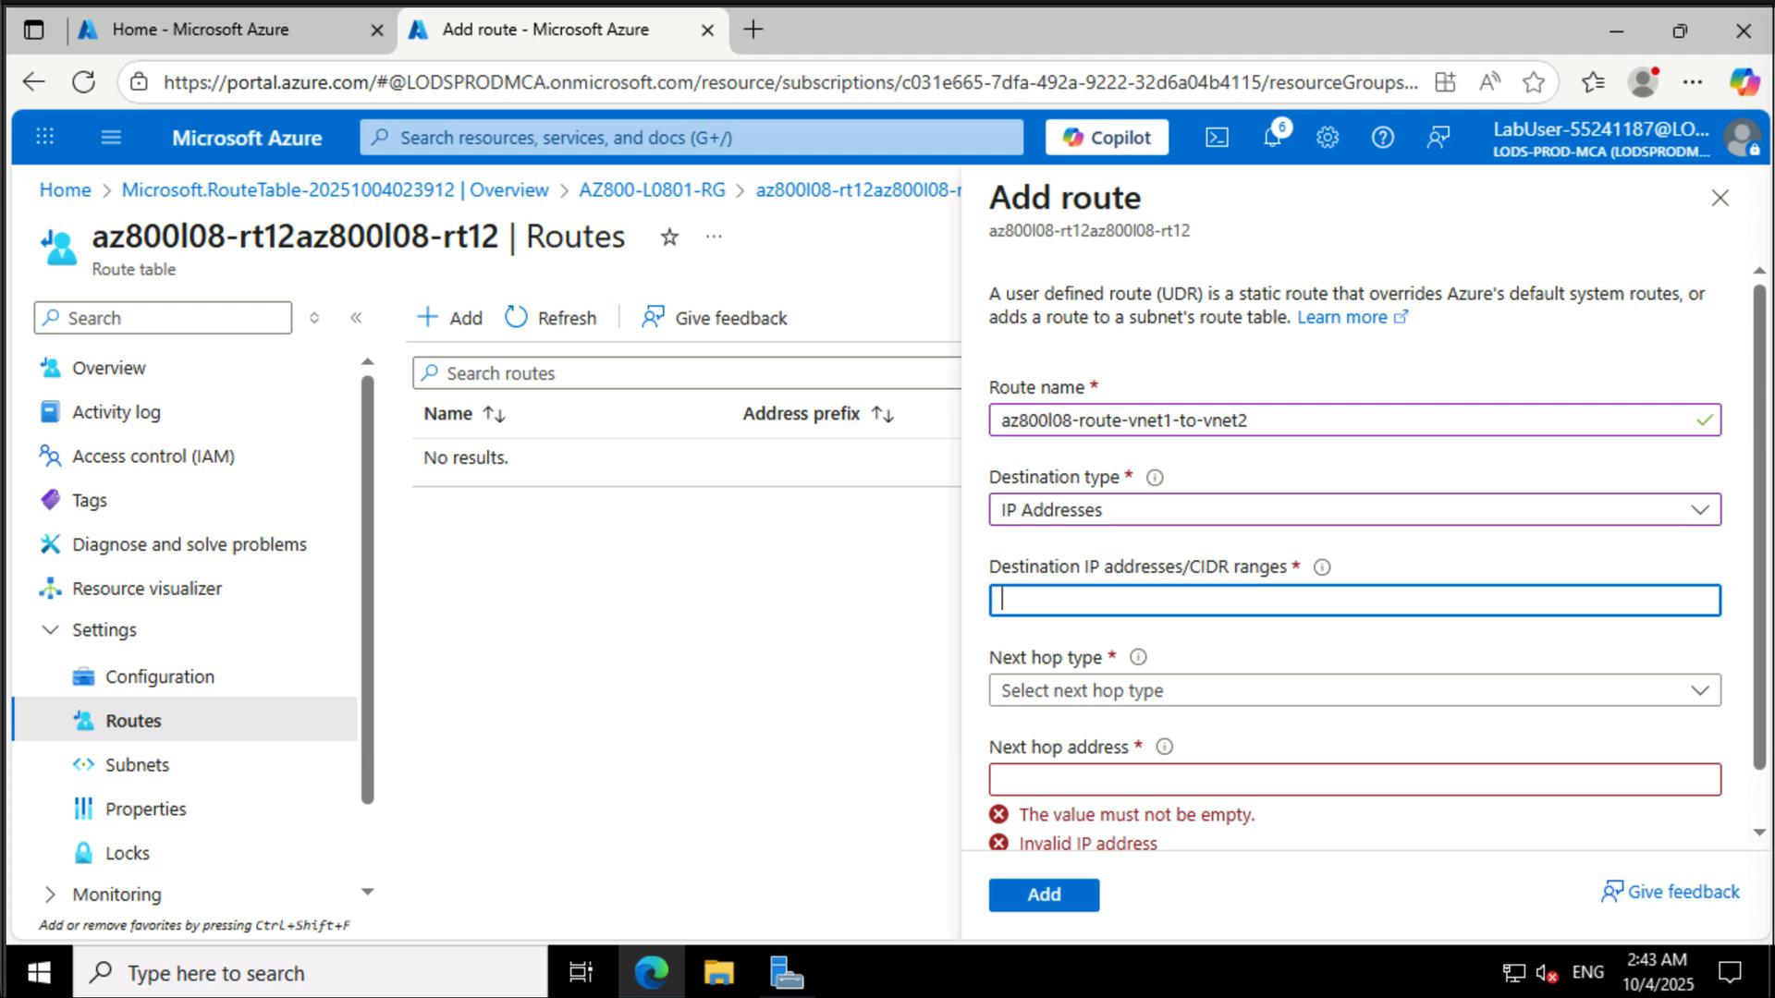
pyautogui.write('10.82.0.0/20')
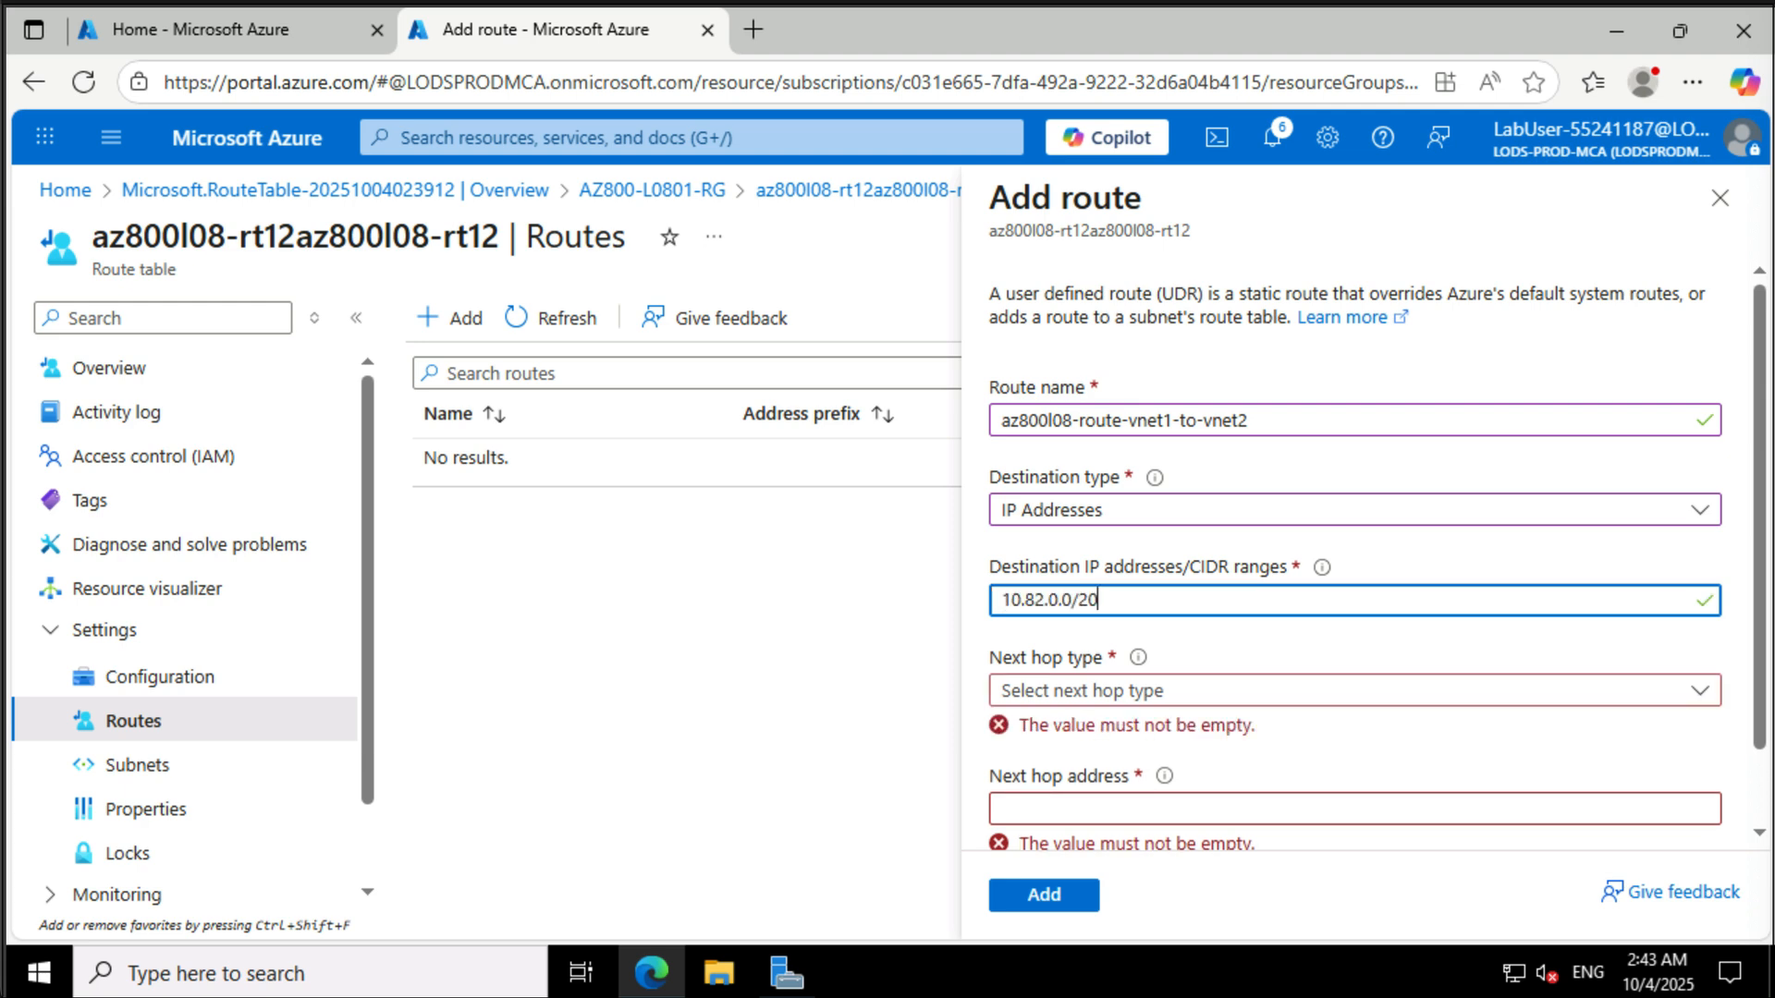
pyautogui.click(1433, 695)
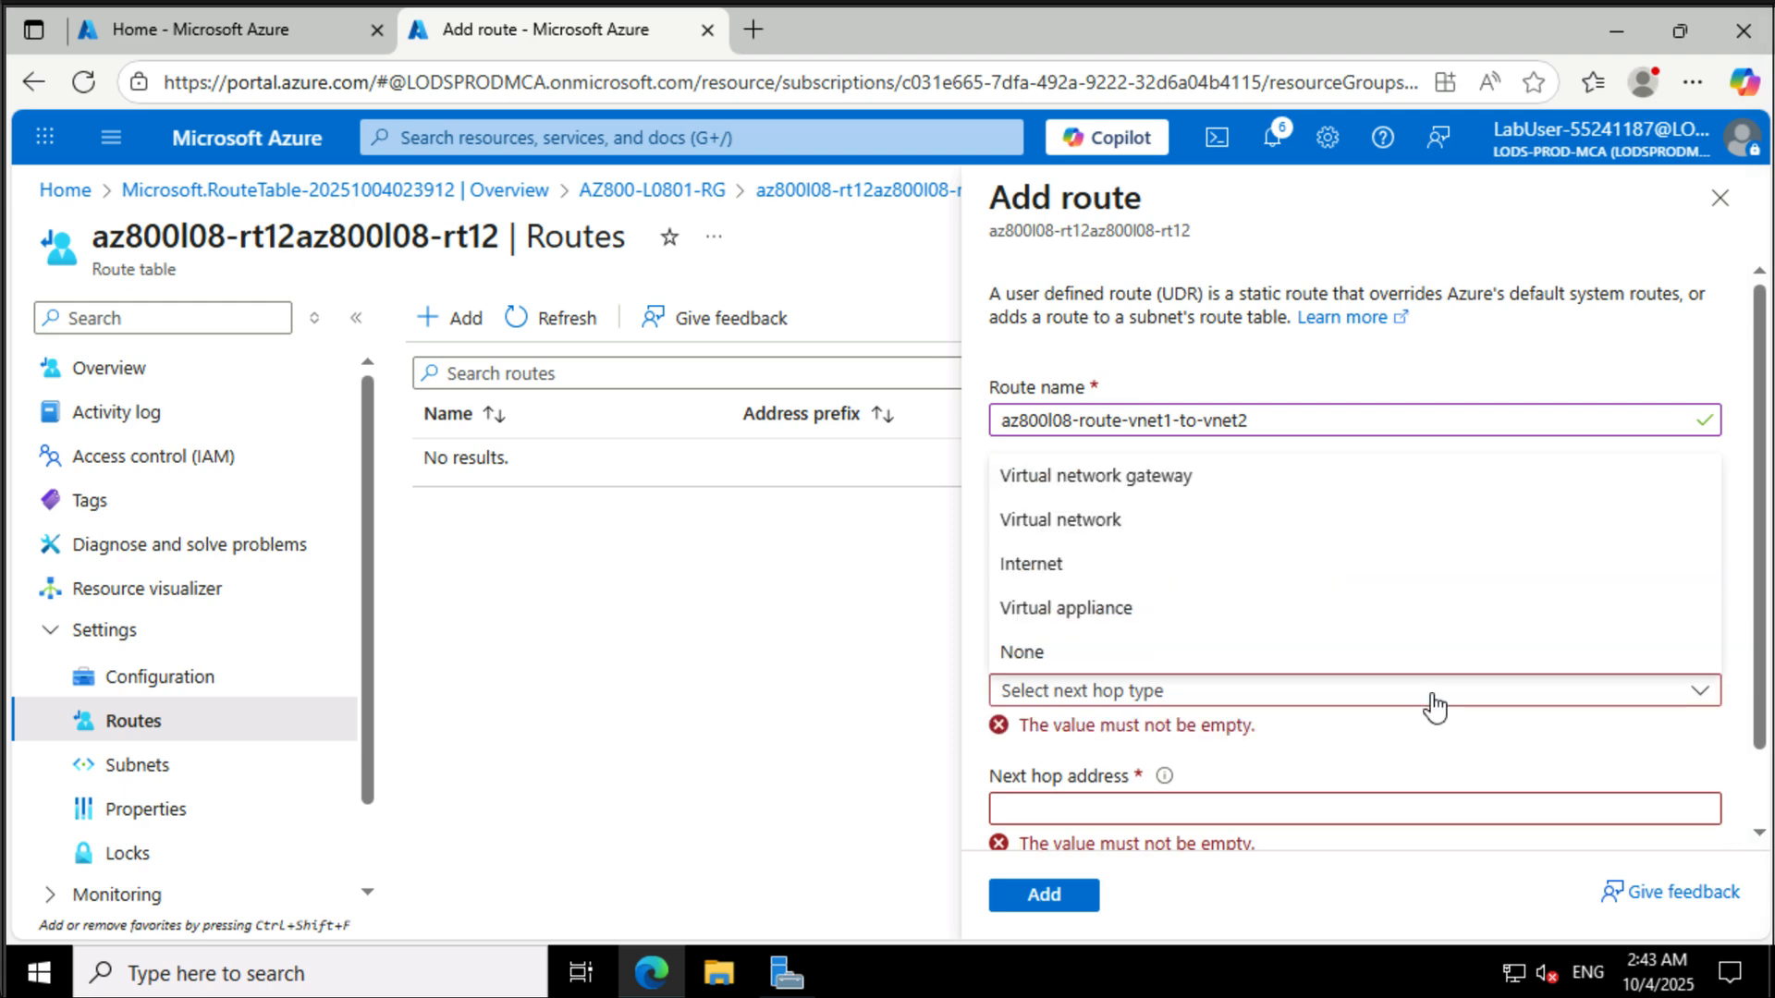
pyautogui.click(1427, 617)
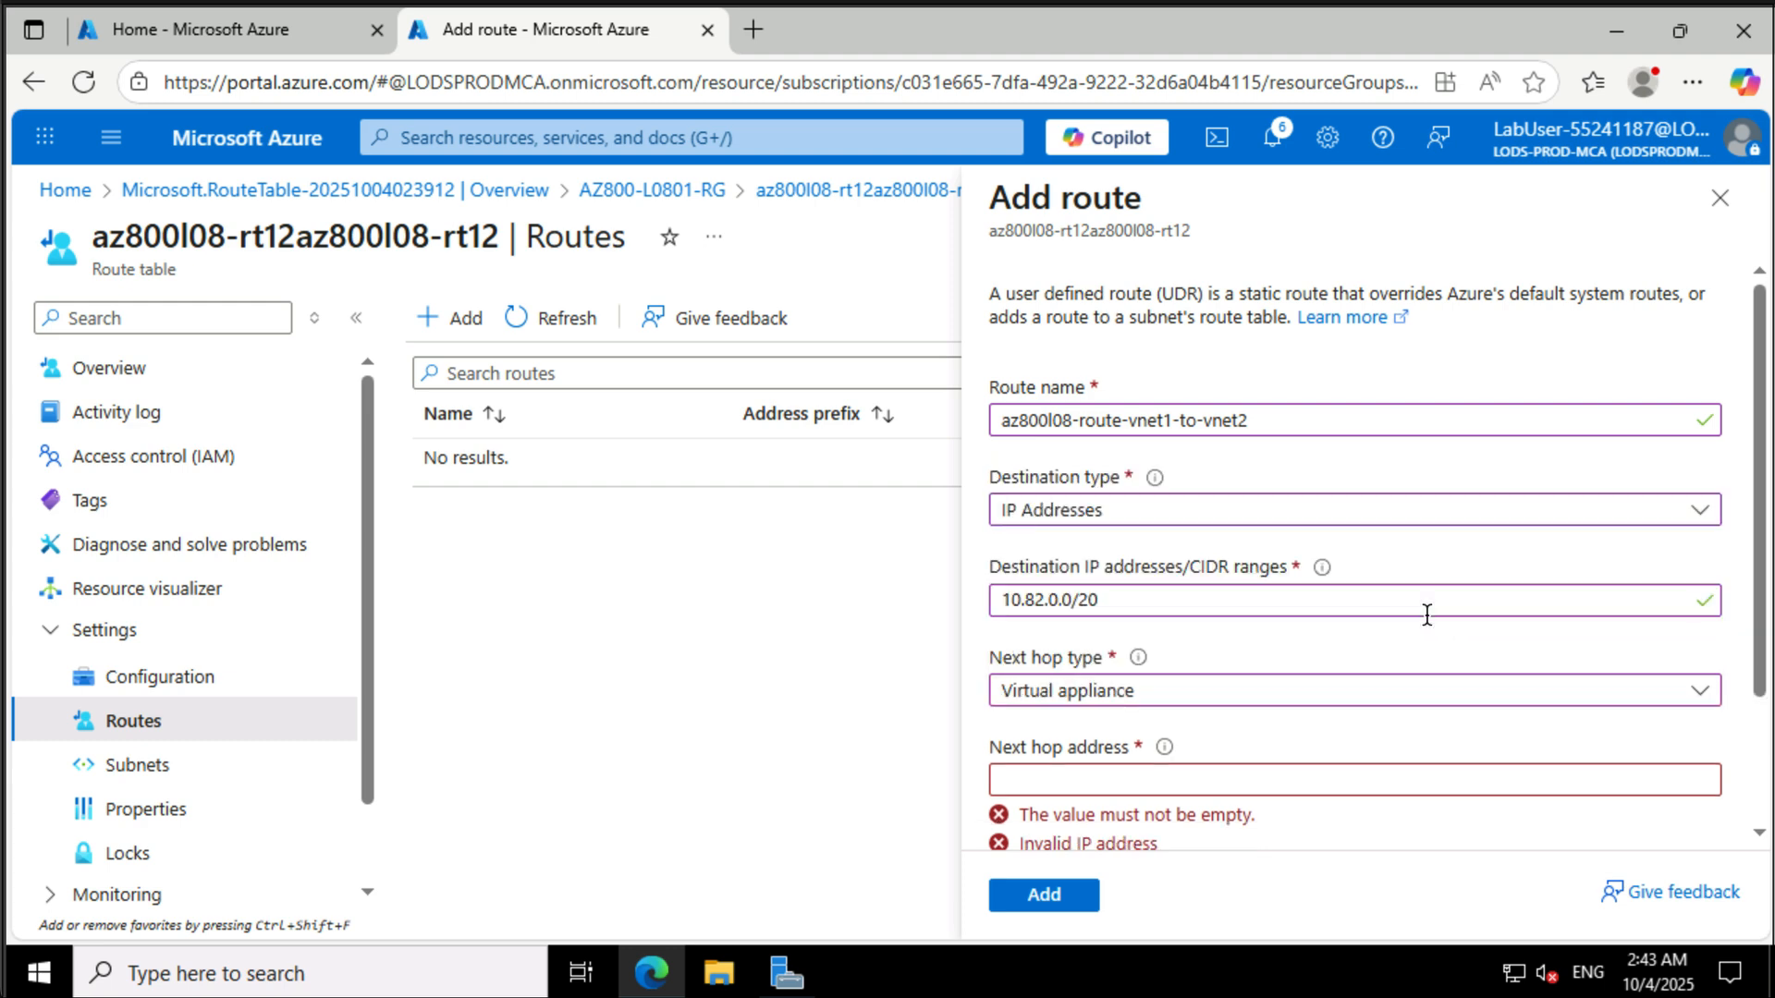
pyautogui.click(1297, 785)
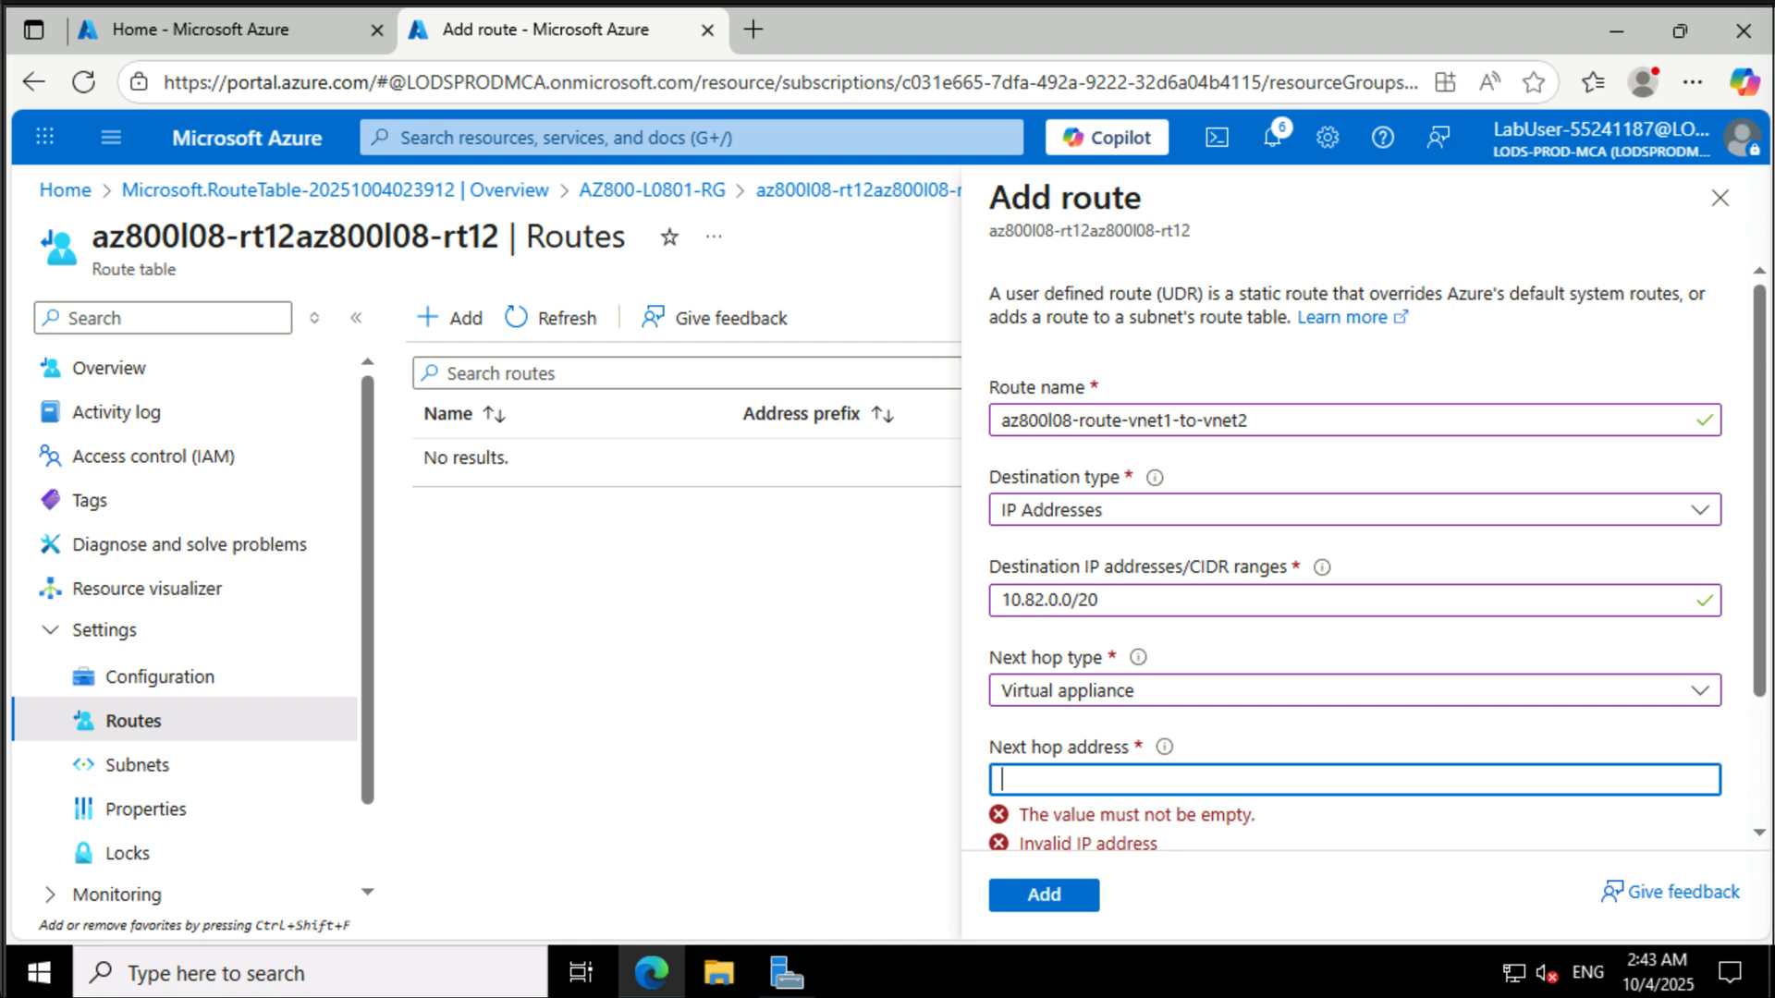
pyautogui.write('10.80.0.4')
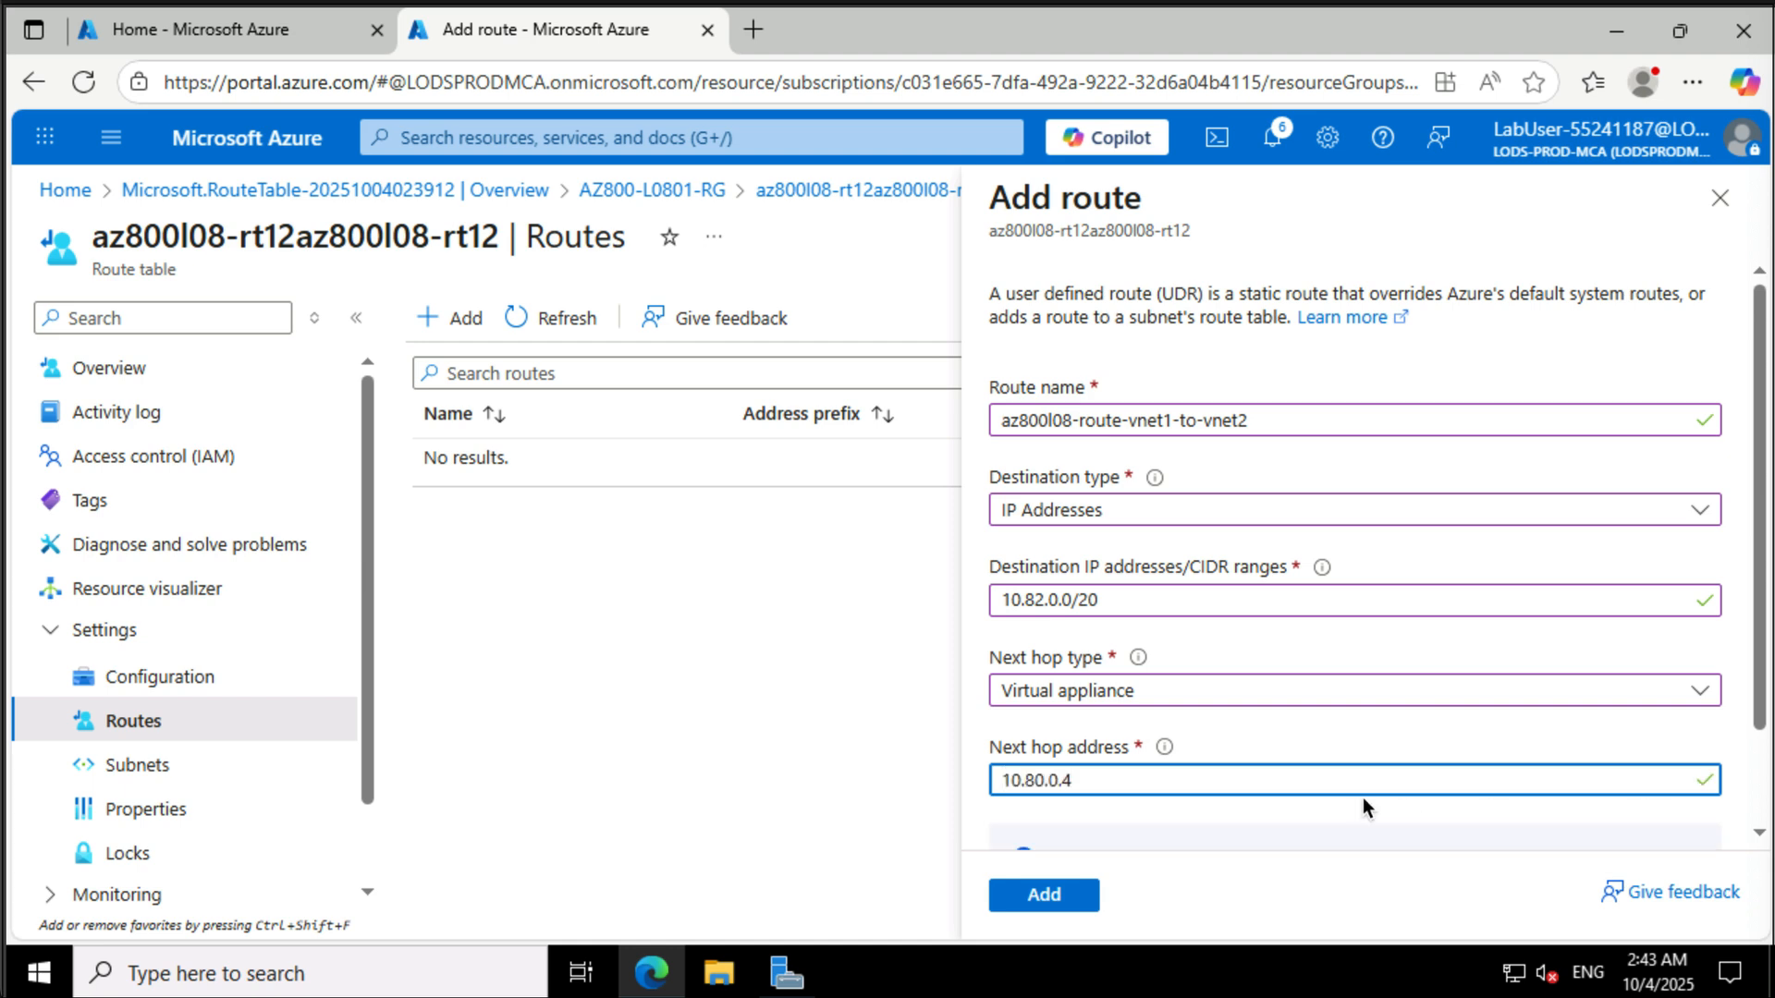
pyautogui.scroll(-2, 1363, 798)
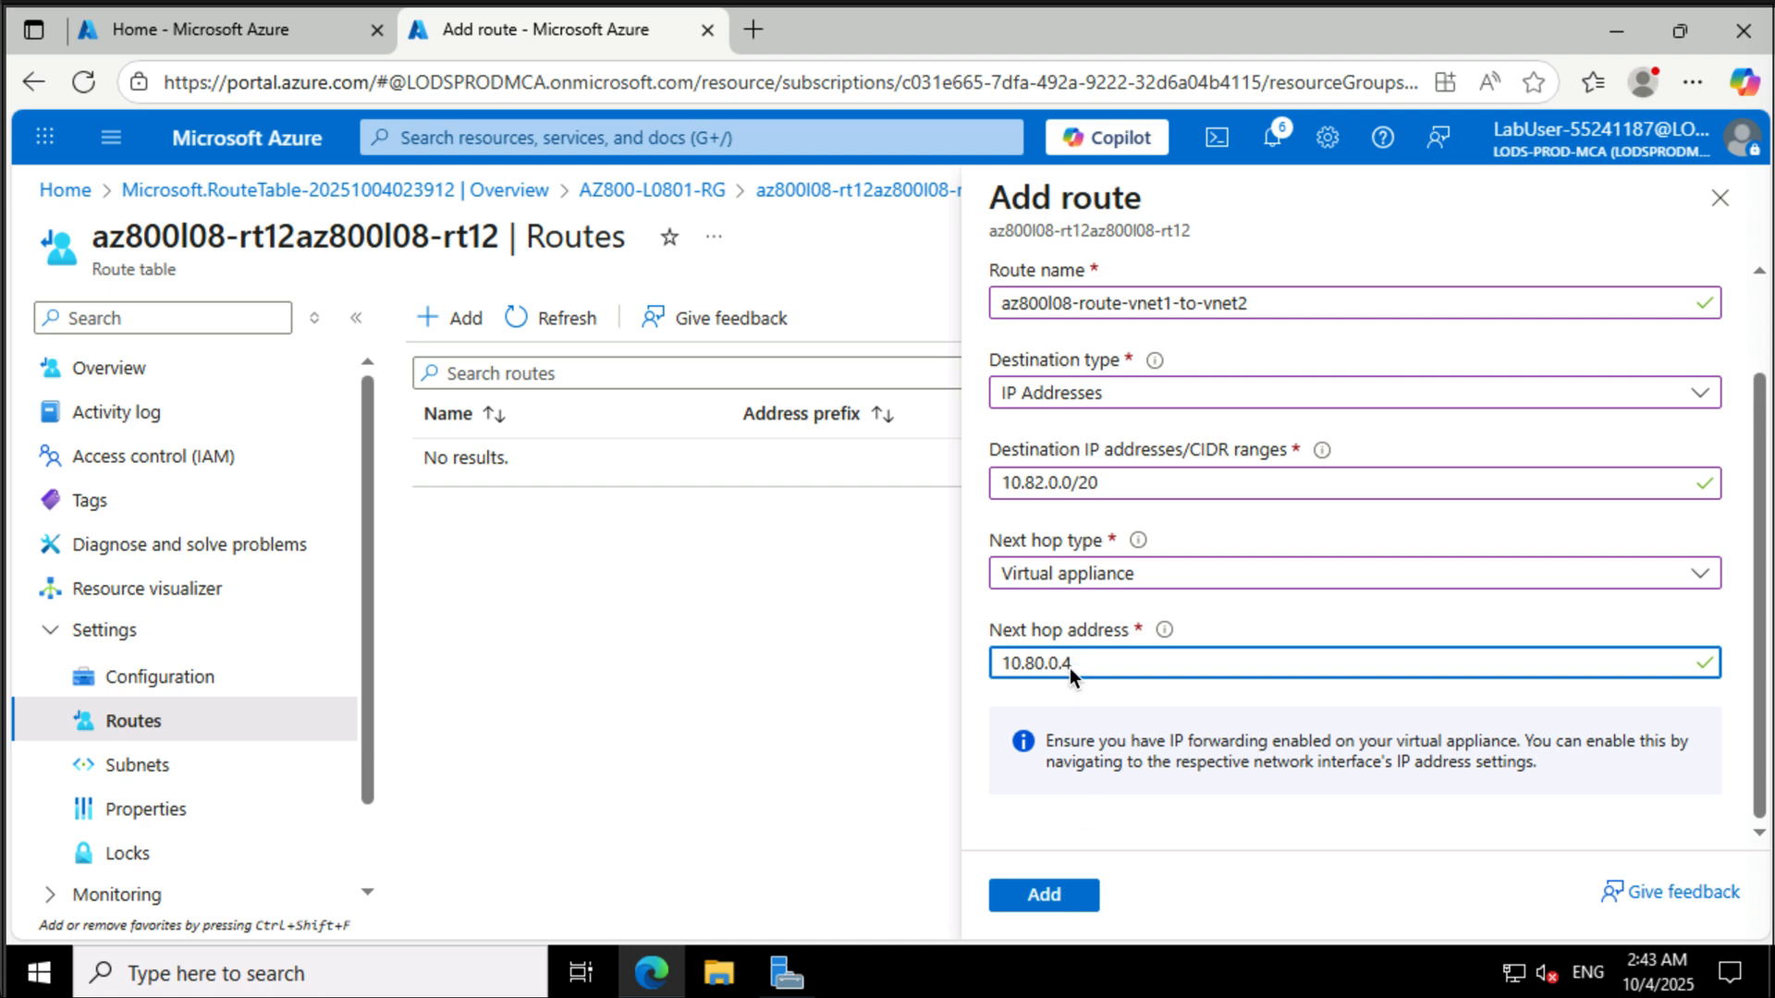
pyautogui.click(1059, 901)
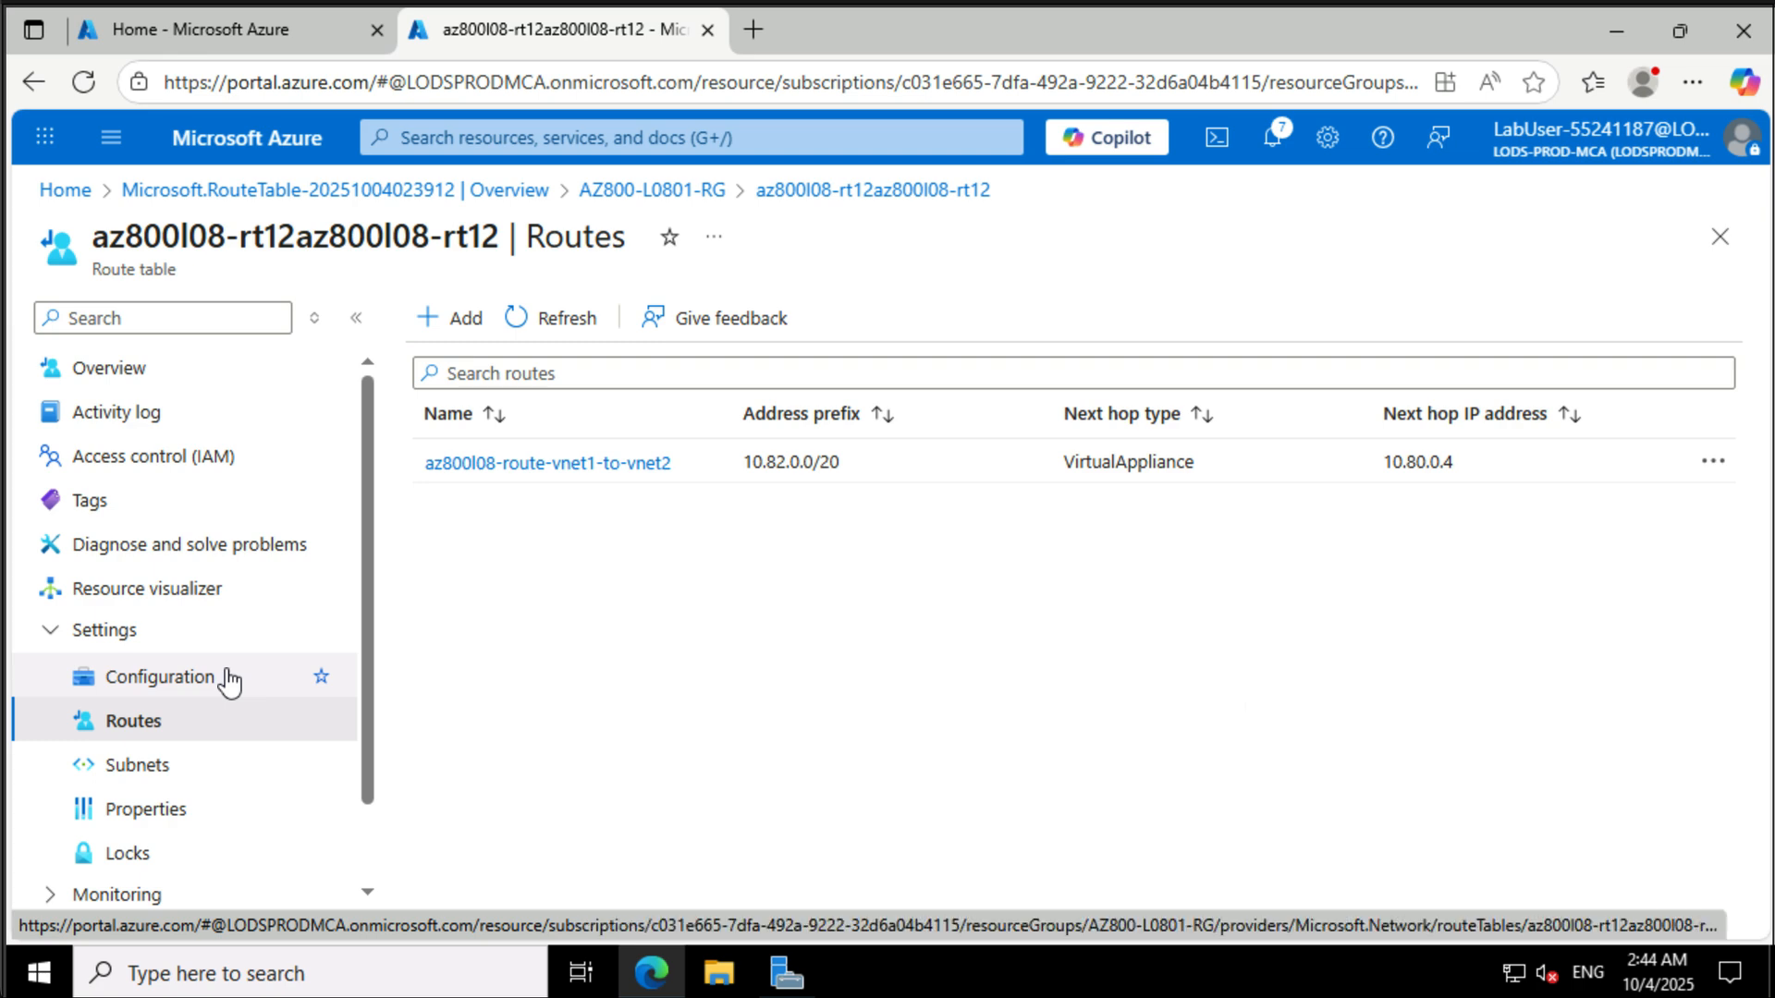
# - Associate the route table with subnet0 of az800l08-vnet1
pyautogui.click(209, 782)
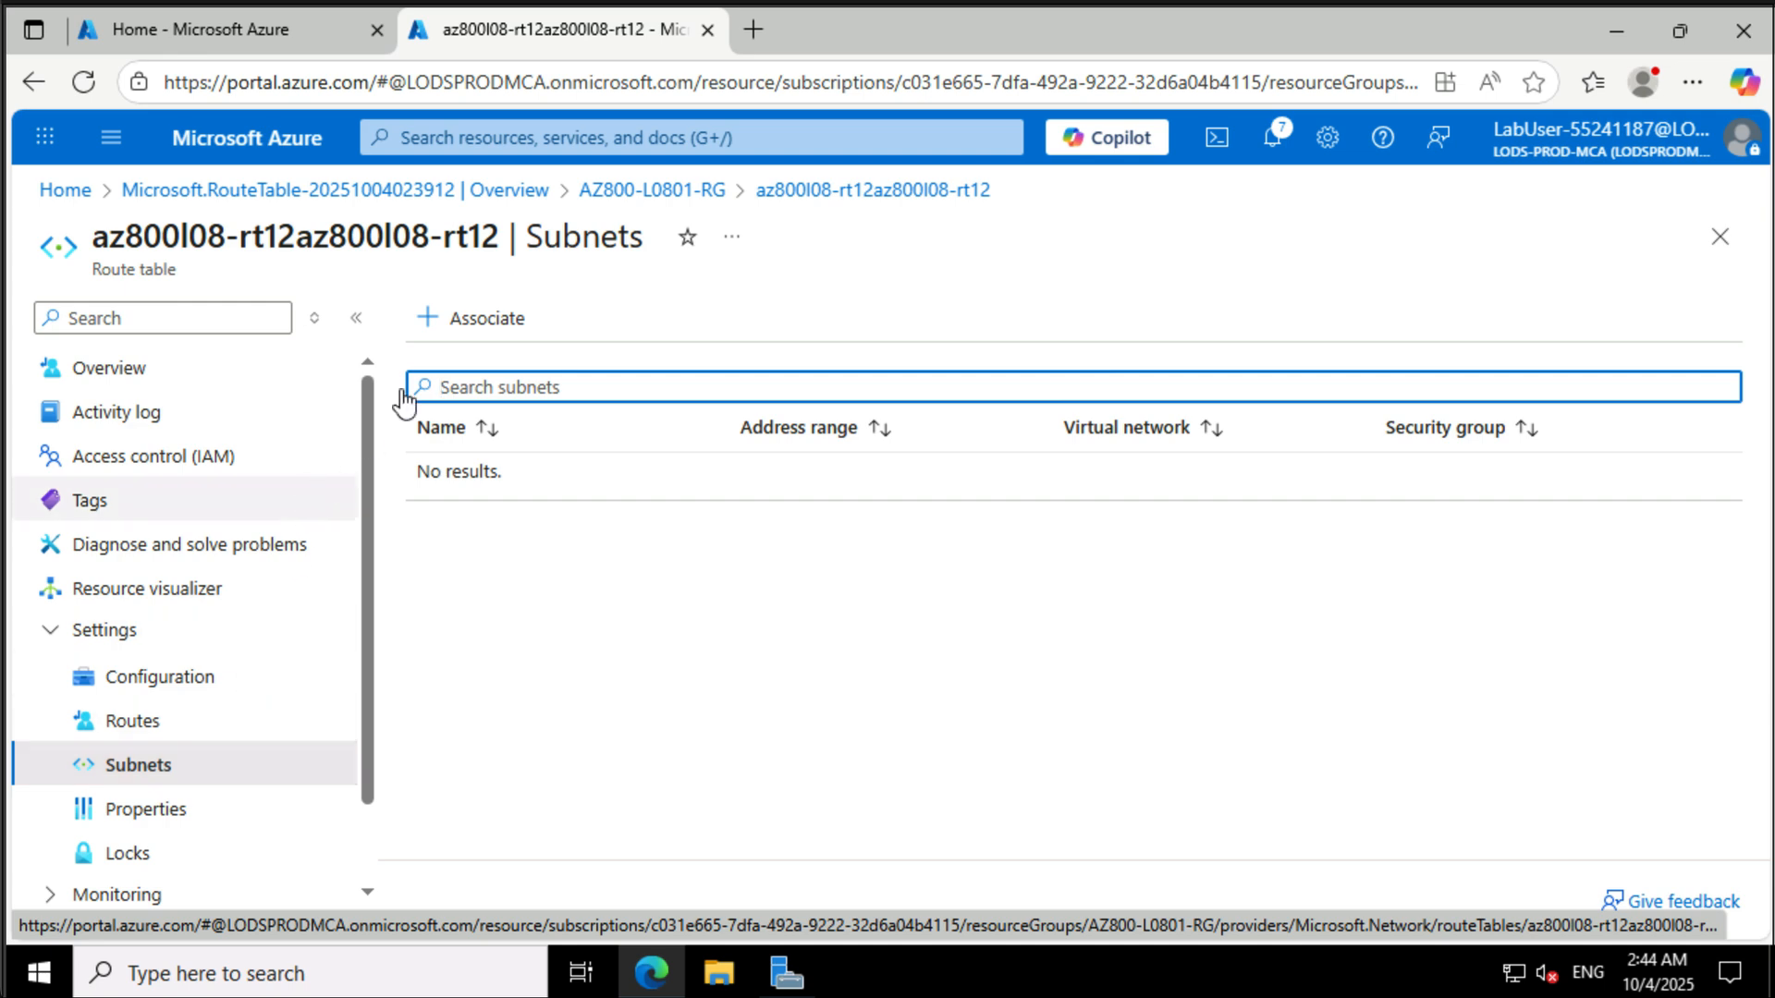
pyautogui.click(470, 324)
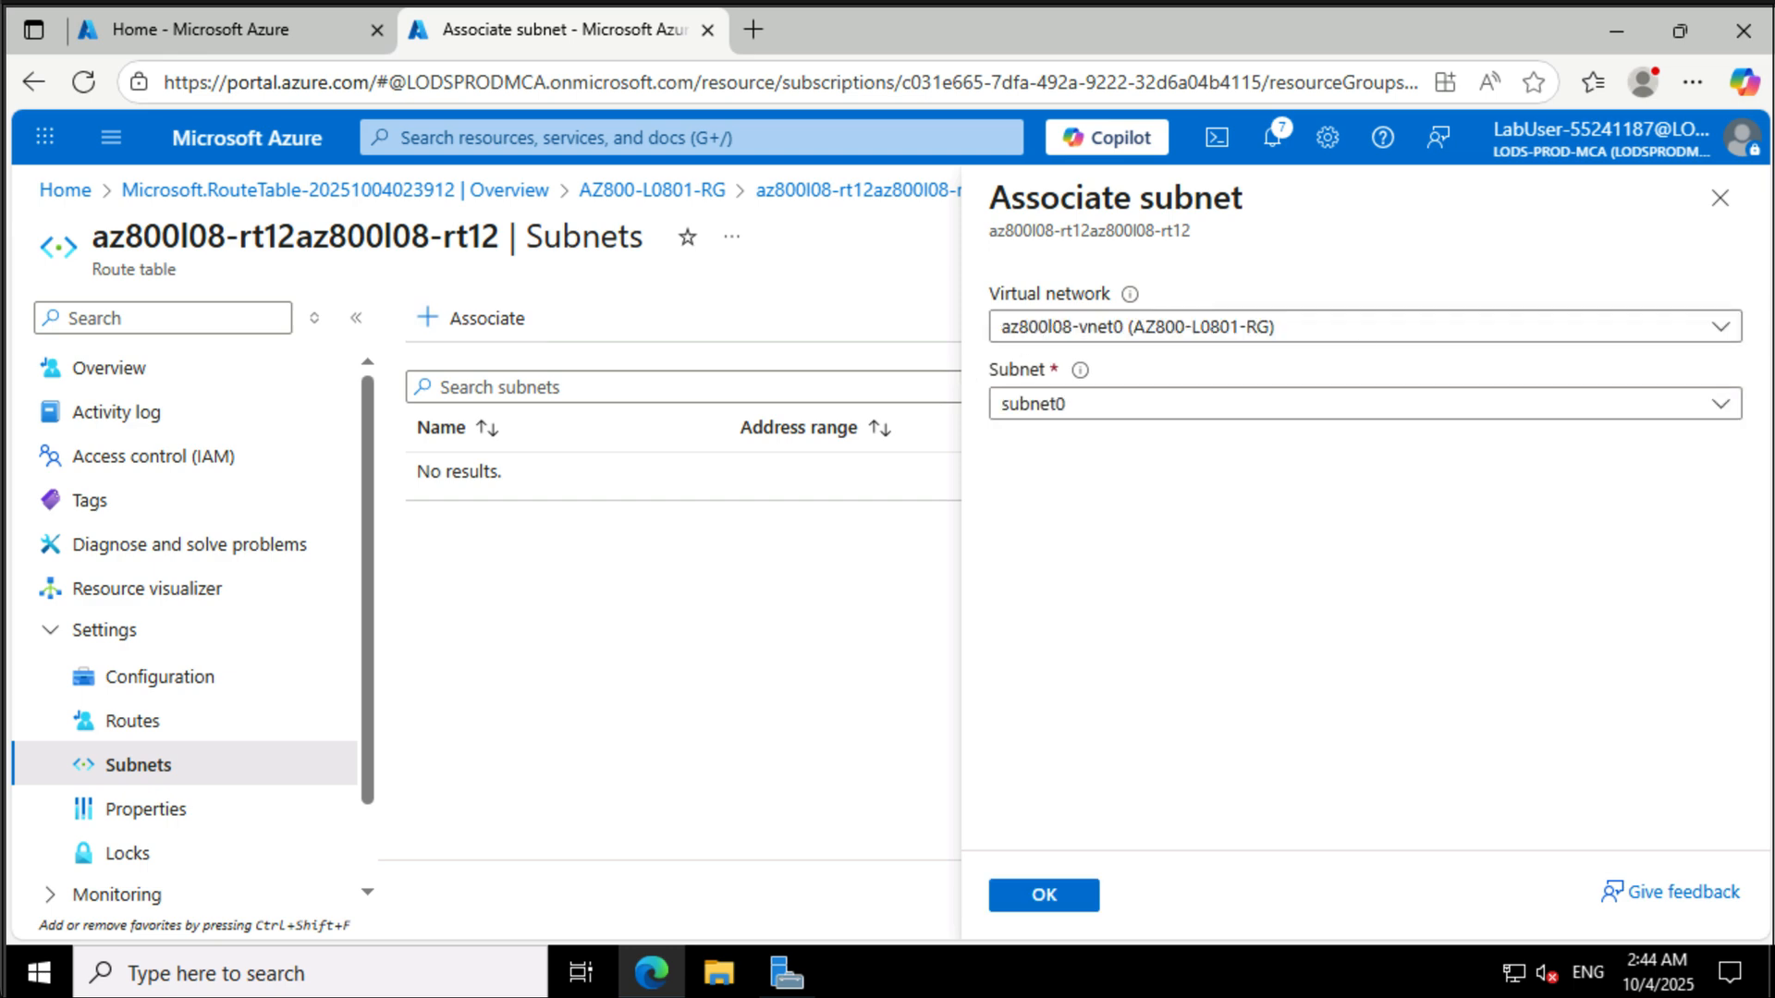
pyautogui.click(1201, 344)
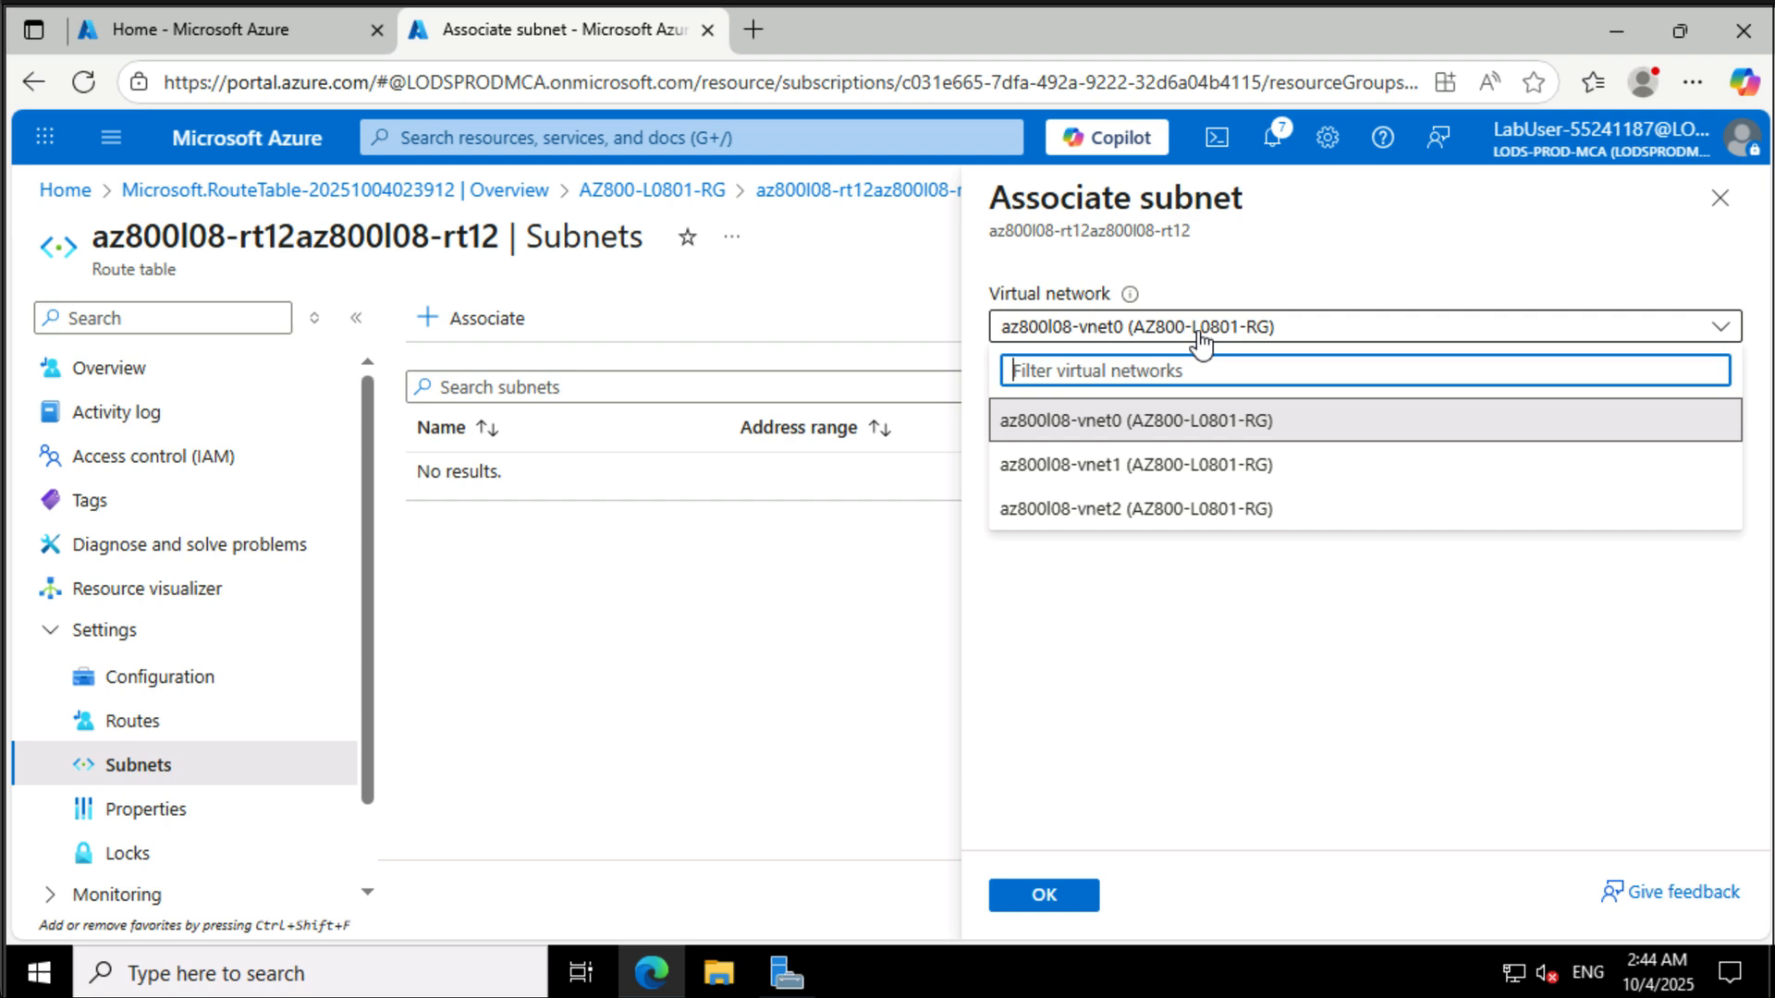
pyautogui.click(1183, 465)
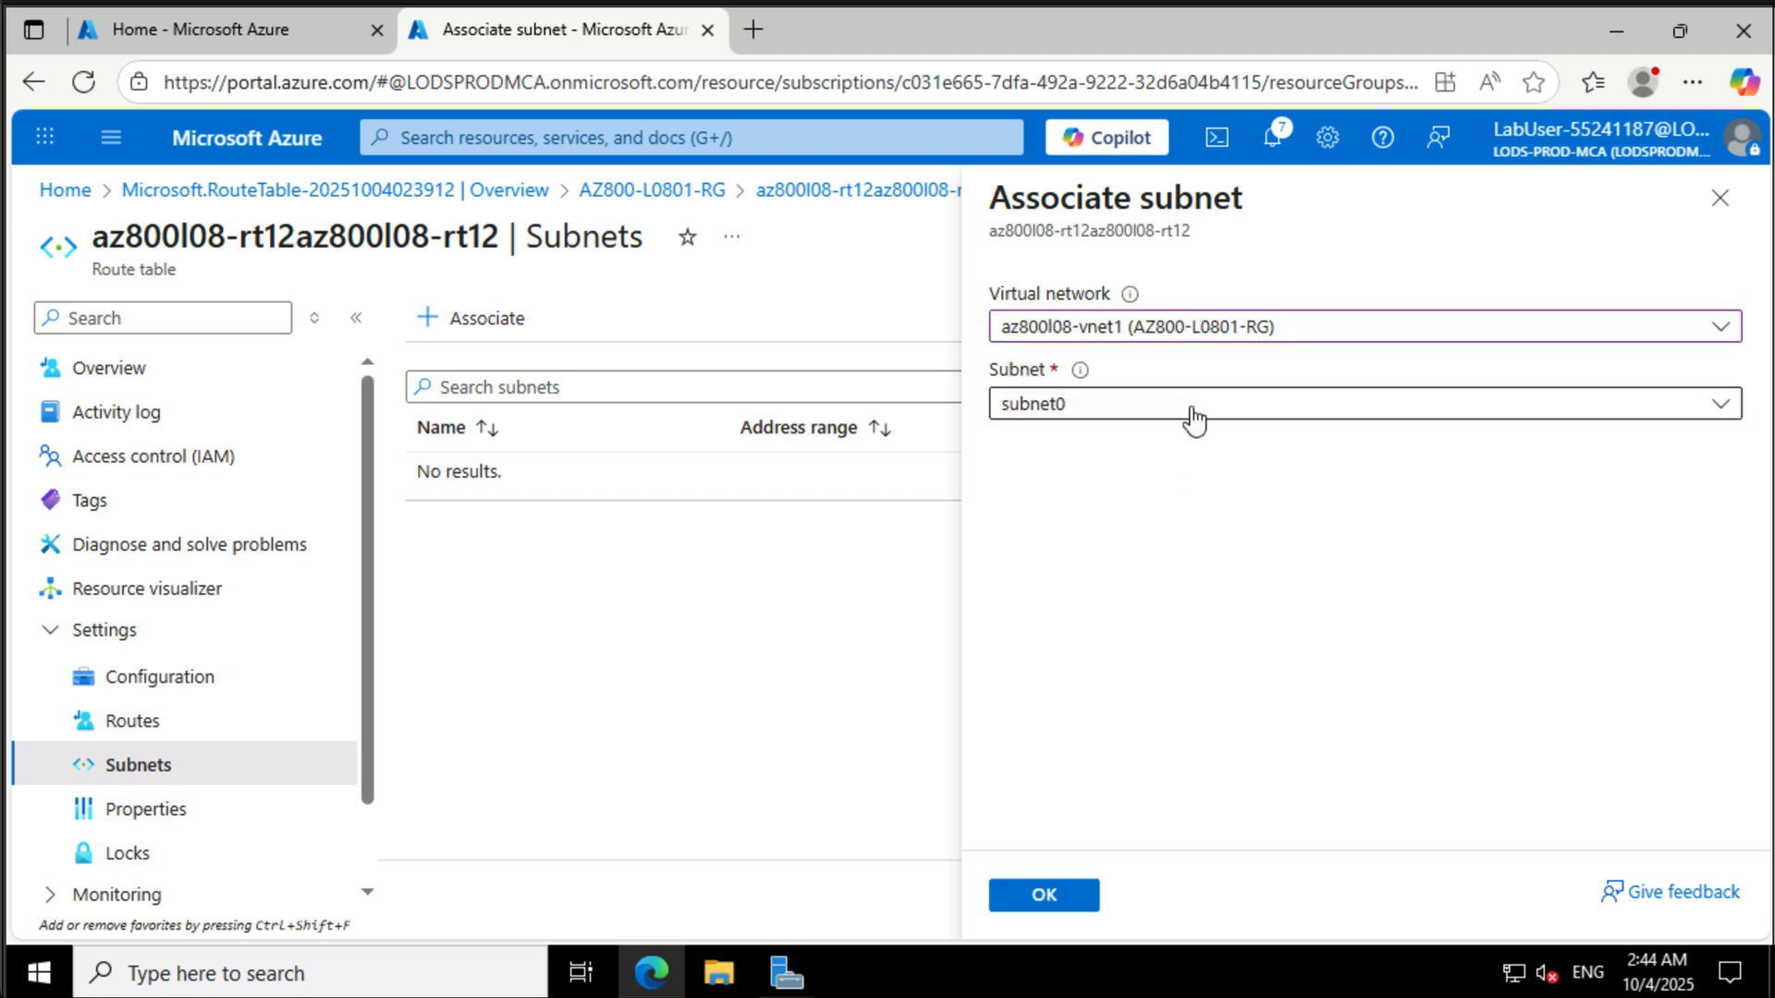
pyautogui.click(1193, 421)
pyautogui.click(1144, 549)
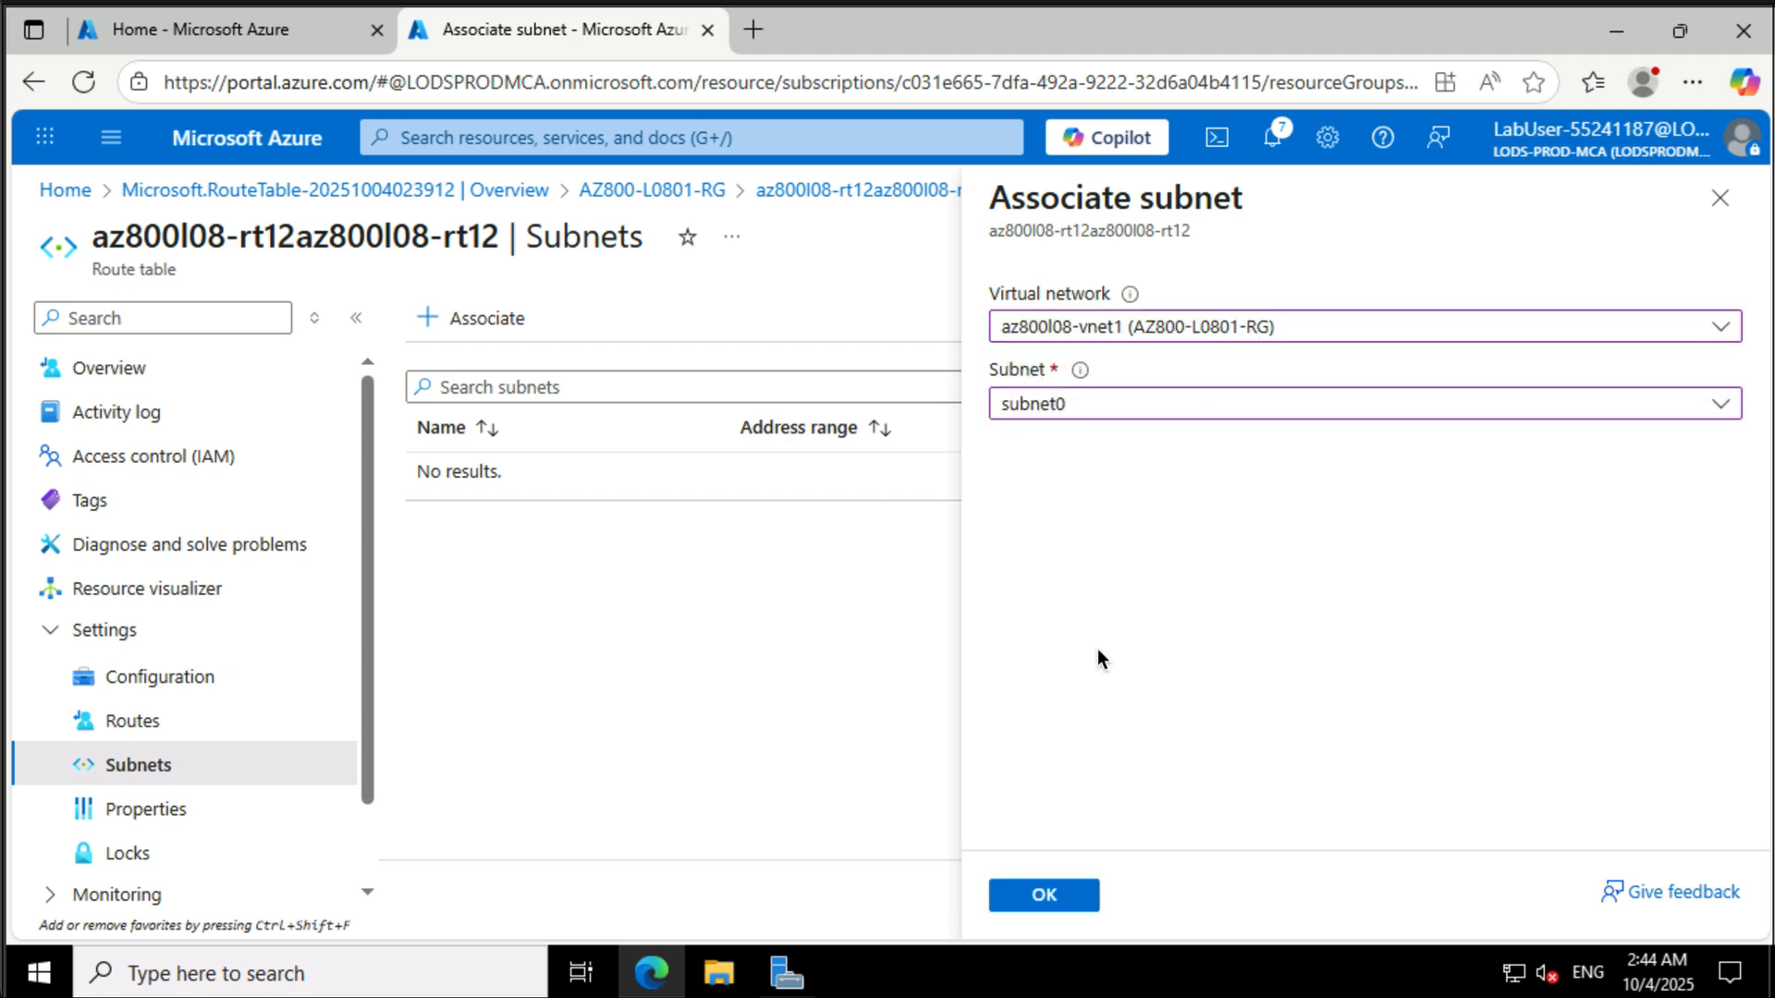
pyautogui.click(1049, 911)
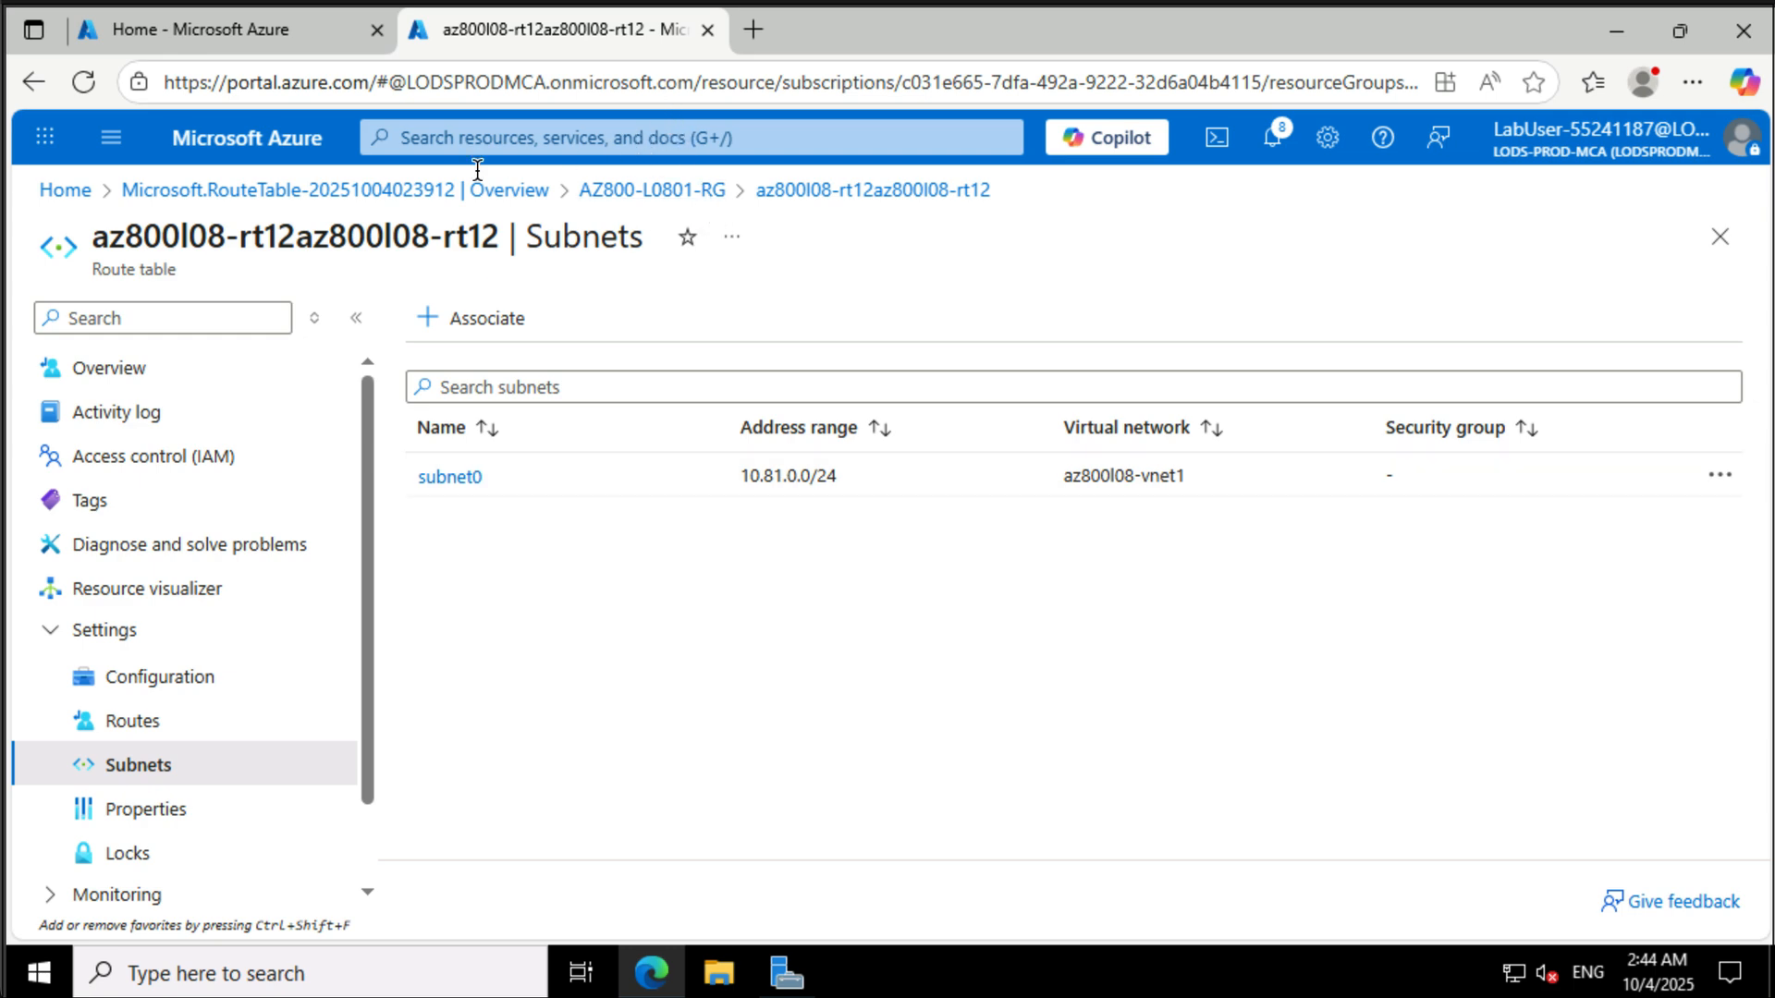
# - Open Route tables and create route table az800l08-rt21 in AZ800-L0801-RG with gateway route propagation set to No
pyautogui.click(534, 138)
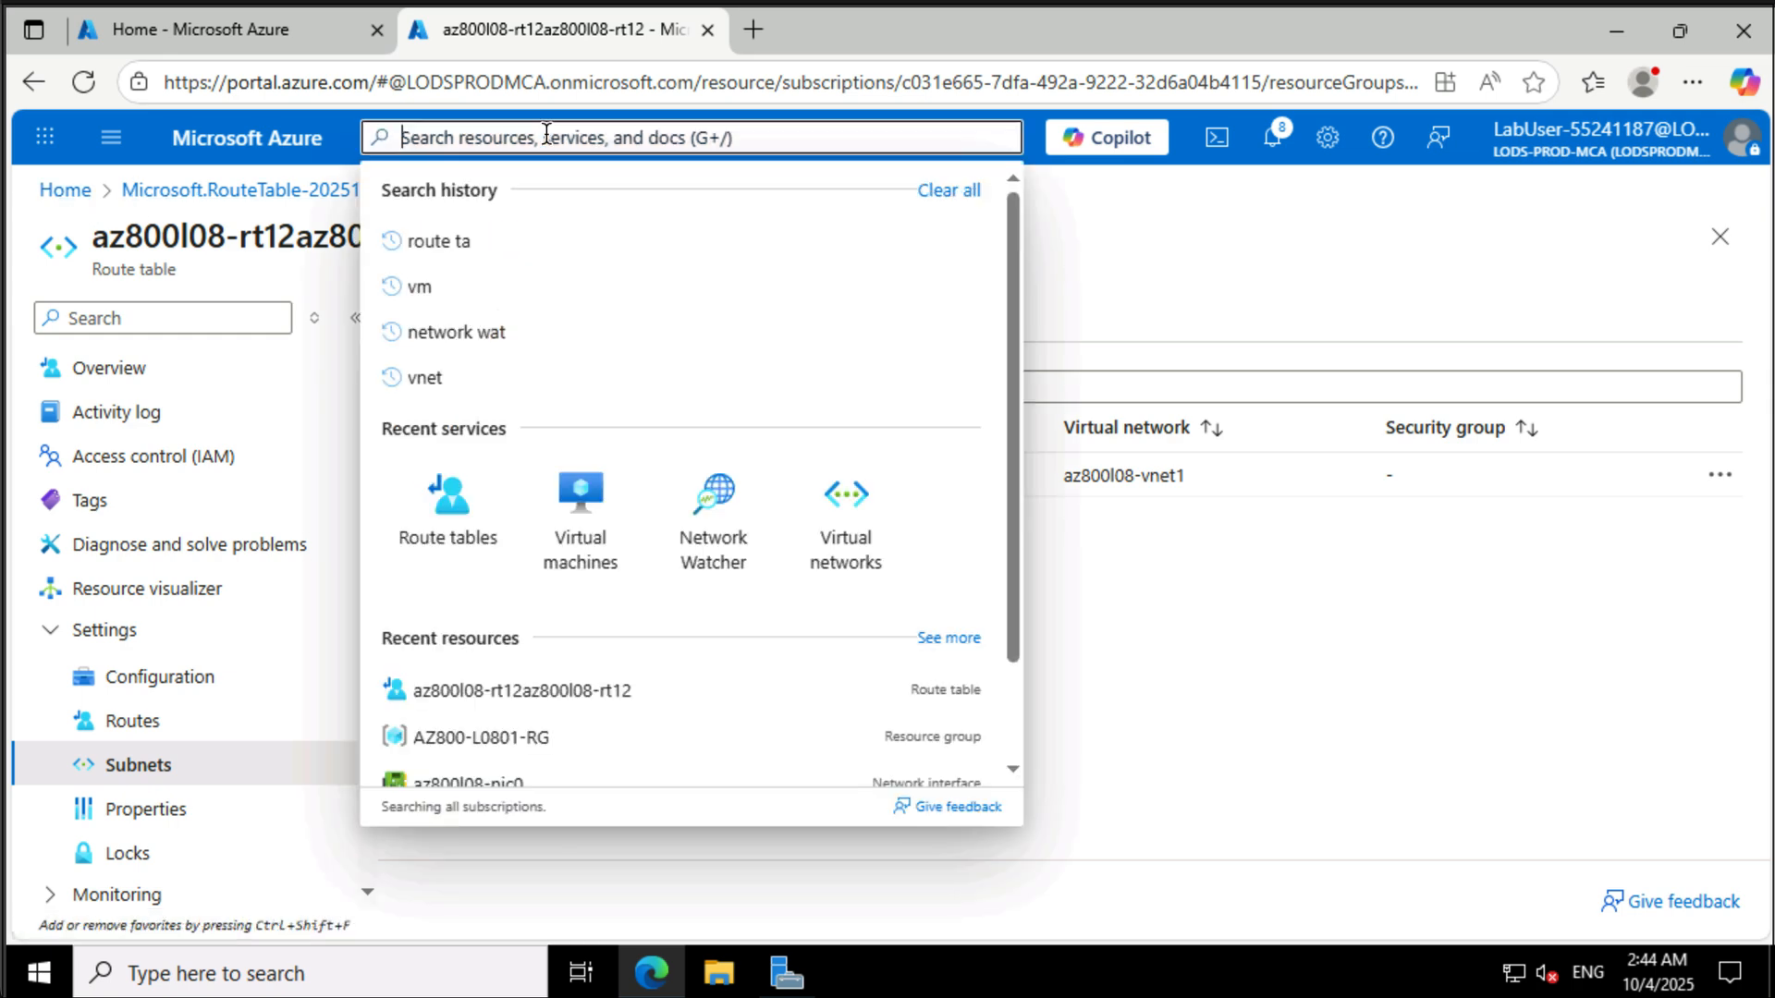
pyautogui.click(451, 497)
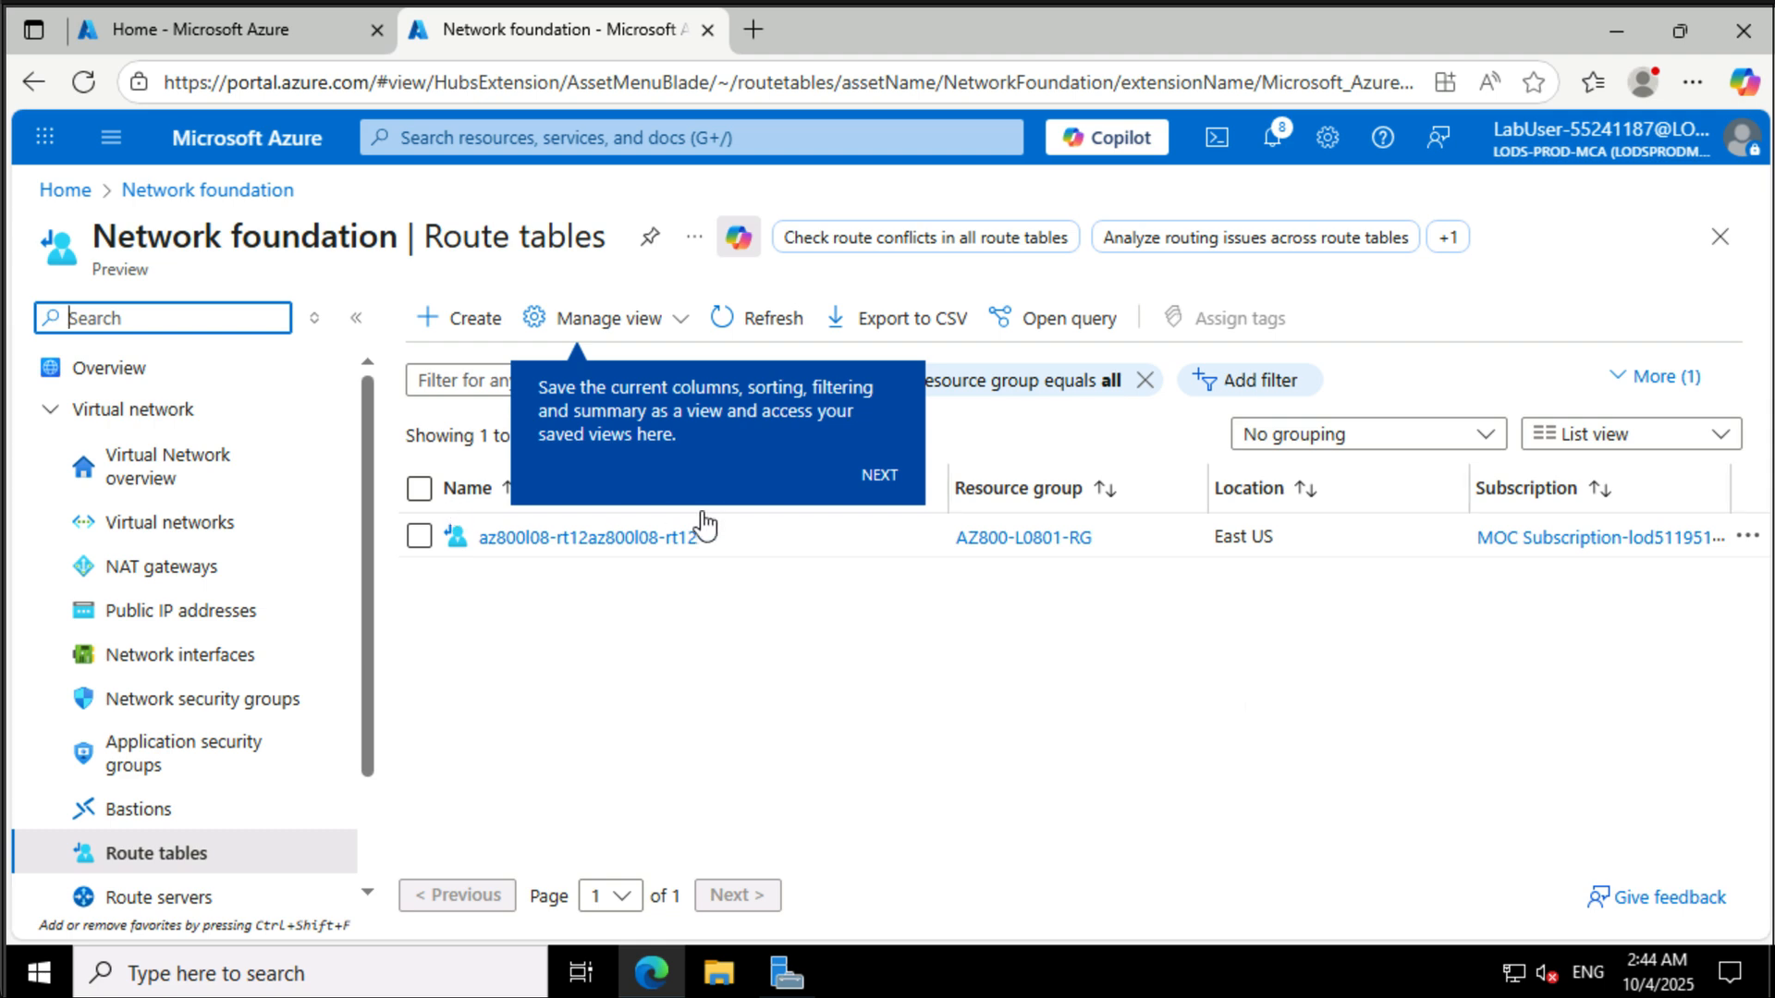
pyautogui.click(477, 325)
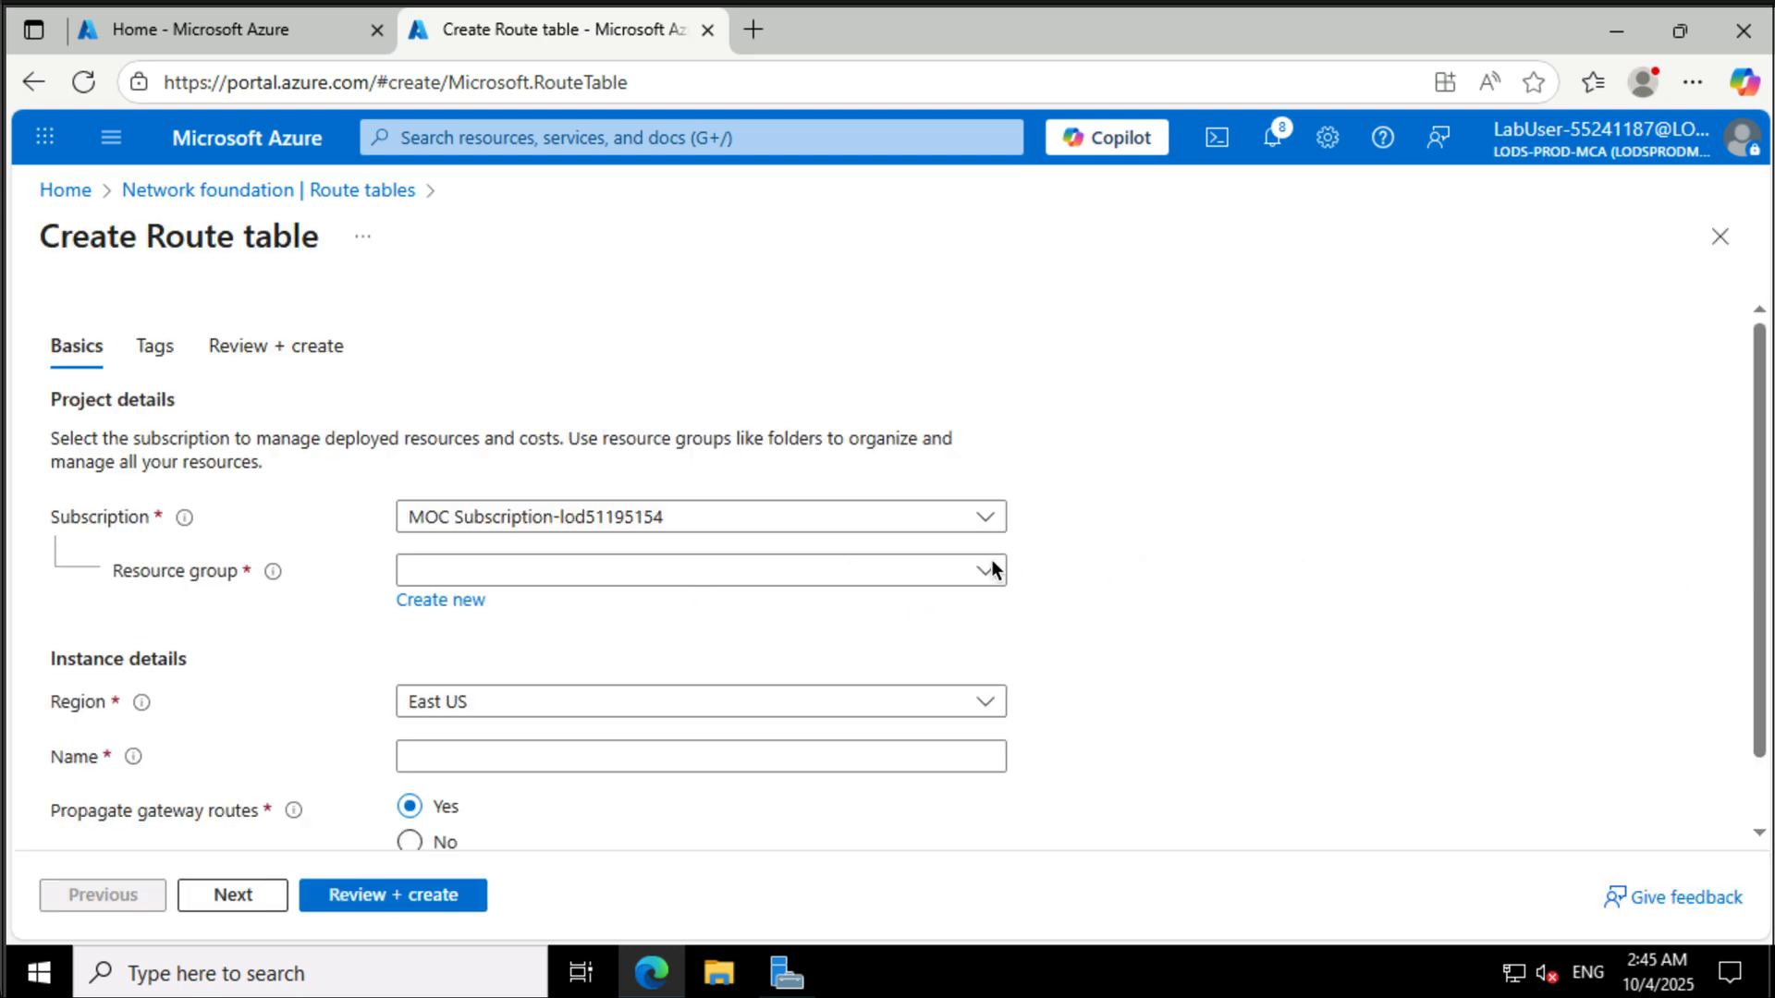
pyautogui.click(991, 569)
pyautogui.click(874, 662)
pyautogui.click(874, 756)
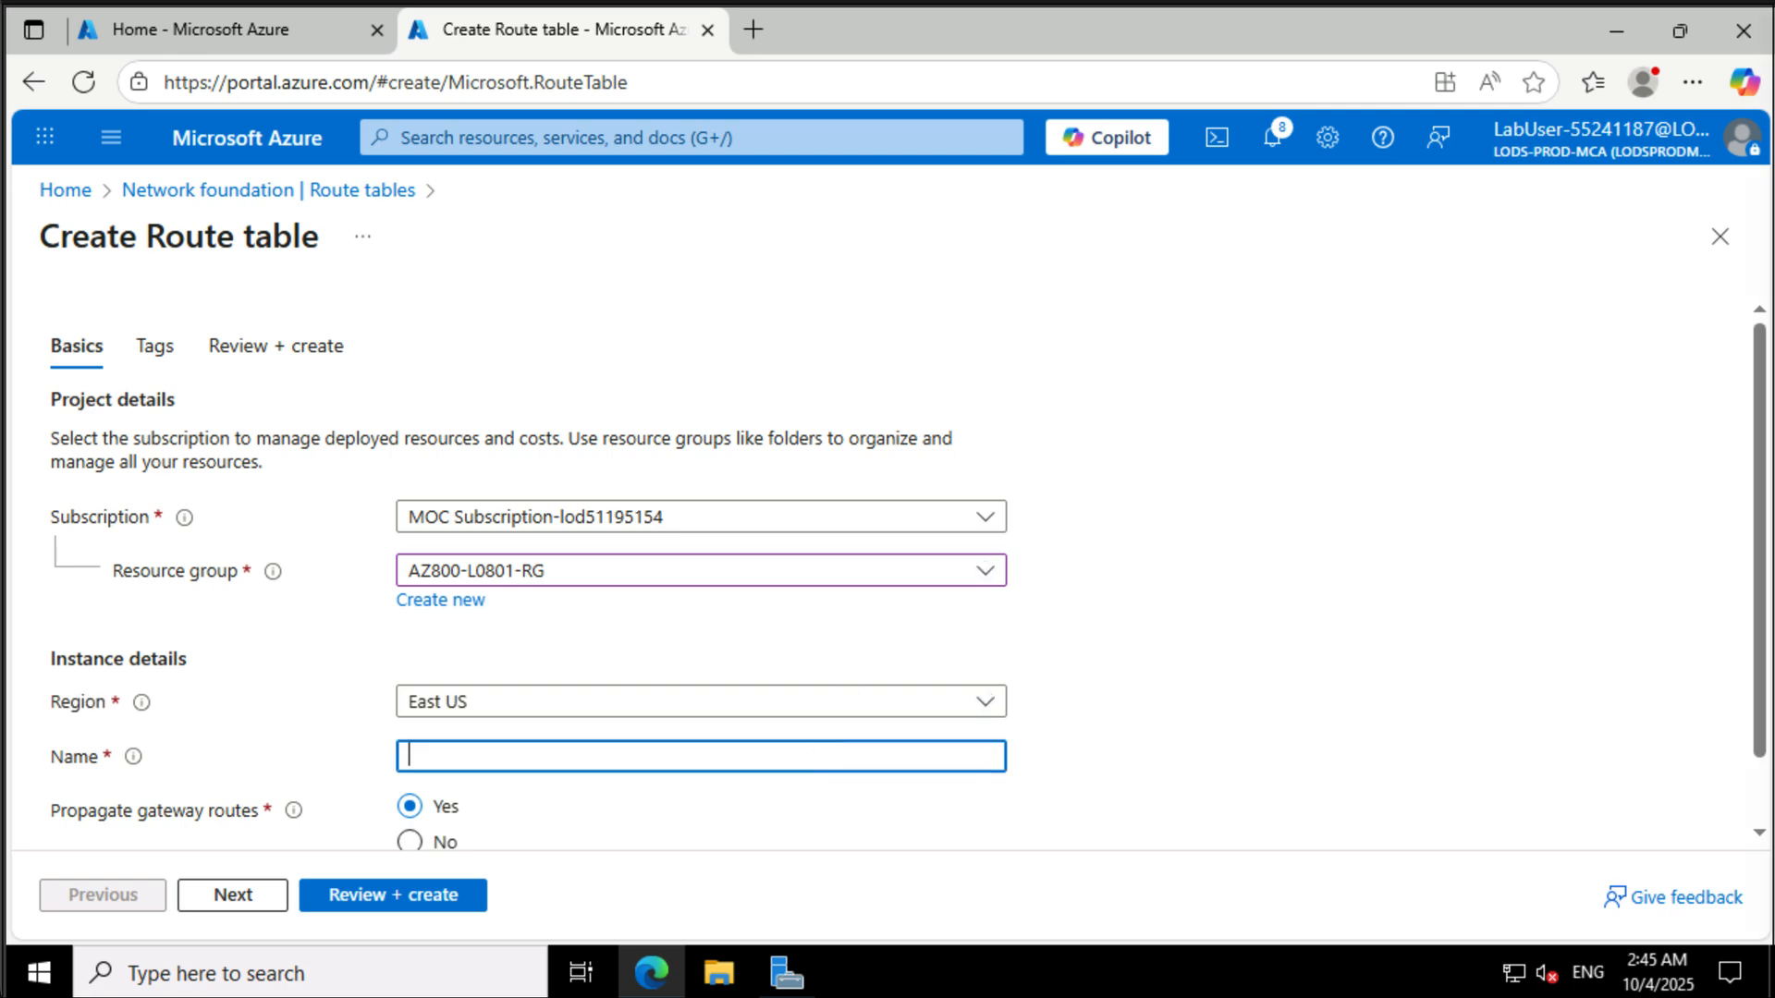
pyautogui.write('az800l08-rt21')
pyautogui.scroll(-1, 1351, 574)
pyautogui.click(410, 769)
pyautogui.click(393, 895)
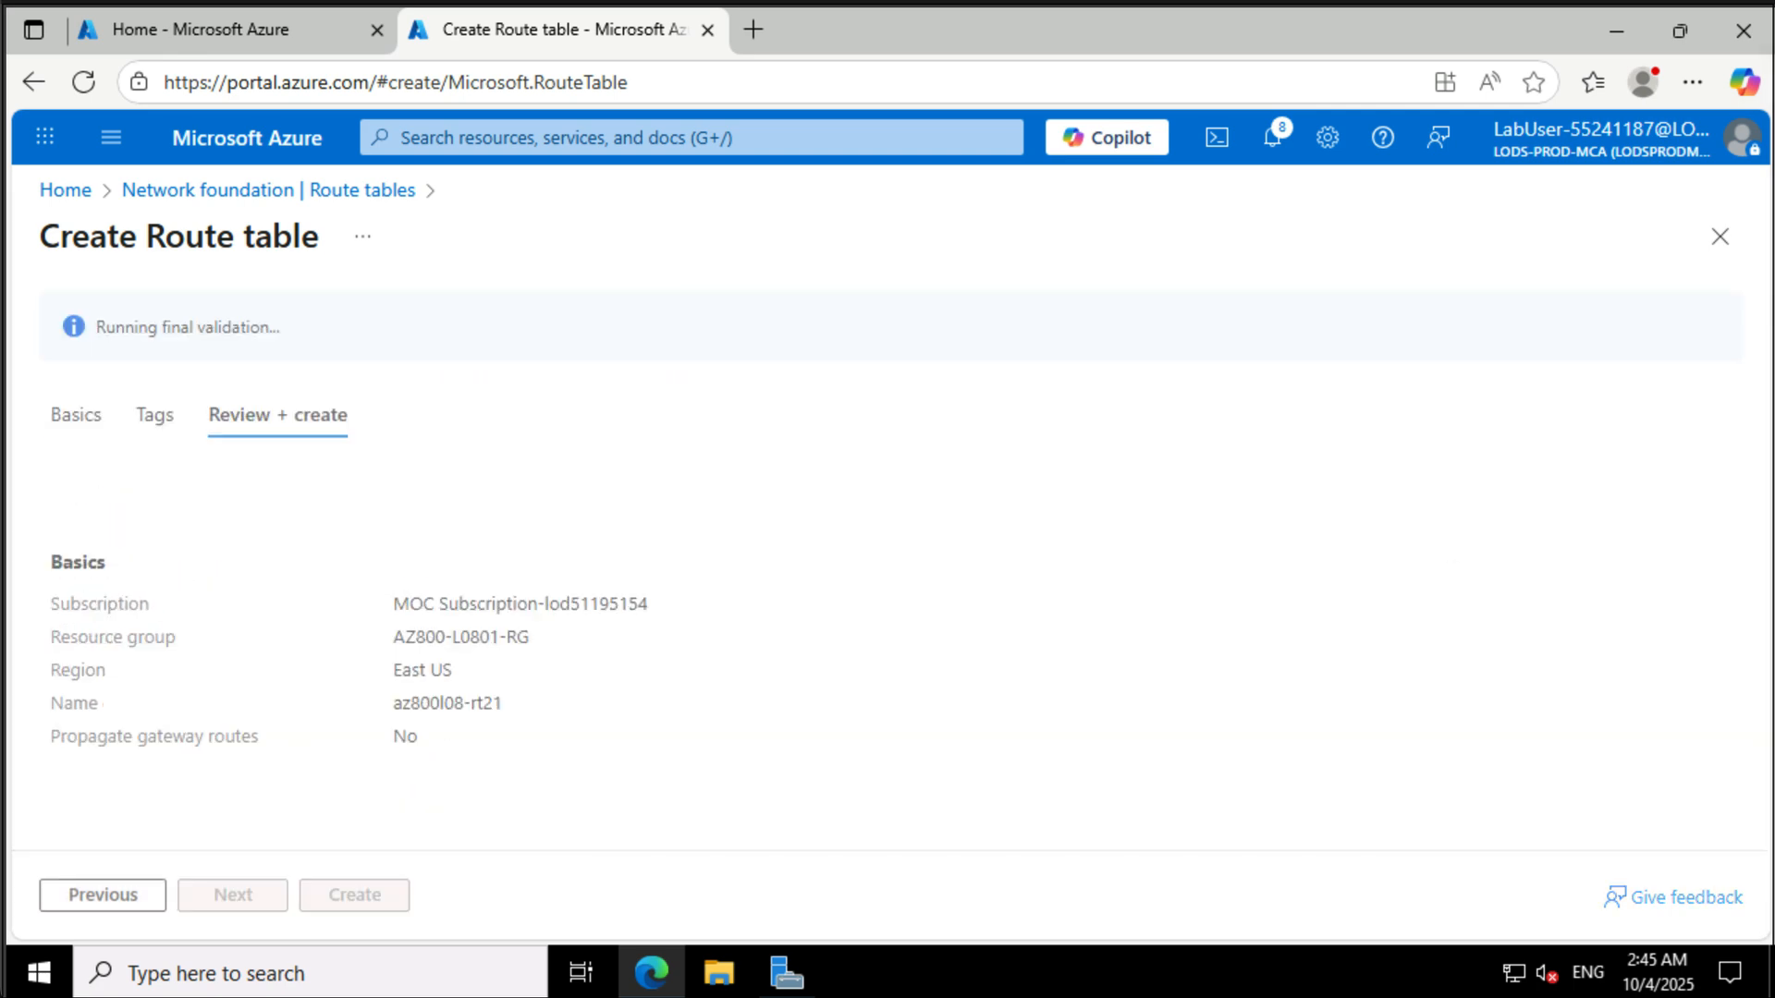
pyautogui.click(396, 894)
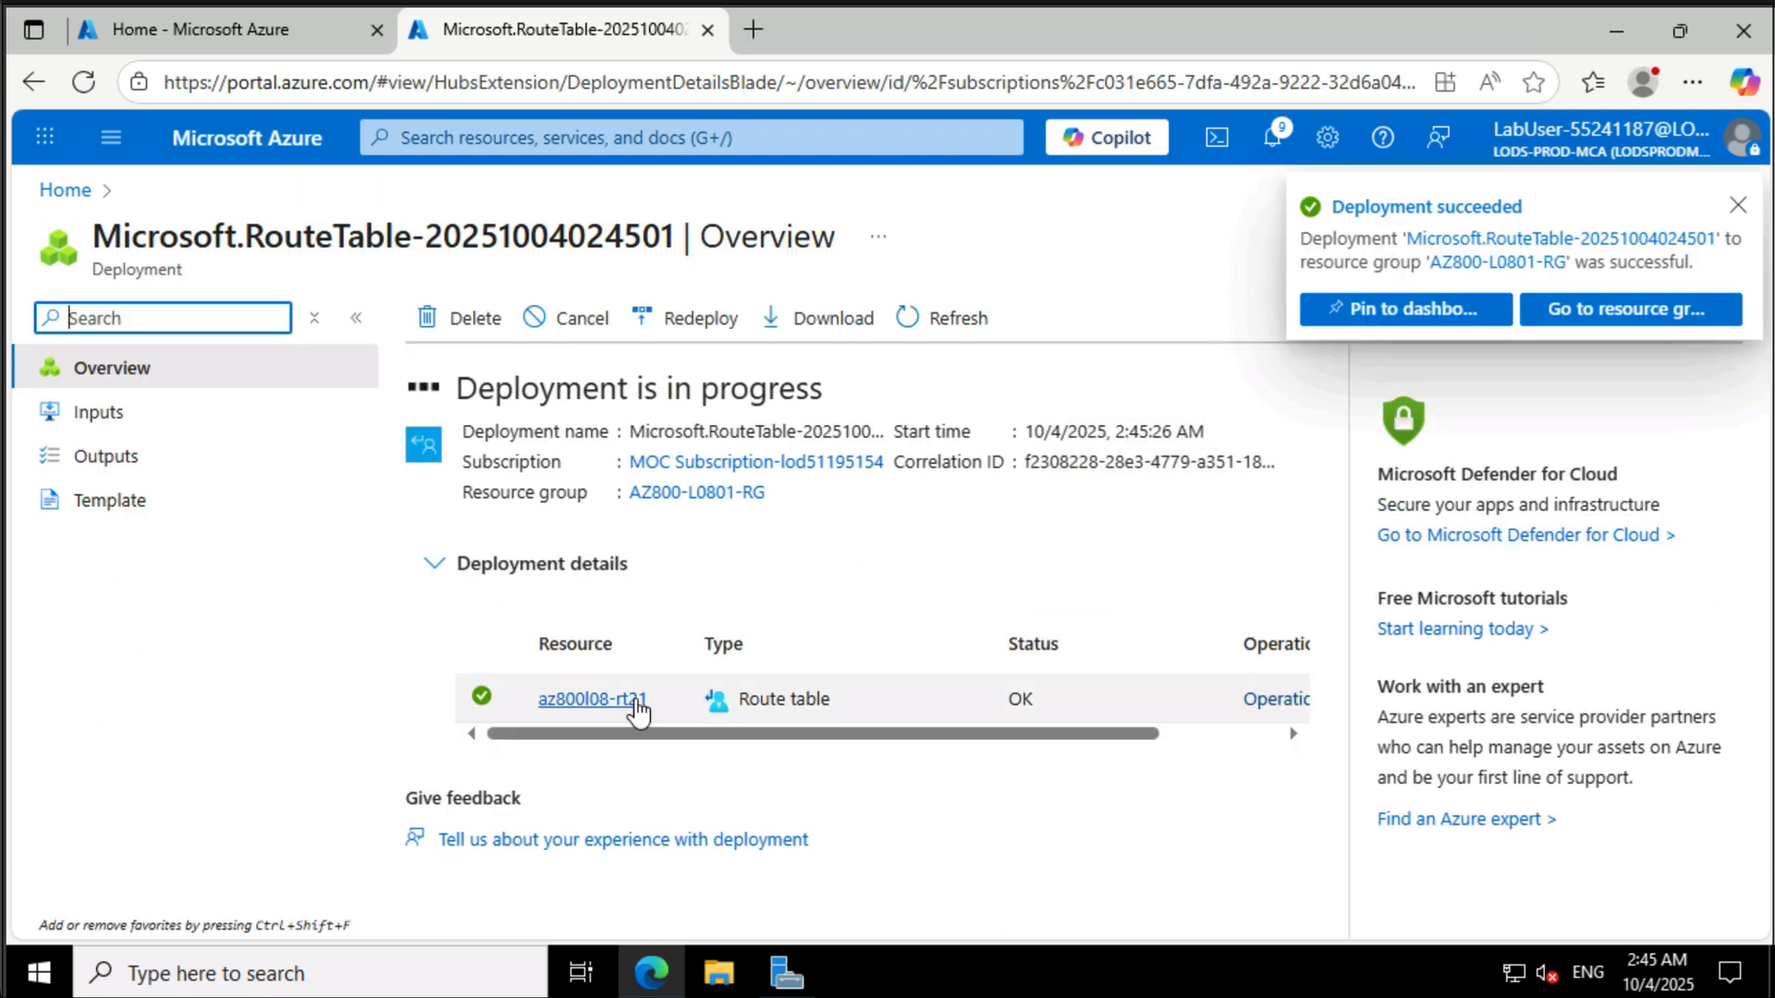
# - Open az800l08-rt21 and add route az800l08-route-vnet2-to-vnet1 for 10.81.0.0/20 with virtual appliance next hop 10.80.0.4
pyautogui.click(607, 700)
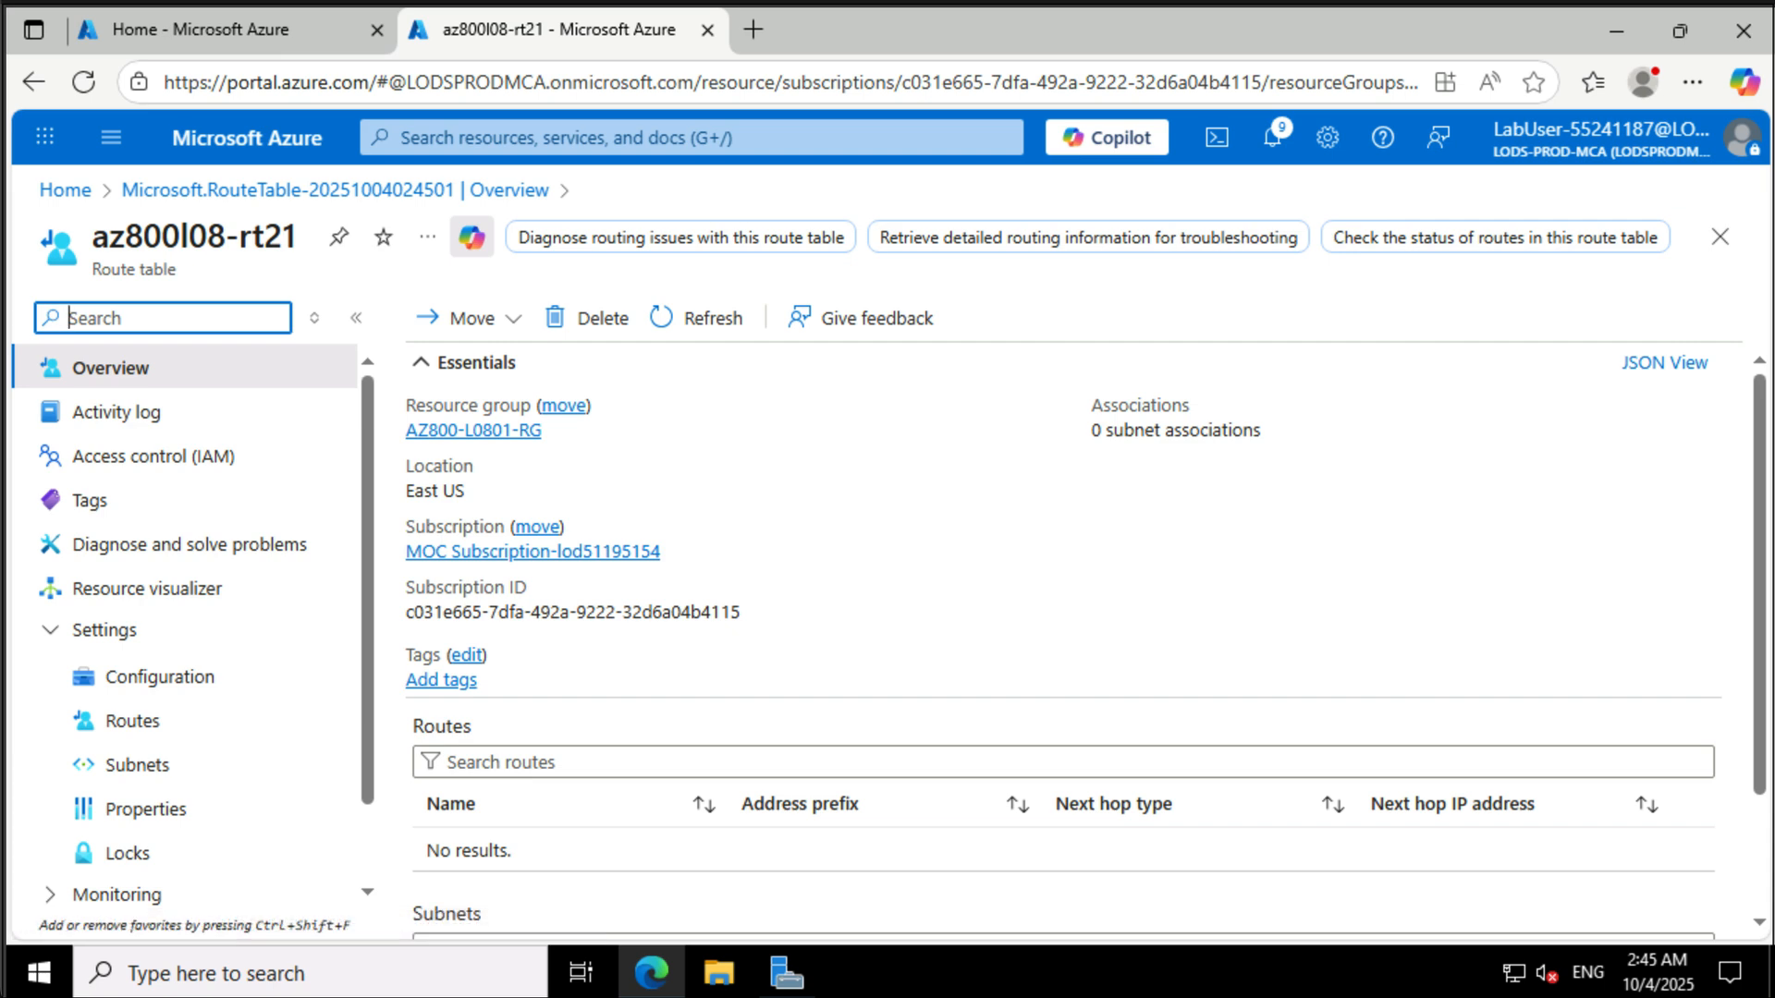
pyautogui.click(153, 721)
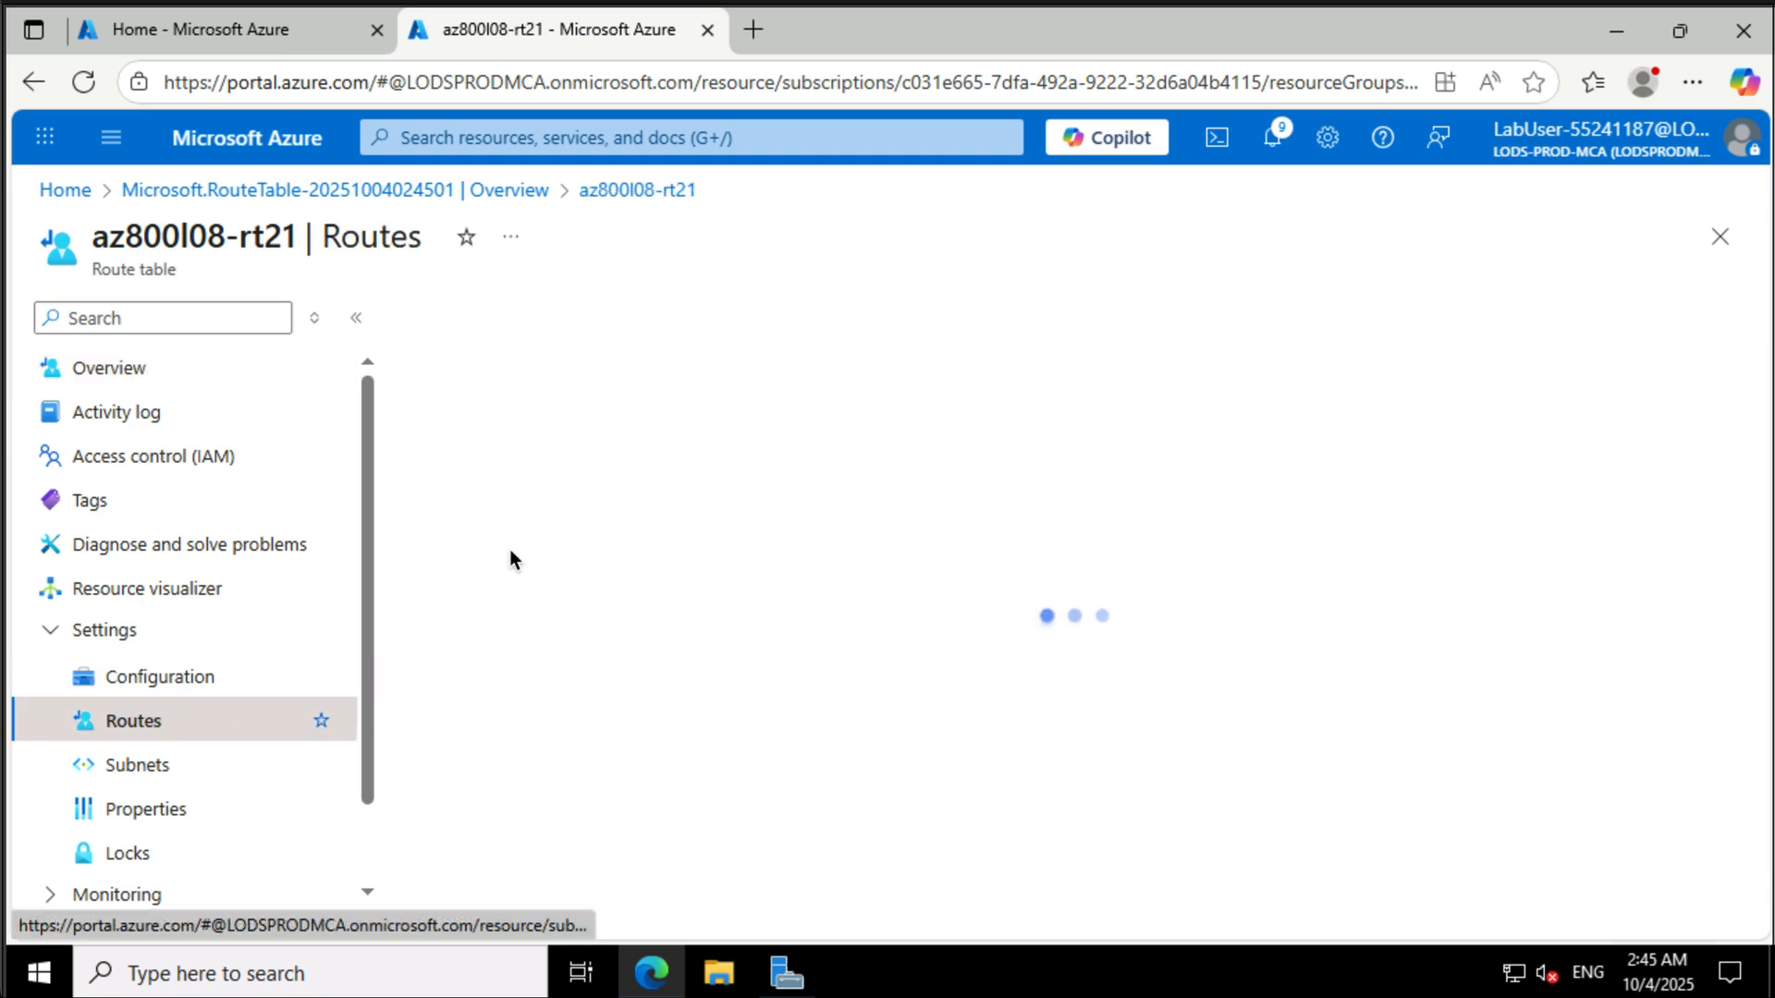
pyautogui.click(443, 316)
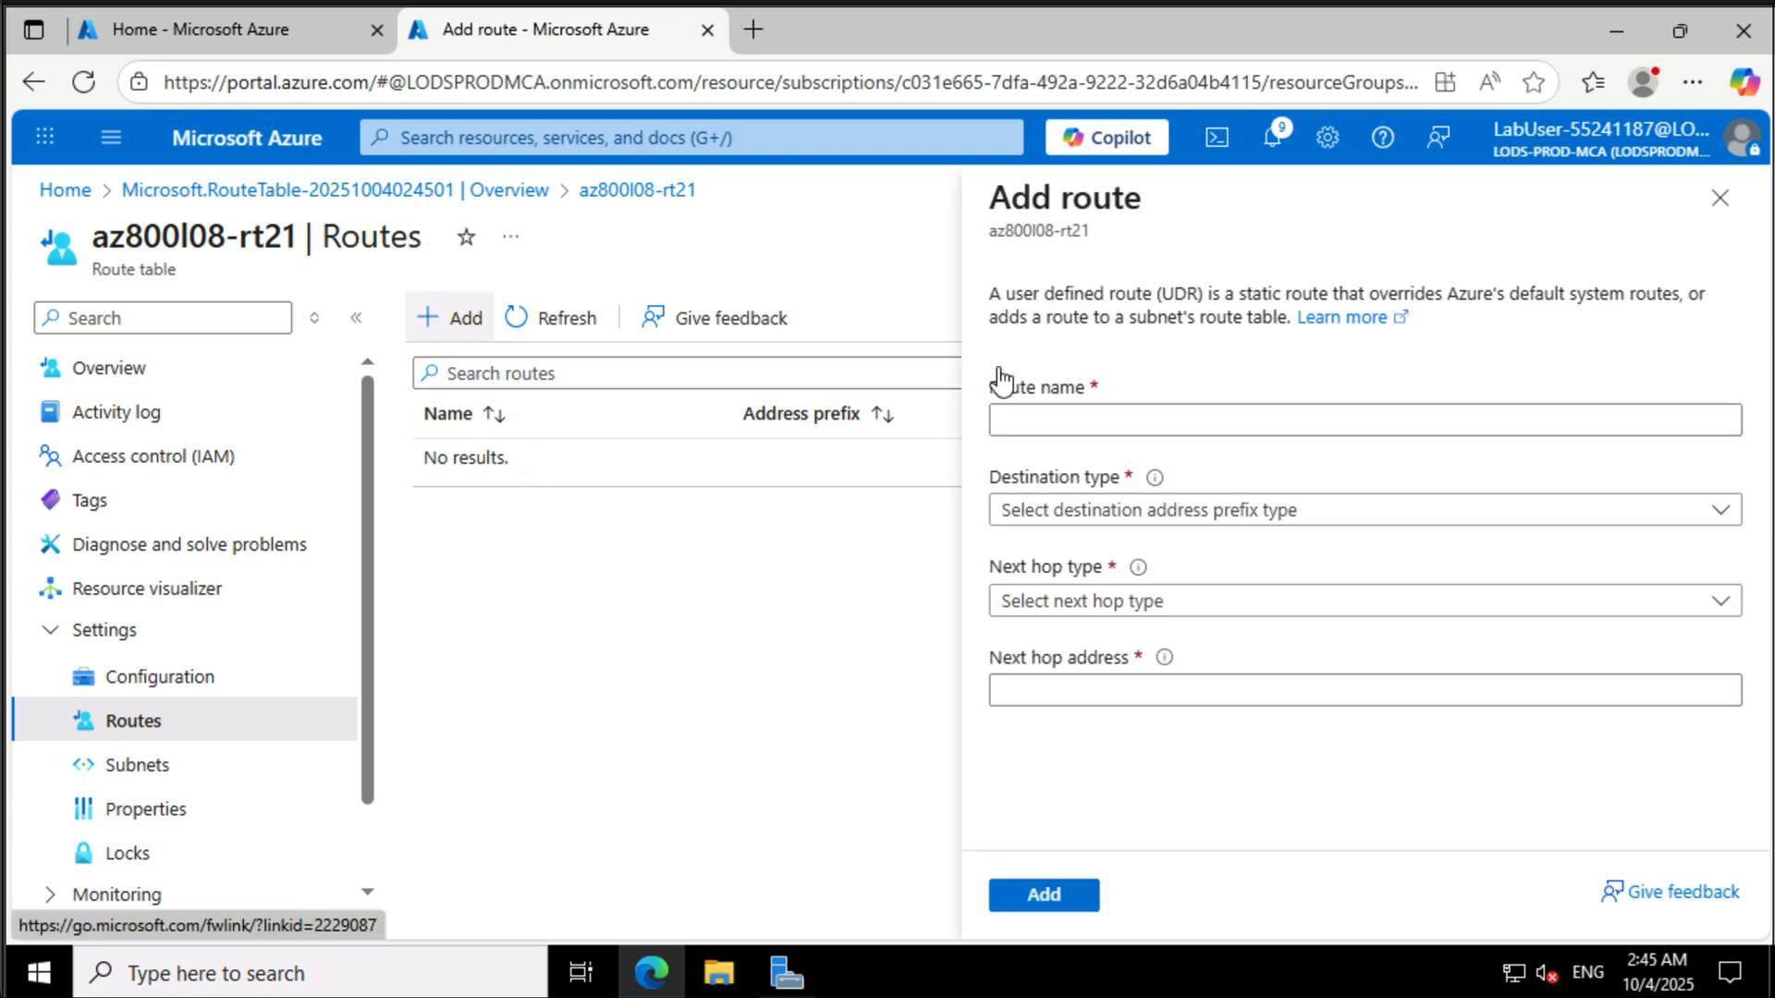
pyautogui.click(1393, 421)
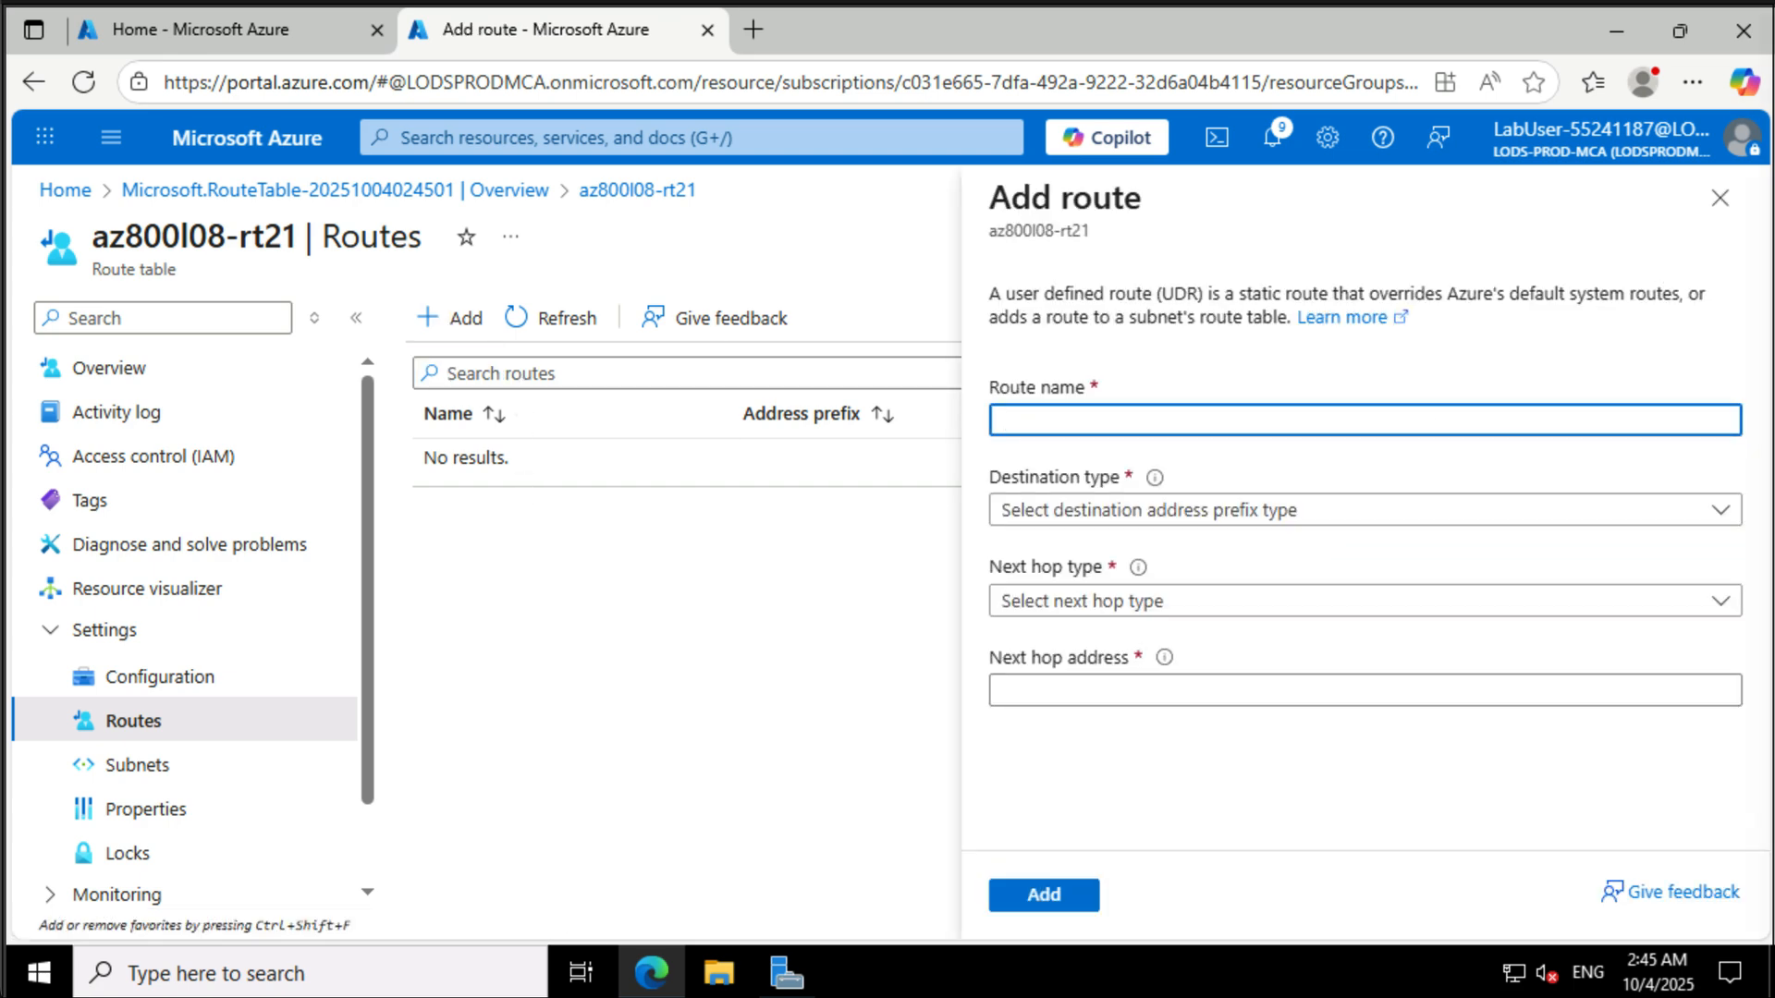
pyautogui.write('az800l08-route-vnet2-to-vnet1')
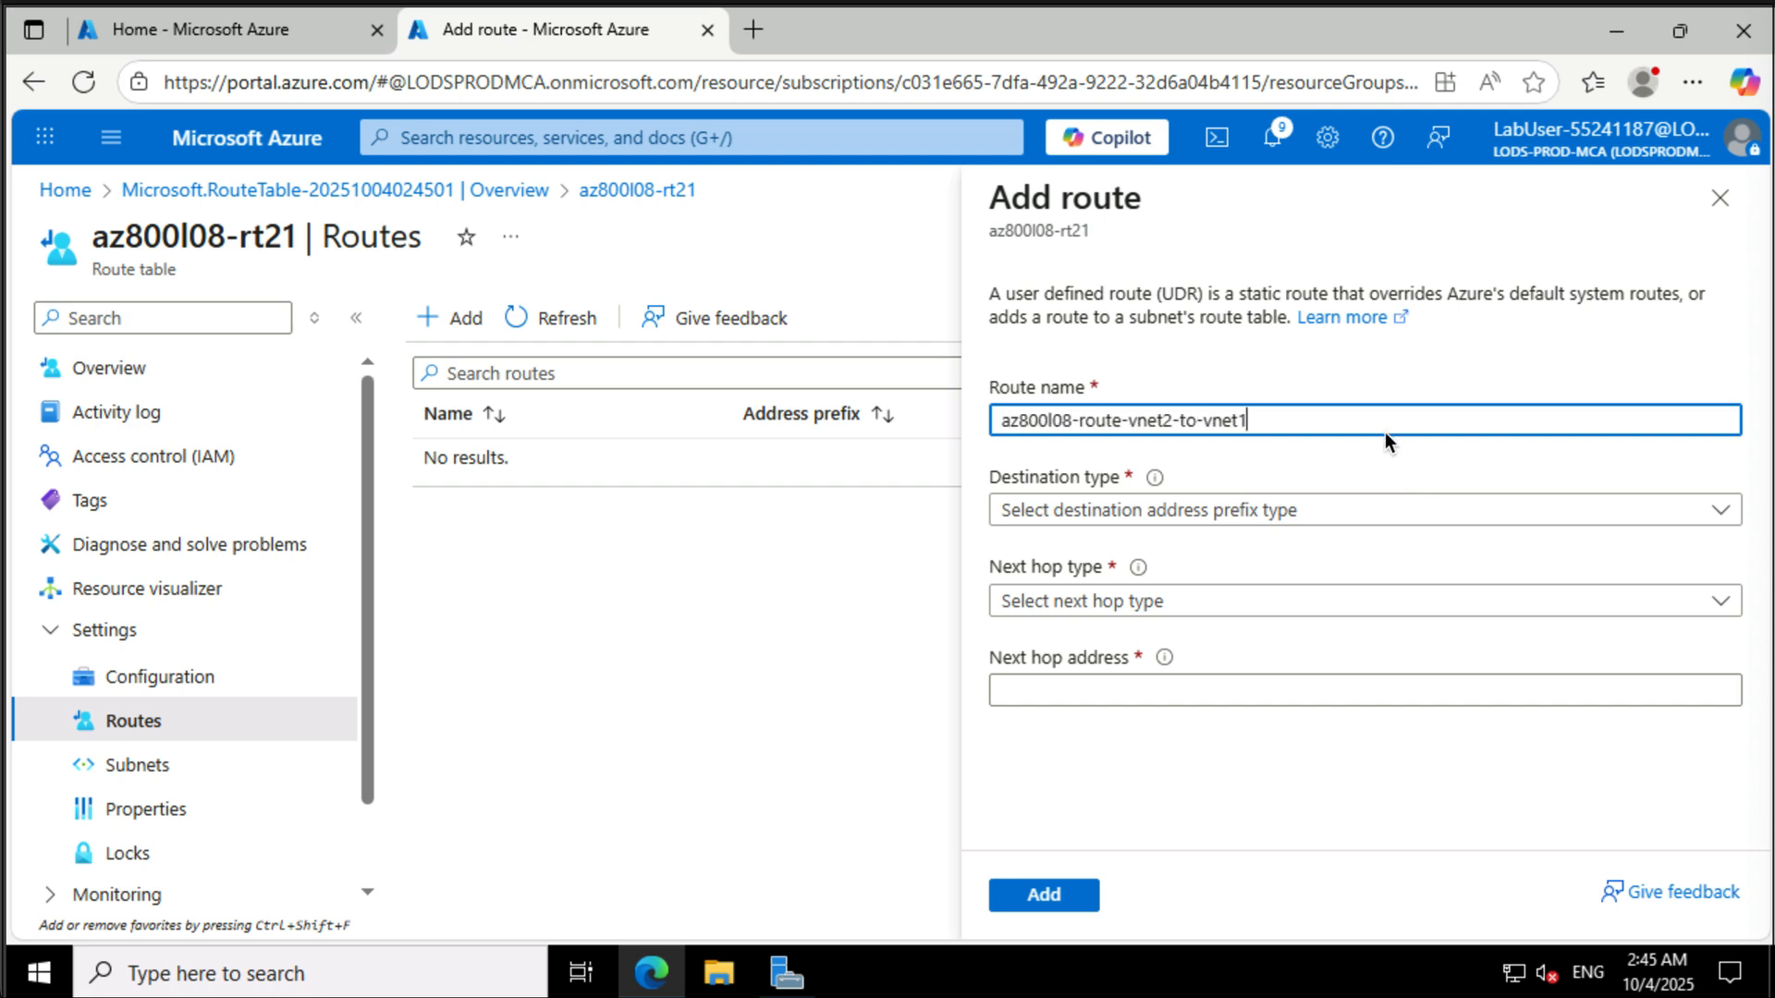
pyautogui.click(1386, 524)
pyautogui.click(1342, 548)
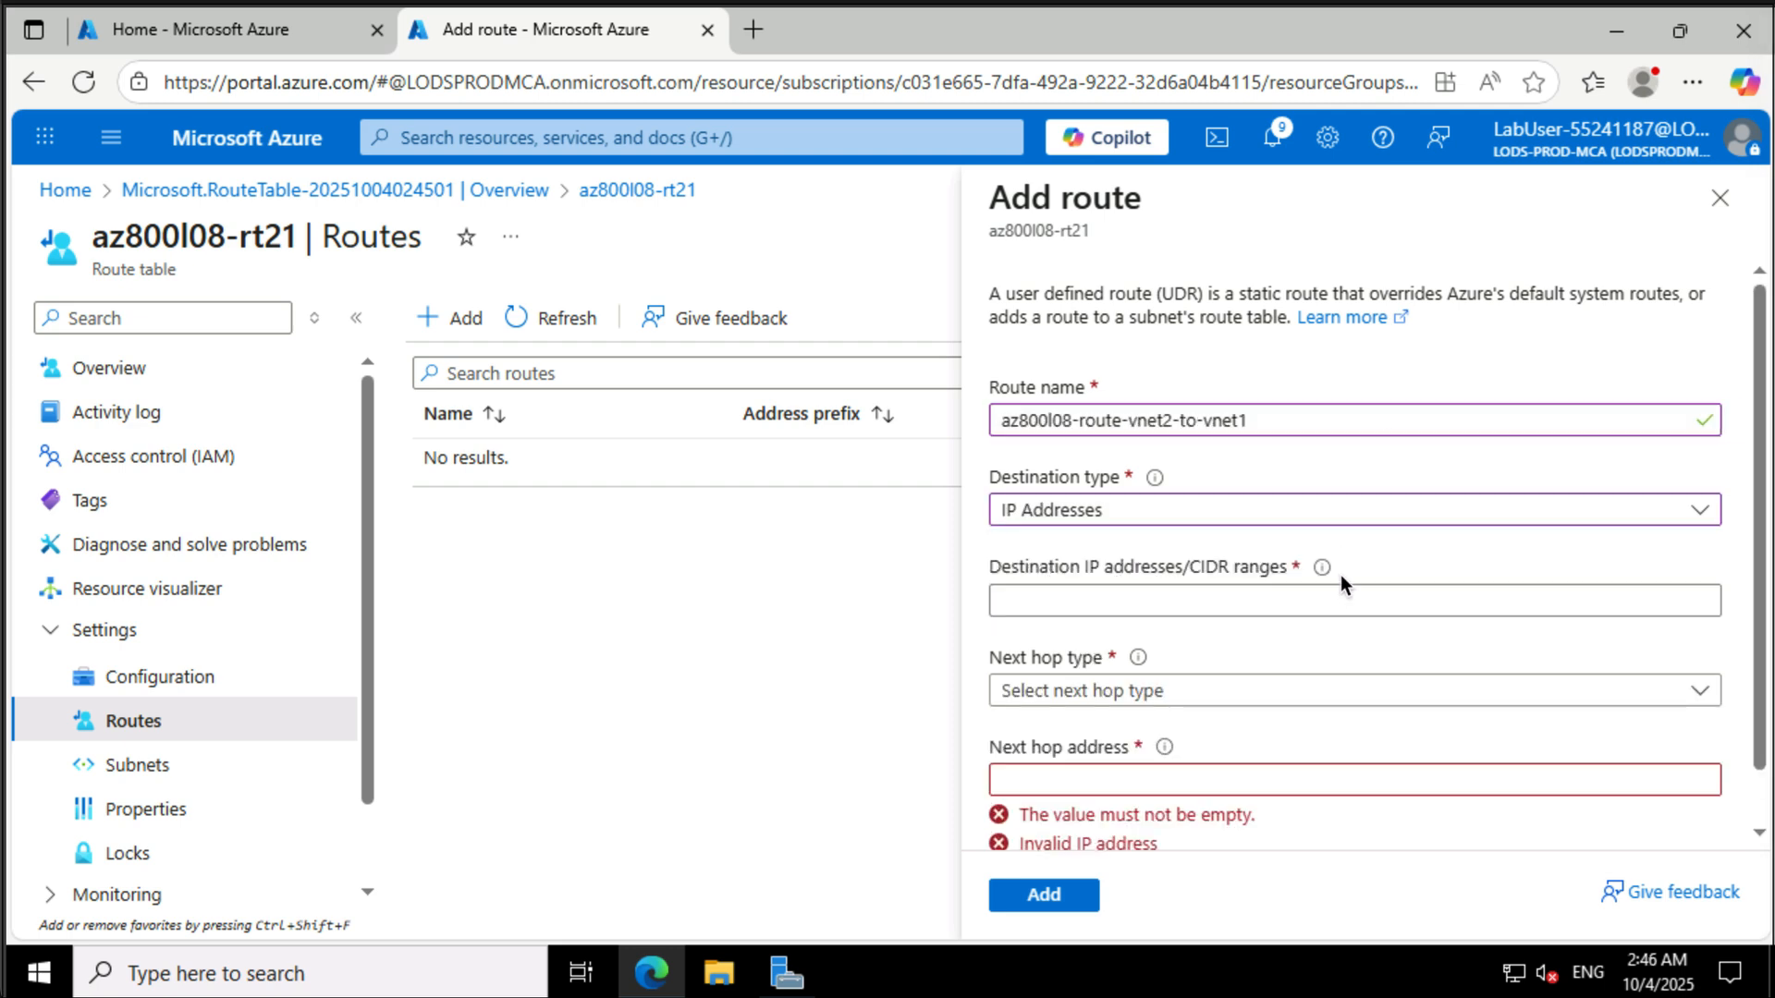
pyautogui.click(1343, 592)
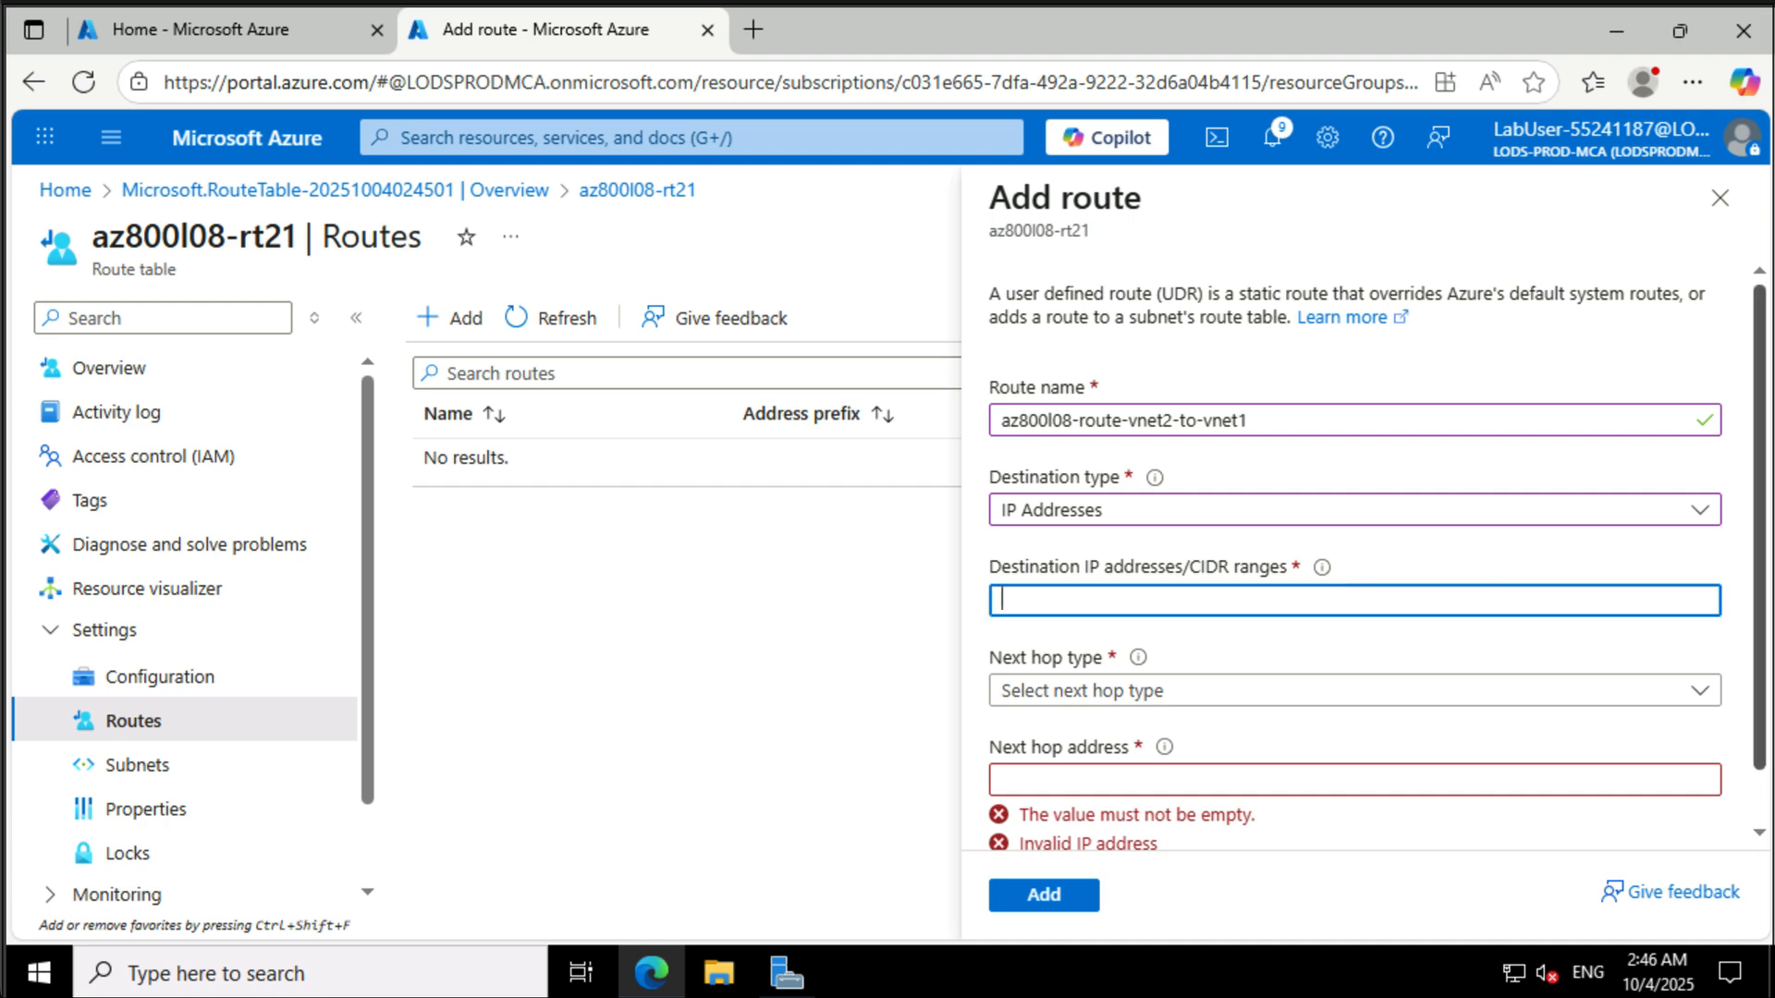
pyautogui.write('10.81.0.0/20')
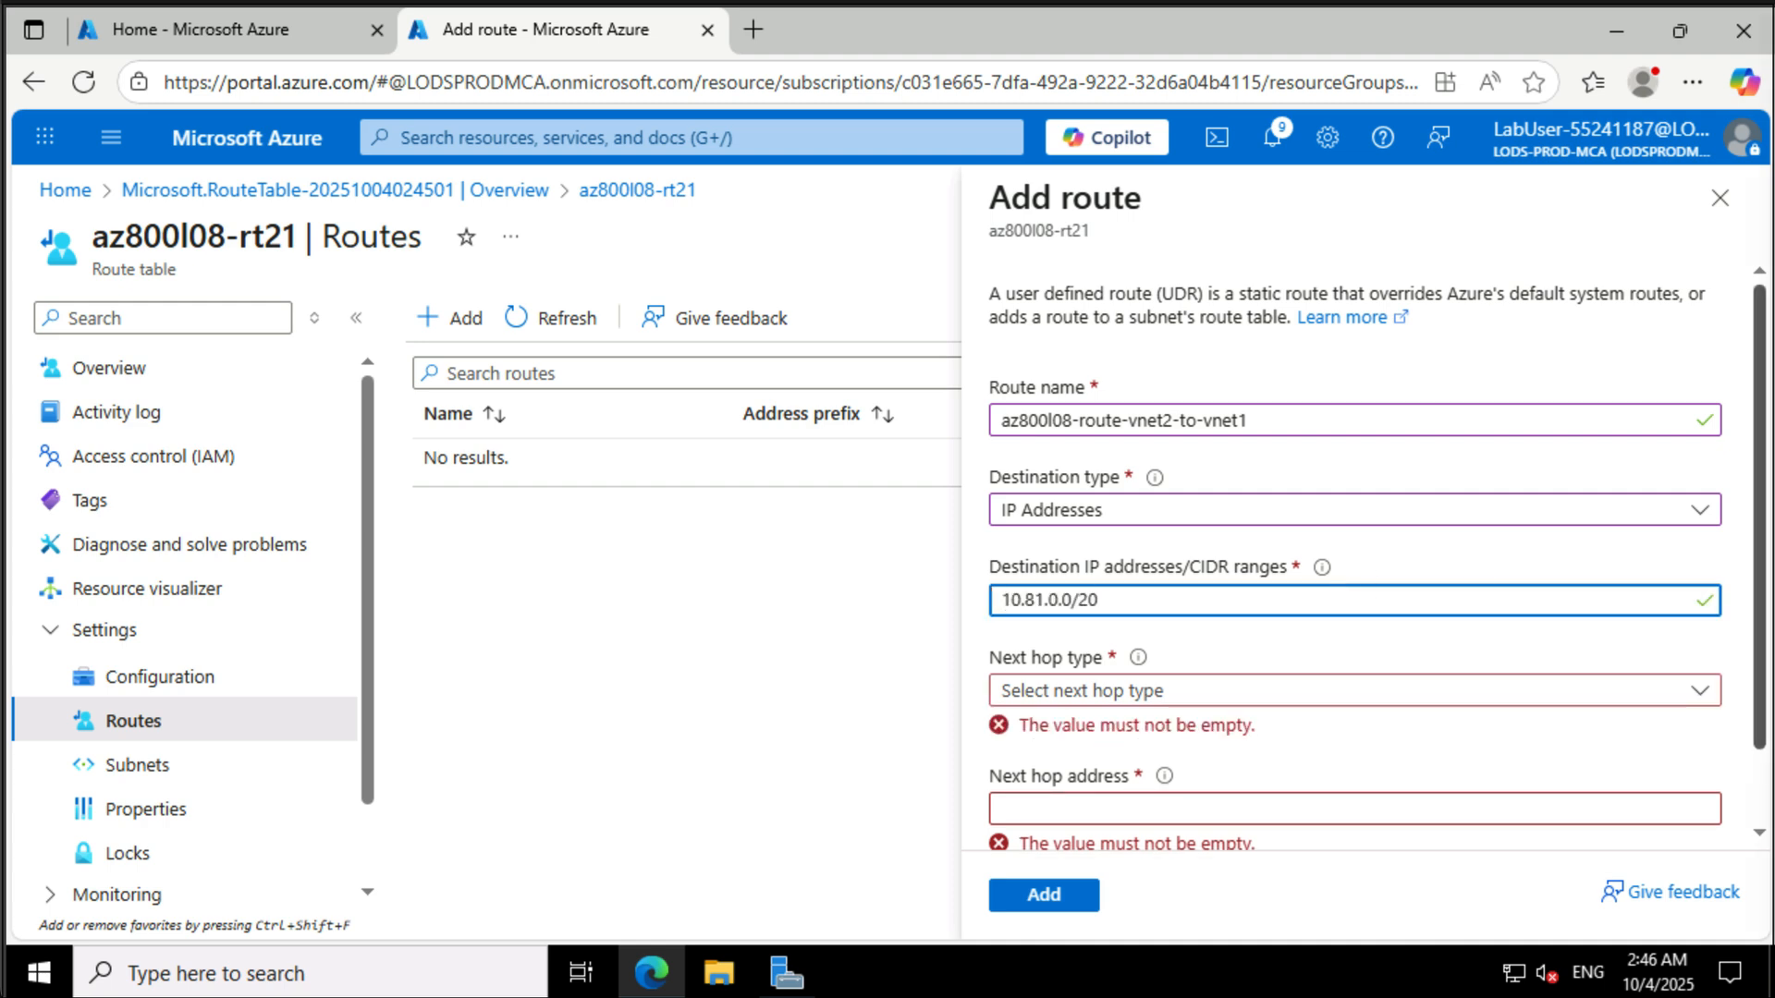
pyautogui.click(1405, 695)
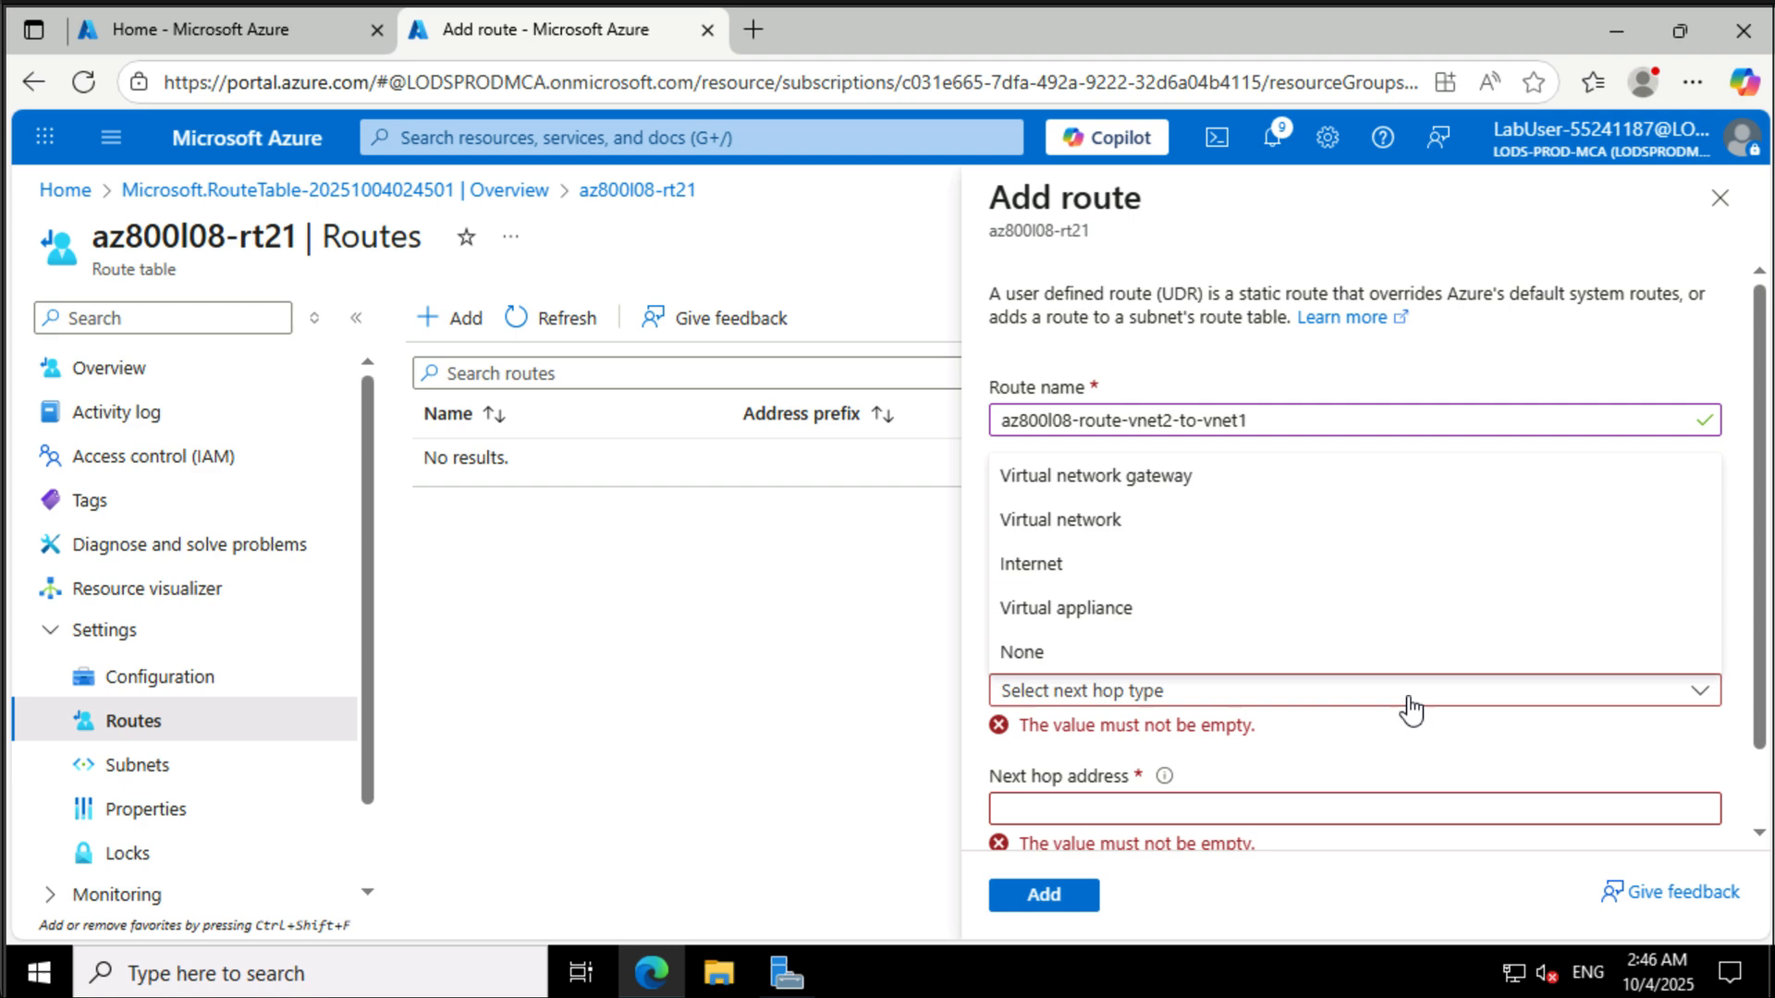
pyautogui.click(1394, 610)
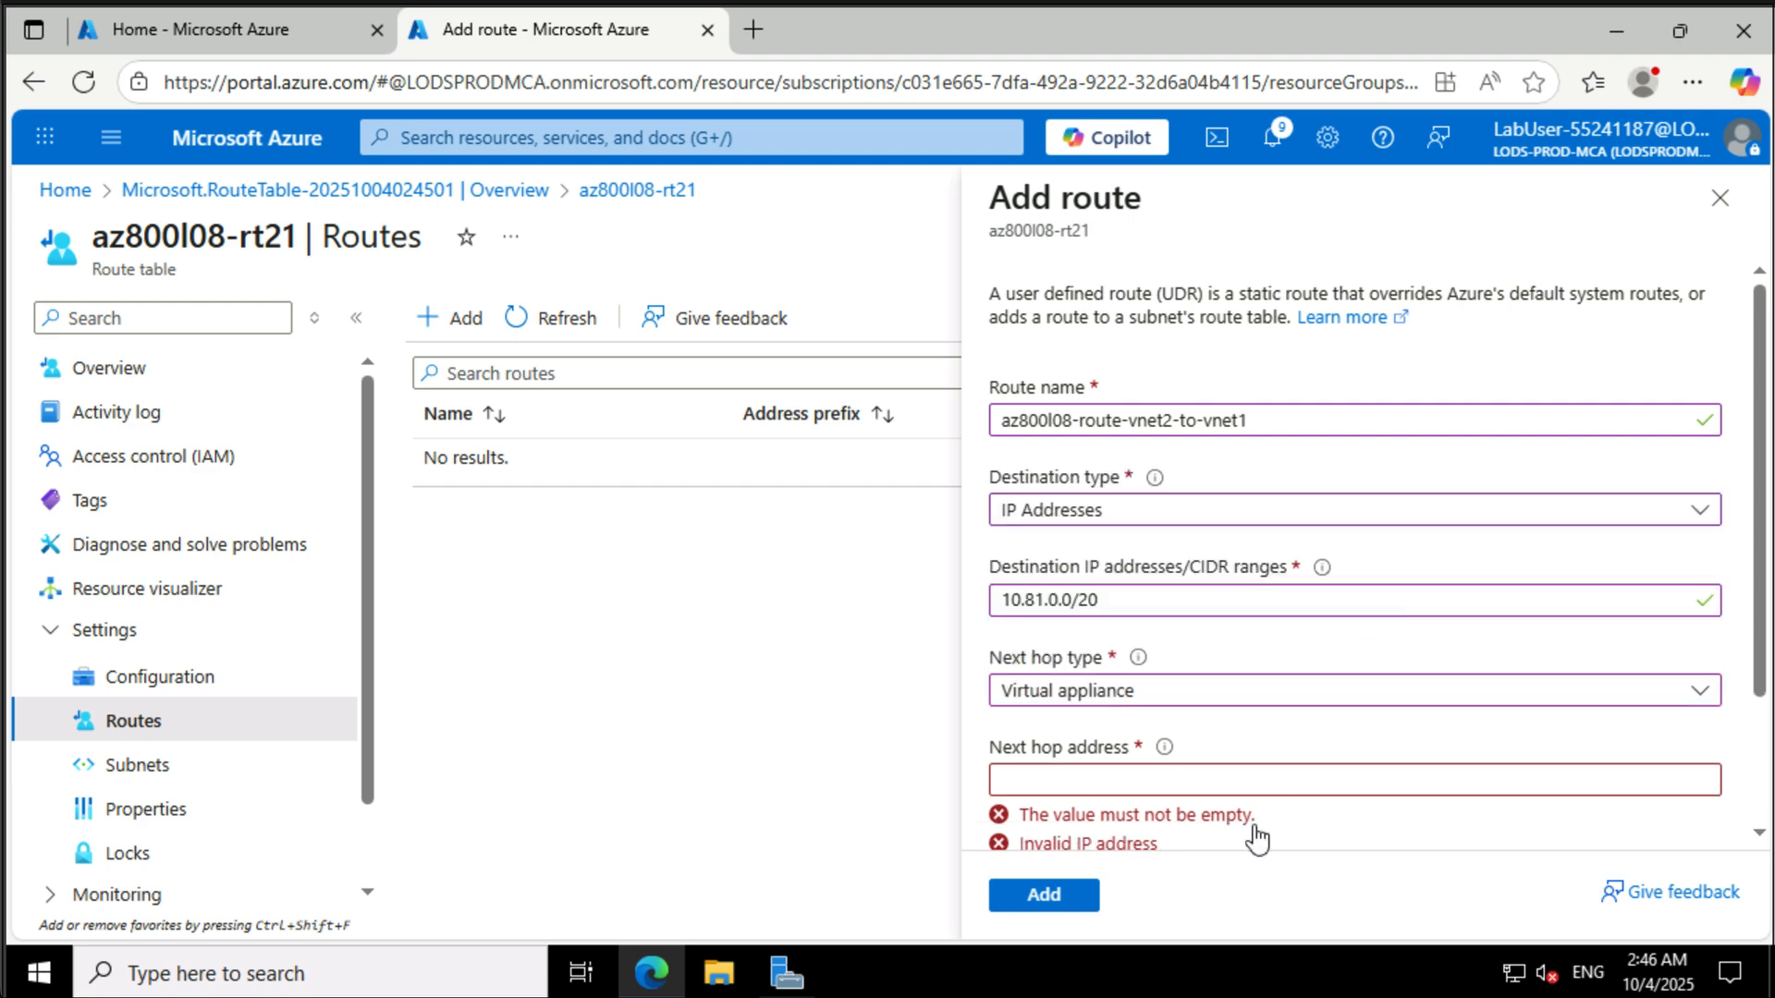
pyautogui.click(1279, 785)
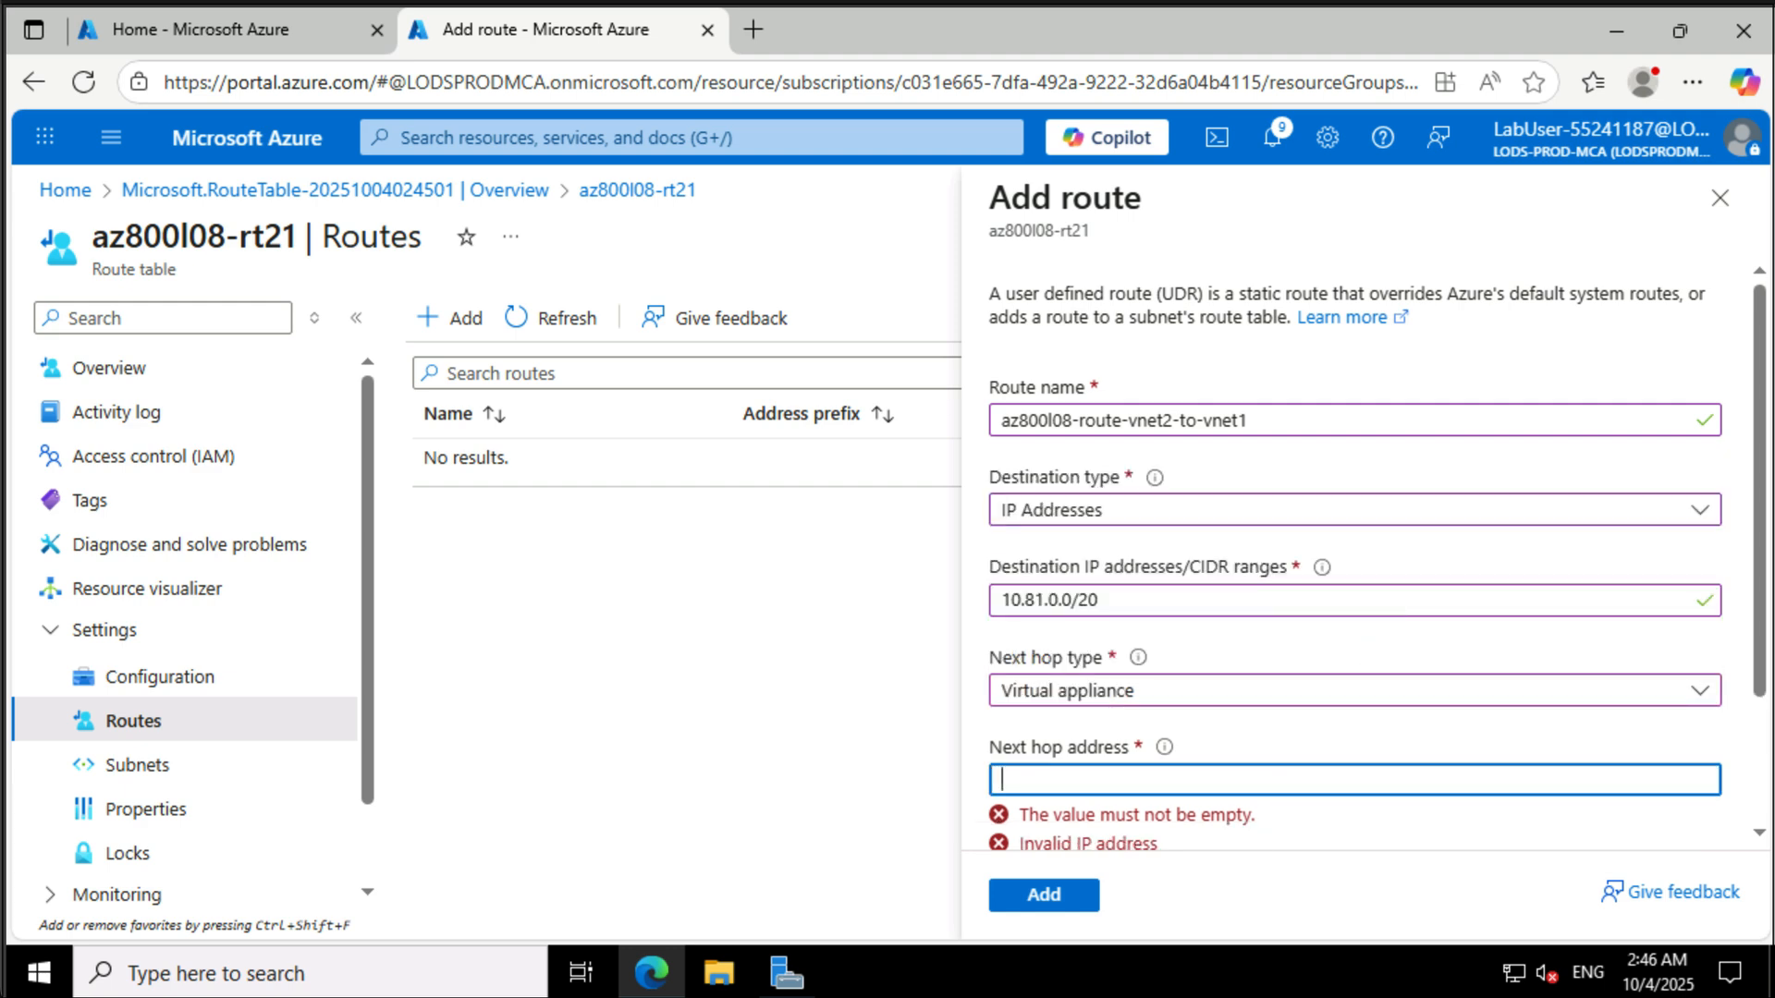
pyautogui.write('10.80.0.4')
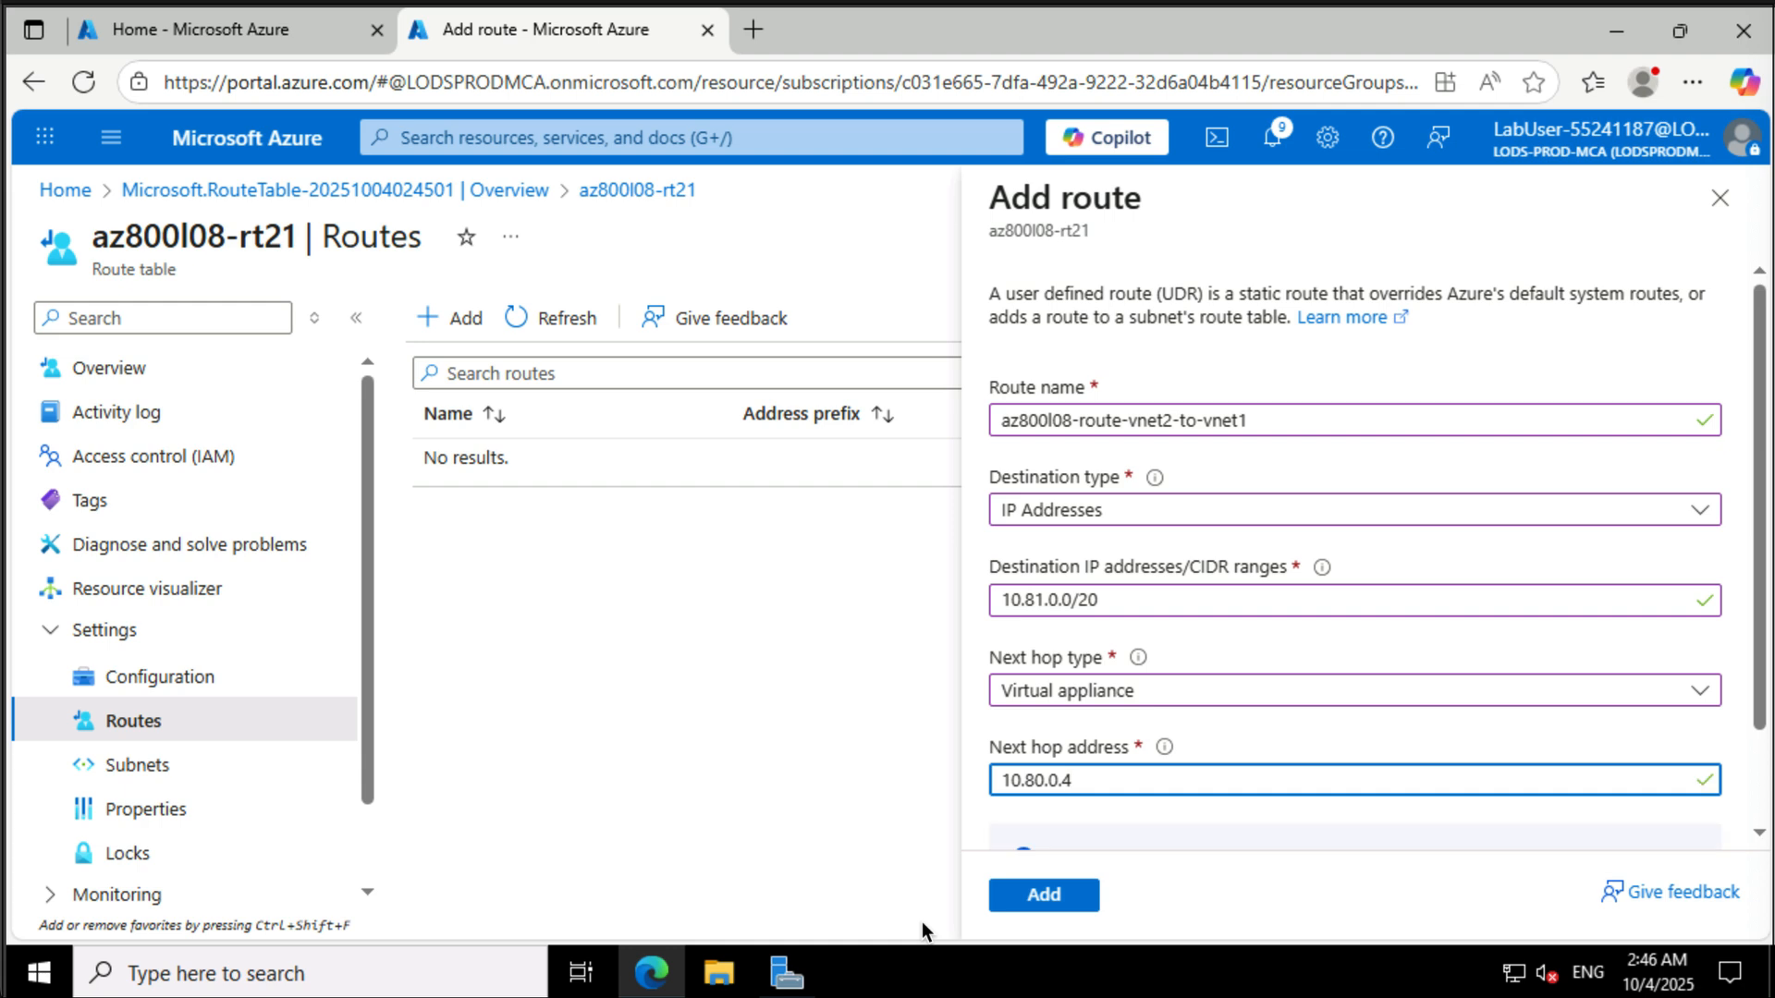
pyautogui.click(1022, 893)
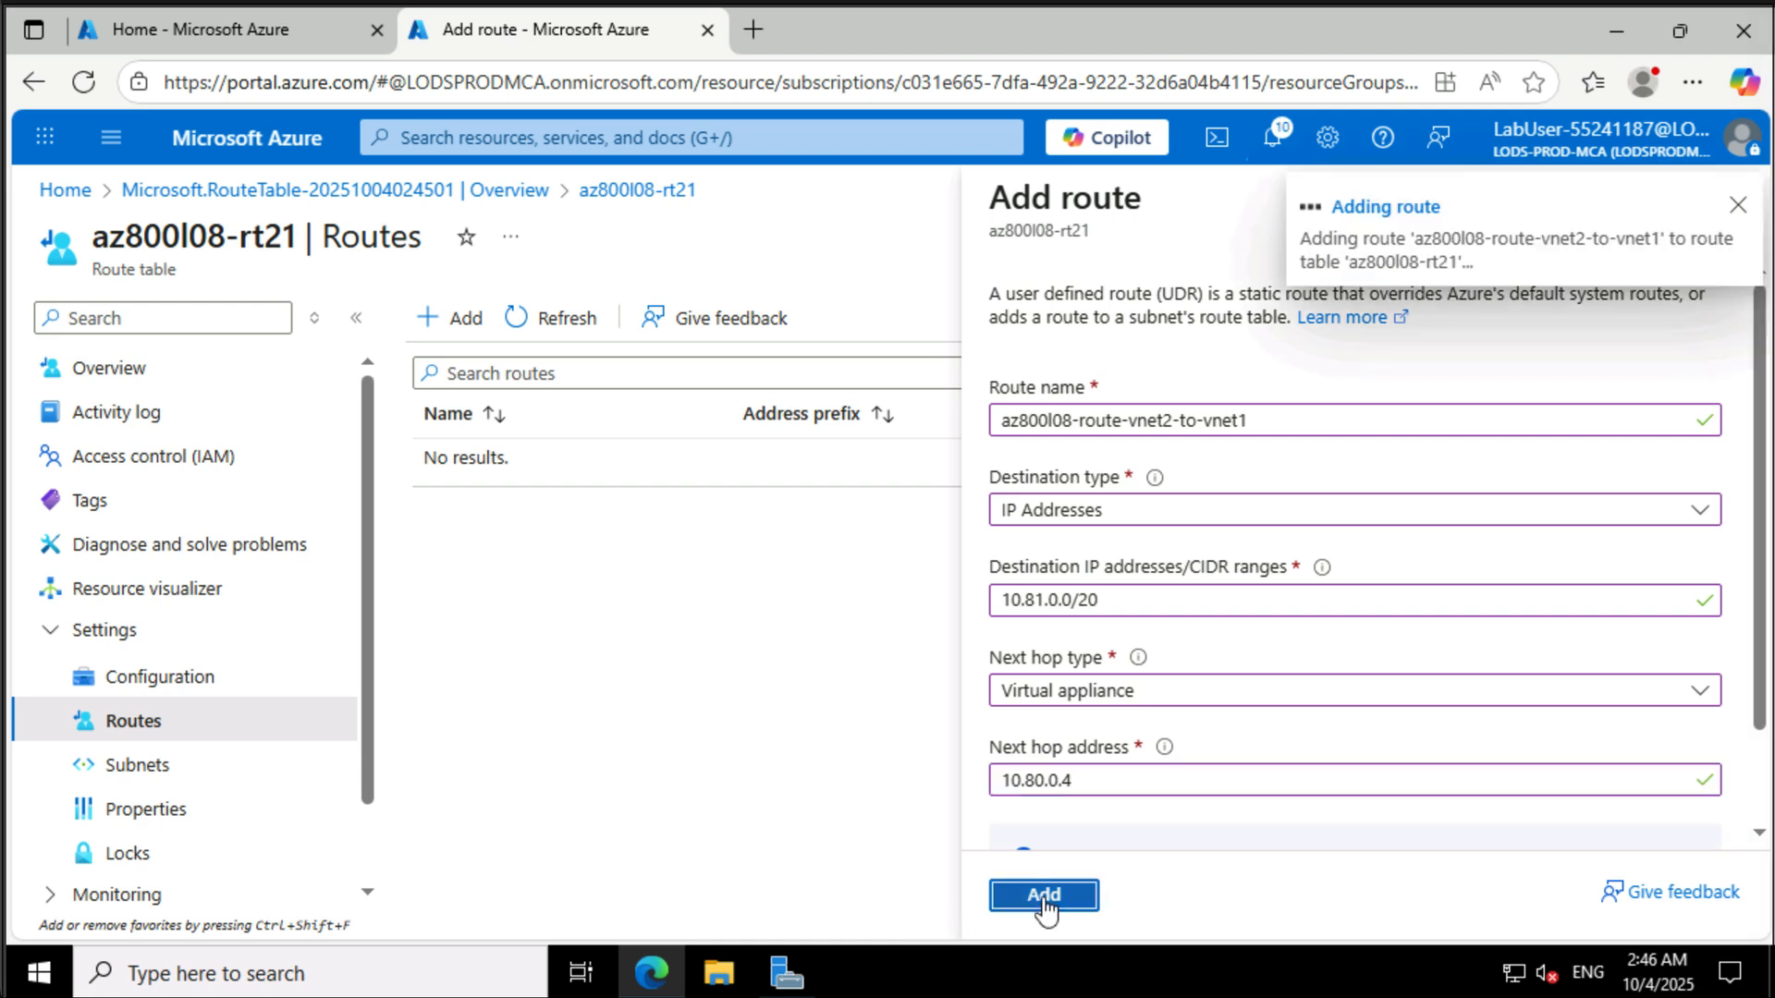
# - Associate az800l08-rt21 with subnet0 of az800l08-vnet2
pyautogui.click(176, 779)
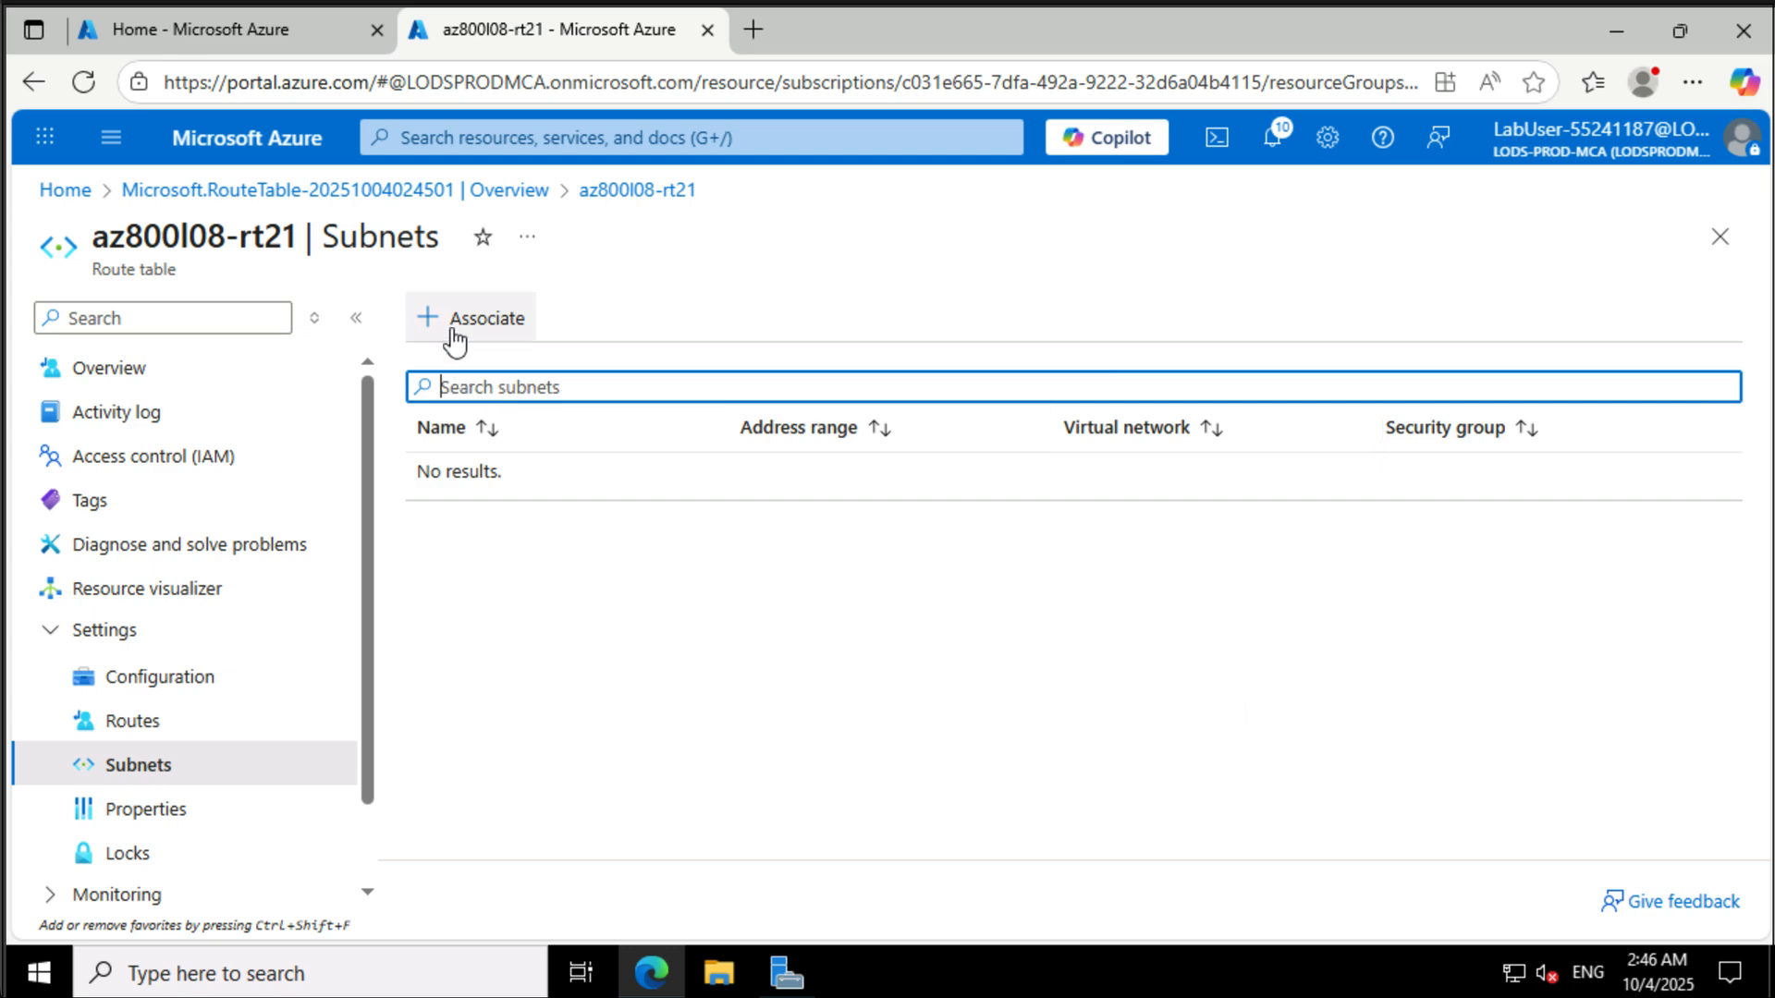
pyautogui.click(468, 323)
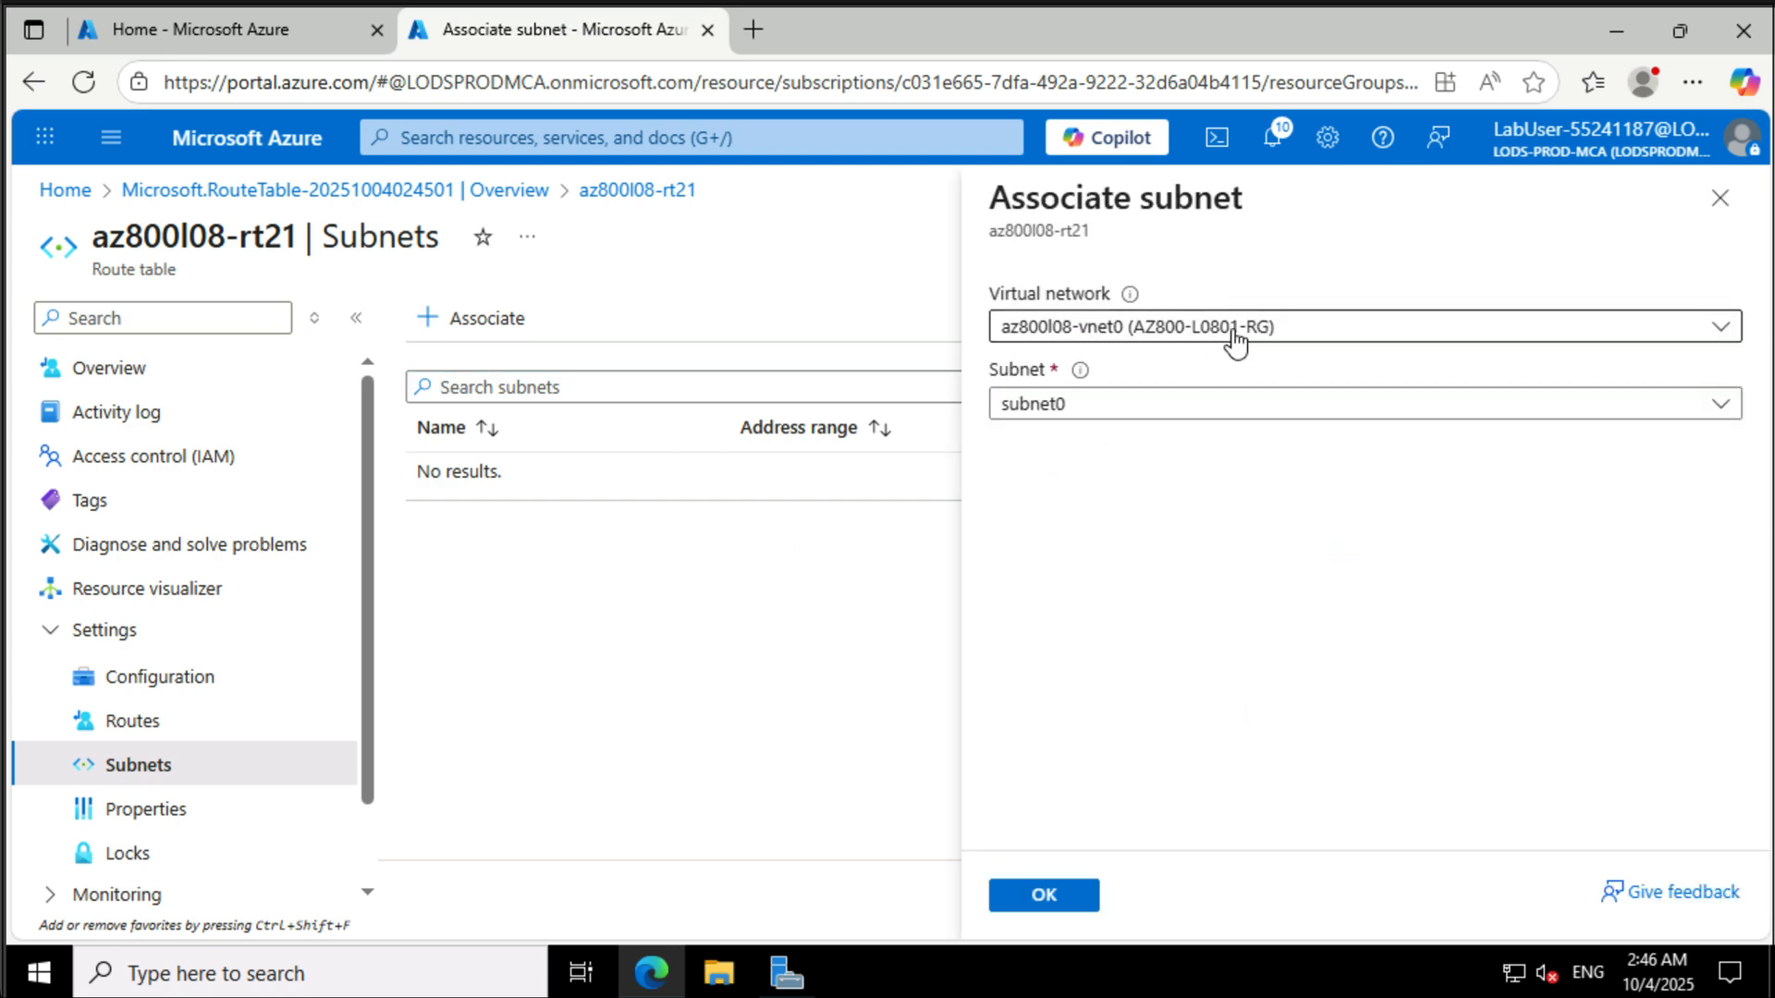
pyautogui.click(1227, 331)
pyautogui.click(1170, 510)
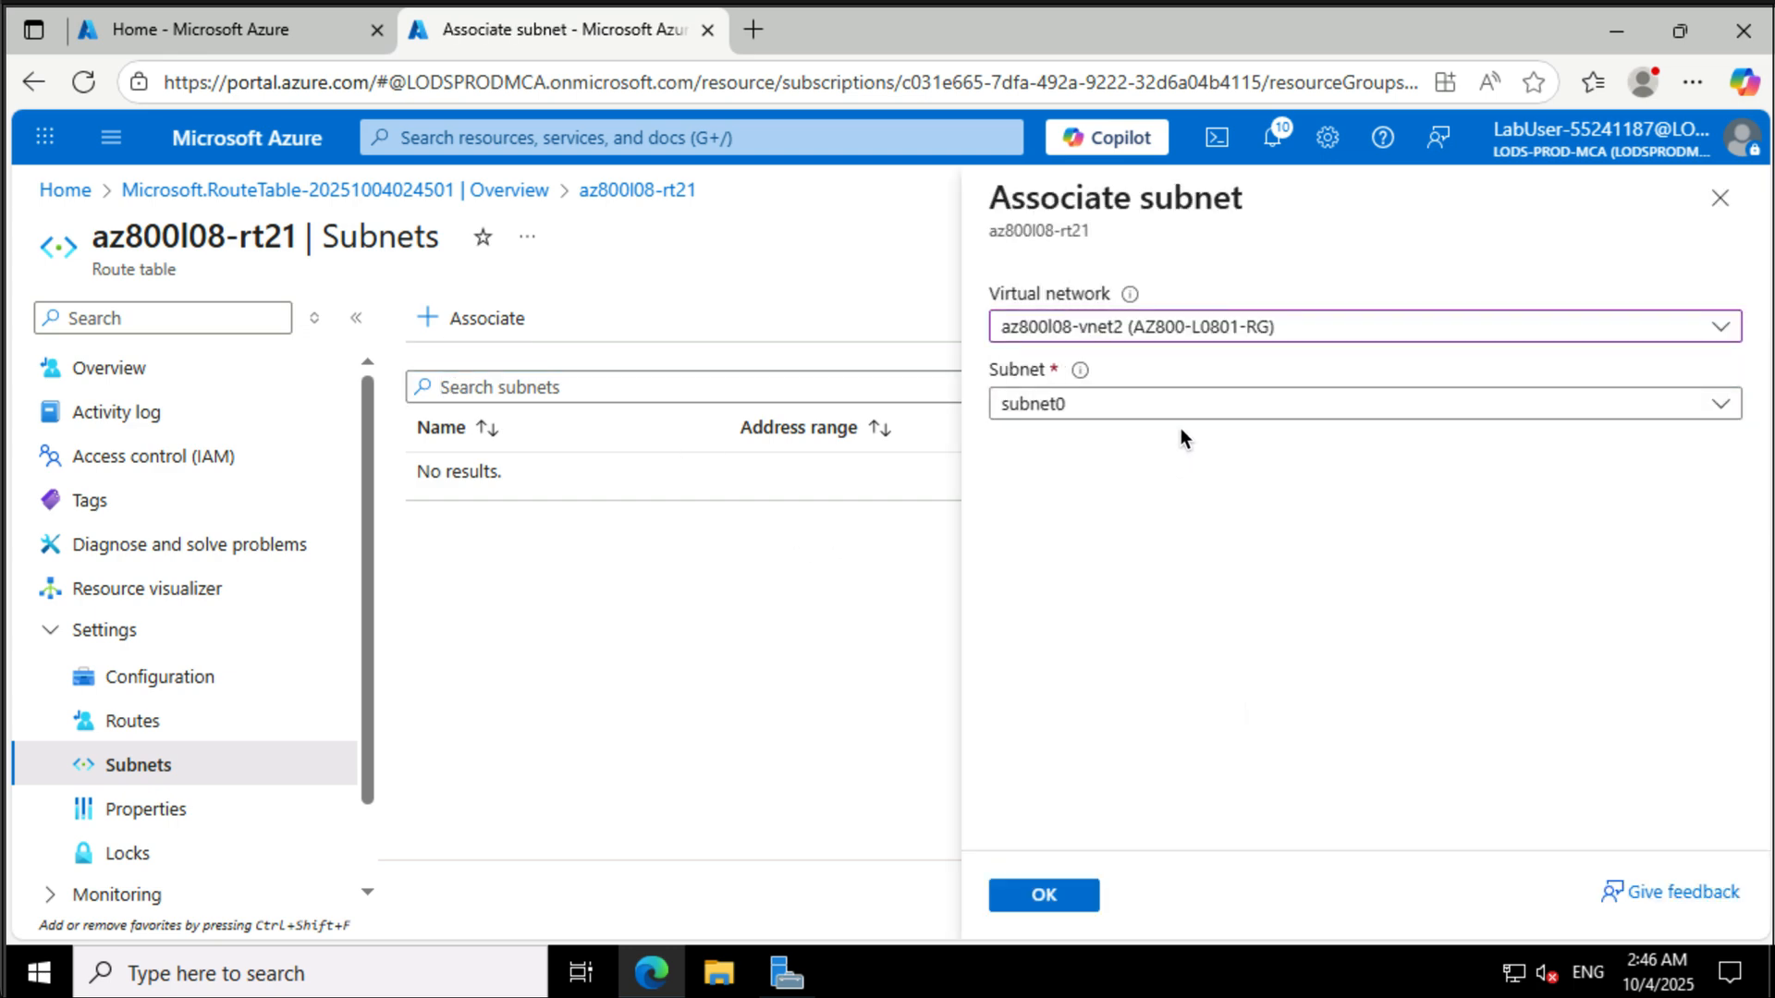
pyautogui.click(1045, 896)
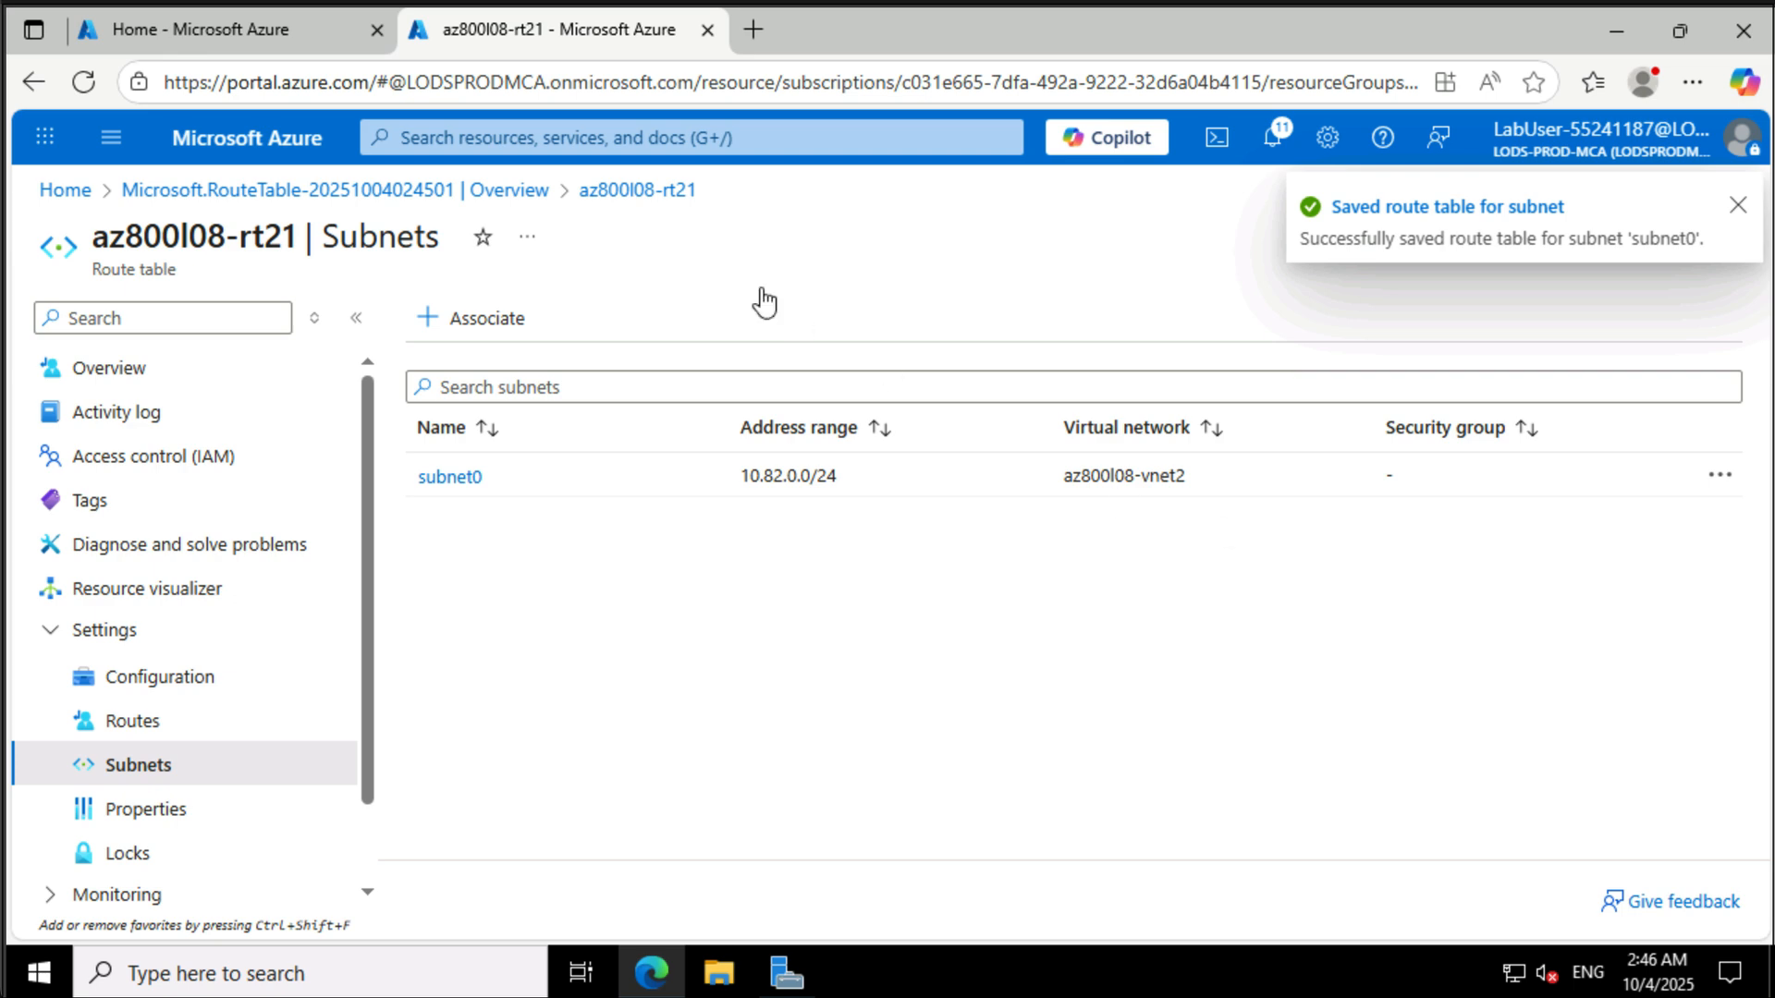
# - Open Network Watcher's Connection troubleshoot and choose virtual machine az800l08-vm1 as the source
pyautogui.click(655, 141)
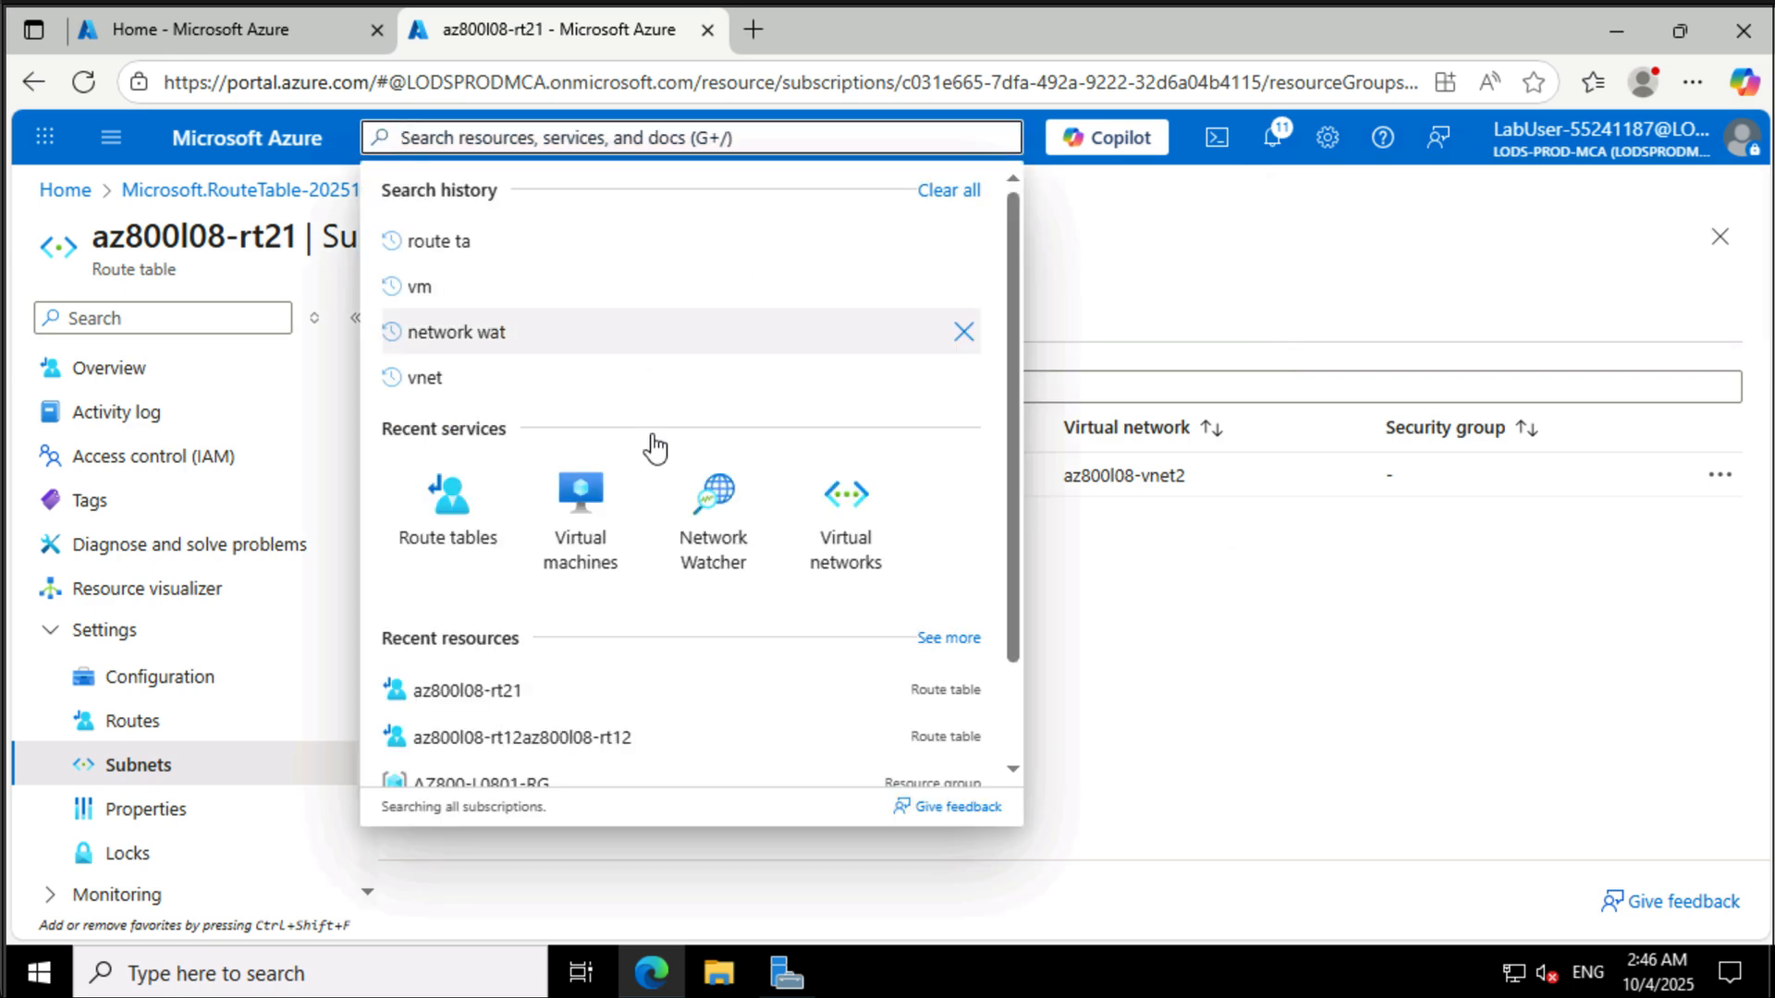
pyautogui.click(703, 499)
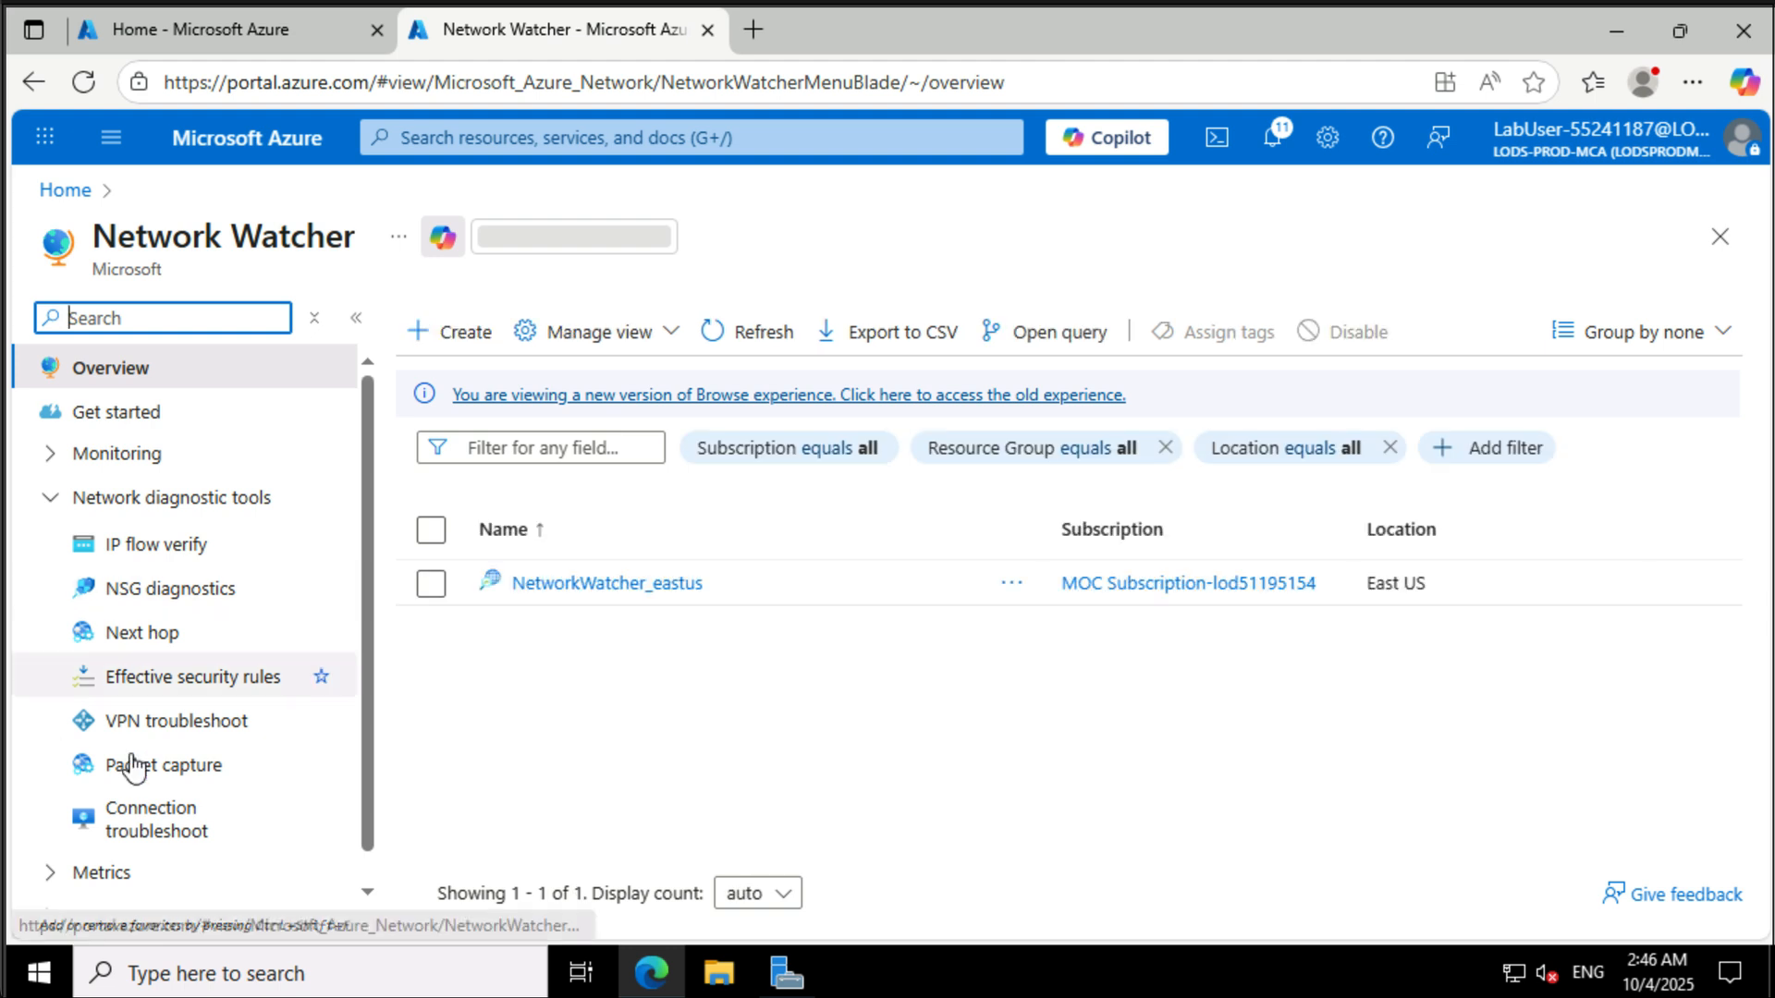
pyautogui.click(173, 821)
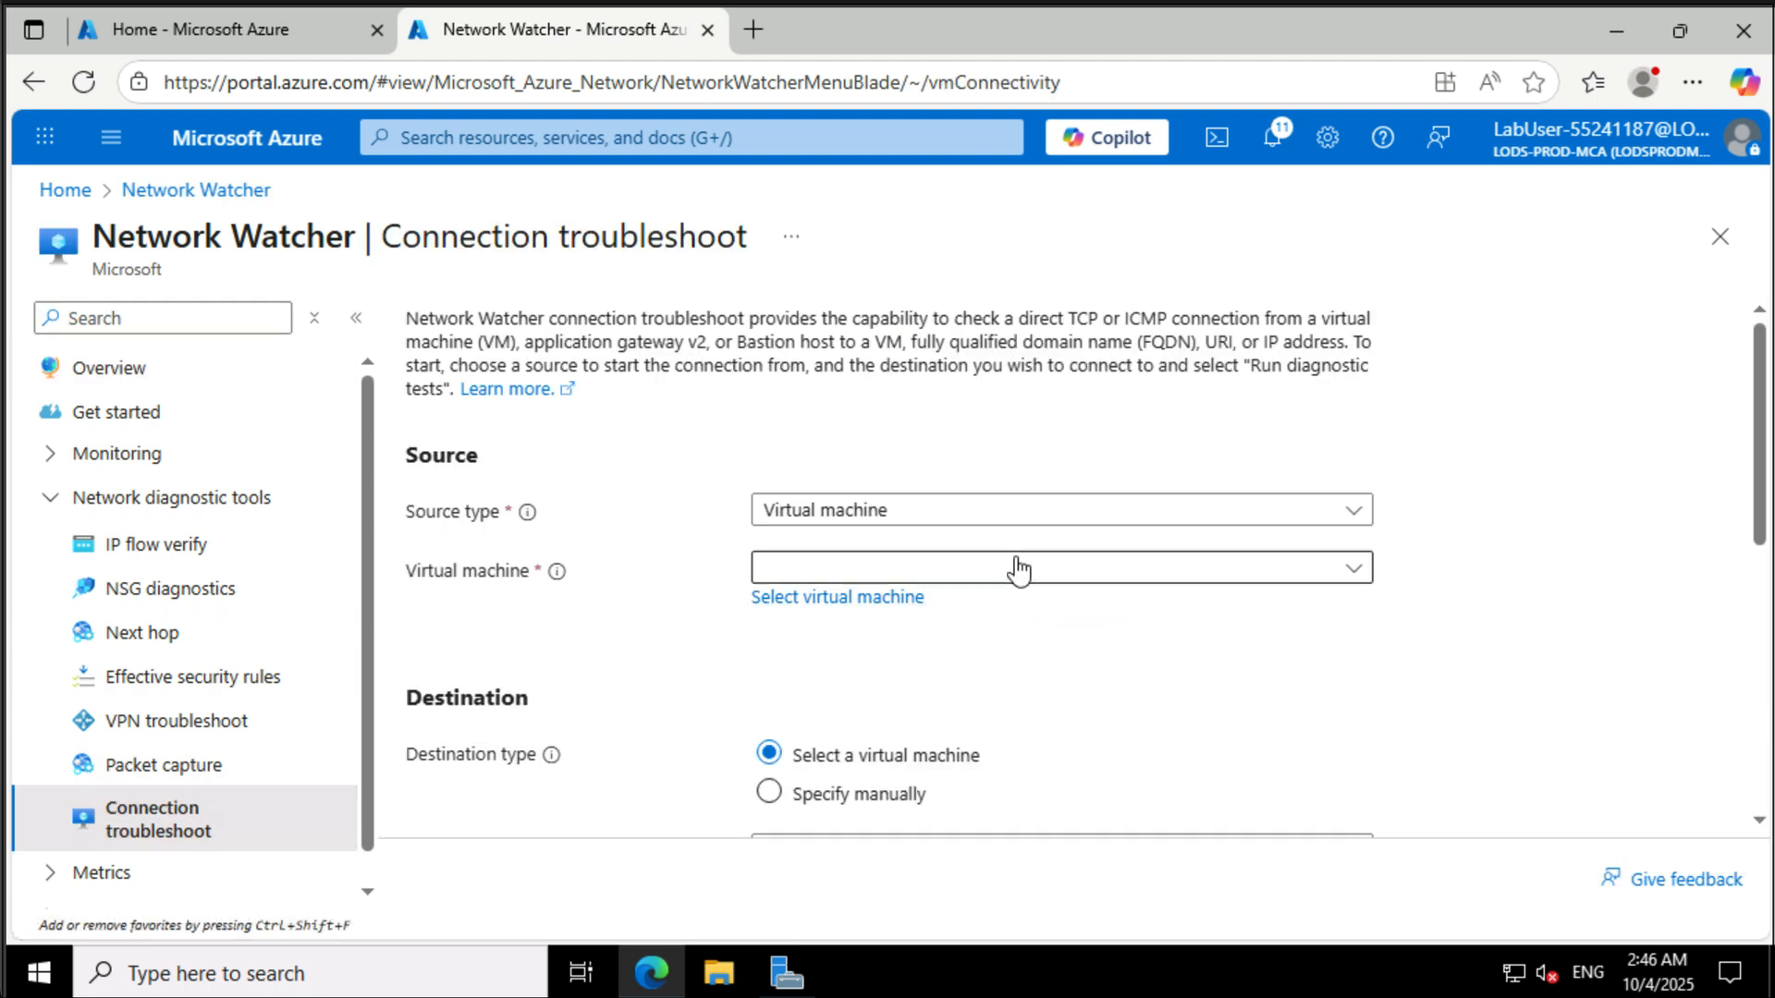
pyautogui.click(1114, 575)
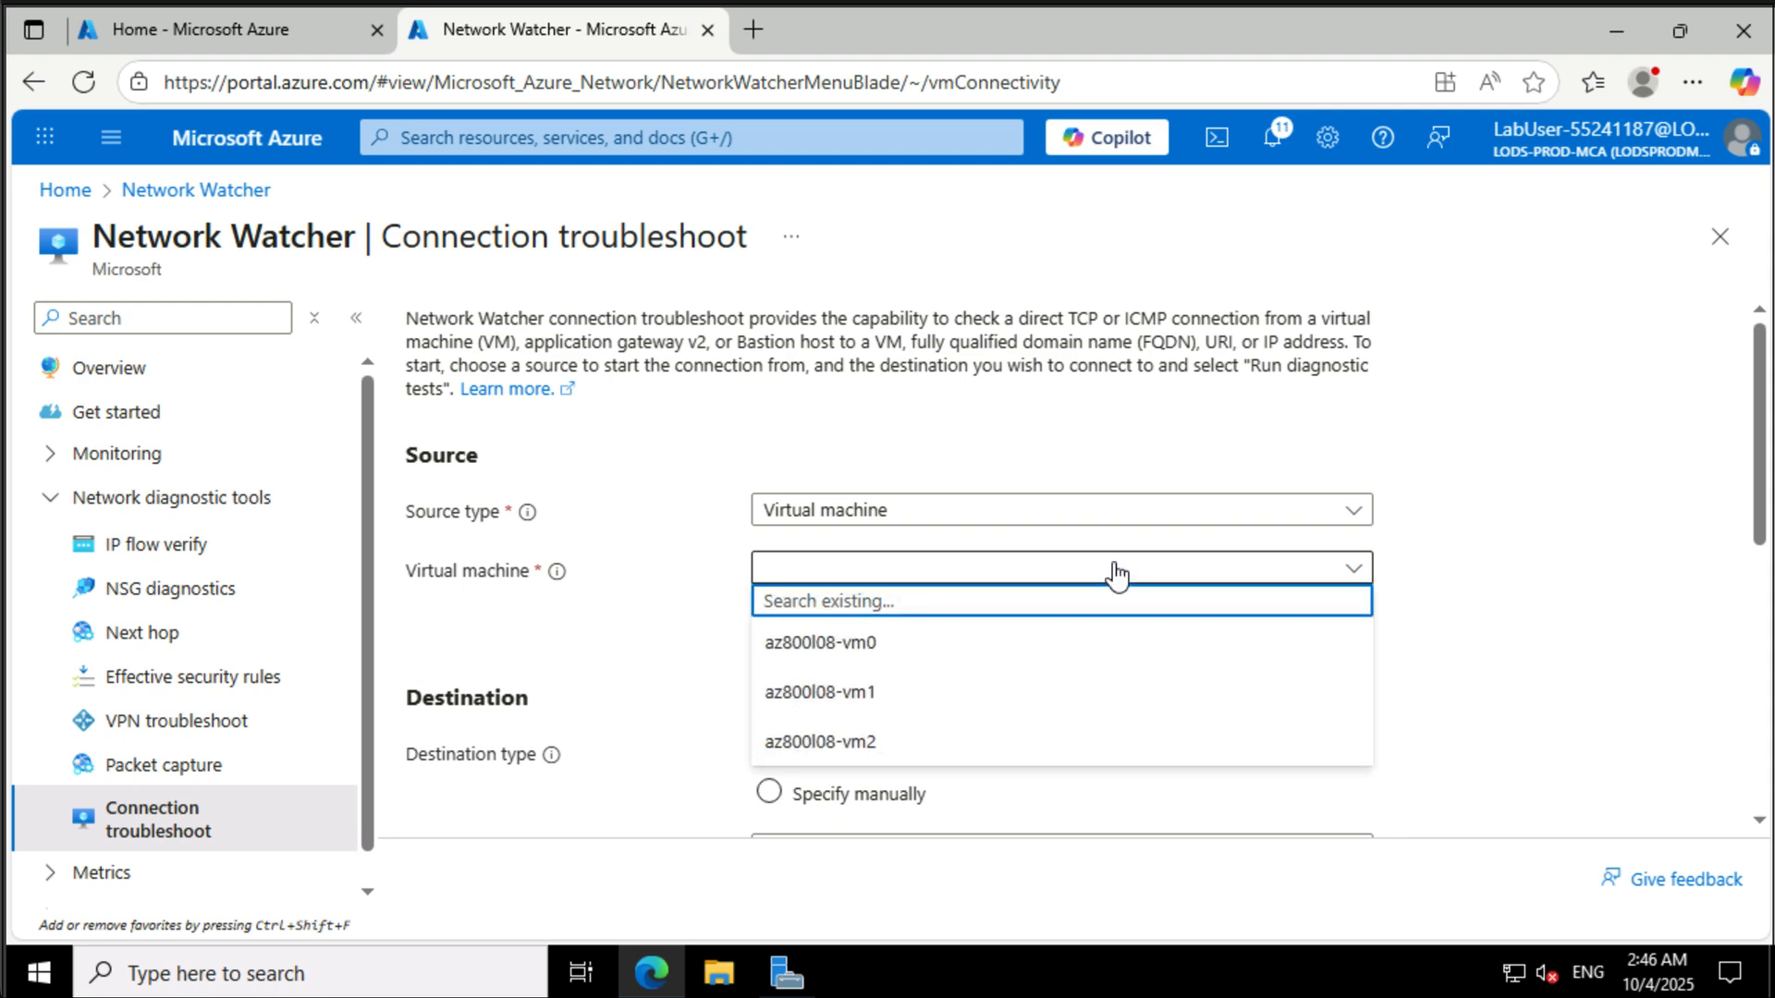
pyautogui.click(1057, 691)
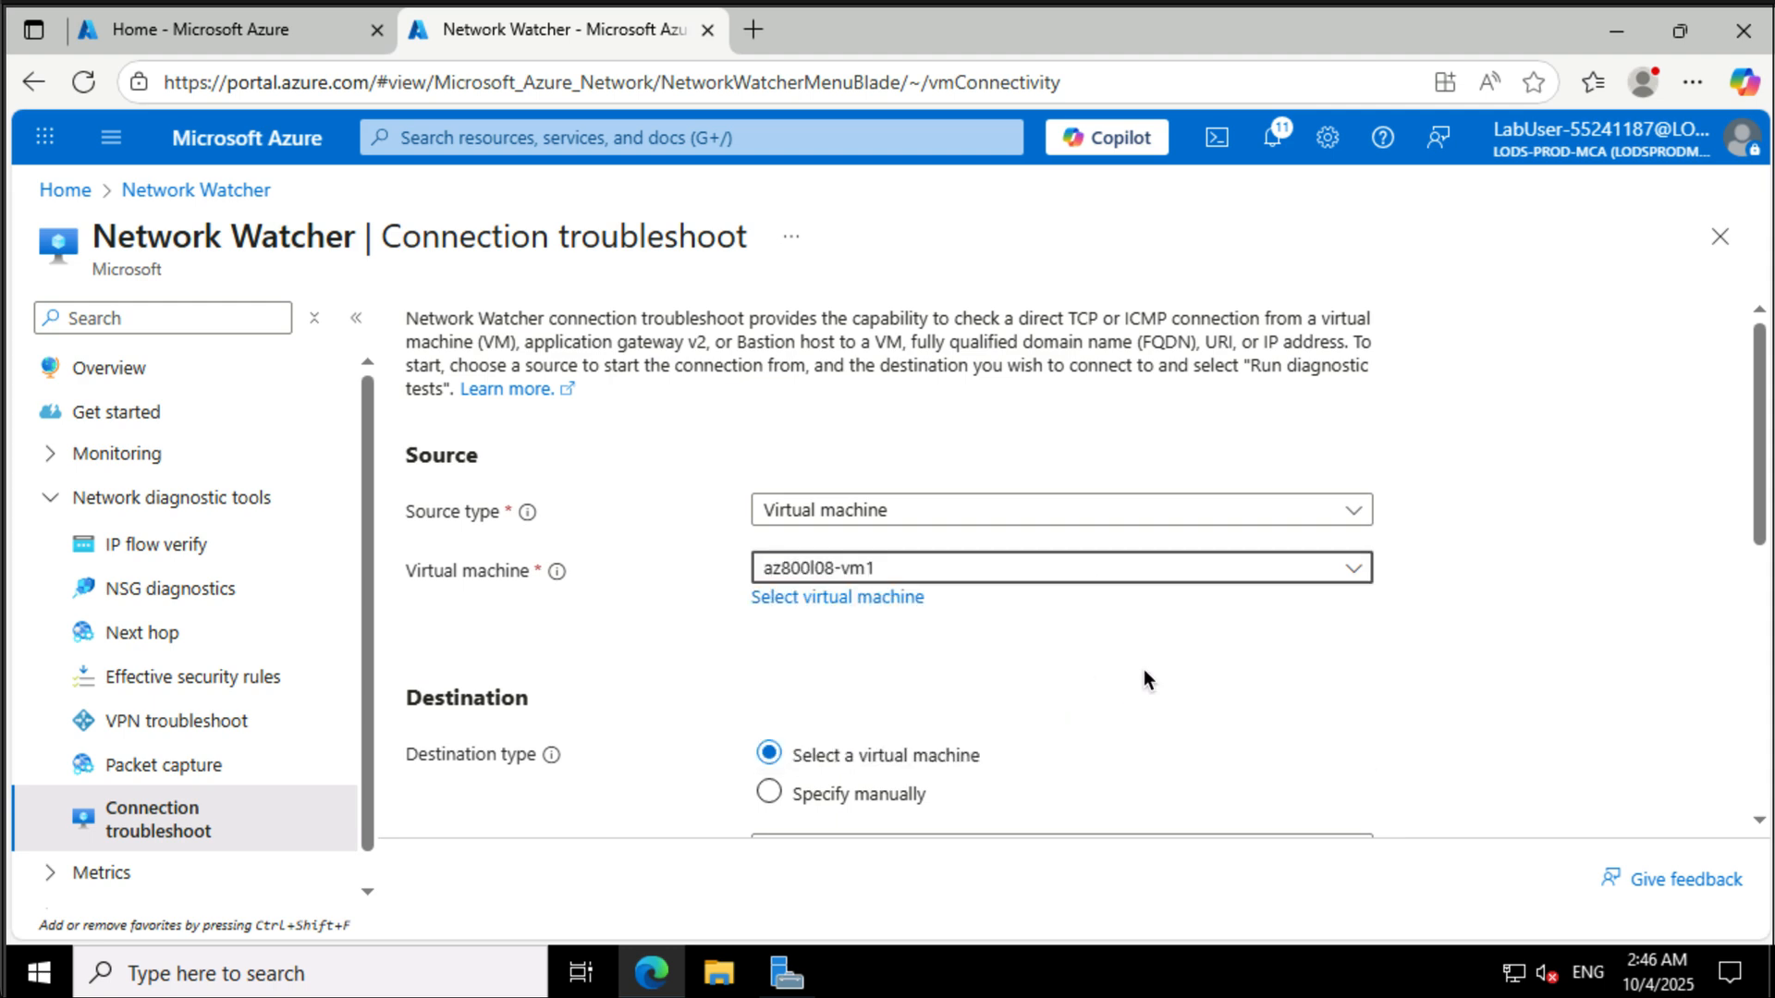
# - Set the destination to be specified manually with IP address 10.82.0.4
pyautogui.scroll(-3, 1159, 675)
pyautogui.click(787, 510)
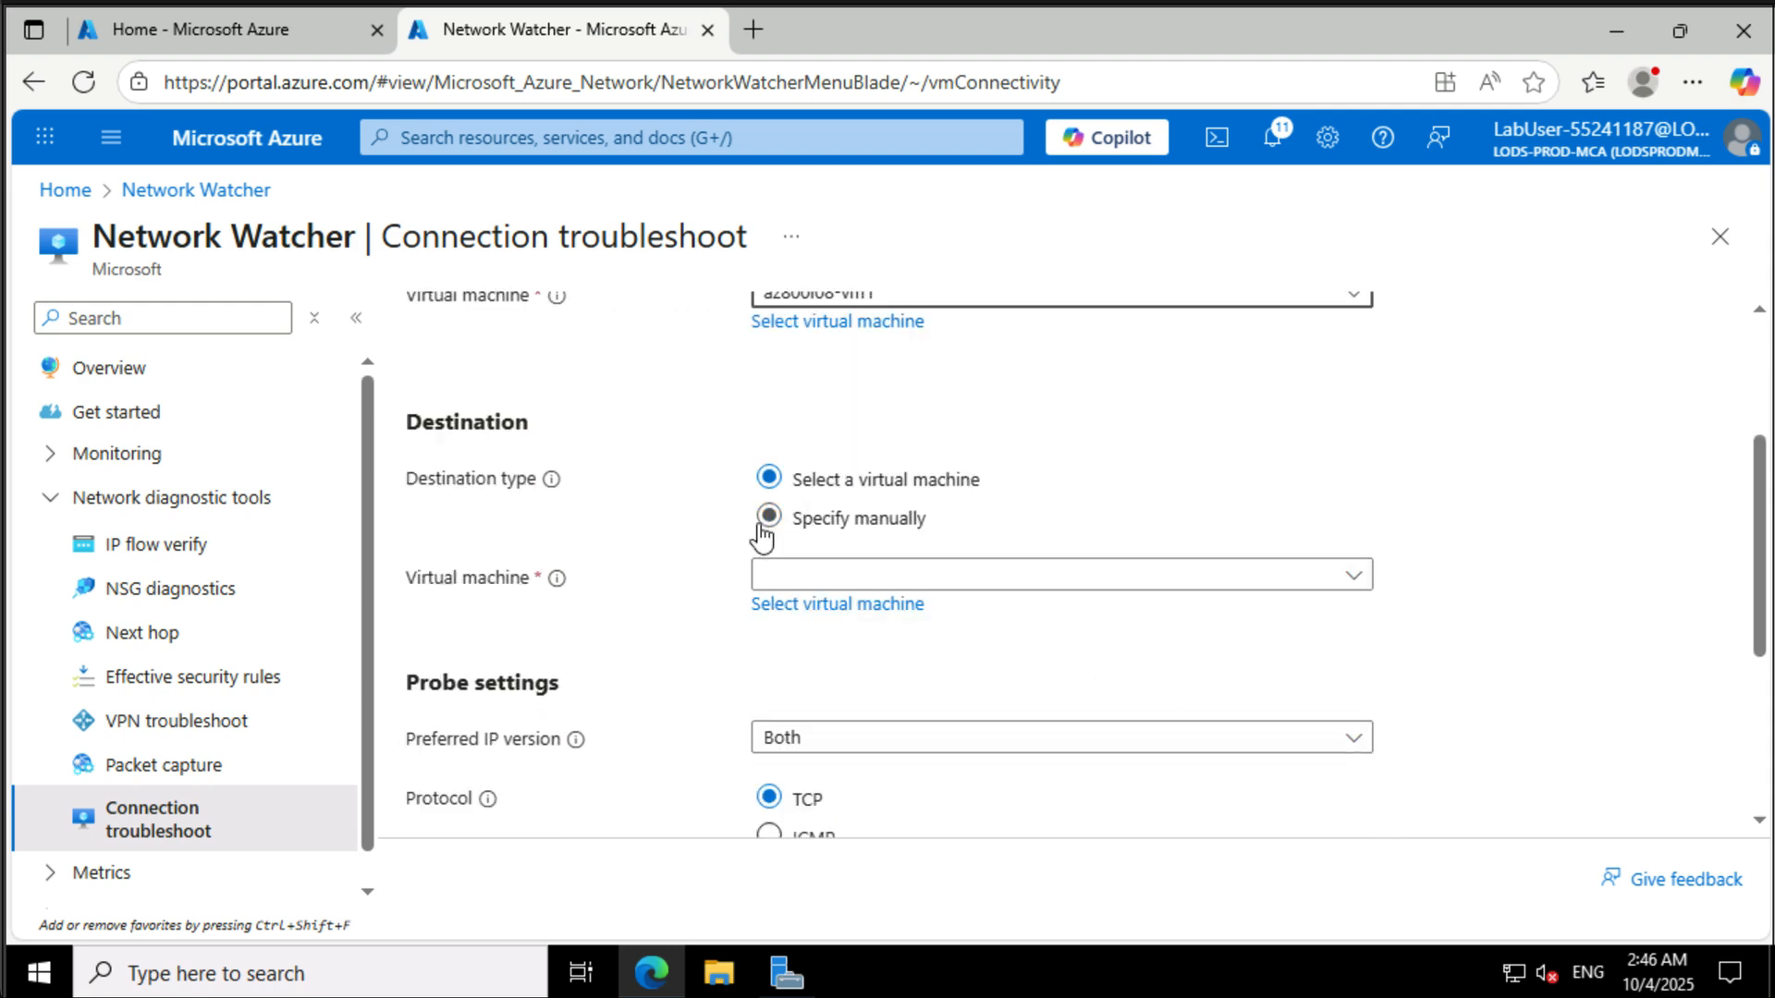
pyautogui.click(832, 585)
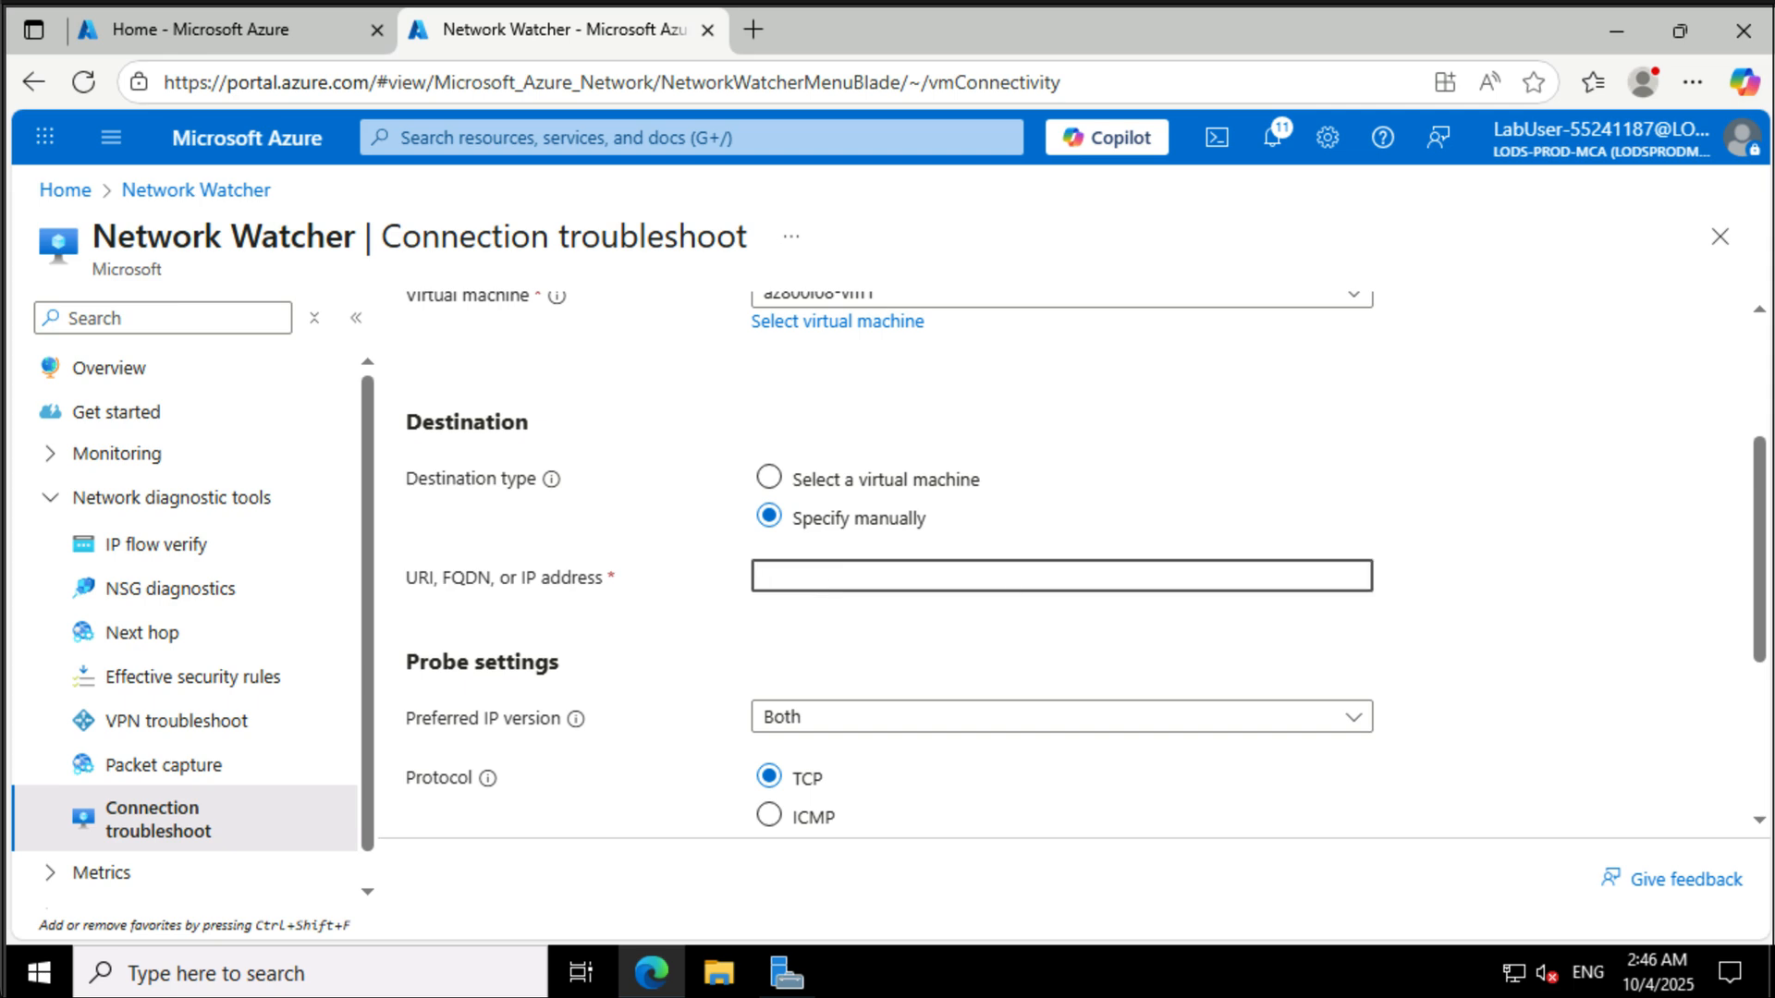
pyautogui.write('10.82.0.4')
# - Set the probe's preferred IP version to IPv4 and the TCP destination port to 3389
pyautogui.scroll(-2, 1460, 668)
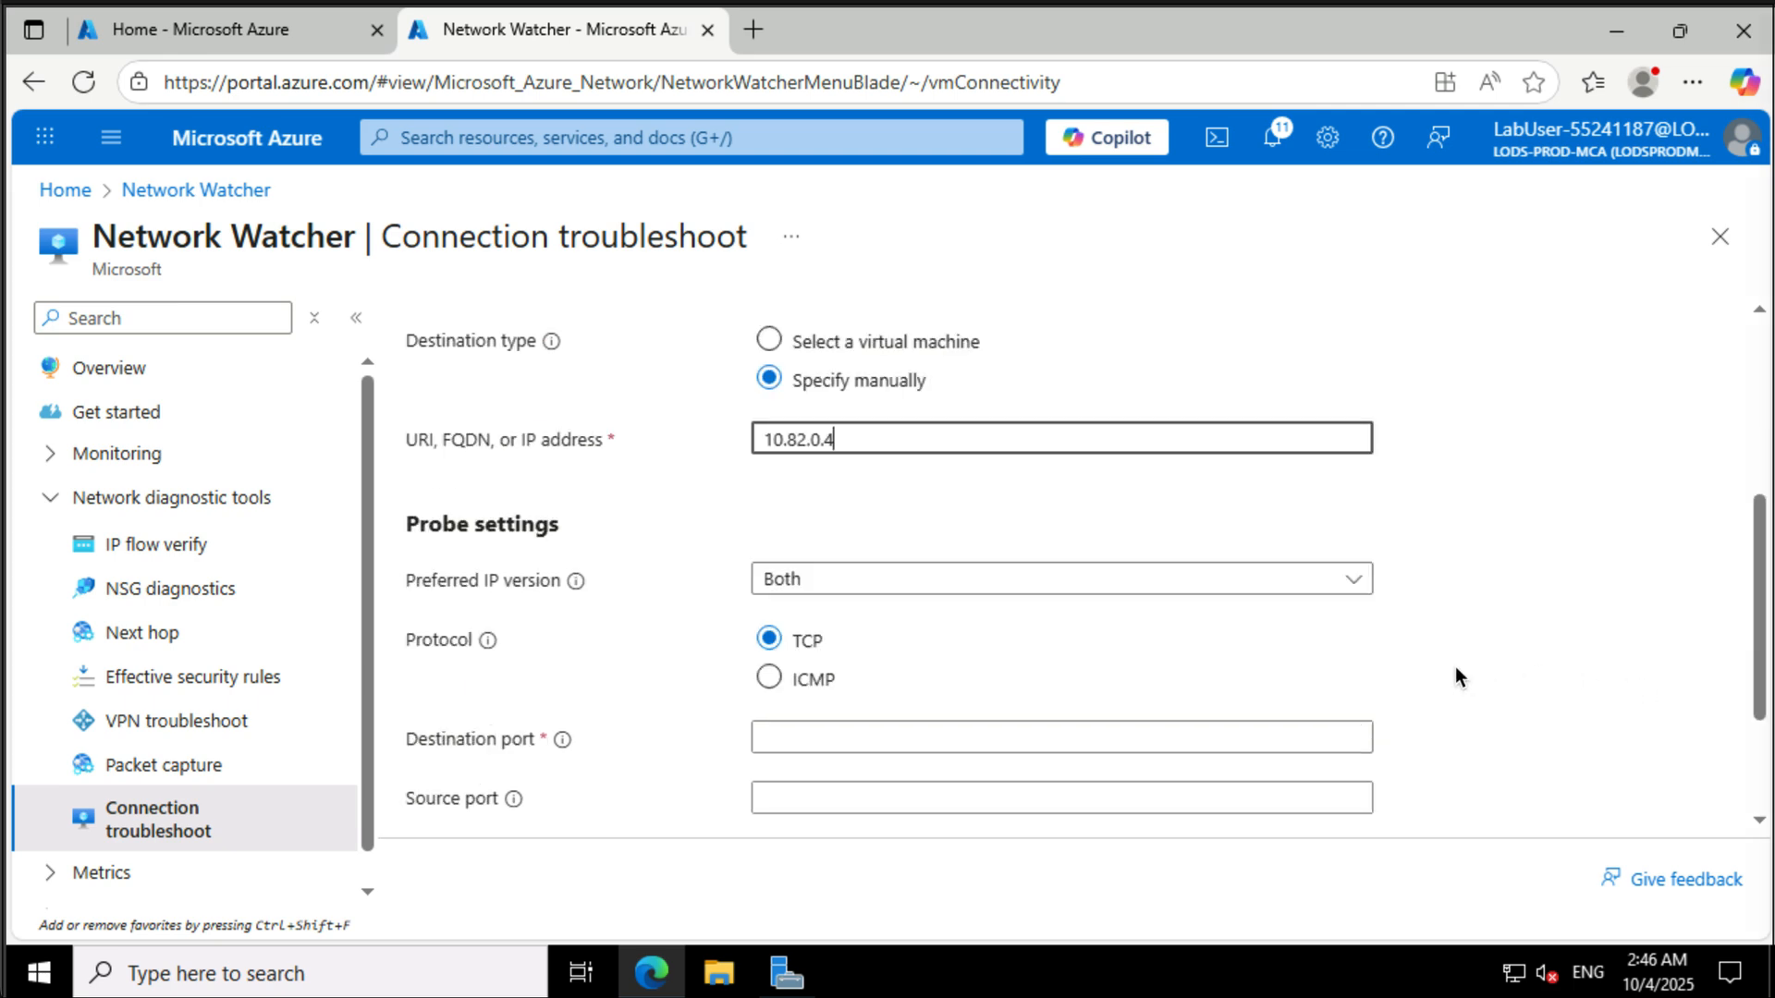
pyautogui.click(860, 588)
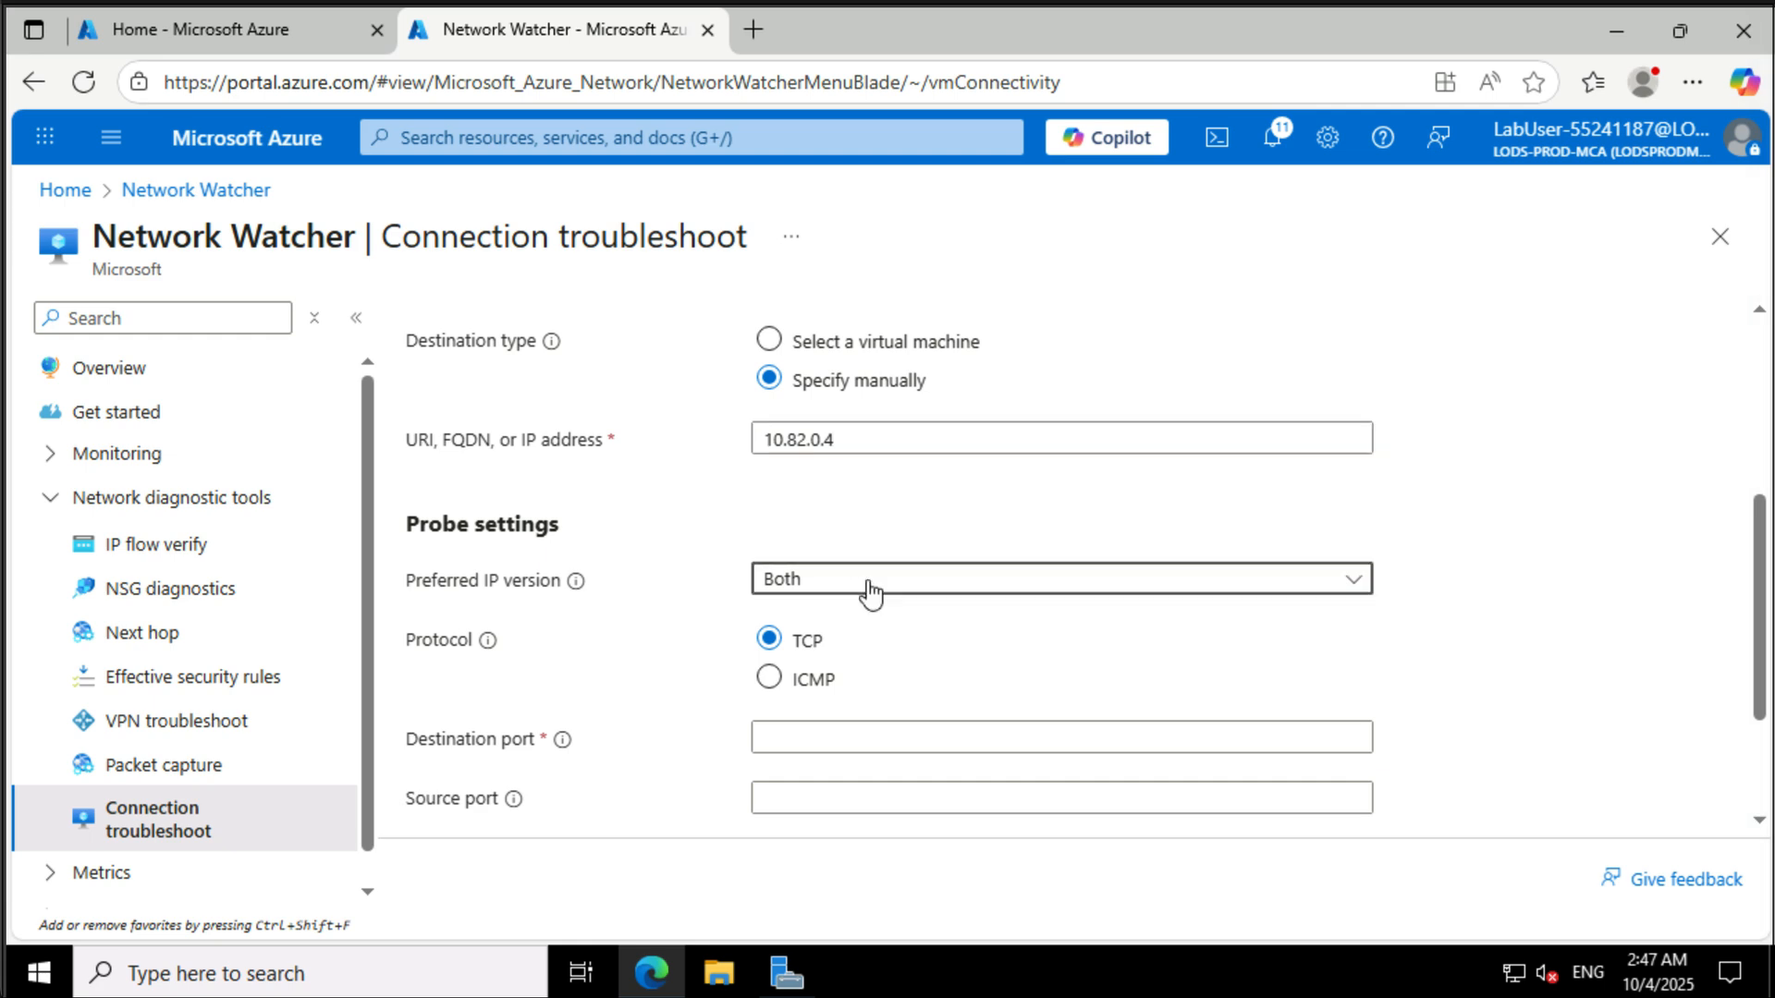
pyautogui.click(834, 677)
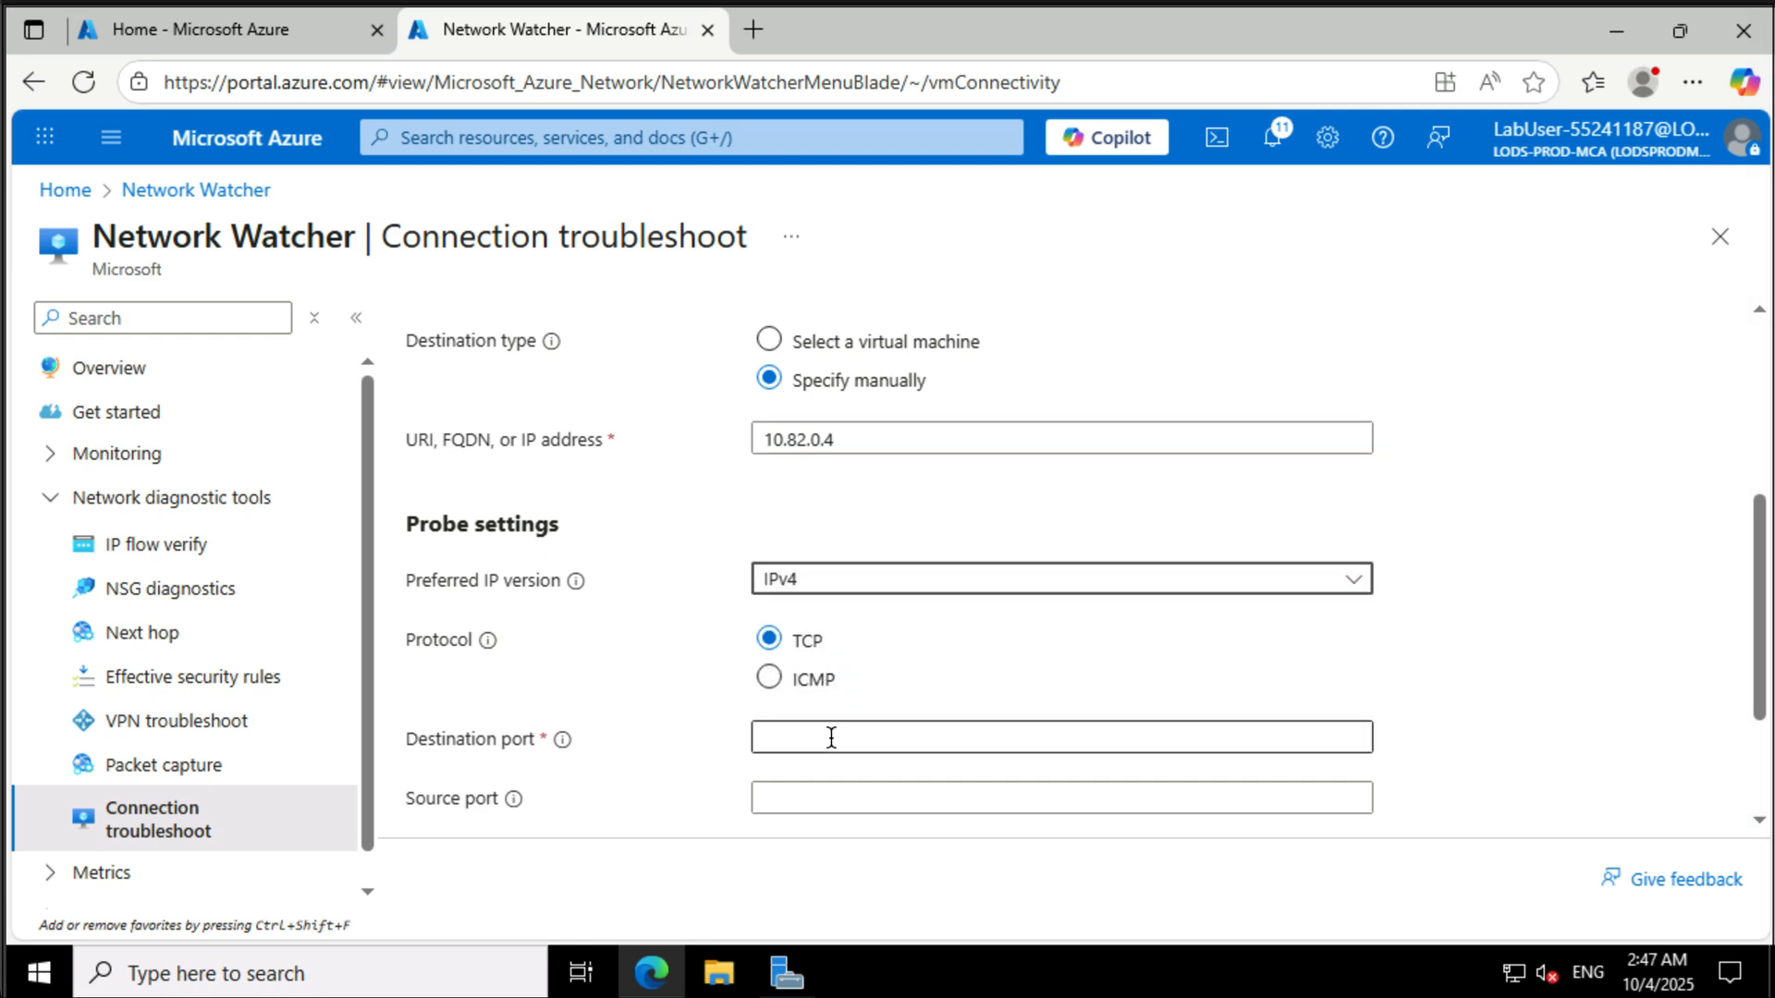
pyautogui.click(831, 736)
pyautogui.write('3389')
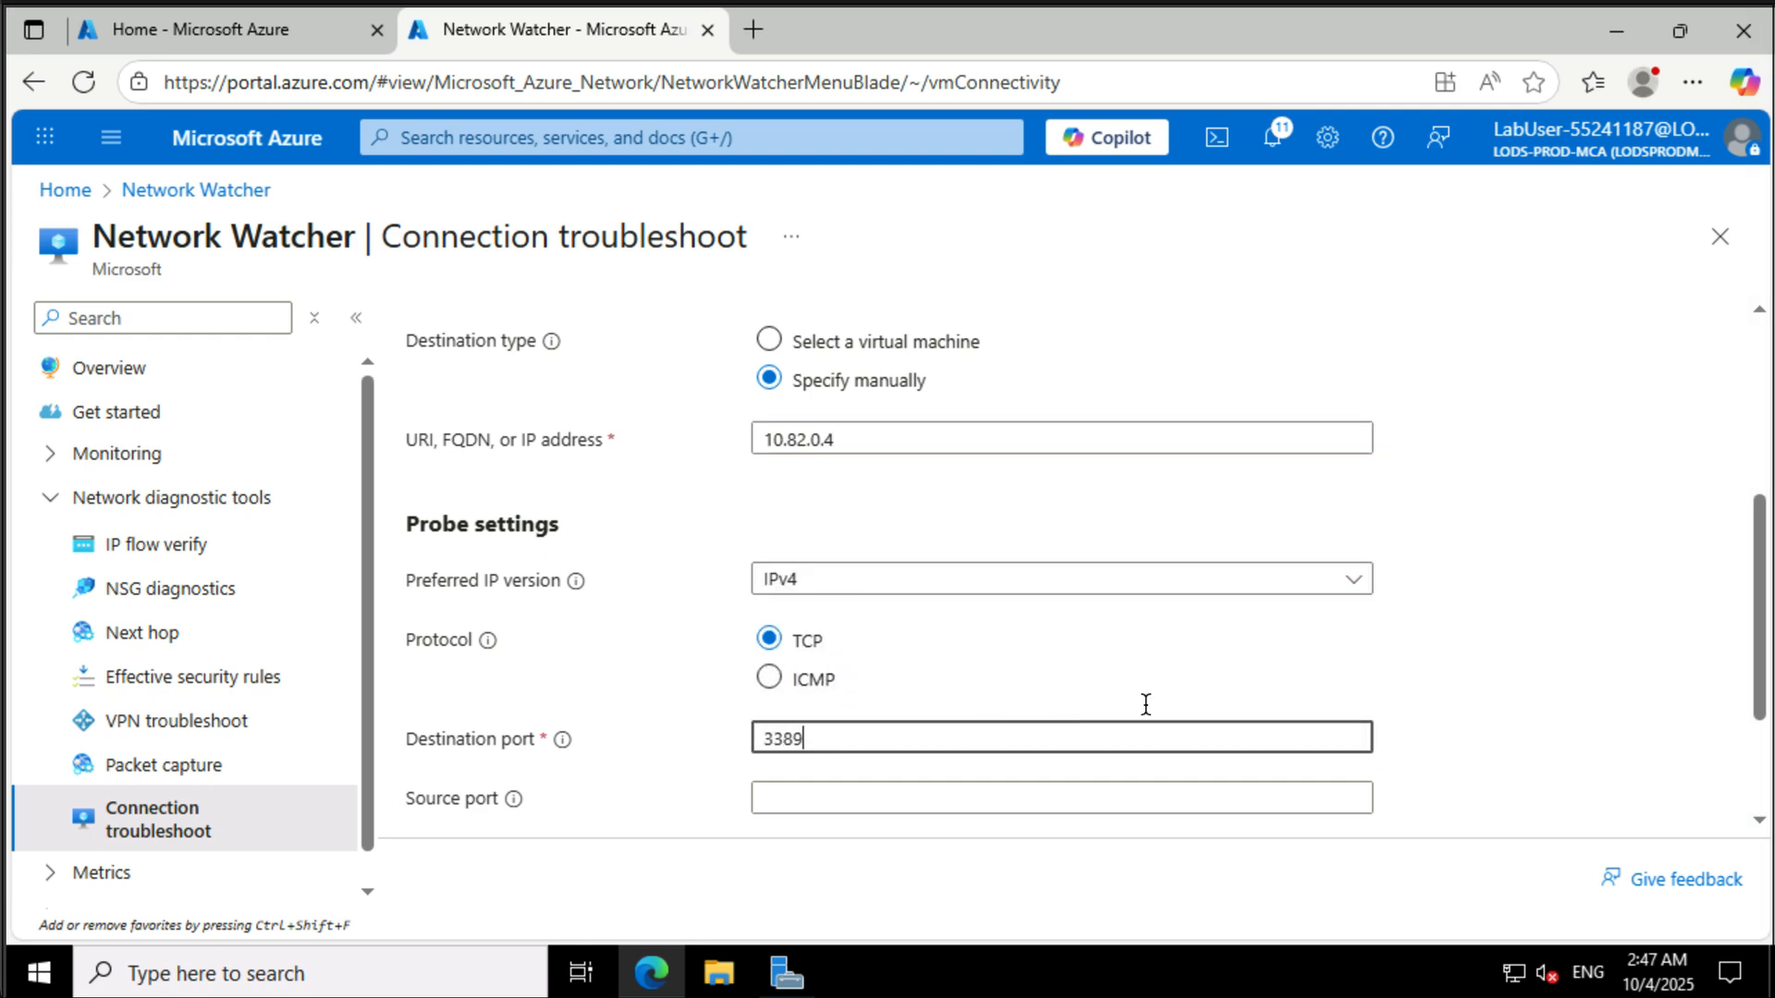
# - Limit the diagnostic tests to Connectivity only and run the diagnostic tests
pyautogui.scroll(-2, 1429, 723)
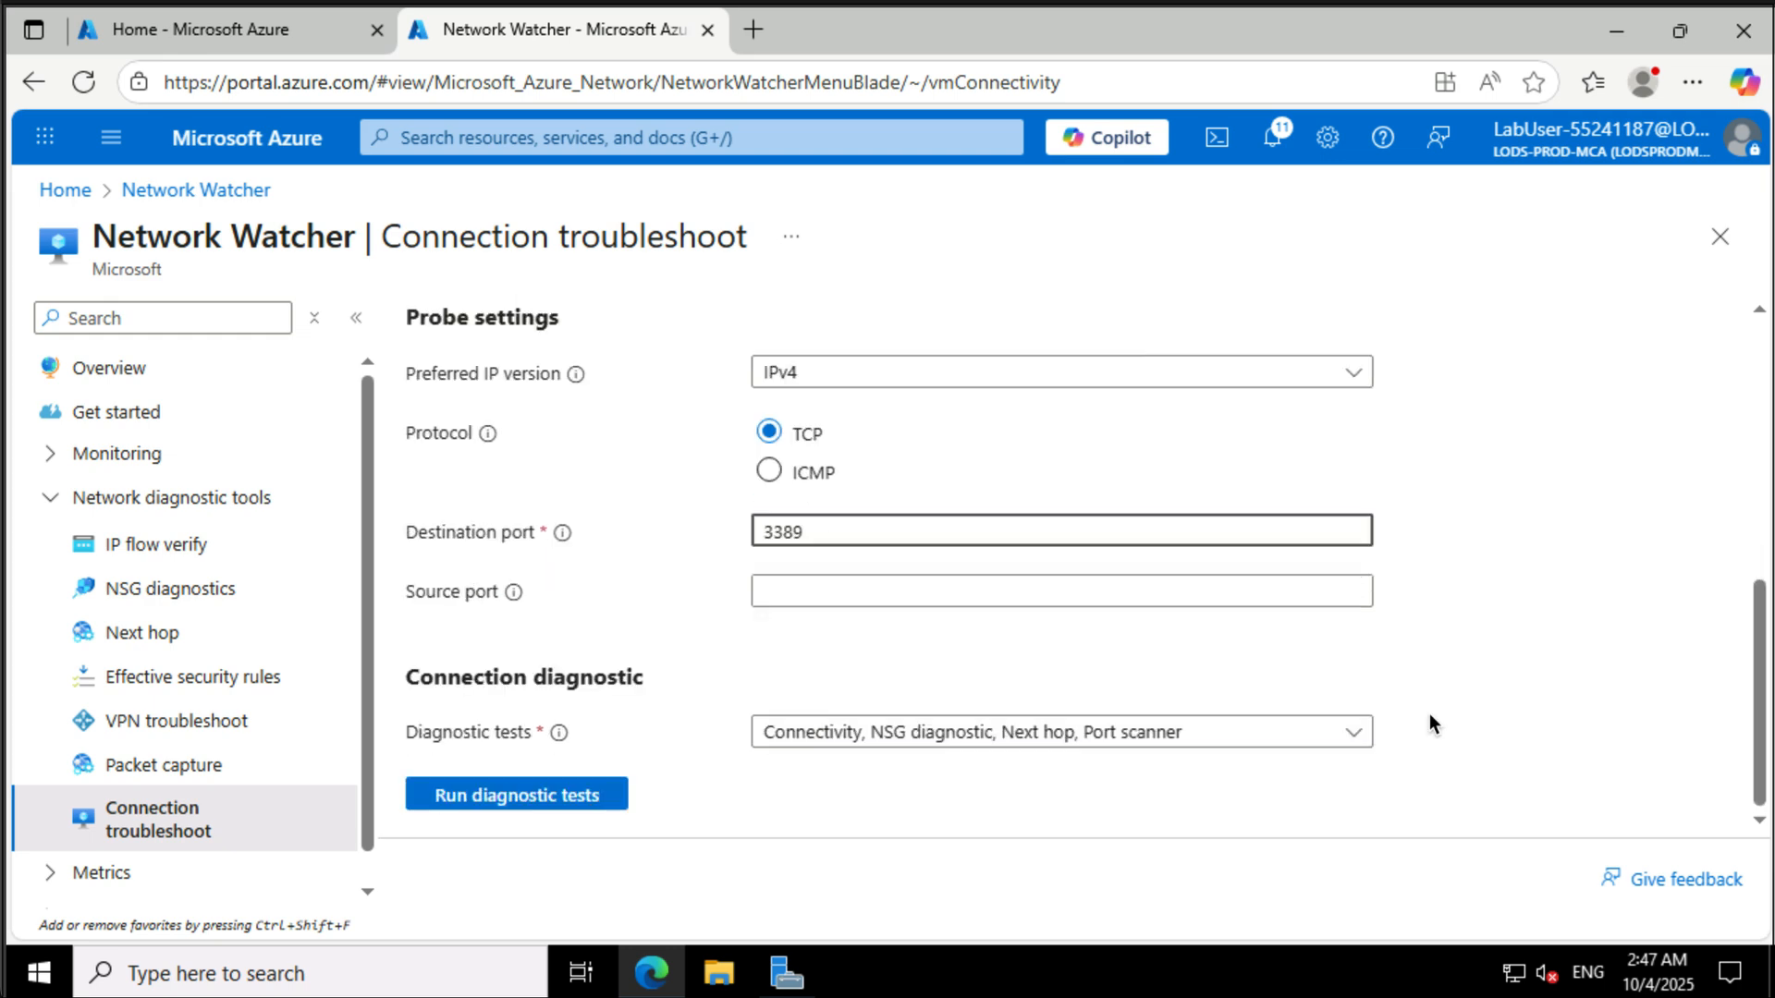
pyautogui.click(904, 735)
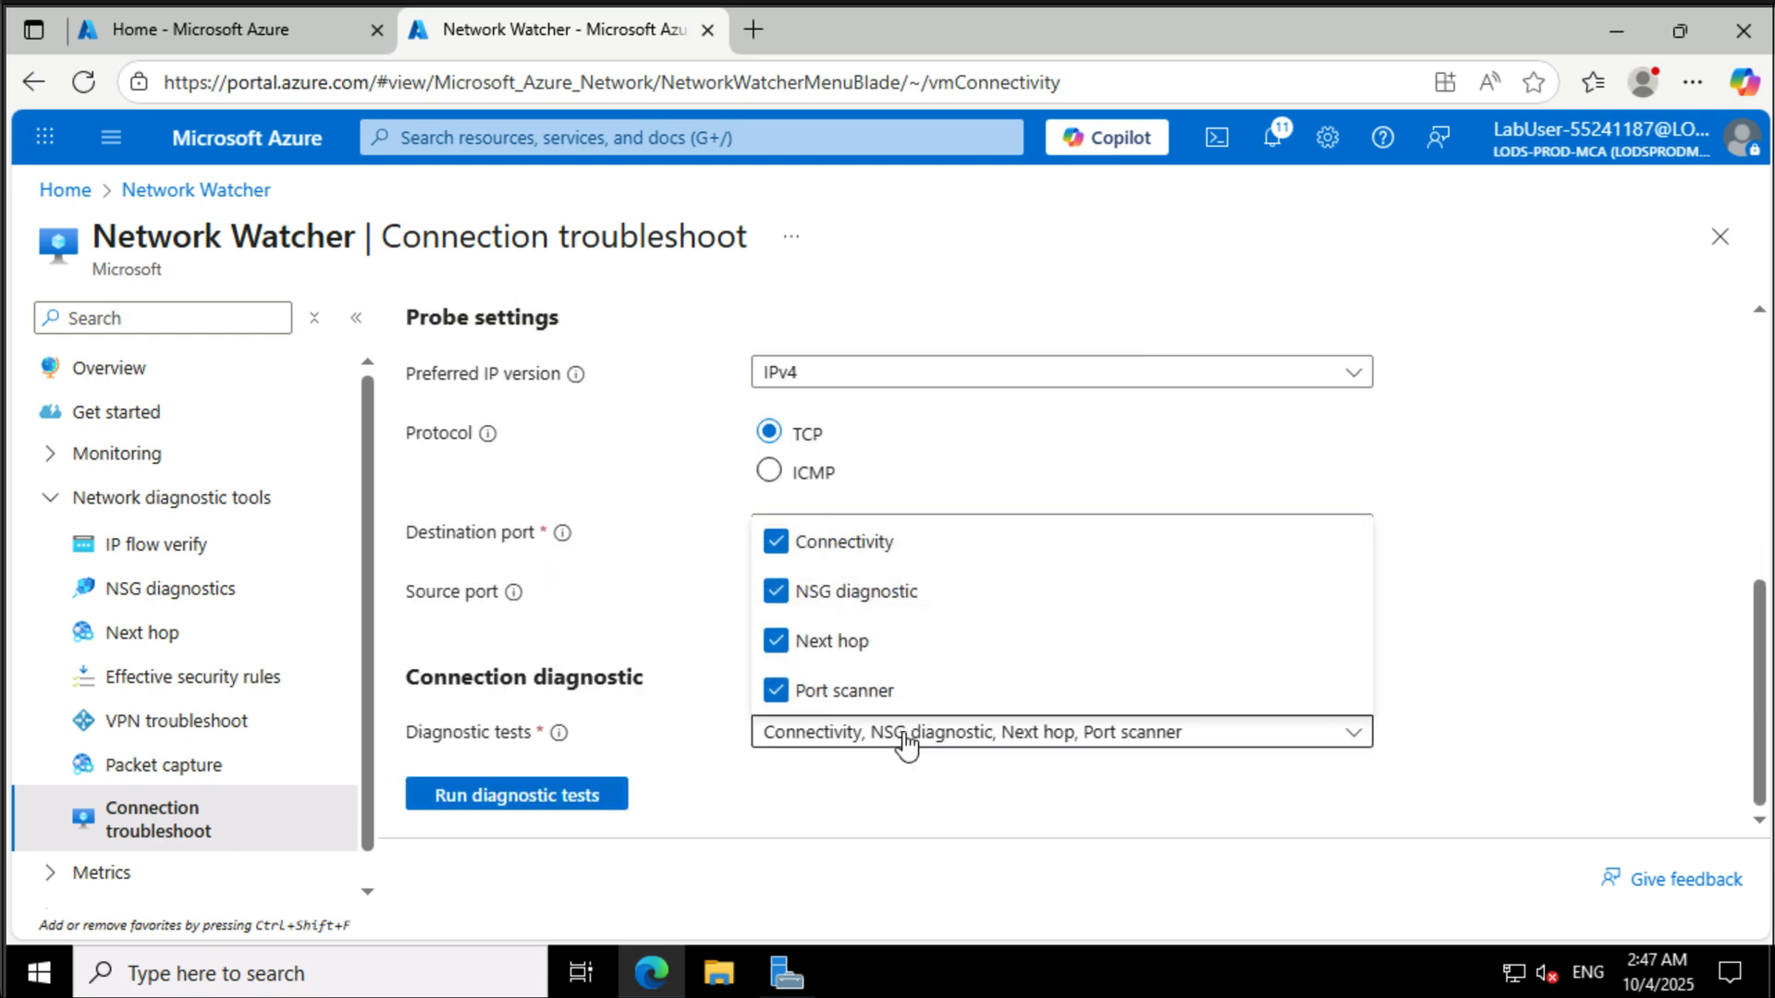
pyautogui.click(776, 592)
pyautogui.click(776, 641)
pyautogui.click(776, 691)
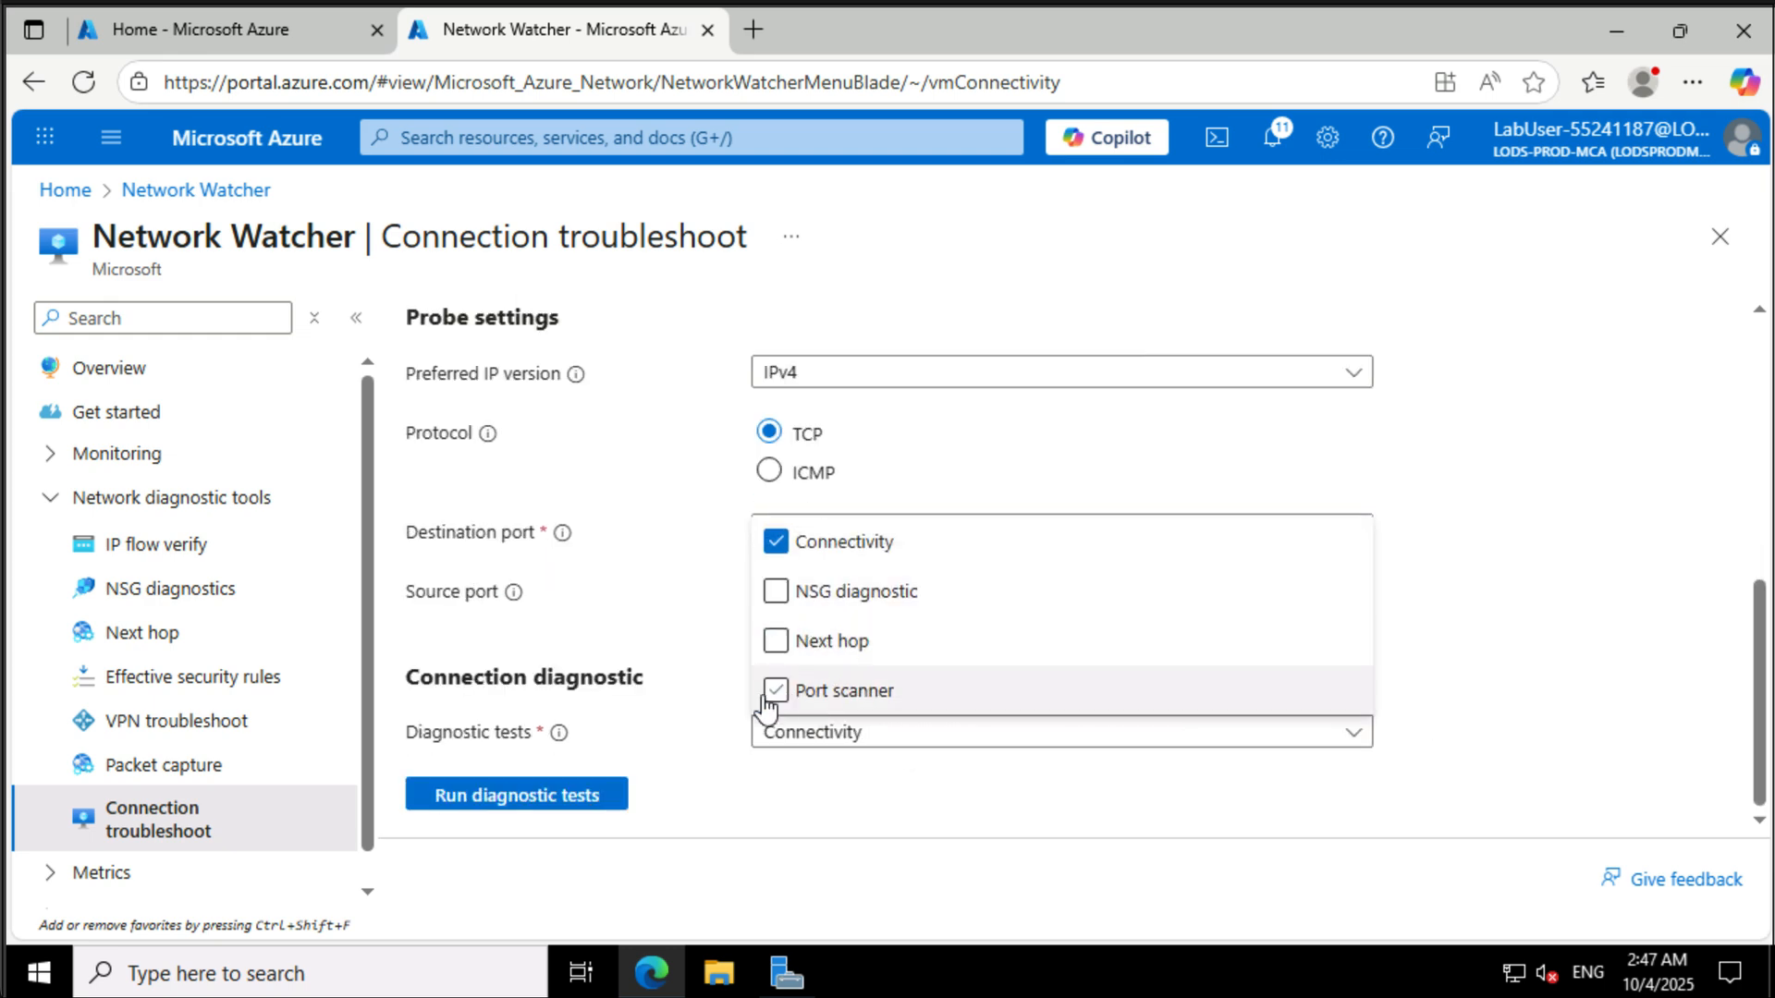
pyautogui.click(555, 795)
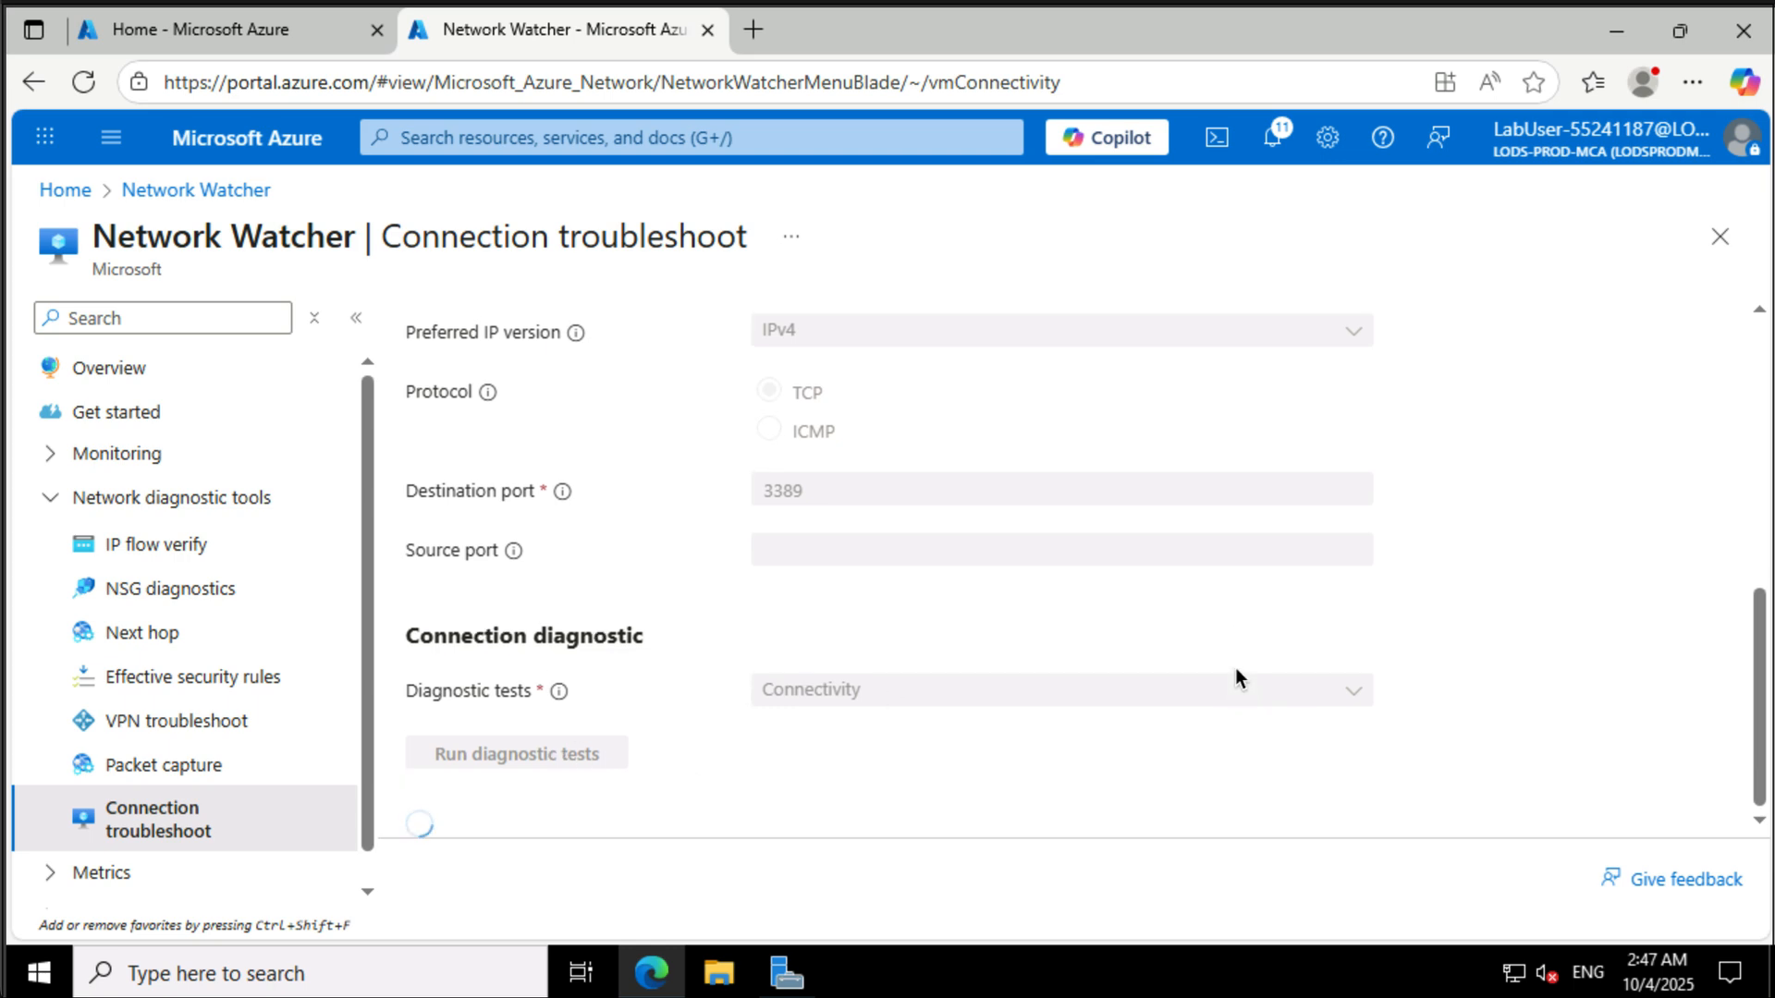
pyautogui.scroll(-5, 1235, 667)
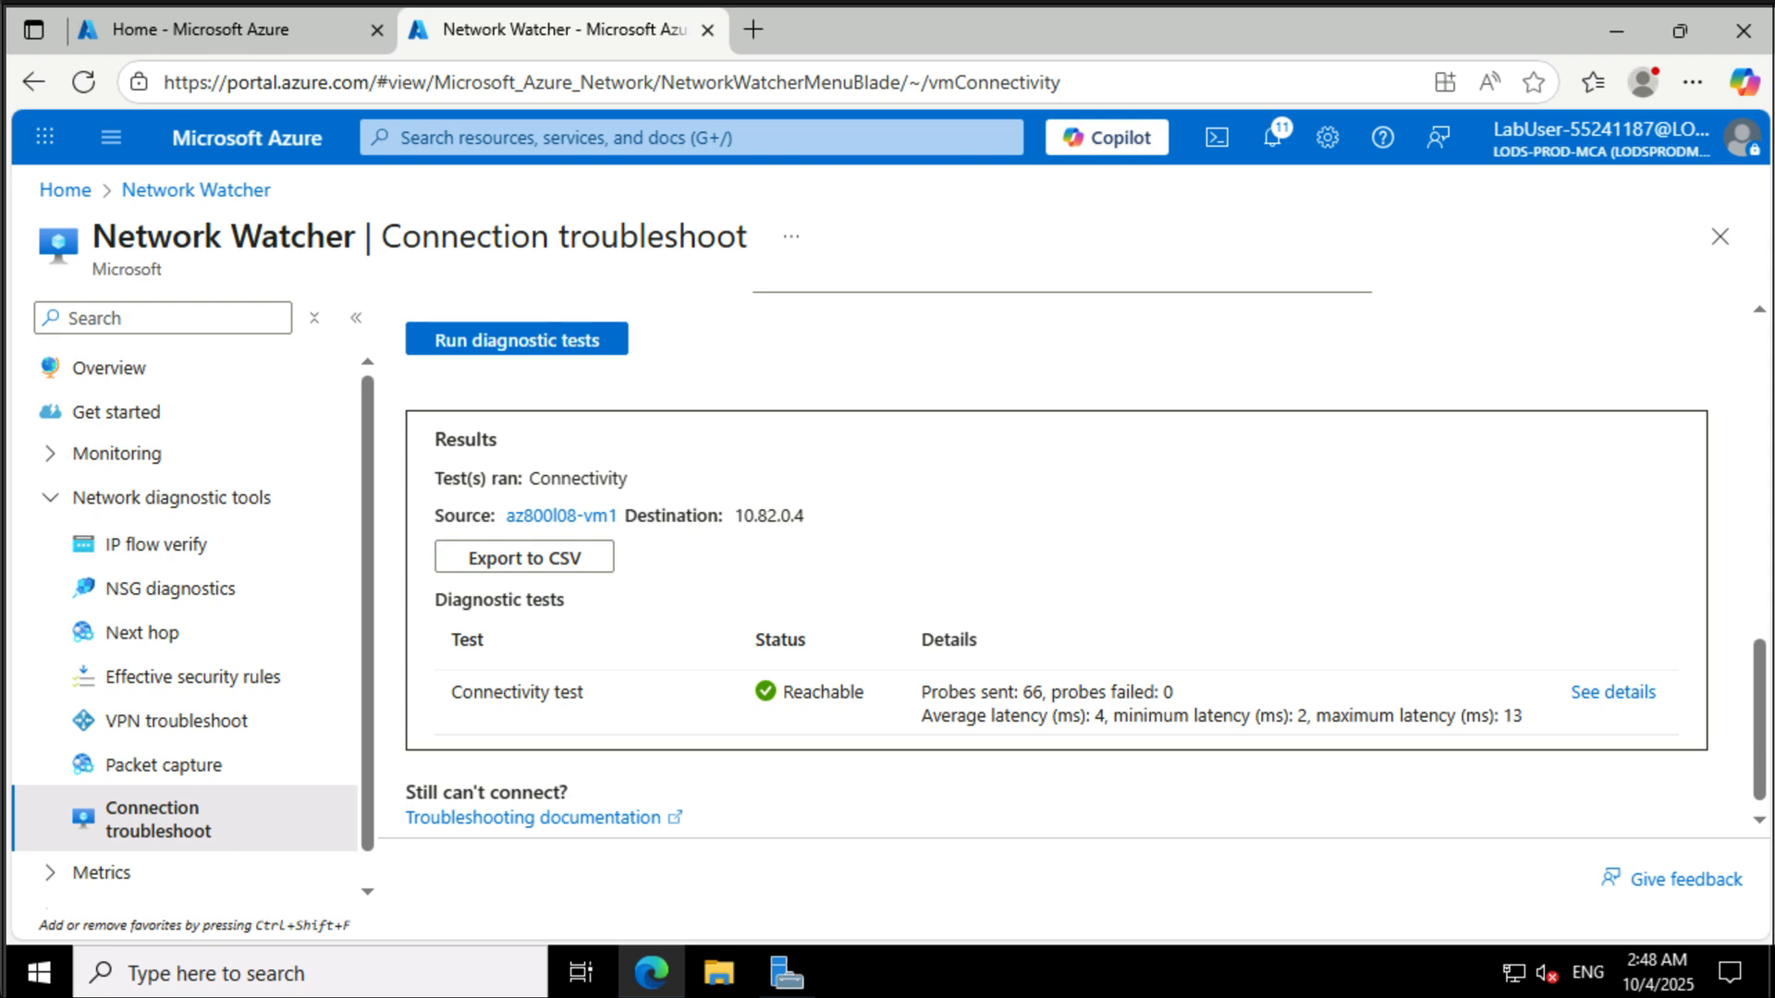
# - Search the portal for private DNS and open the Private DNS zones service
pyautogui.click(695, 135)
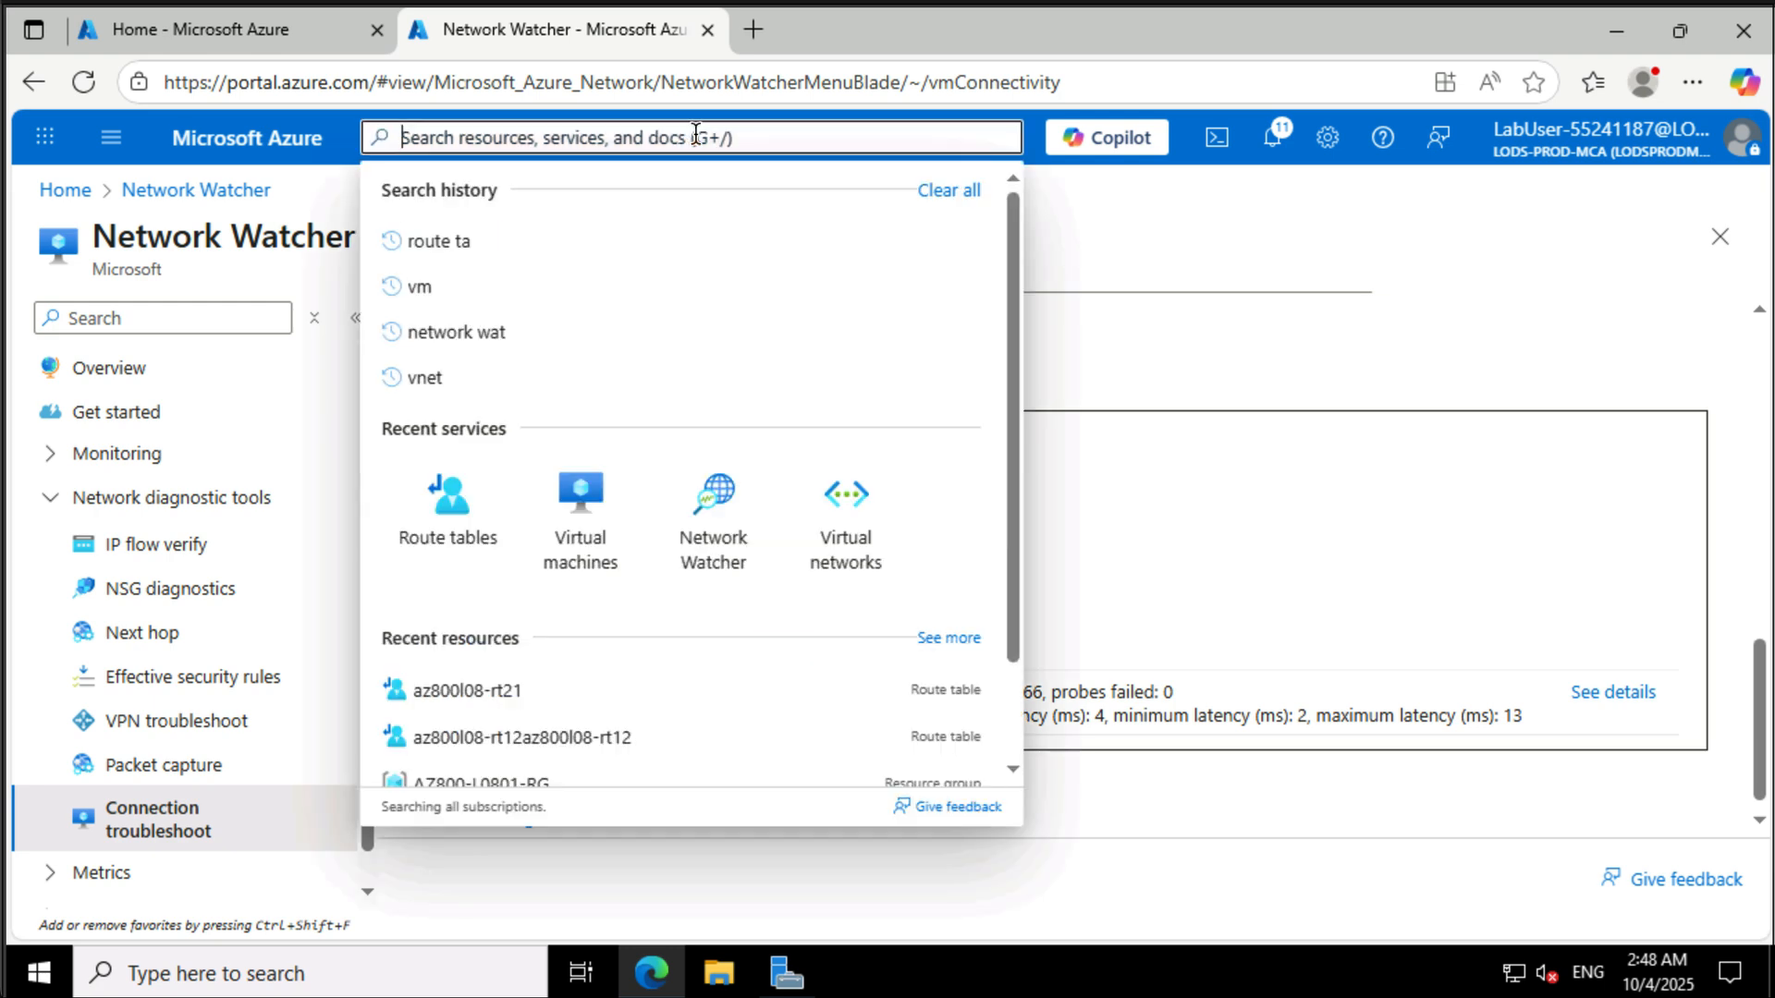
pyautogui.write('dns')
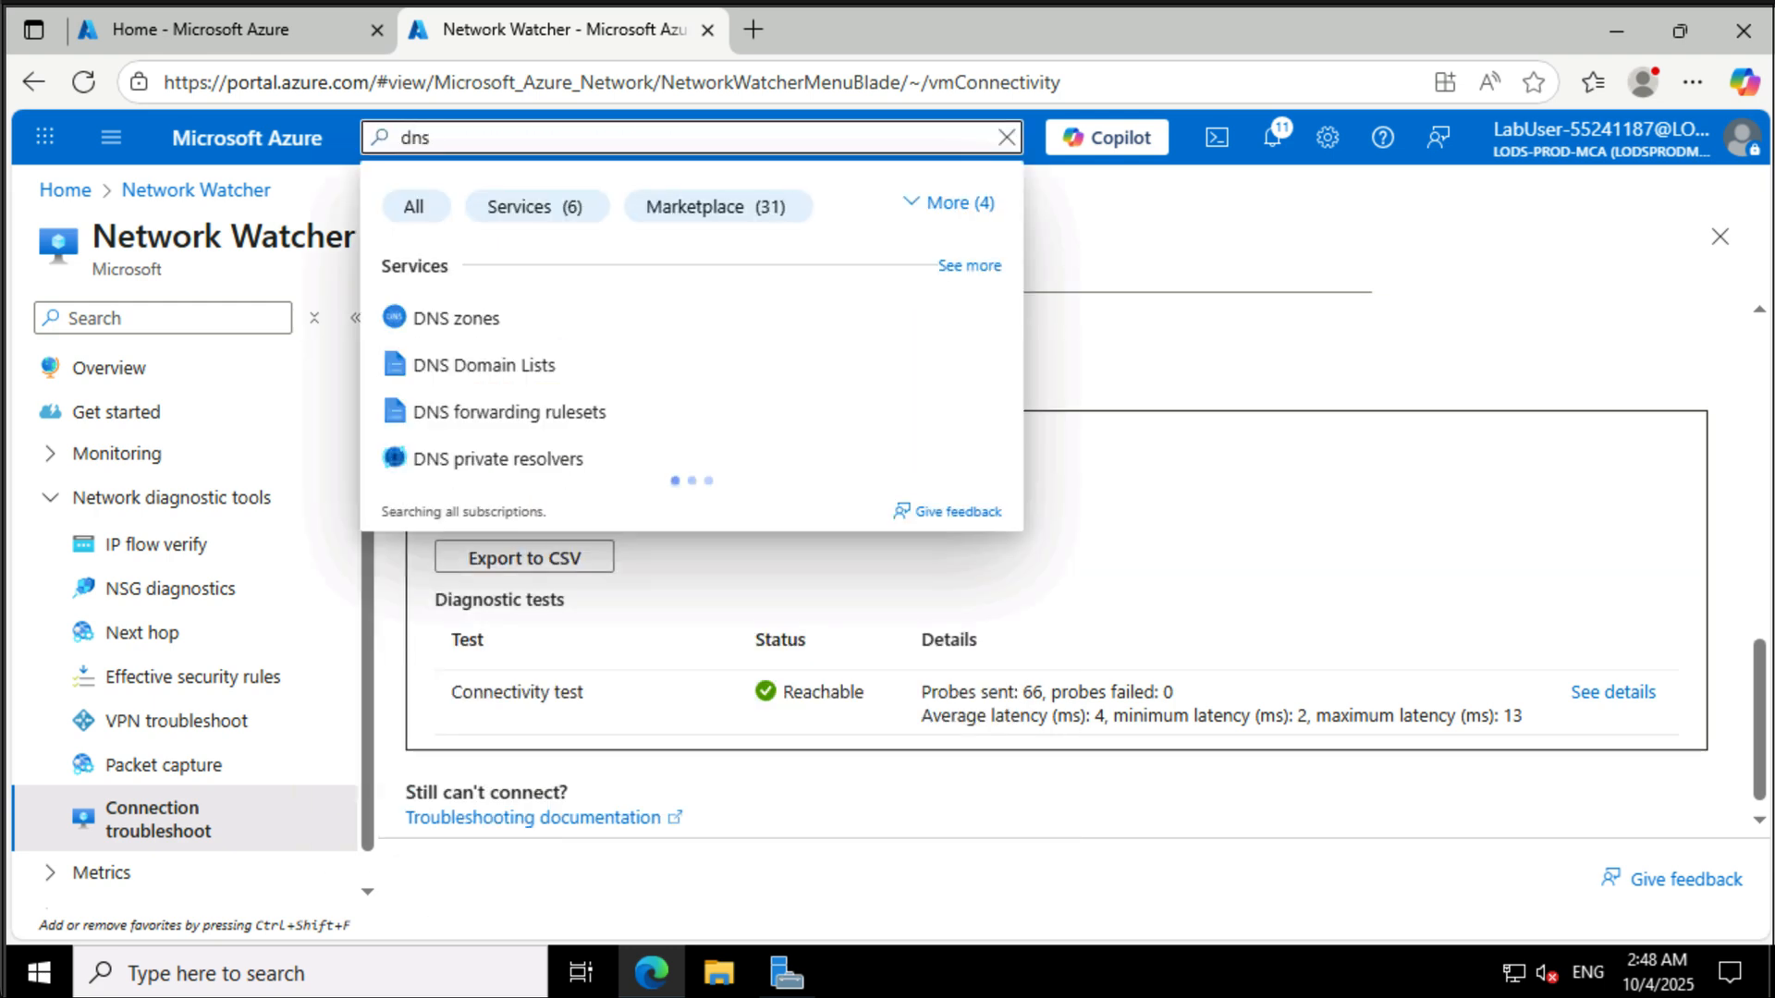
pyautogui.doubleClick(694, 143)
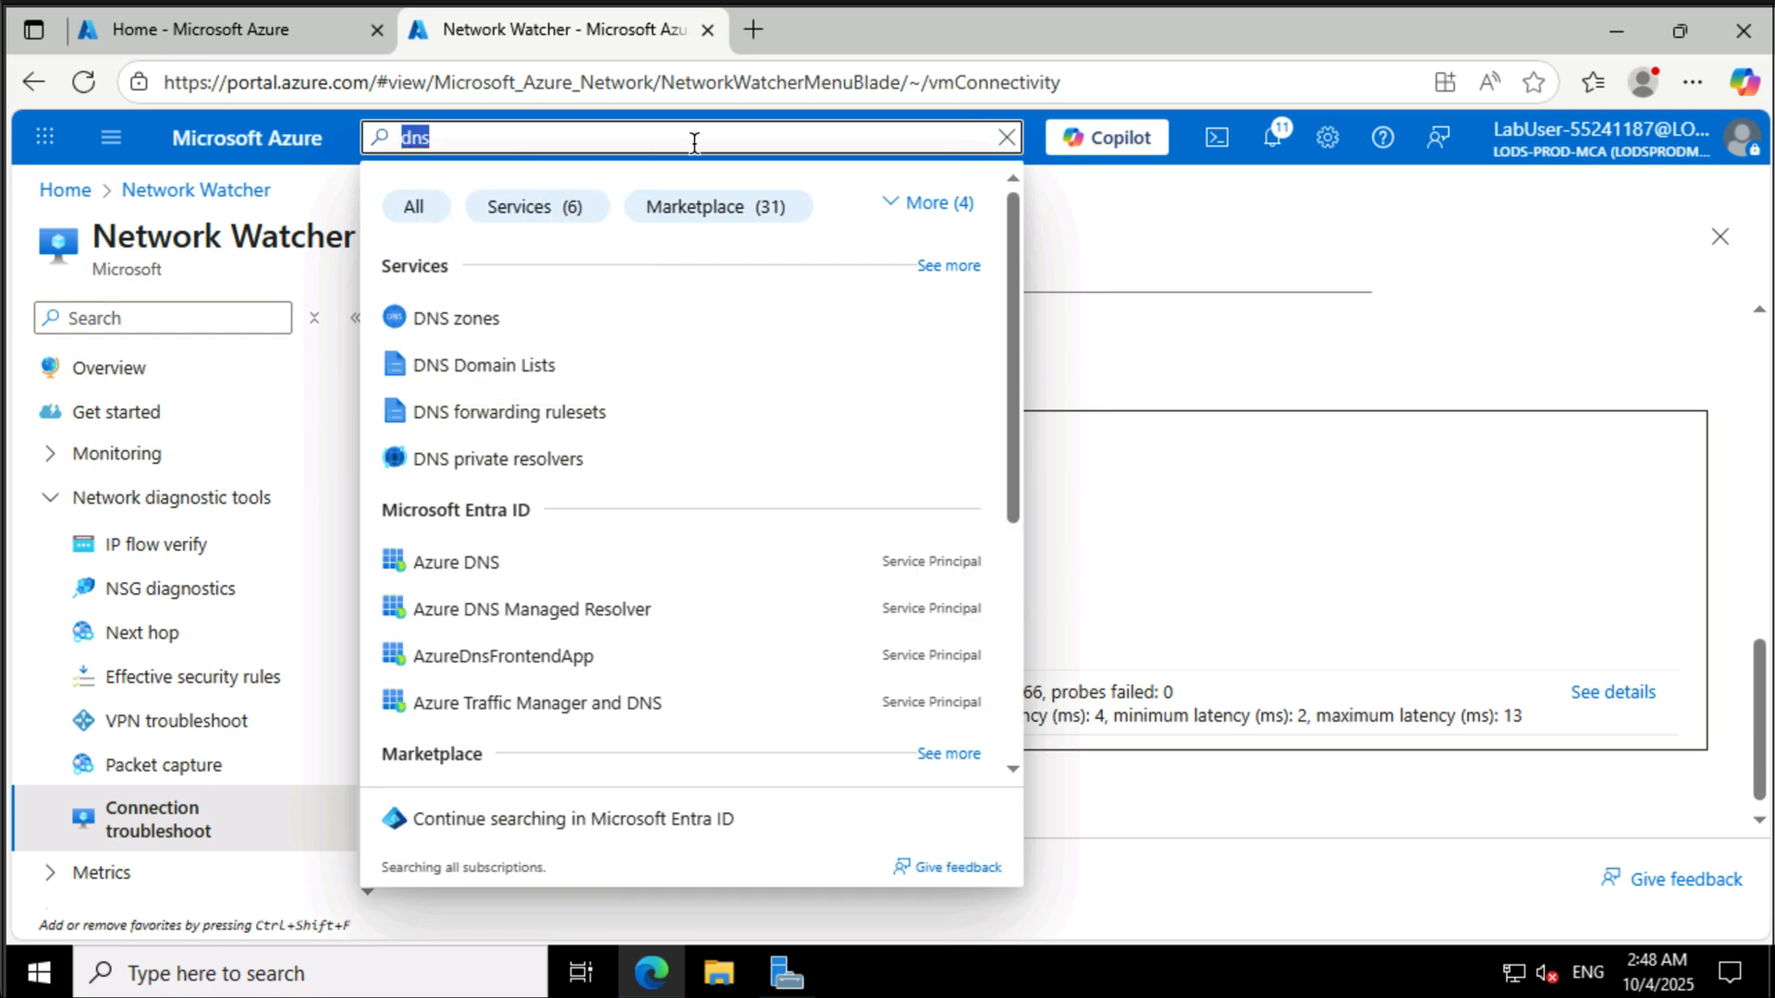
pyautogui.write('prica')
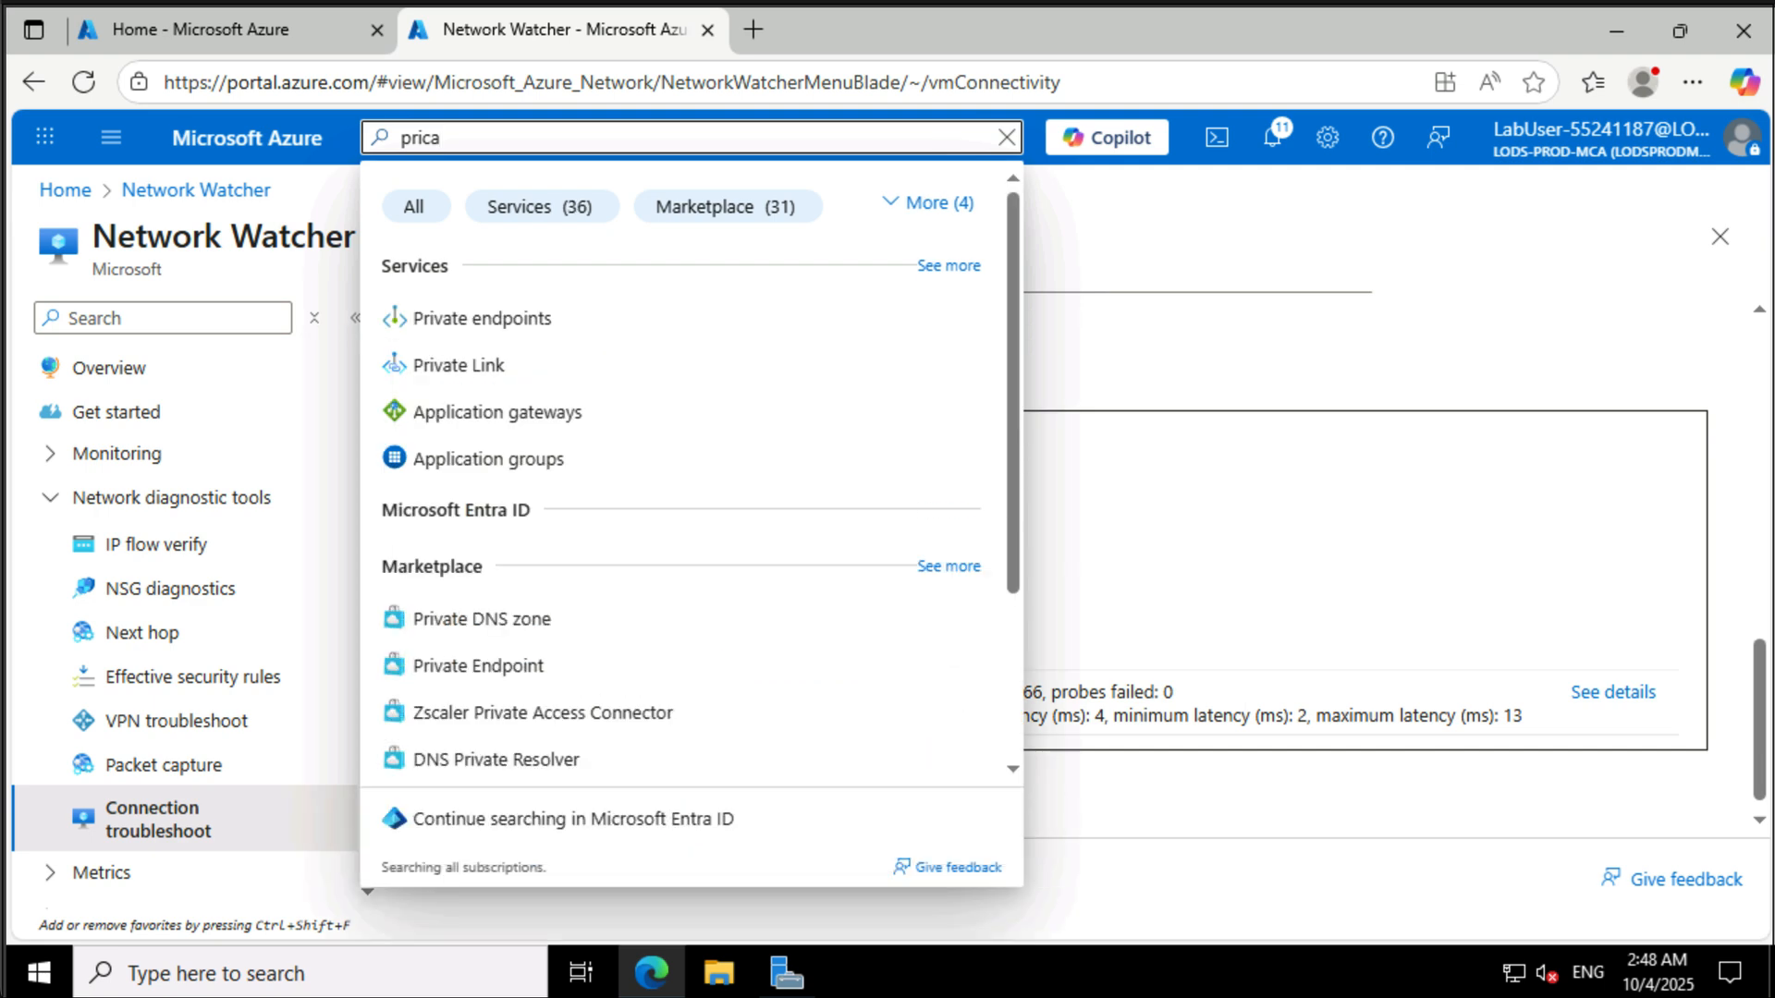
pyautogui.press('BackSpace')
pyautogui.write('va')
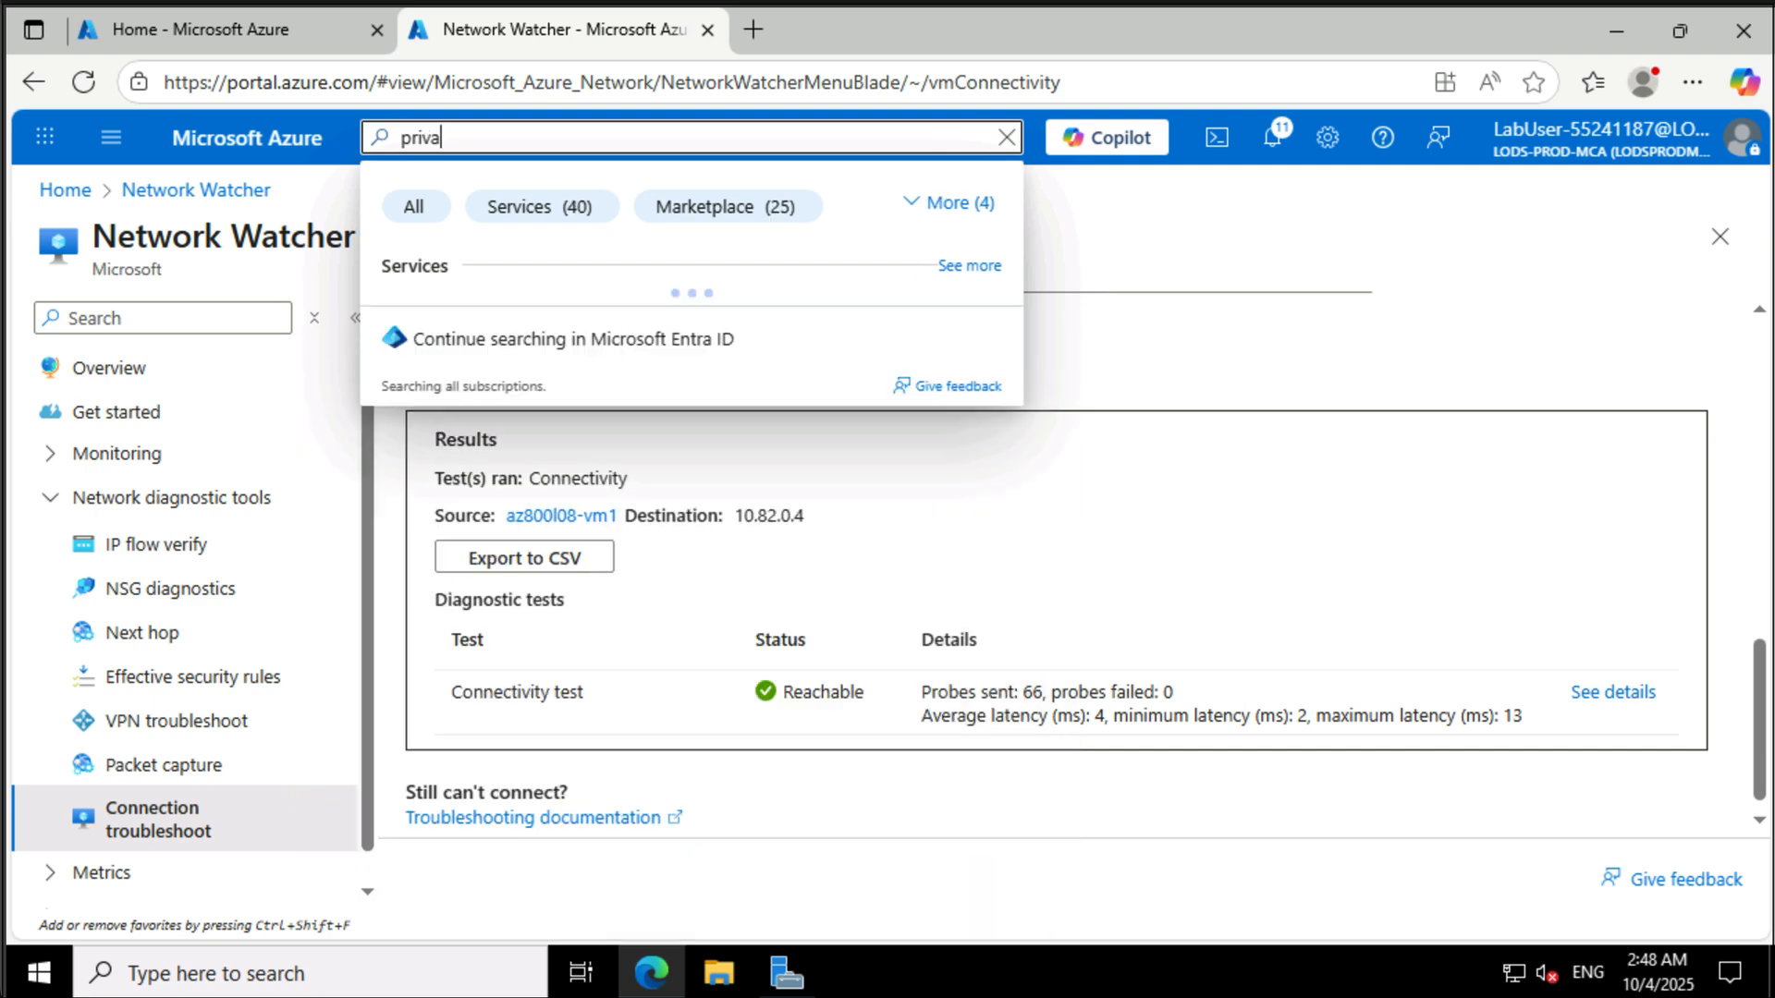
pyautogui.write('te dns')
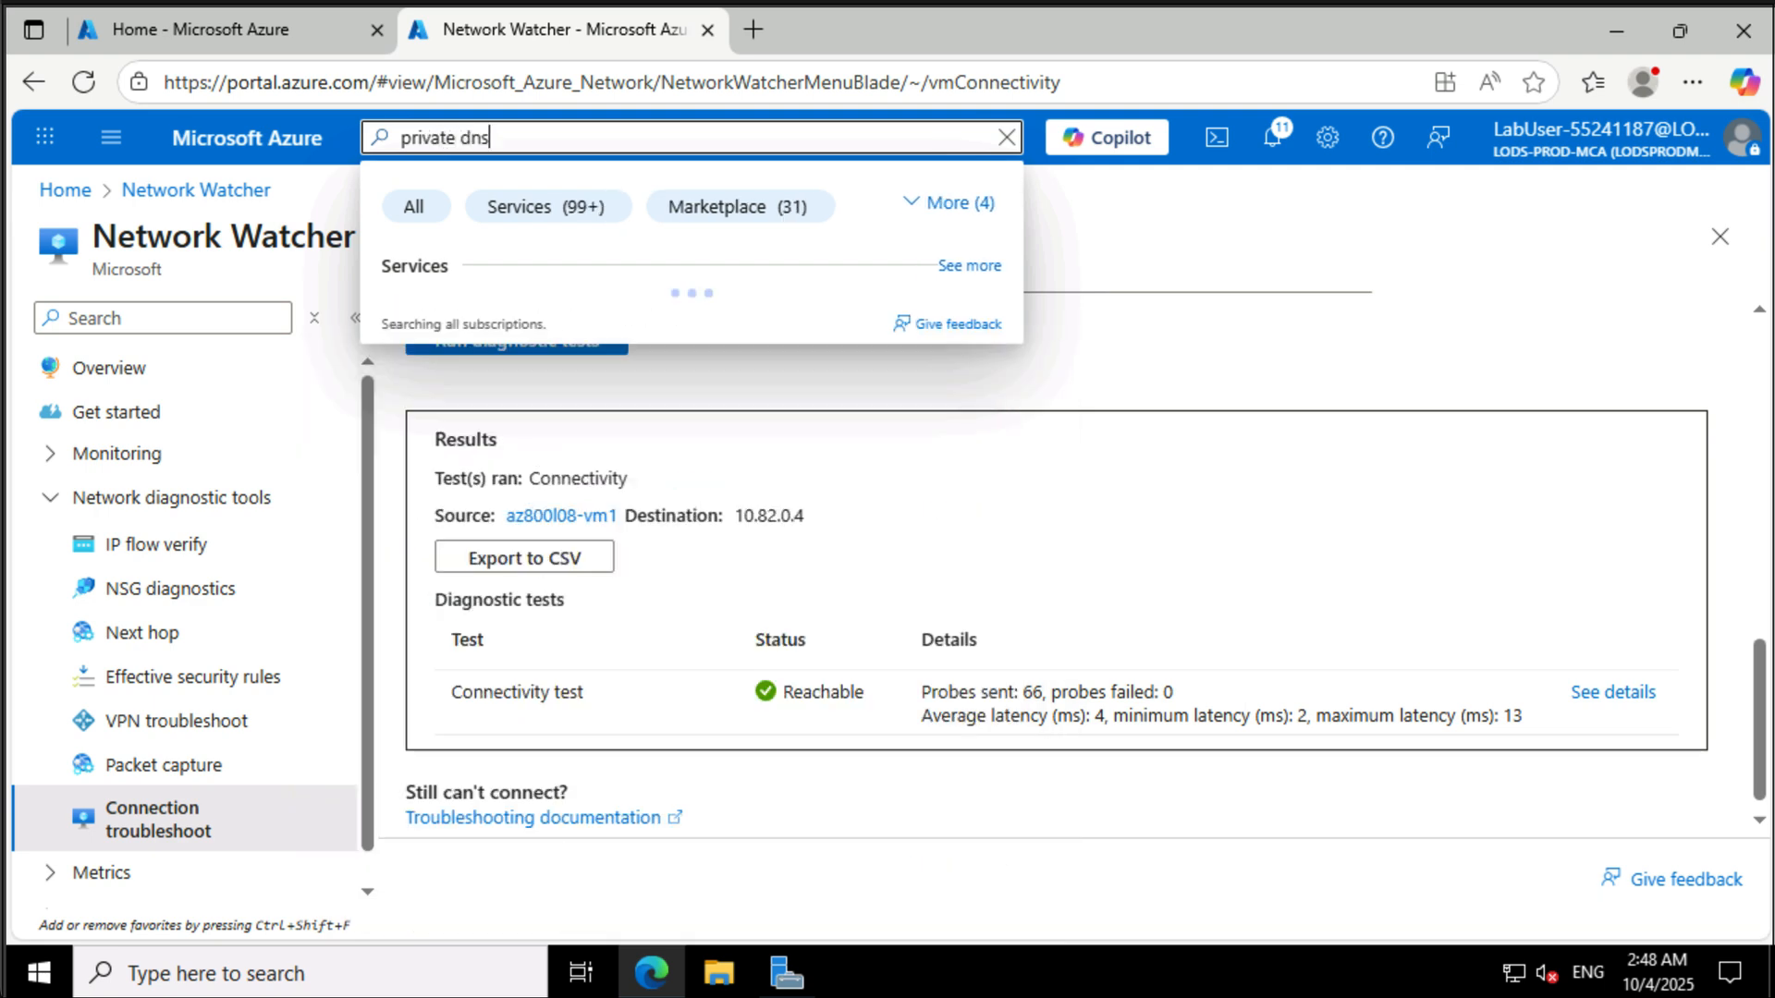
pyautogui.click(545, 324)
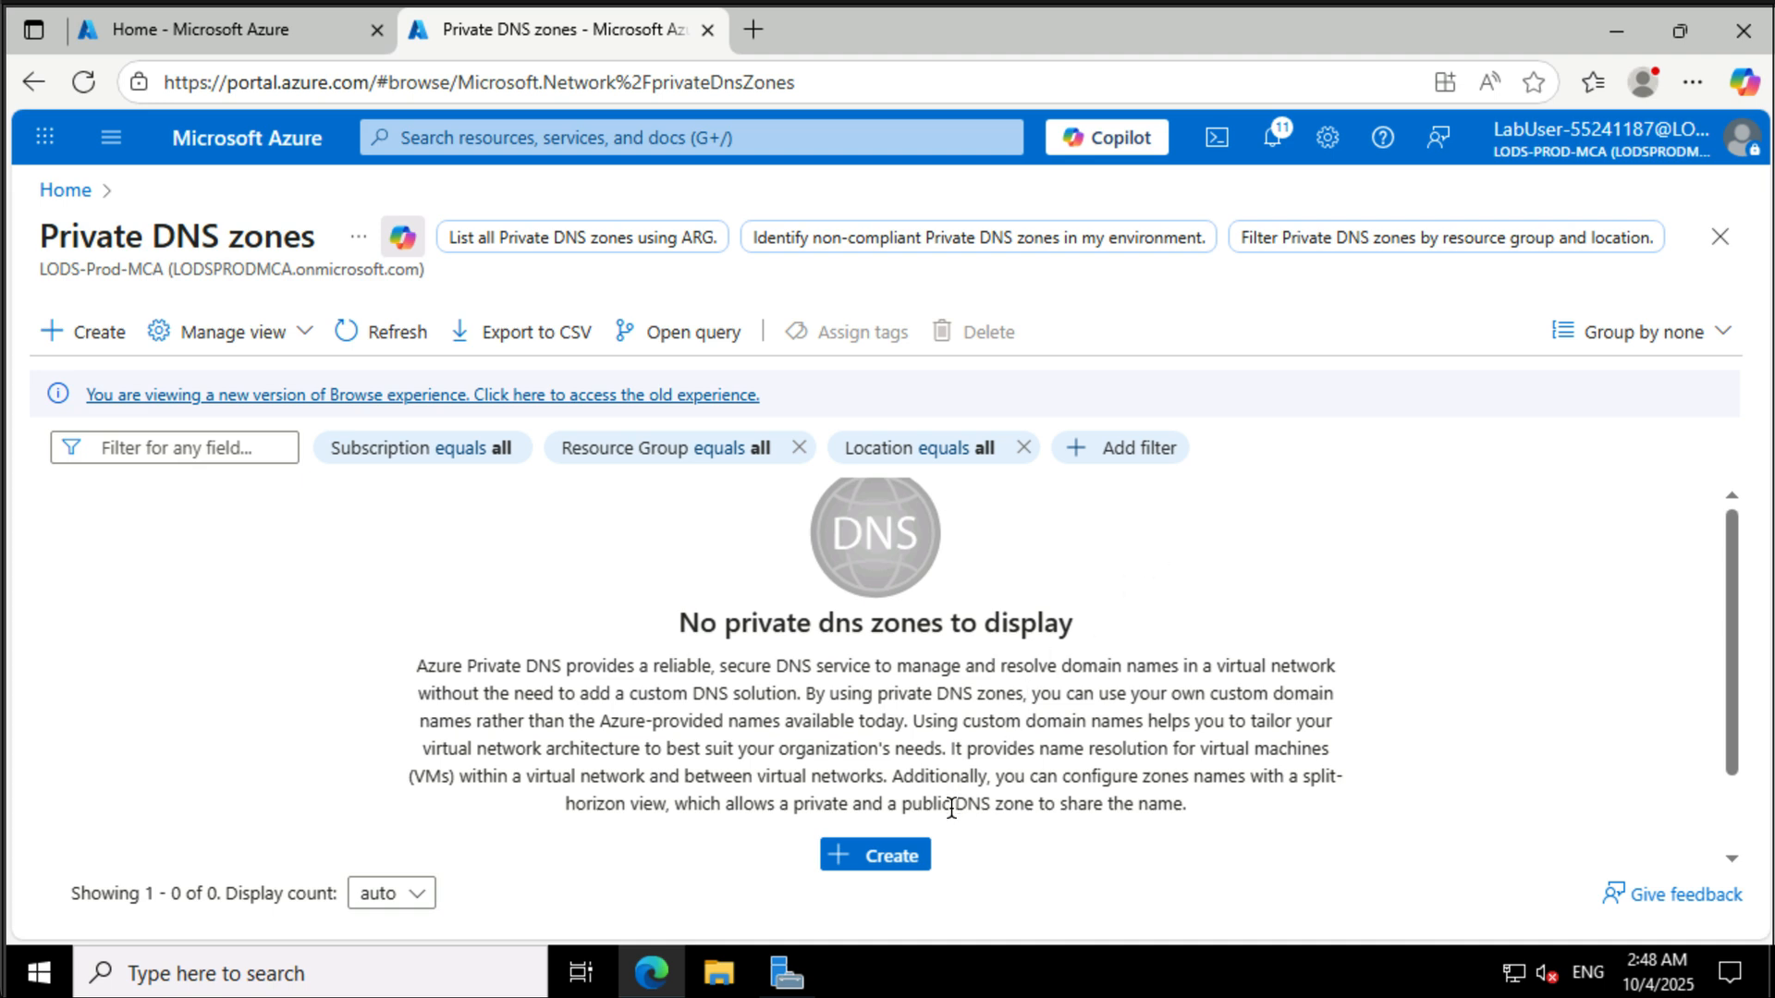
# - Create a private DNS zone named contoso.org in resource group AZ800-L0801-RG
pyautogui.click(915, 860)
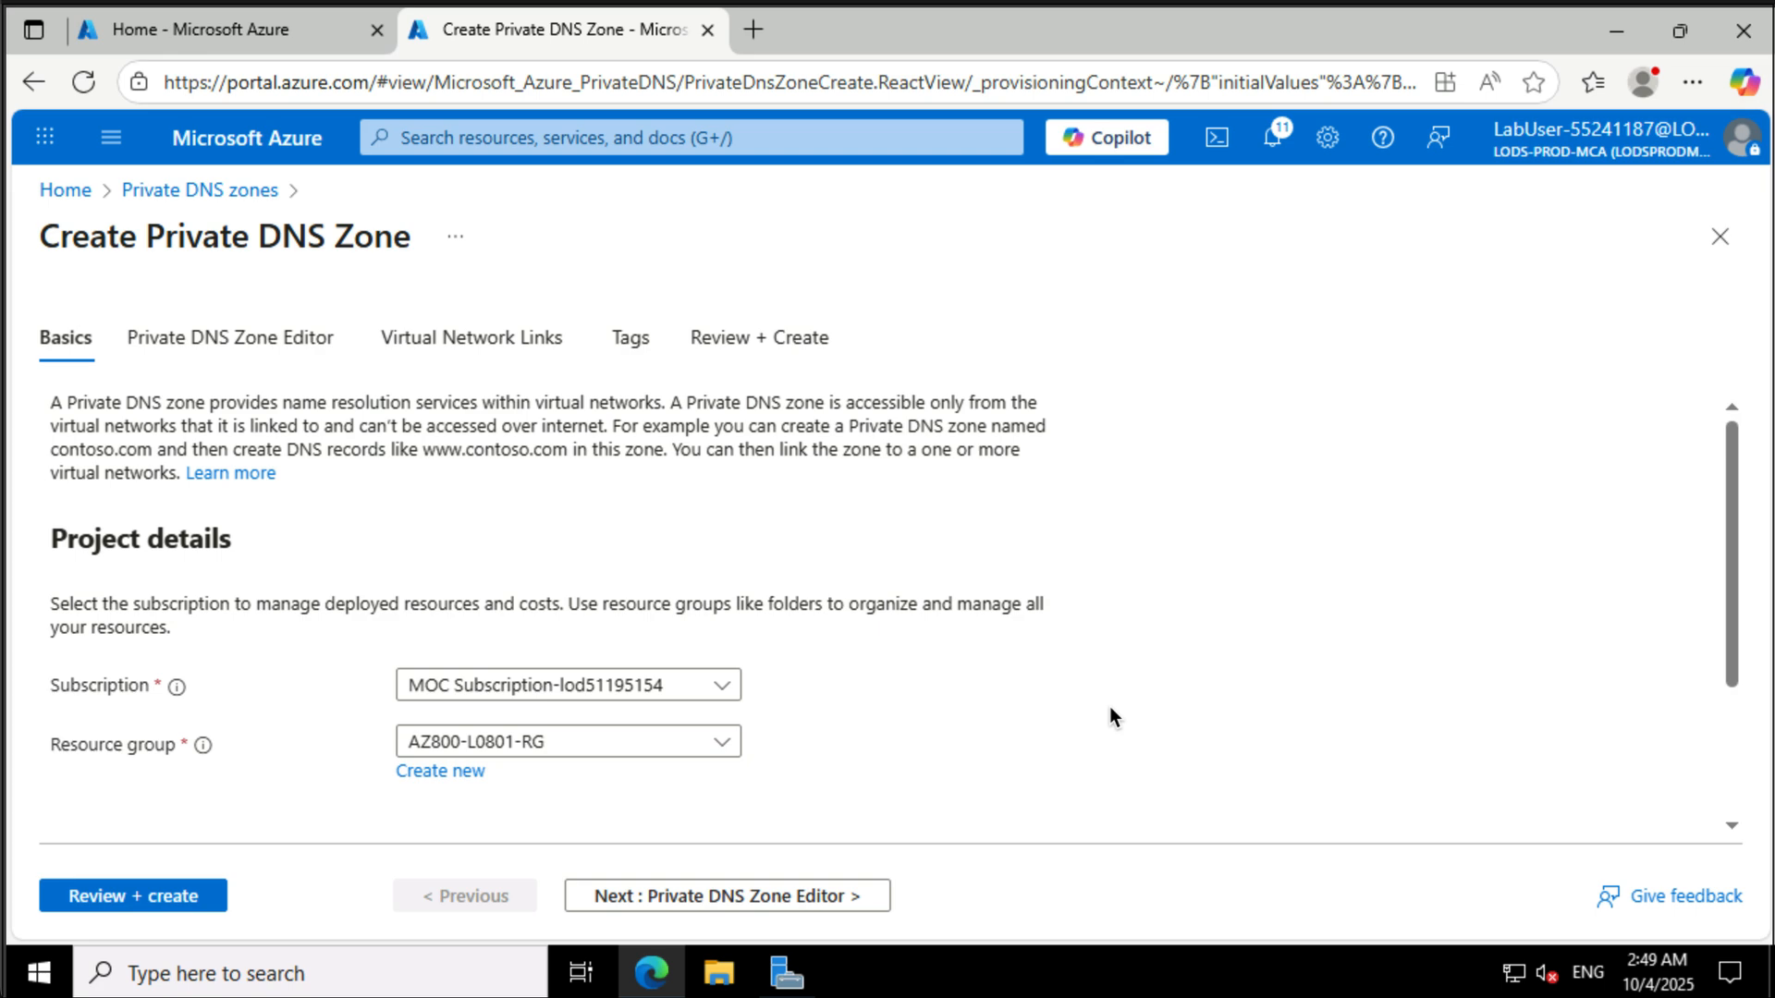
pyautogui.scroll(-2, 1109, 716)
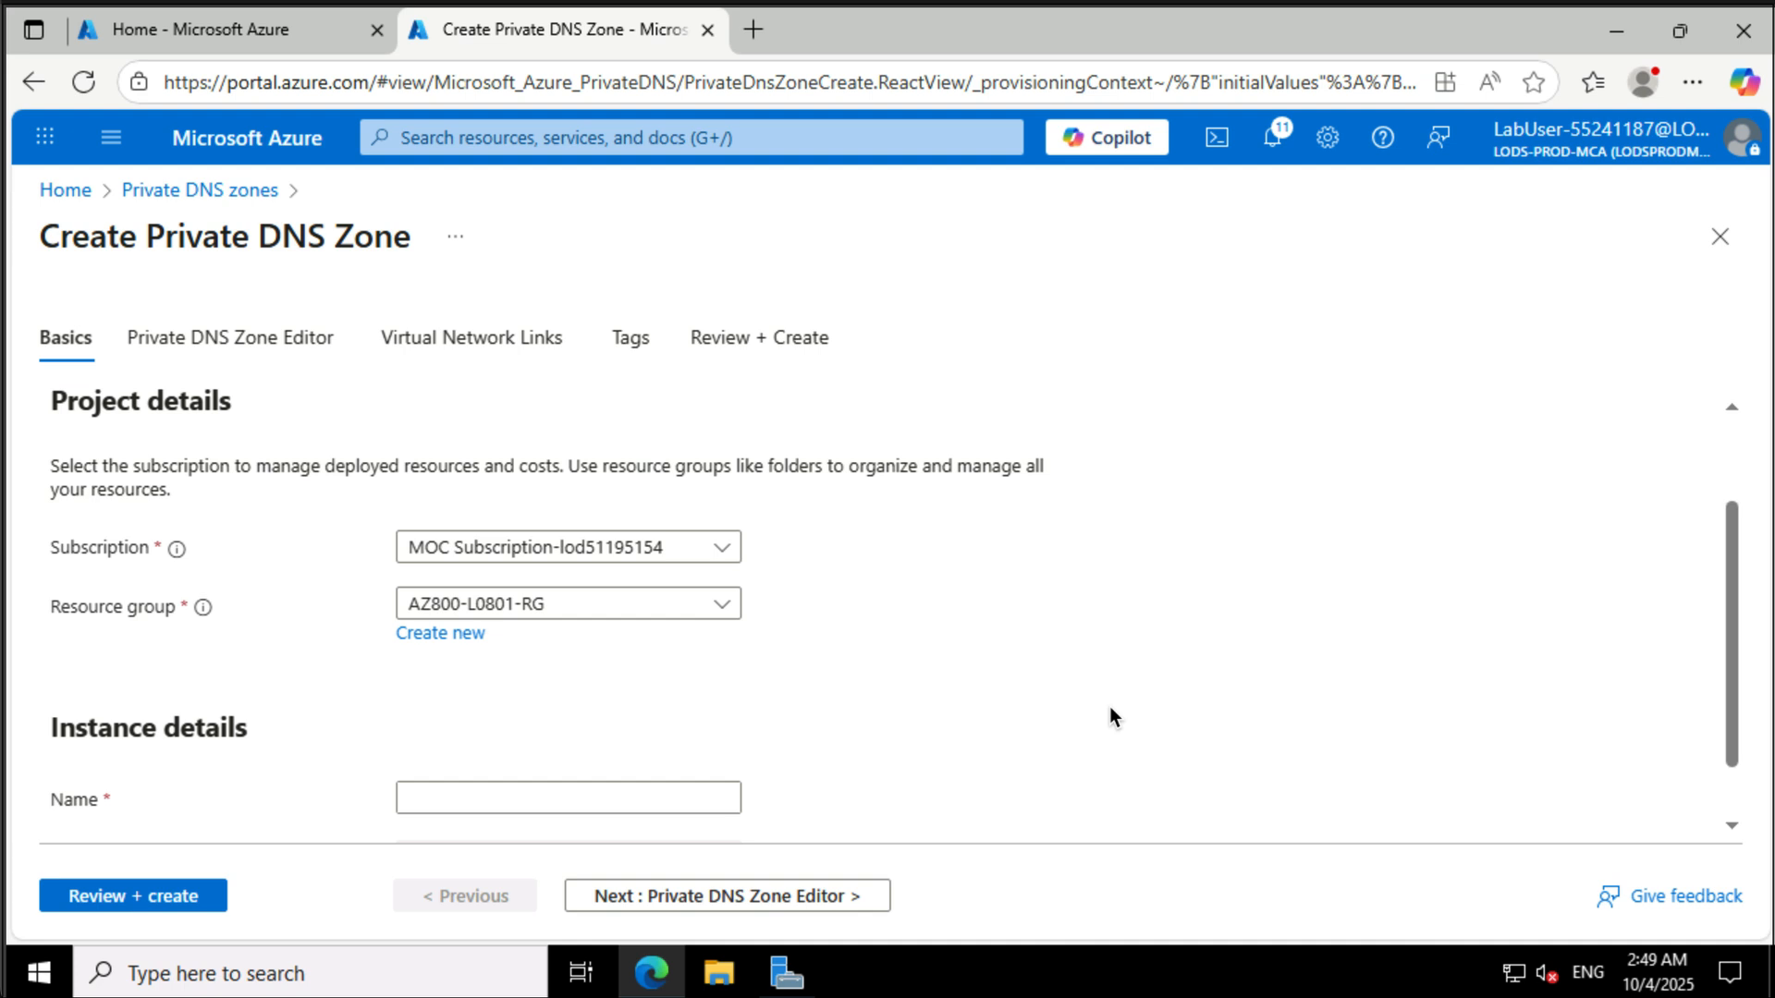
pyautogui.scroll(-1, 1109, 716)
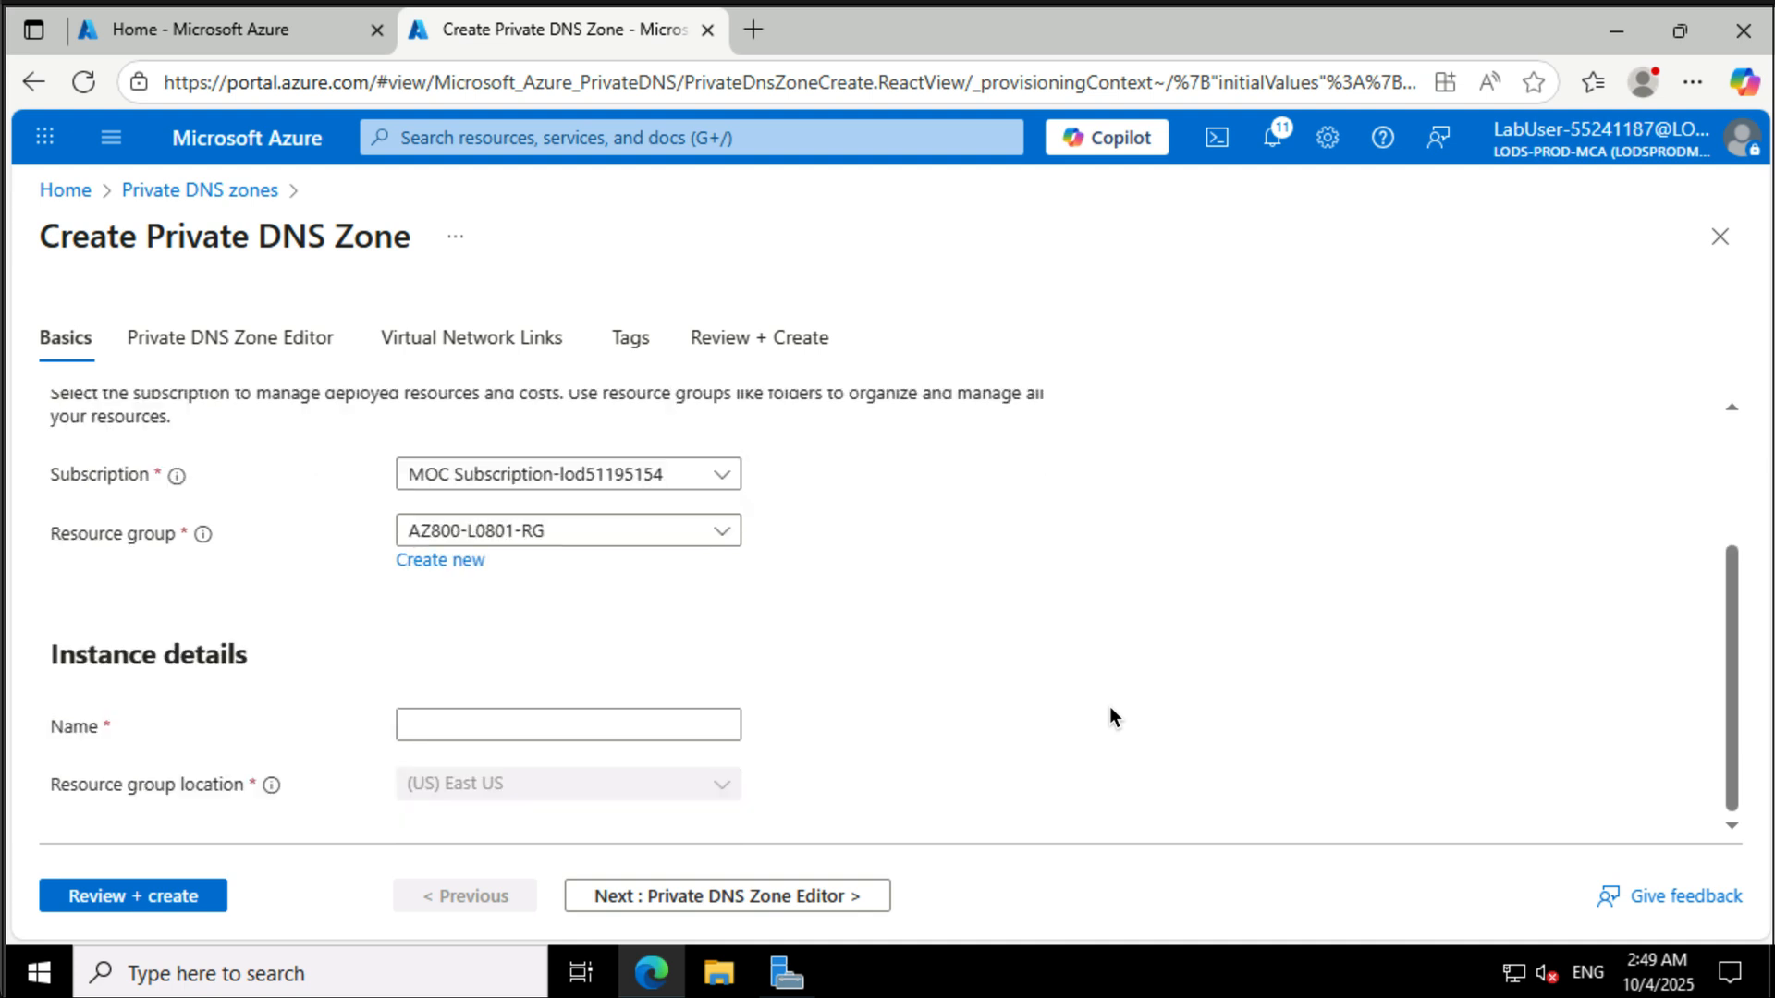
pyautogui.click(608, 729)
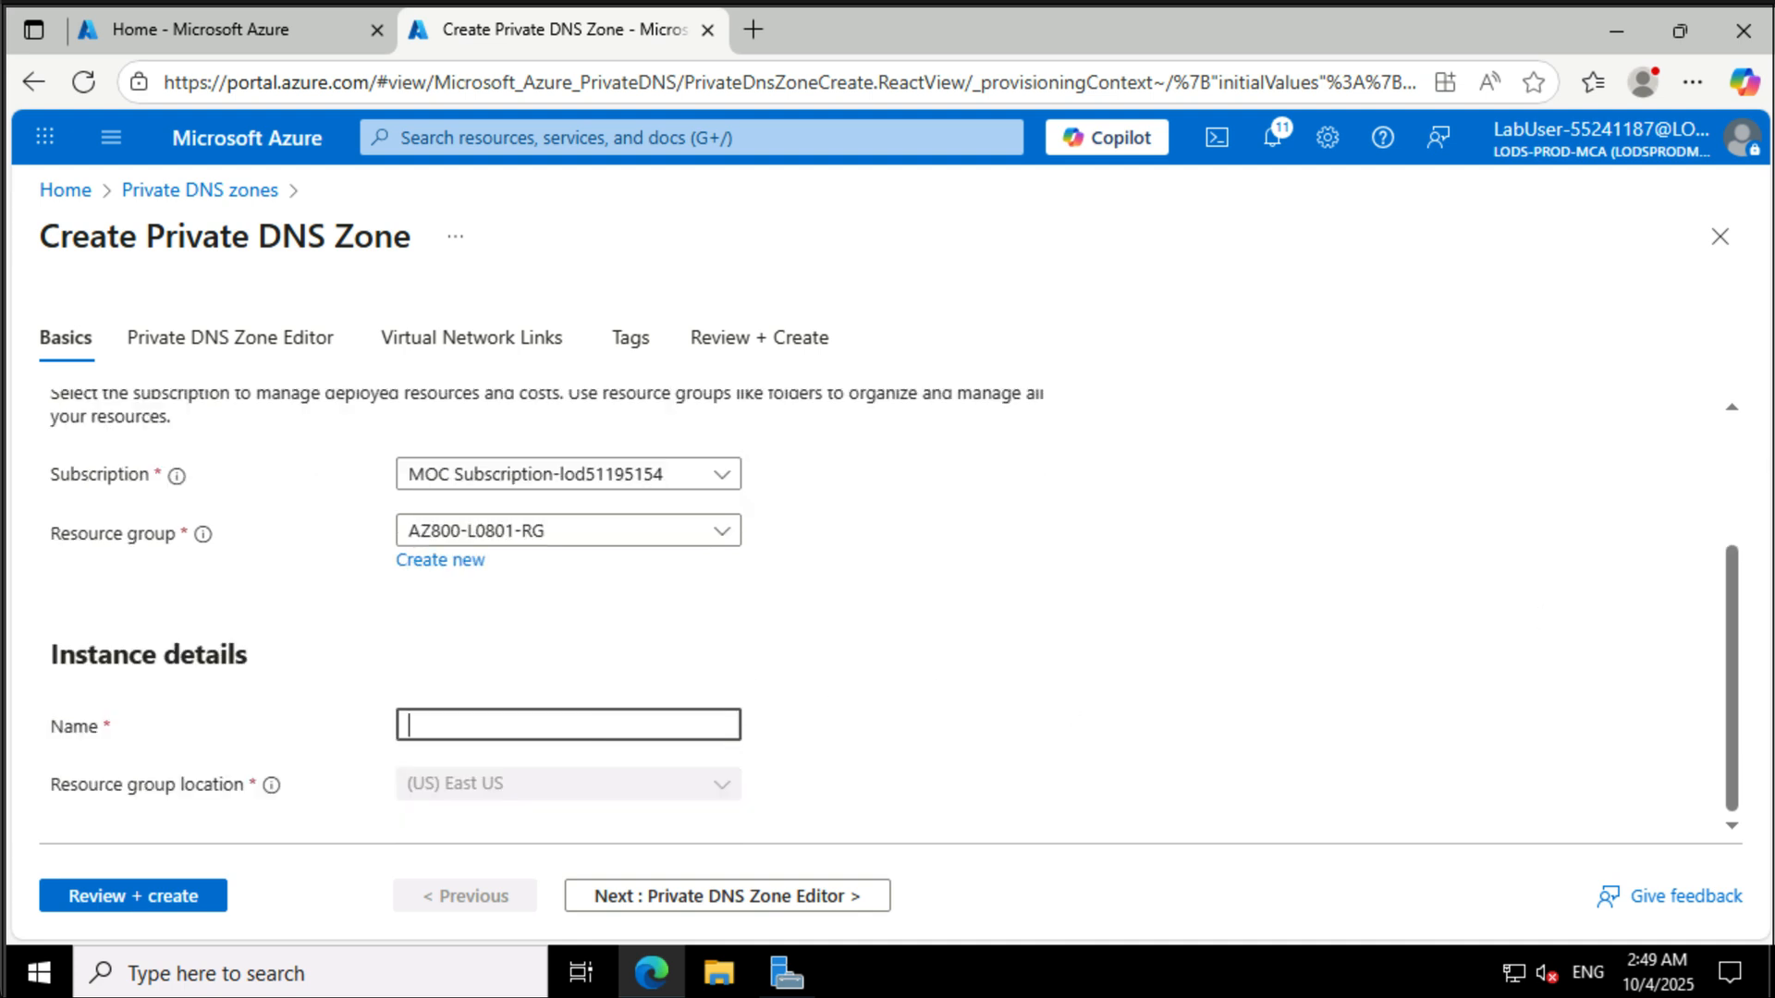
pyautogui.write('contoso.org')
pyautogui.click(163, 887)
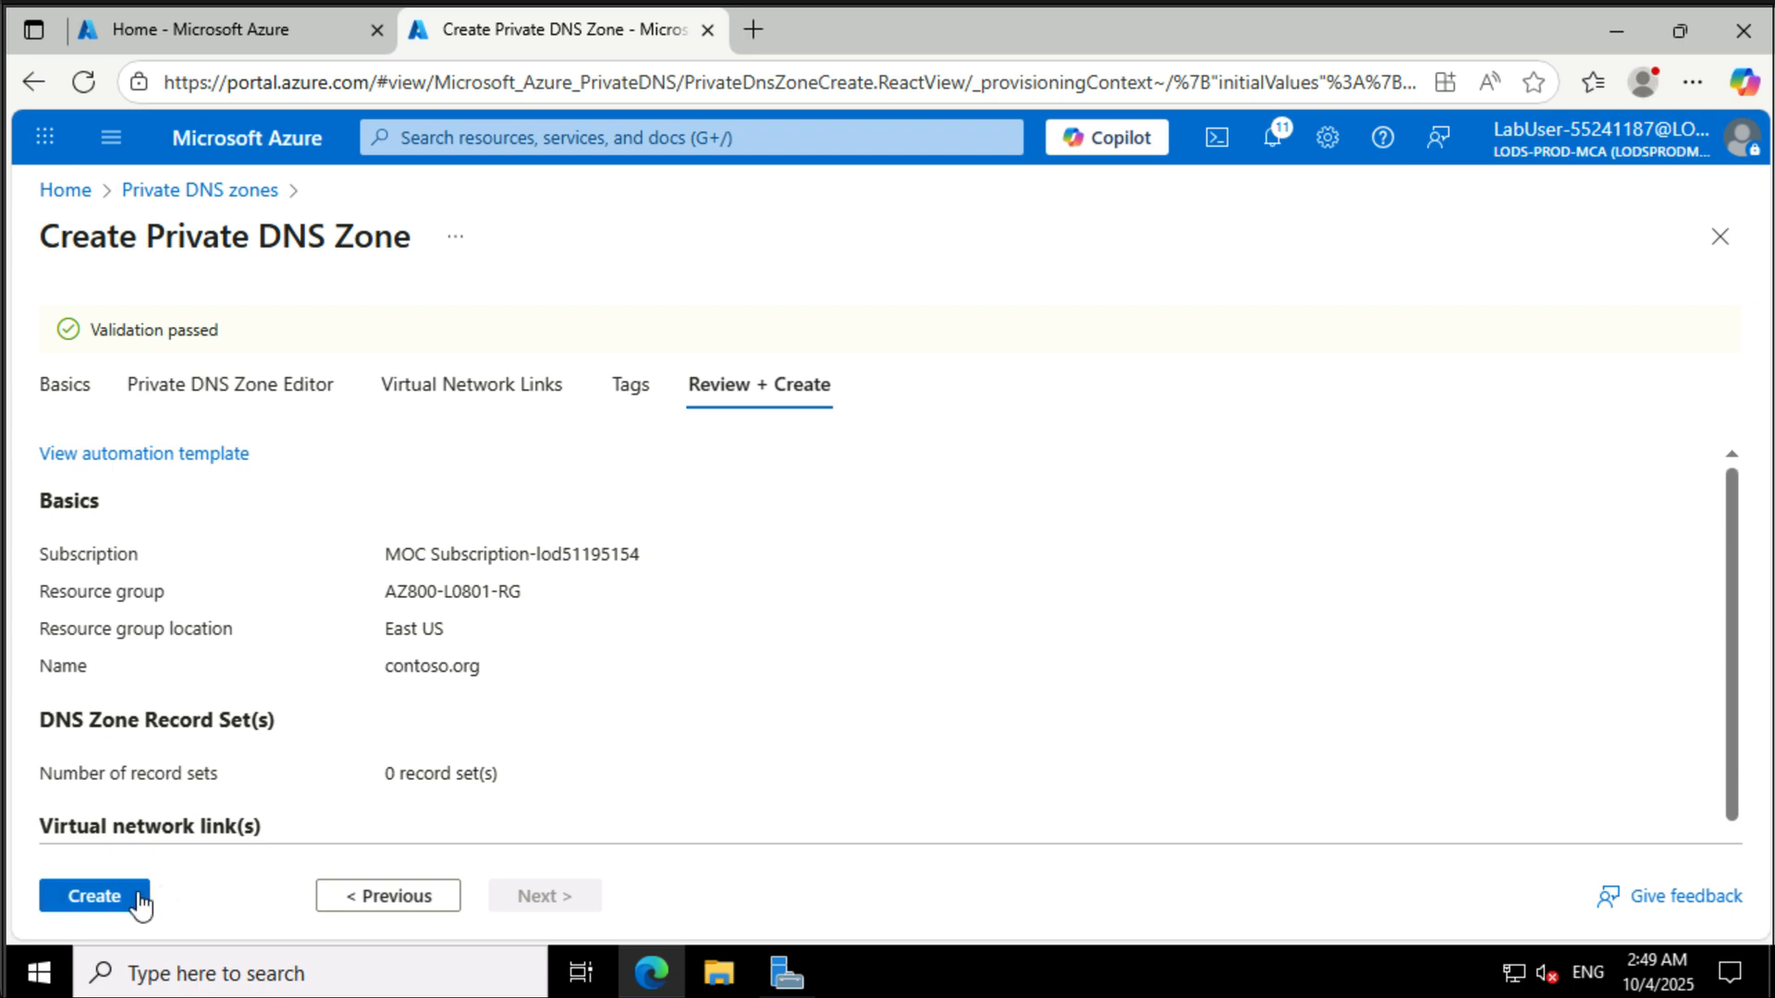
pyautogui.click(139, 895)
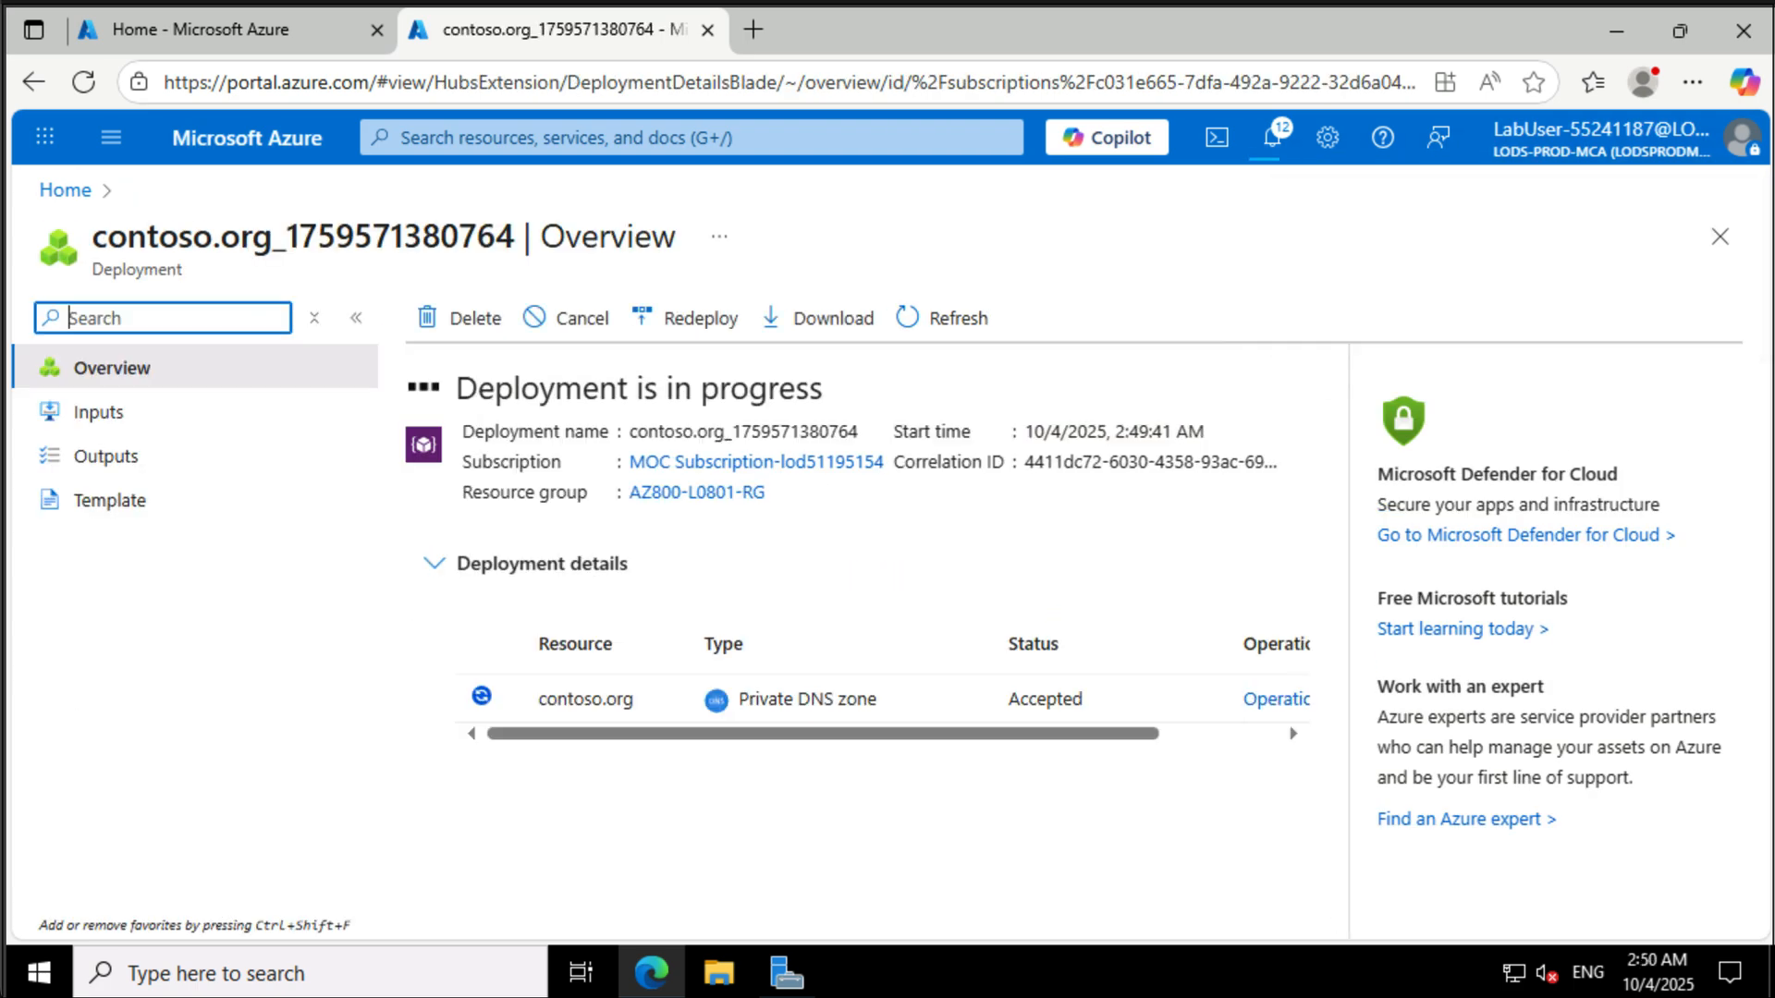
# - Link the contoso.org zone to az800l08-vnet0 as az800l08-vnet0-link with auto registration enabled
pyautogui.click(546, 684)
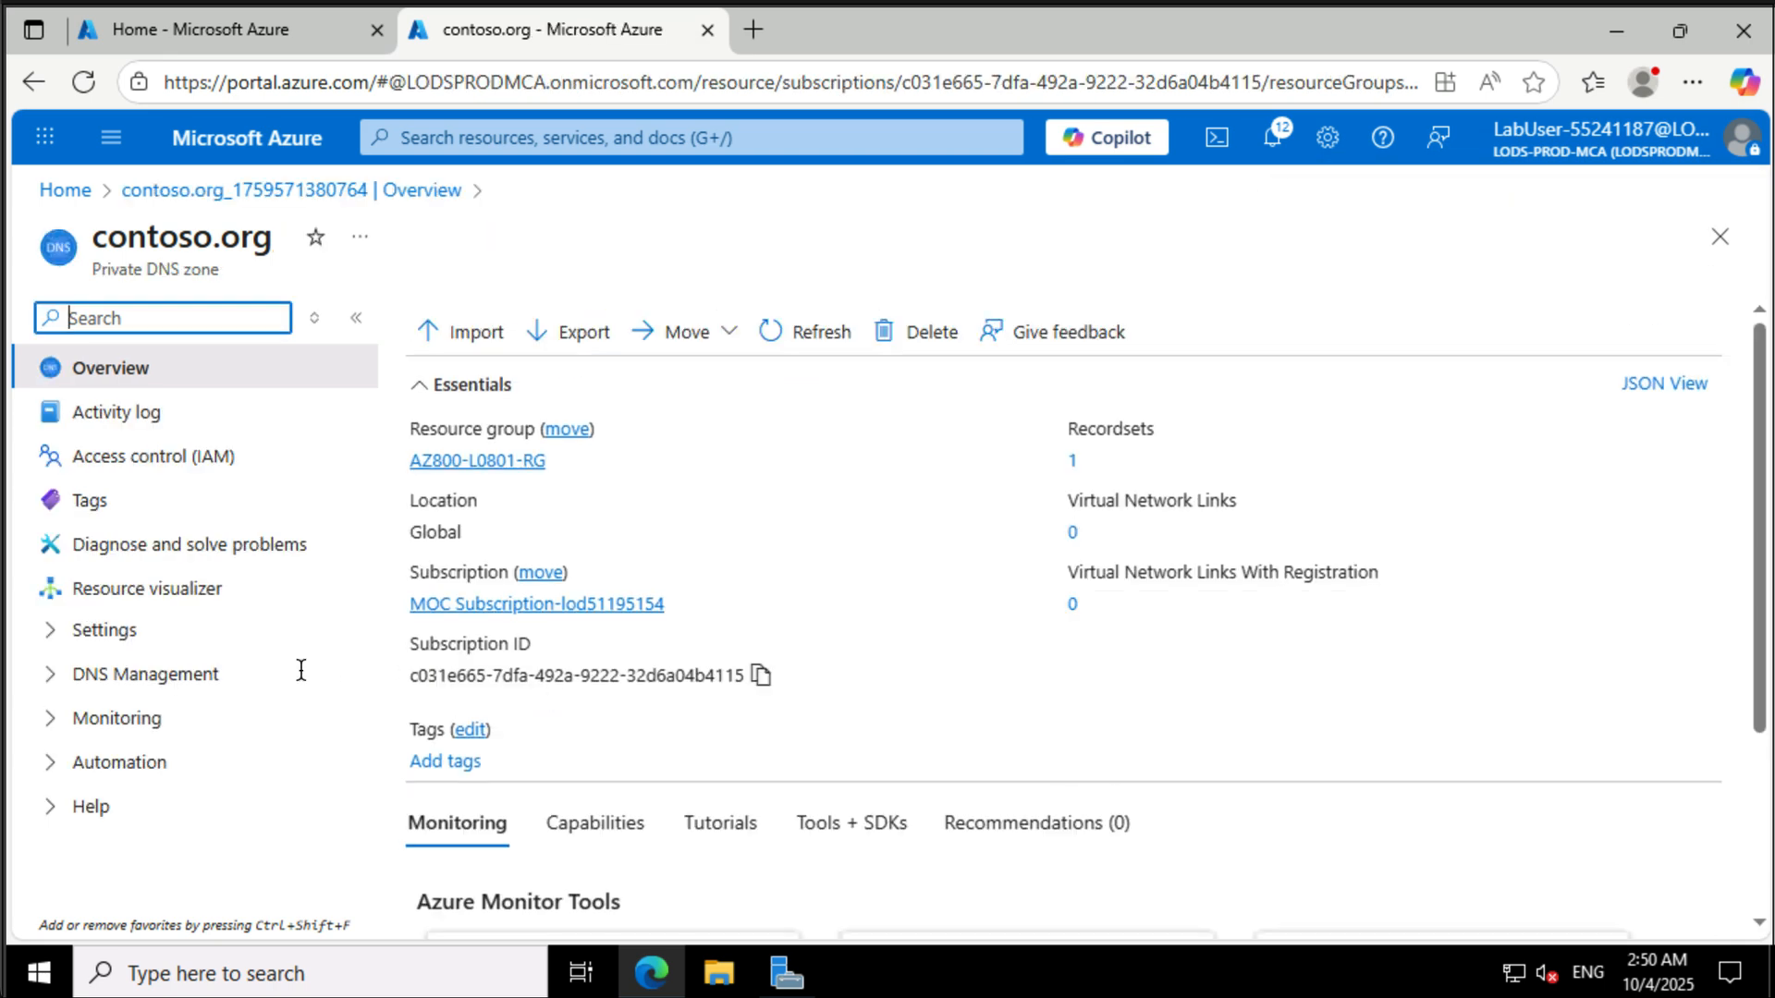
pyautogui.click(79, 636)
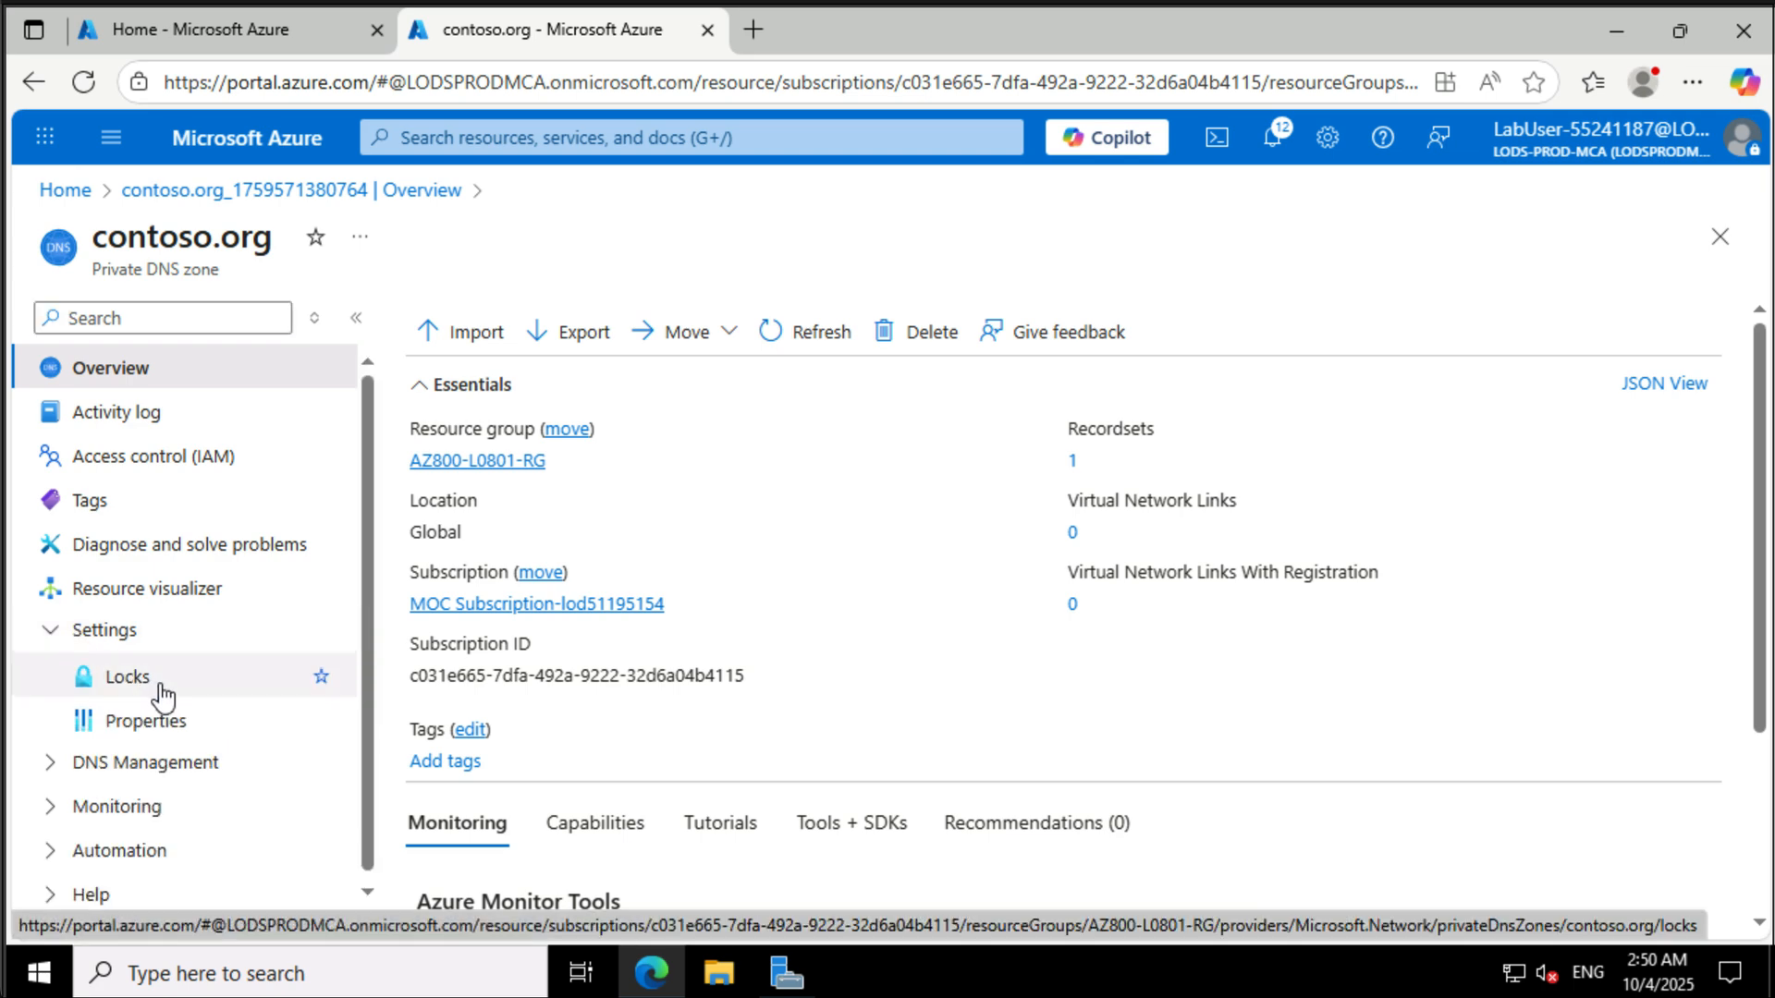
pyautogui.click(197, 771)
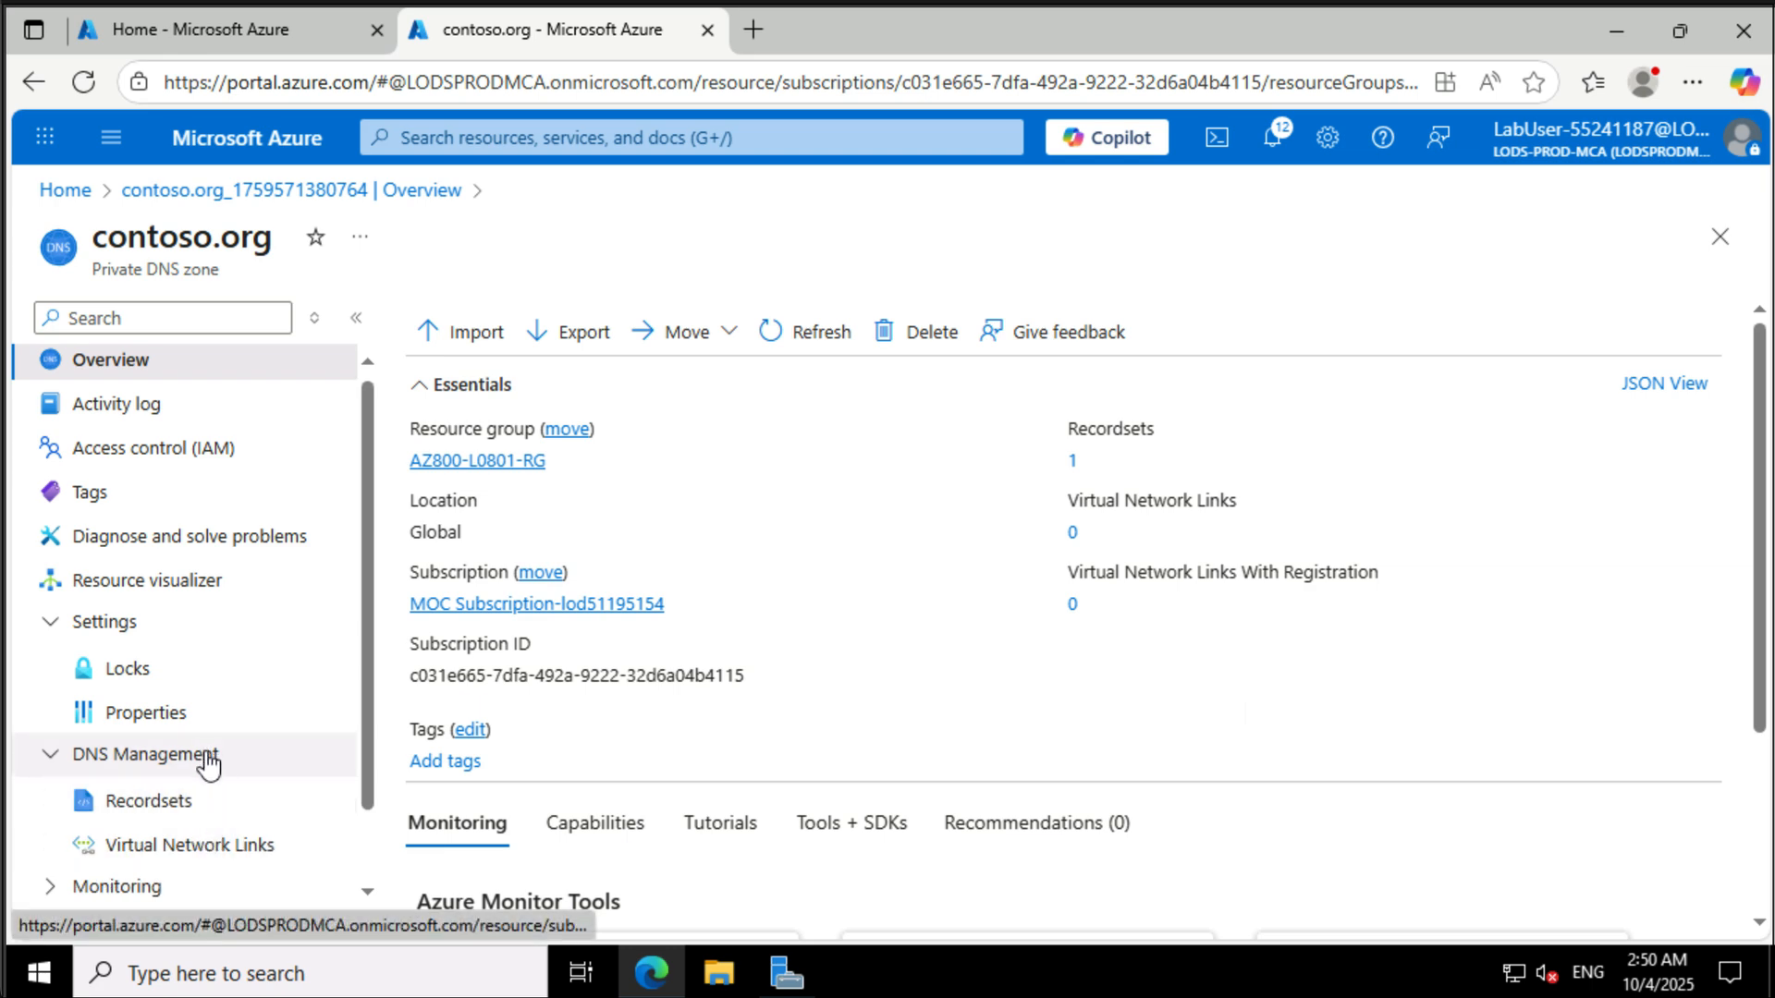
pyautogui.click(192, 847)
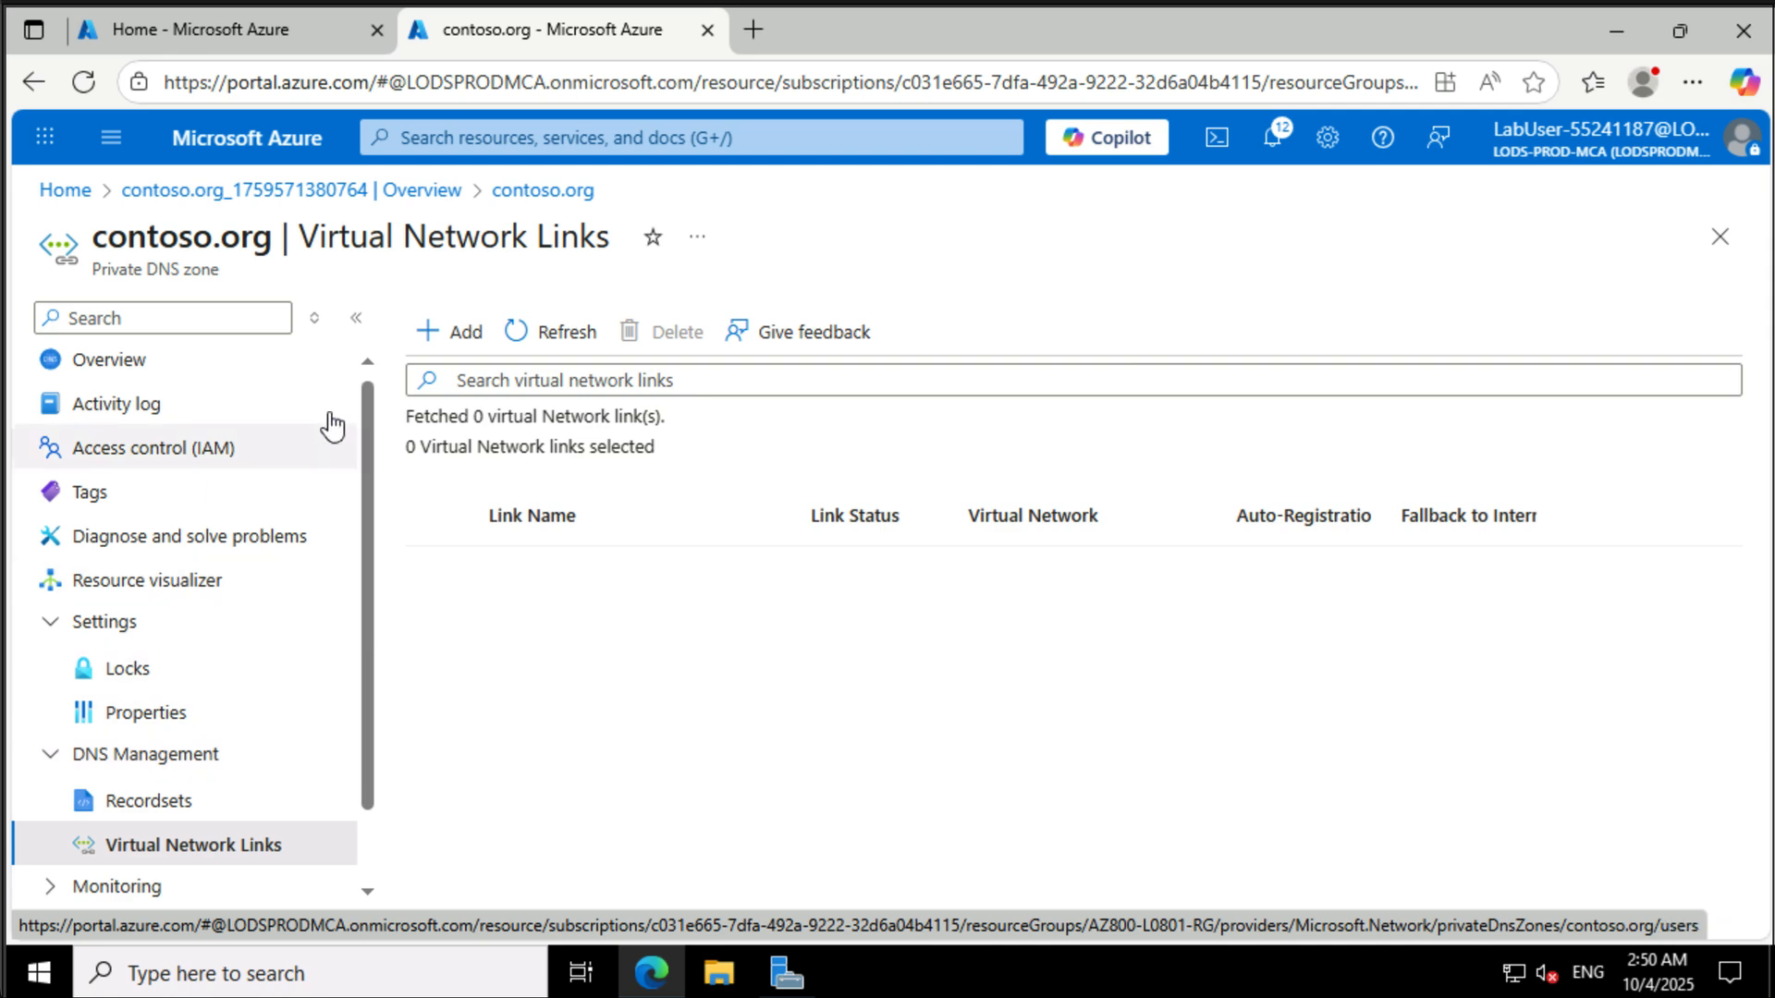
pyautogui.click(456, 340)
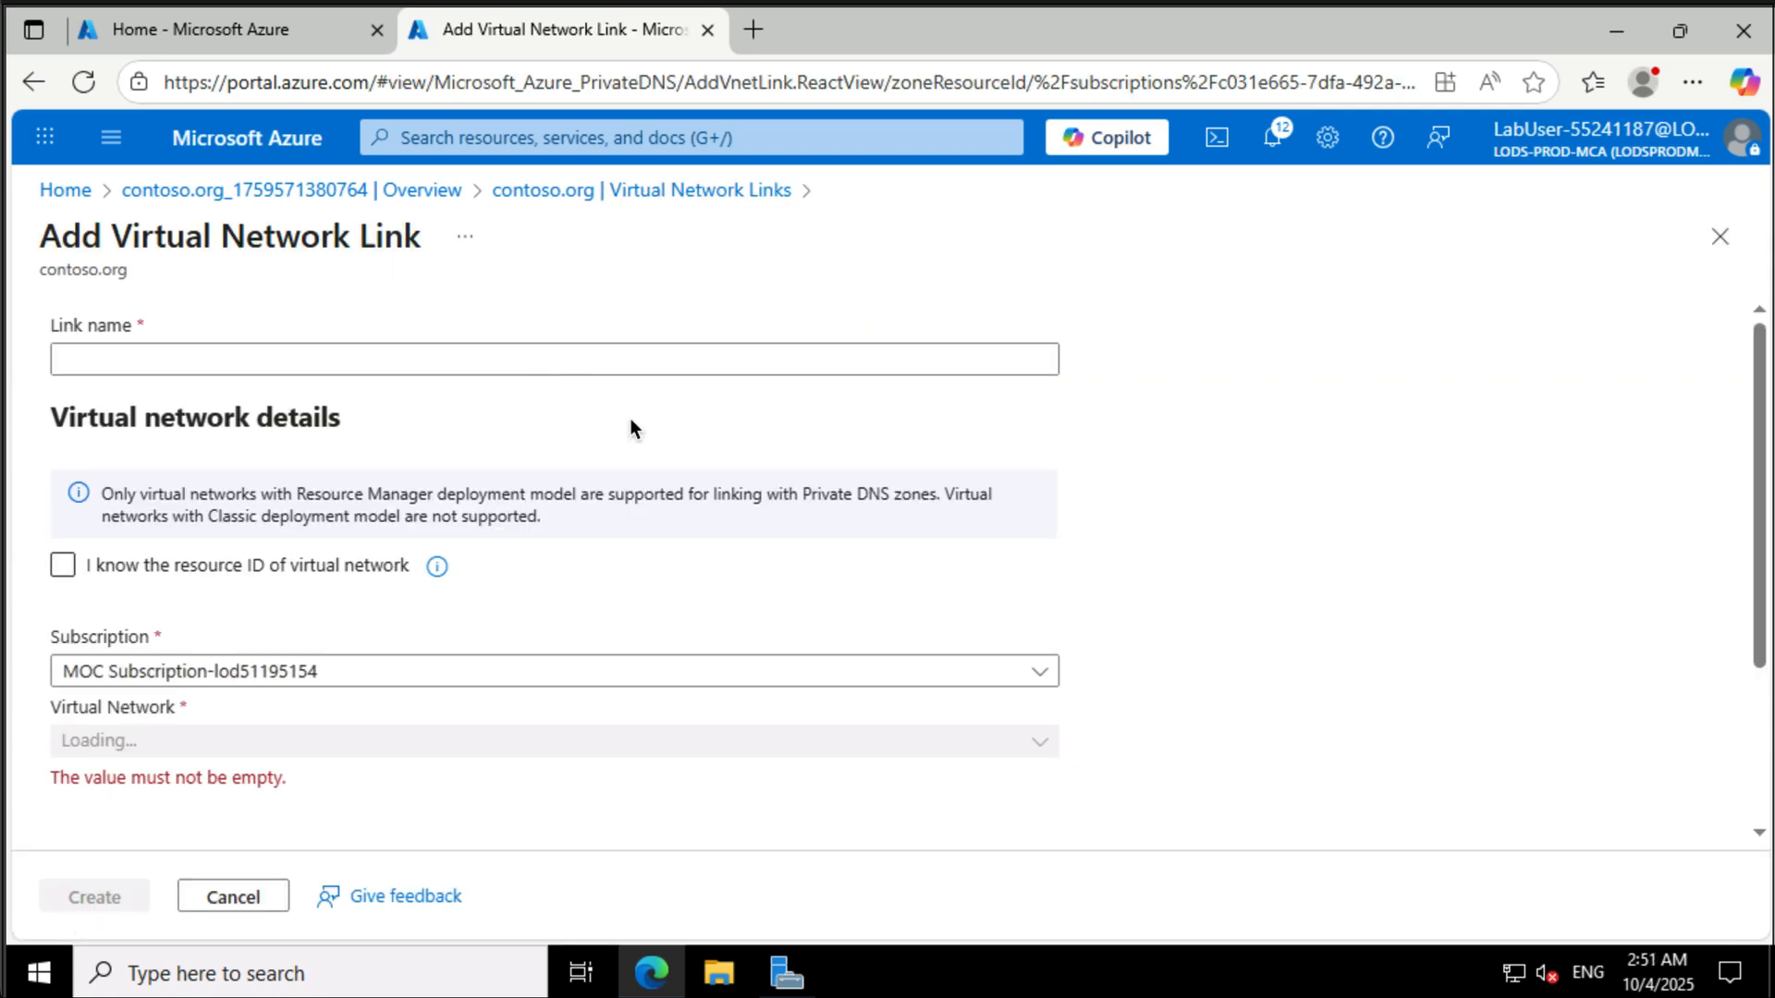
pyautogui.click(864, 360)
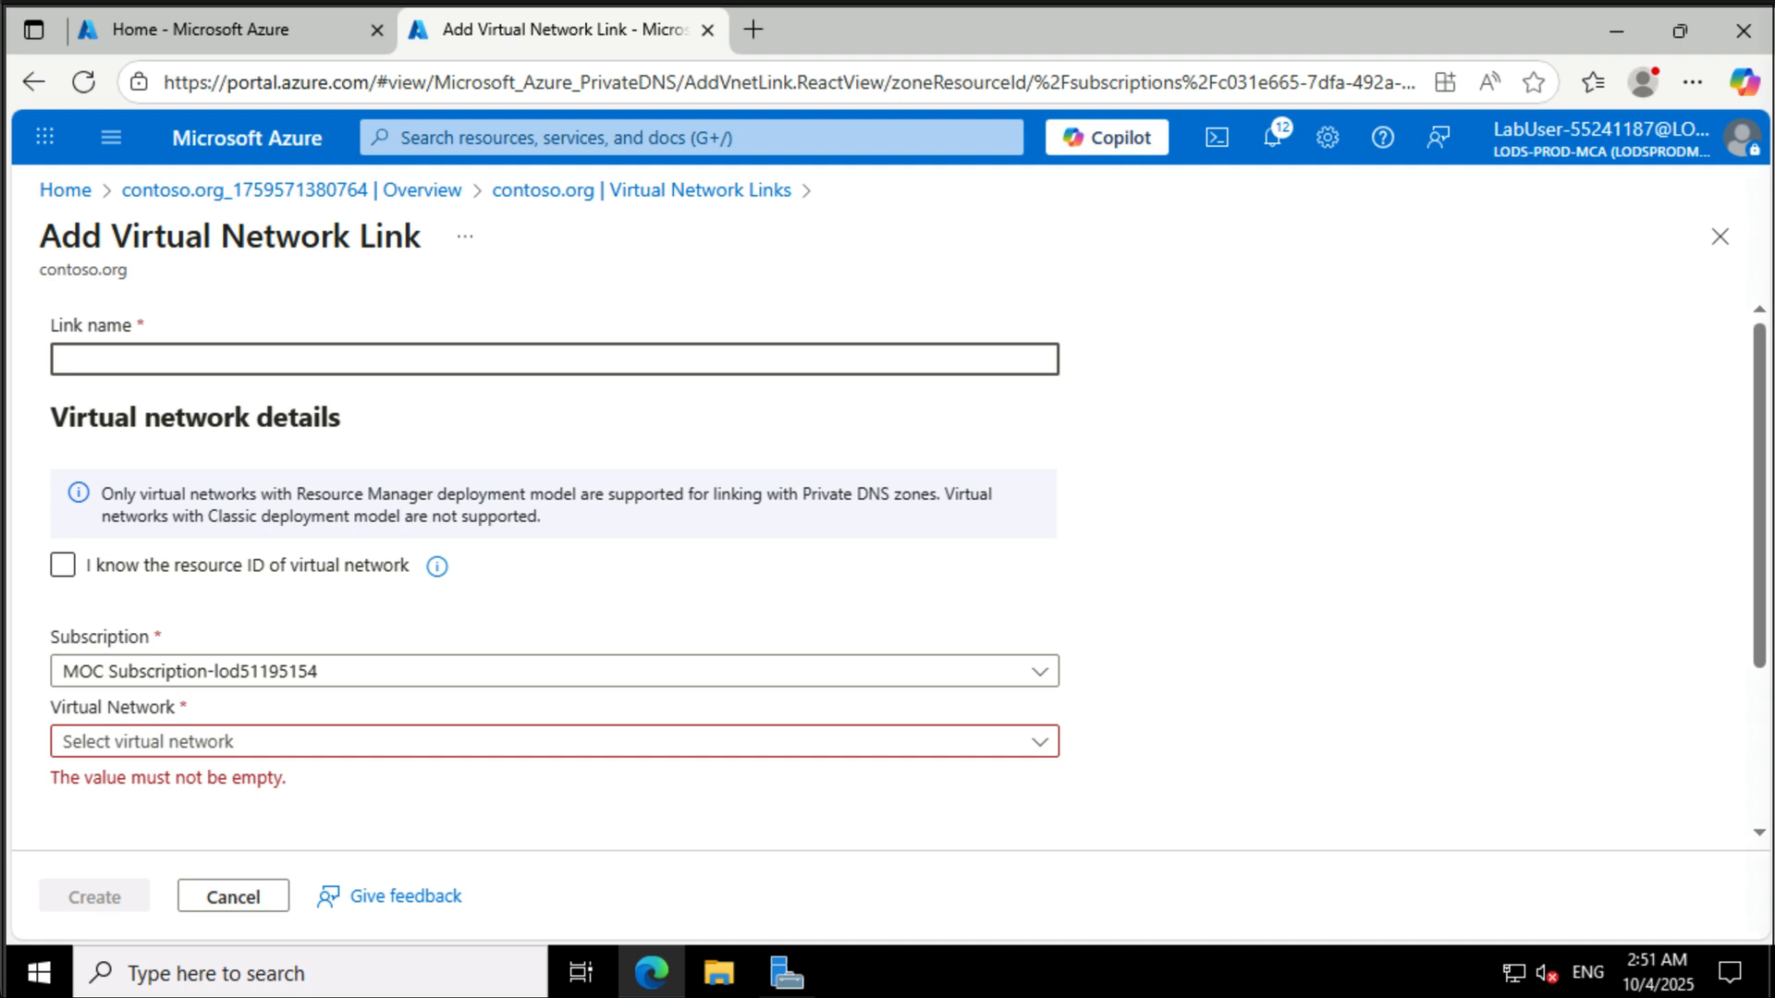
pyautogui.write('az800l08-vnet0-link')
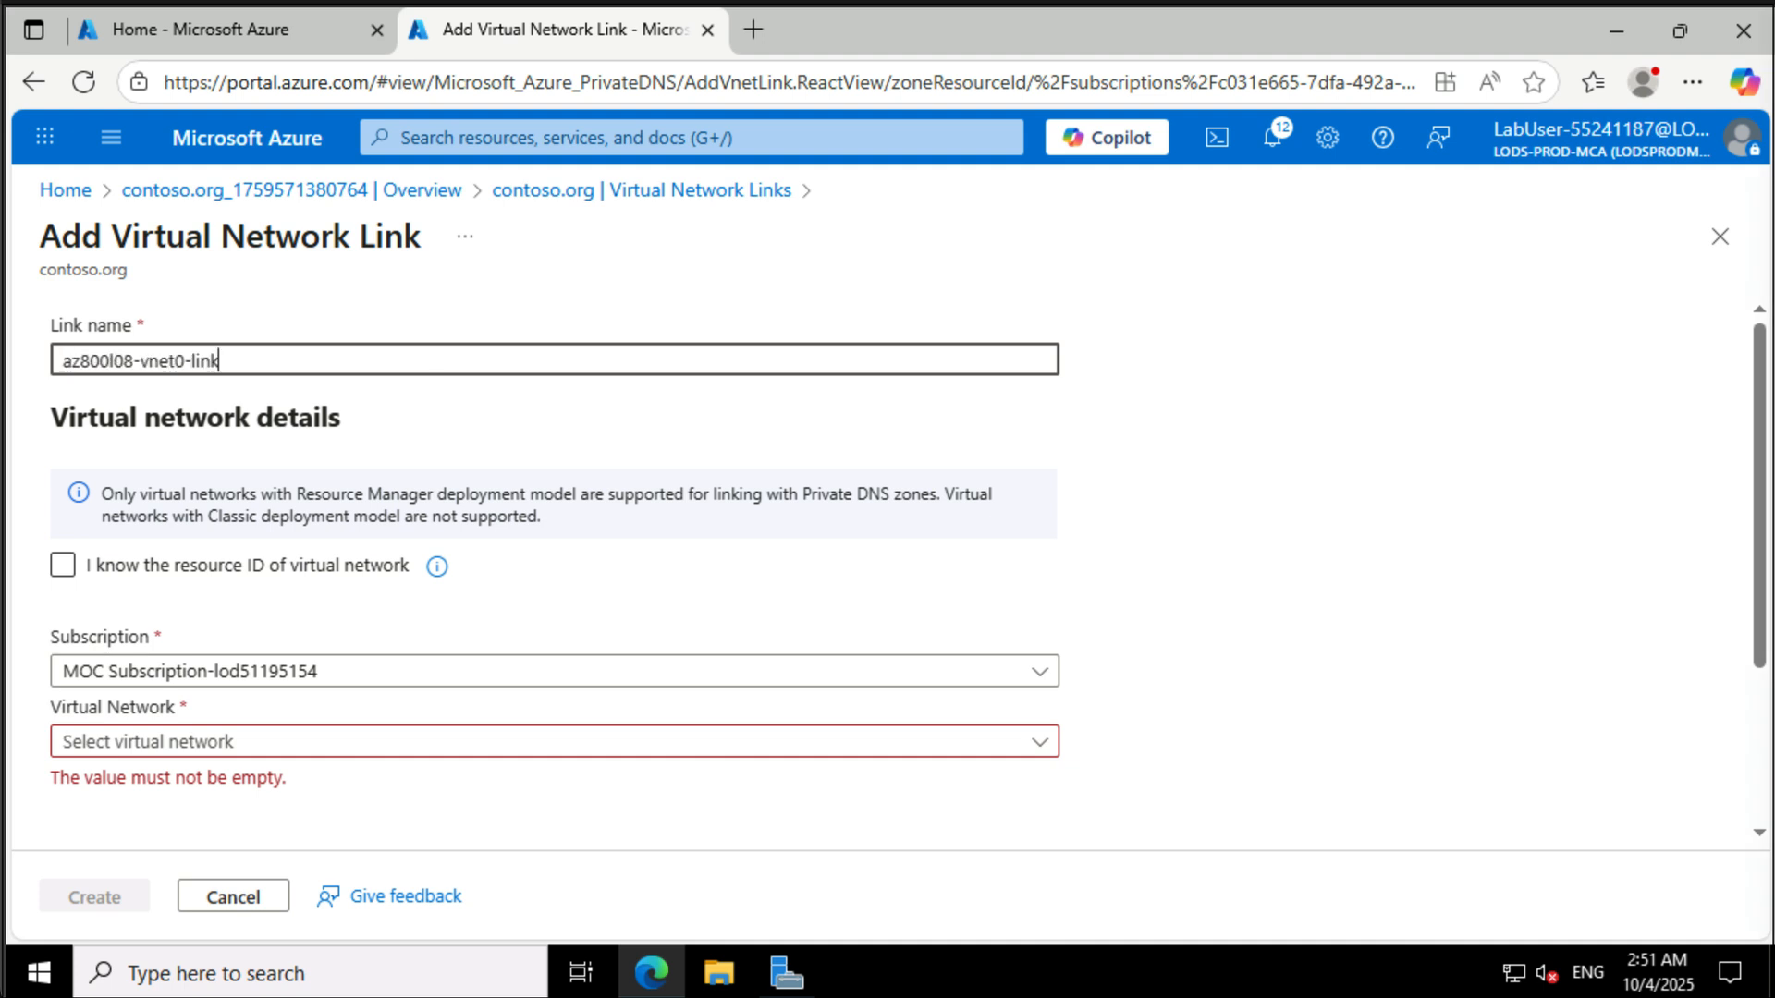
pyautogui.click(985, 751)
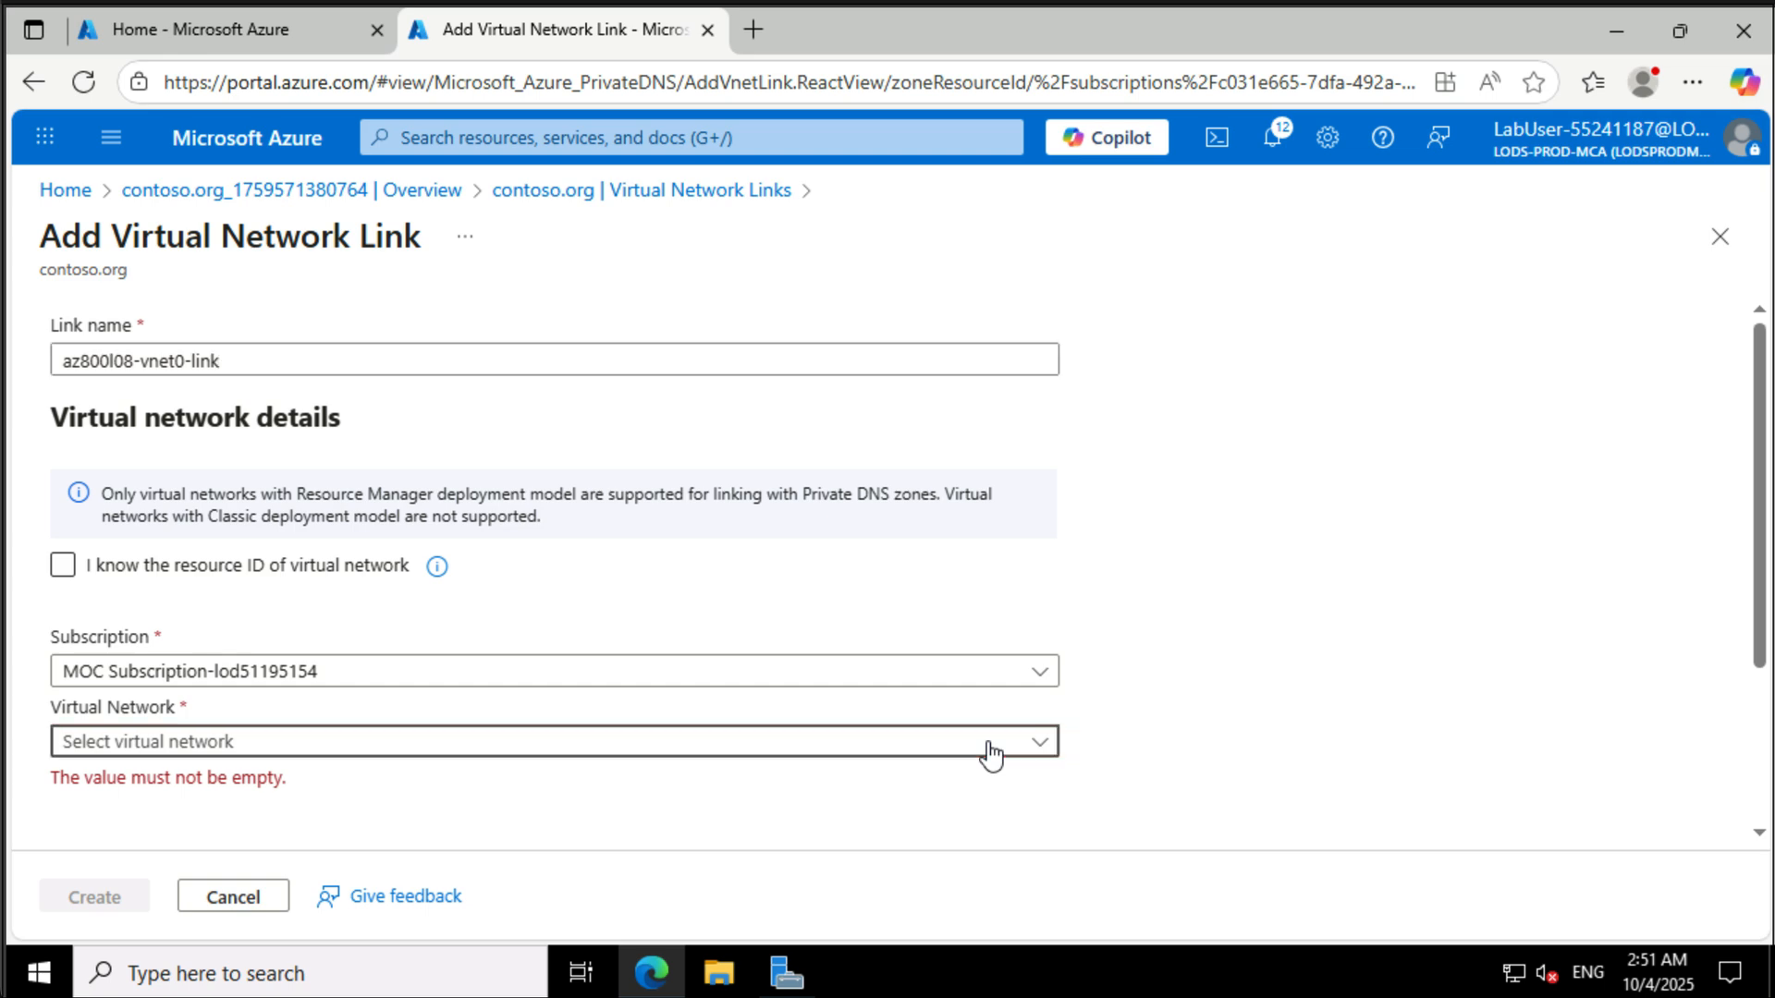
pyautogui.click(821, 617)
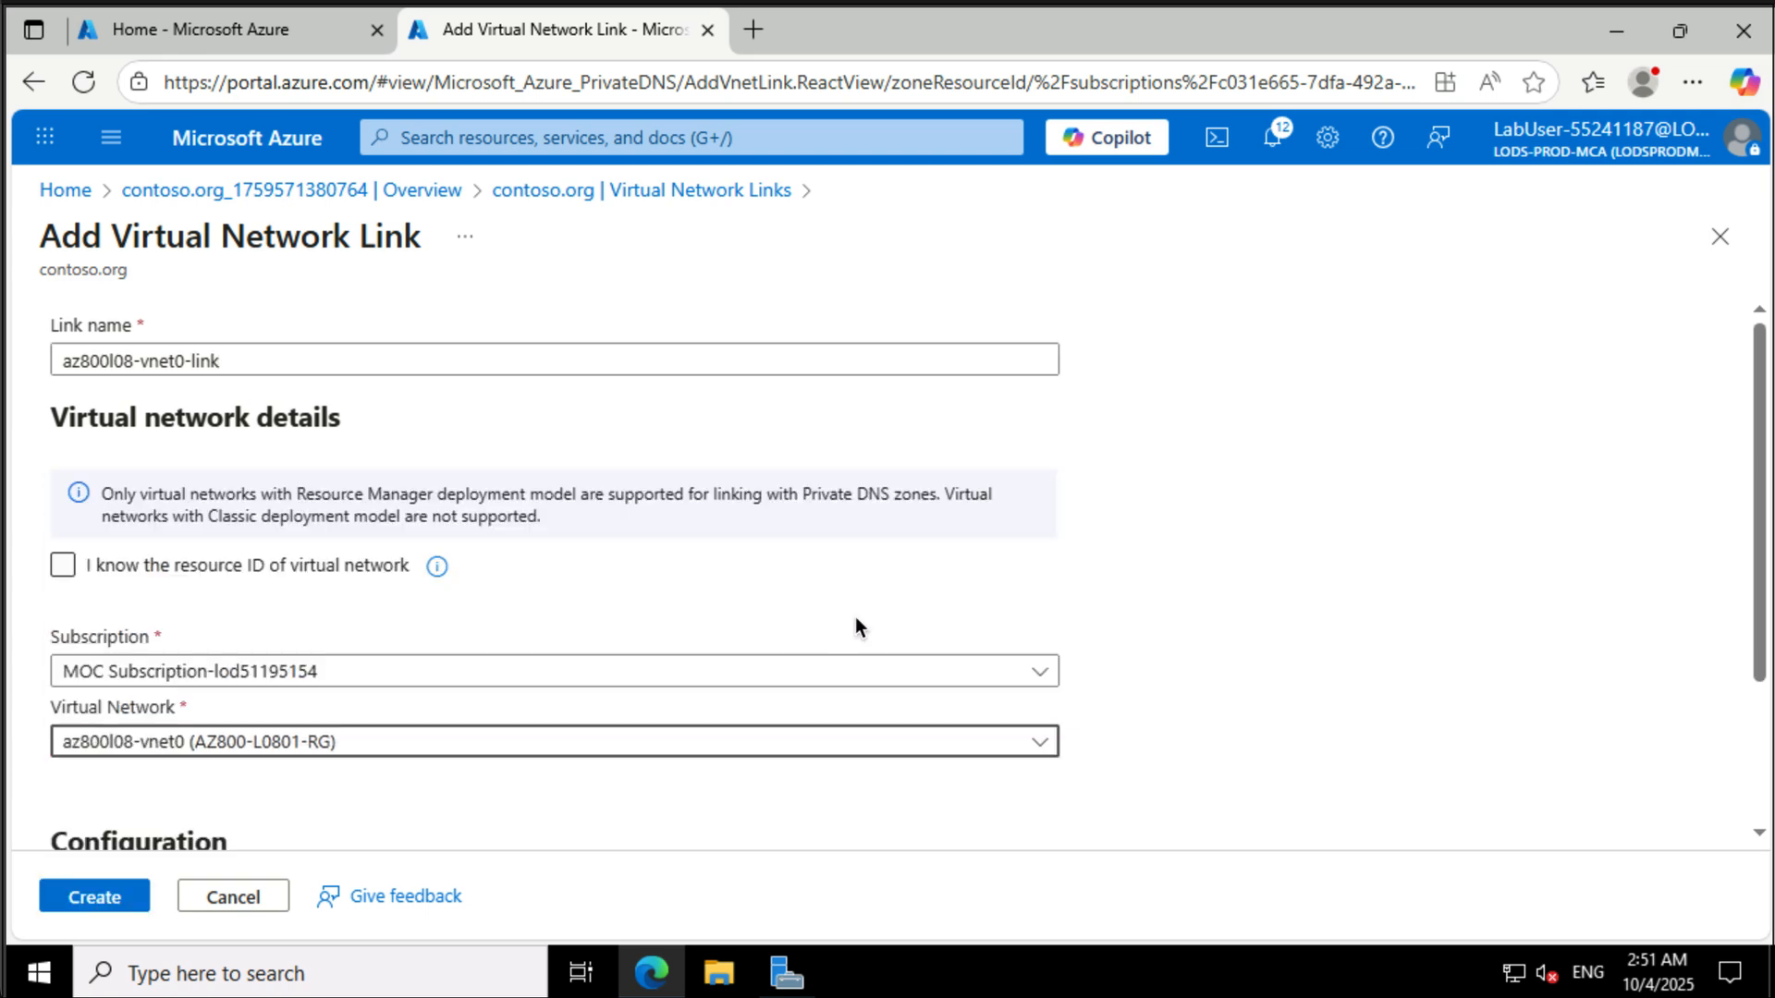
pyautogui.scroll(-2, 1232, 714)
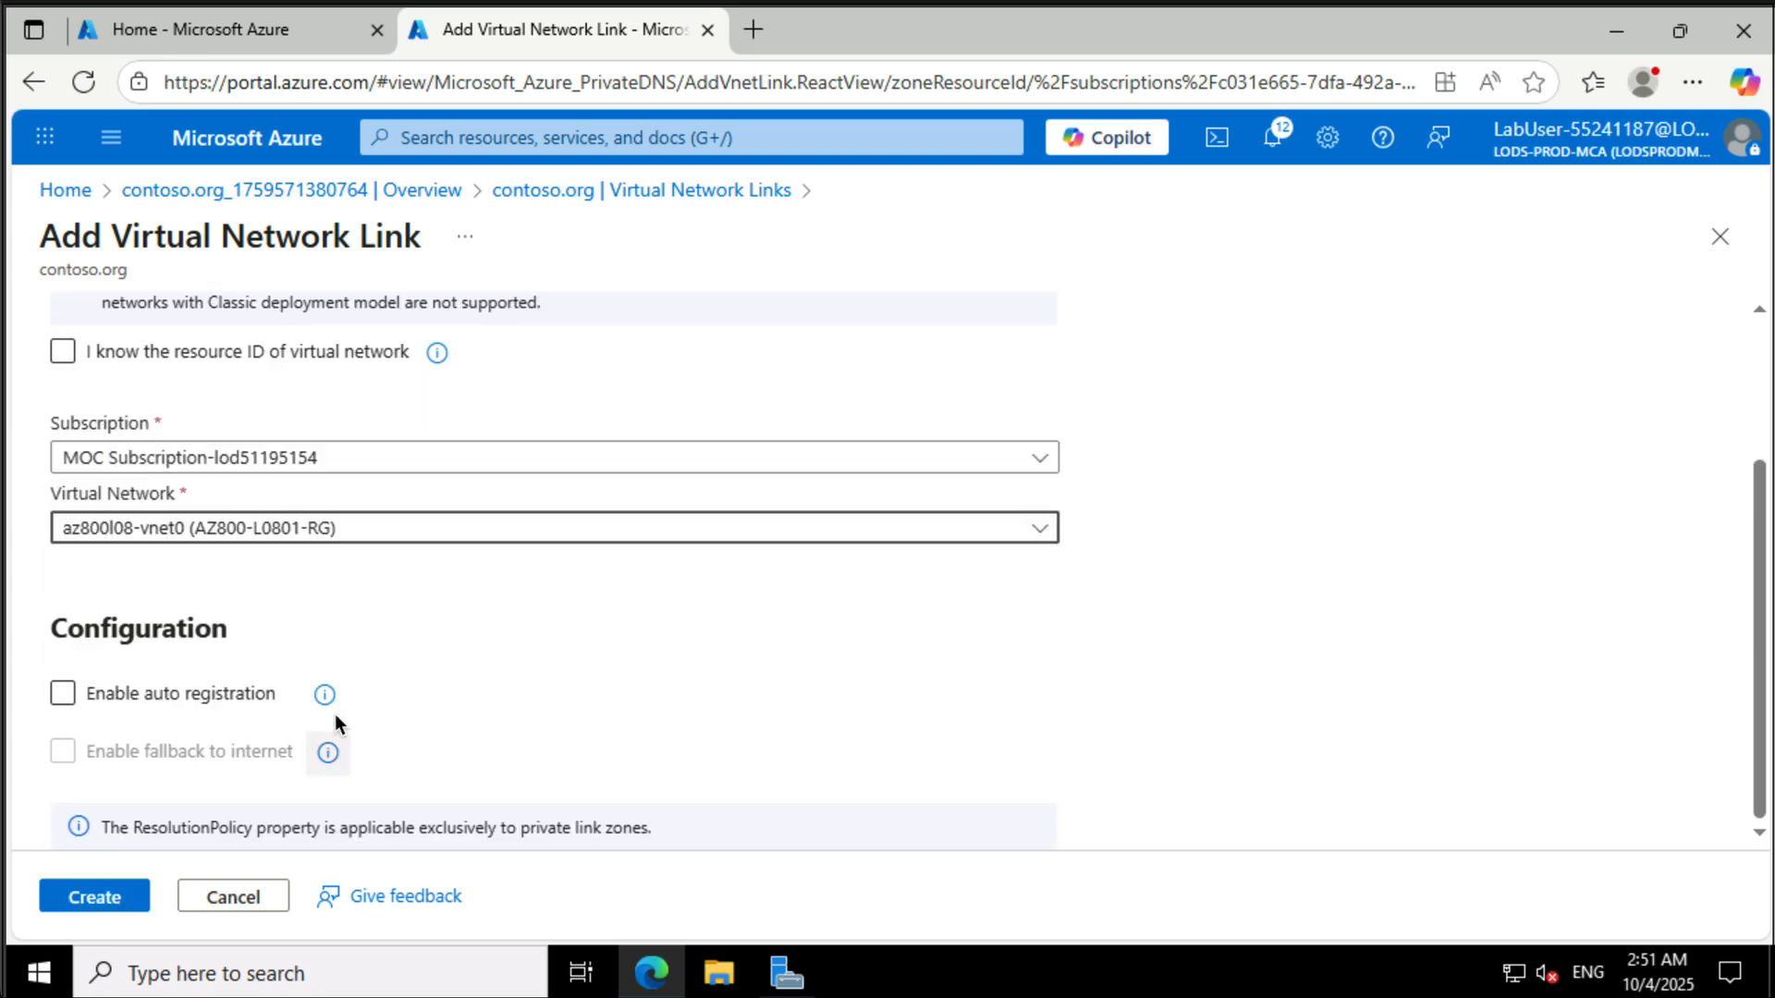
pyautogui.moveTo(327, 707)
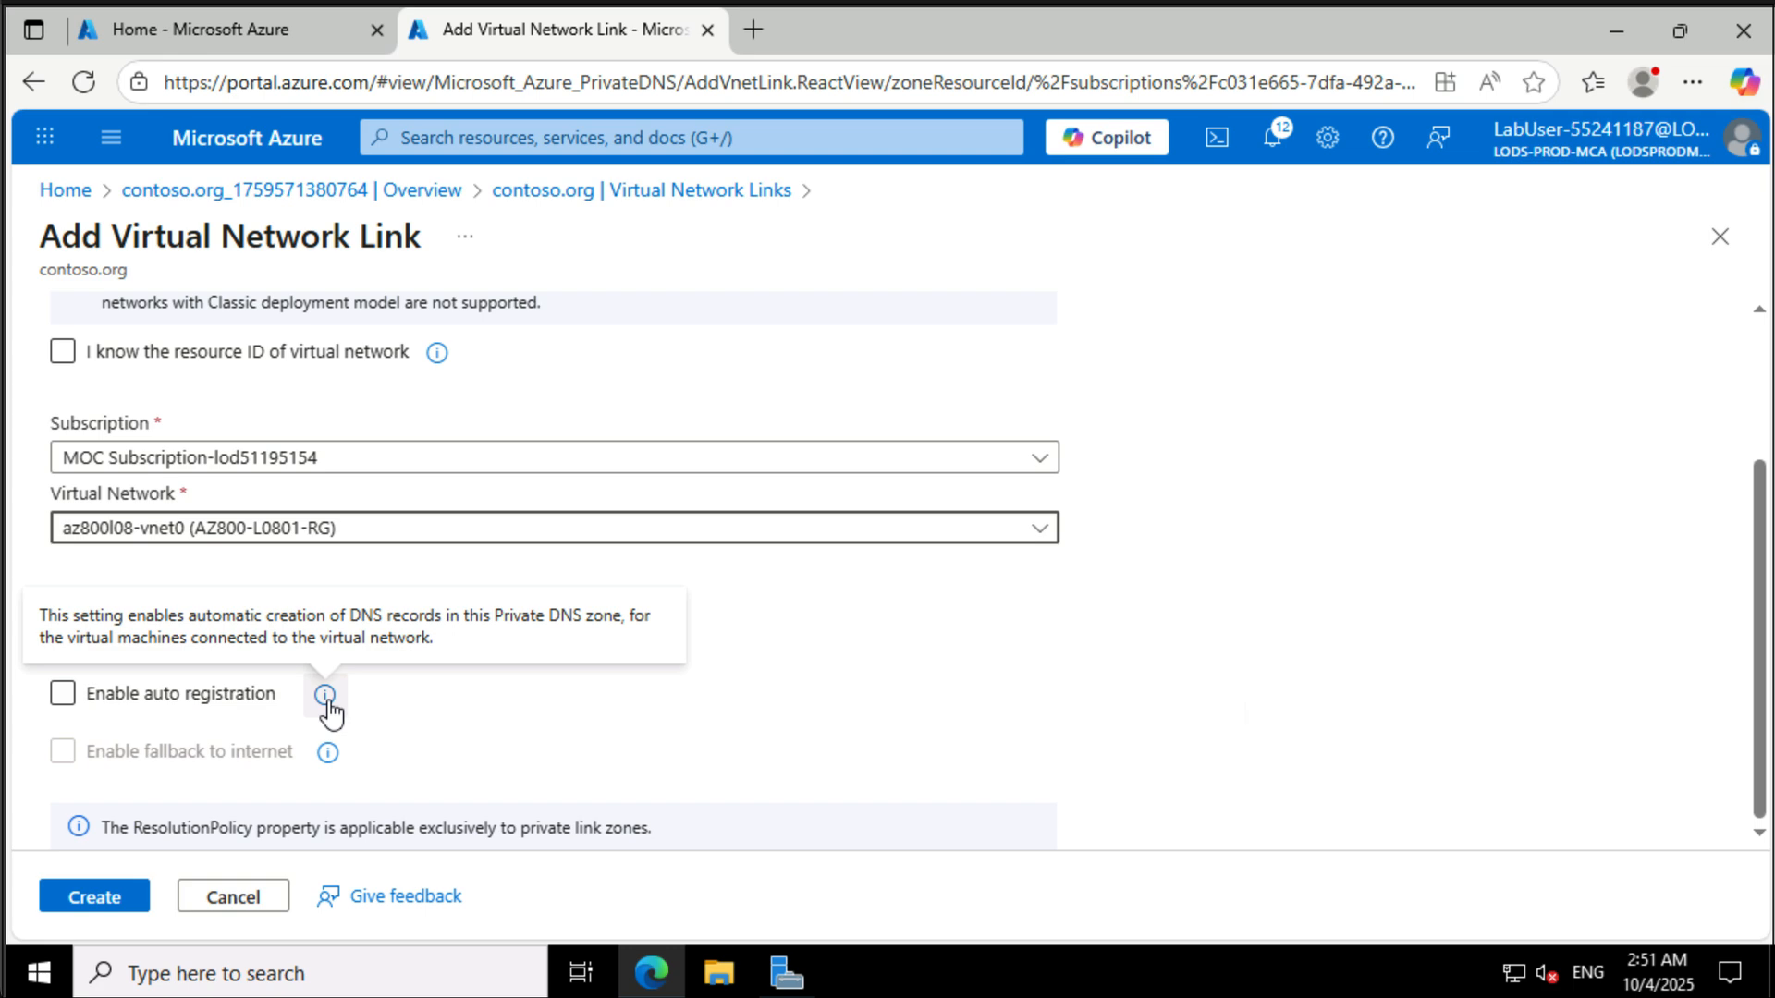
pyautogui.click(64, 695)
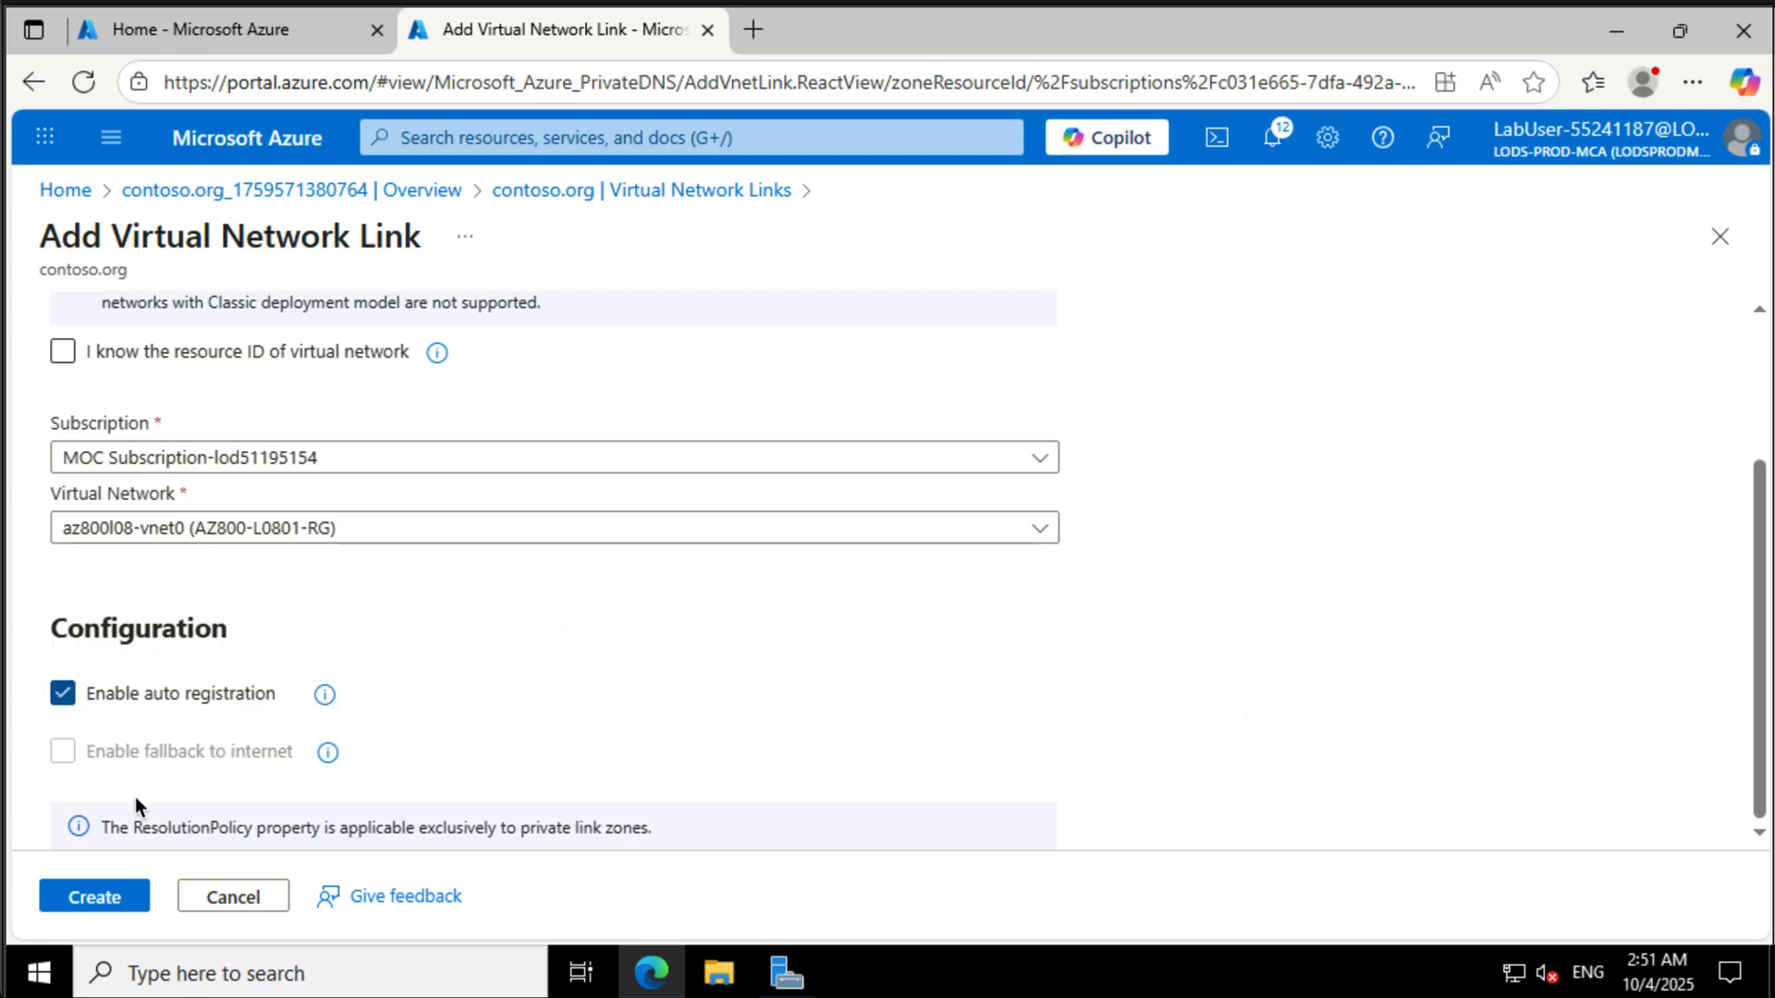
pyautogui.click(100, 896)
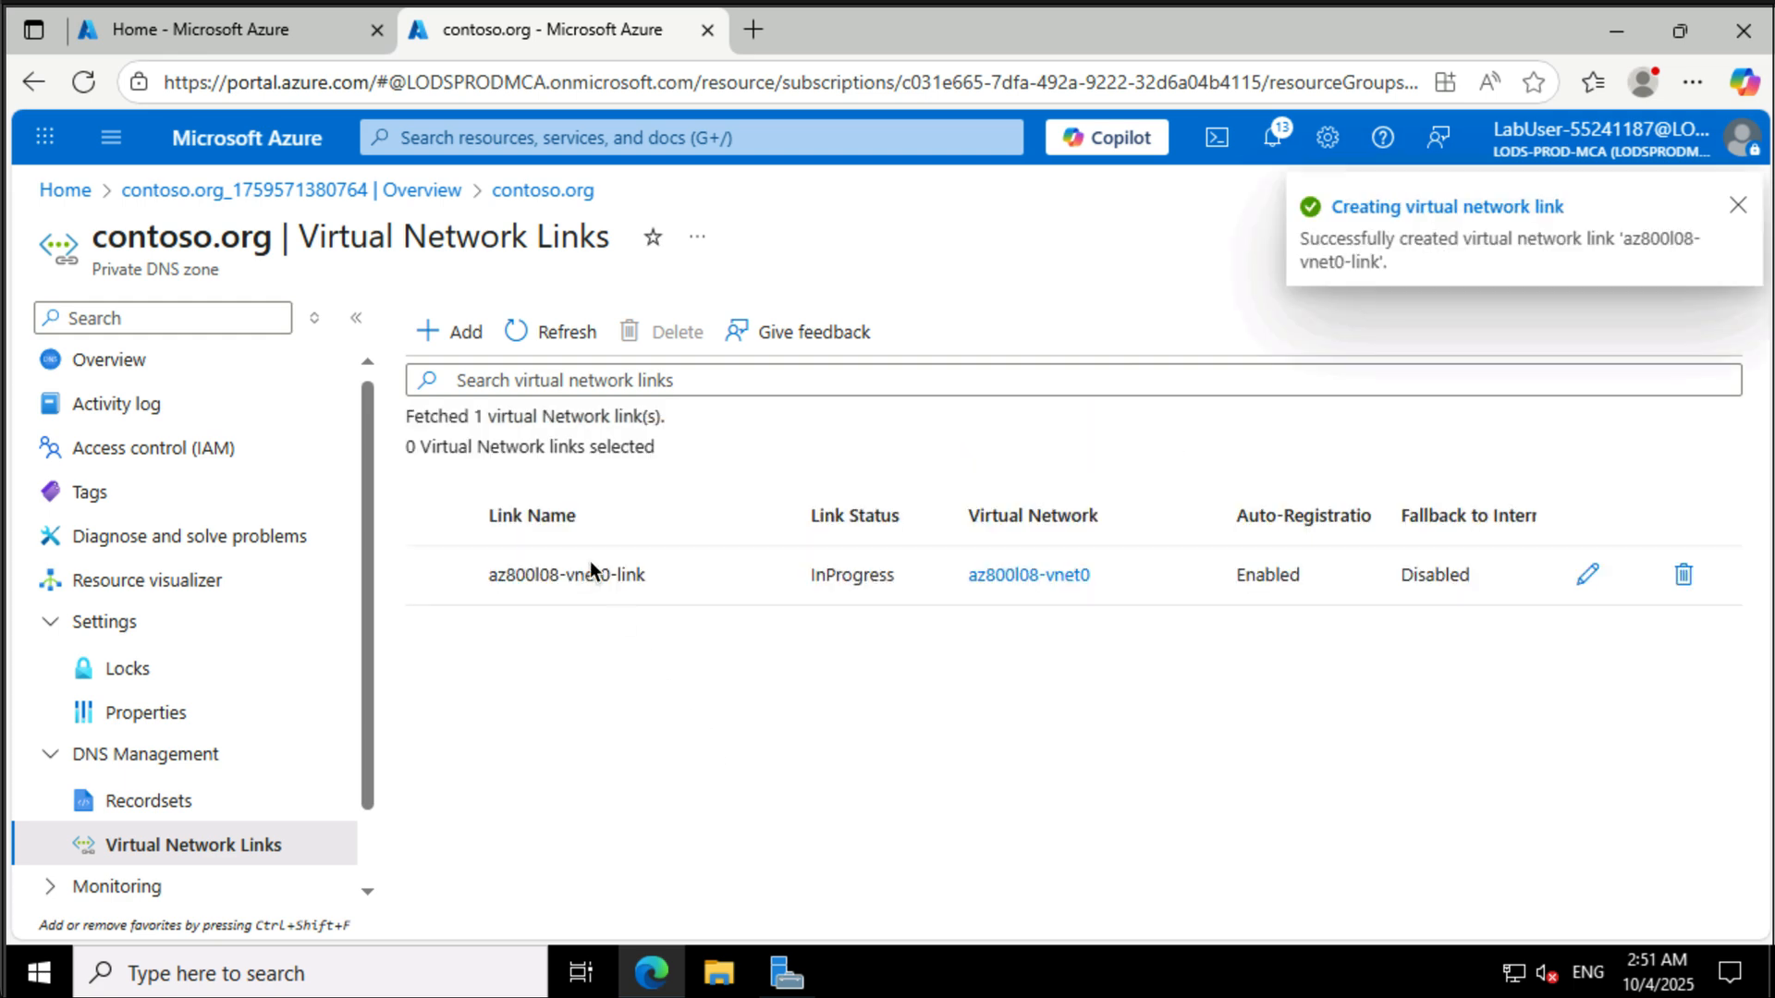
# - Add a virtual network link named az800l08-vnet1-link for az800l08-vnet1
pyautogui.click(467, 333)
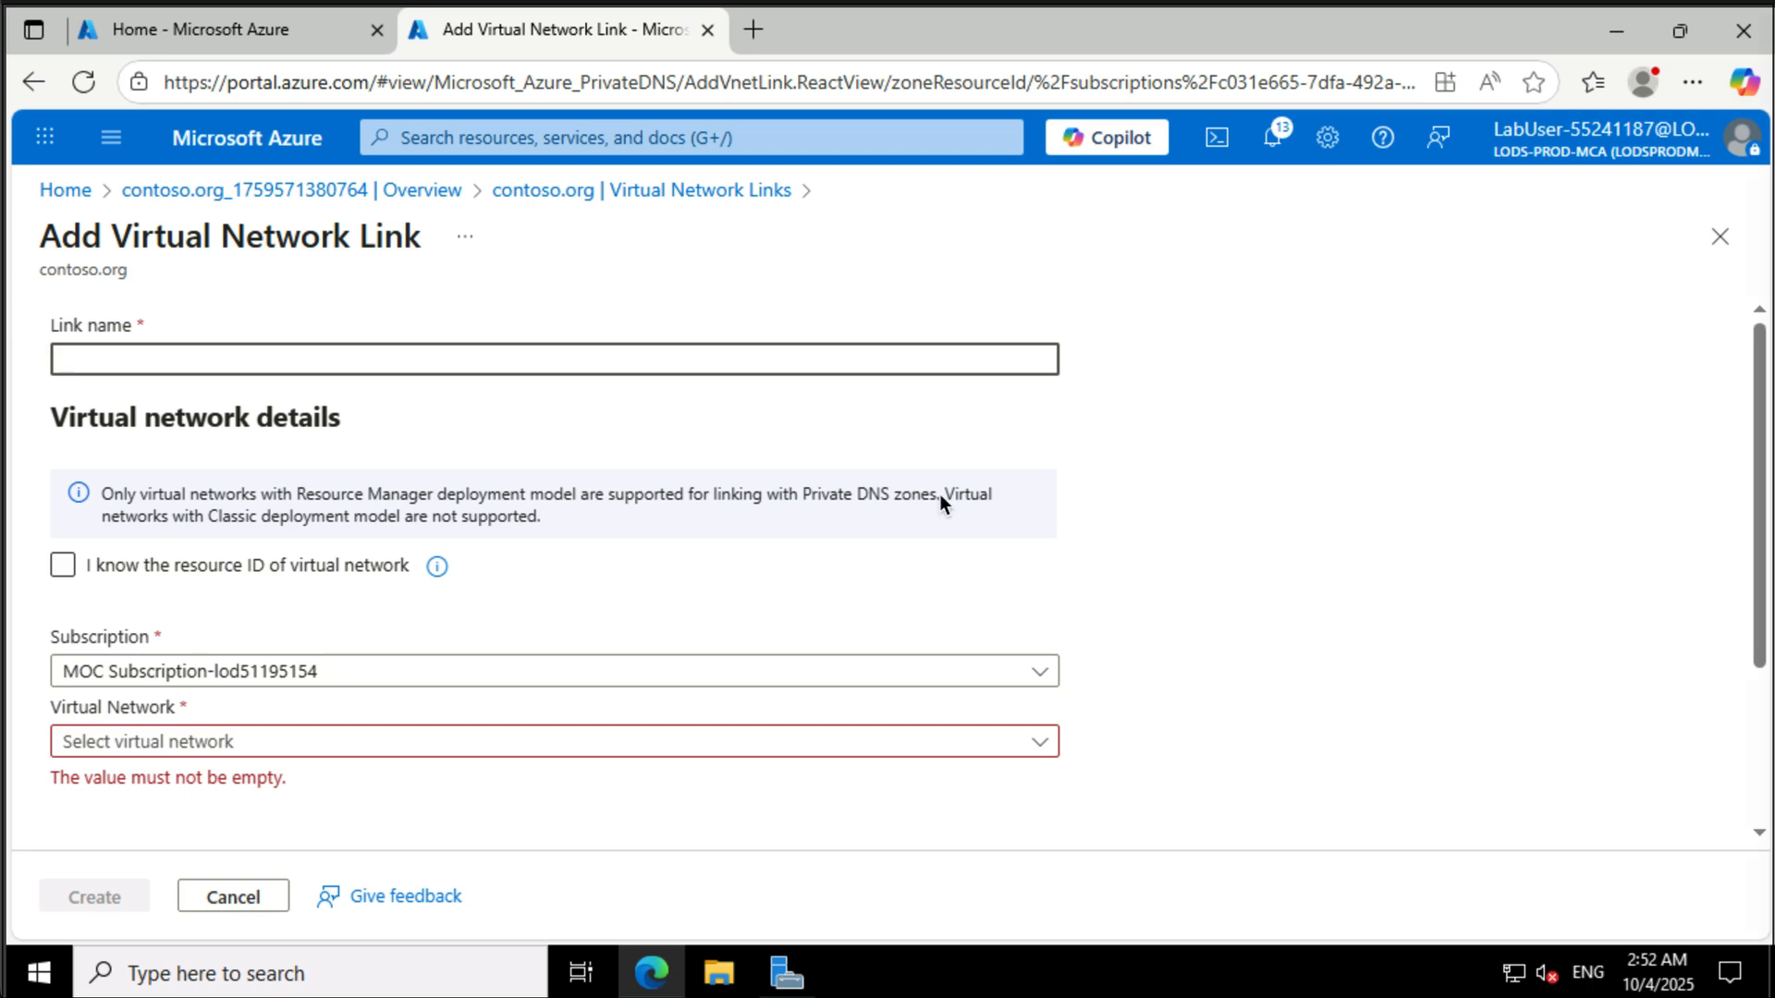
pyautogui.write('az800l08-vnet0-link')
pyautogui.click(187, 365)
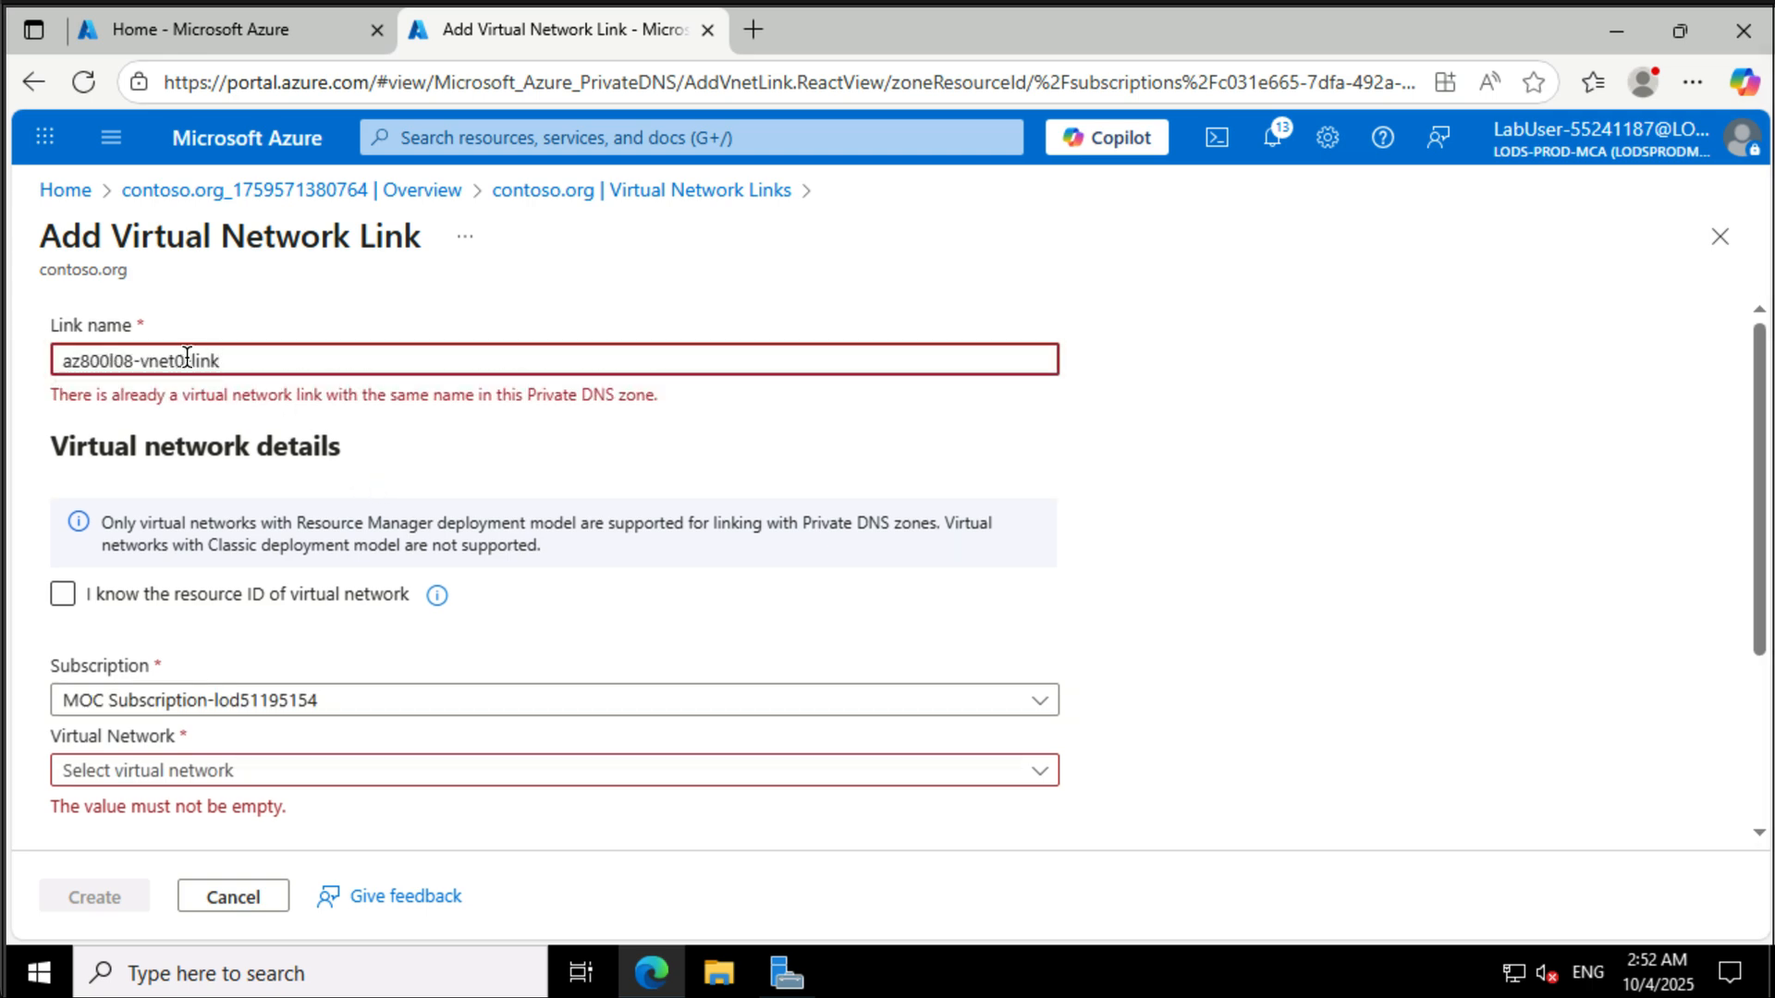
pyautogui.press('BackSpace')
pyautogui.write('1')
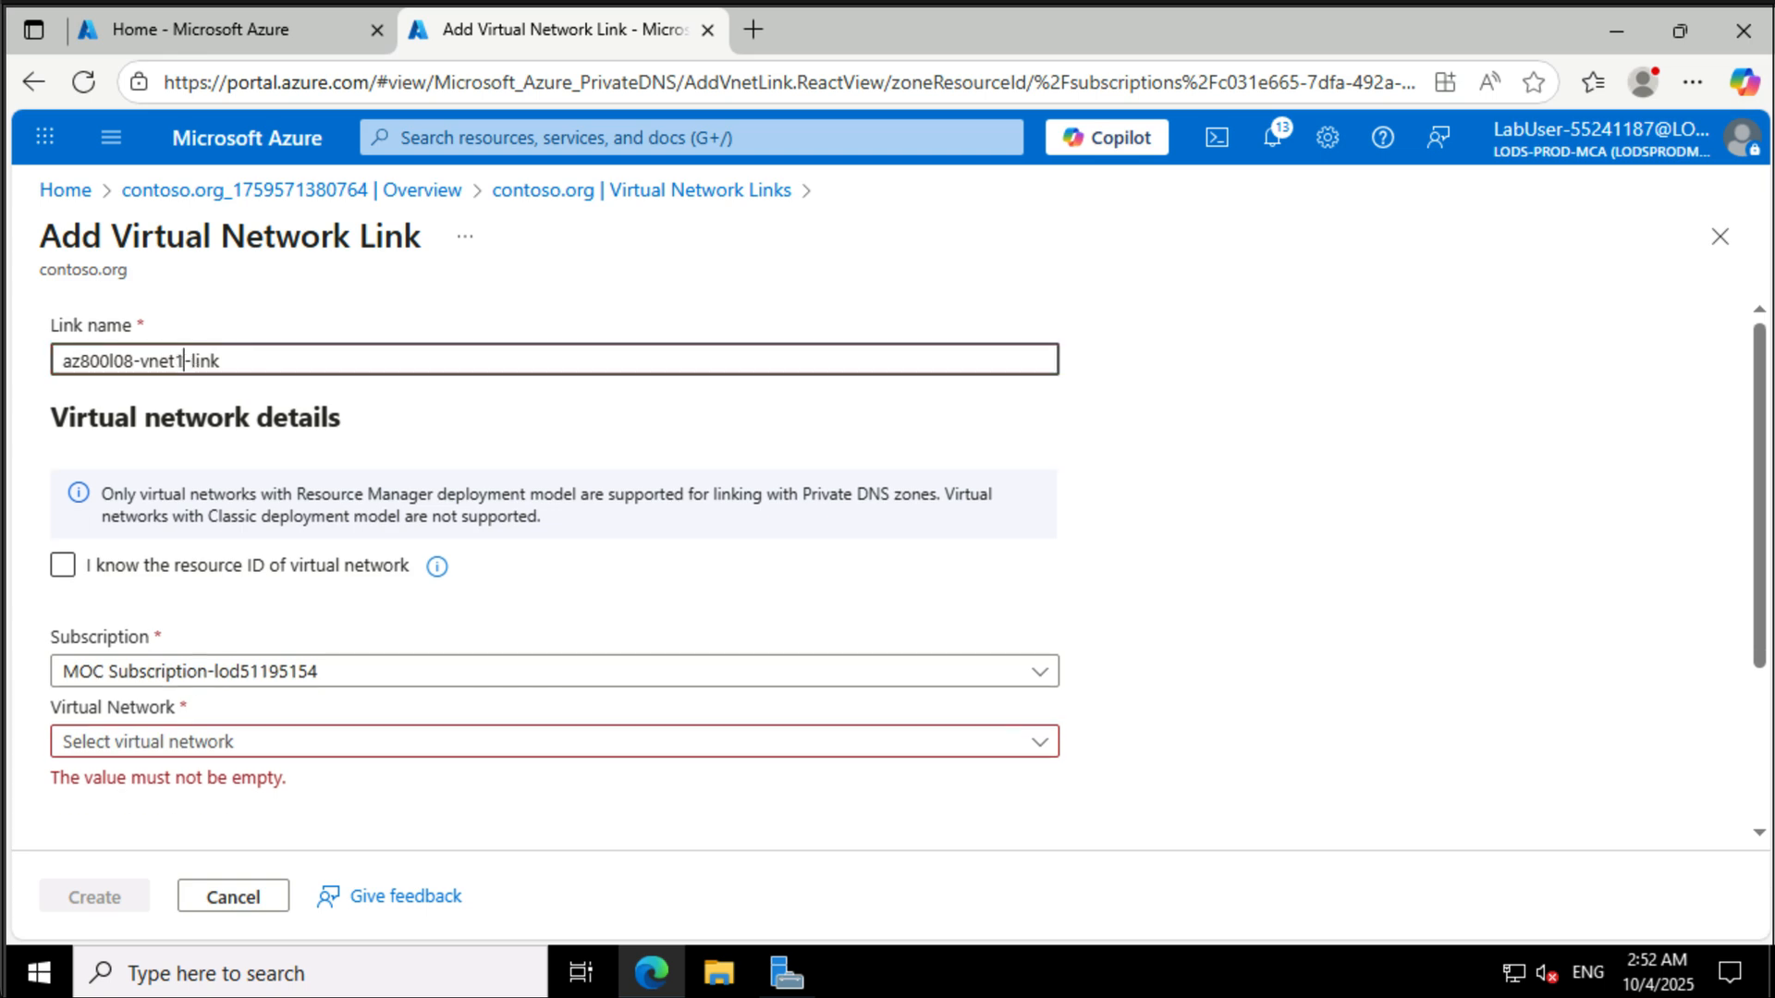
pyautogui.click(319, 730)
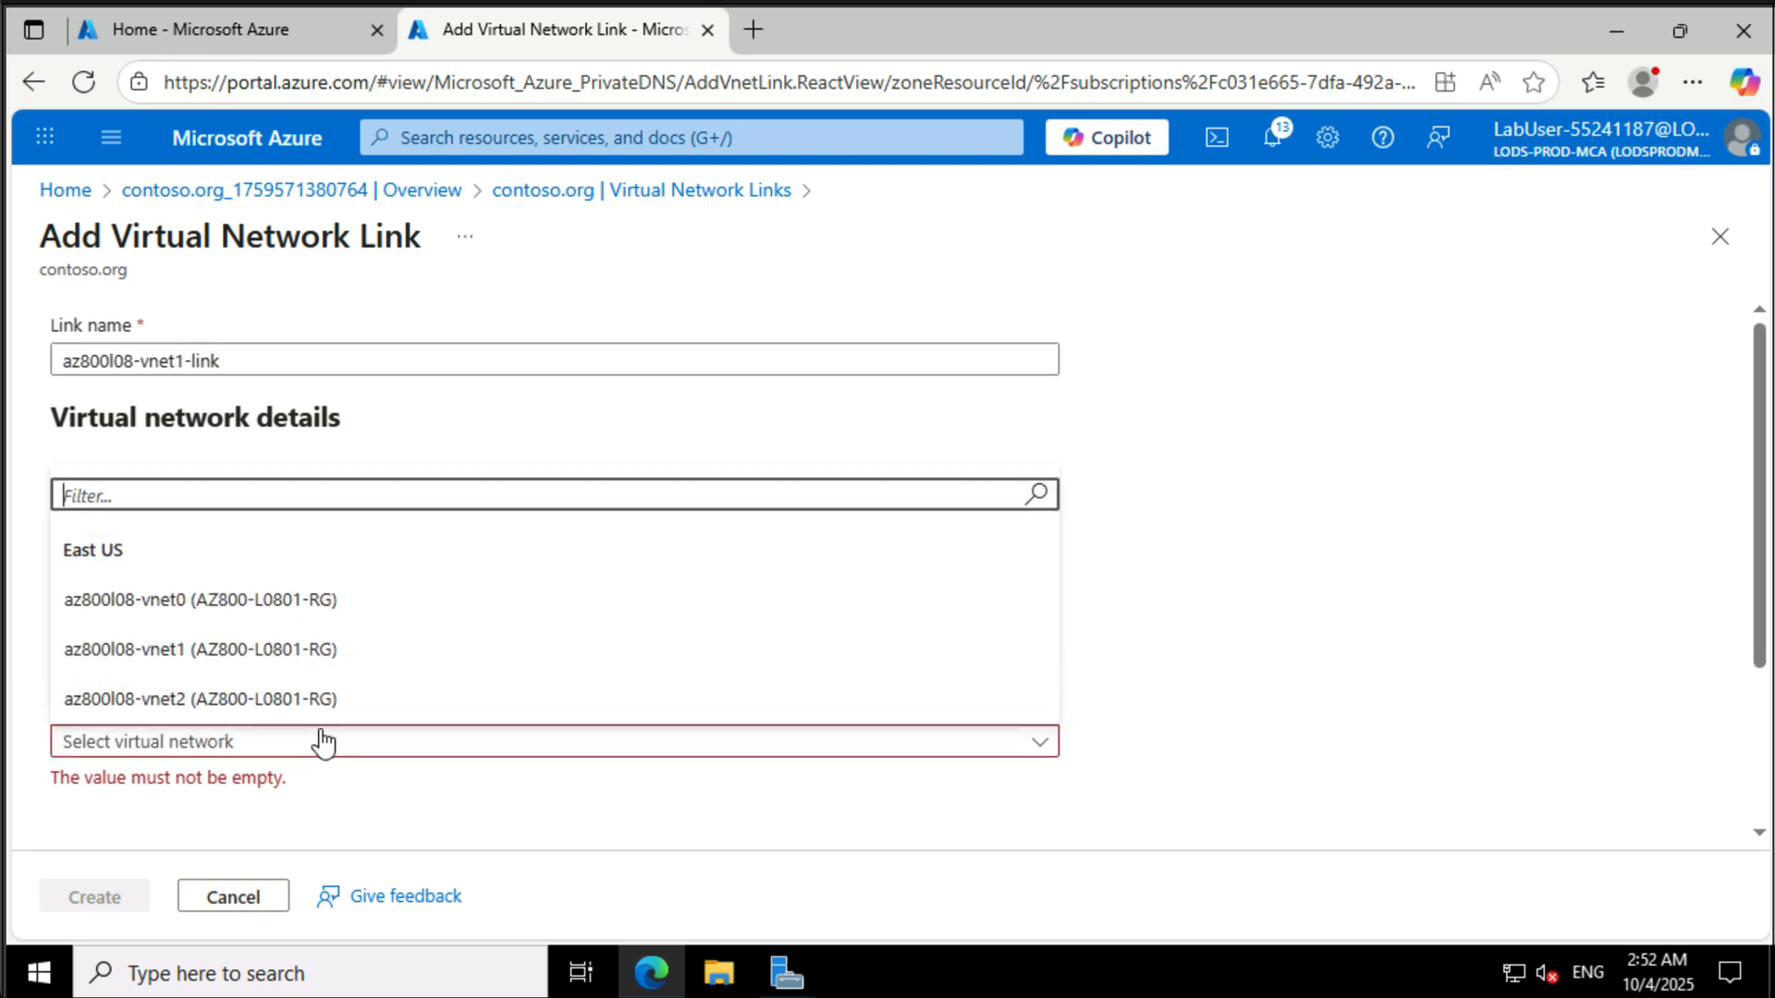
pyautogui.click(327, 652)
pyautogui.scroll(-3, 326, 647)
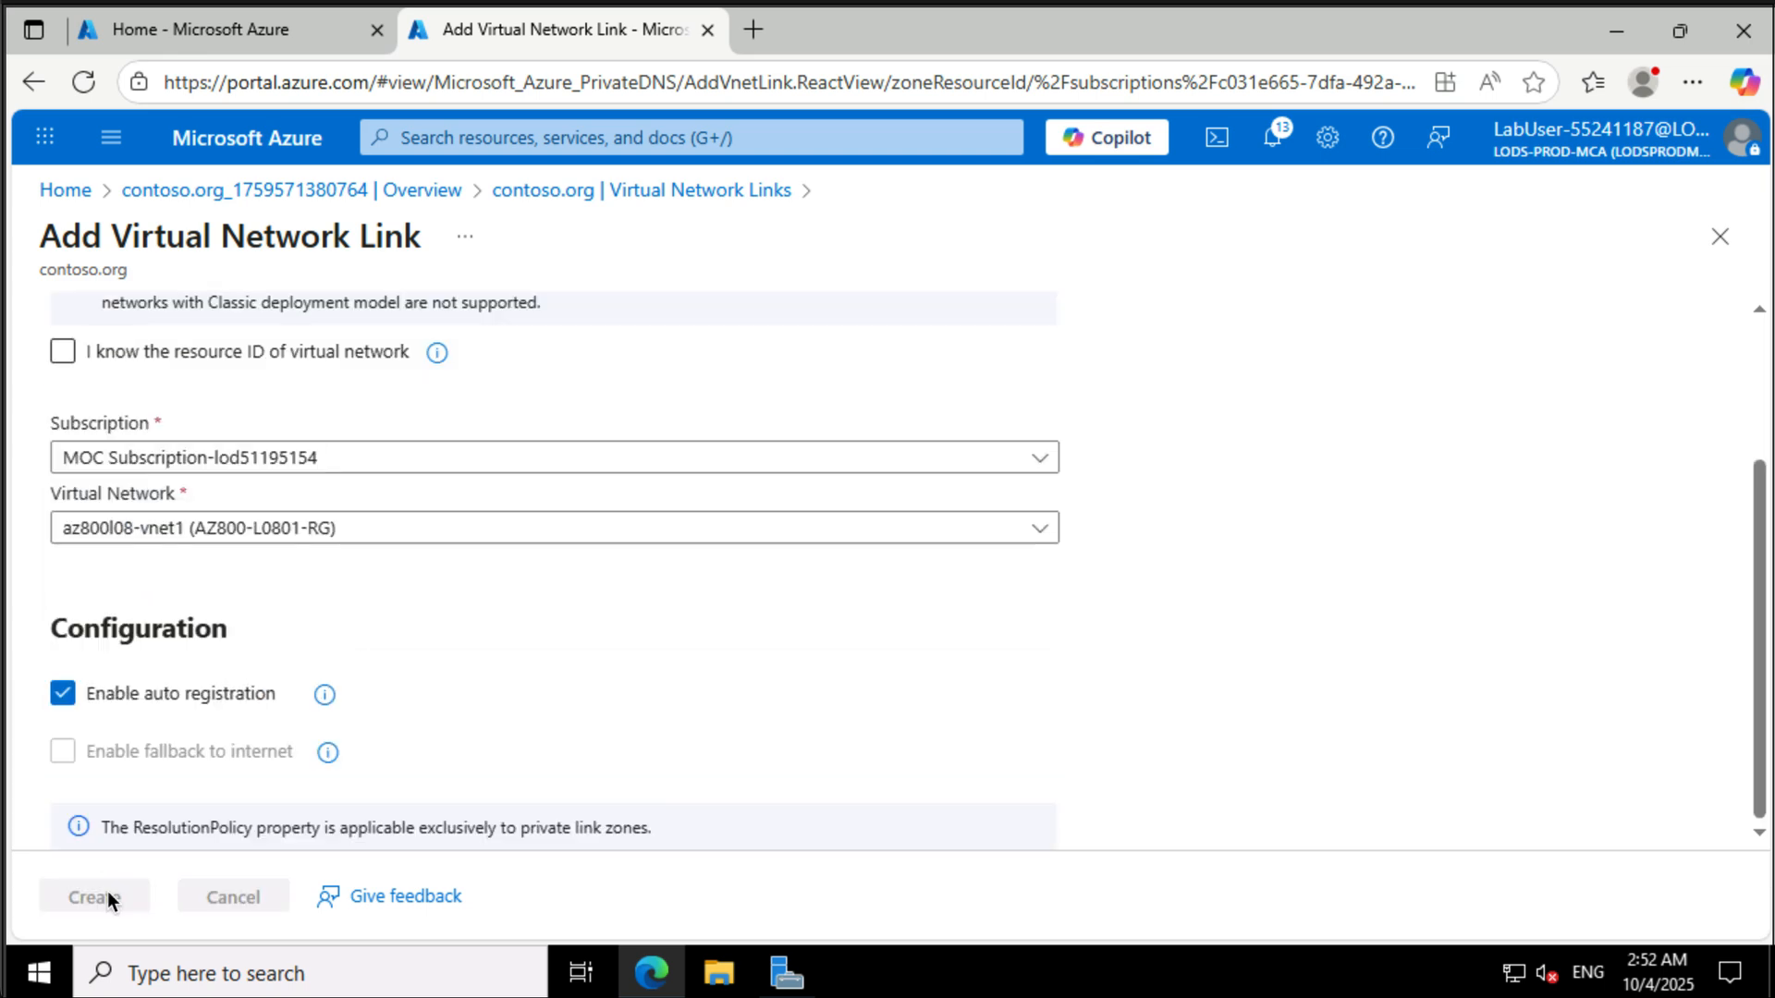
pyautogui.click(102, 897)
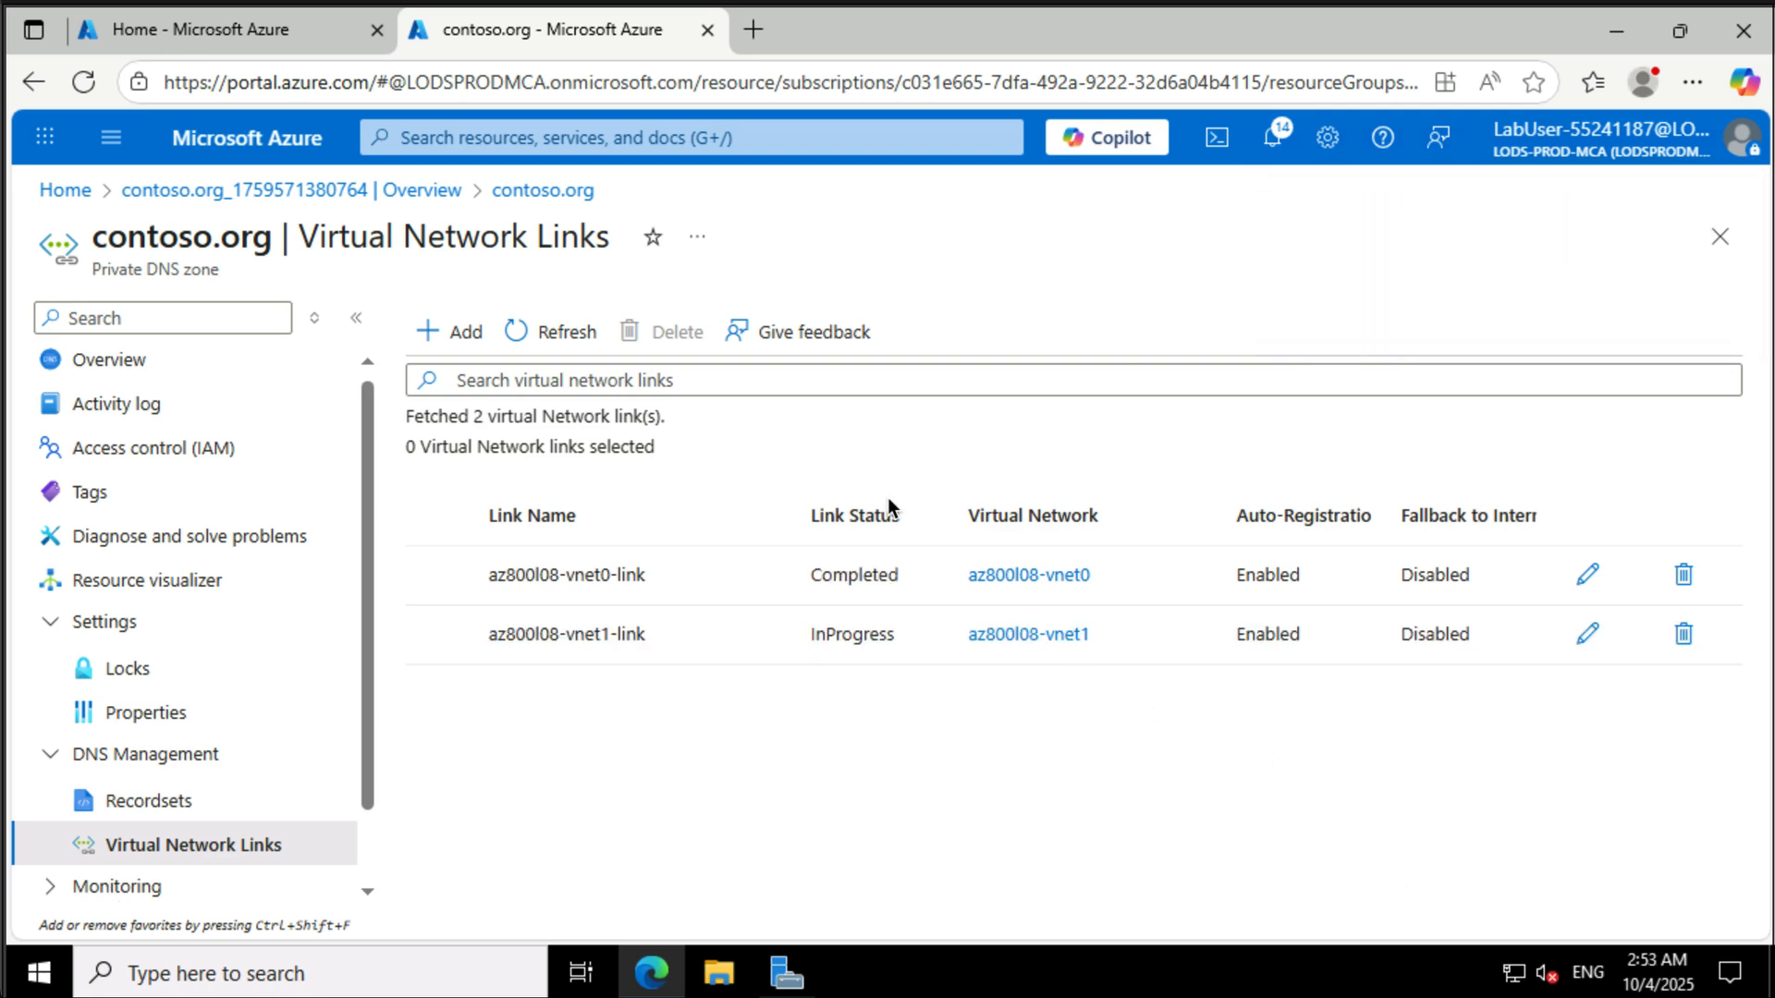
# - Try to add a virtual network link named az800l08-vnet2-link to the contoso.org zone
pyautogui.click(468, 338)
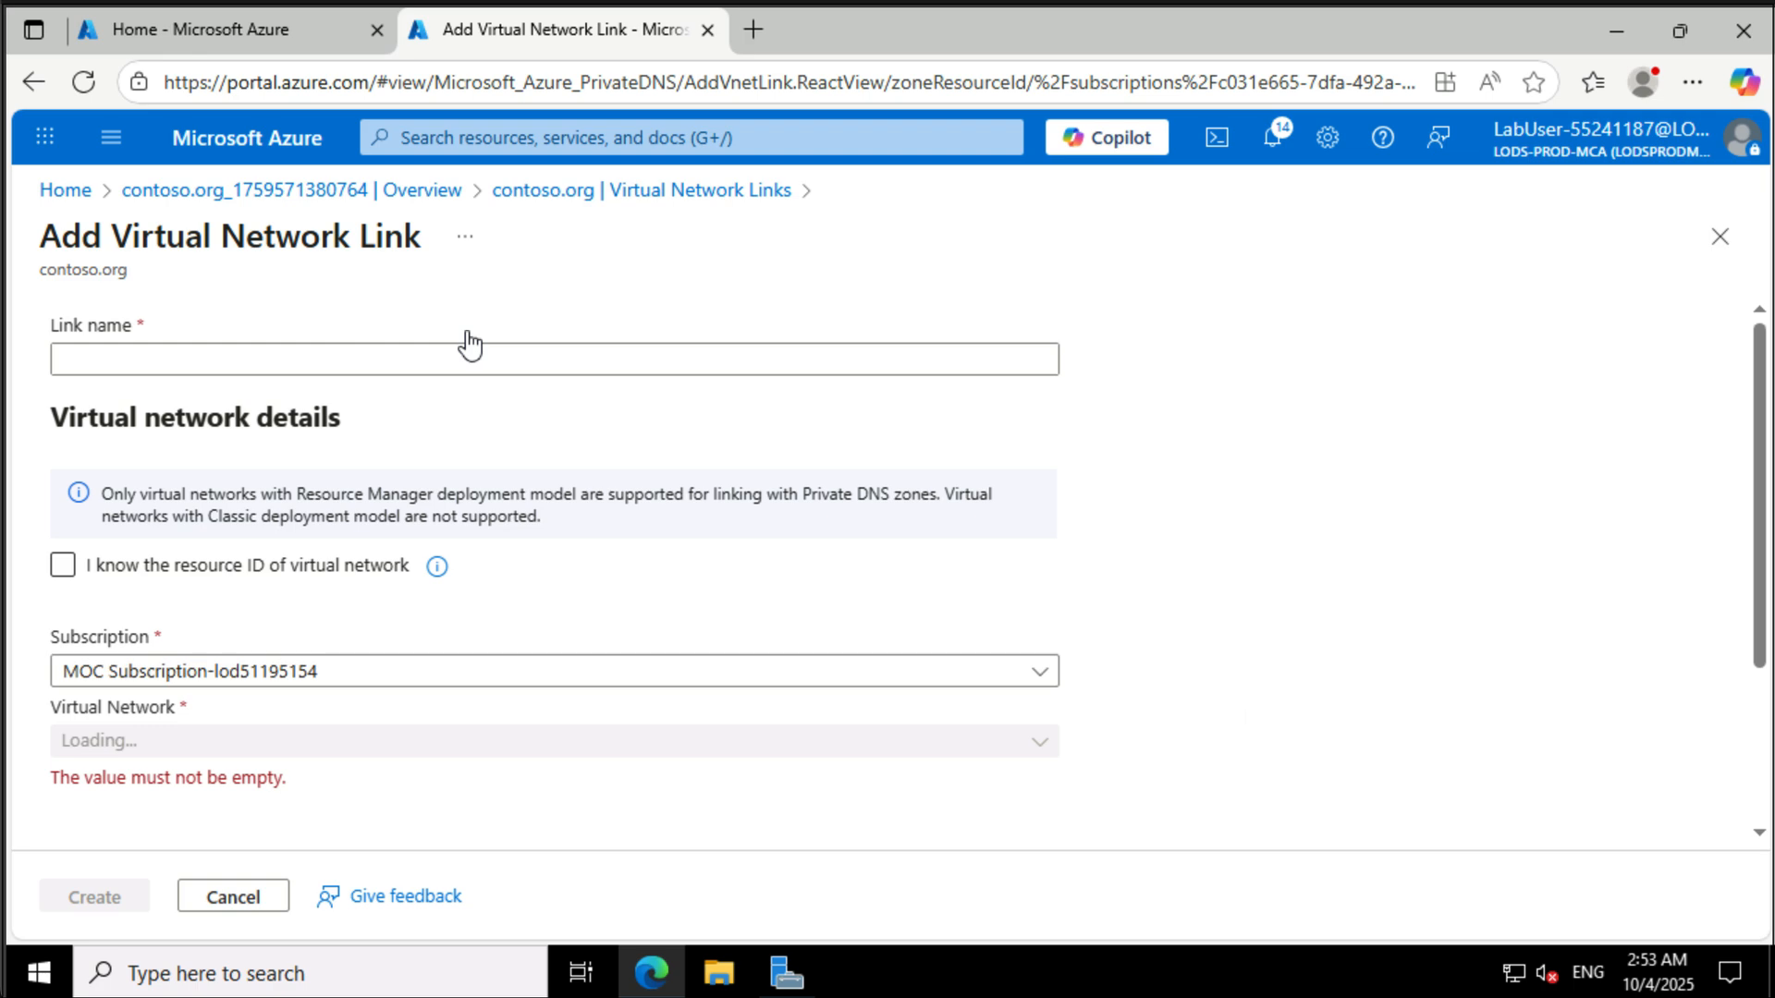
pyautogui.click(506, 354)
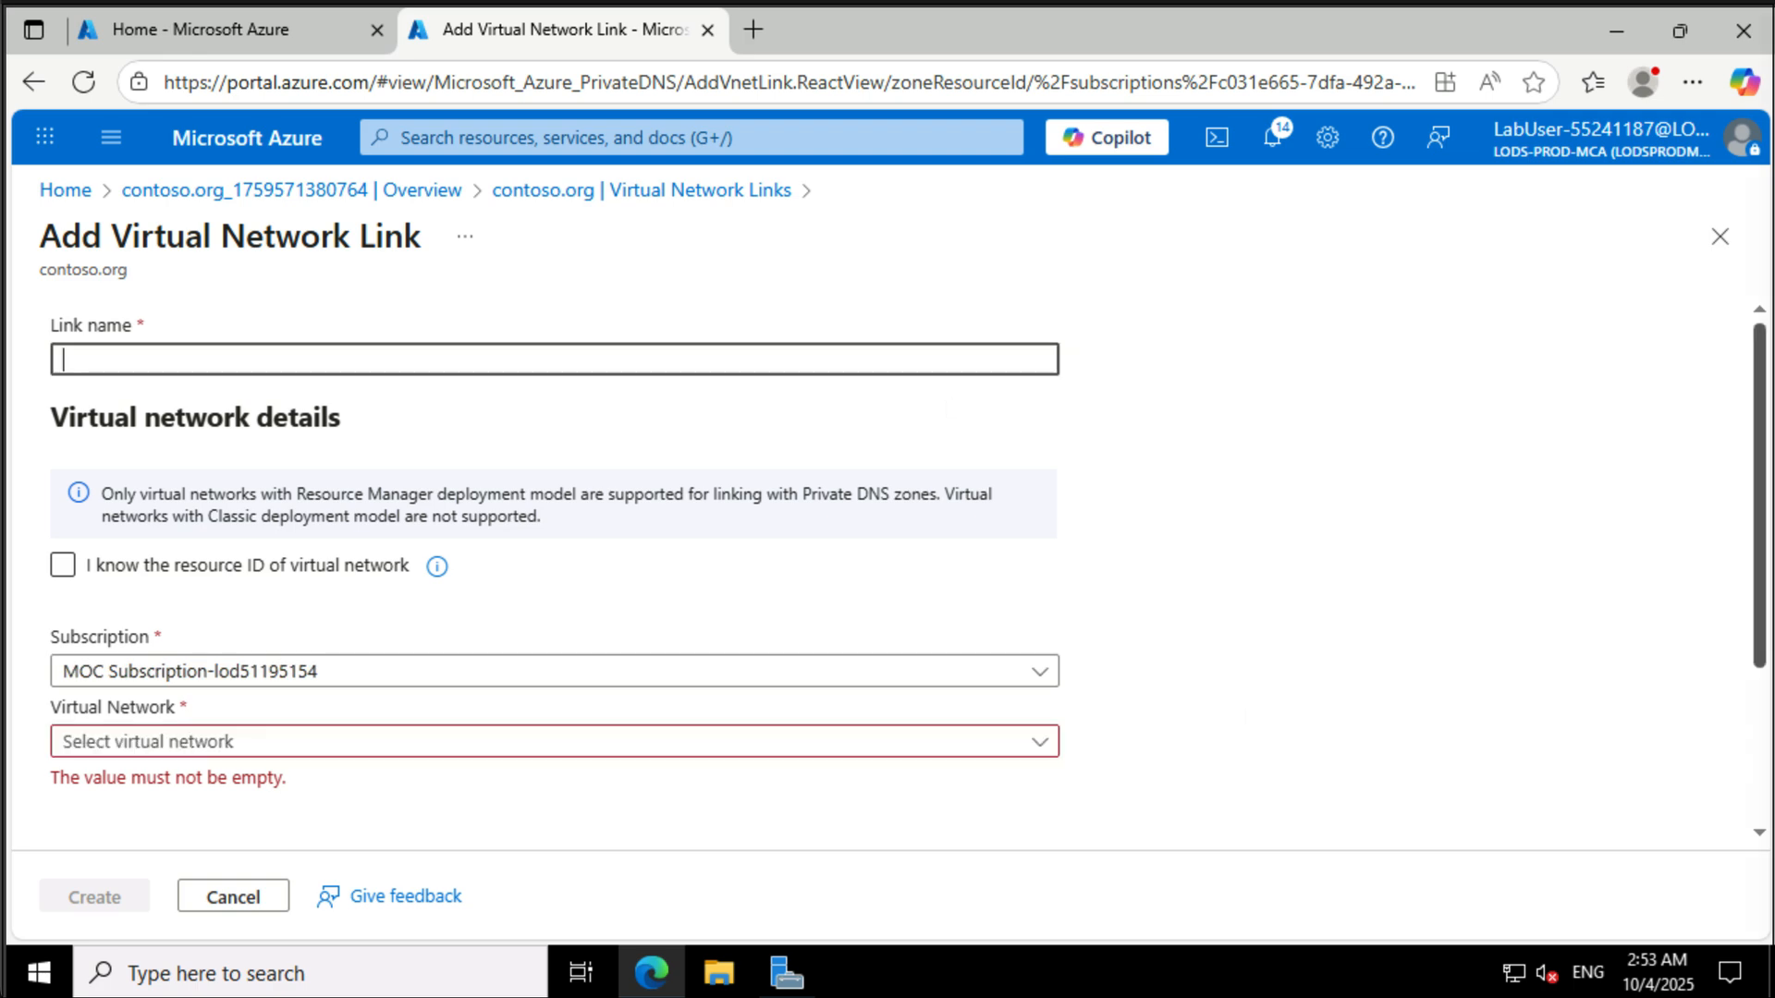
pyautogui.write('az800l08-vnet2-link')
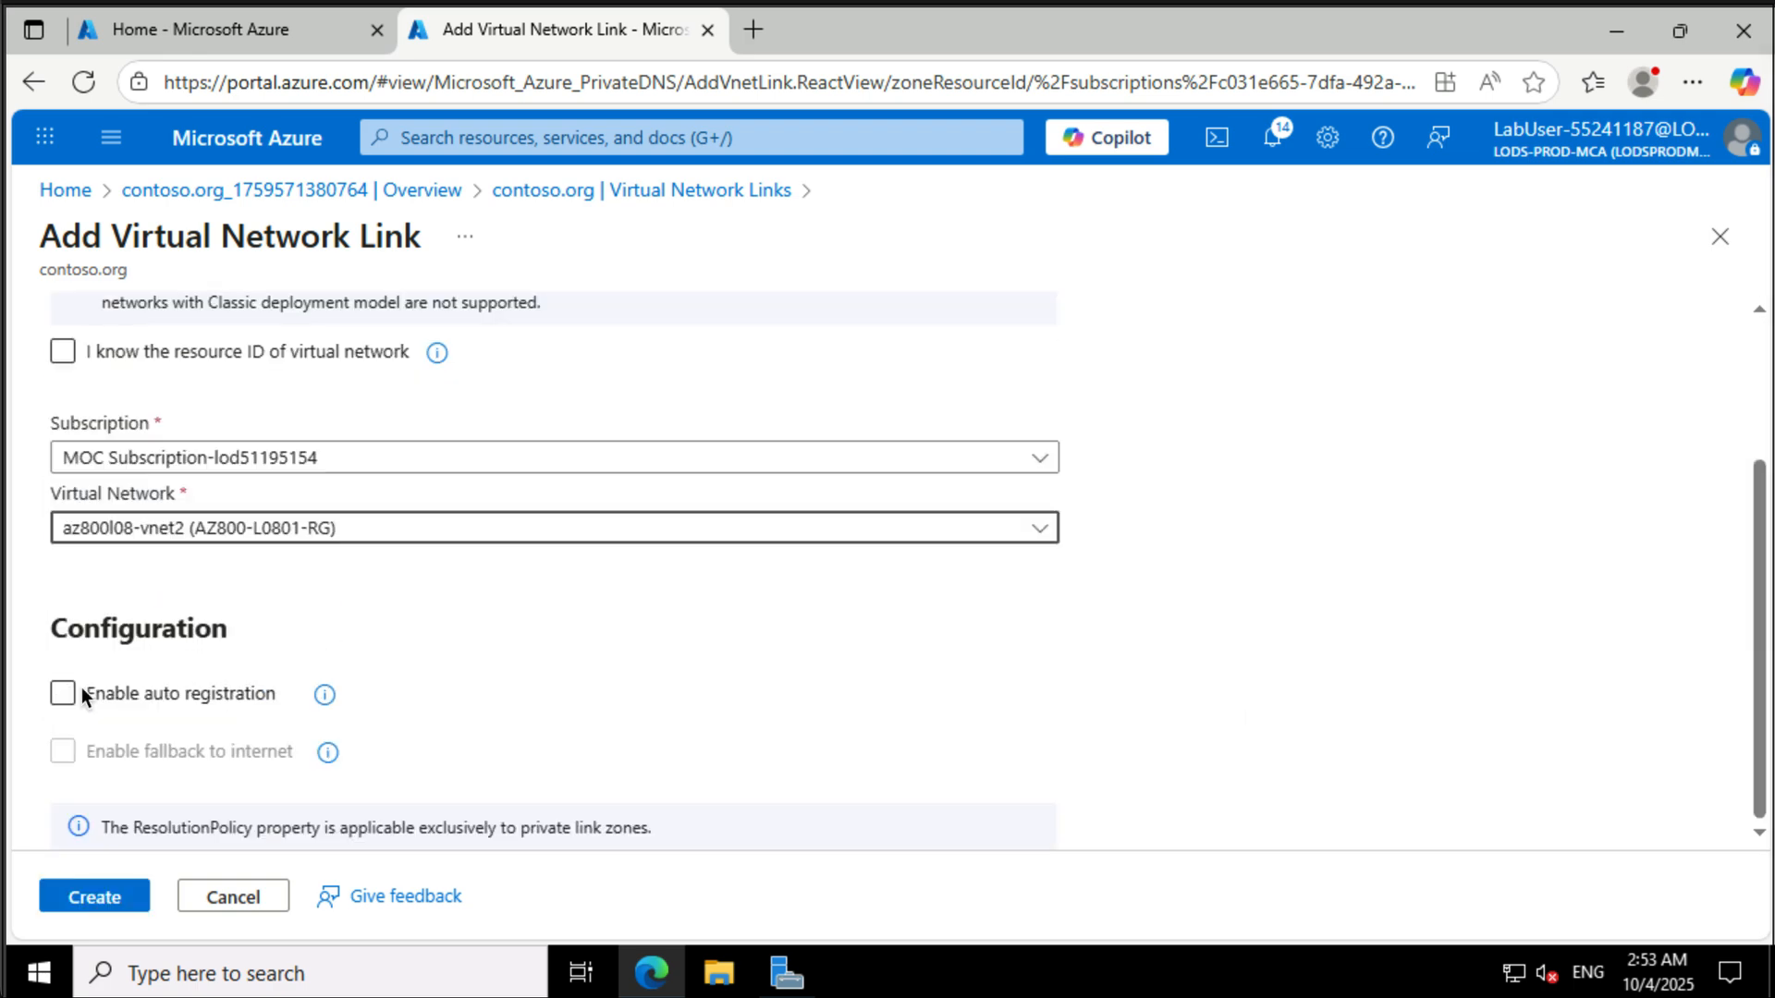
pyautogui.click(94, 896)
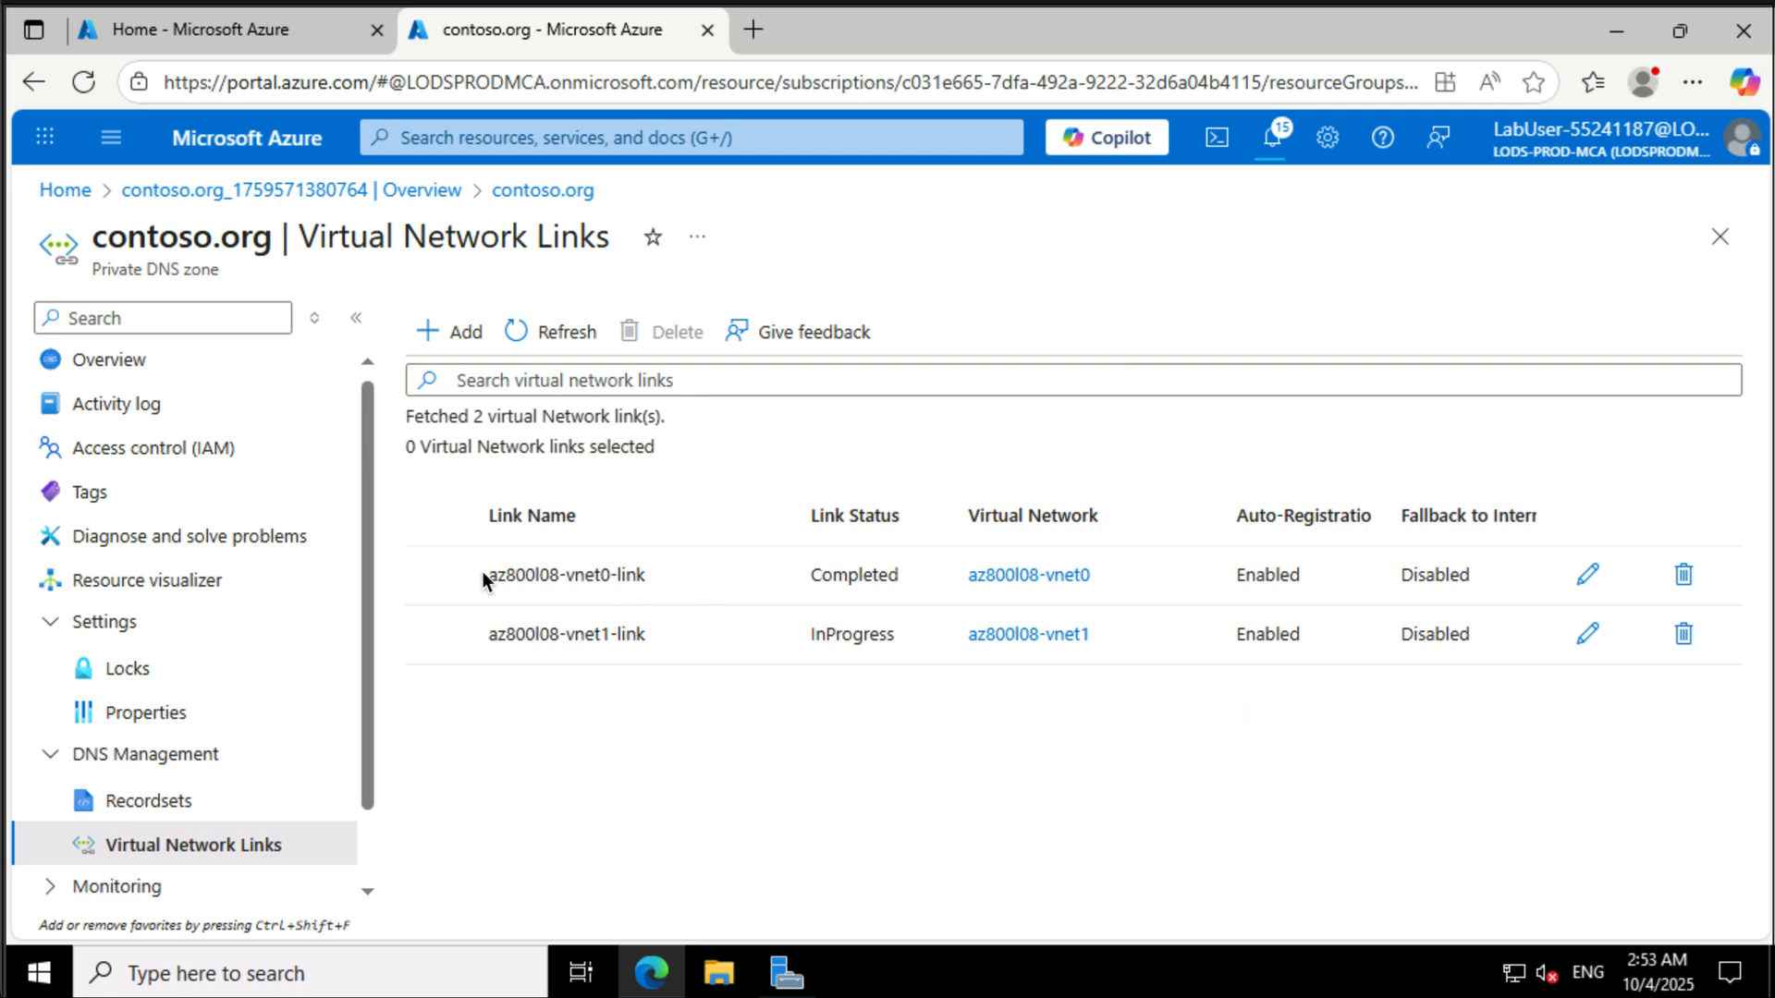
# - Open the contoso.org zone's record sets from its overview and refresh the list
pyautogui.click(144, 367)
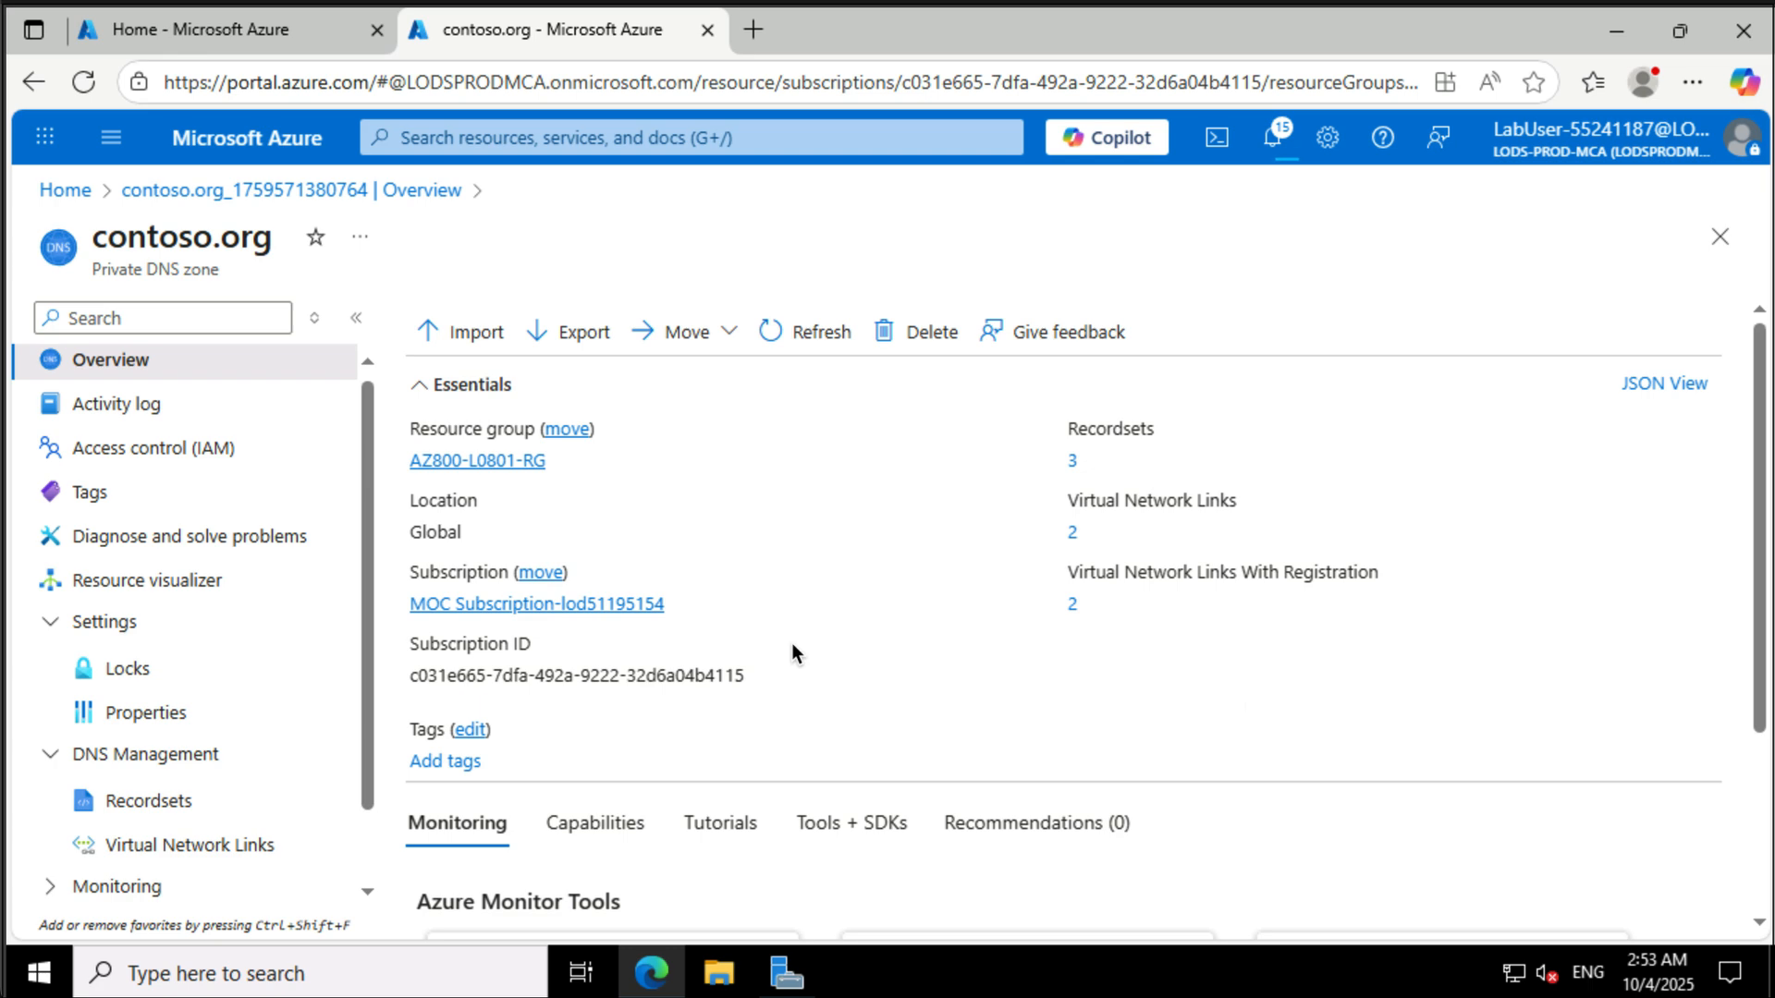
pyautogui.click(1073, 461)
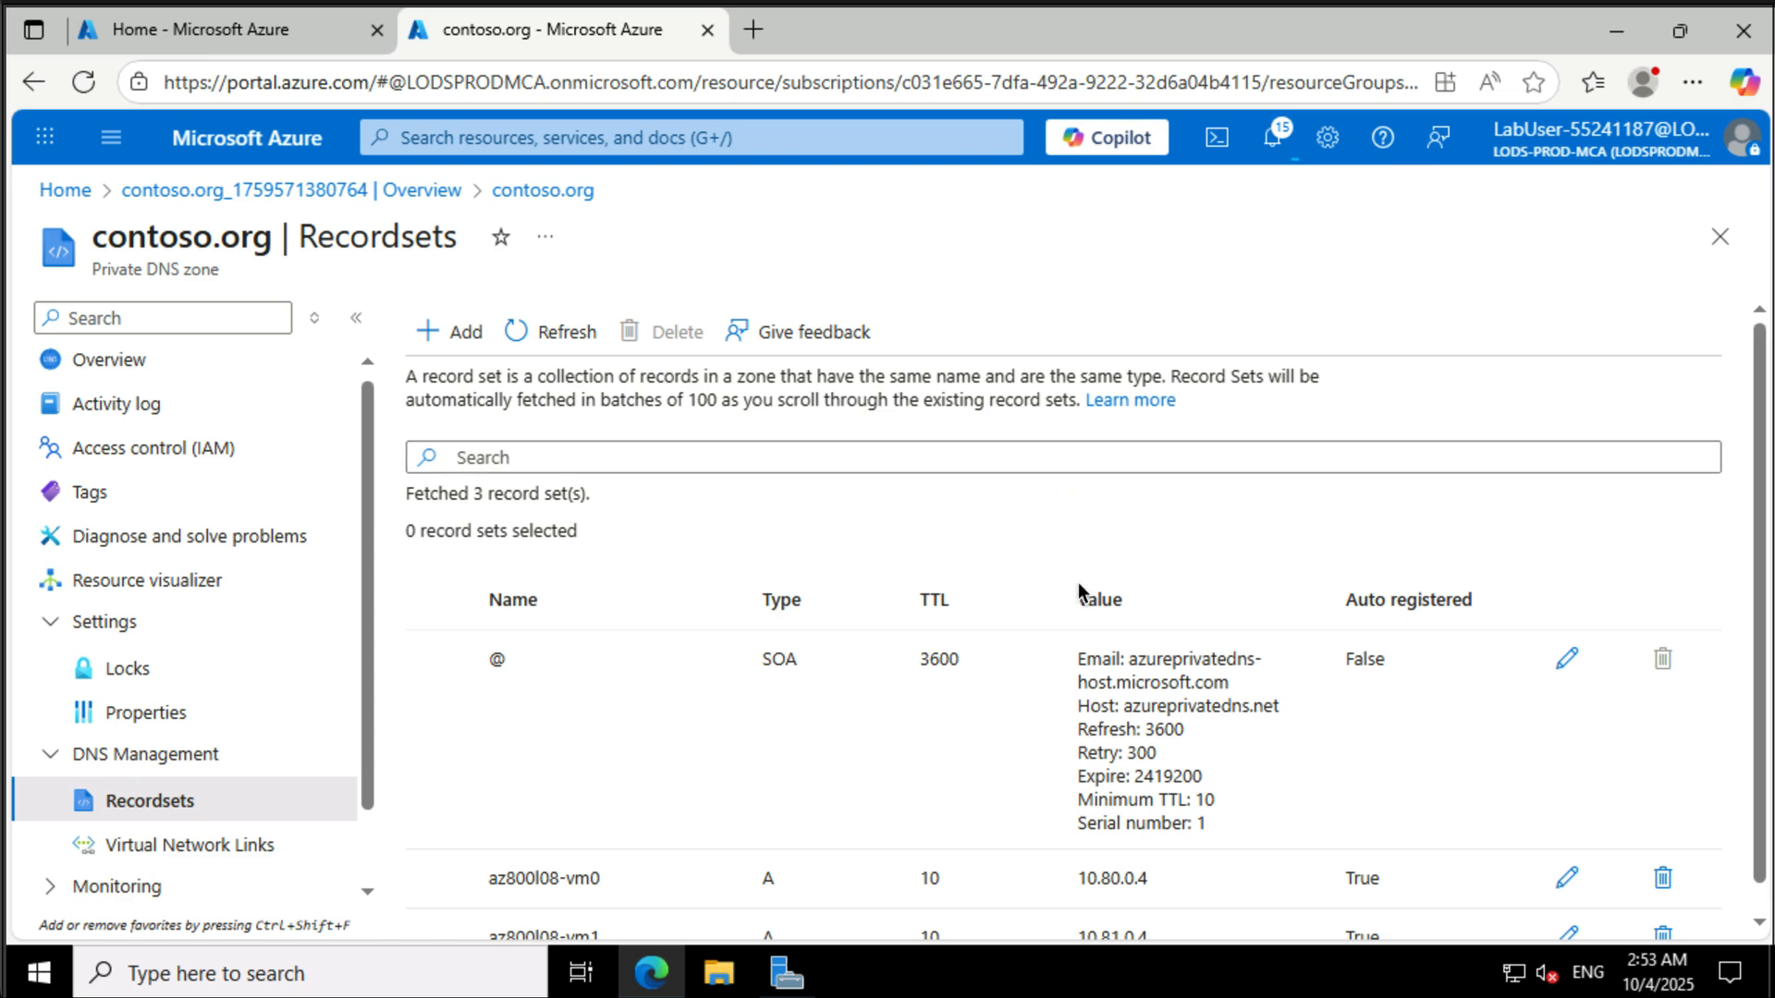
pyautogui.scroll(-1, 1078, 612)
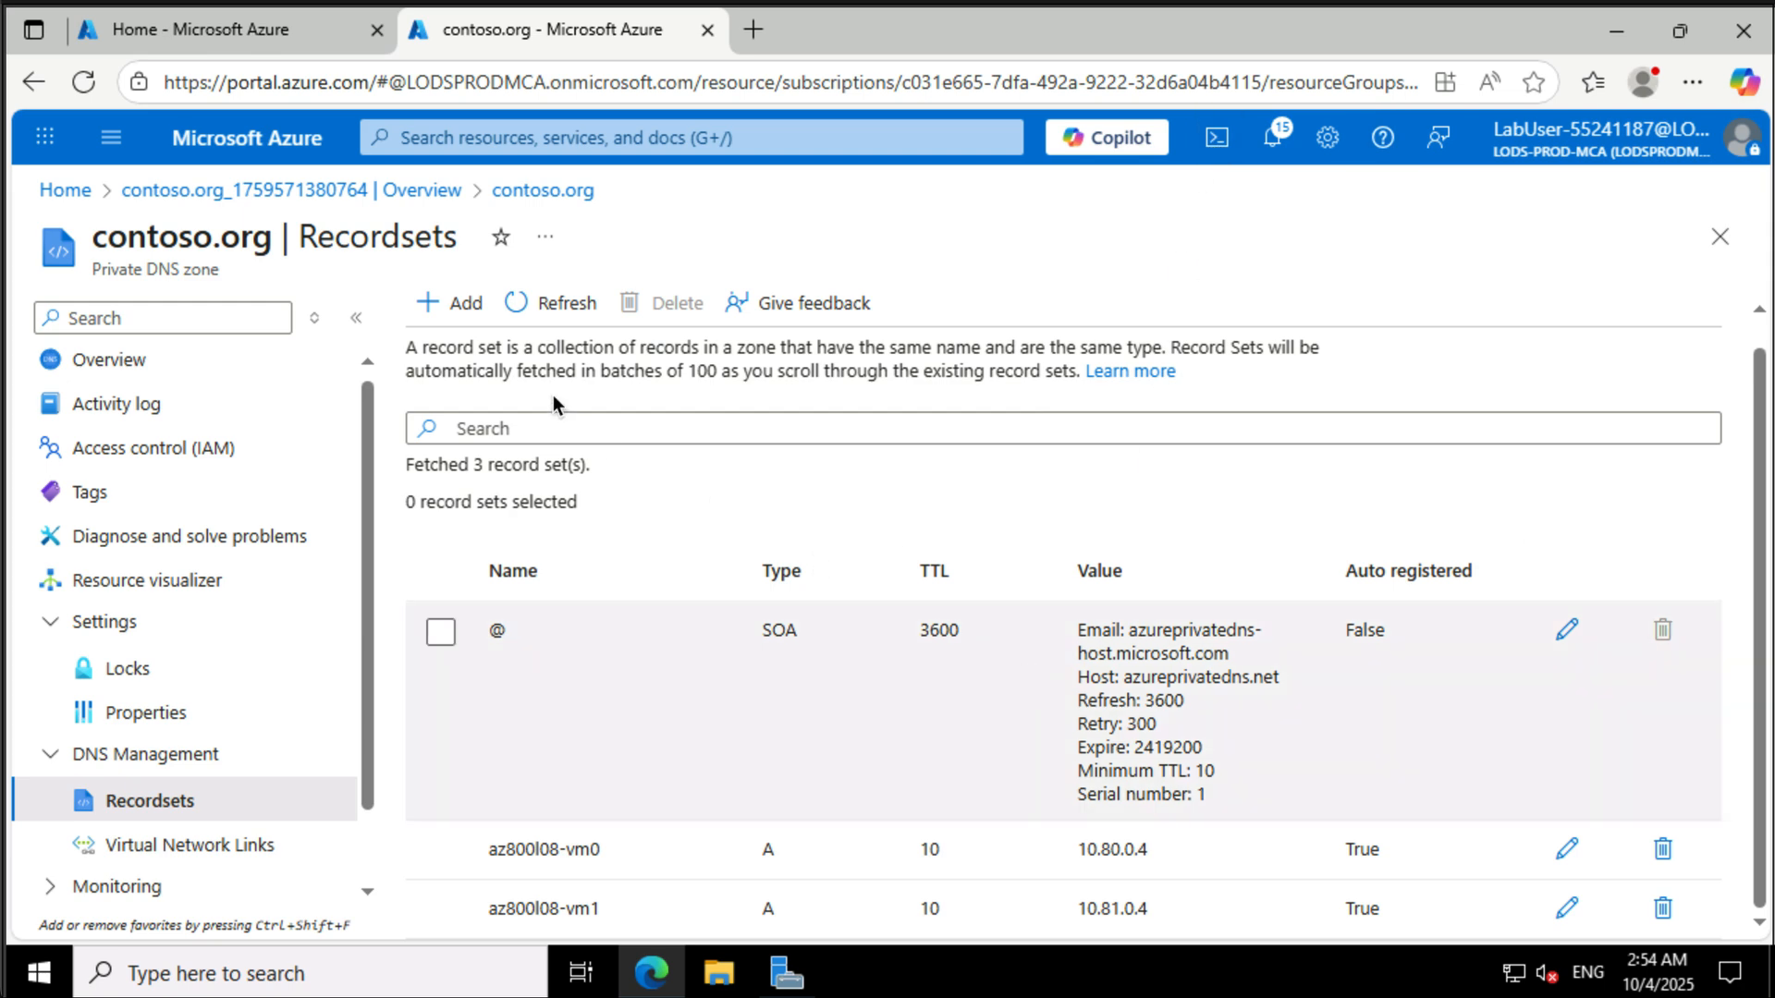
pyautogui.click(551, 313)
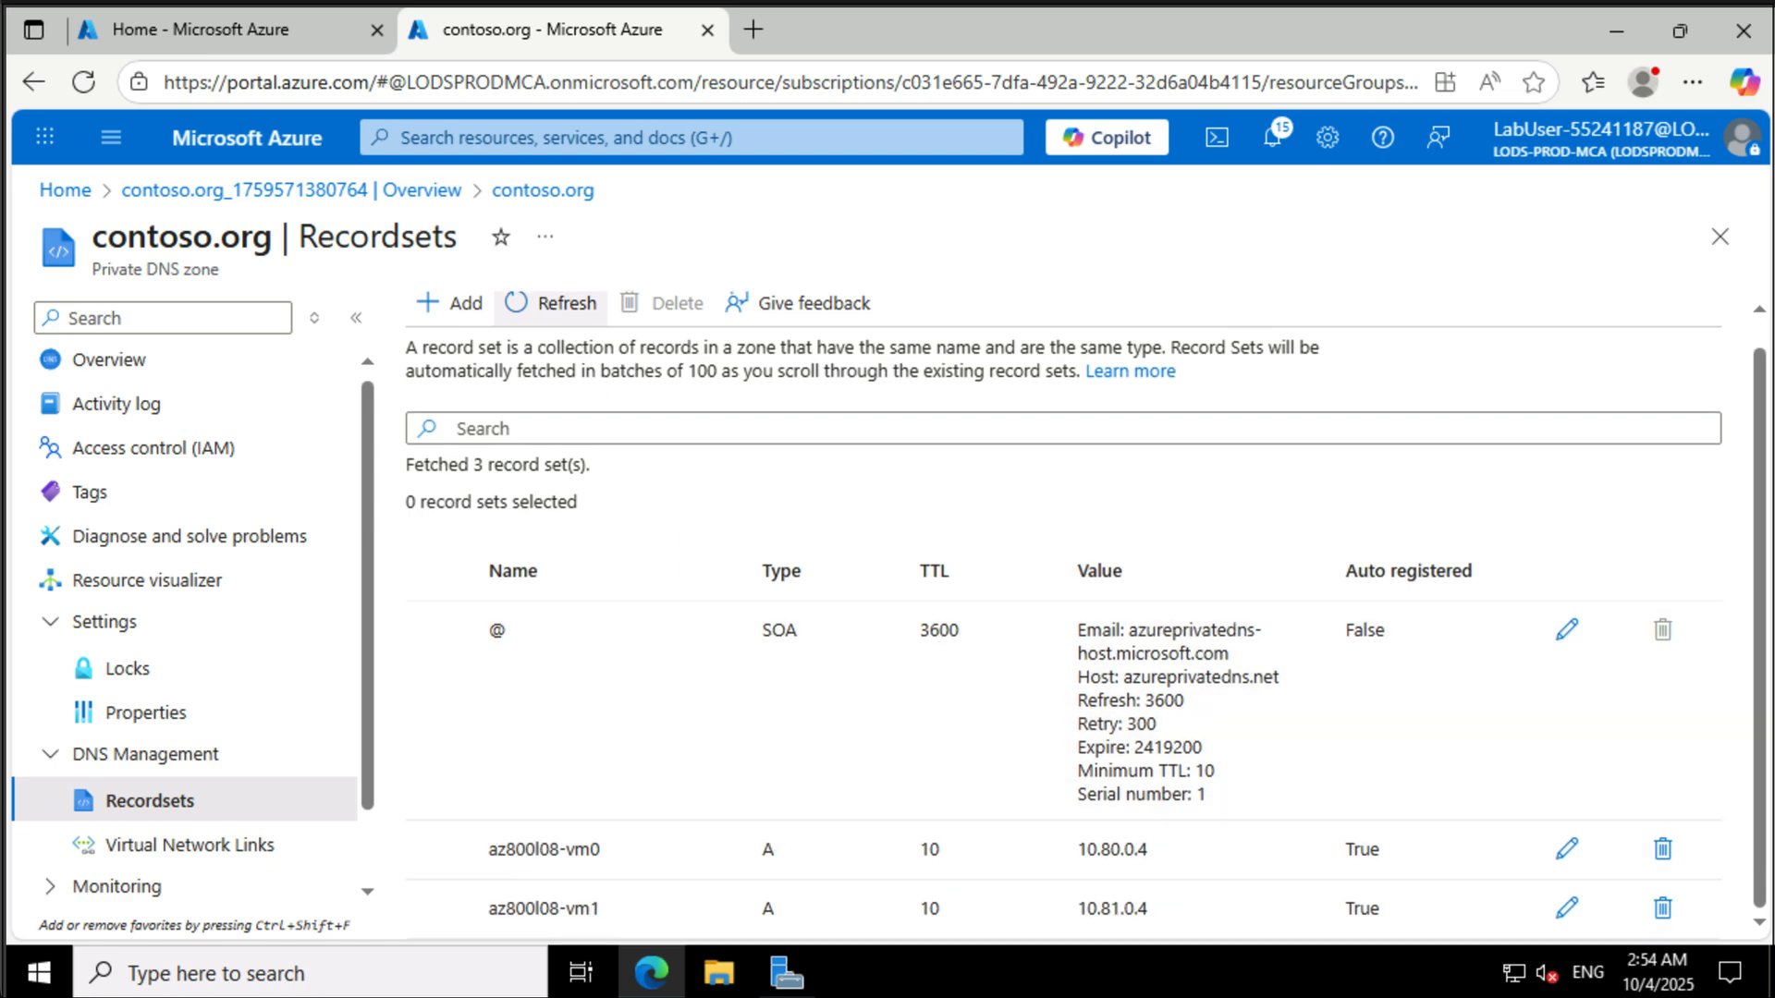
# - Open Network Watcher's Connection troubleshoot and choose az800l08-vm2 as the source virtual machine
pyautogui.click(594, 135)
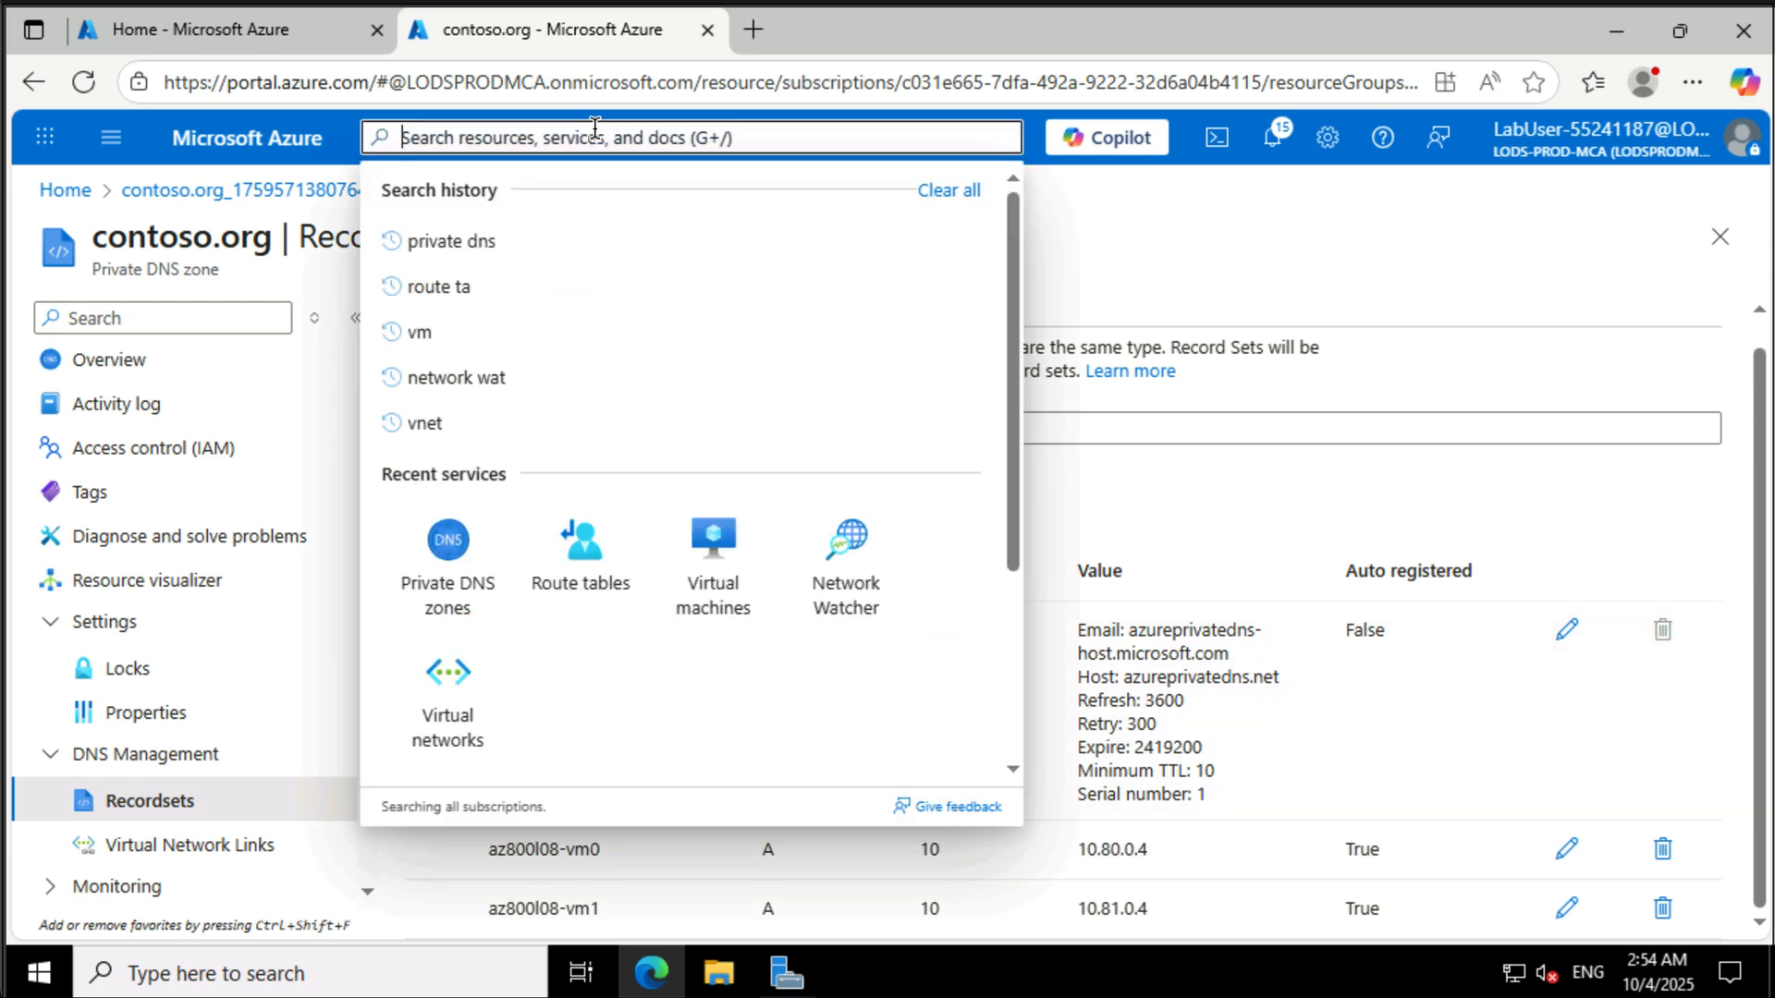
pyautogui.click(839, 581)
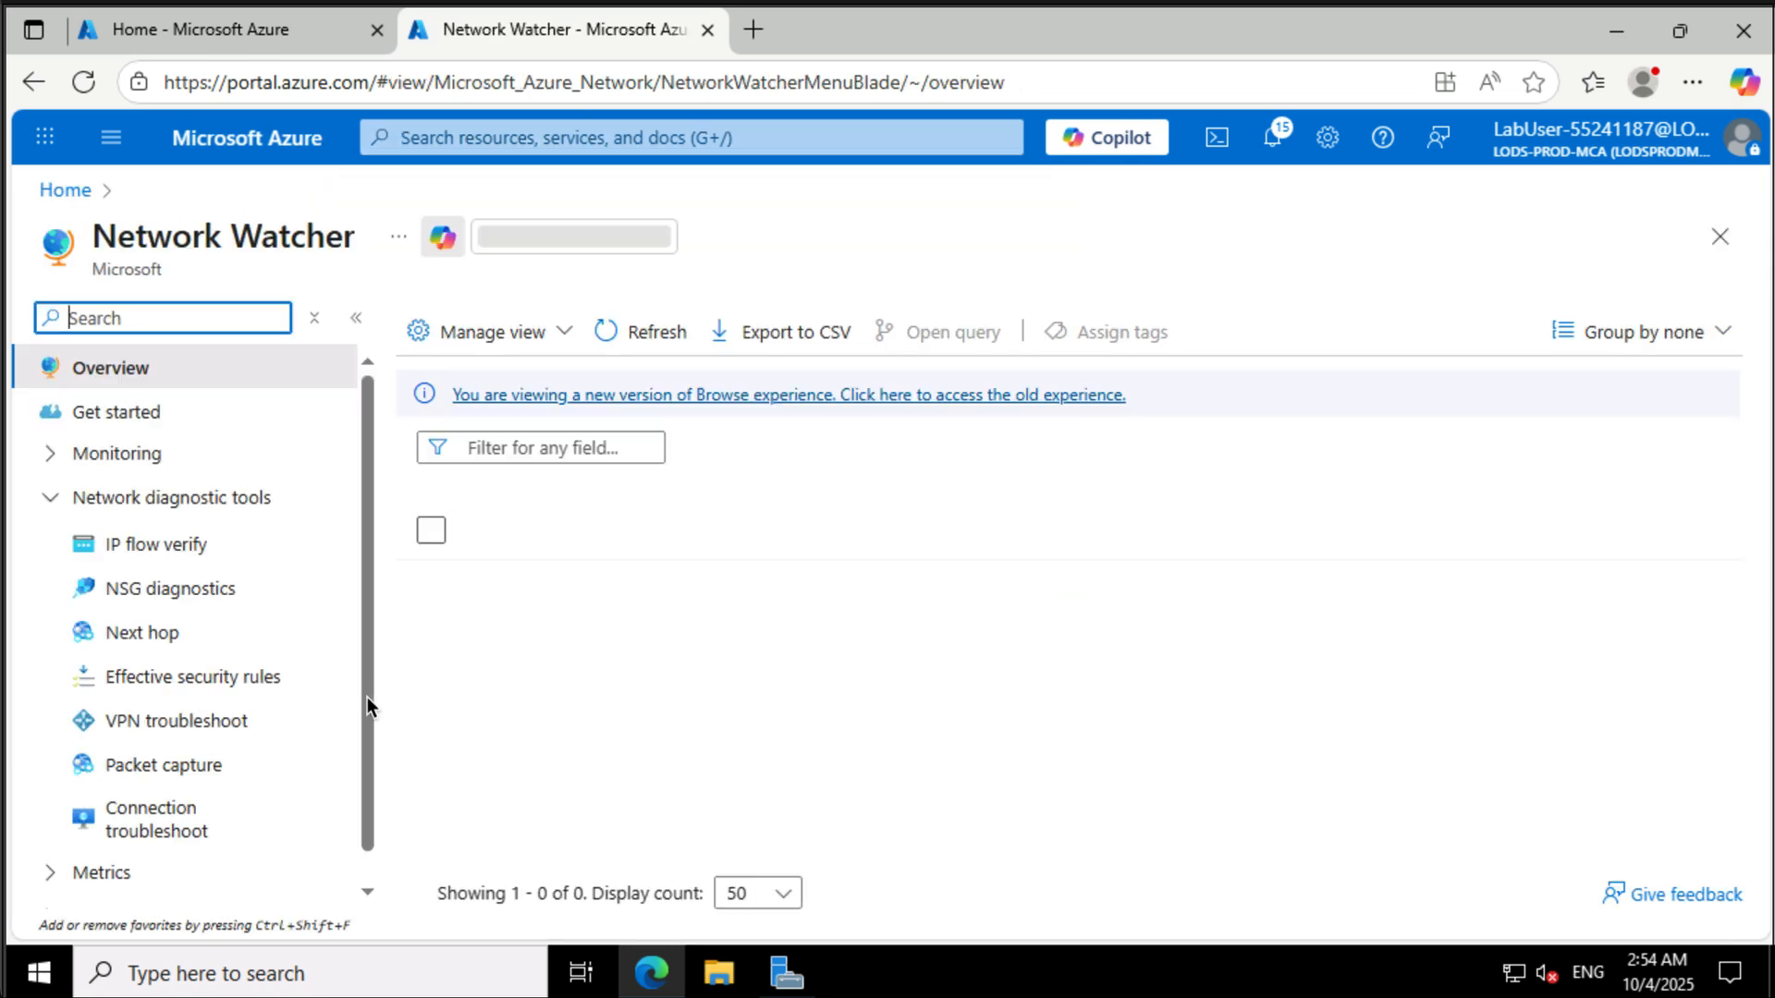
pyautogui.click(203, 841)
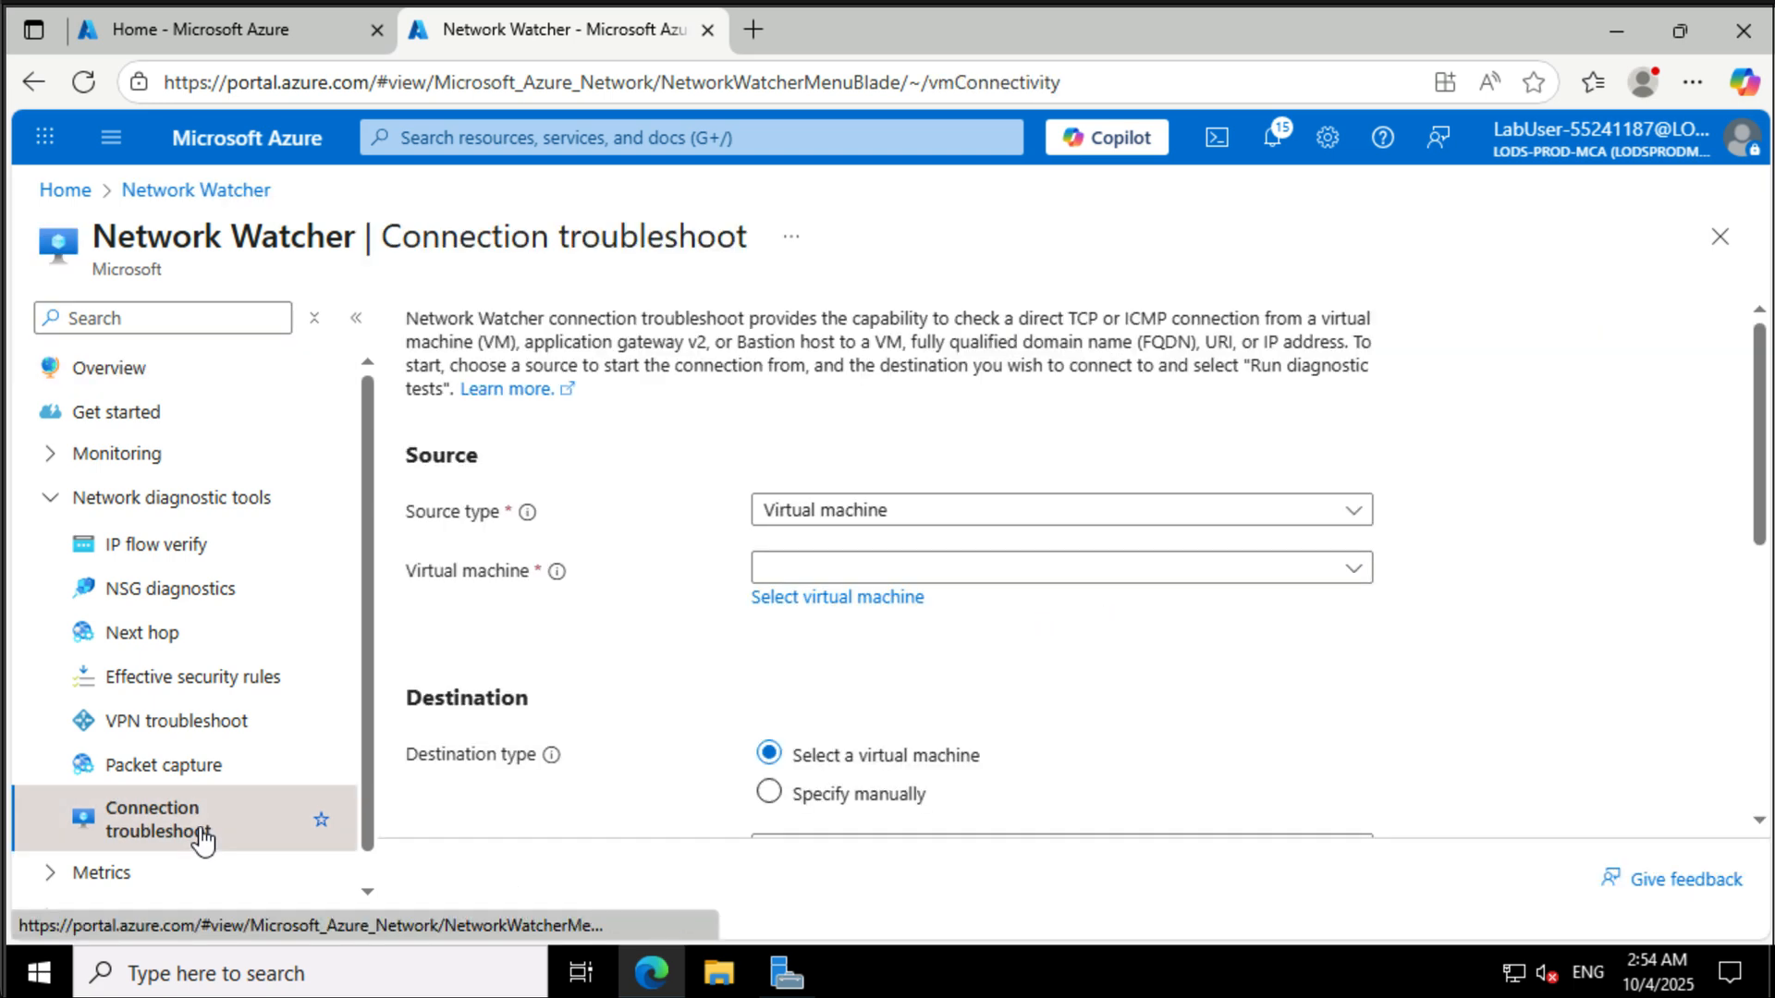
pyautogui.click(988, 572)
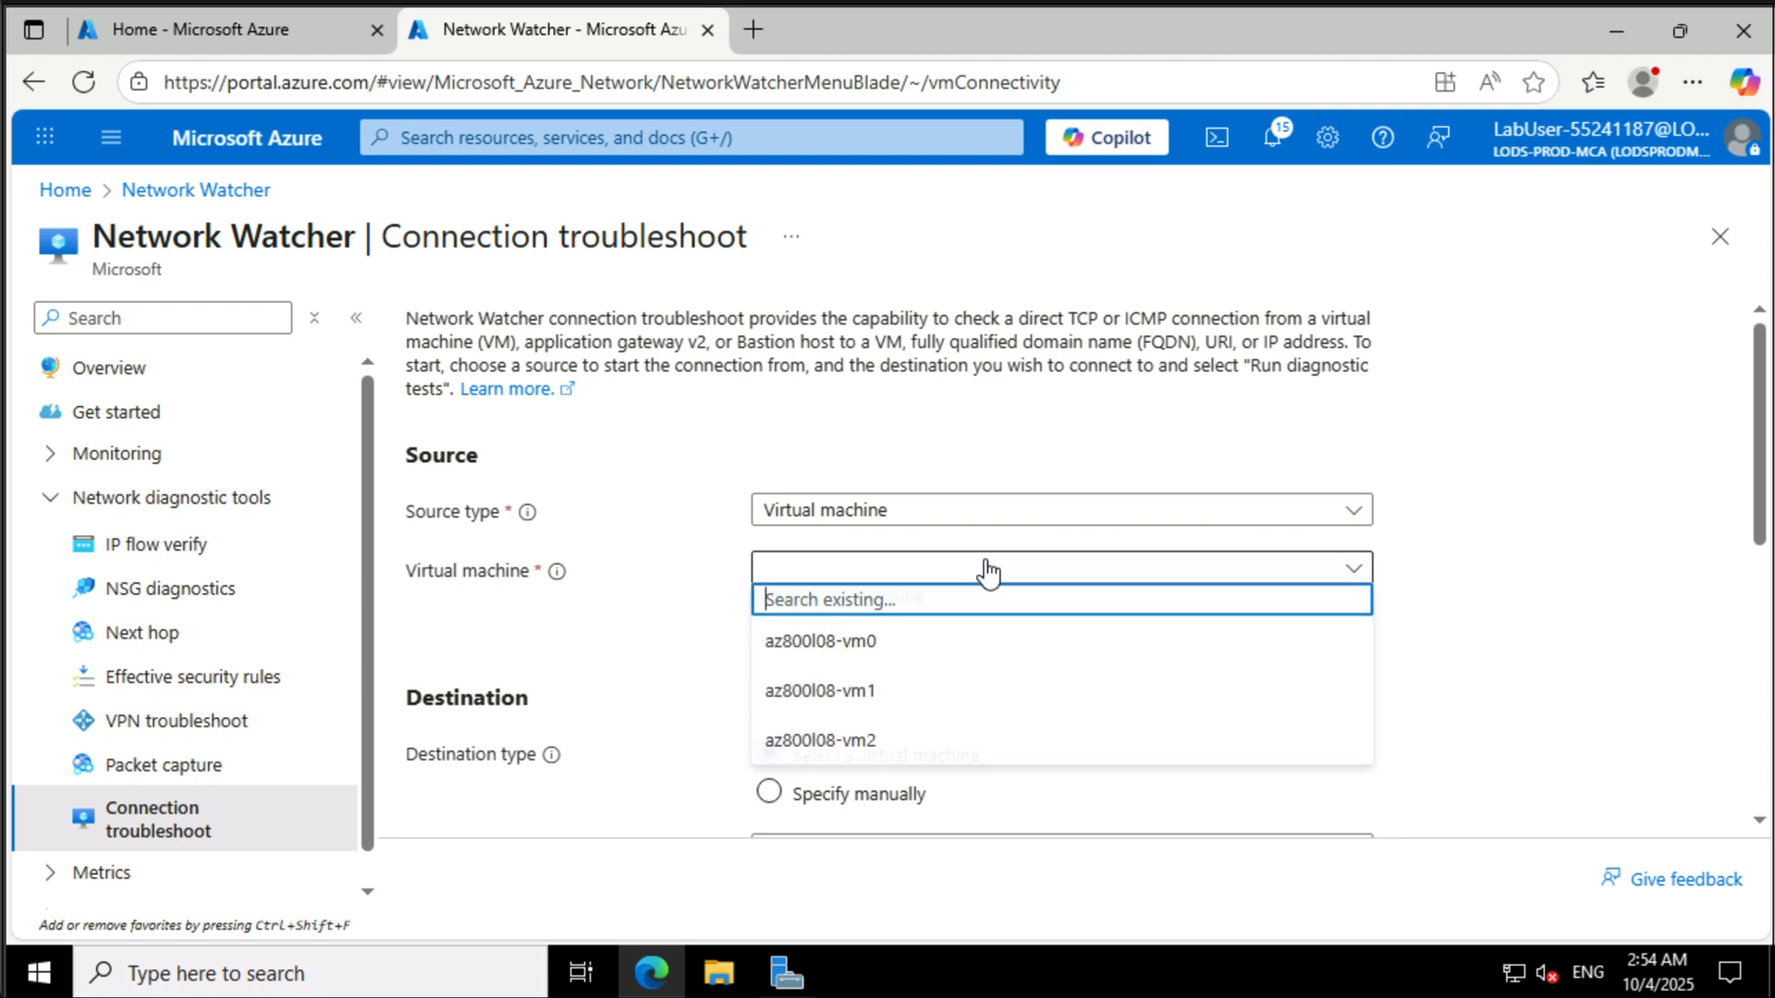
pyautogui.click(954, 745)
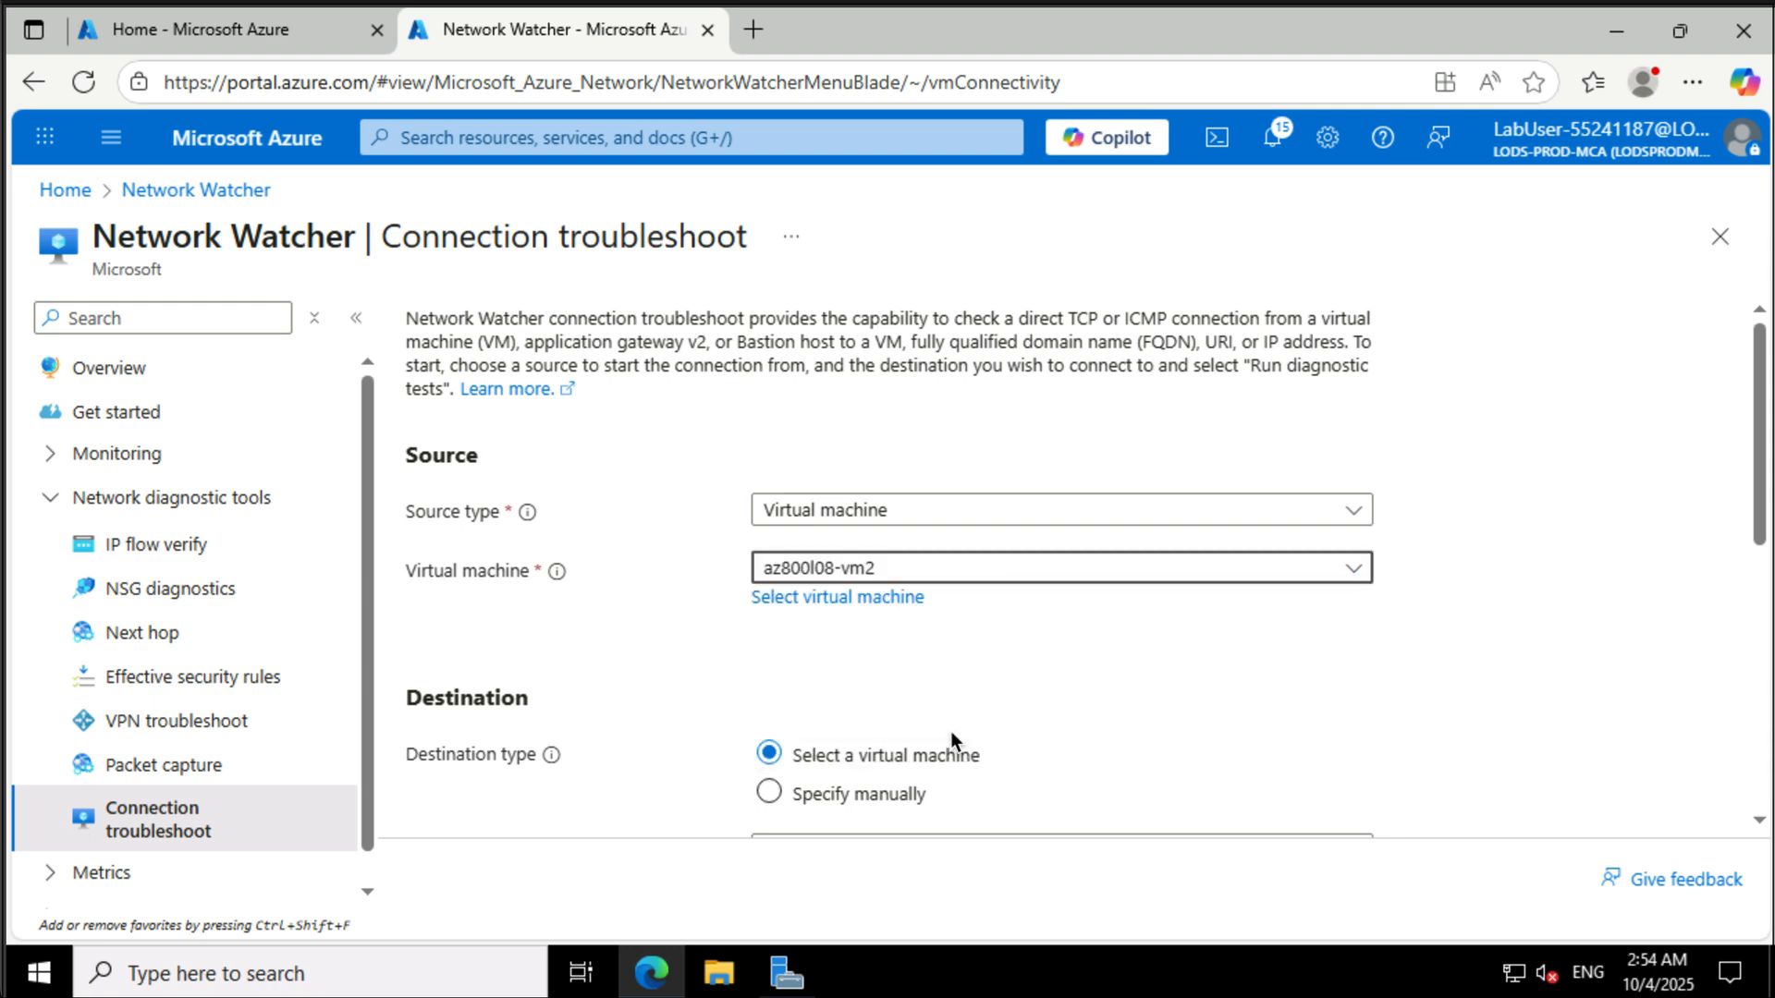
# - Specify the destination manually as az800l08-vm0.contoso.org and set the preferred IP version to IPv4
pyautogui.scroll(-3, 1106, 723)
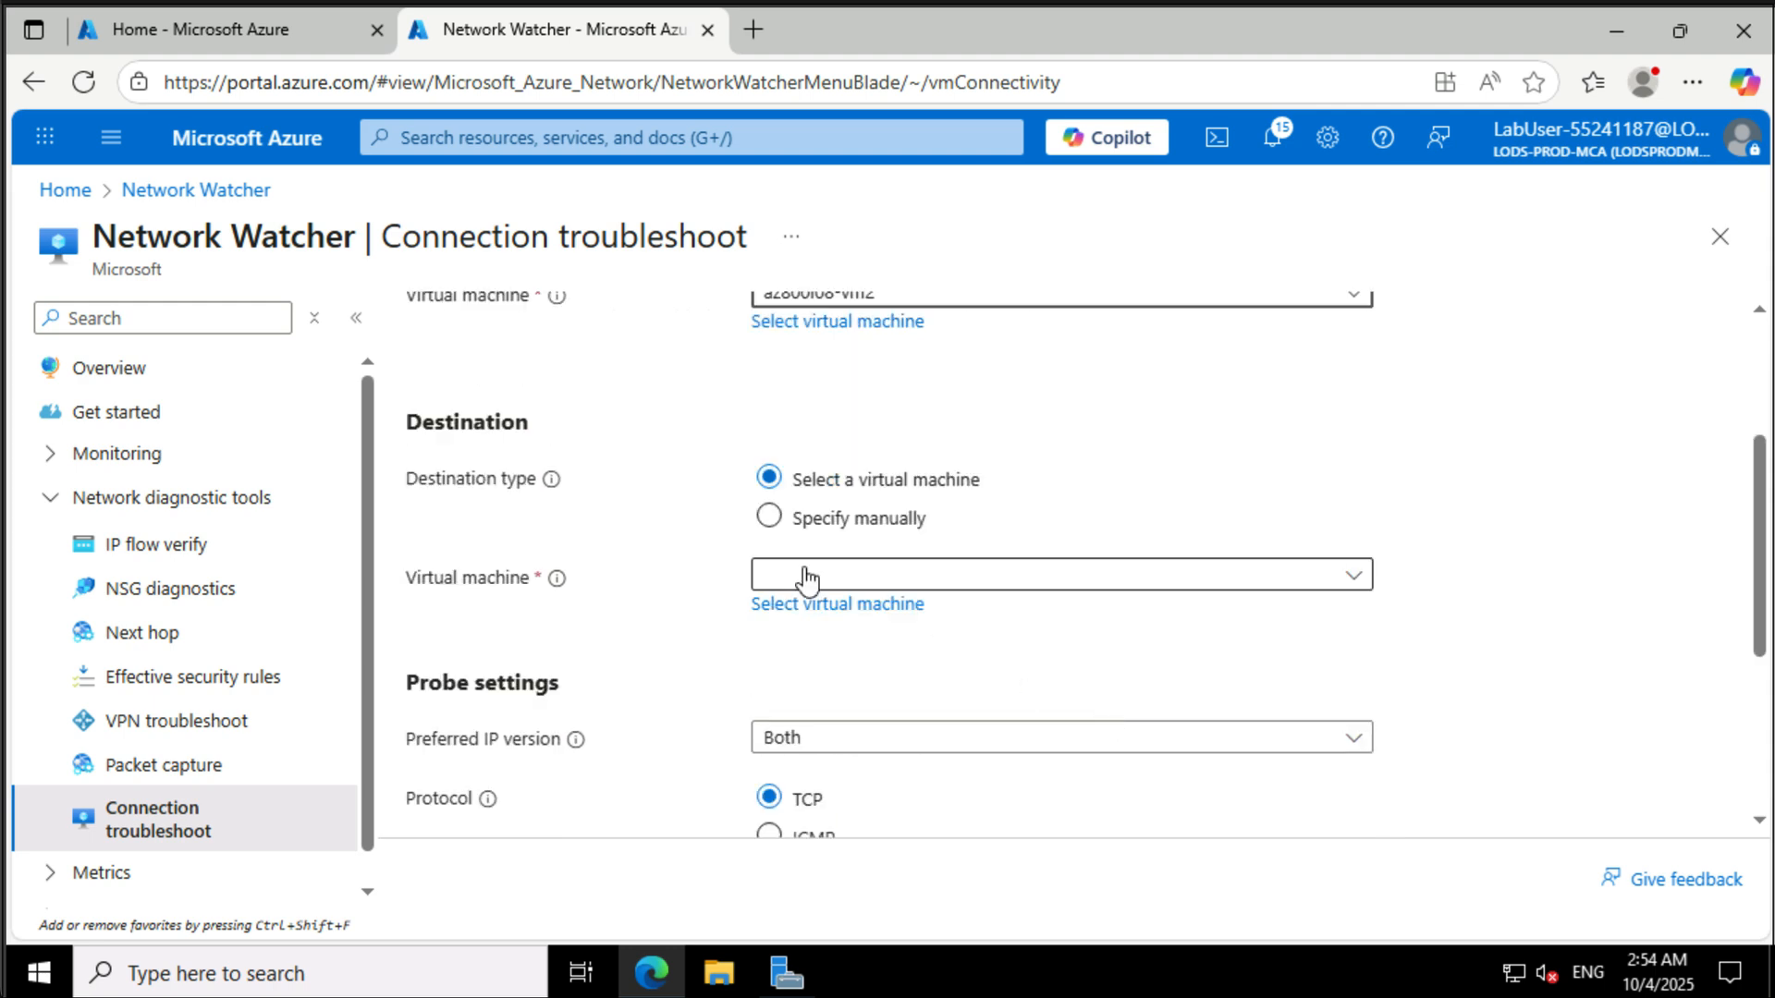
pyautogui.click(772, 517)
pyautogui.click(844, 577)
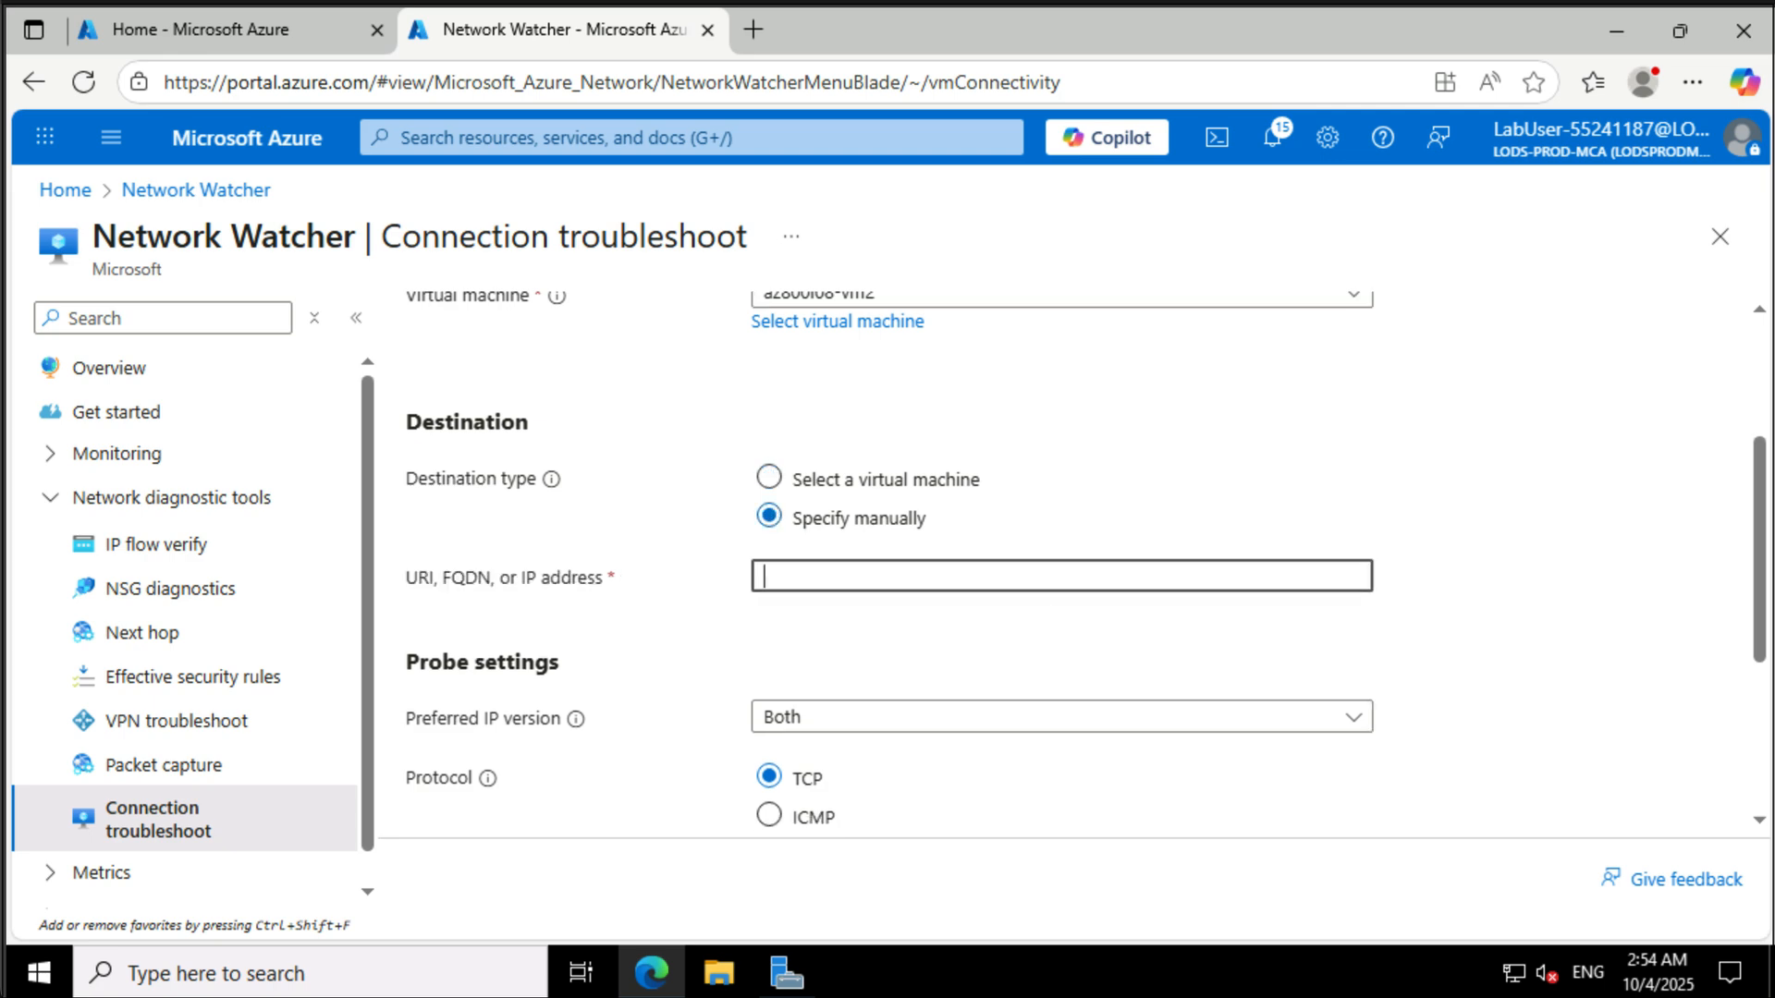
pyautogui.write('az800l08-vm2.contoso.org')
pyautogui.click(872, 578)
pyautogui.press('BackSpace')
pyautogui.write('0')
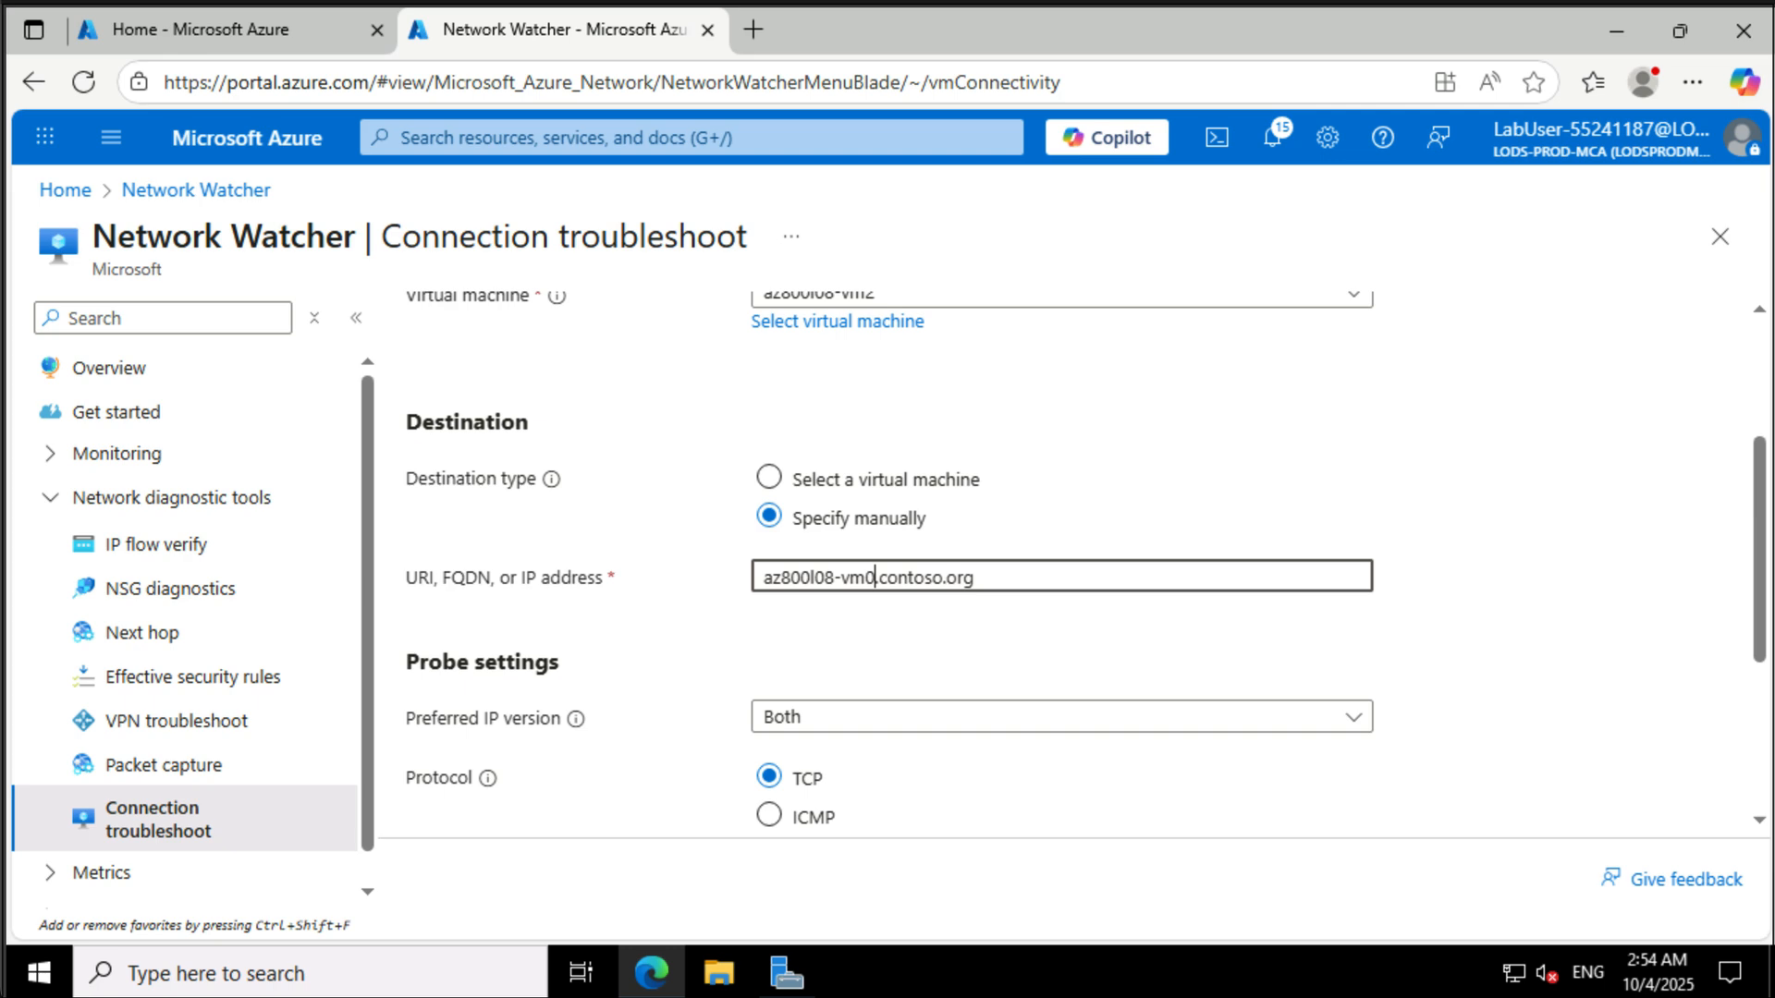
pyautogui.click(836, 717)
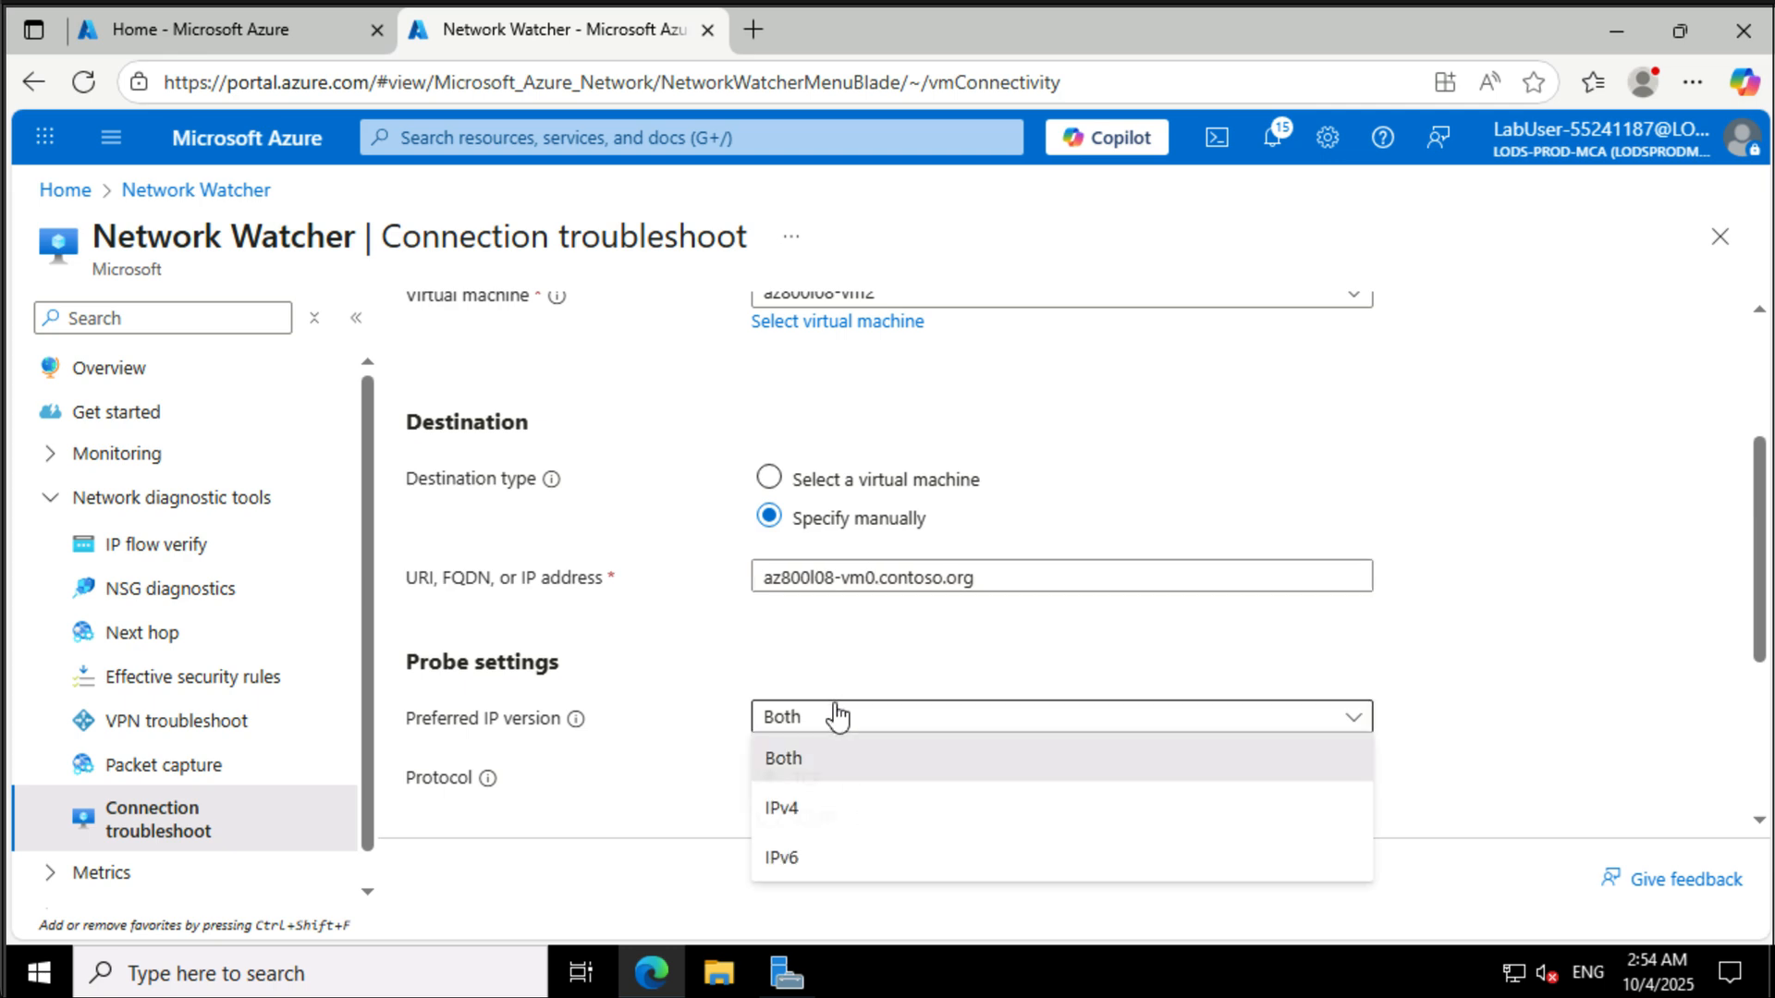
pyautogui.click(815, 817)
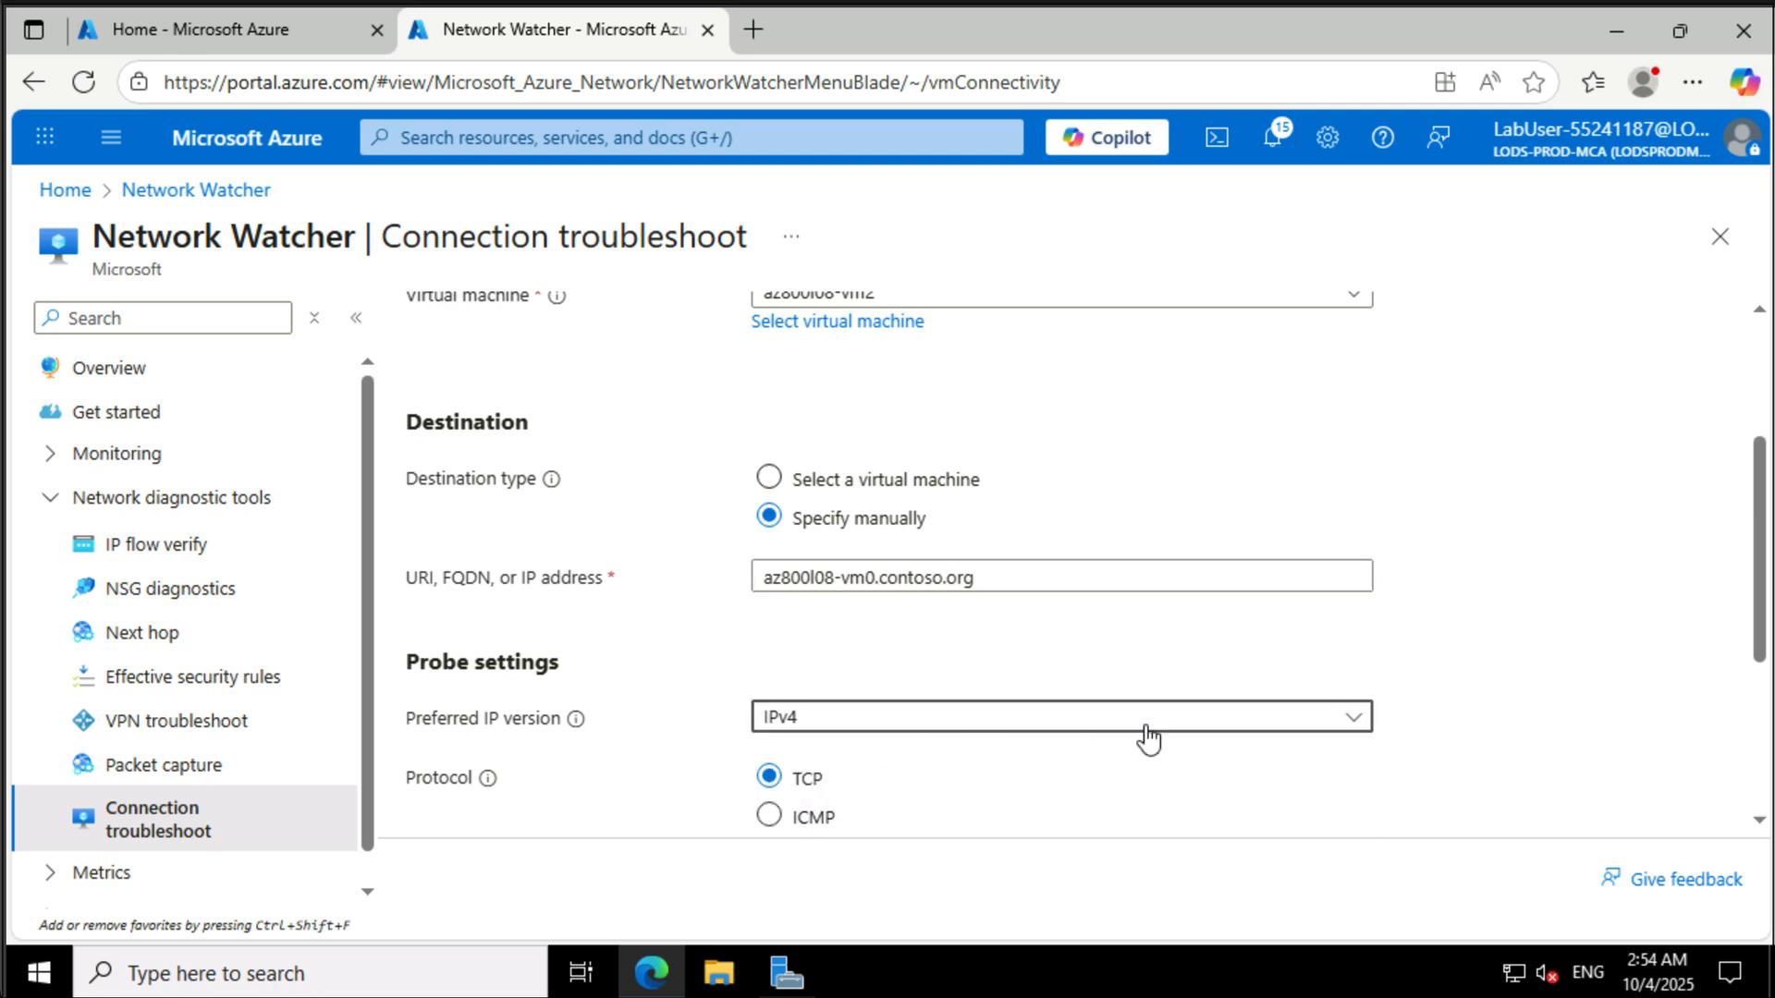
# - Set the destination port to 3389
pyautogui.scroll(-3, 978, 752)
pyautogui.click(907, 531)
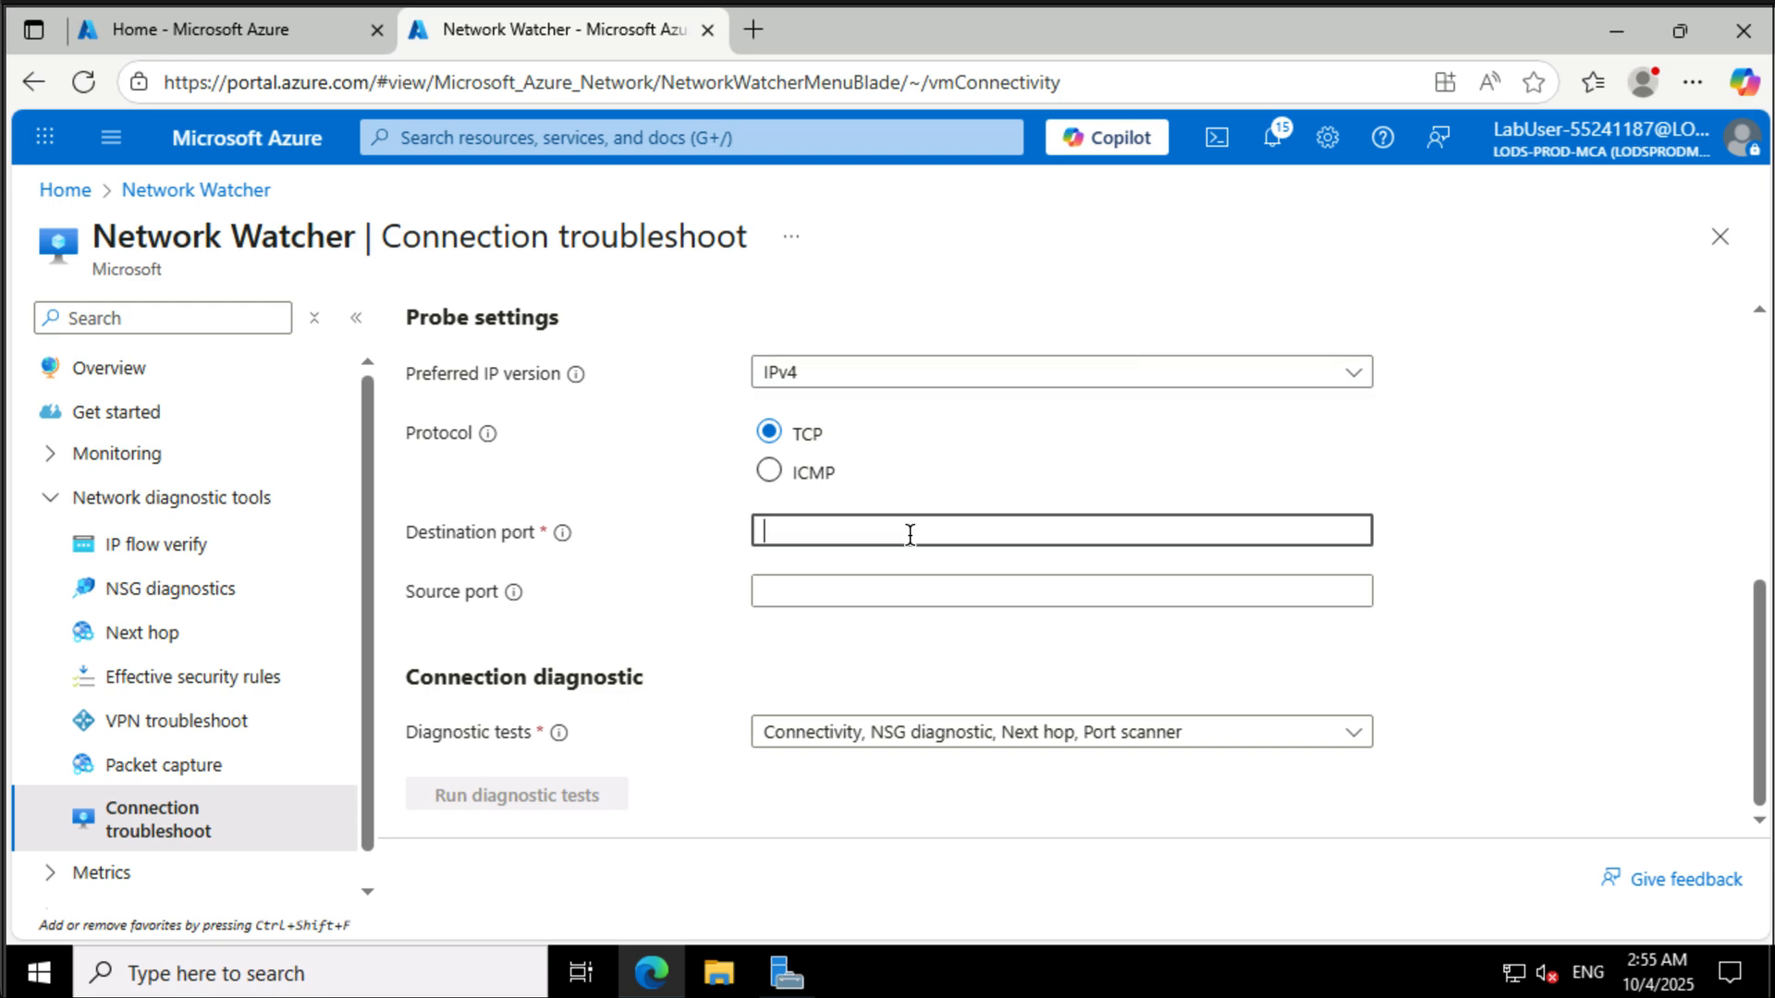
pyautogui.write('3389')
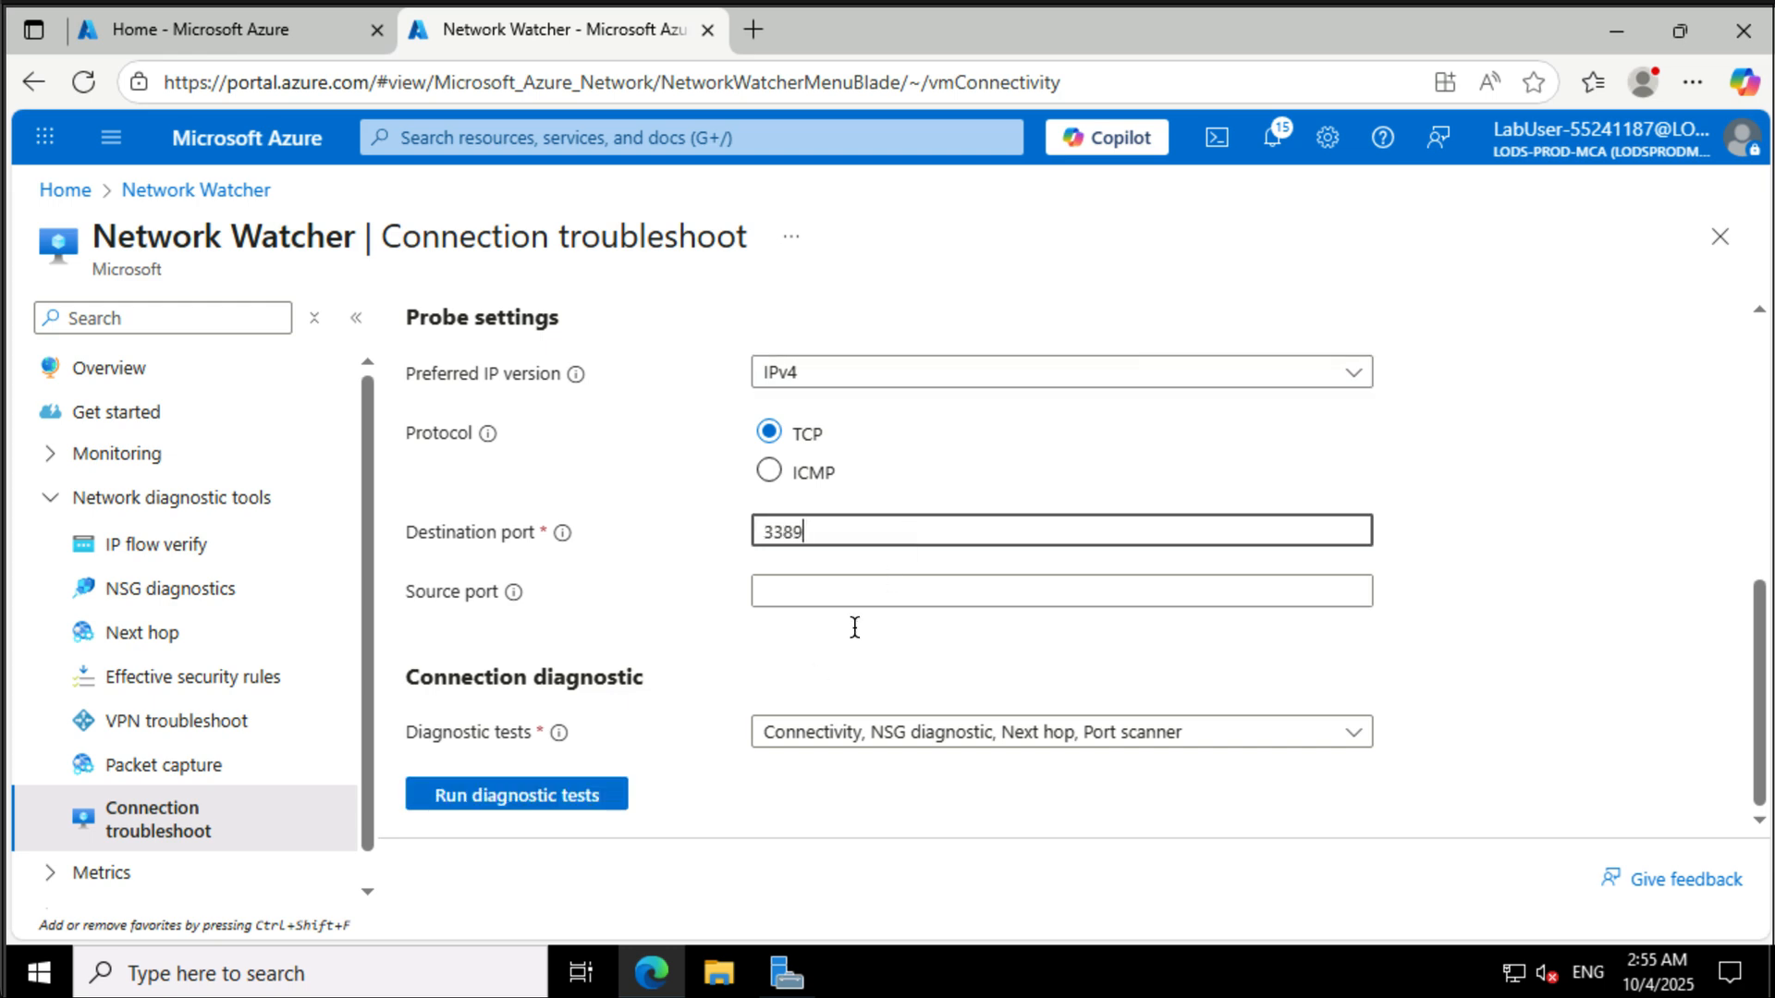
# - Limit the diagnostic tests to Connectivity only and run the diagnostic tests
pyautogui.click(789, 736)
pyautogui.click(778, 592)
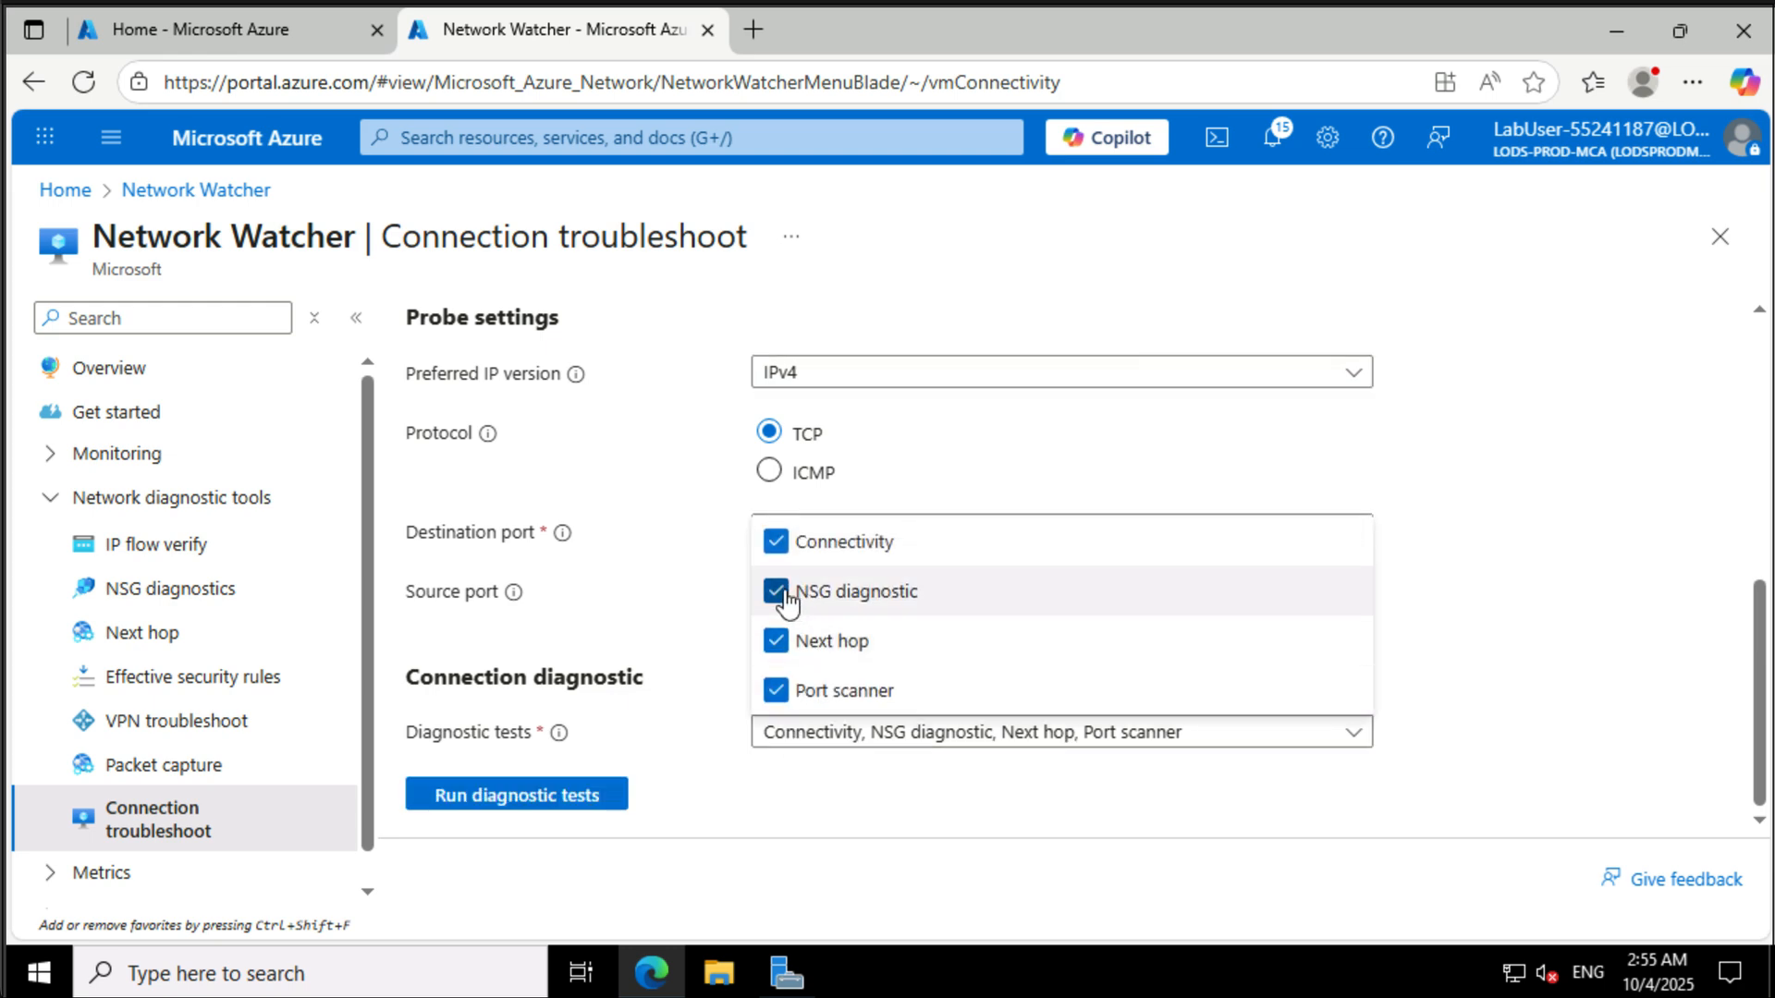
pyautogui.click(777, 641)
pyautogui.click(776, 690)
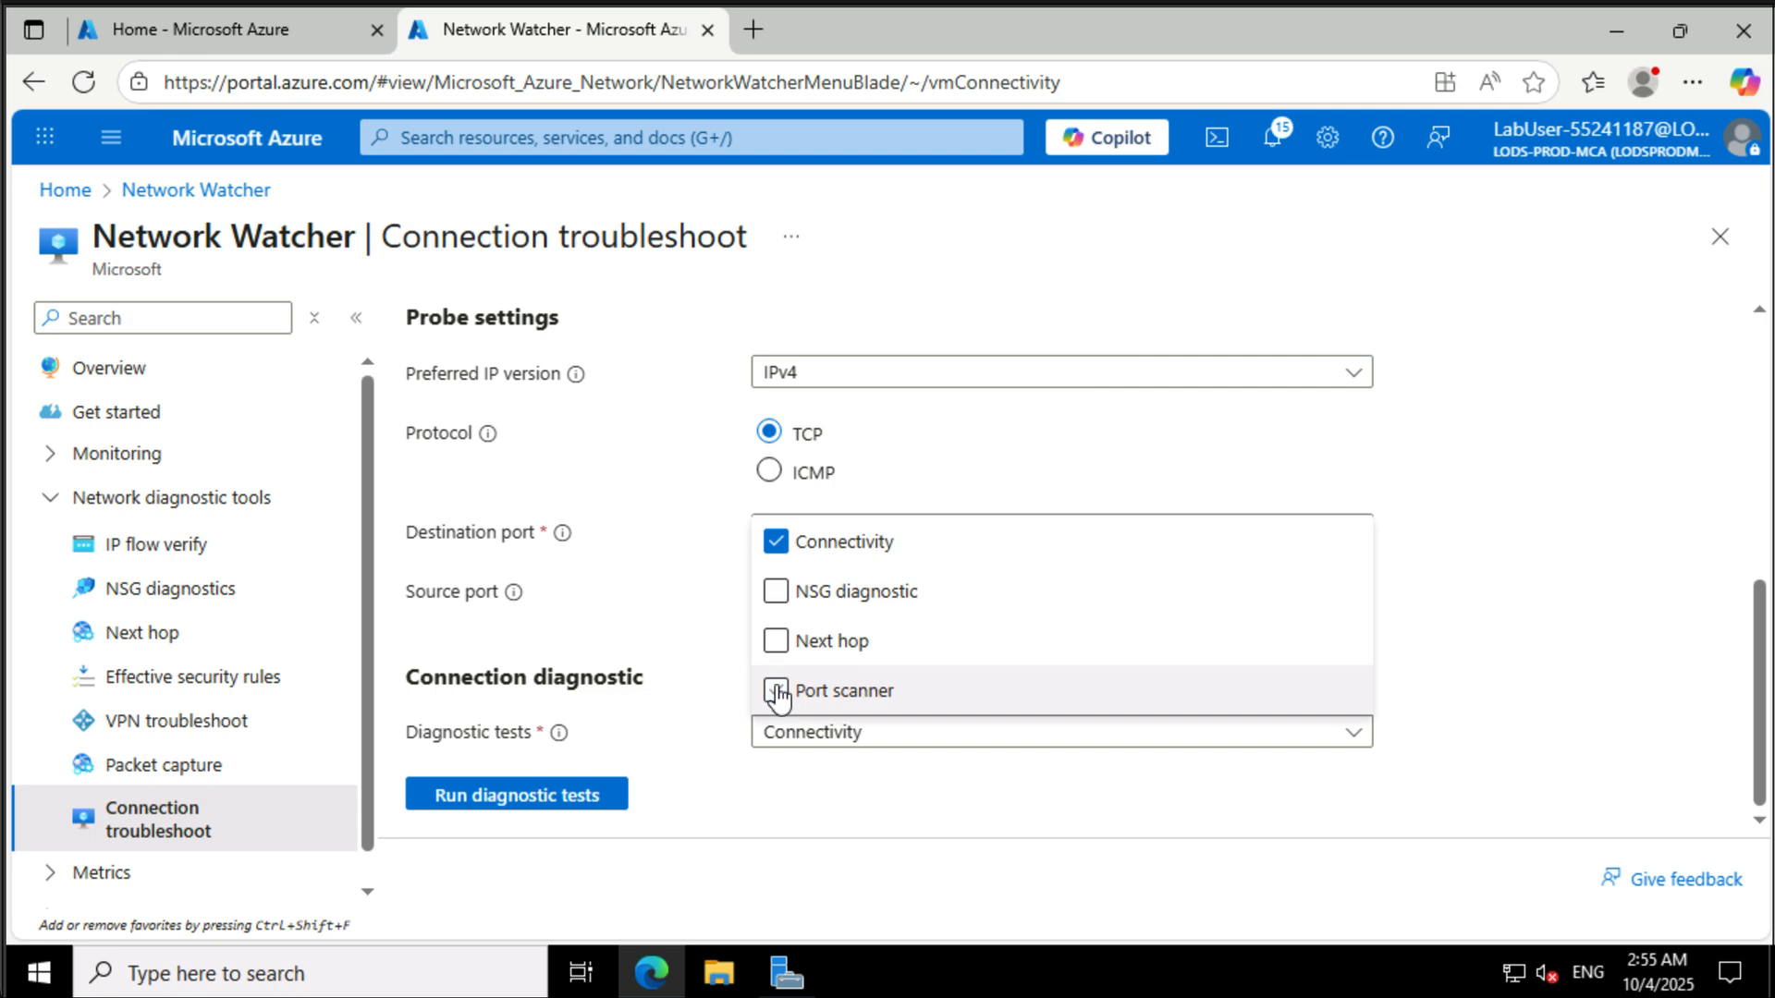
pyautogui.click(756, 782)
pyautogui.click(567, 795)
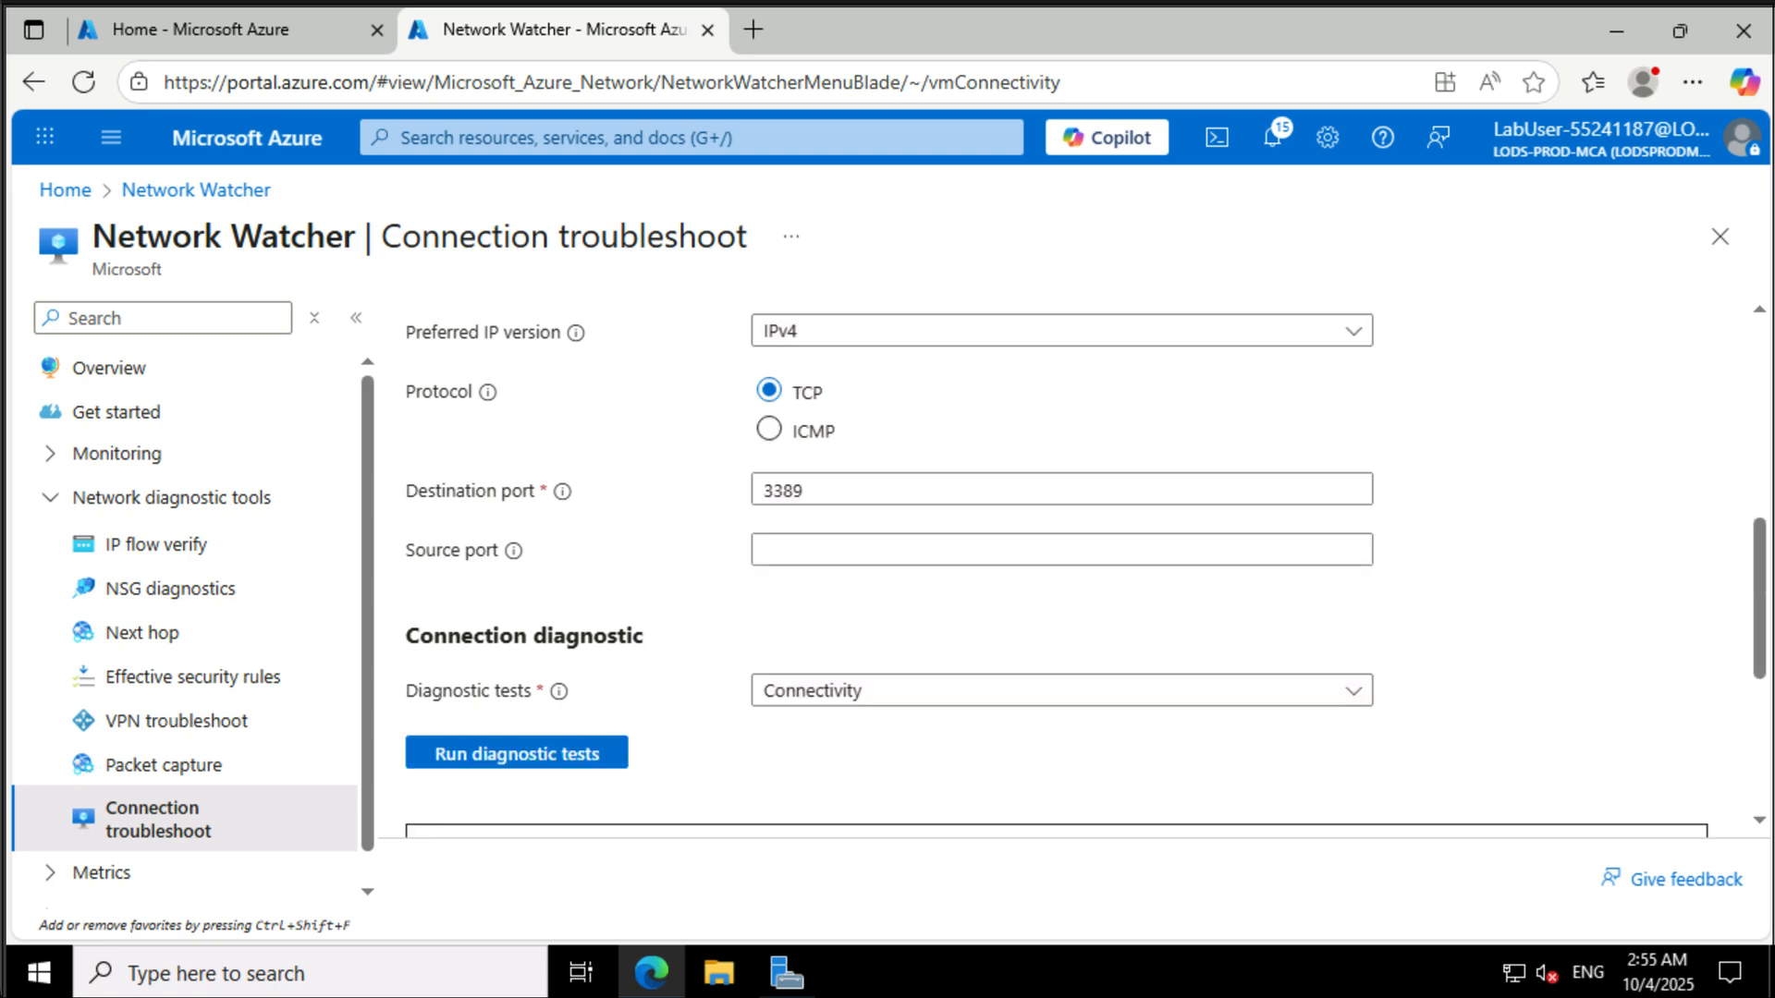
pyautogui.scroll(-5, 1496, 640)
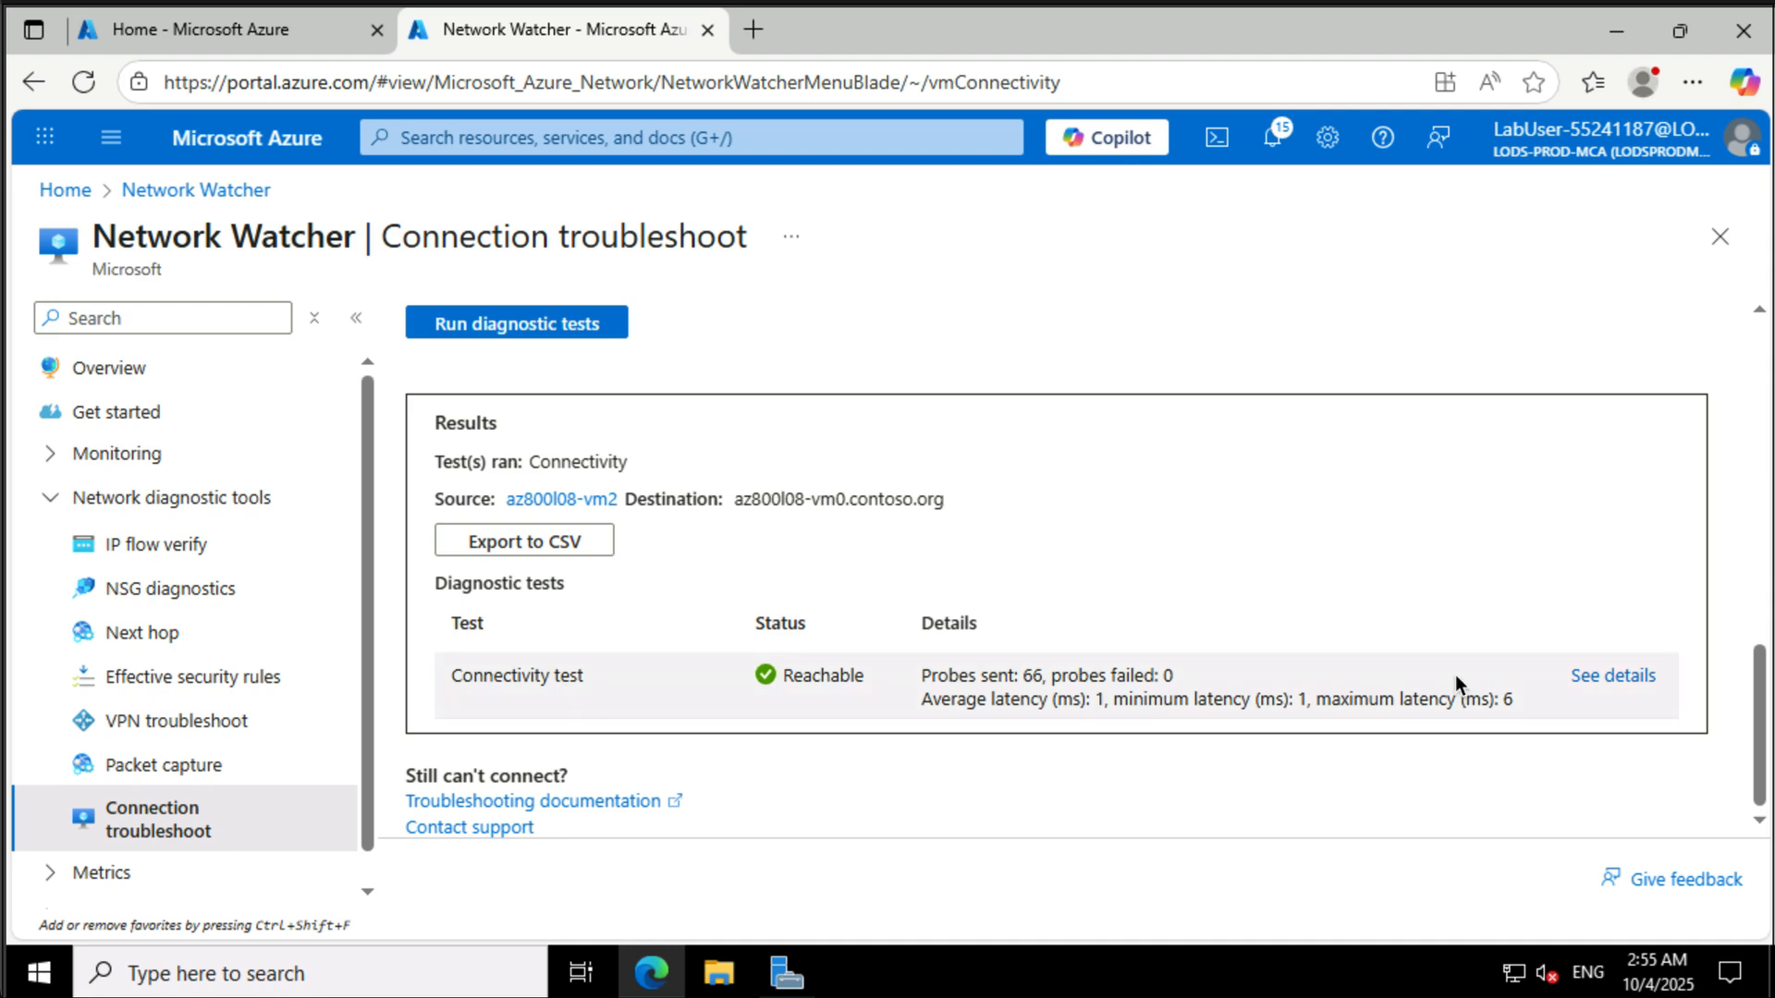
# - Search the portal for dns zones and open the DNS zones service
pyautogui.click(578, 130)
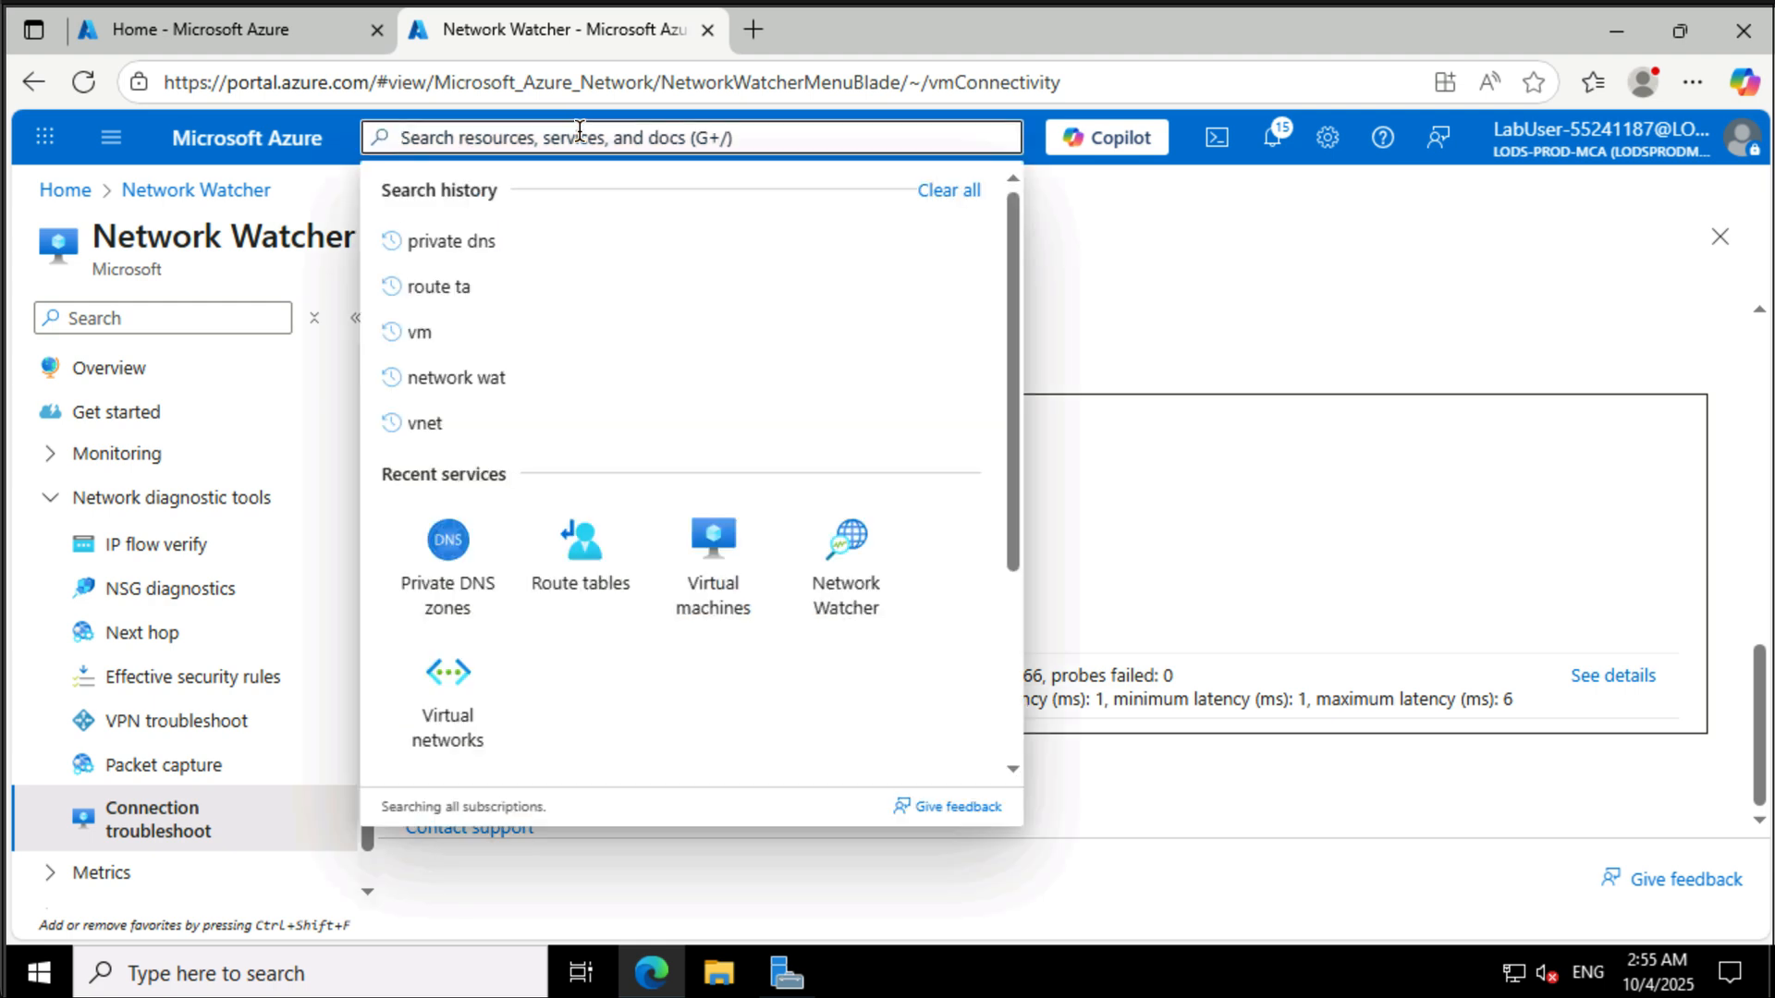
pyautogui.write('dns zo')
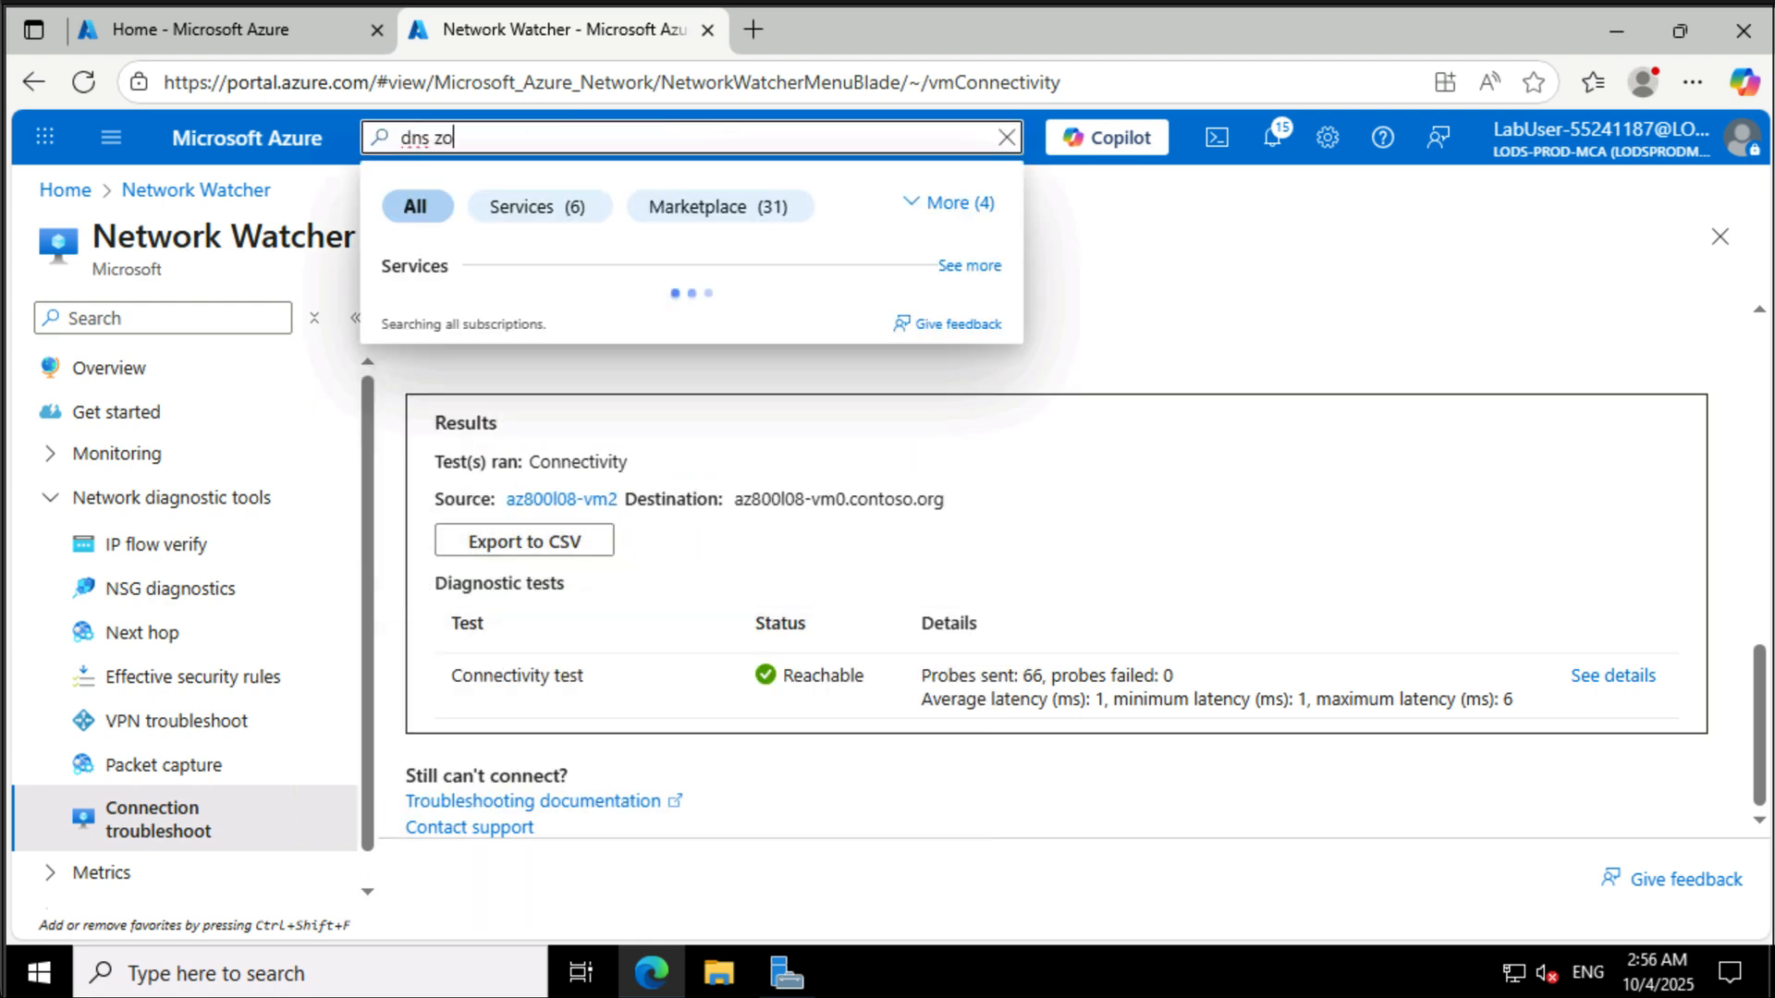
pyautogui.write('nes')
pyautogui.click(438, 307)
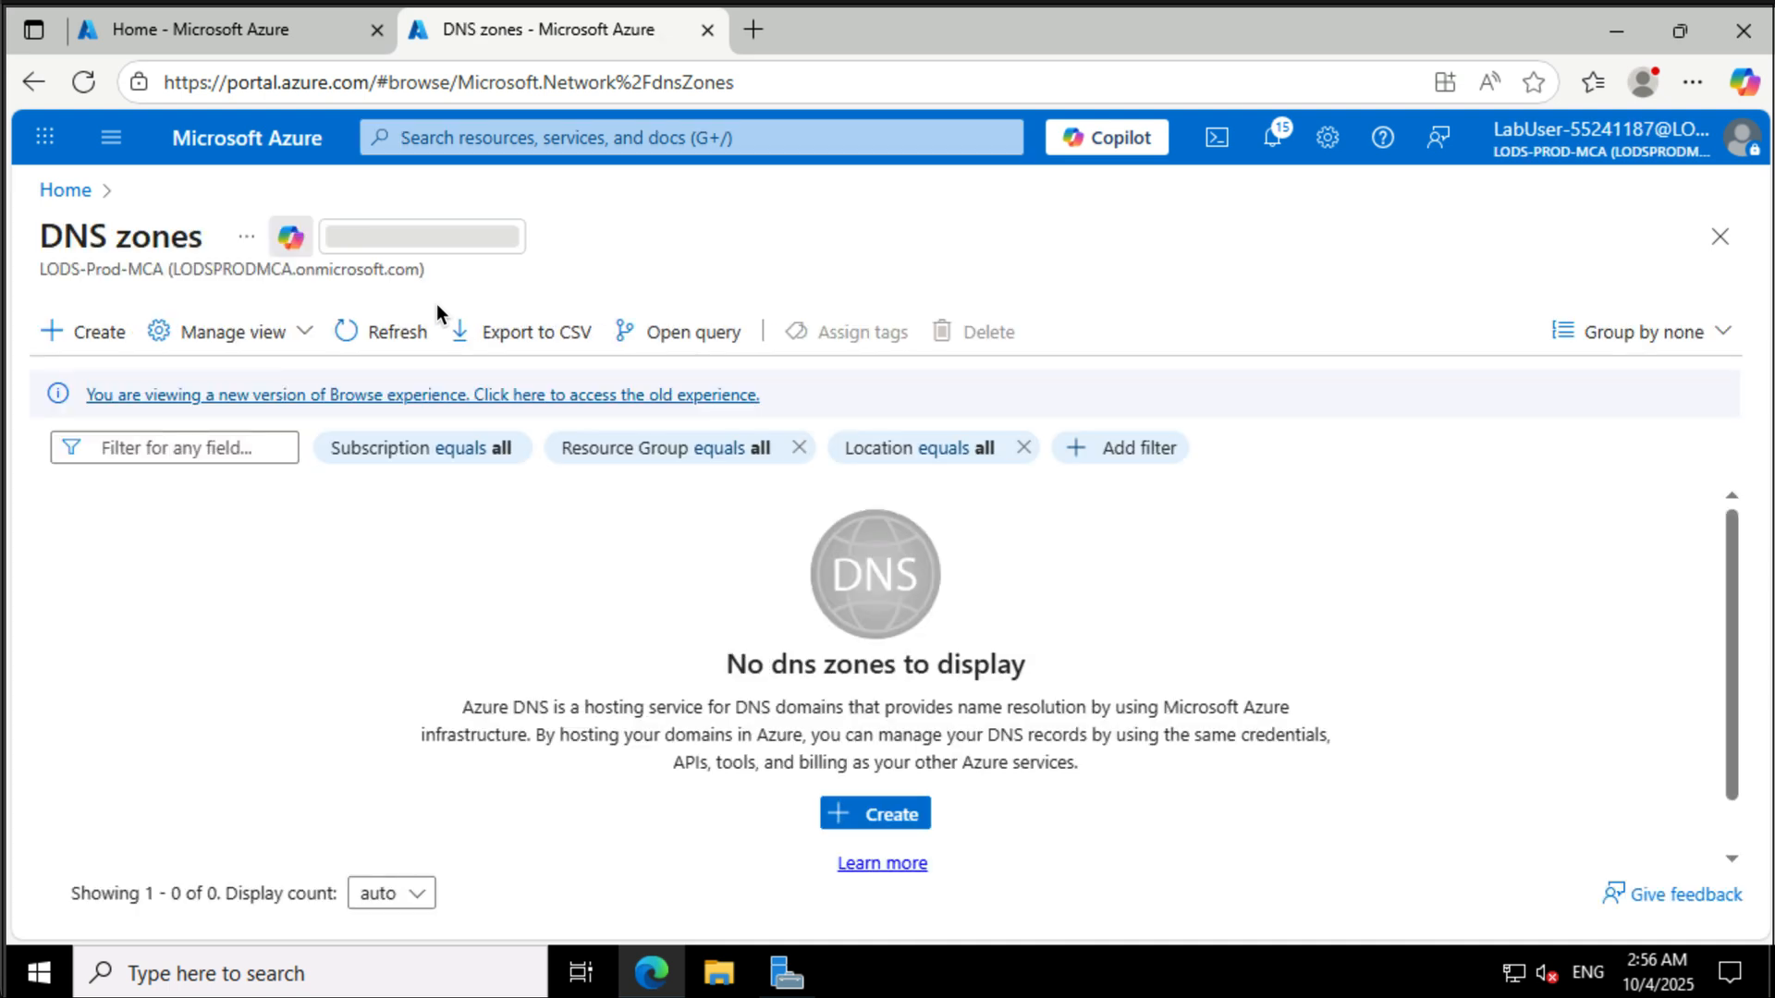
# - Create a public DNS zone for the user's personal domain name in AZ800-L0801-RG, then open its record sets
pyautogui.click(831, 822)
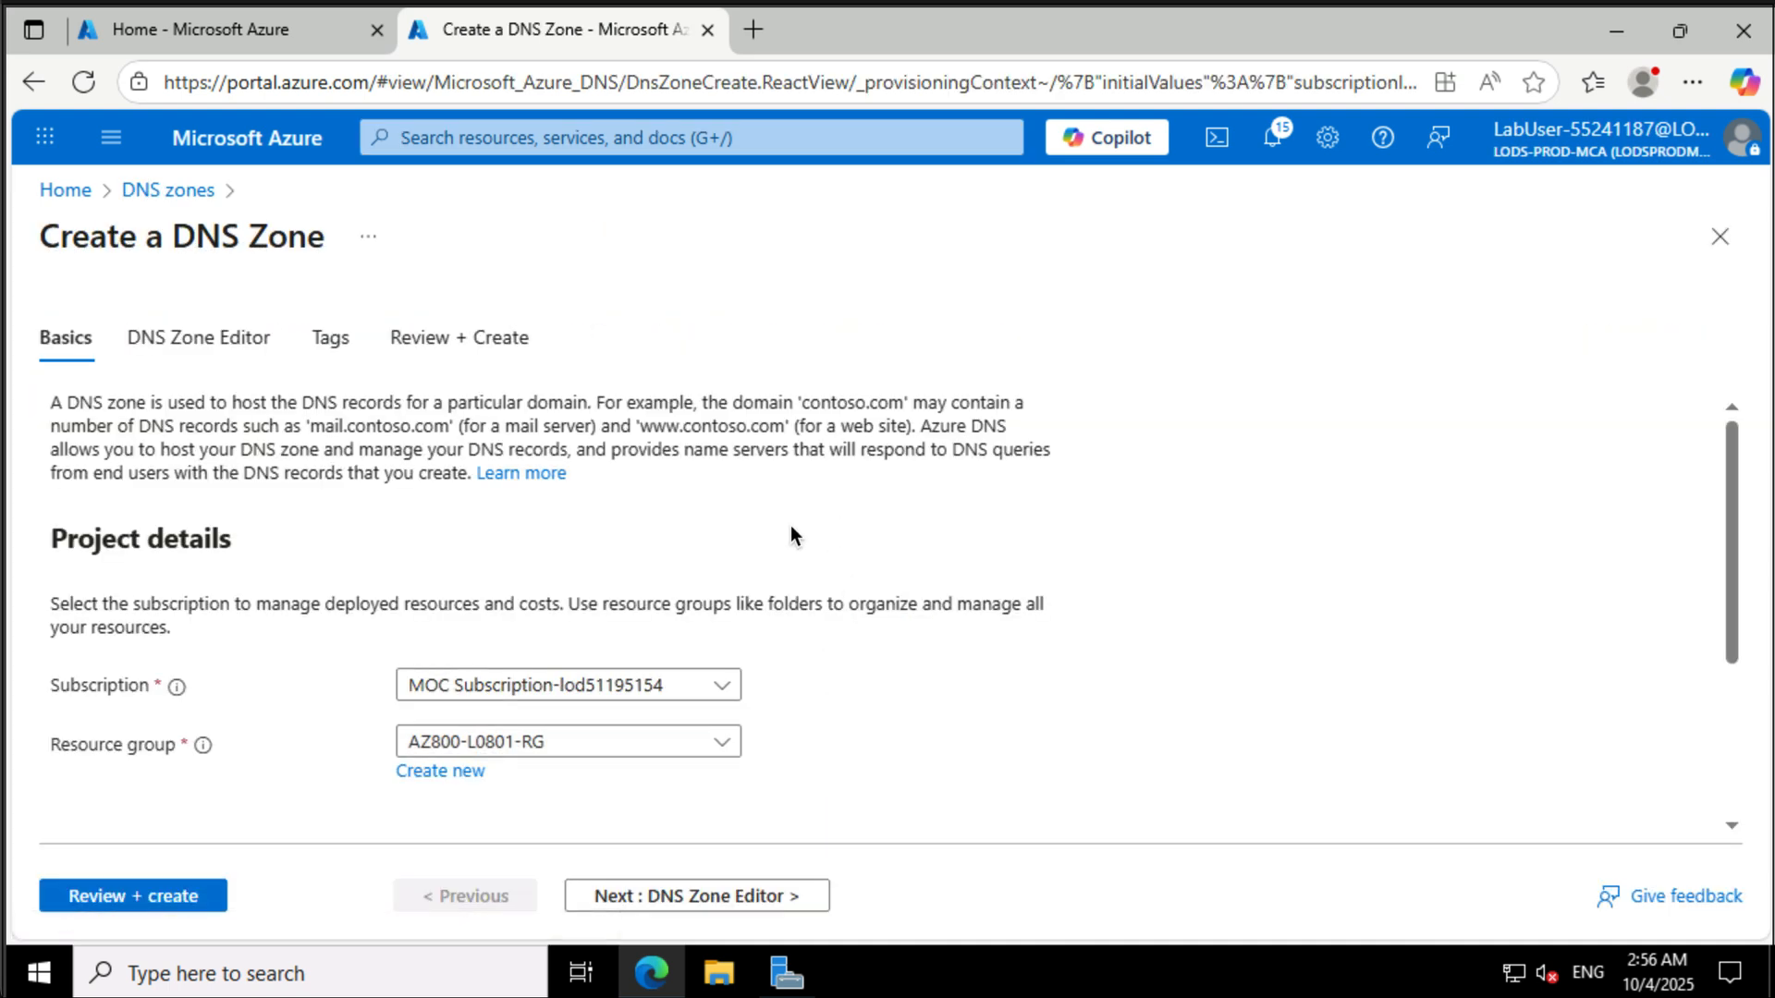
pyautogui.scroll(-3, 792, 534)
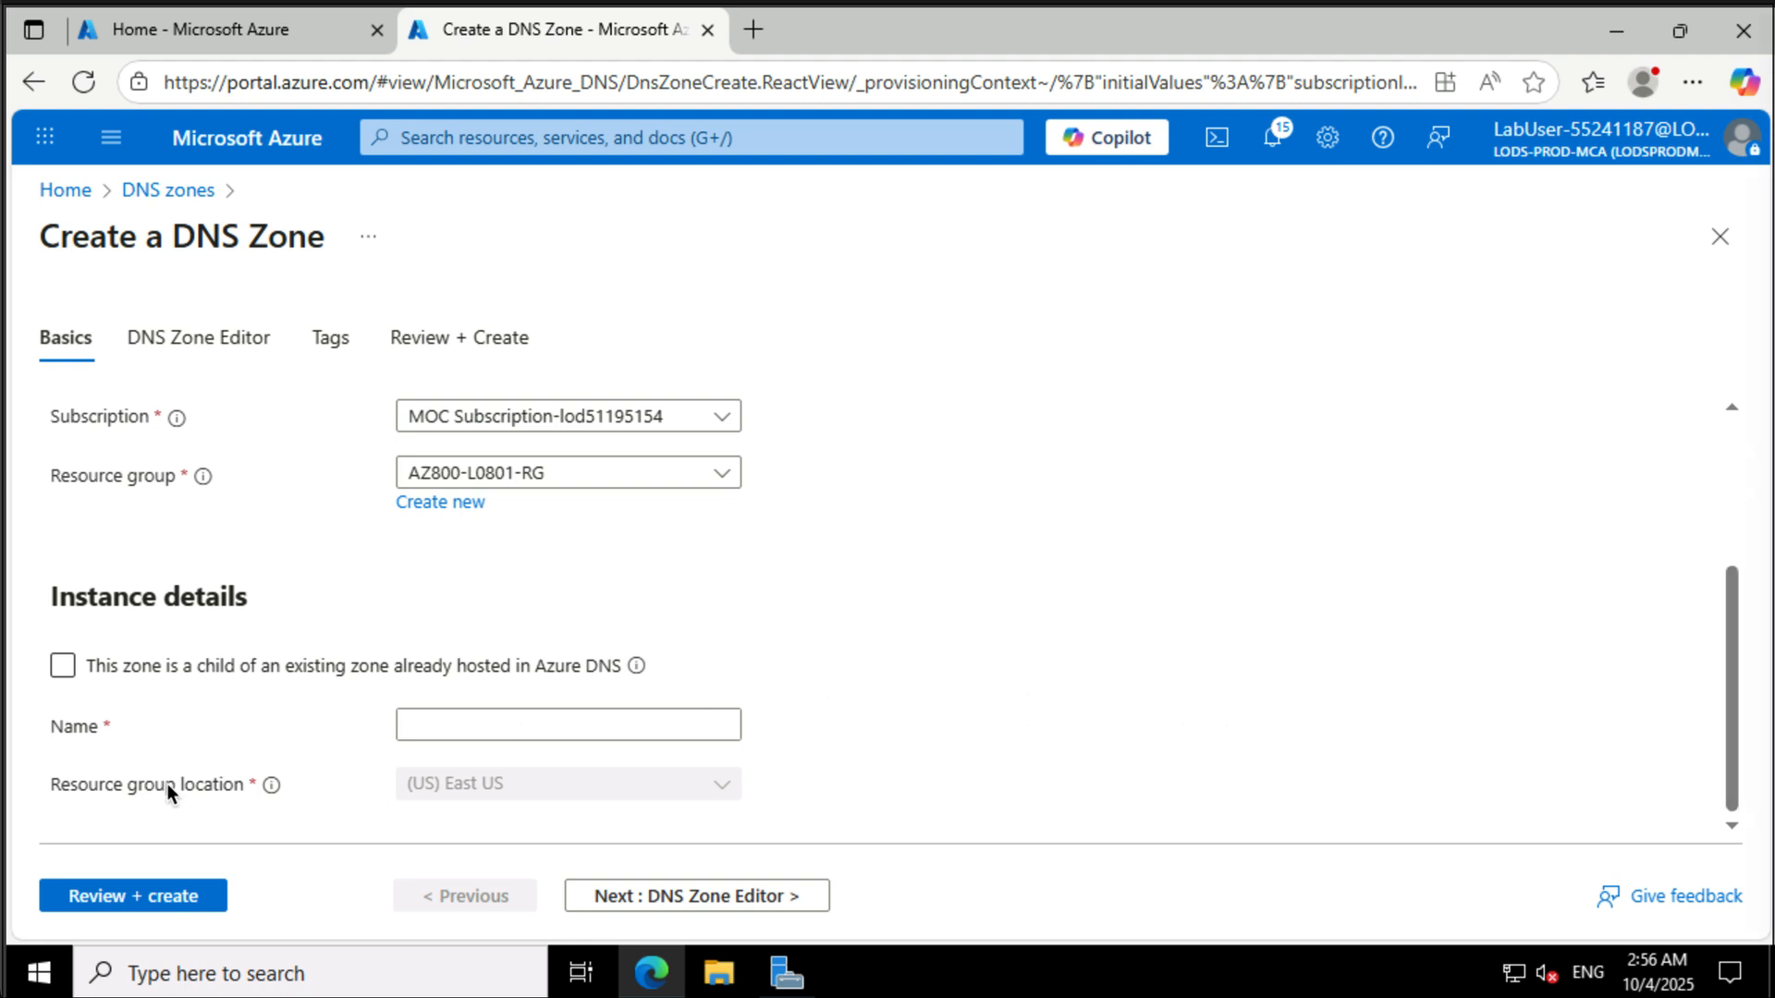
pyautogui.click(462, 722)
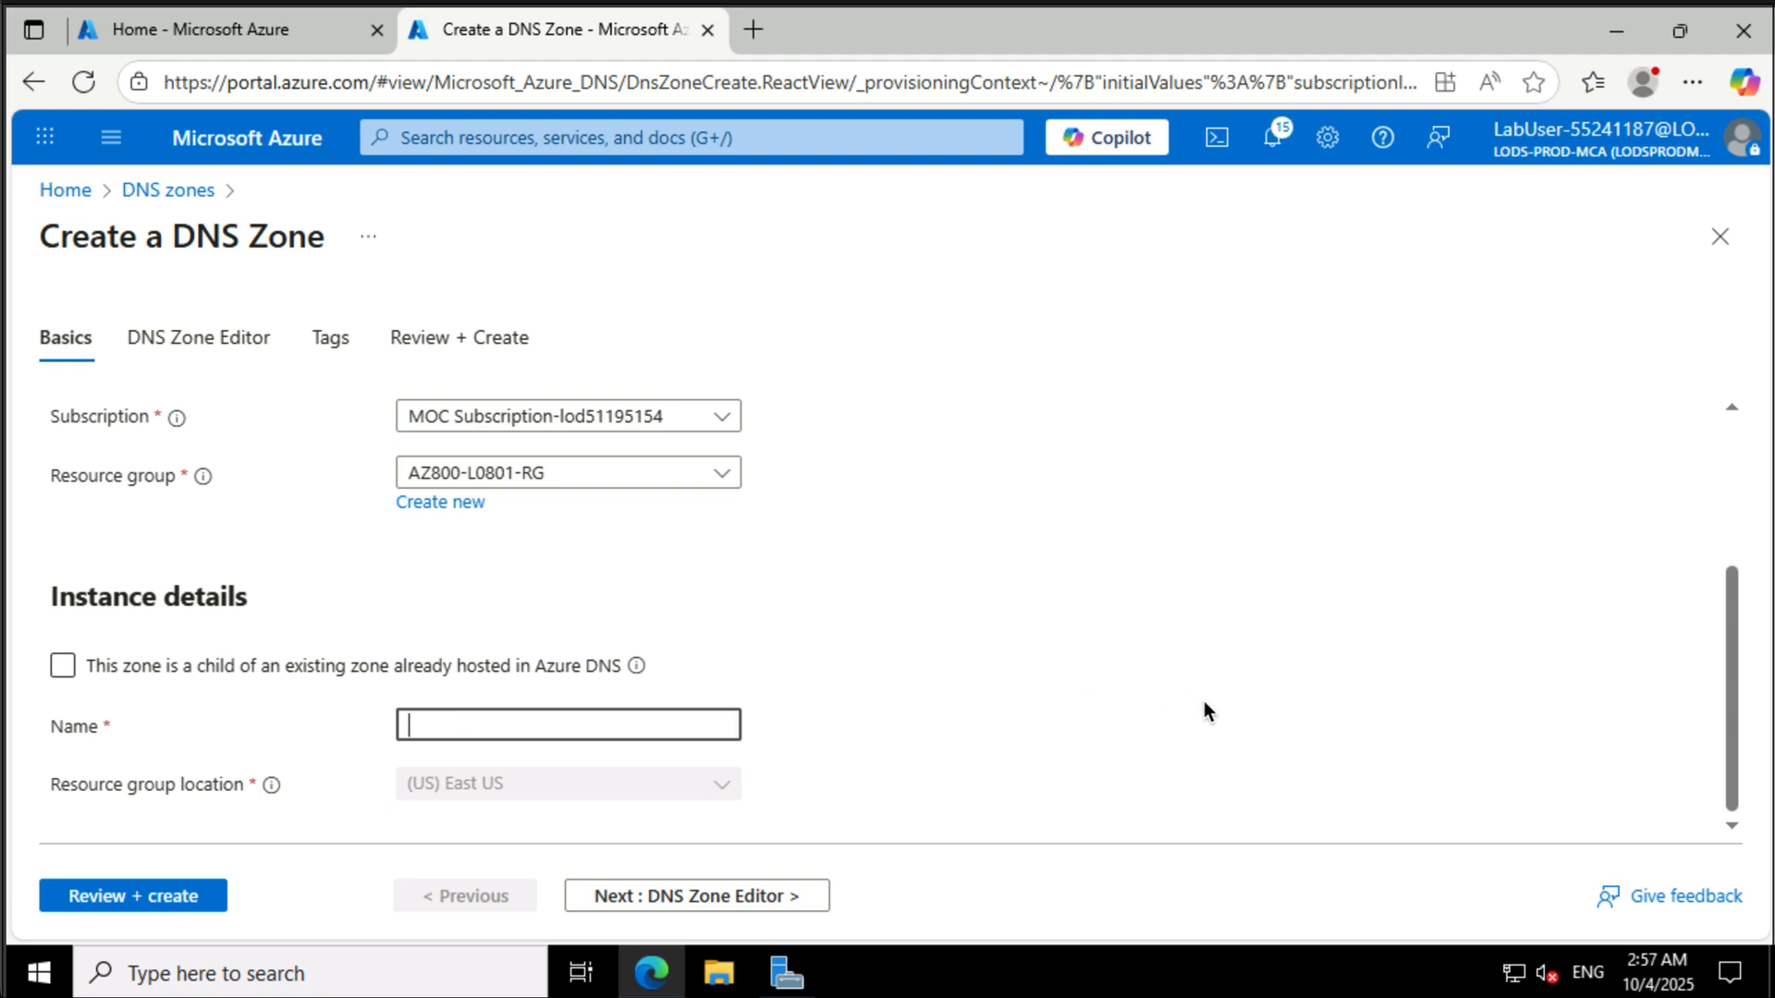
pyautogui.write('johannesverwijnen.net')
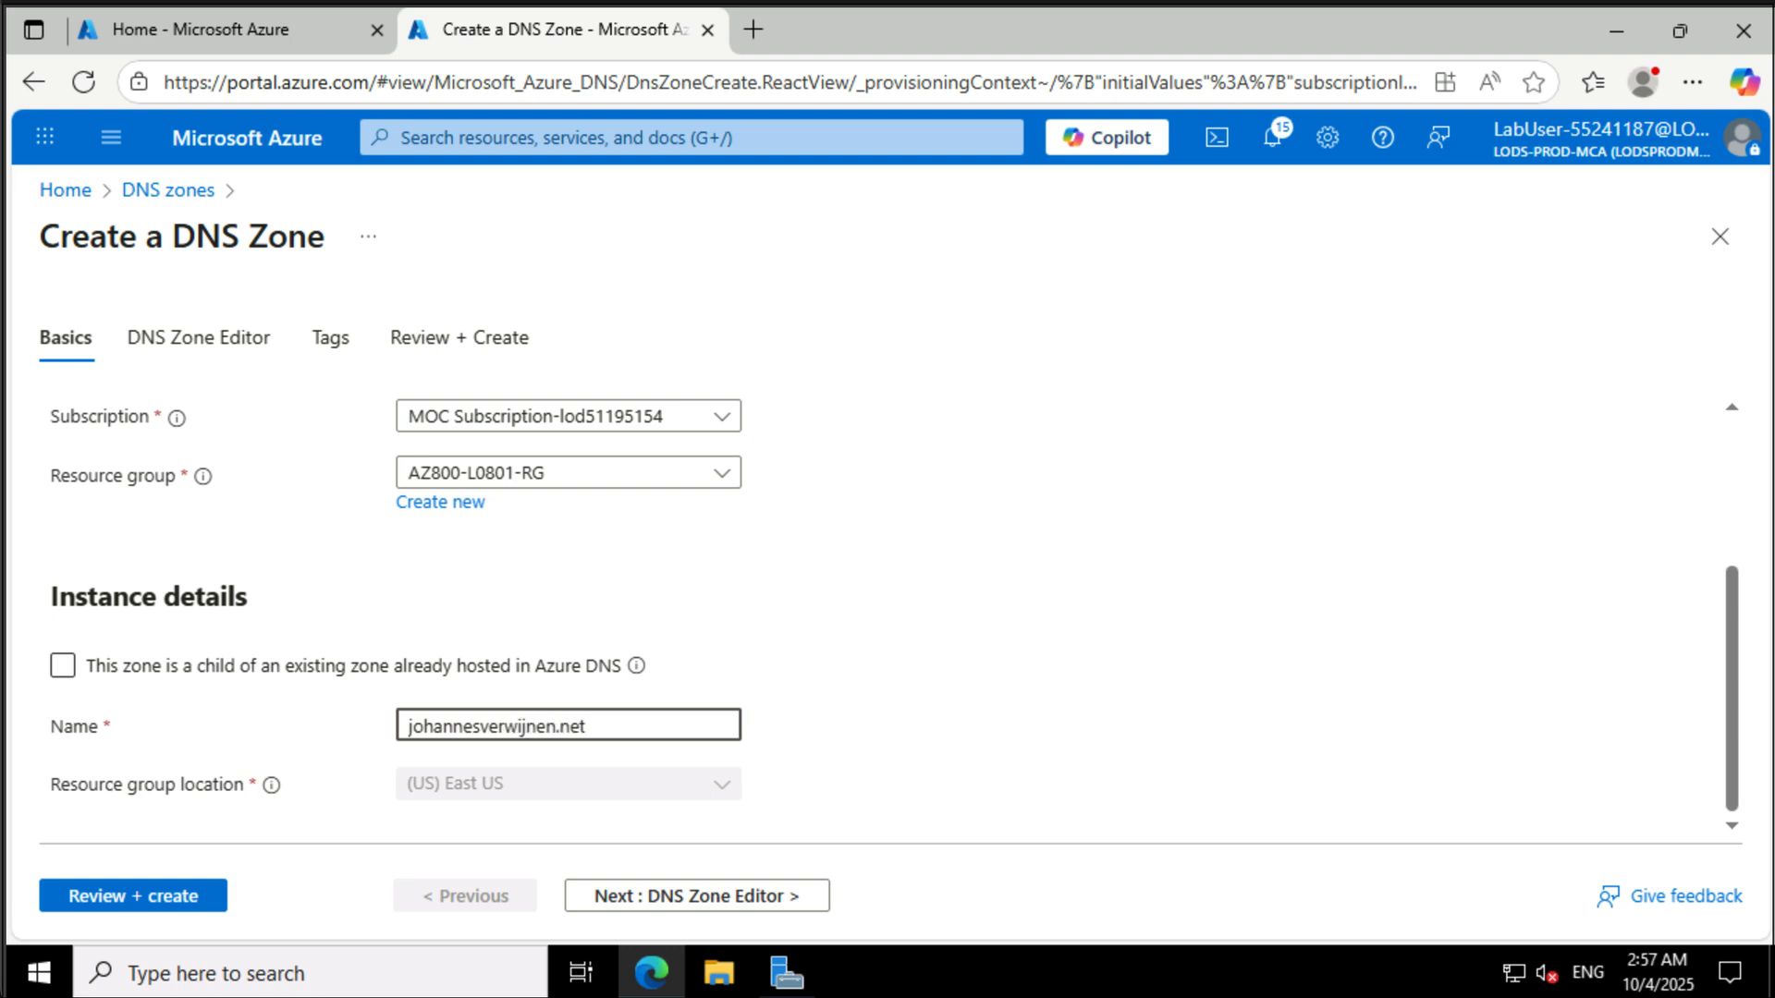
pyautogui.press('Tab')
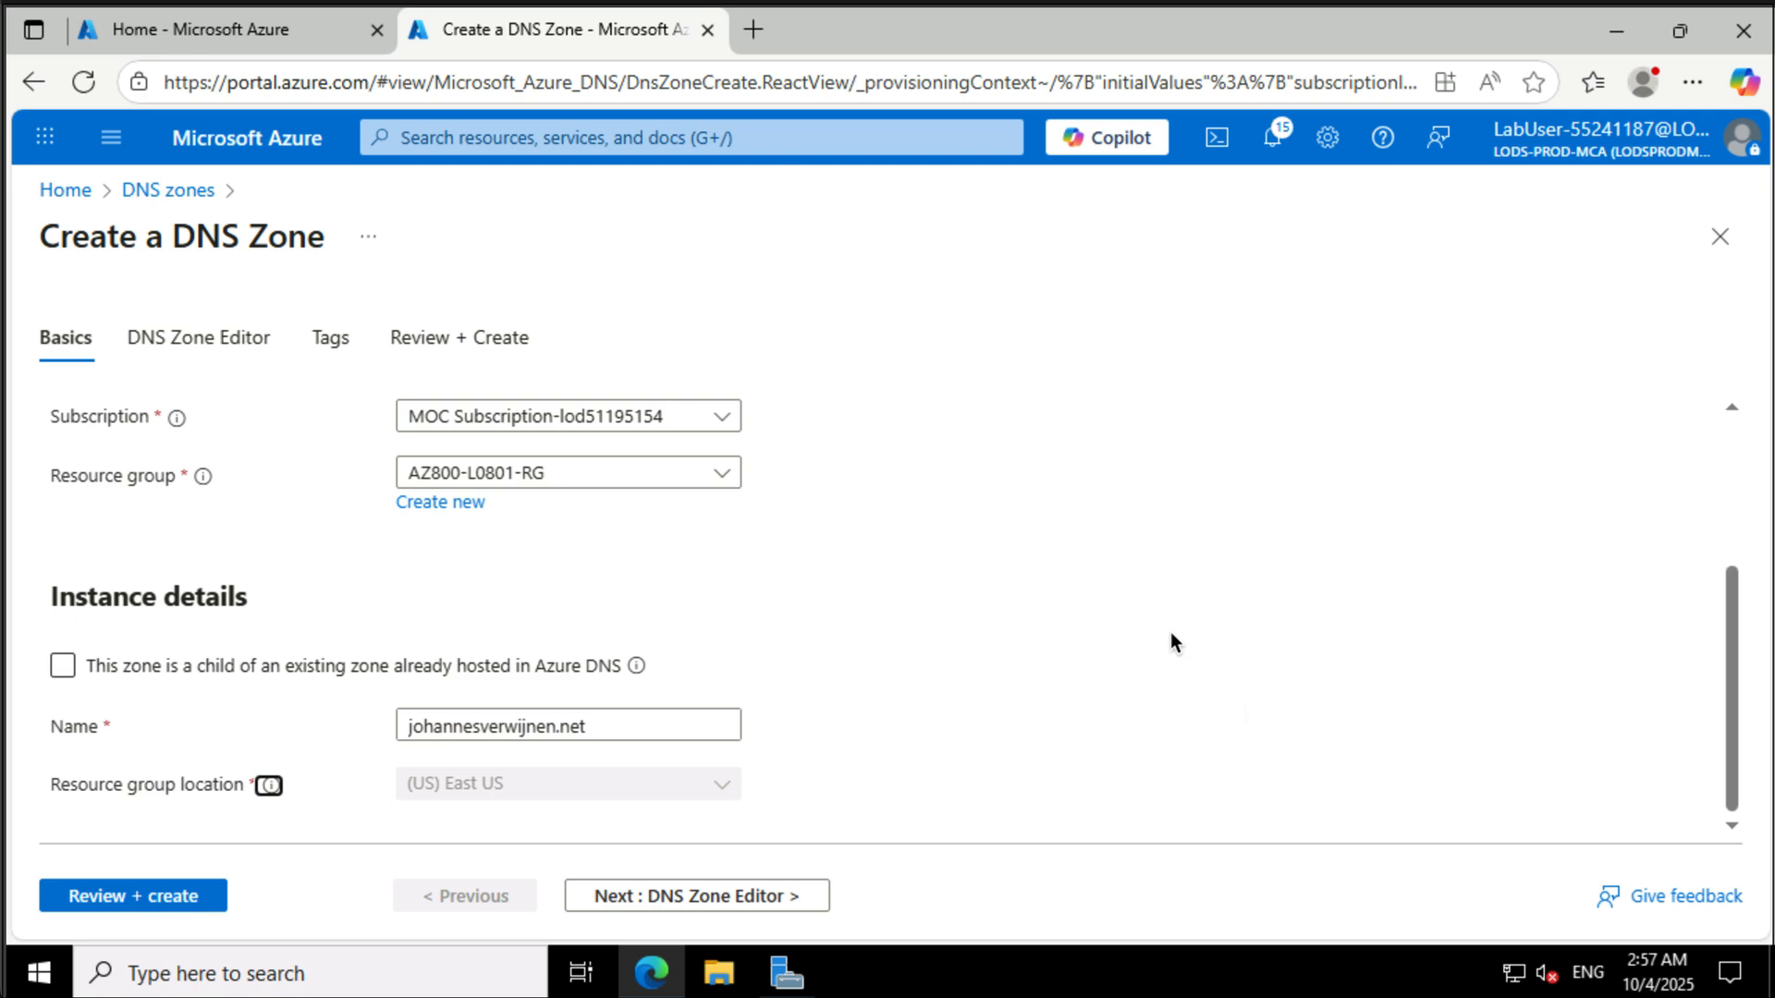
pyautogui.click(153, 894)
pyautogui.click(93, 898)
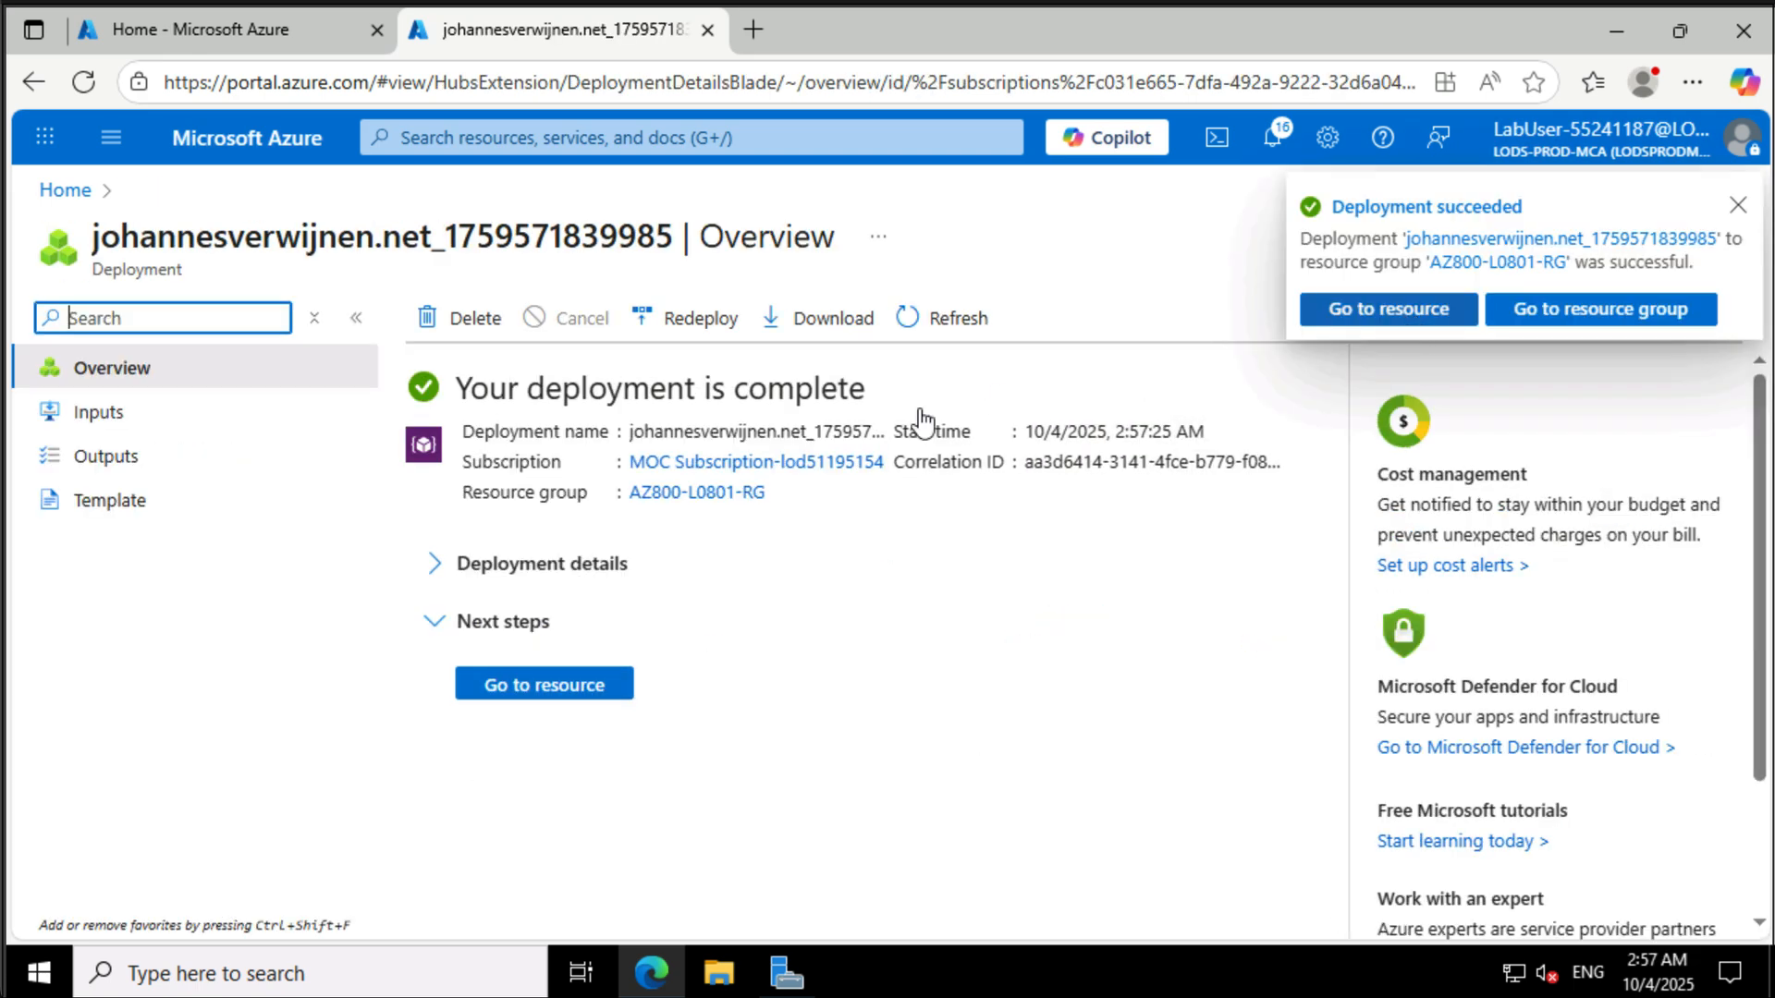
pyautogui.click(557, 692)
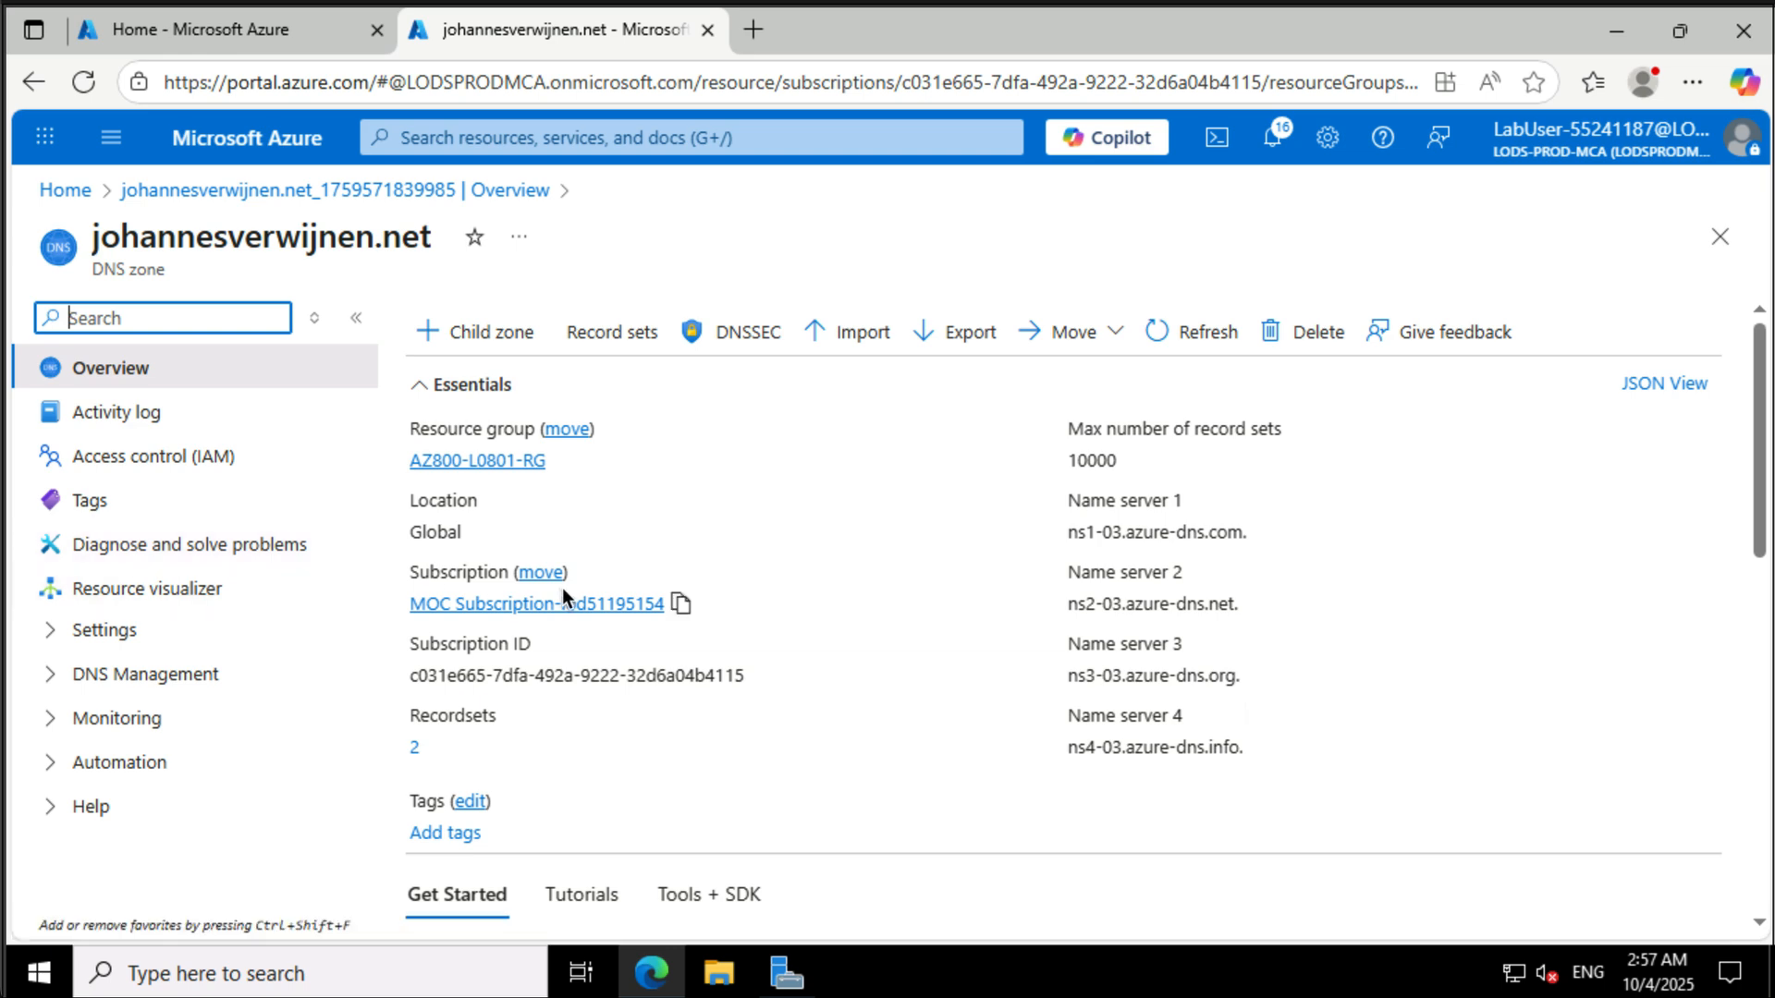
pyautogui.click(601, 352)
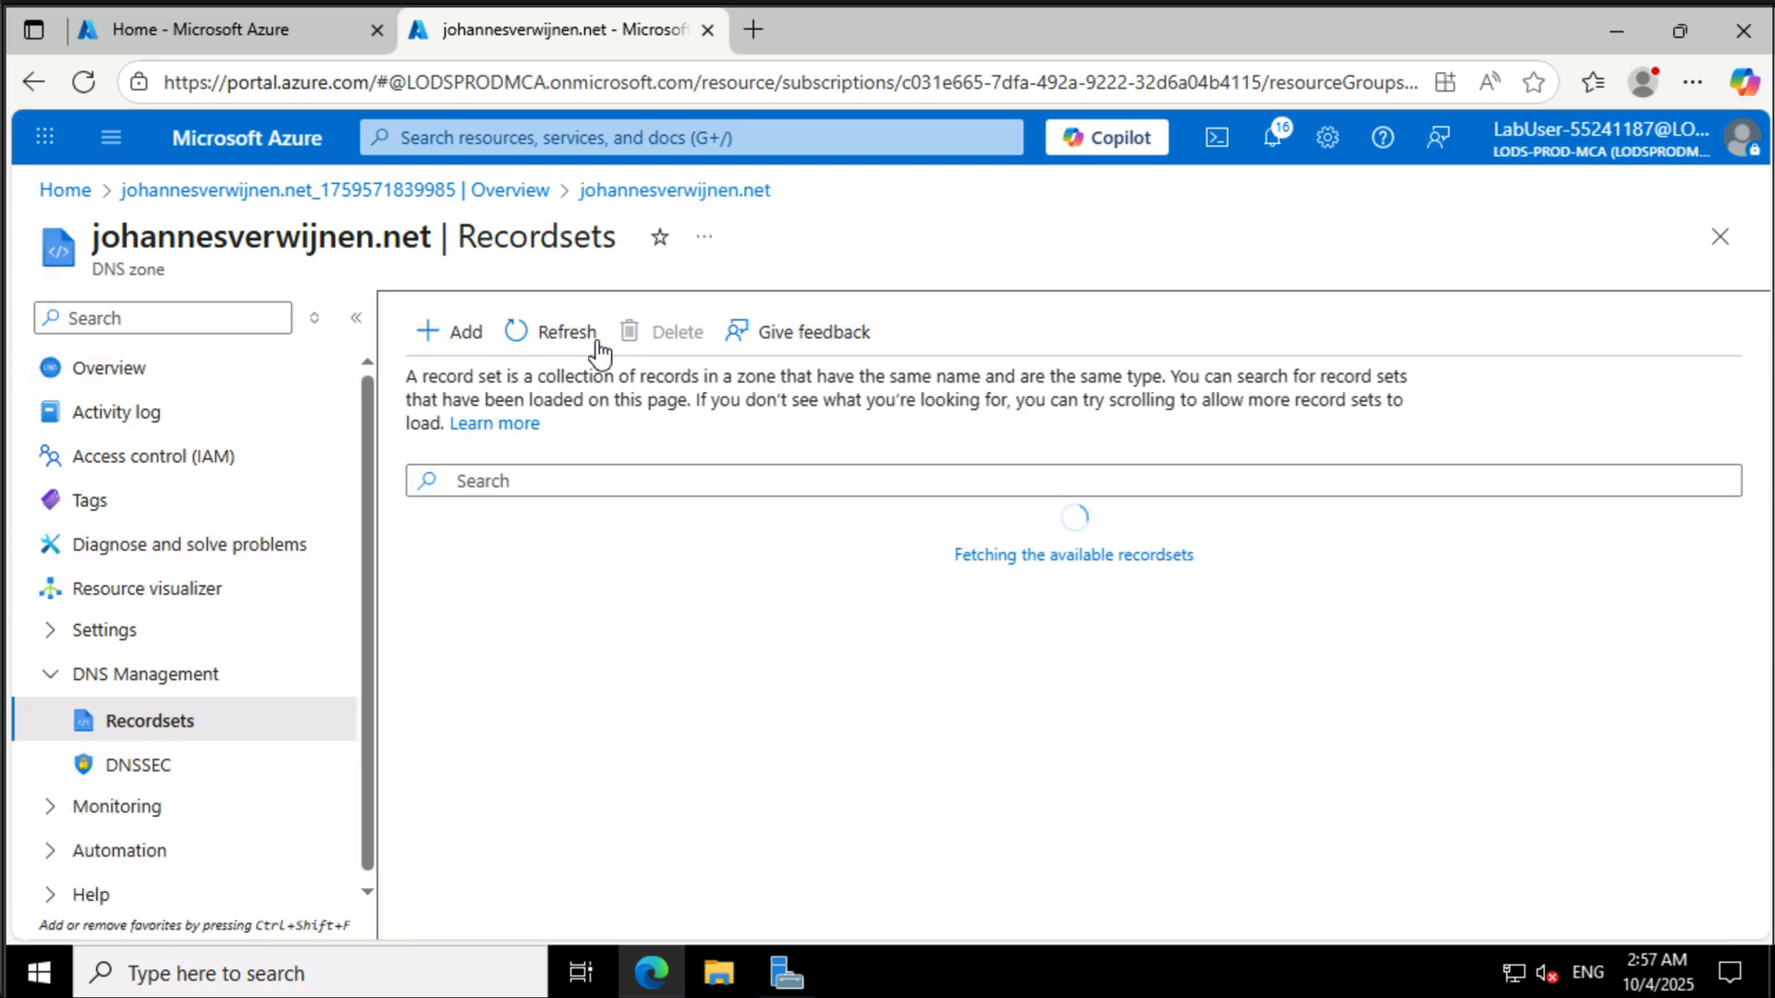
# - Add an A record set named www with IP address 1.2.3.4 to the public DNS zone
pyautogui.click(435, 348)
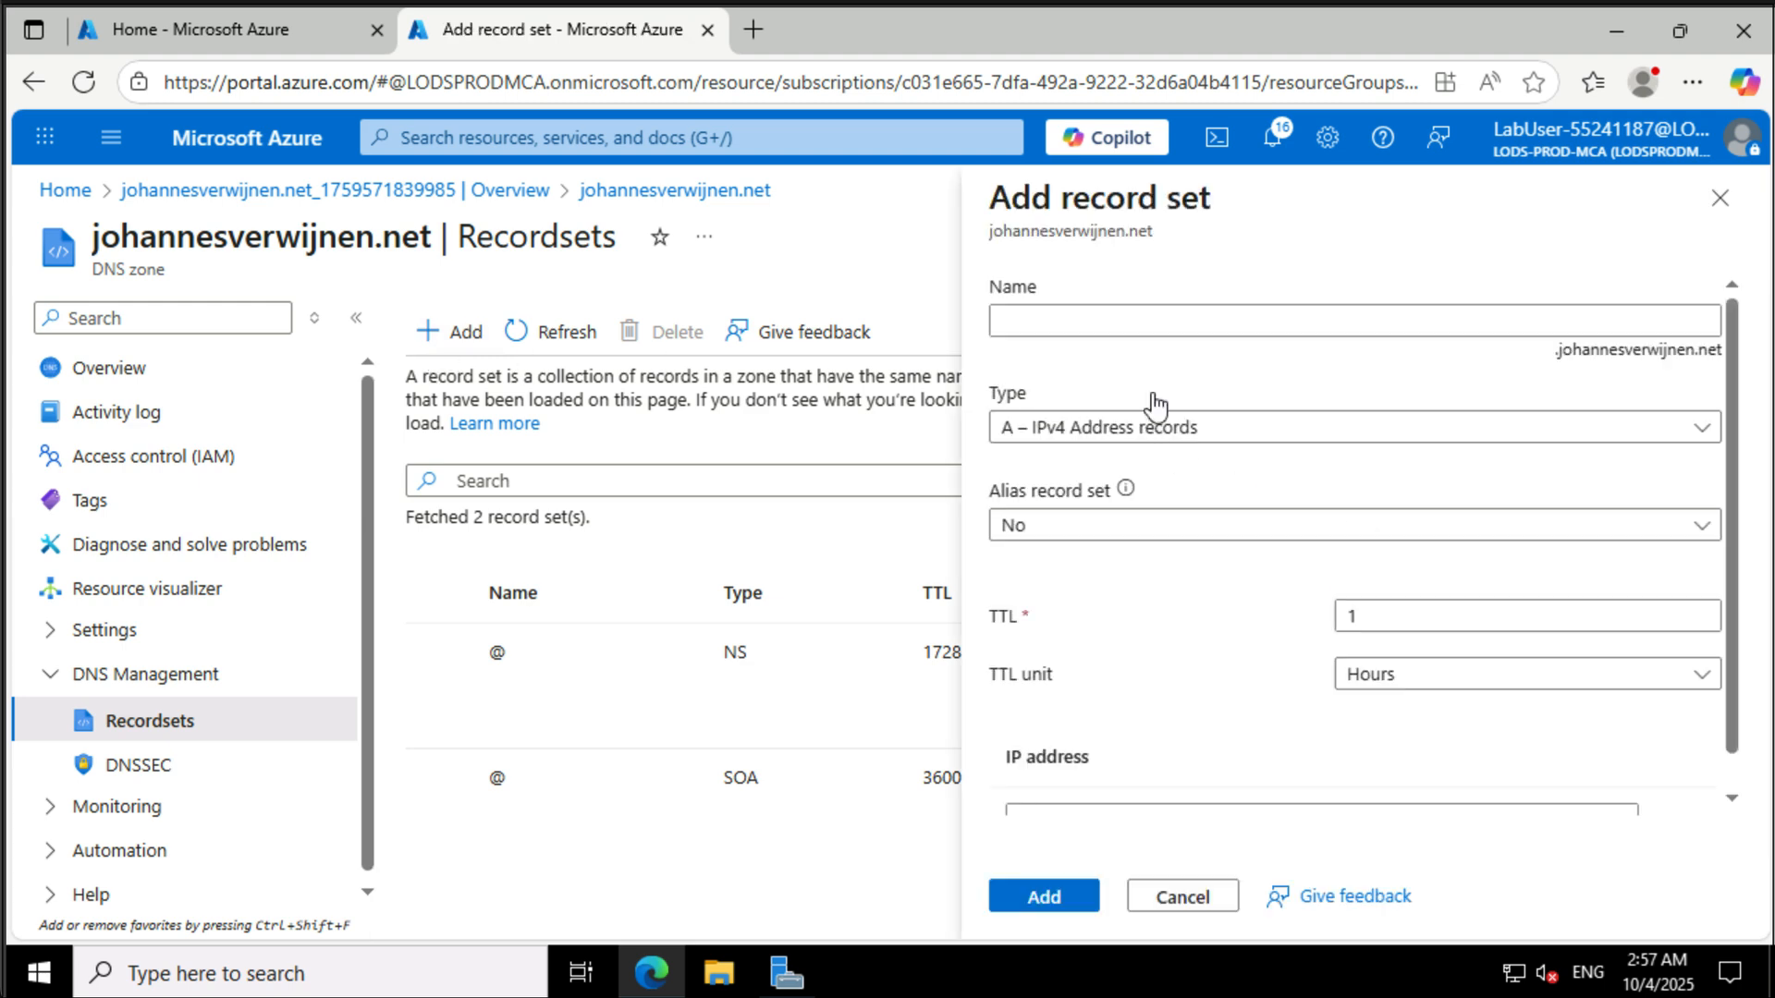
pyautogui.click(1164, 327)
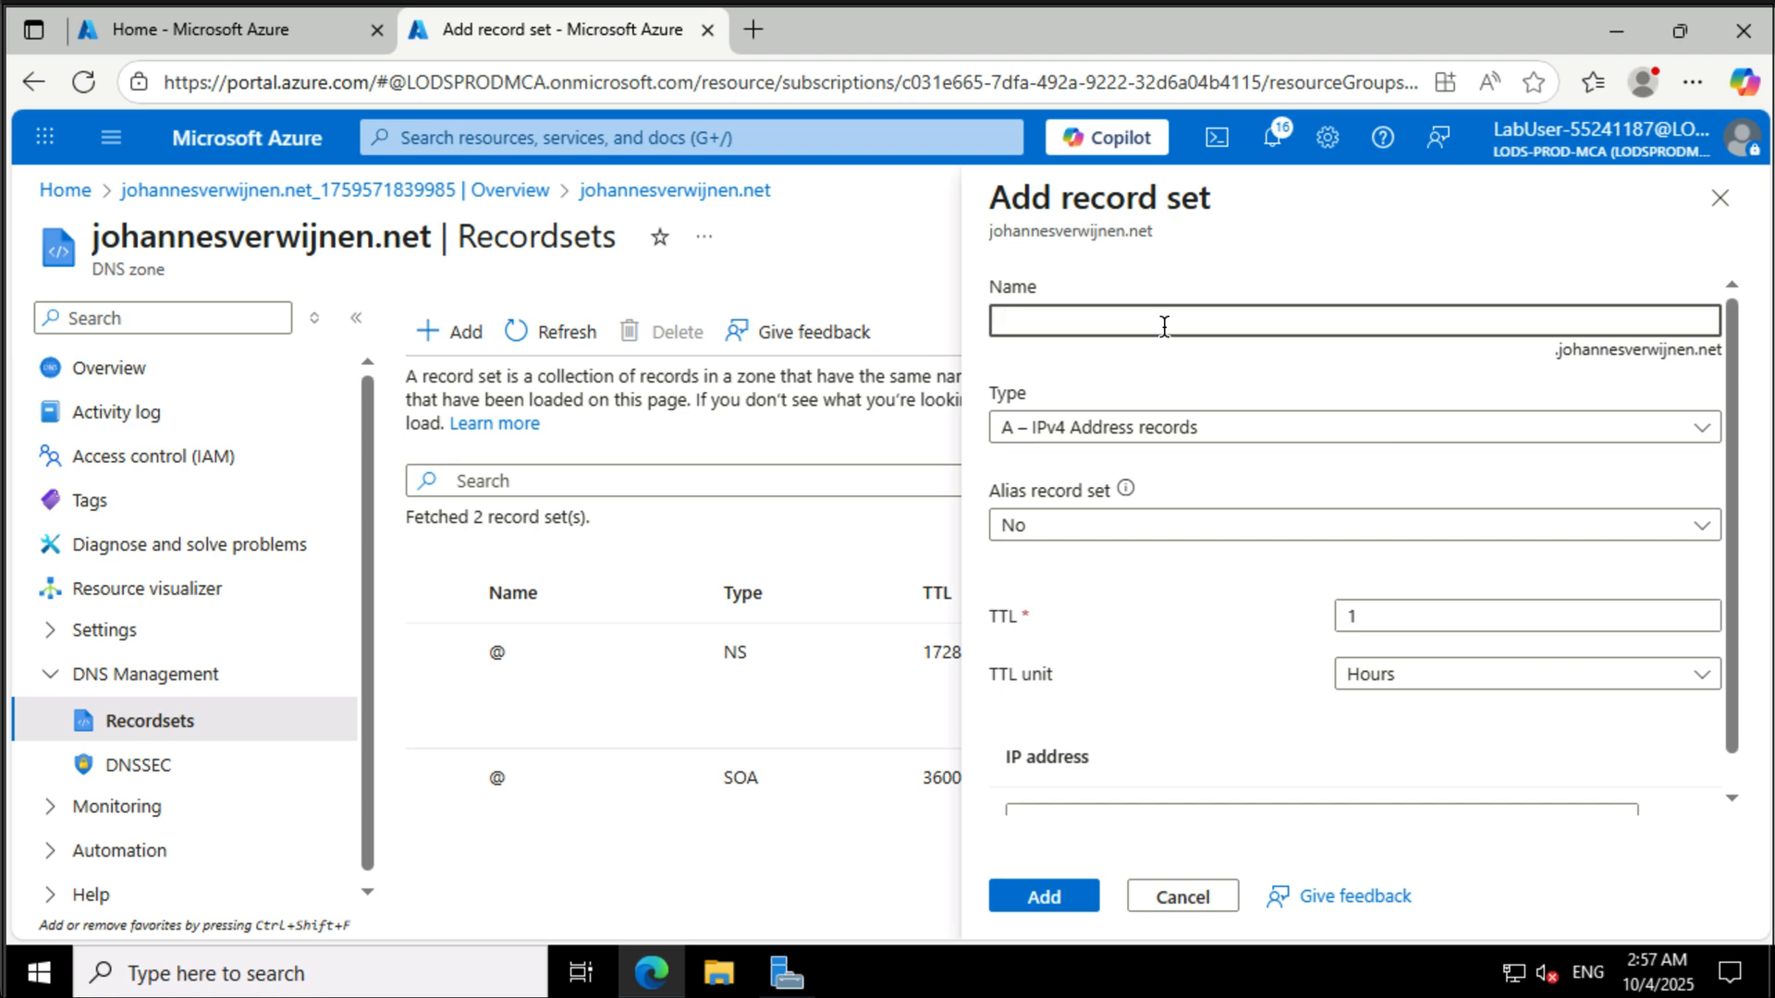
pyautogui.write('www')
pyautogui.scroll(-1, 1207, 601)
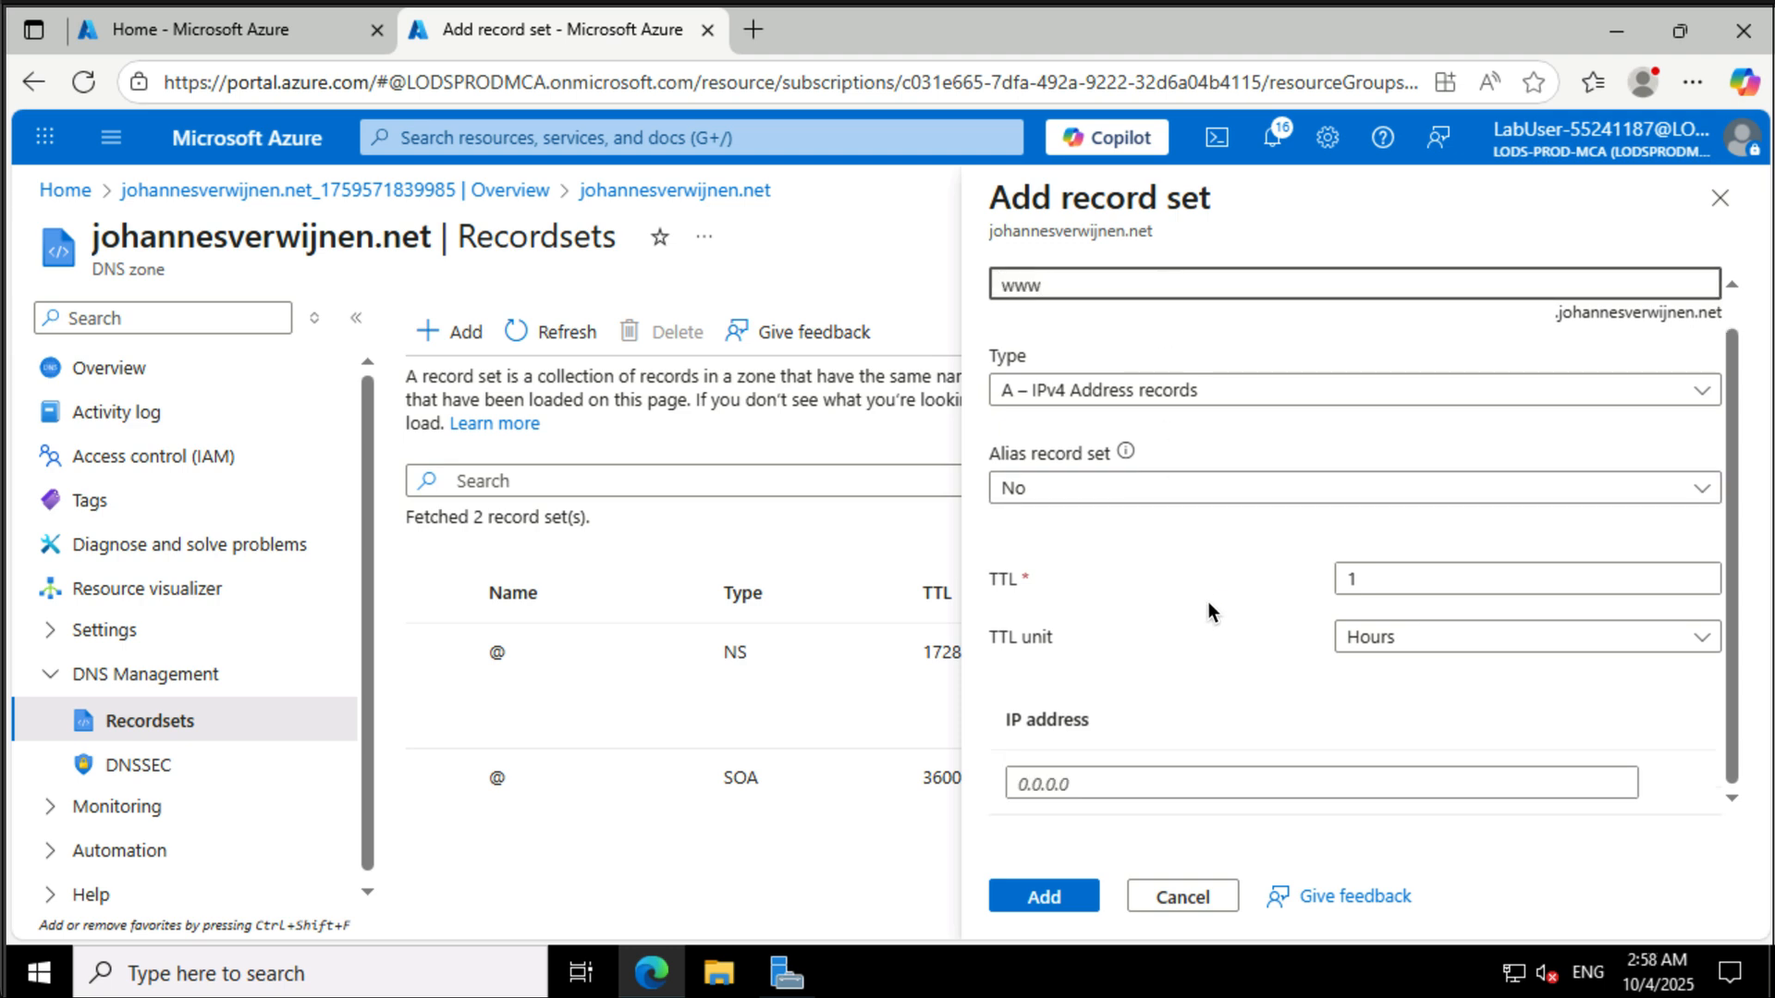
pyautogui.click(1142, 784)
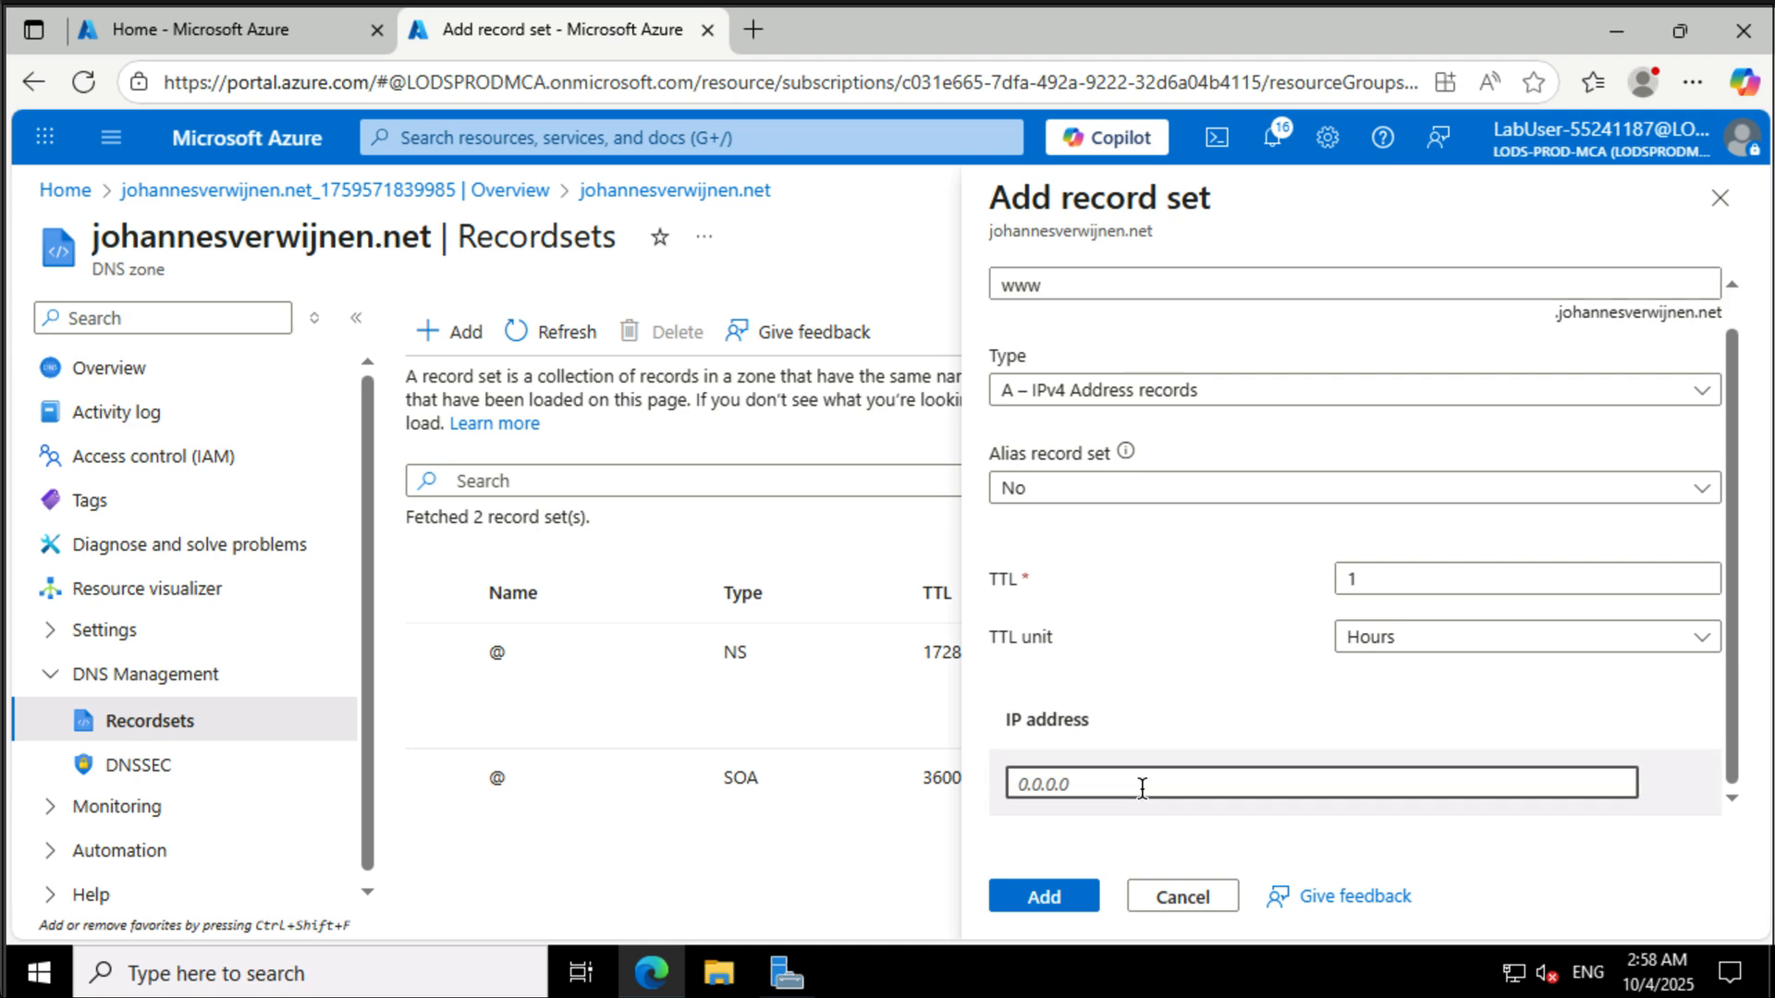
pyautogui.write('1.2.3.4')
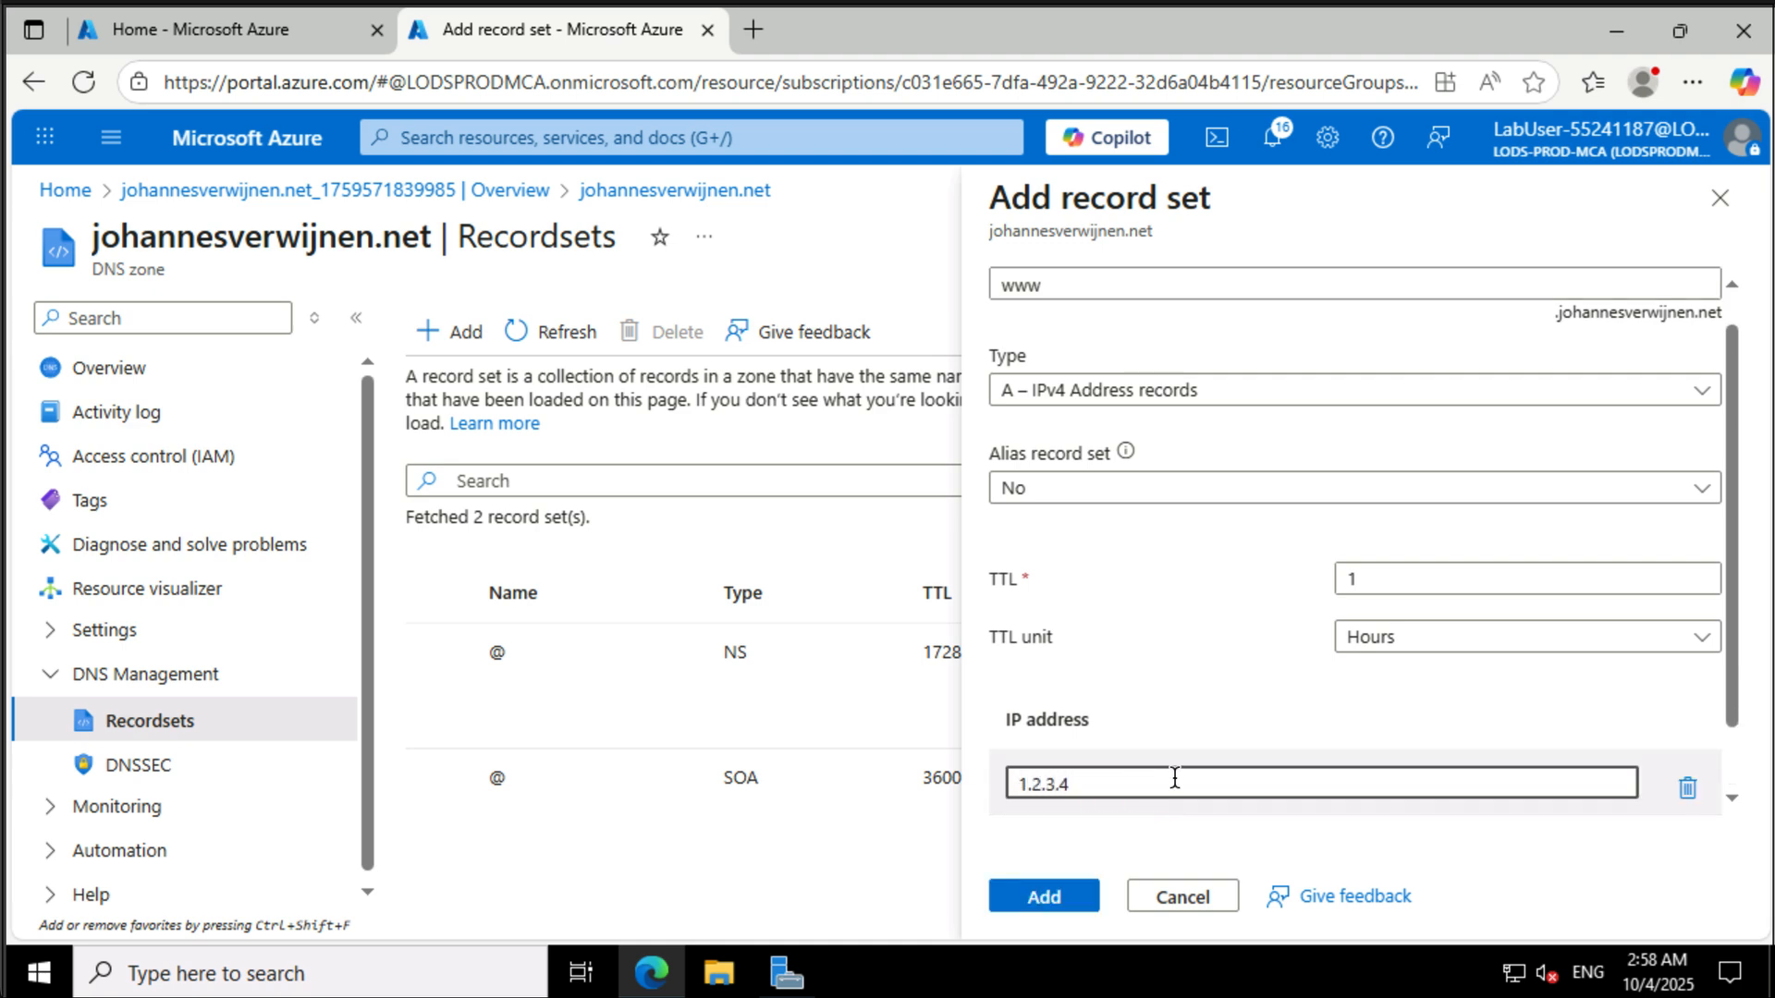
pyautogui.scroll(-2, 1211, 756)
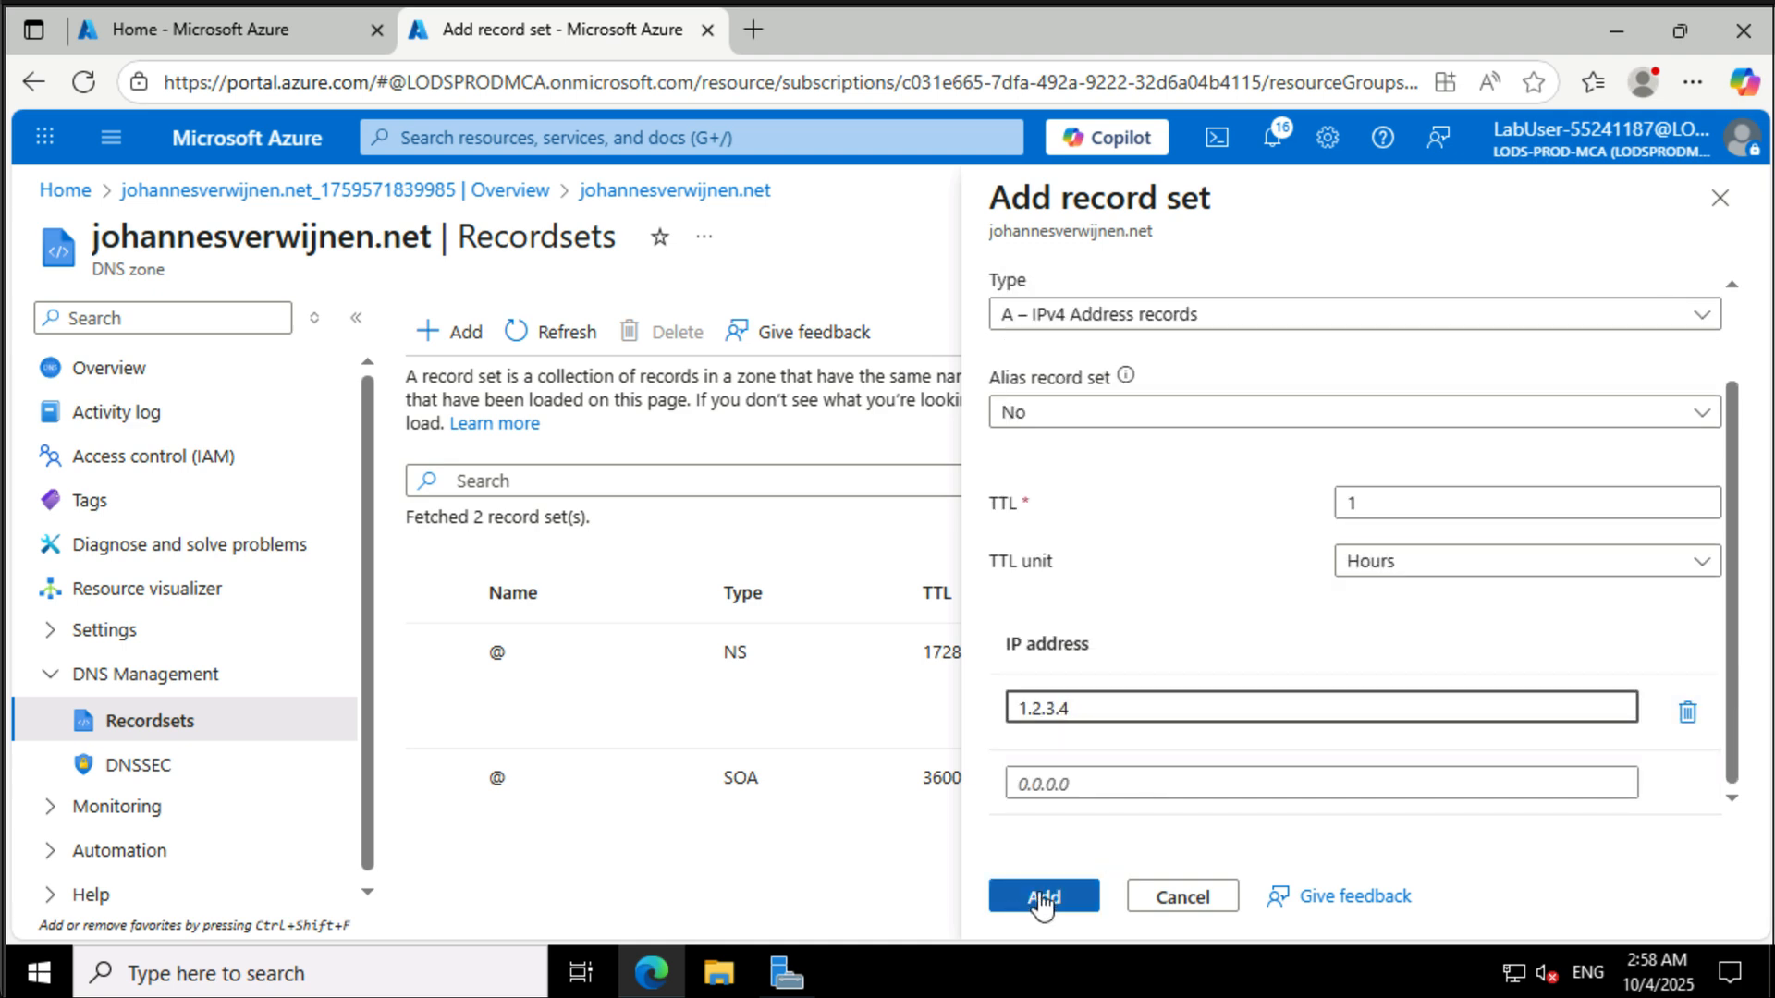
pyautogui.click(1043, 897)
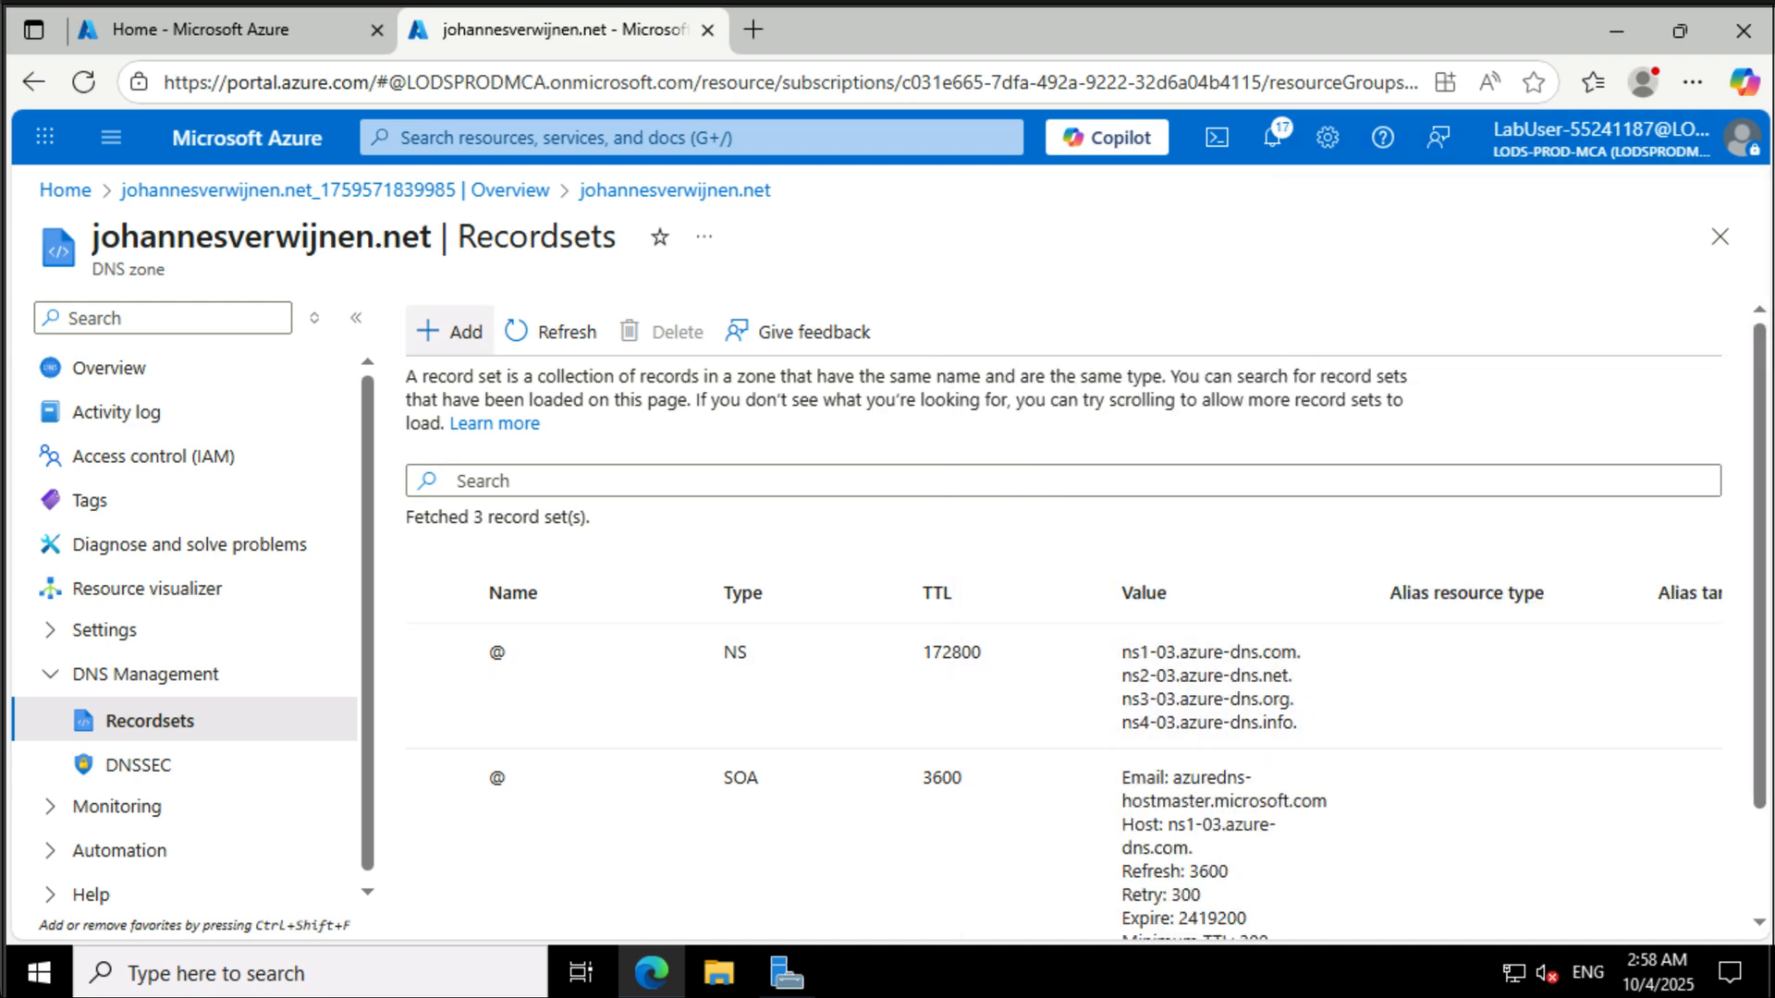
# - Open Windows PowerShell from the Start menu
pyautogui.scroll(-1, 1369, 669)
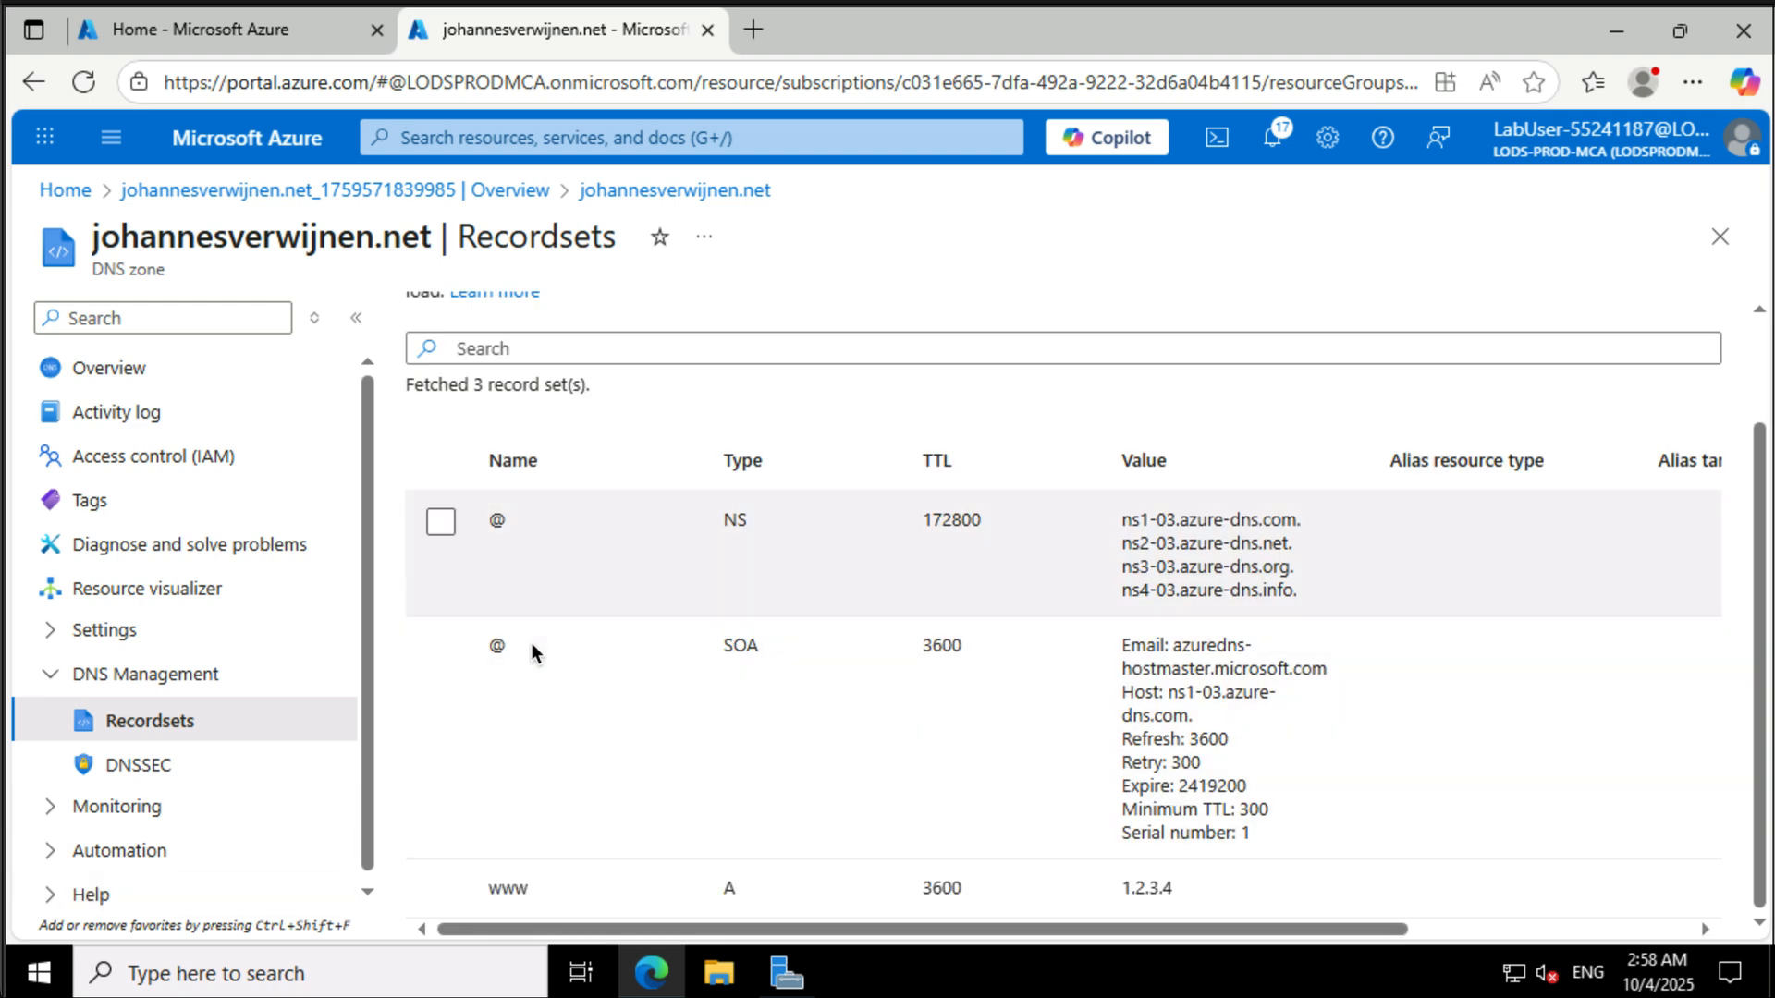
pyautogui.click(40, 971)
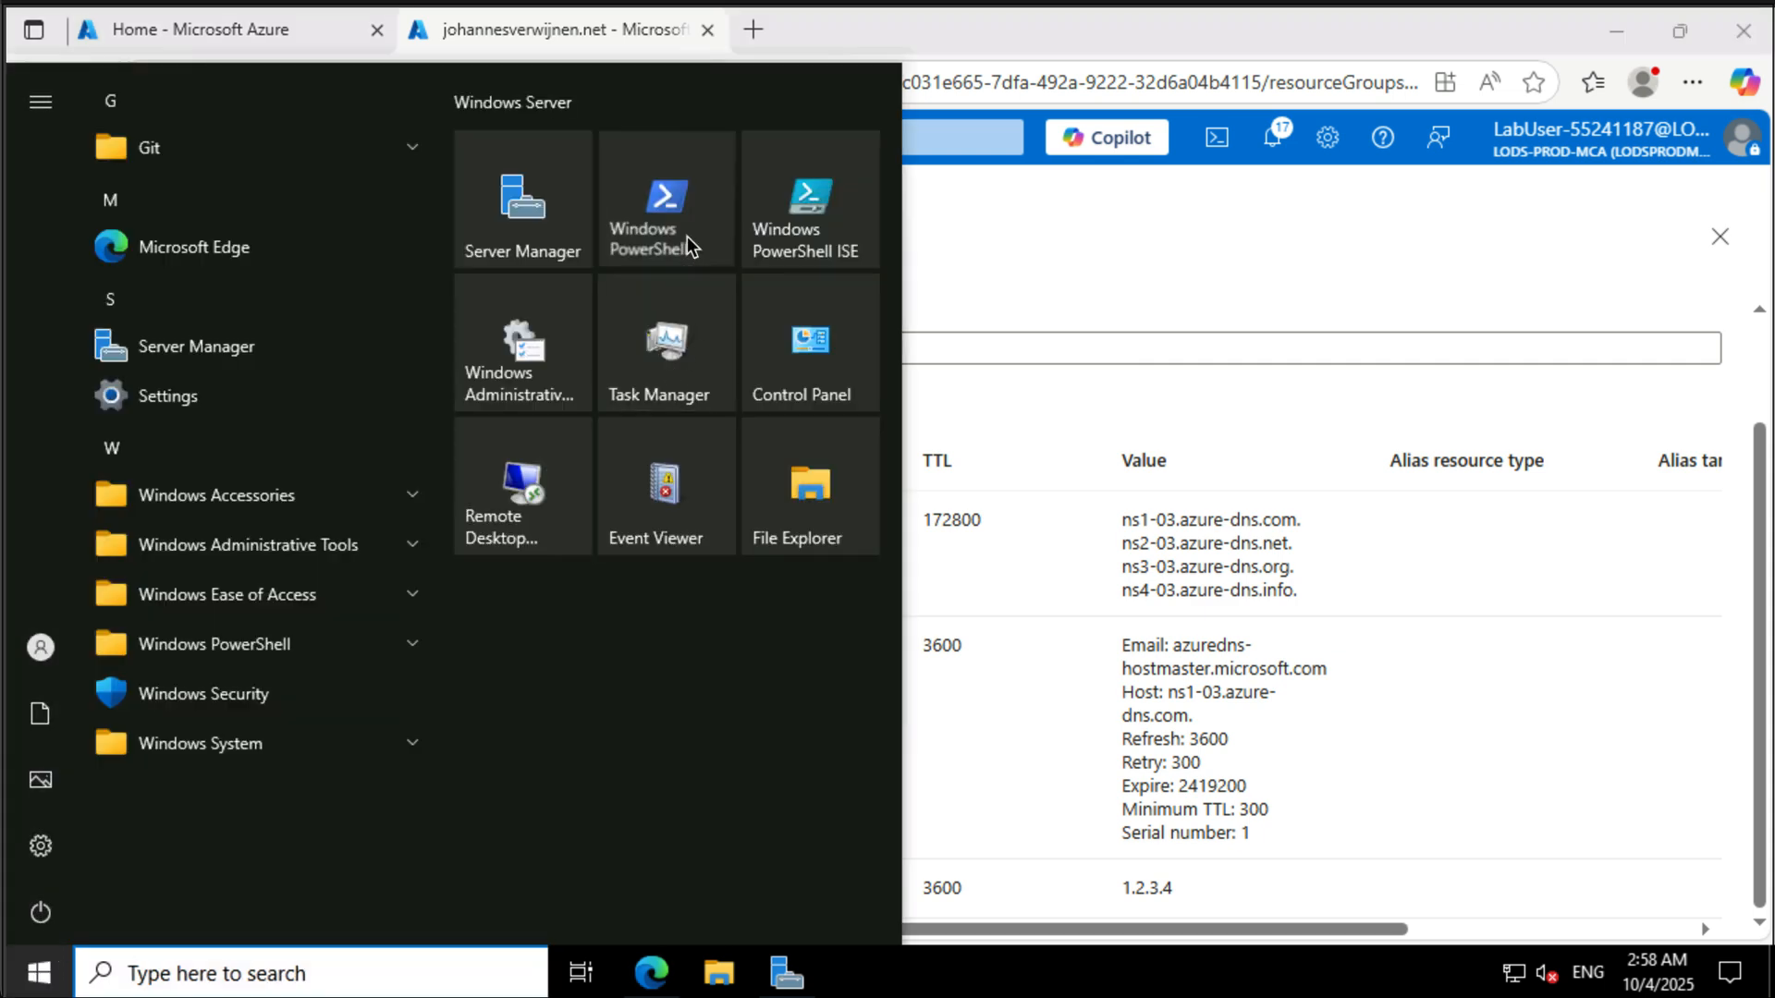
pyautogui.click(685, 238)
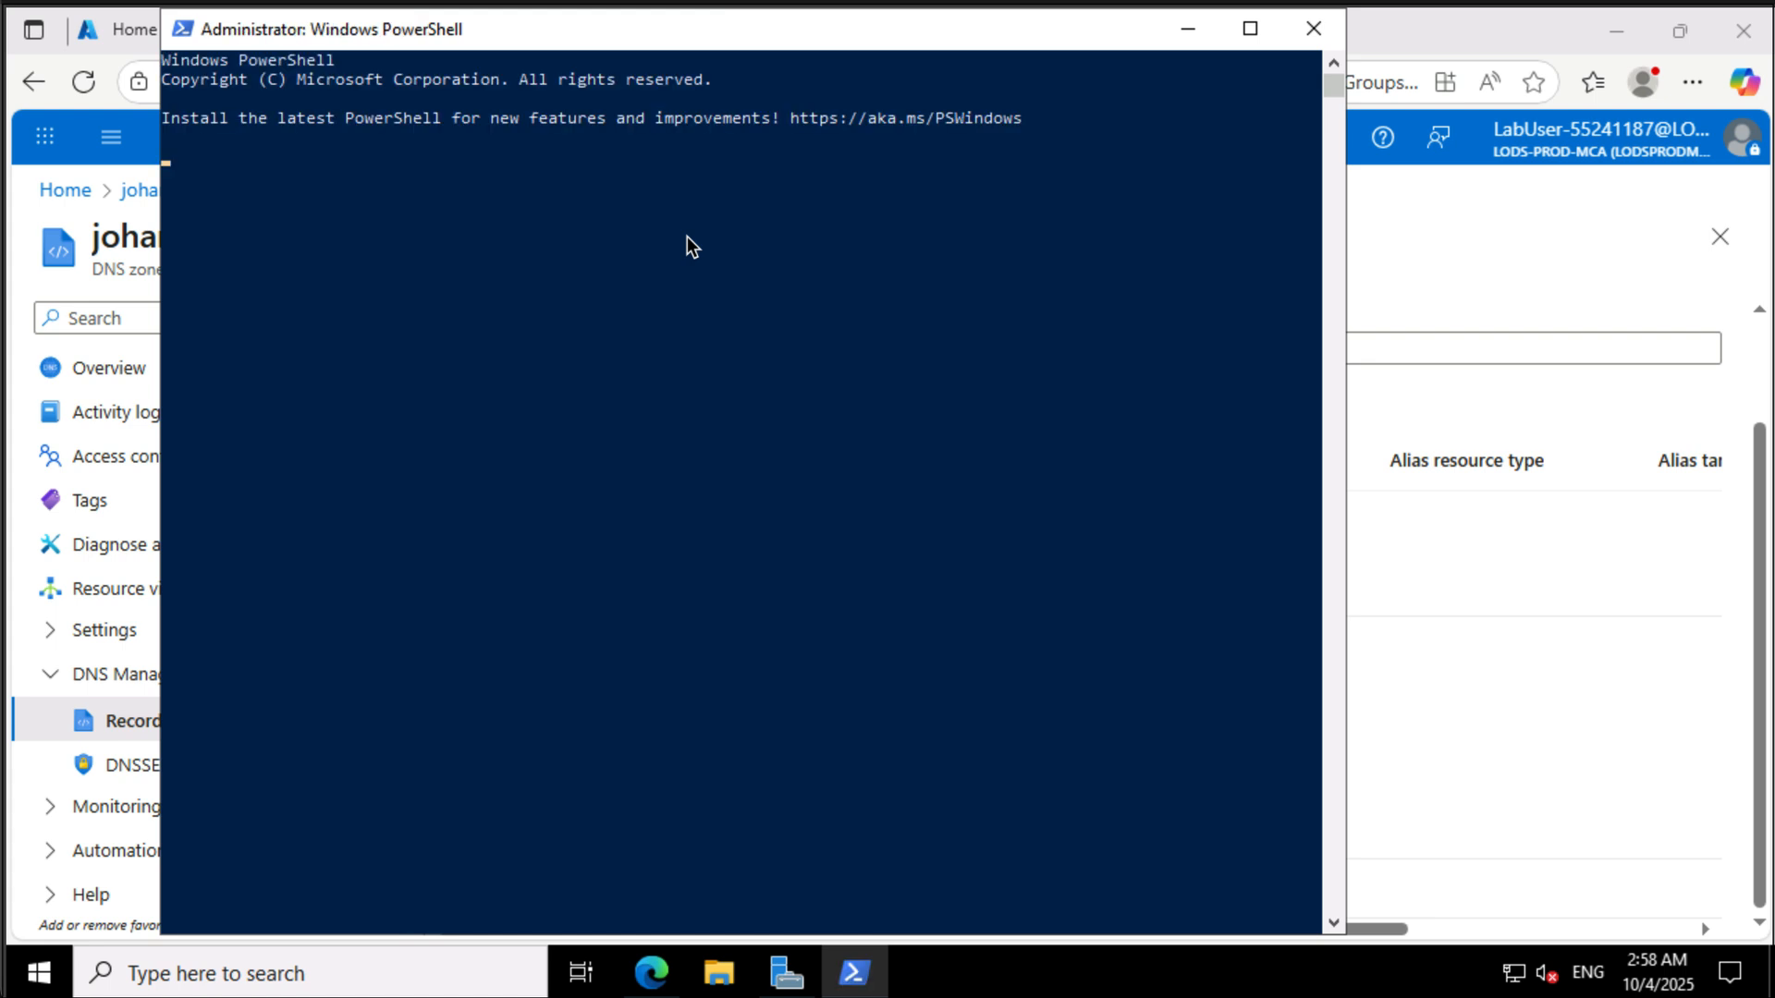
# - Run nslookup for the zone's www host against the zone's name server ns1-03.azure-dns.com
pyautogui.click(573, 387)
pyautogui.write('nsl')
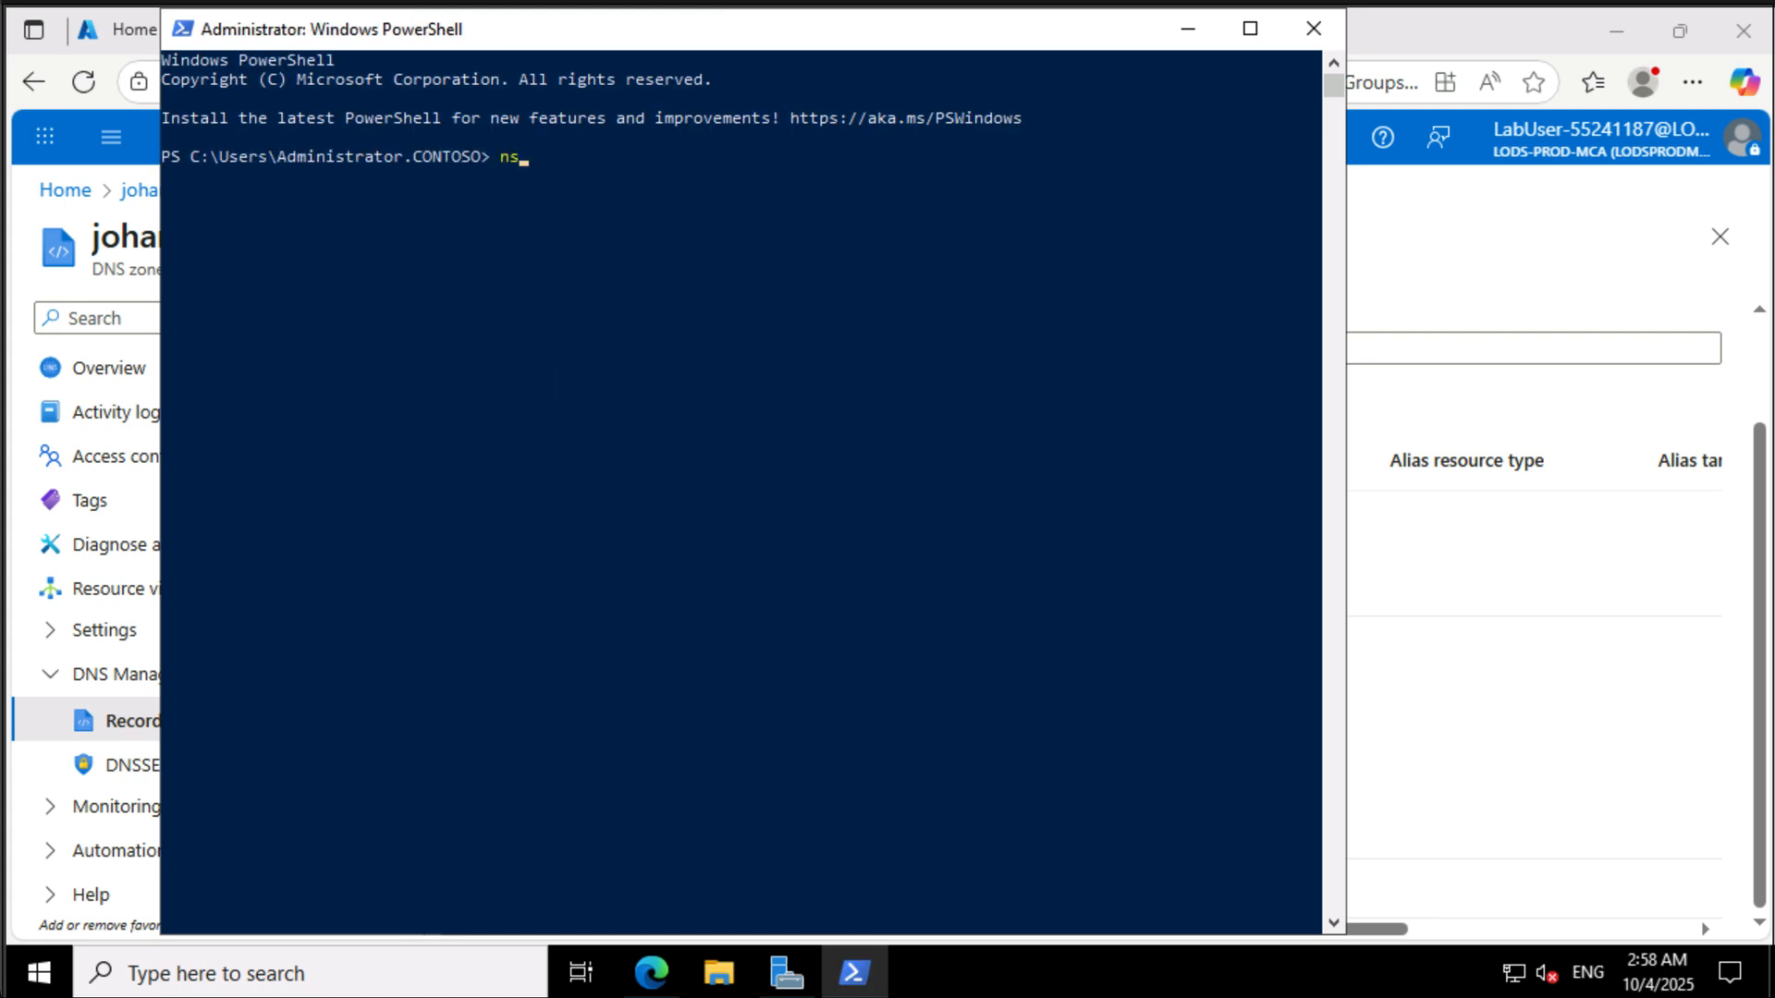
pyautogui.write('ookup www.johannesv')
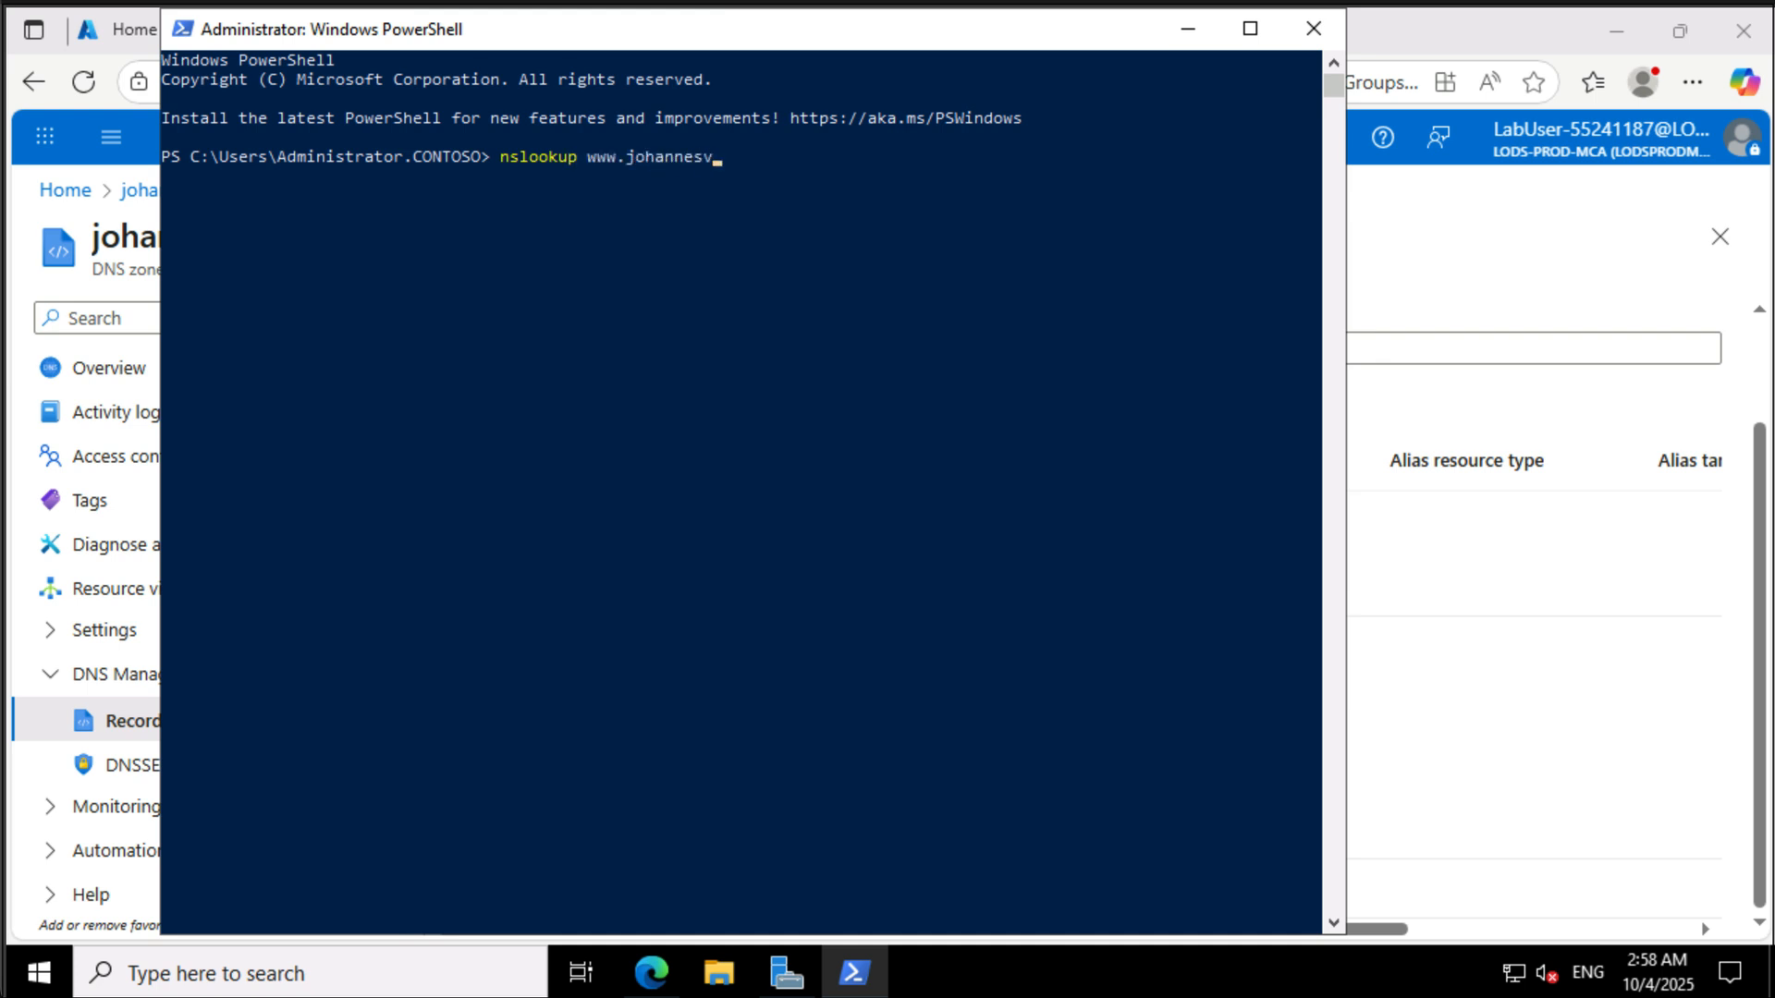
pyautogui.write('erwijnen.net')
pyautogui.click(1567, 668)
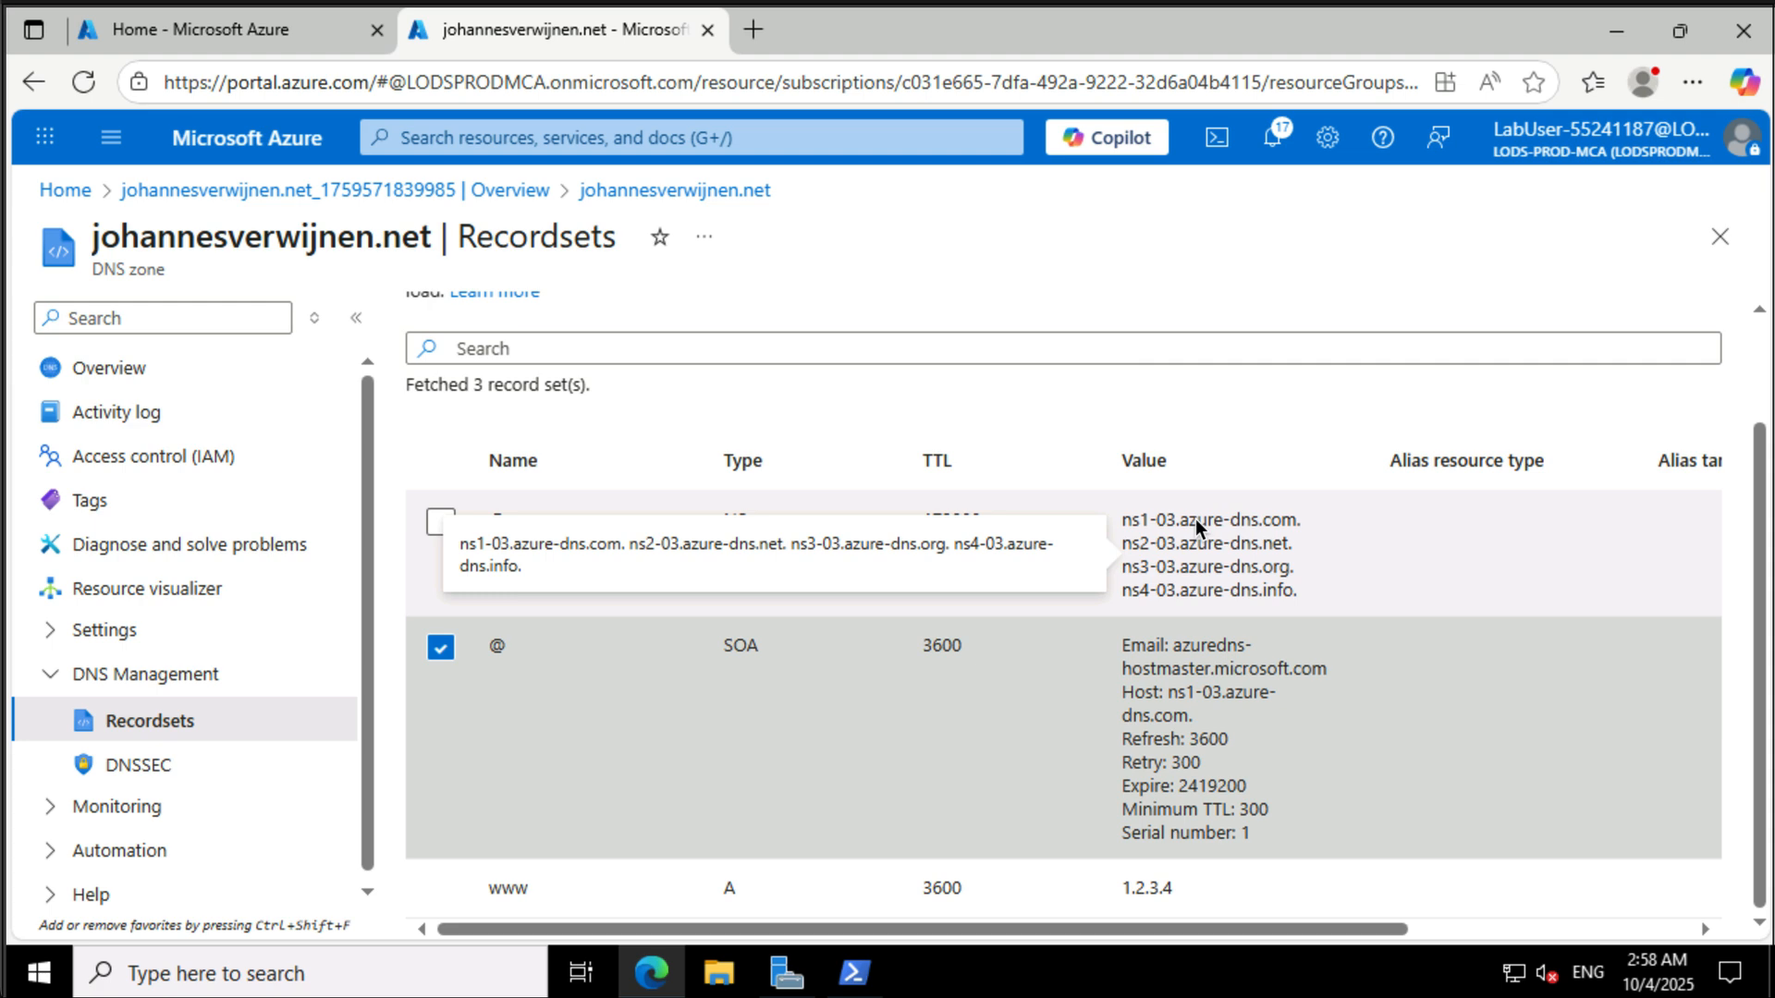
pyautogui.click(852, 972)
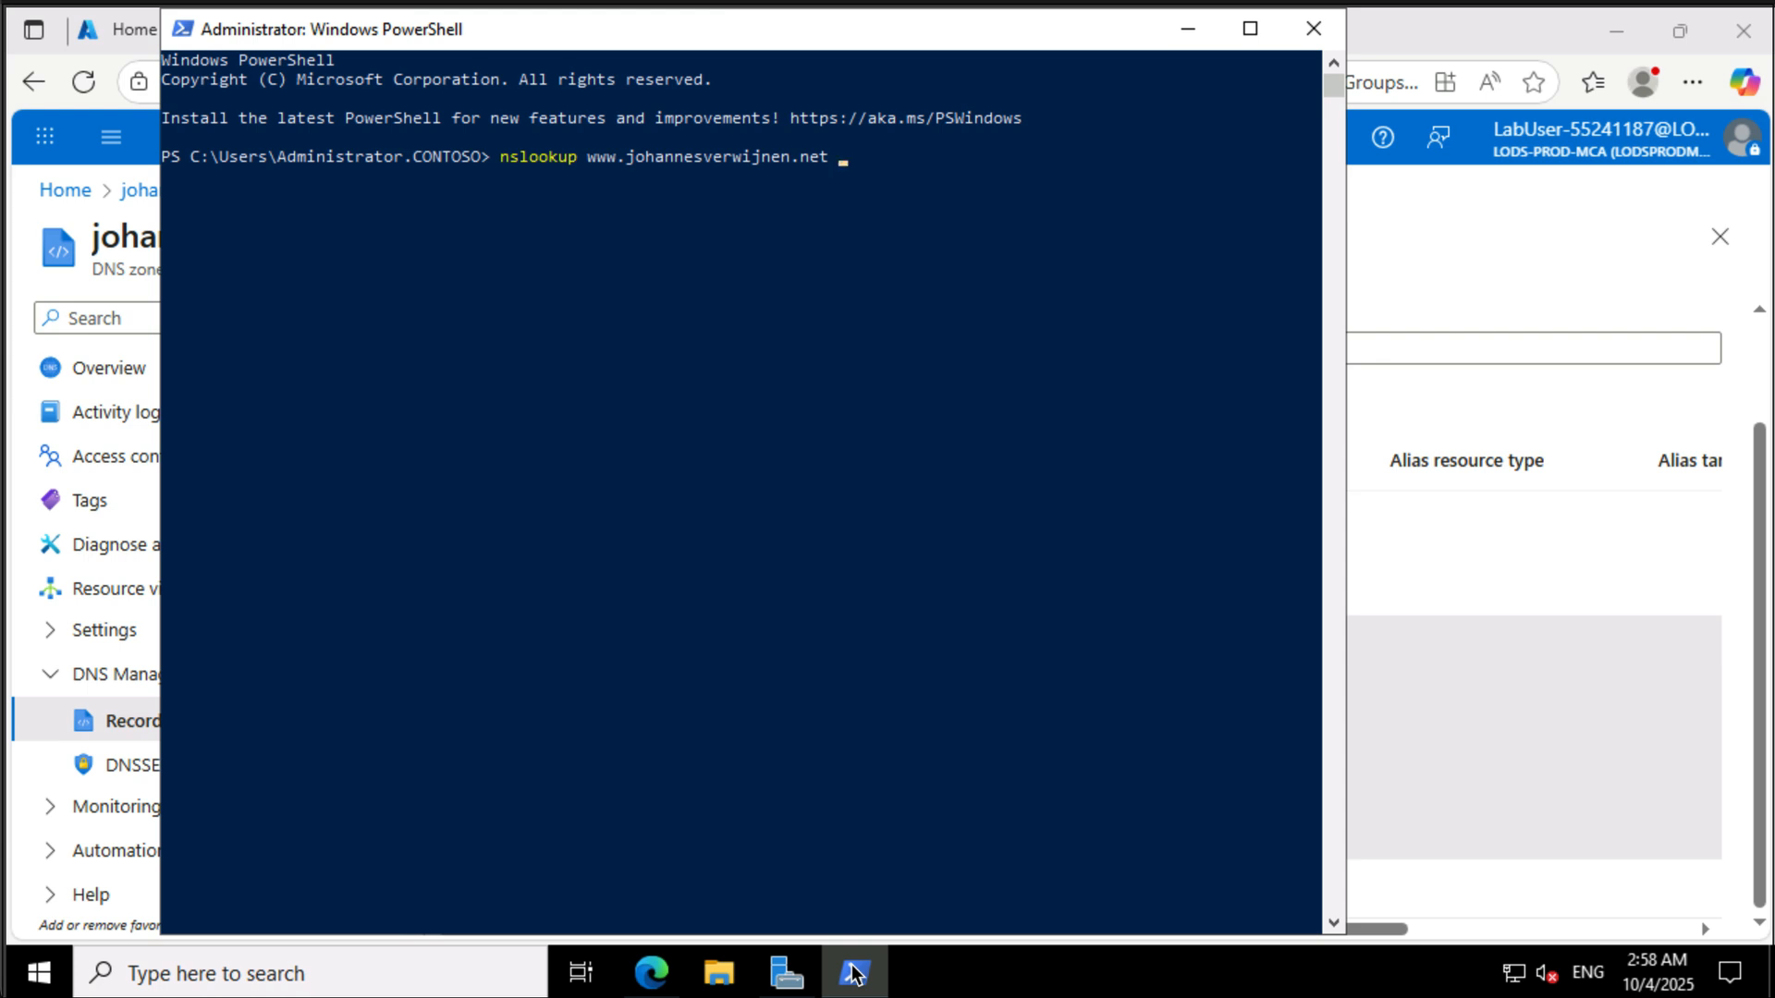
pyautogui.write('ns1-03')
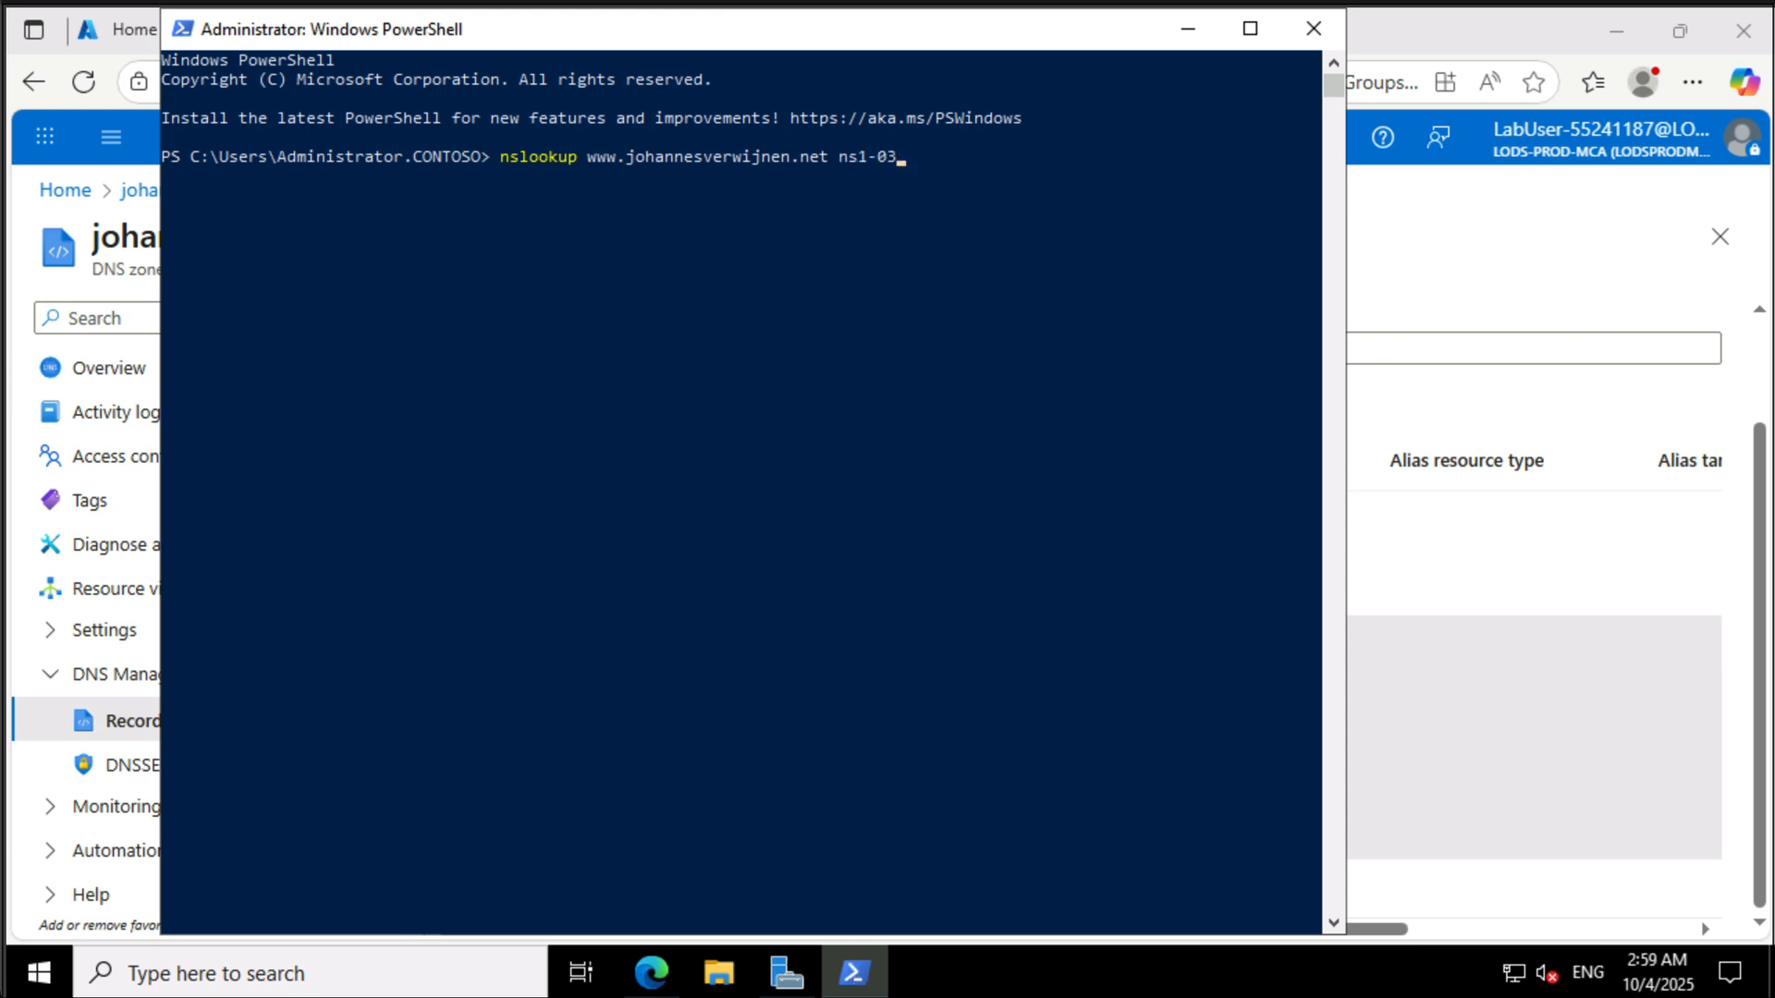
pyautogui.click(1400, 617)
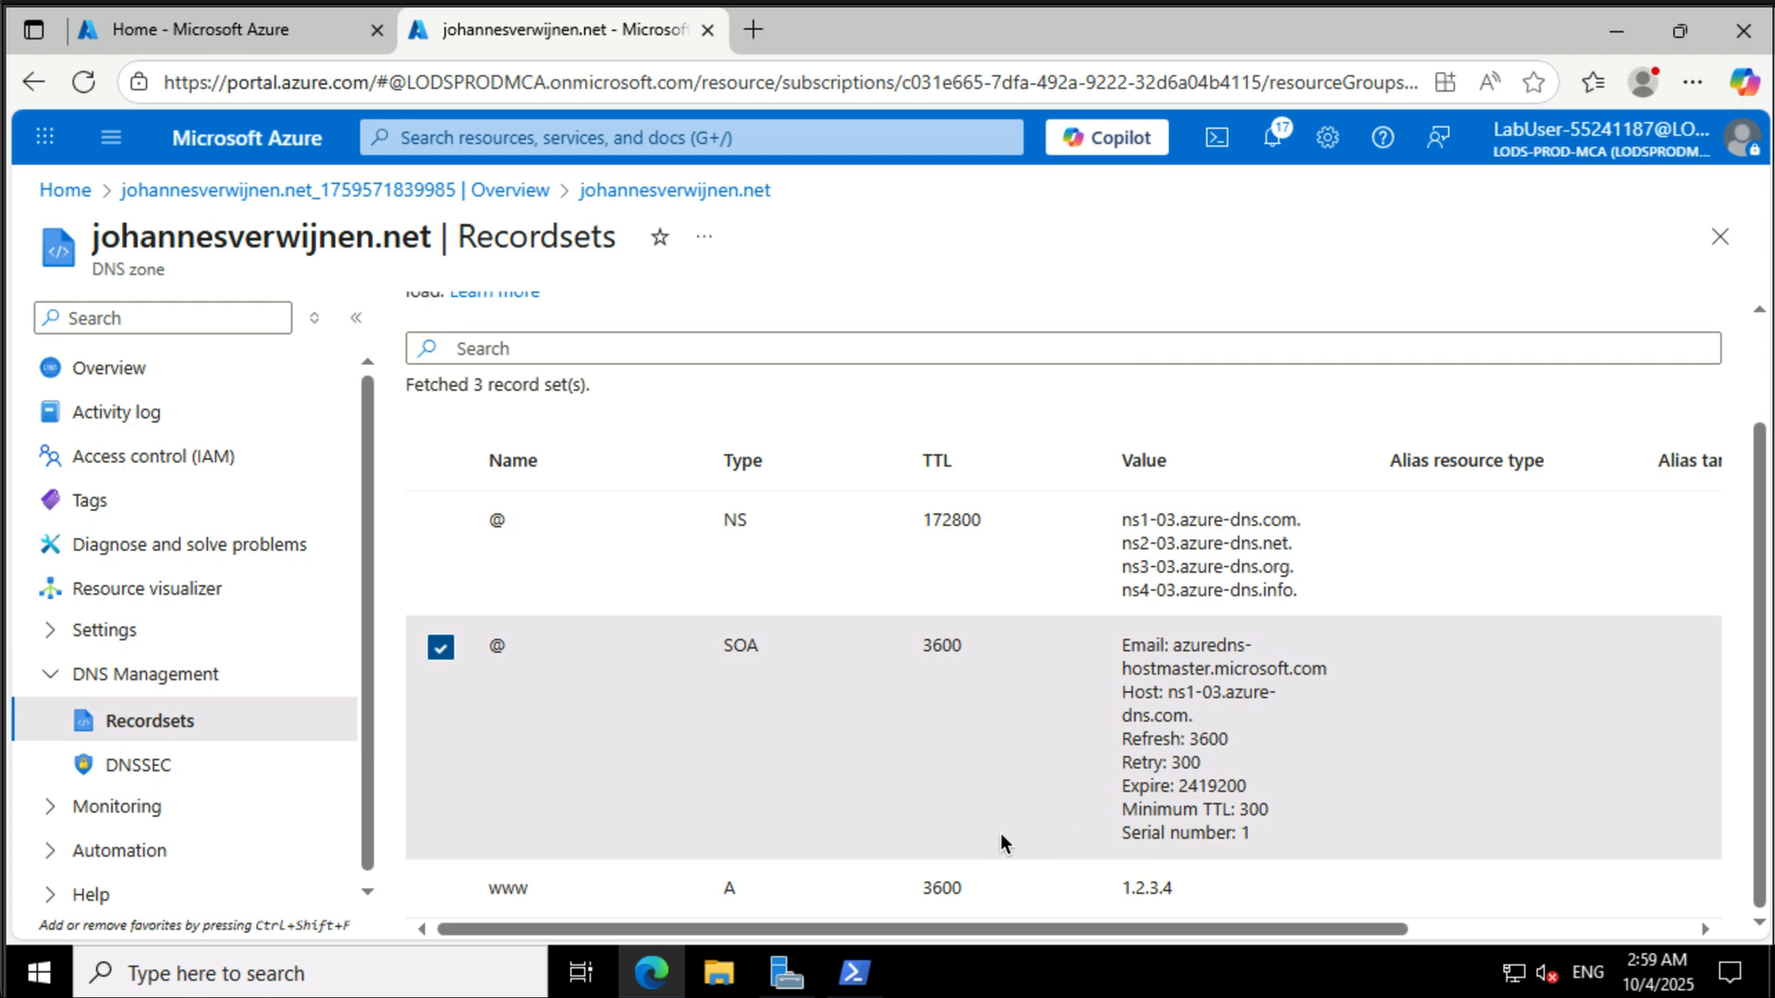
pyautogui.click(848, 983)
pyautogui.write('.')
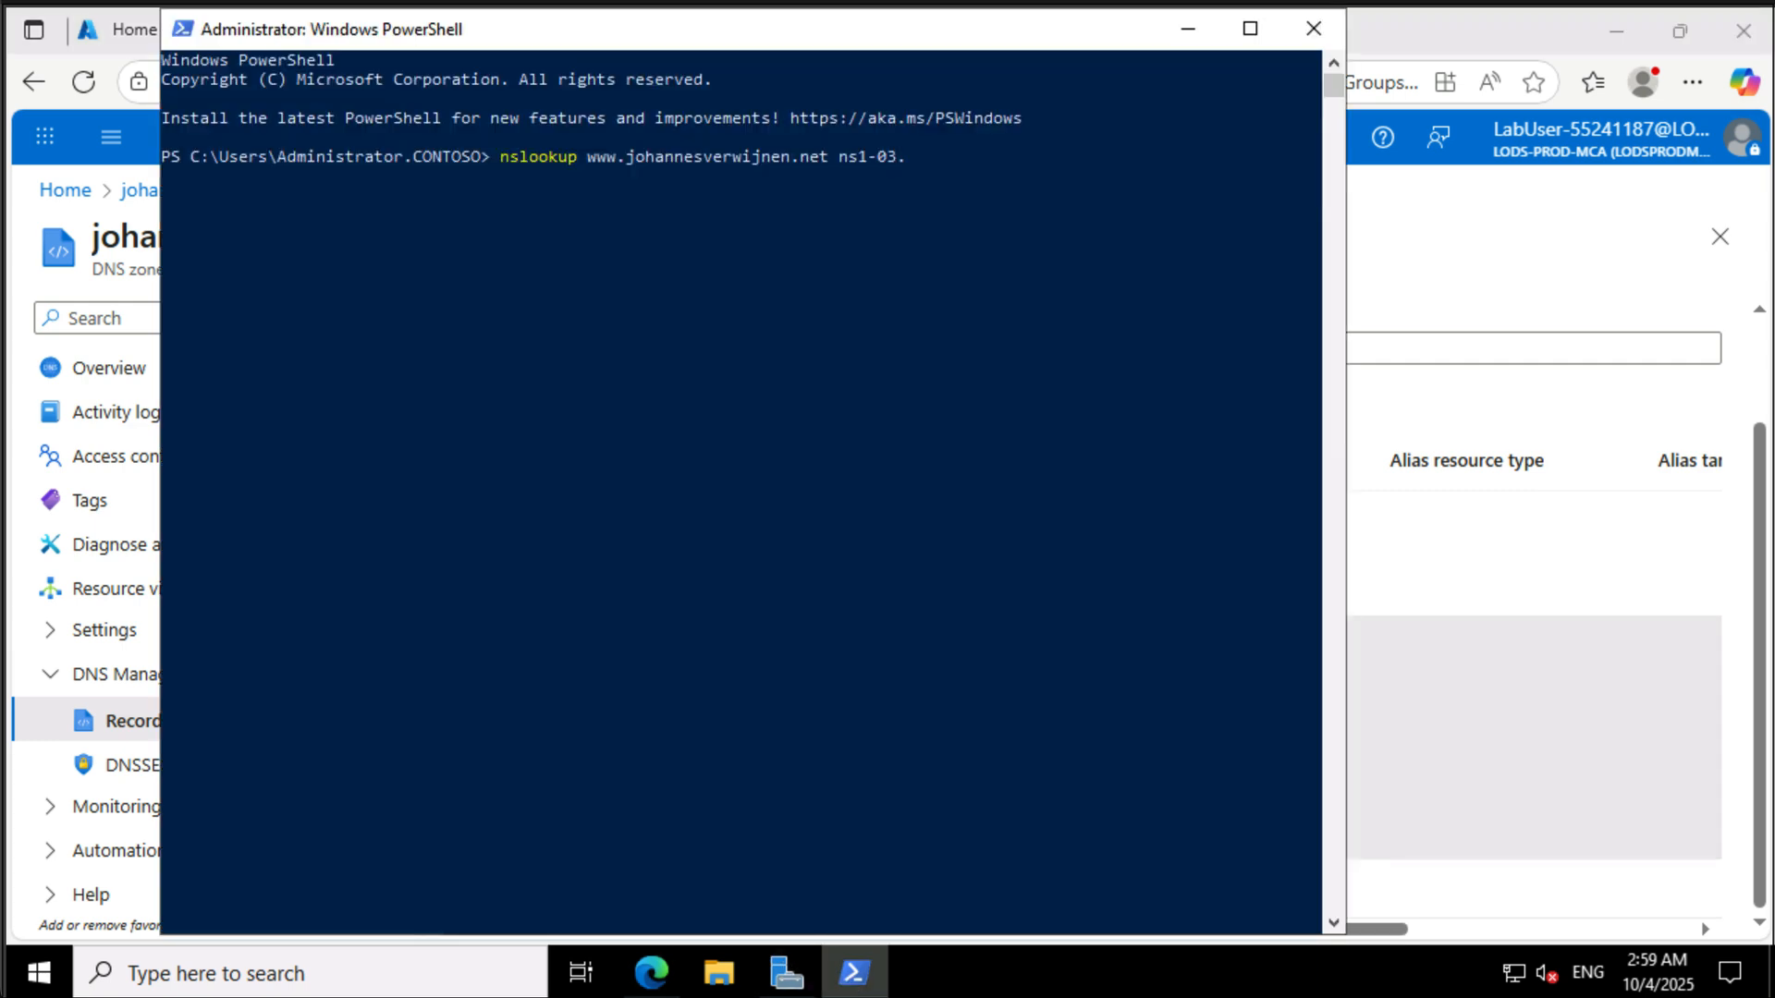
pyautogui.write('auzure-dns.com')
pyautogui.press('Return')
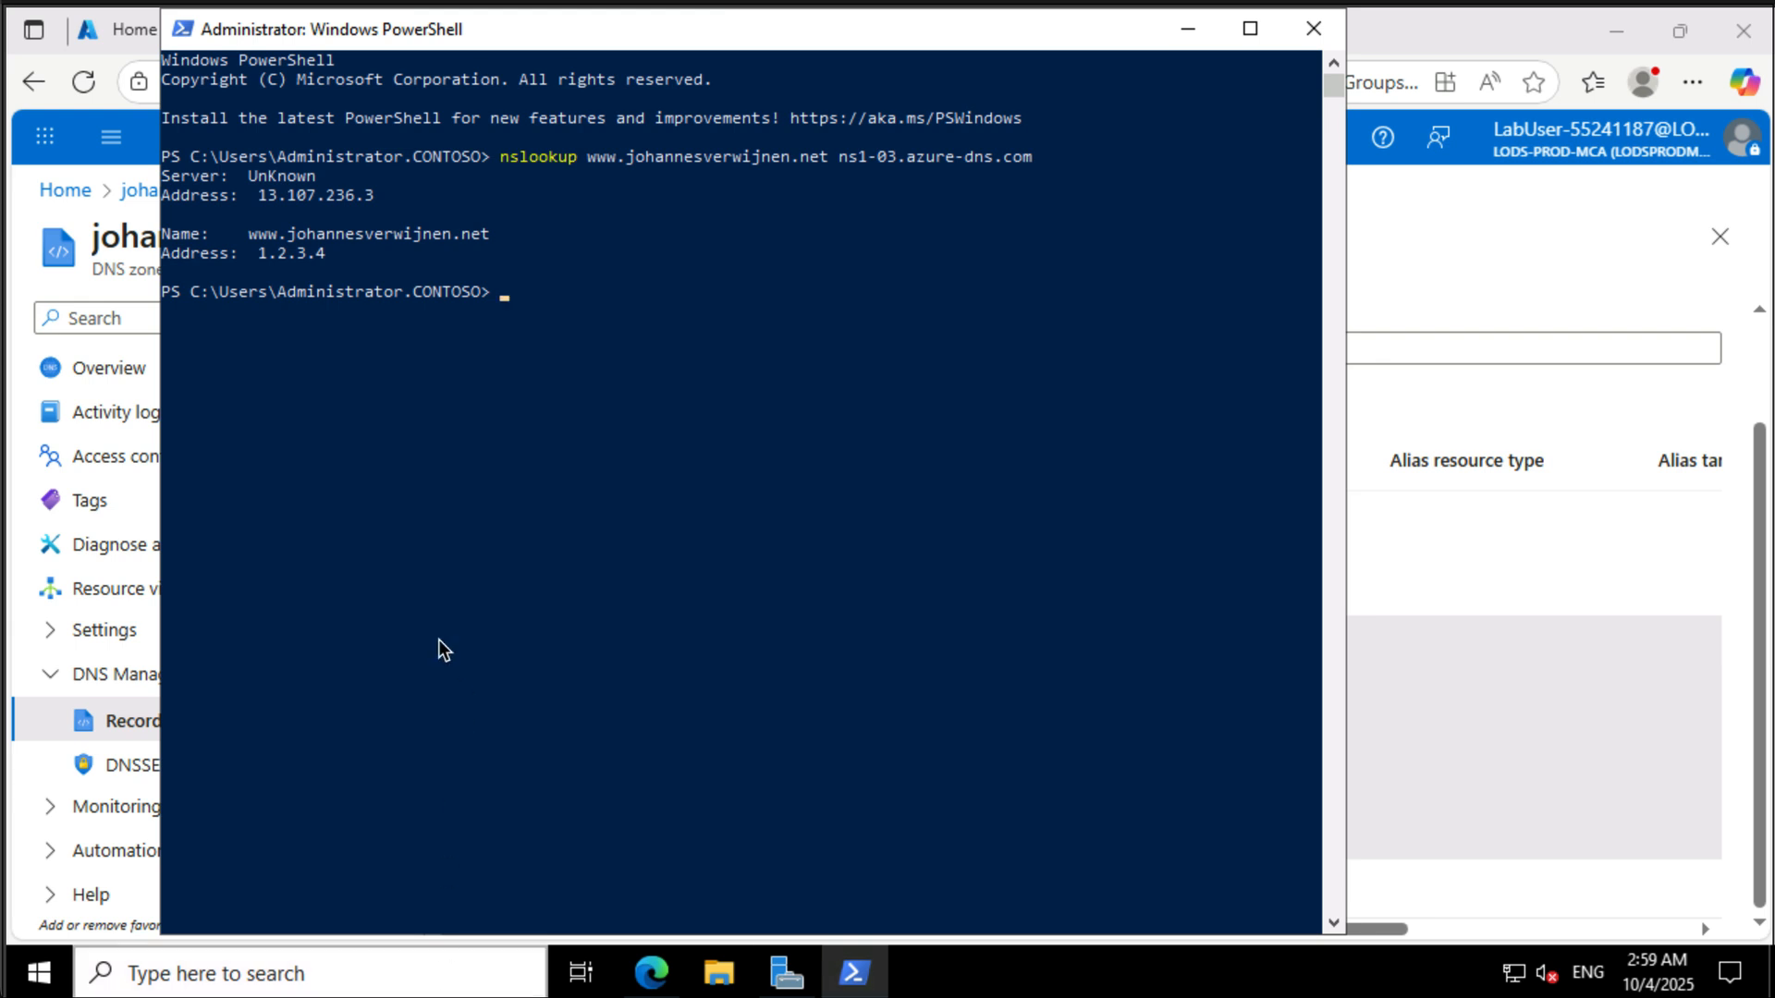